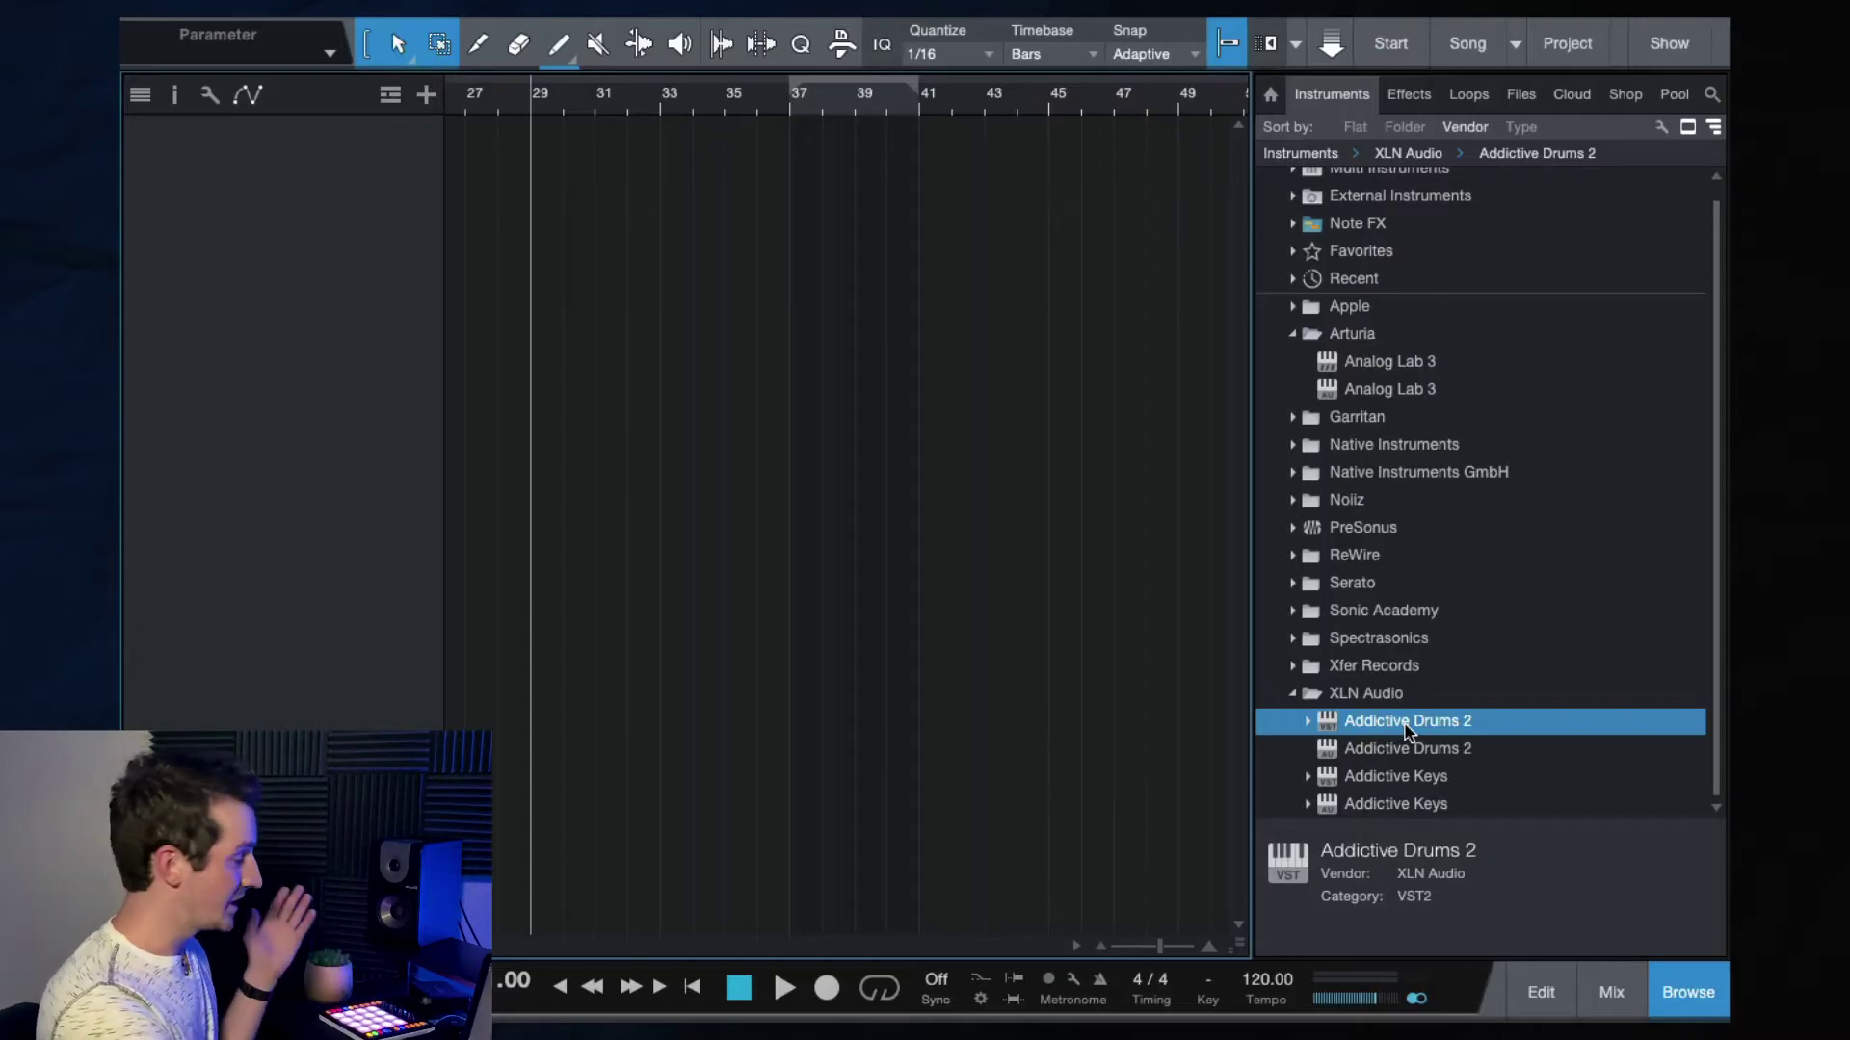
Add Addictive Drums 2 as a new instrument track and open its Preset Browser (AD2 - Dry Room).
left_click_drag(1405, 731, 366, 290)
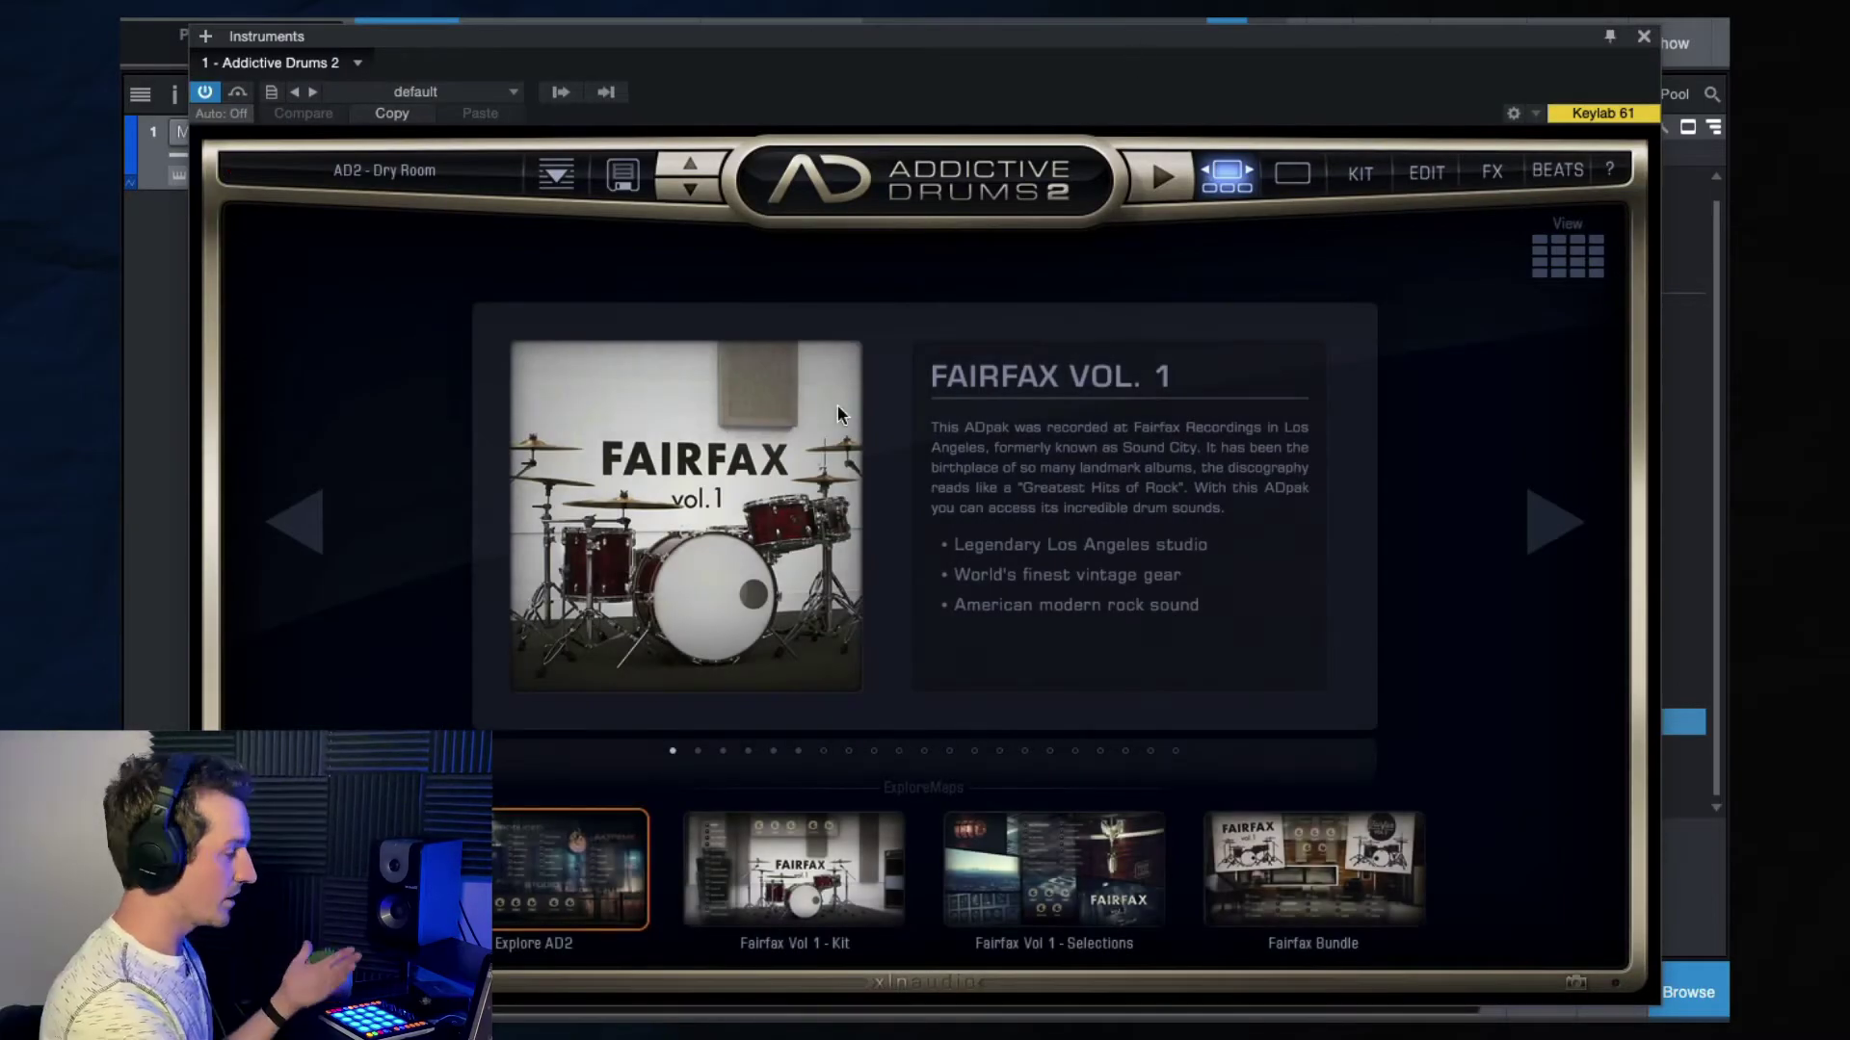
left_click(358, 175)
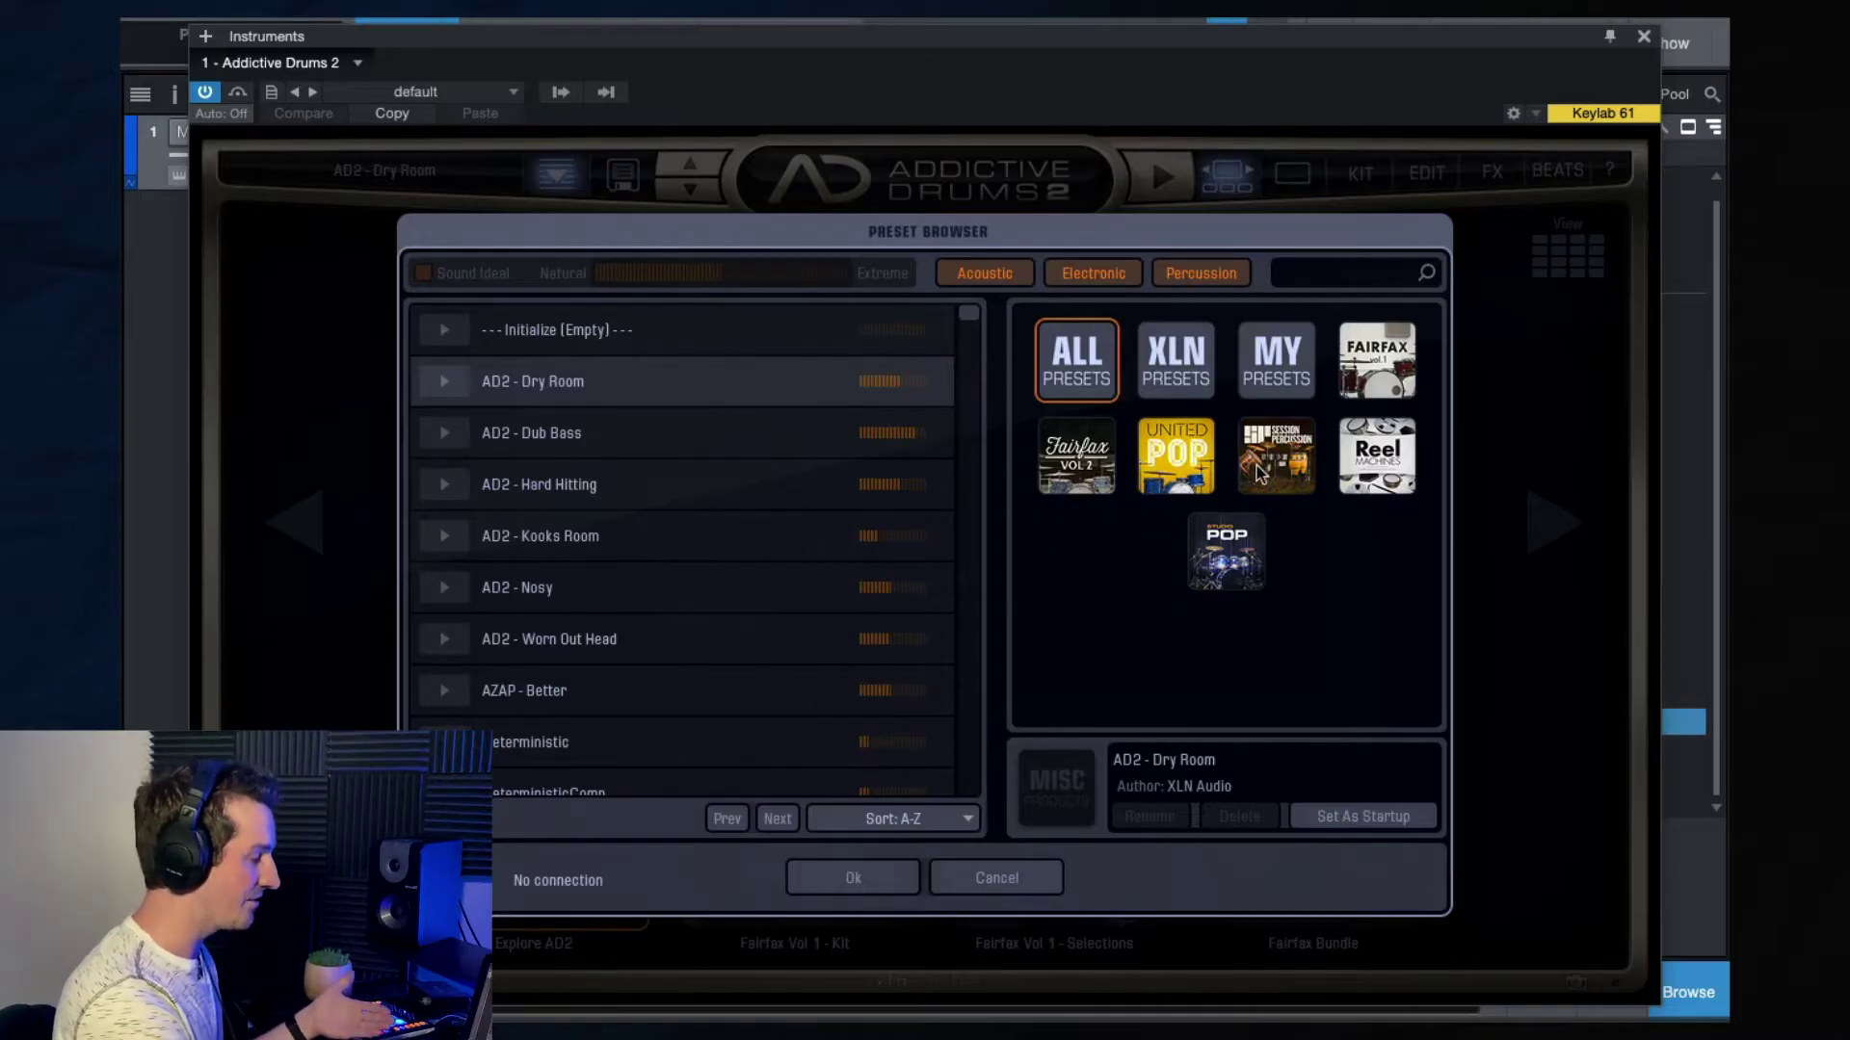
Filter the Preset Browser by Fairfax, then Fairfax Vol 2, then United Pop.
left_click(1374, 364)
scroll(738, 579, "down", 10)
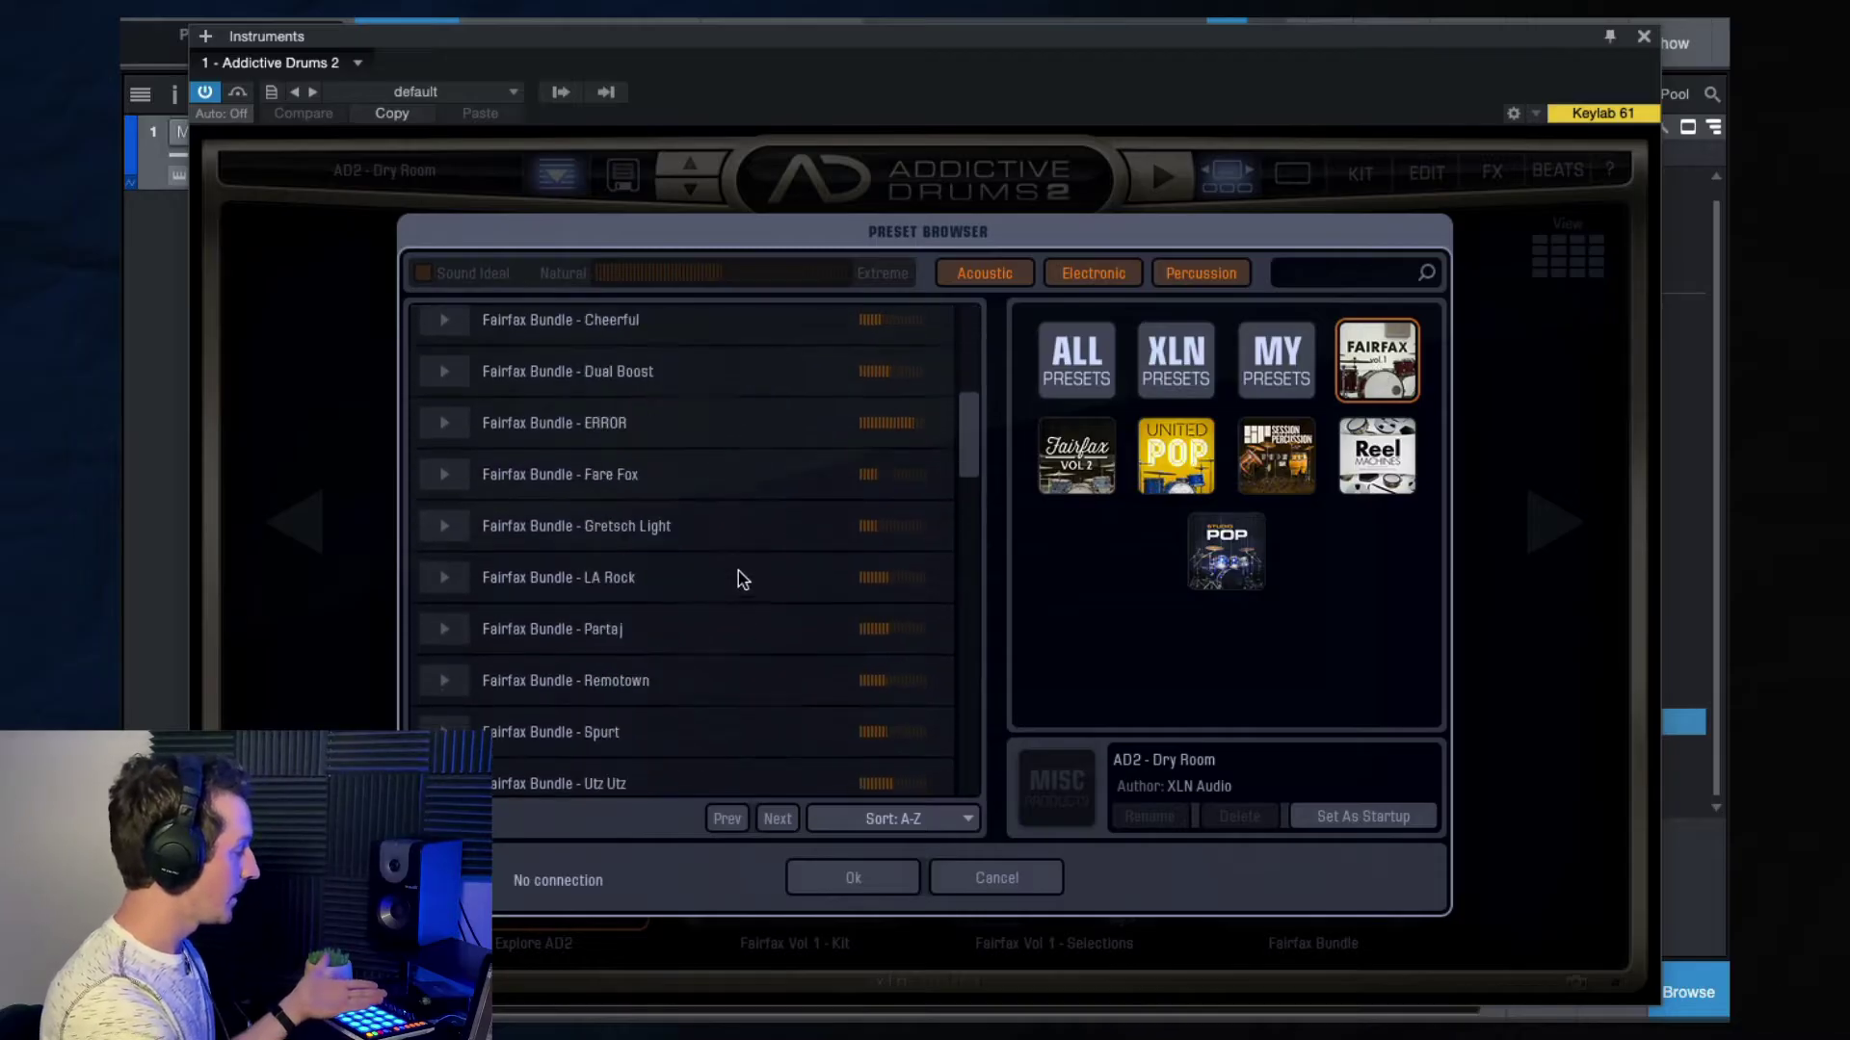
scroll(738, 570, "up", 10)
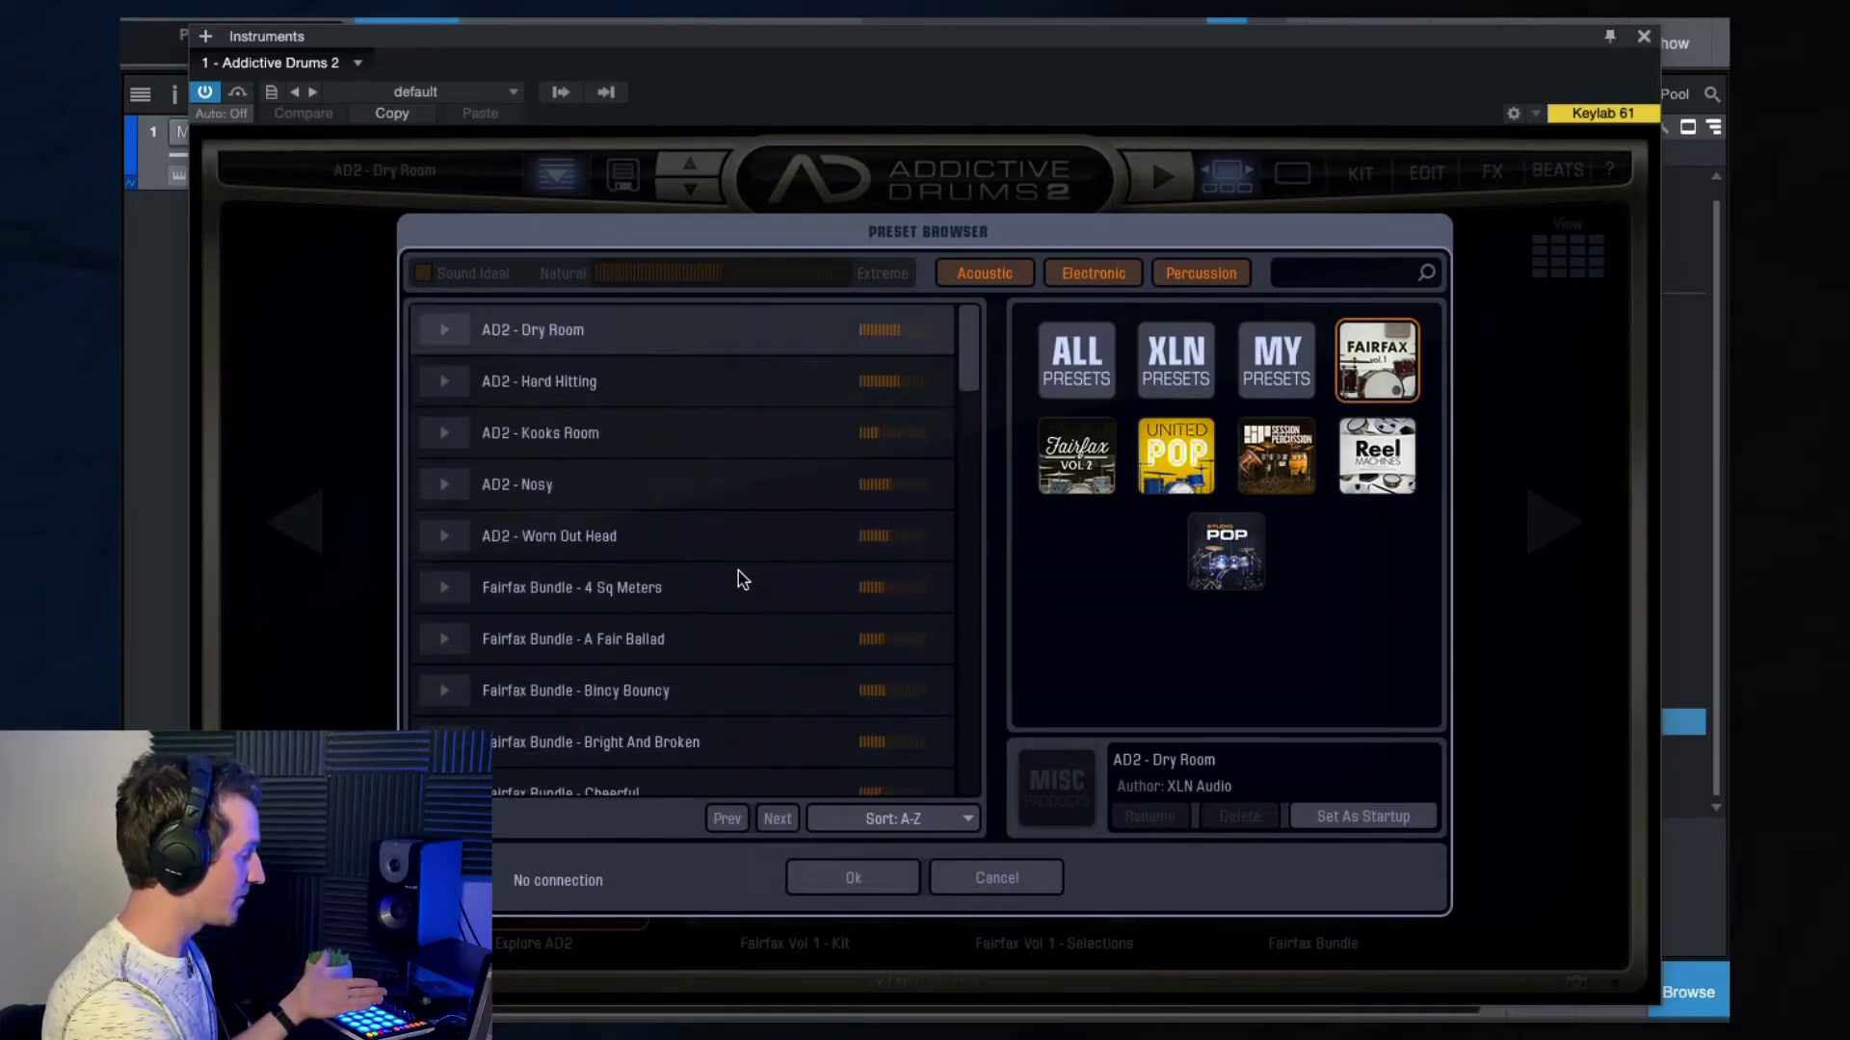
left_click(1071, 471)
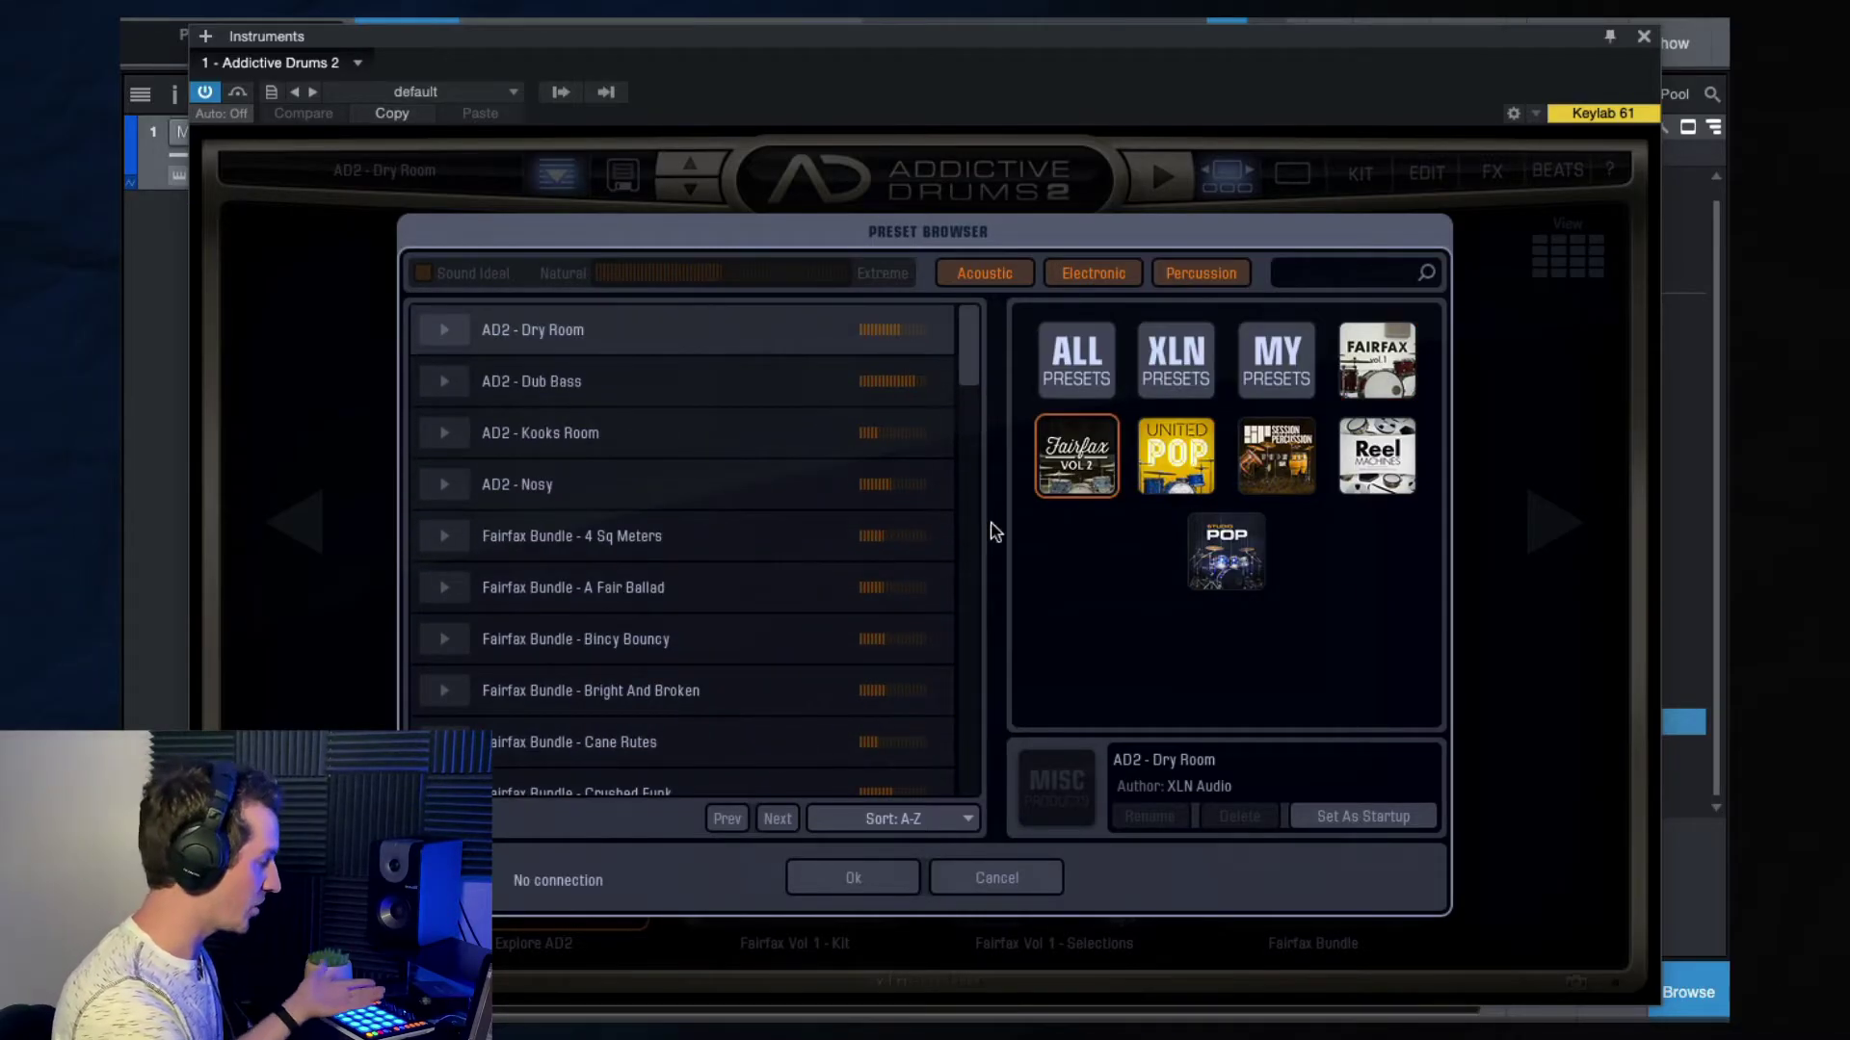
left_click(1168, 459)
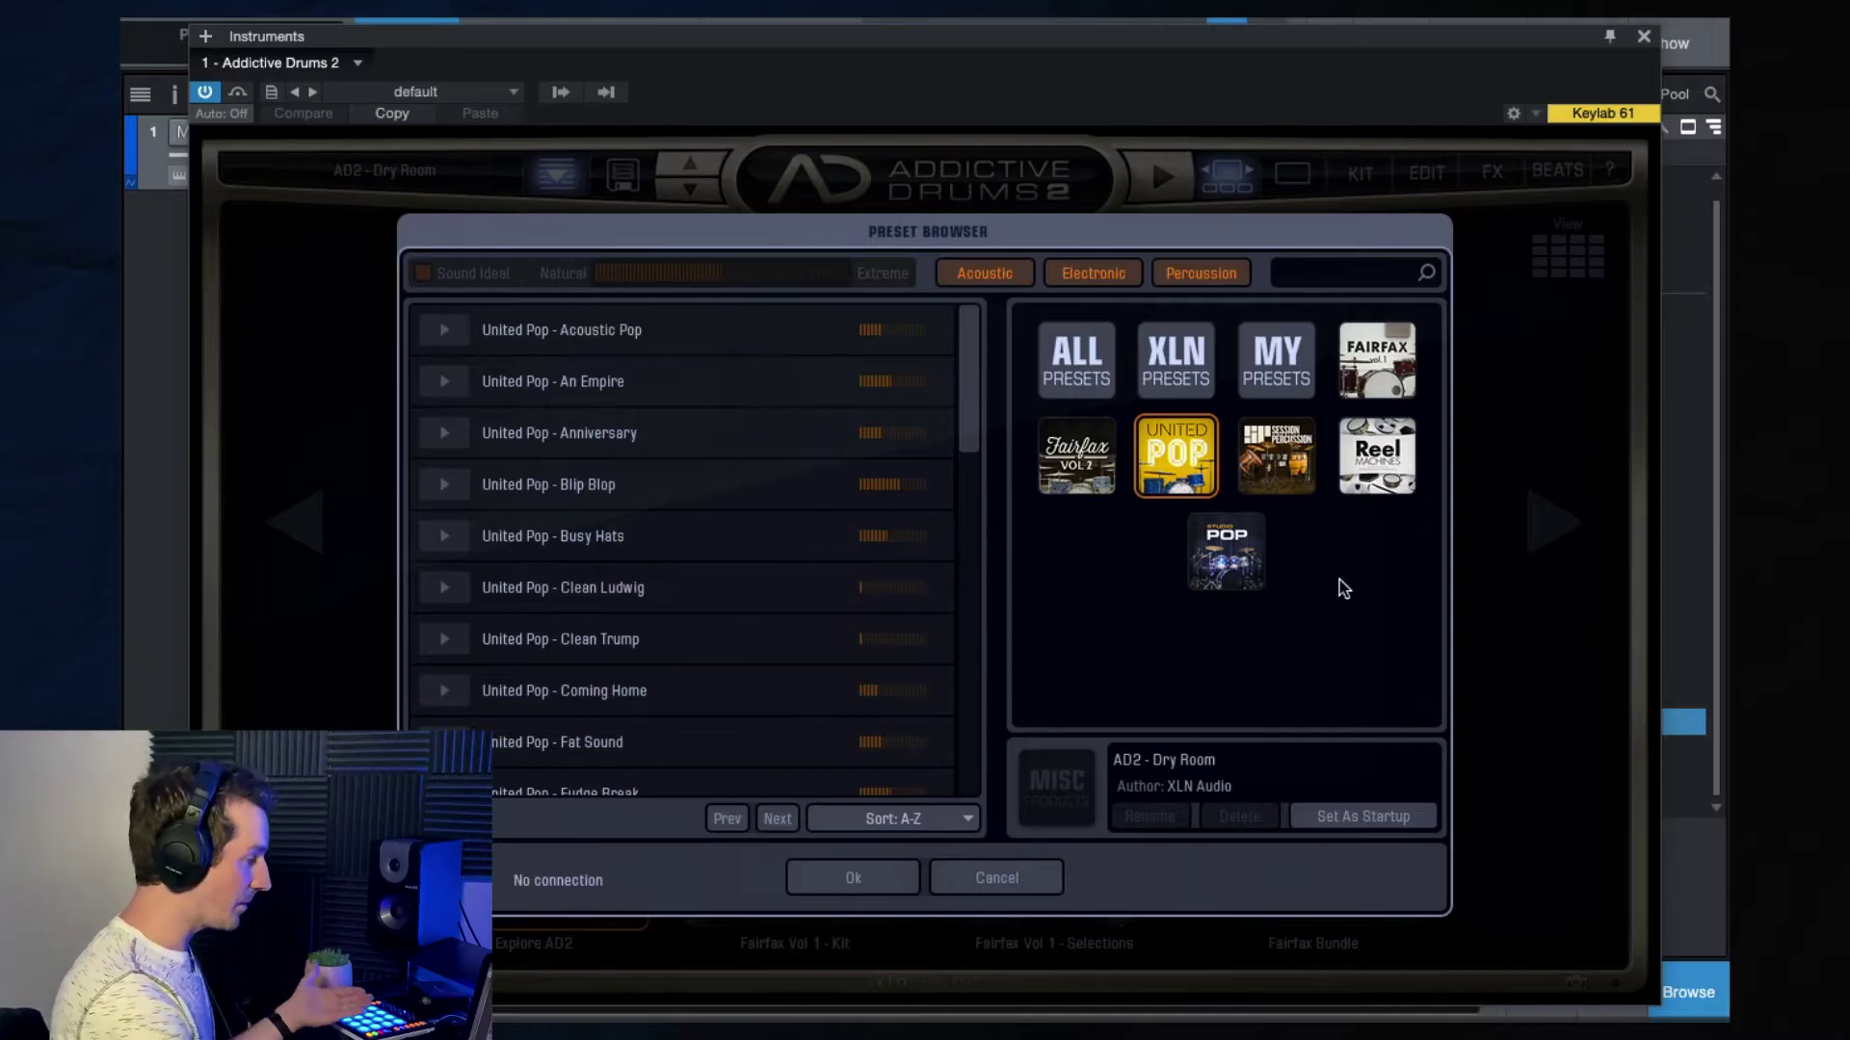
Audition Acoustic Pop, An Empire and Anniversary, then keep United Pop - Blip Blop.
left_click(439, 327)
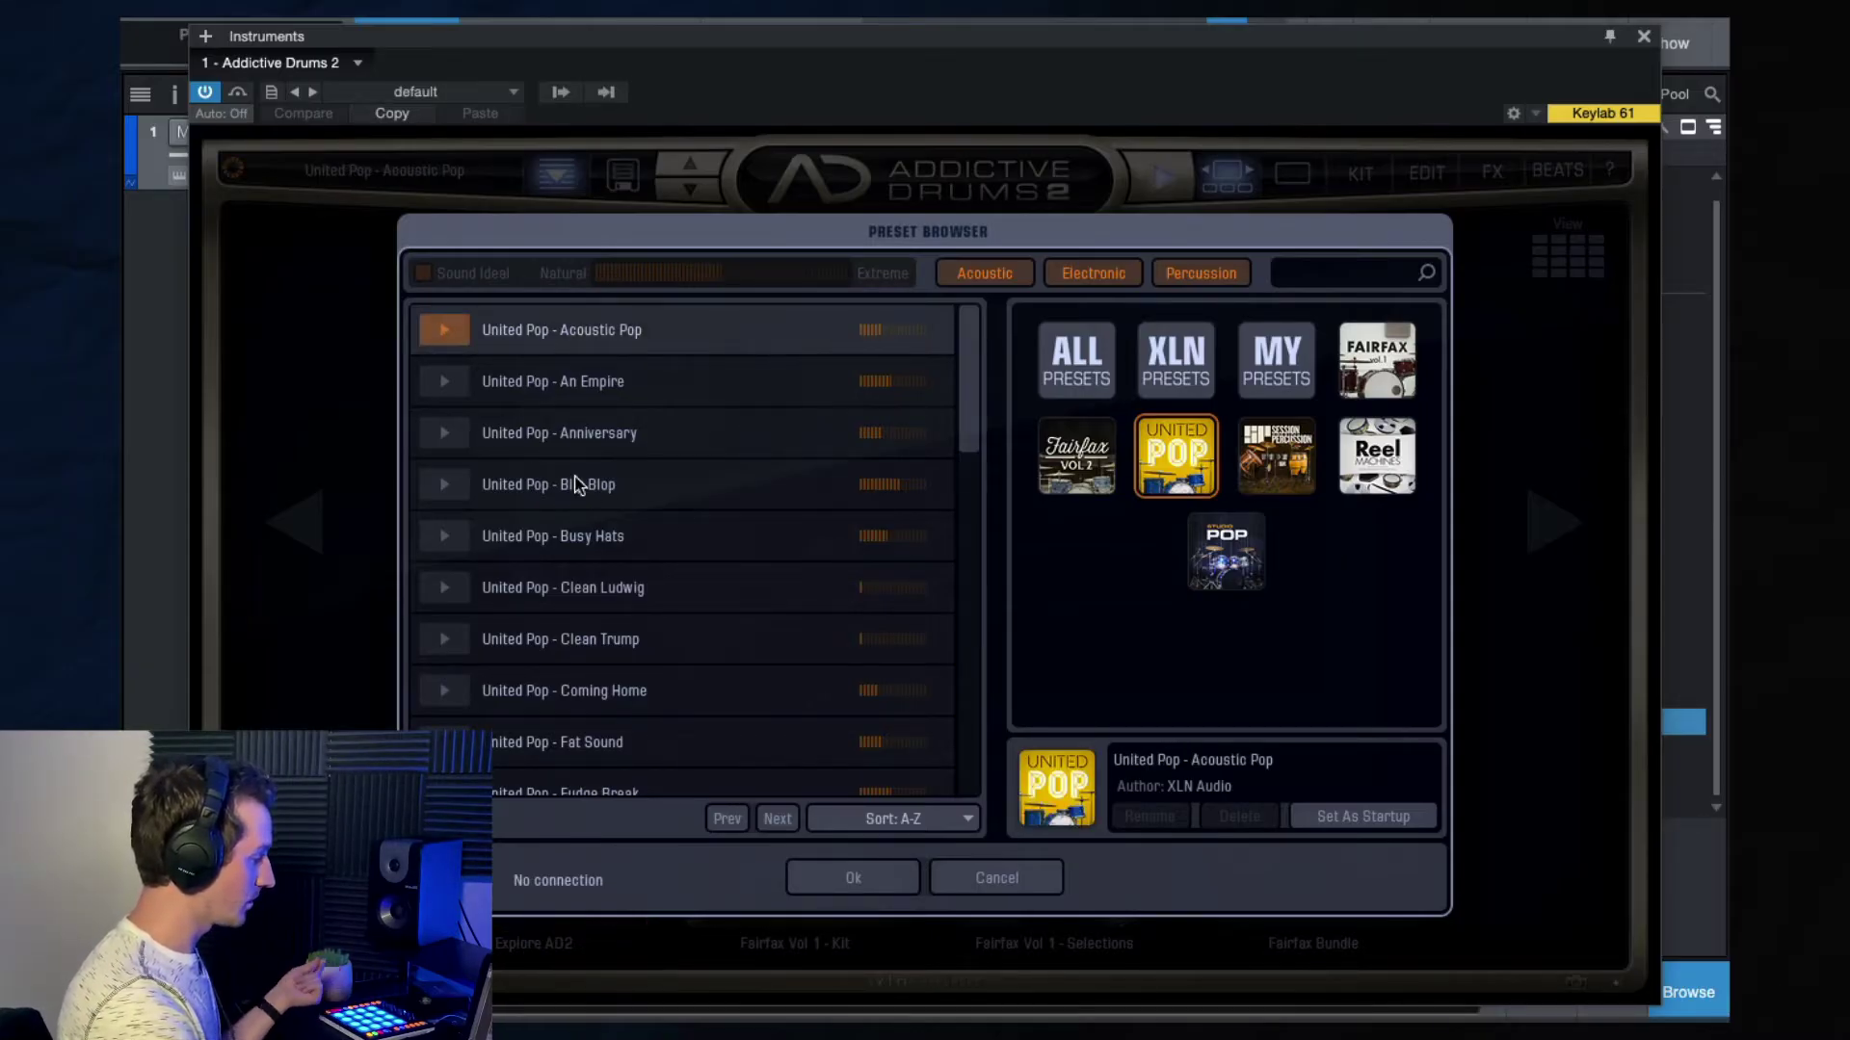
left_click(441, 380)
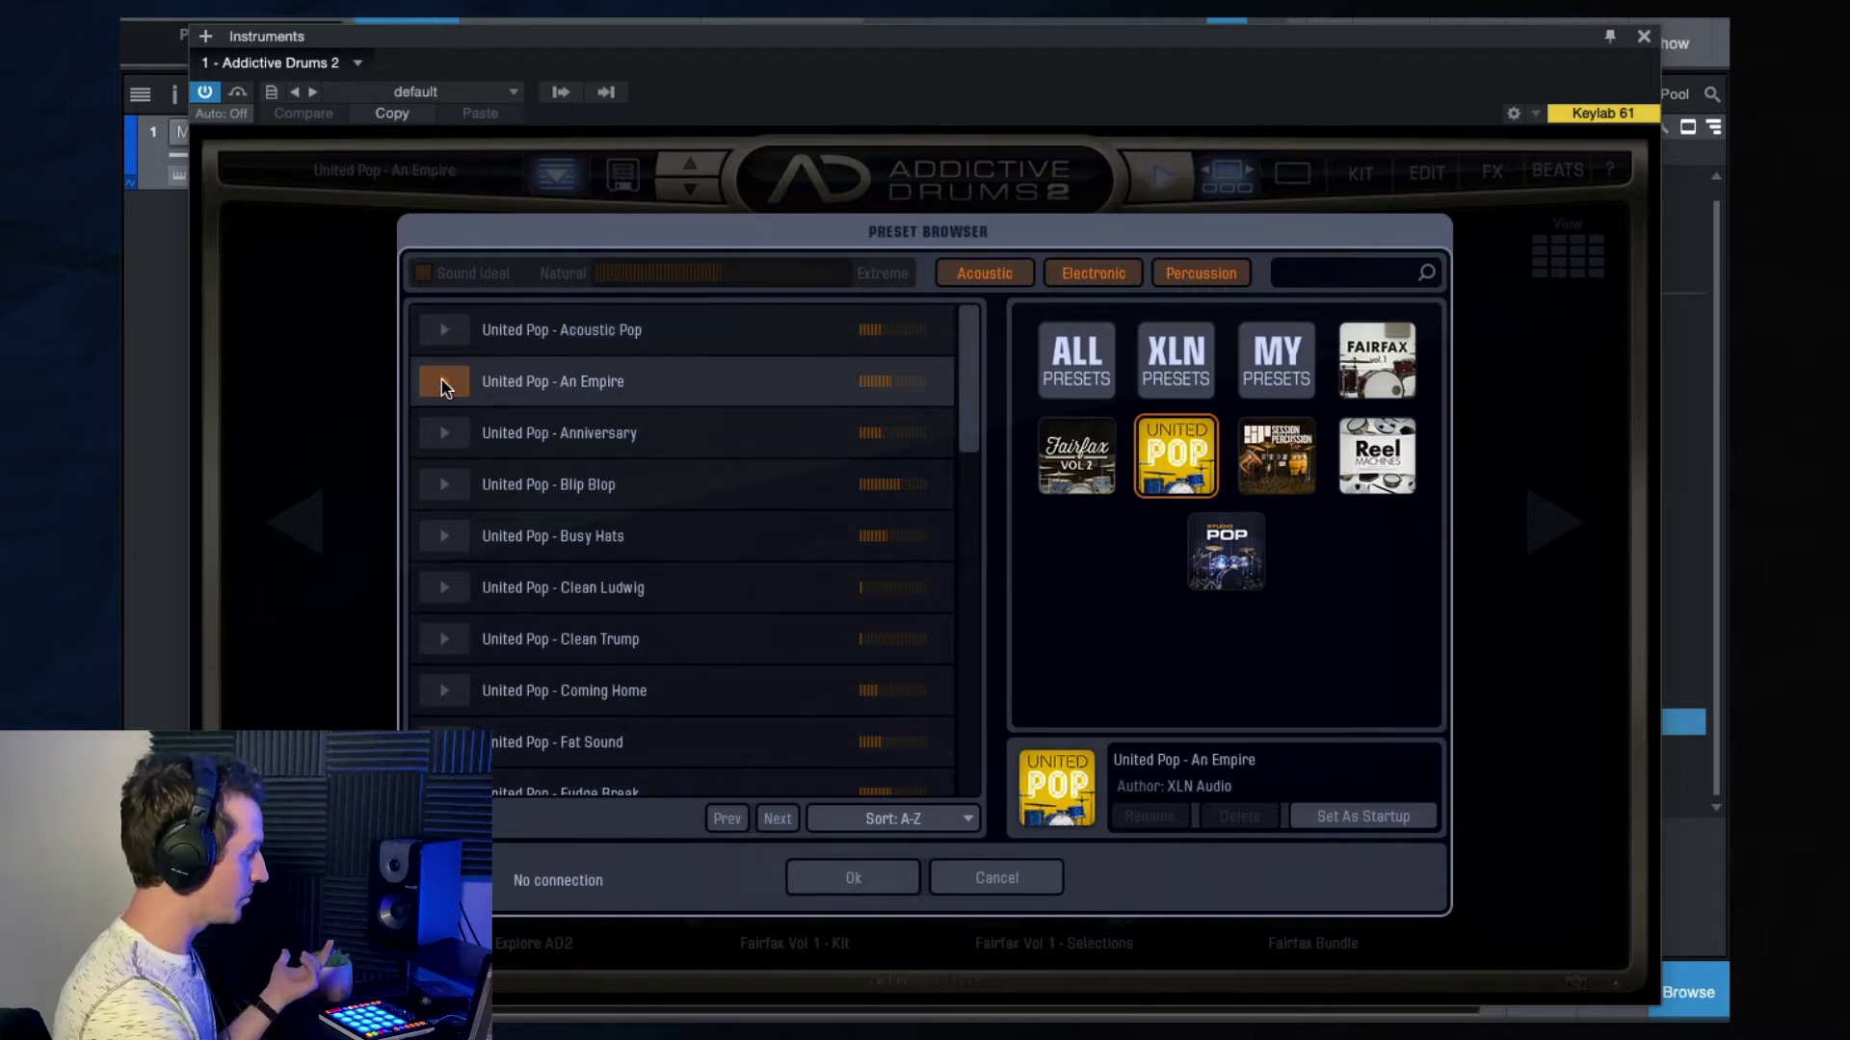
left_click(445, 434)
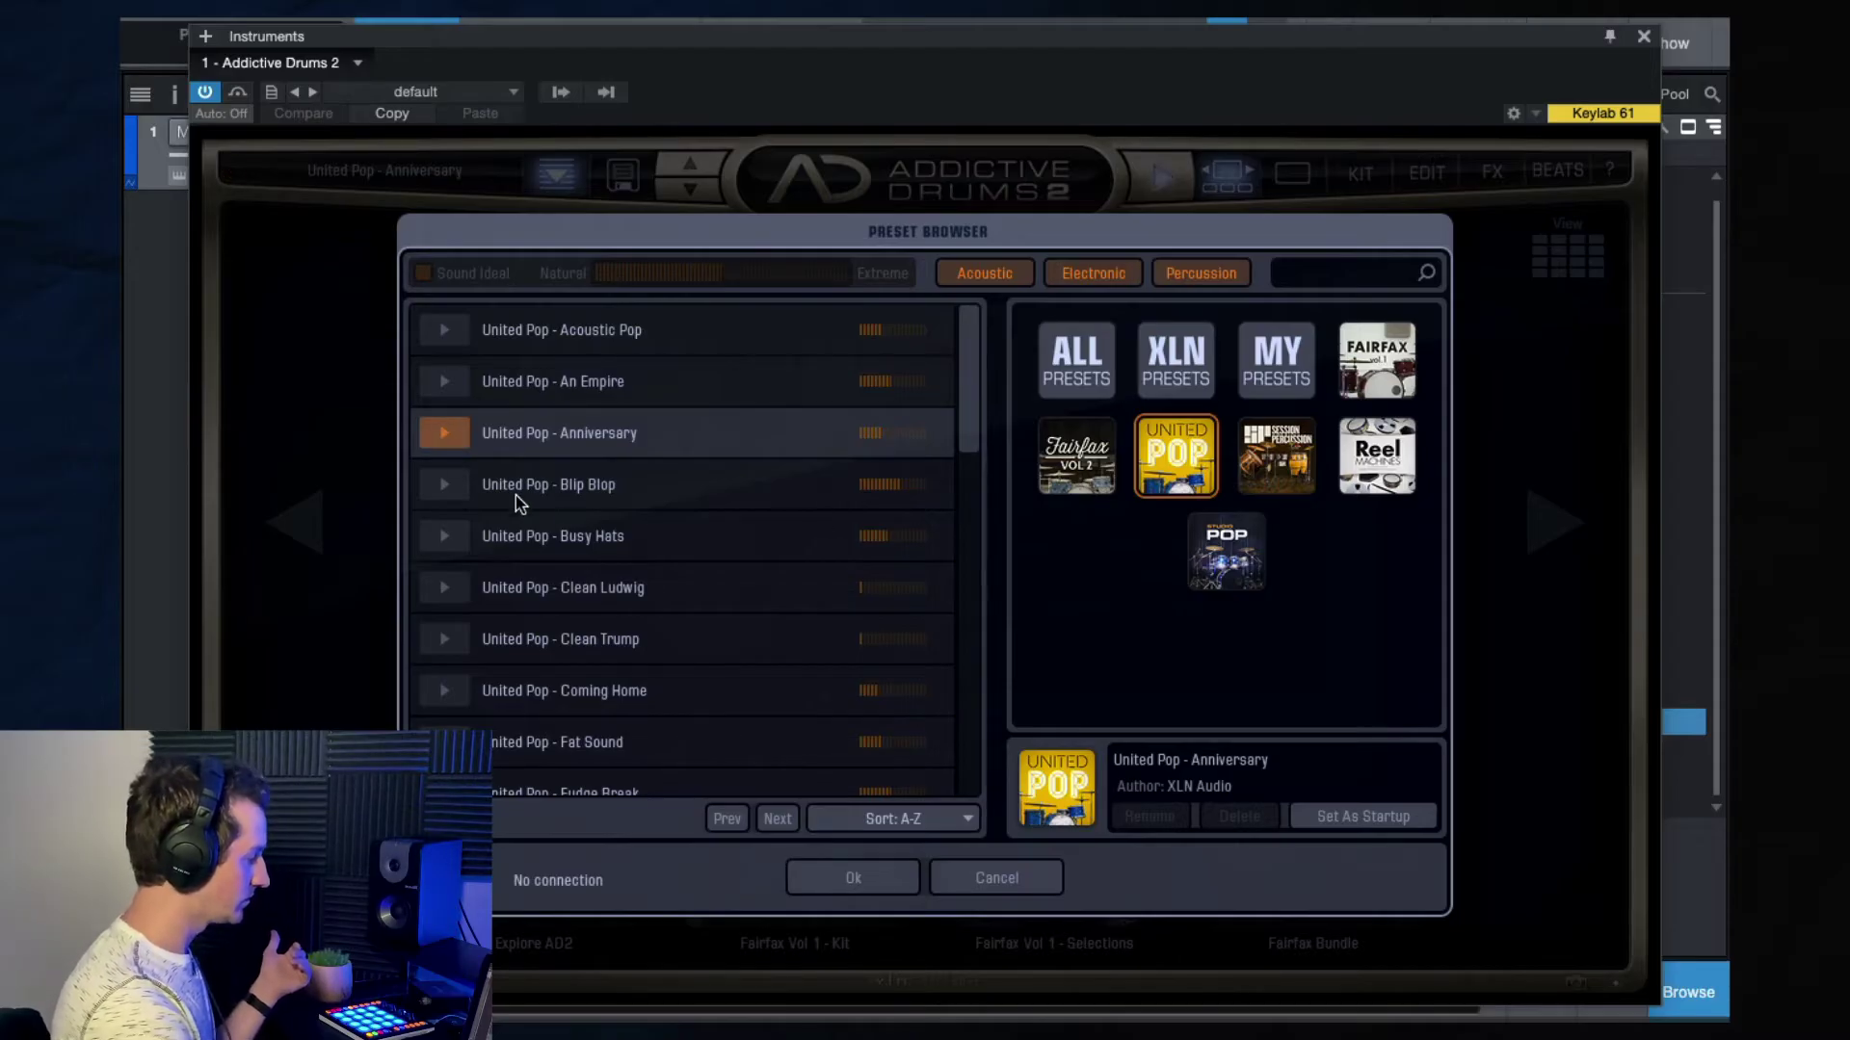
left_click(445, 484)
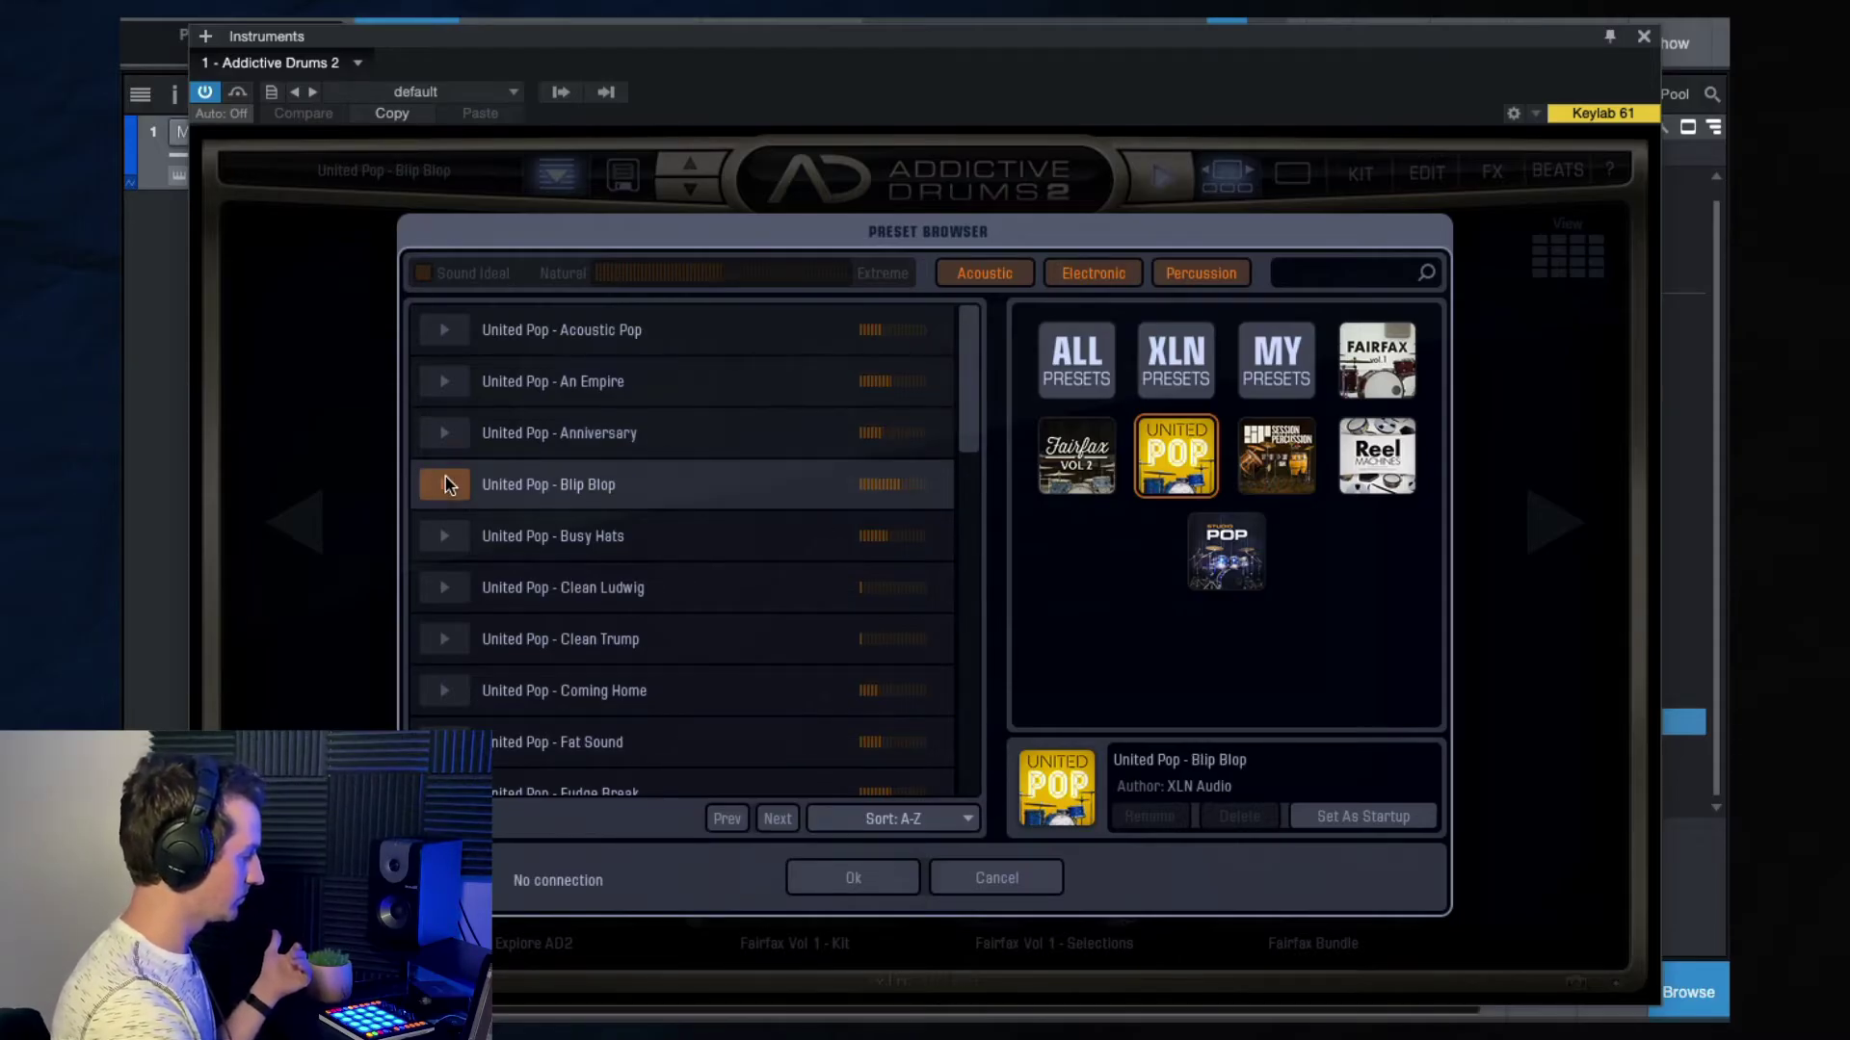
left_click(846, 876)
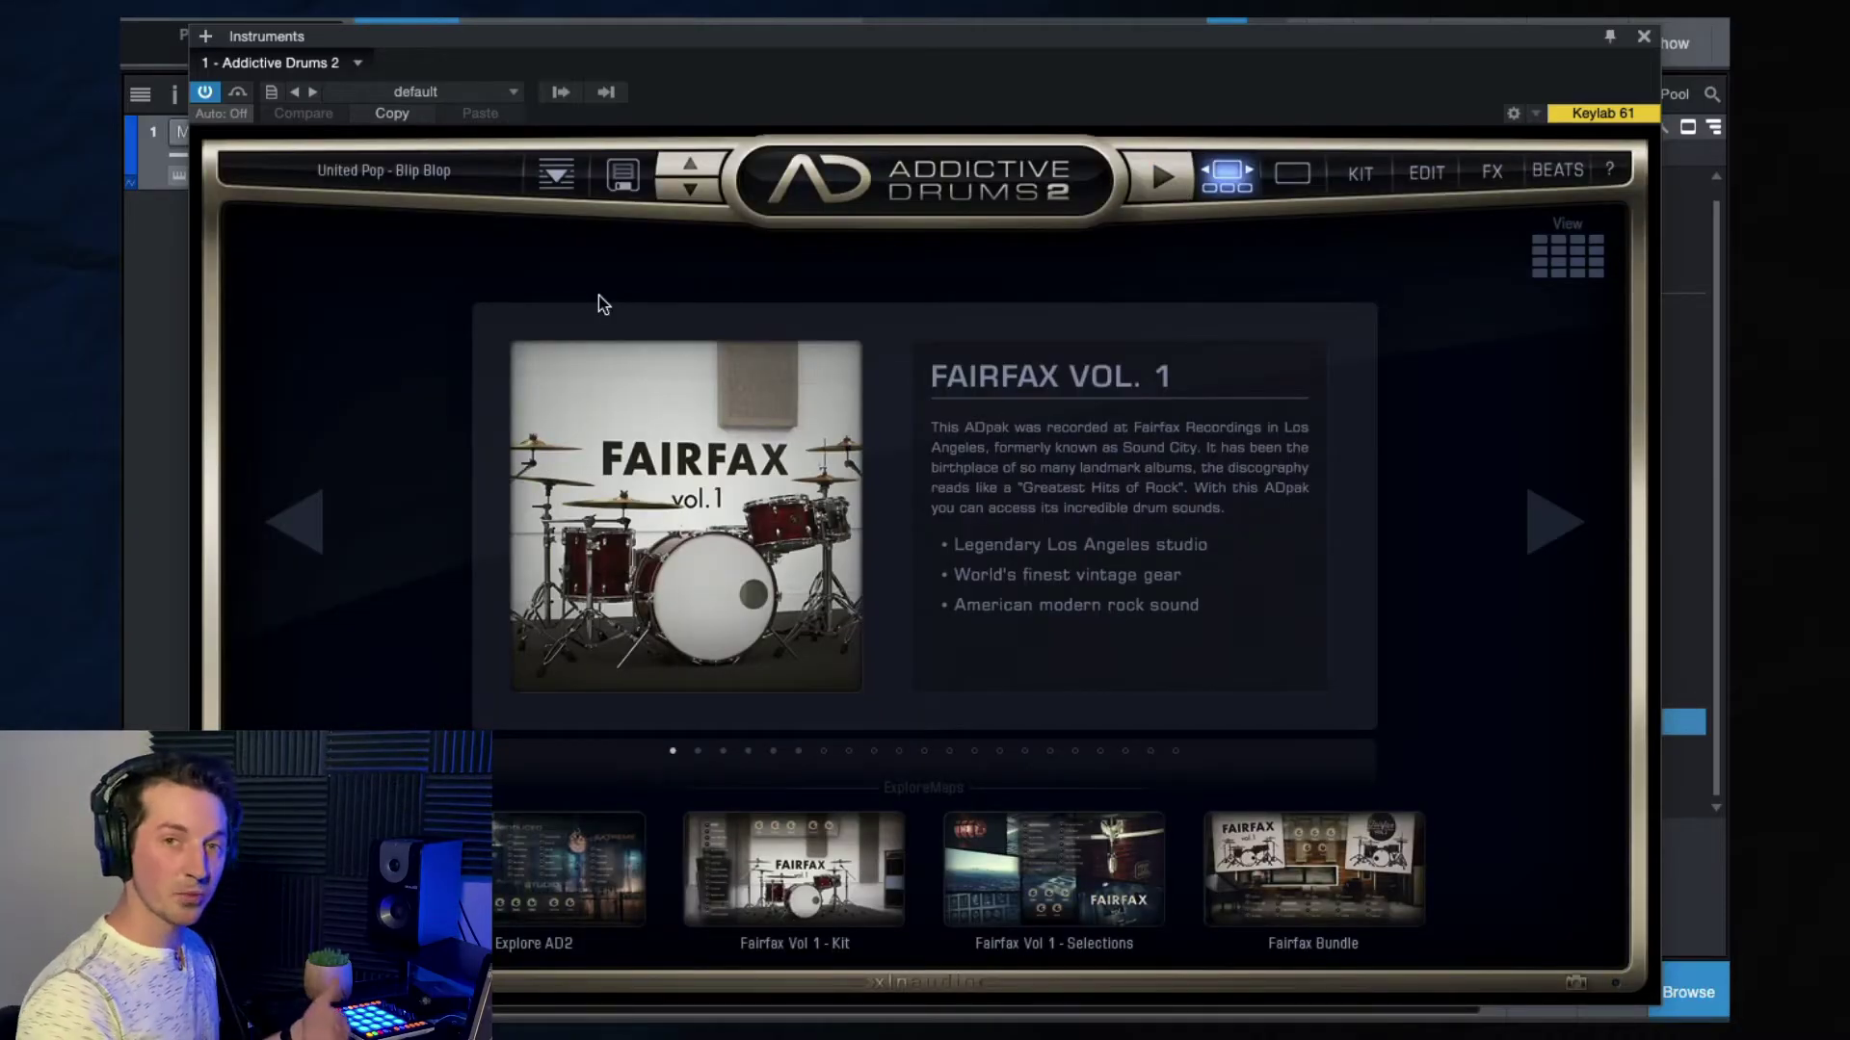
left_click(619, 175)
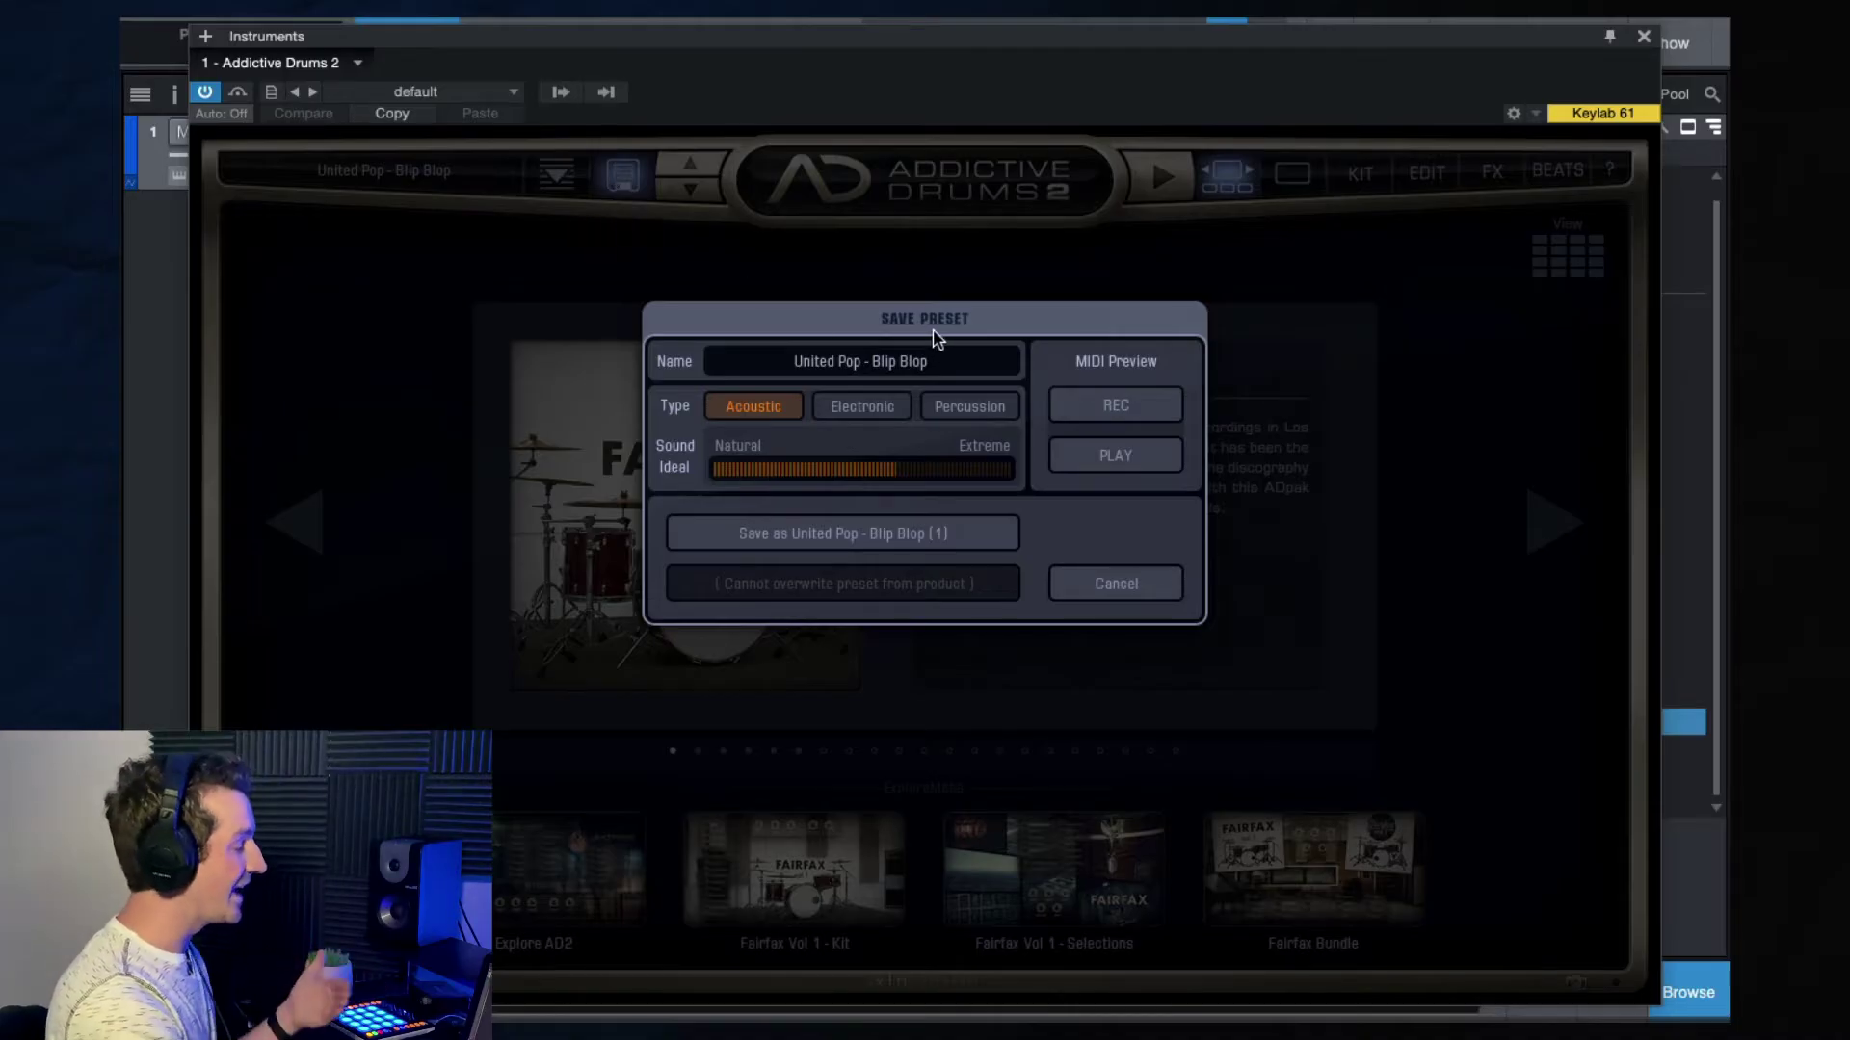
left_click(1116, 584)
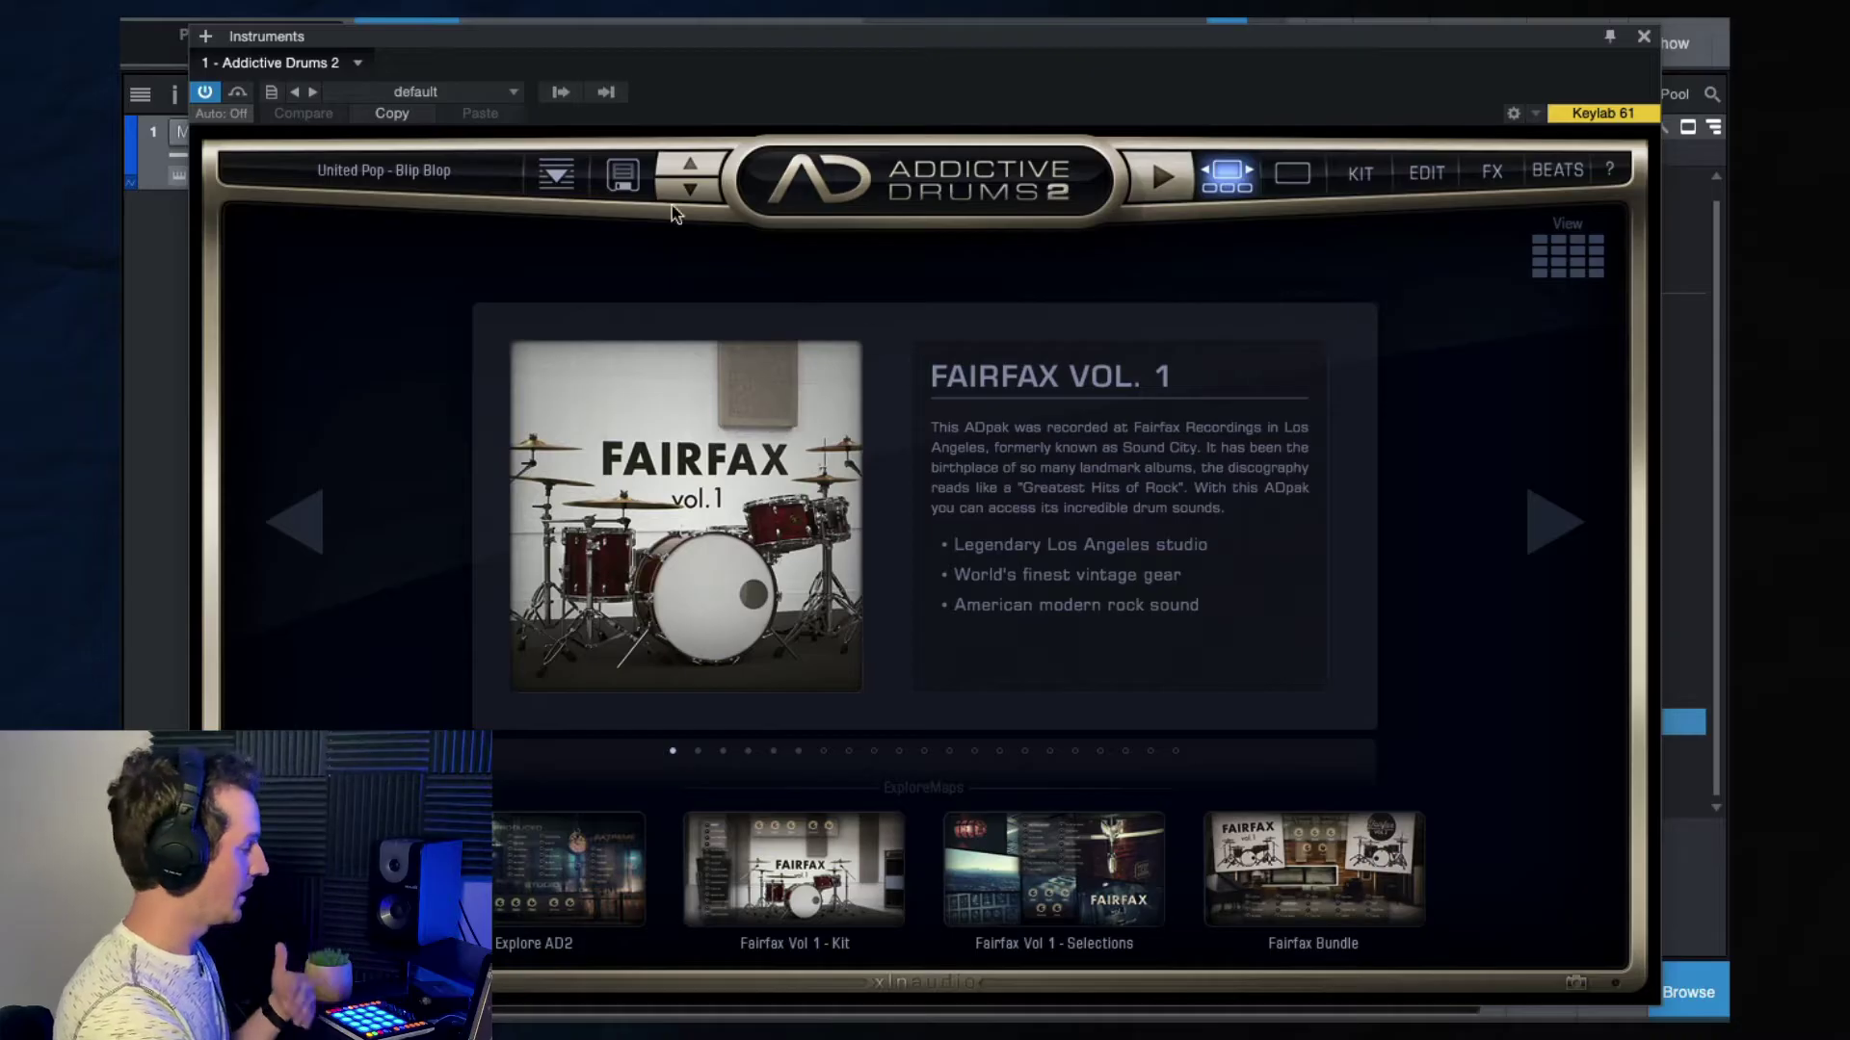
left_click(425, 170)
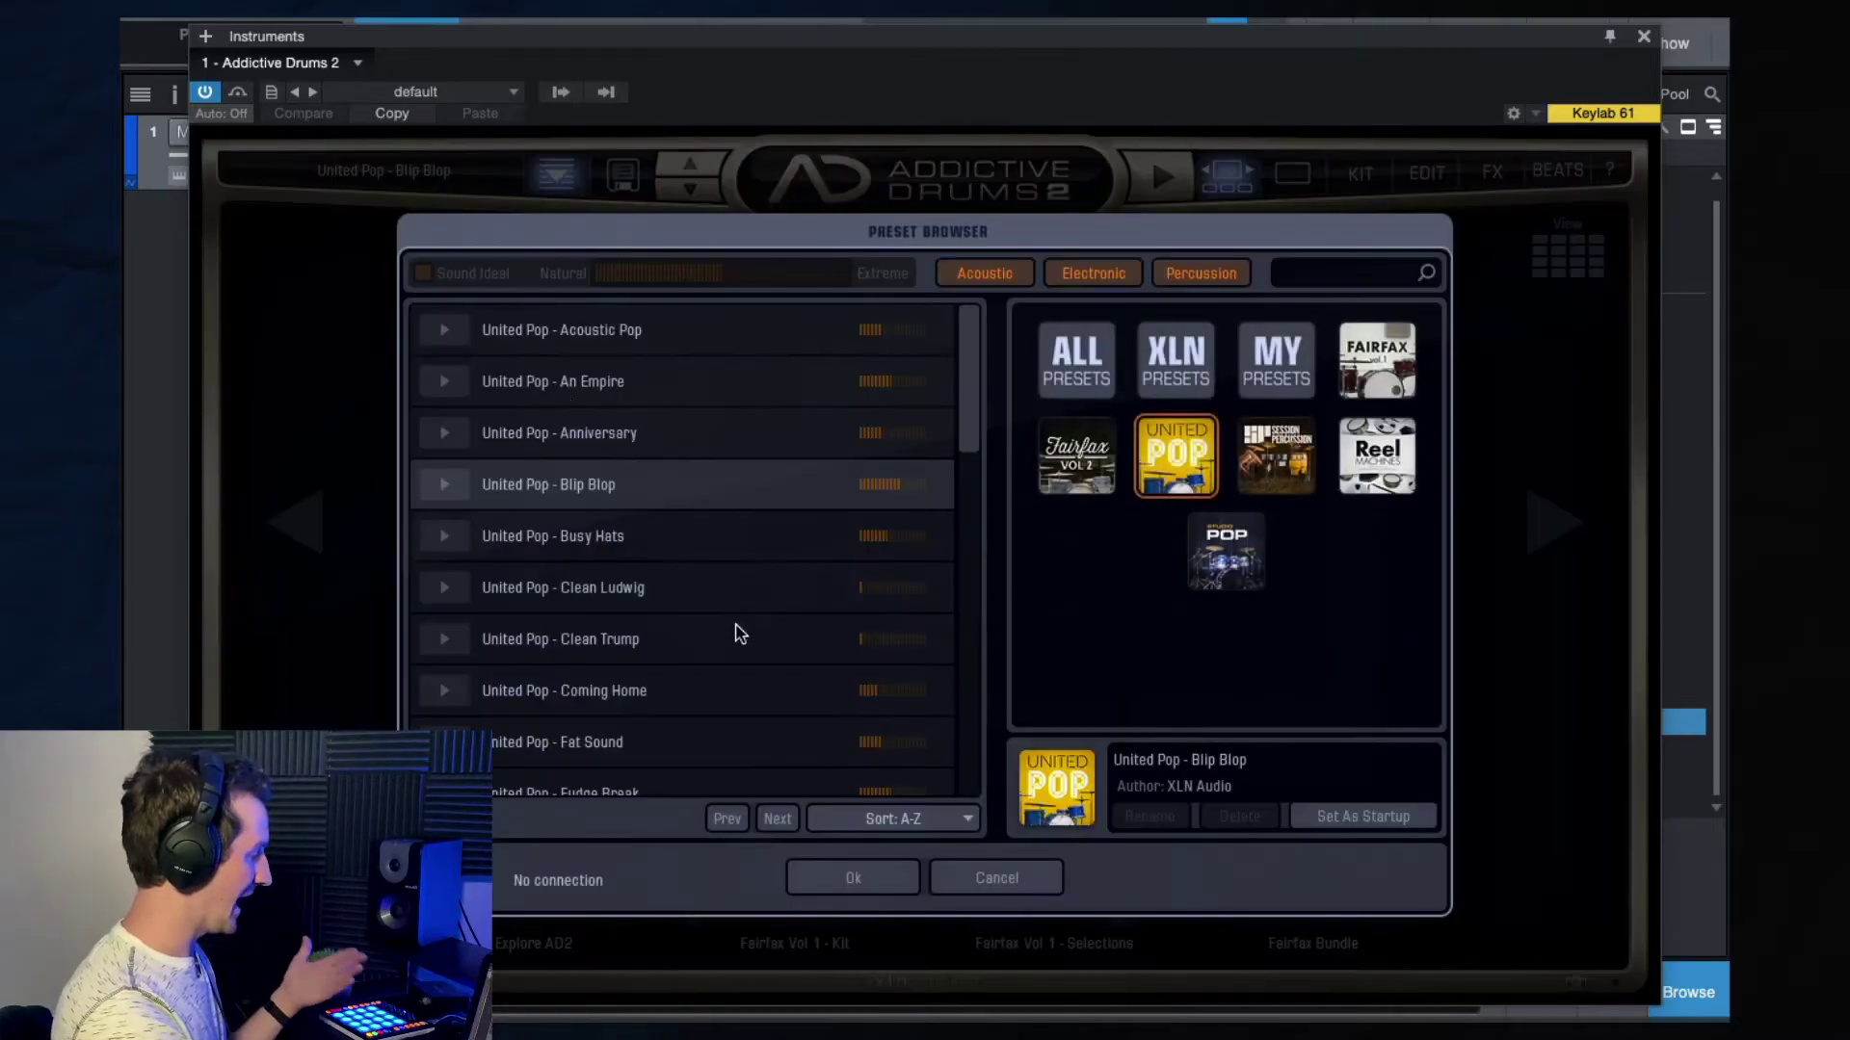
left_click(992, 877)
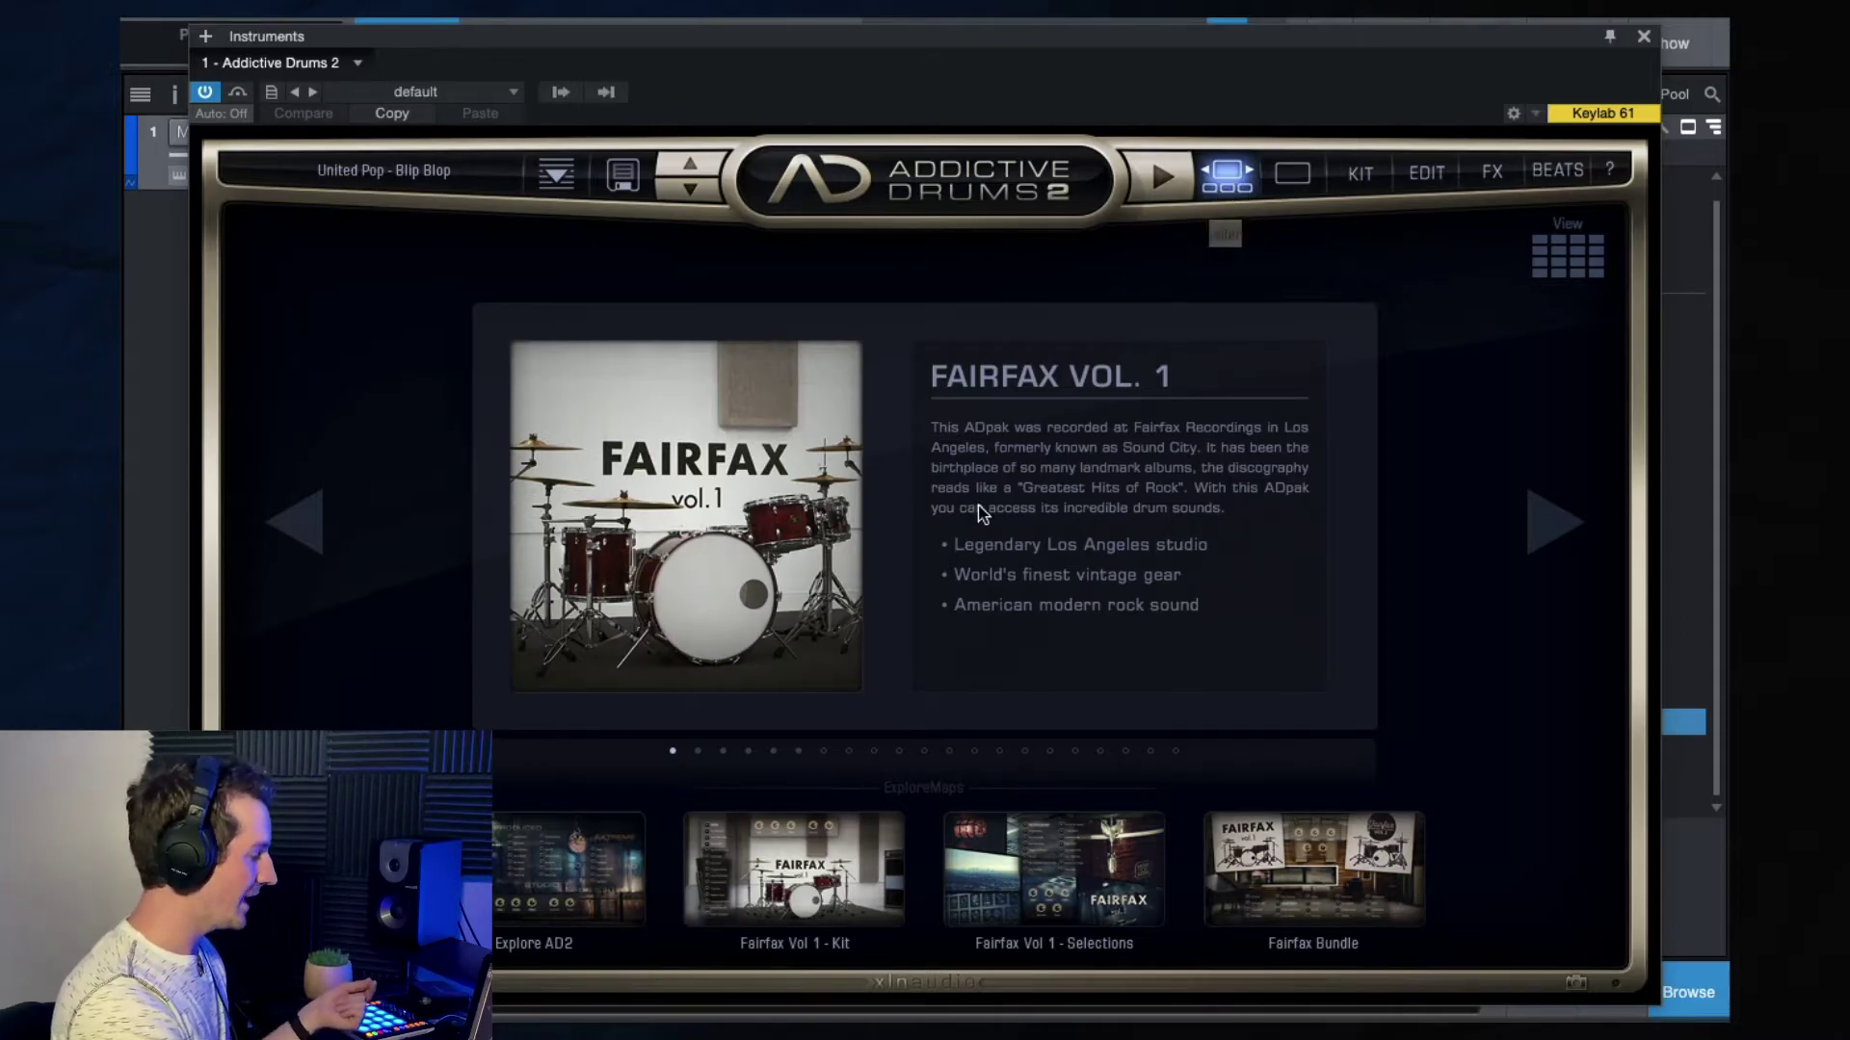
In Explore view, page past Session Percussion and Reel Machines to the Studio Pop kit.
left_click(1294, 177)
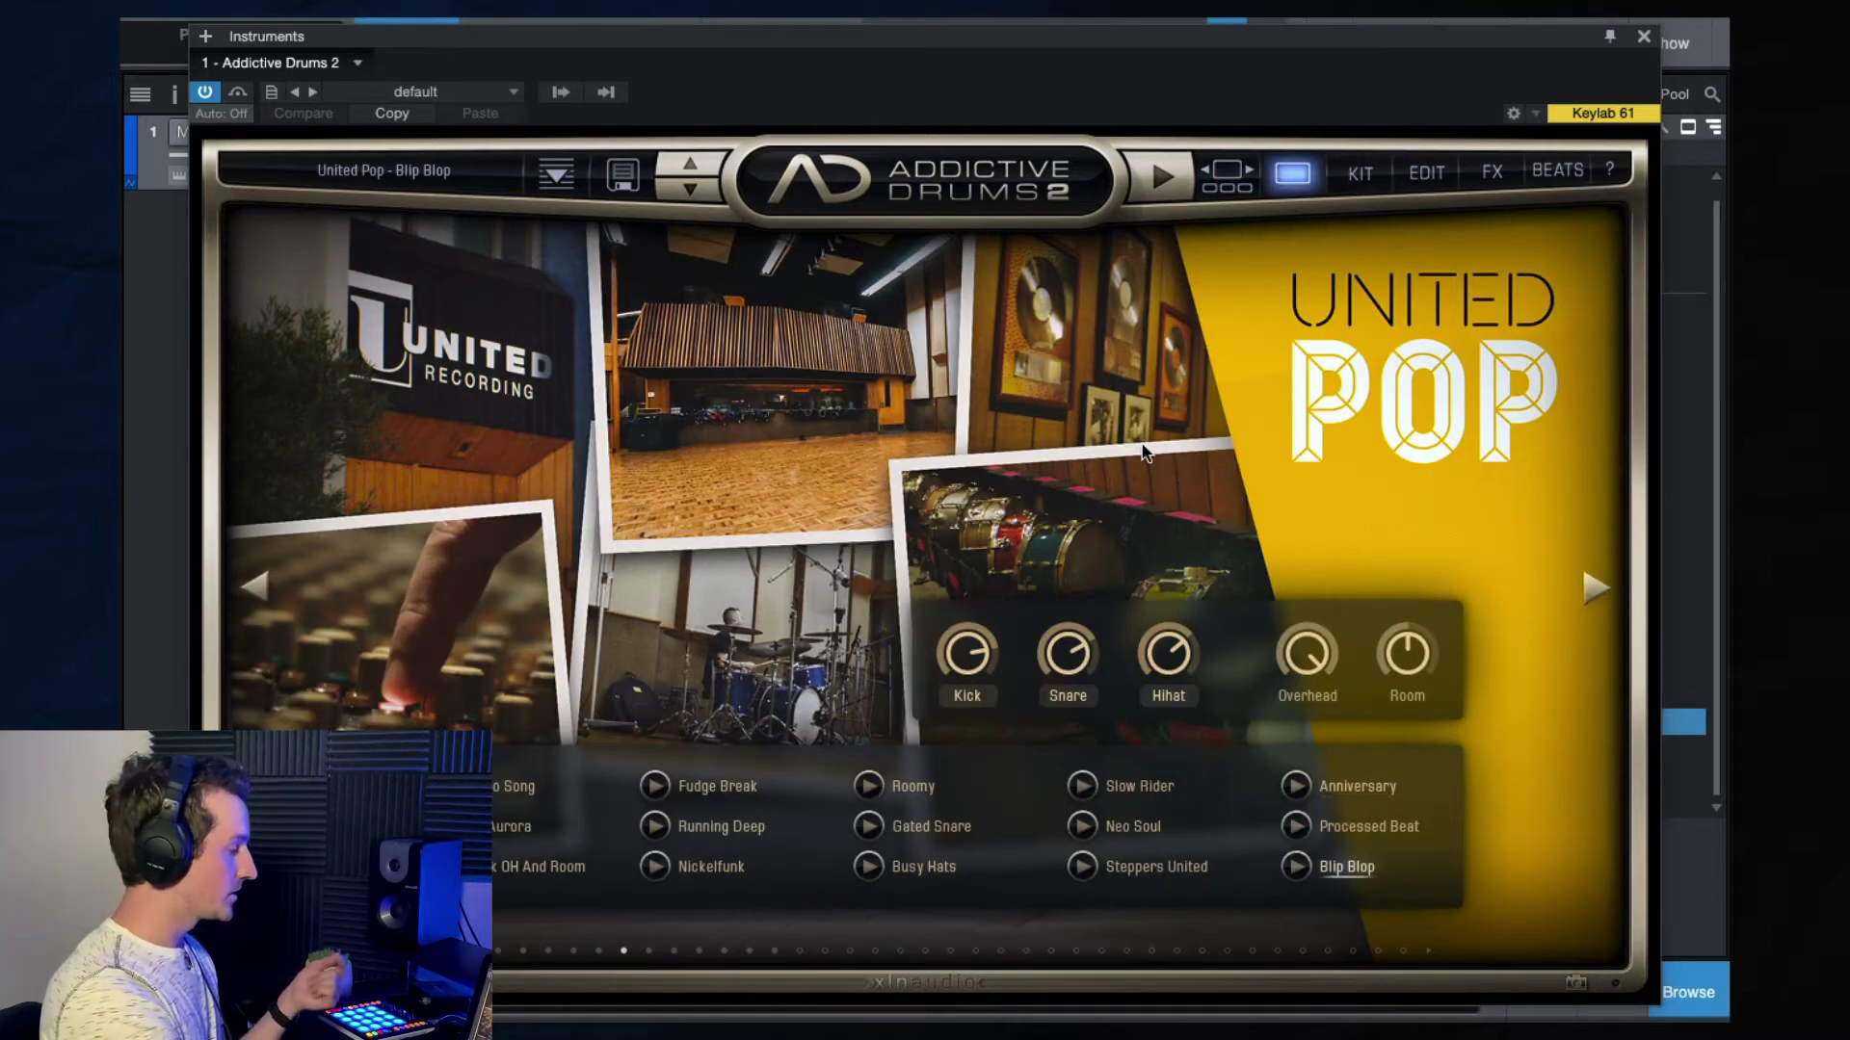
left_click(1584, 590)
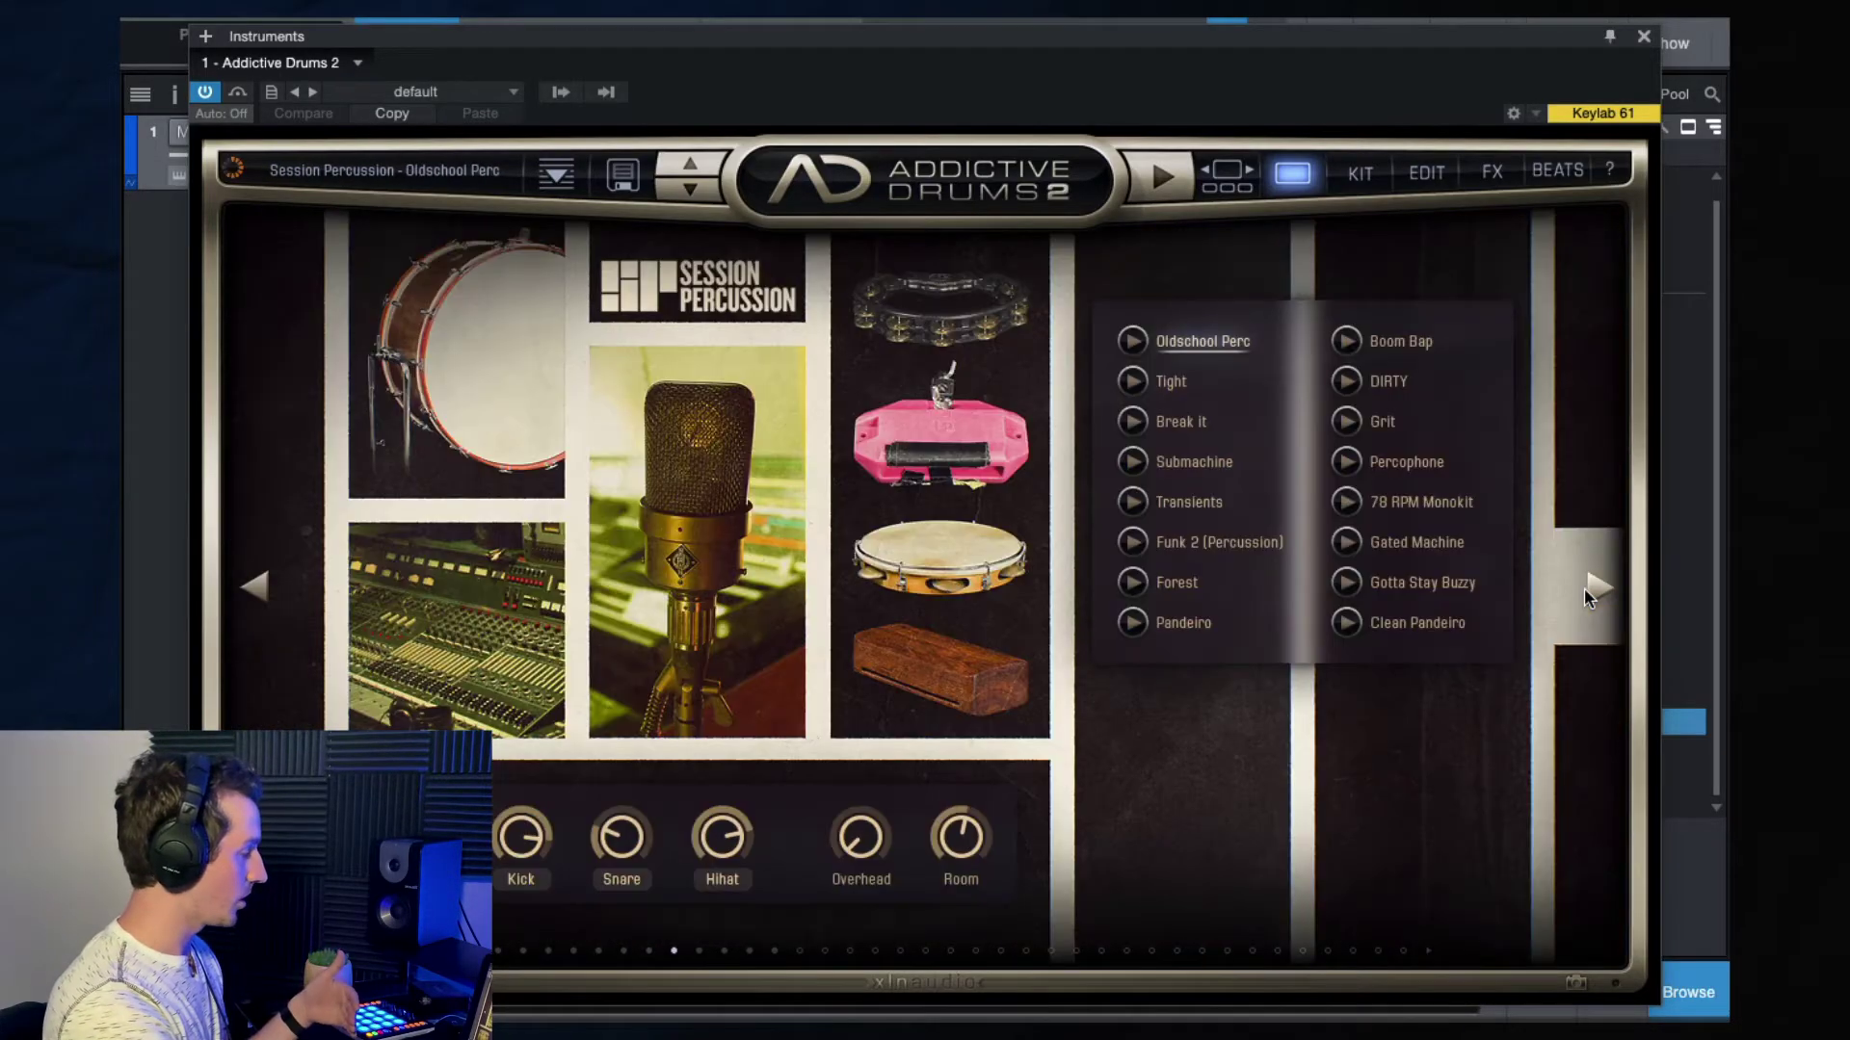
left_click(1584, 590)
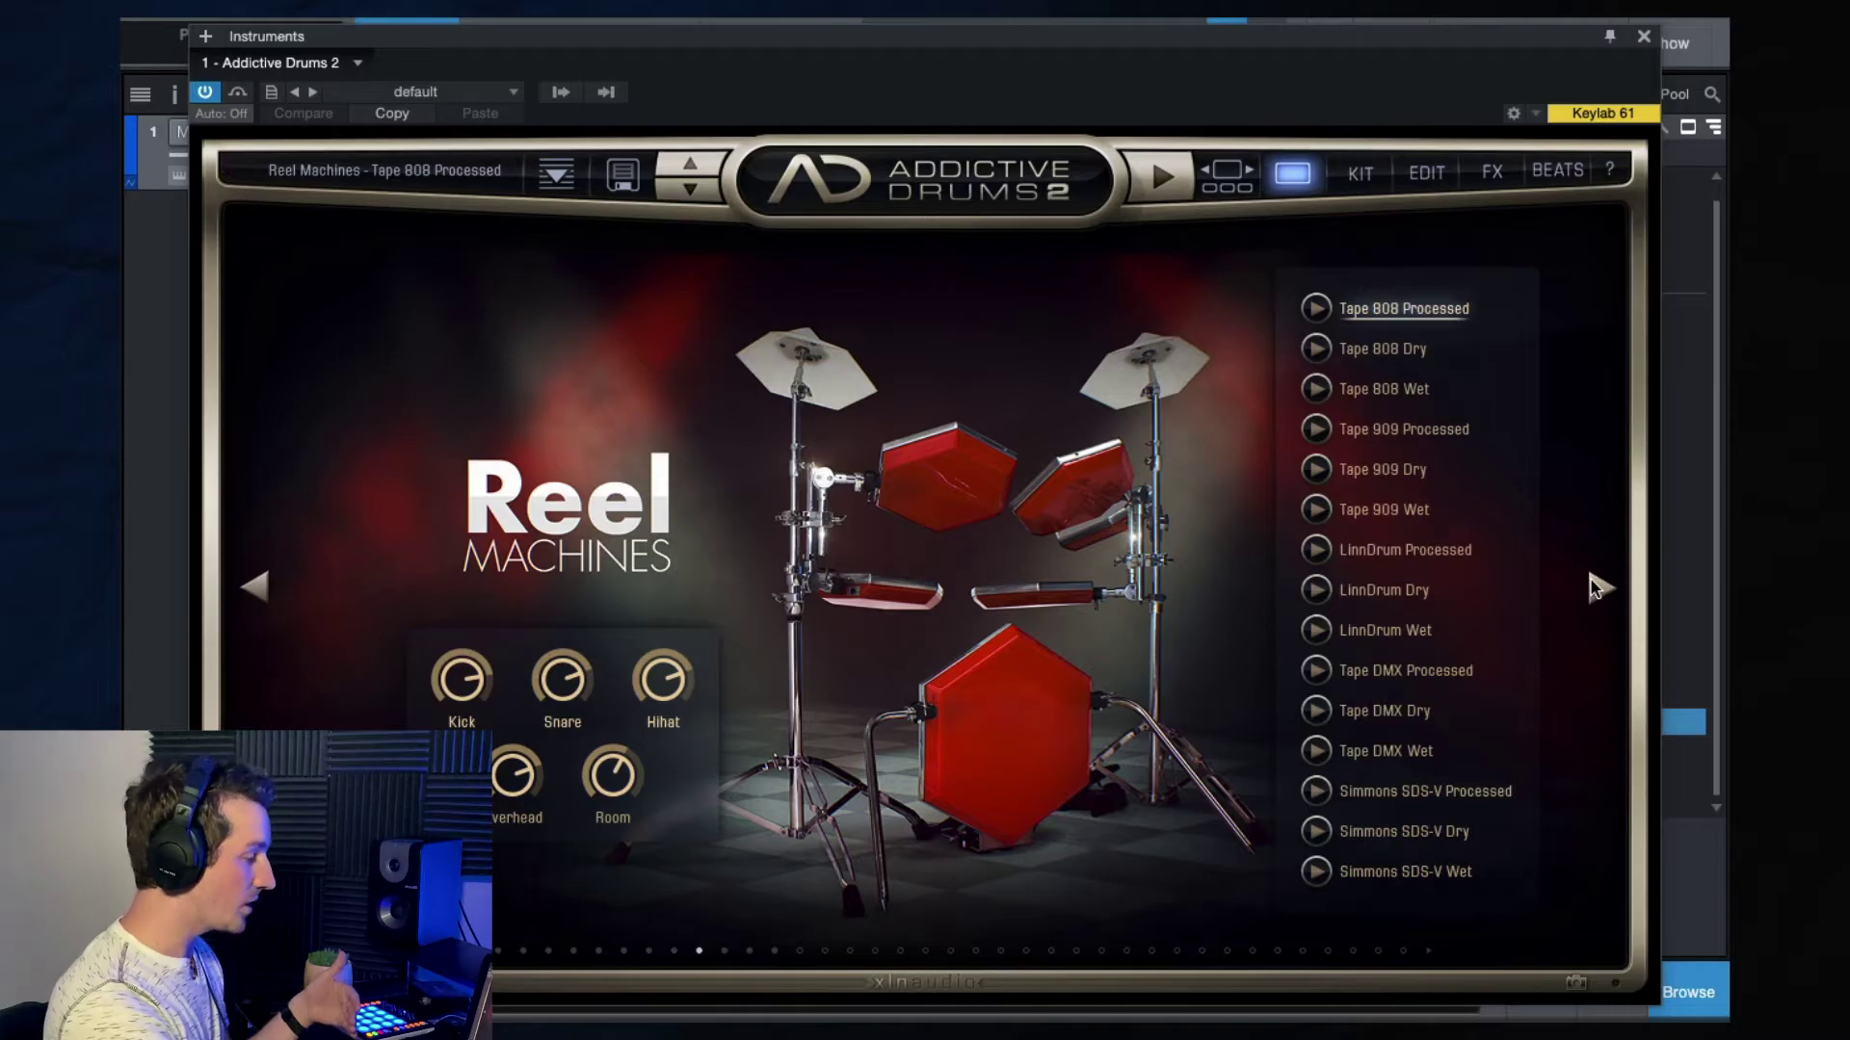
left_click(1594, 588)
left_click(1598, 588)
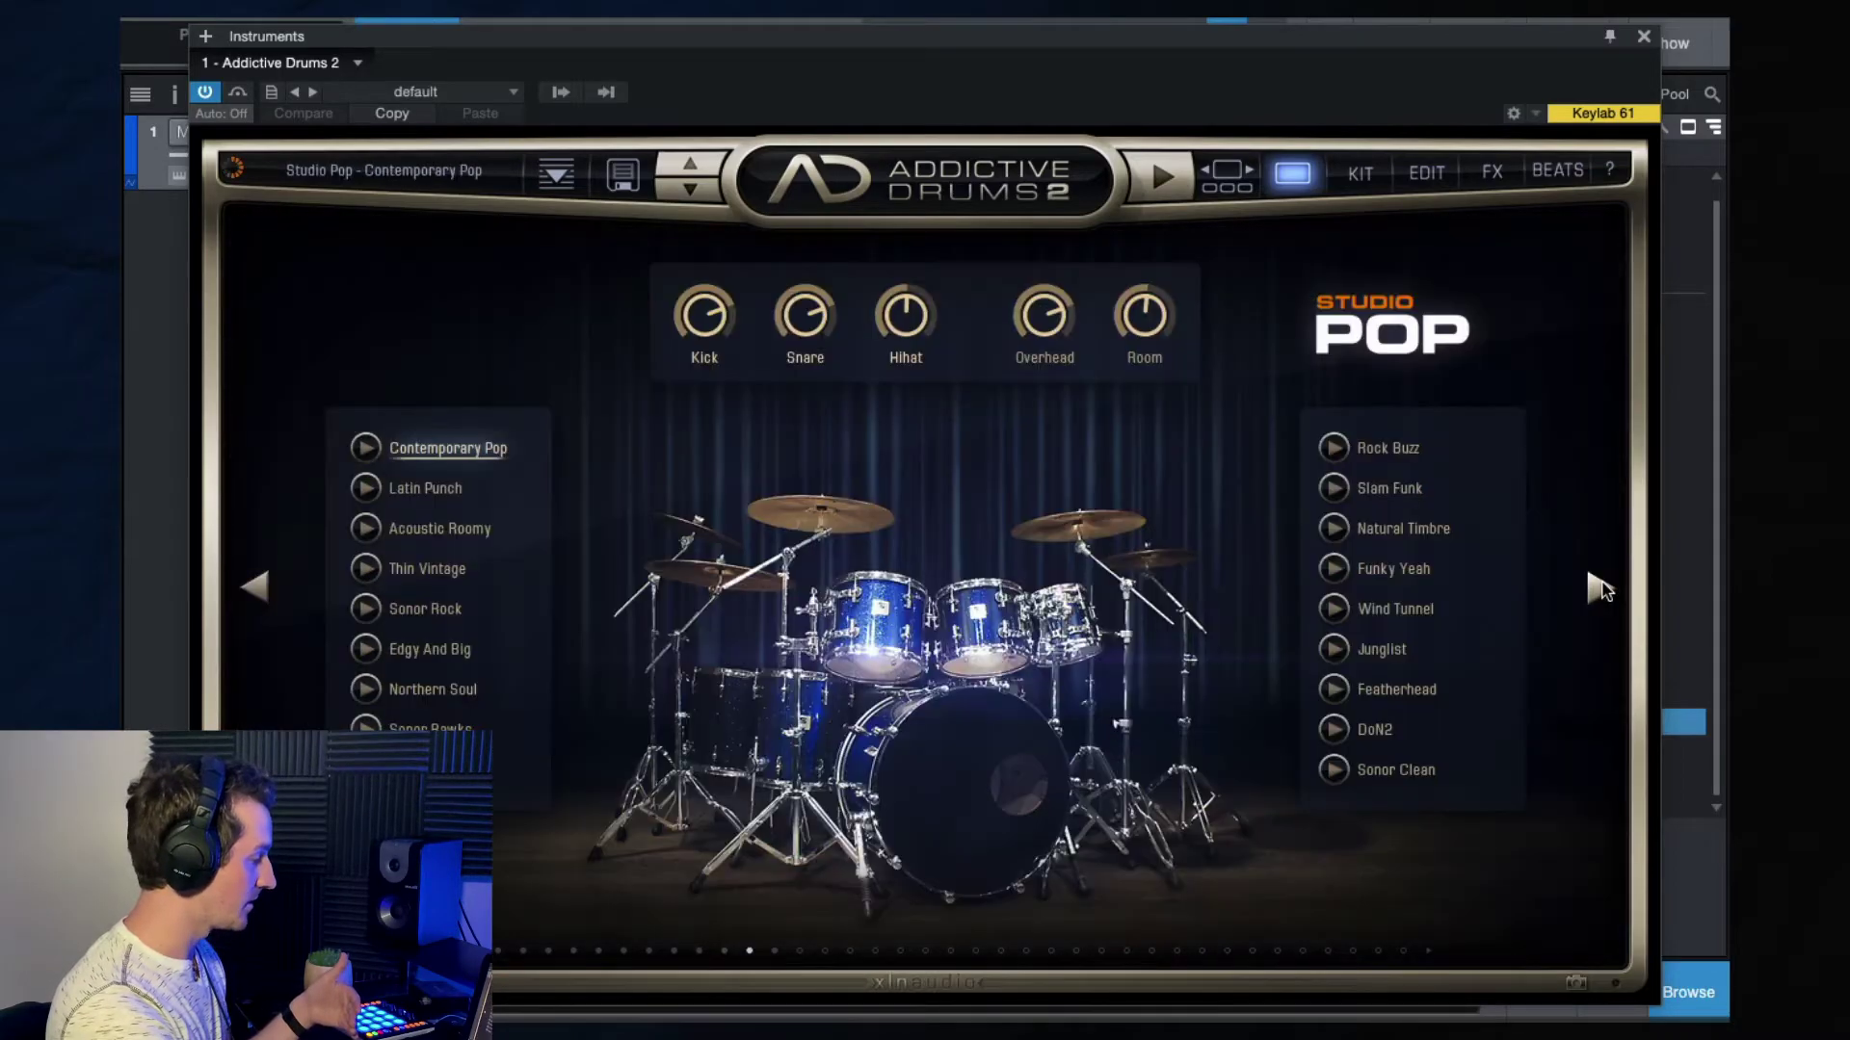
Audition Contemporary Pop, Latin Punch and Acoustic Roomy, ending with Thin Vintage loaded.
left_click(367, 449)
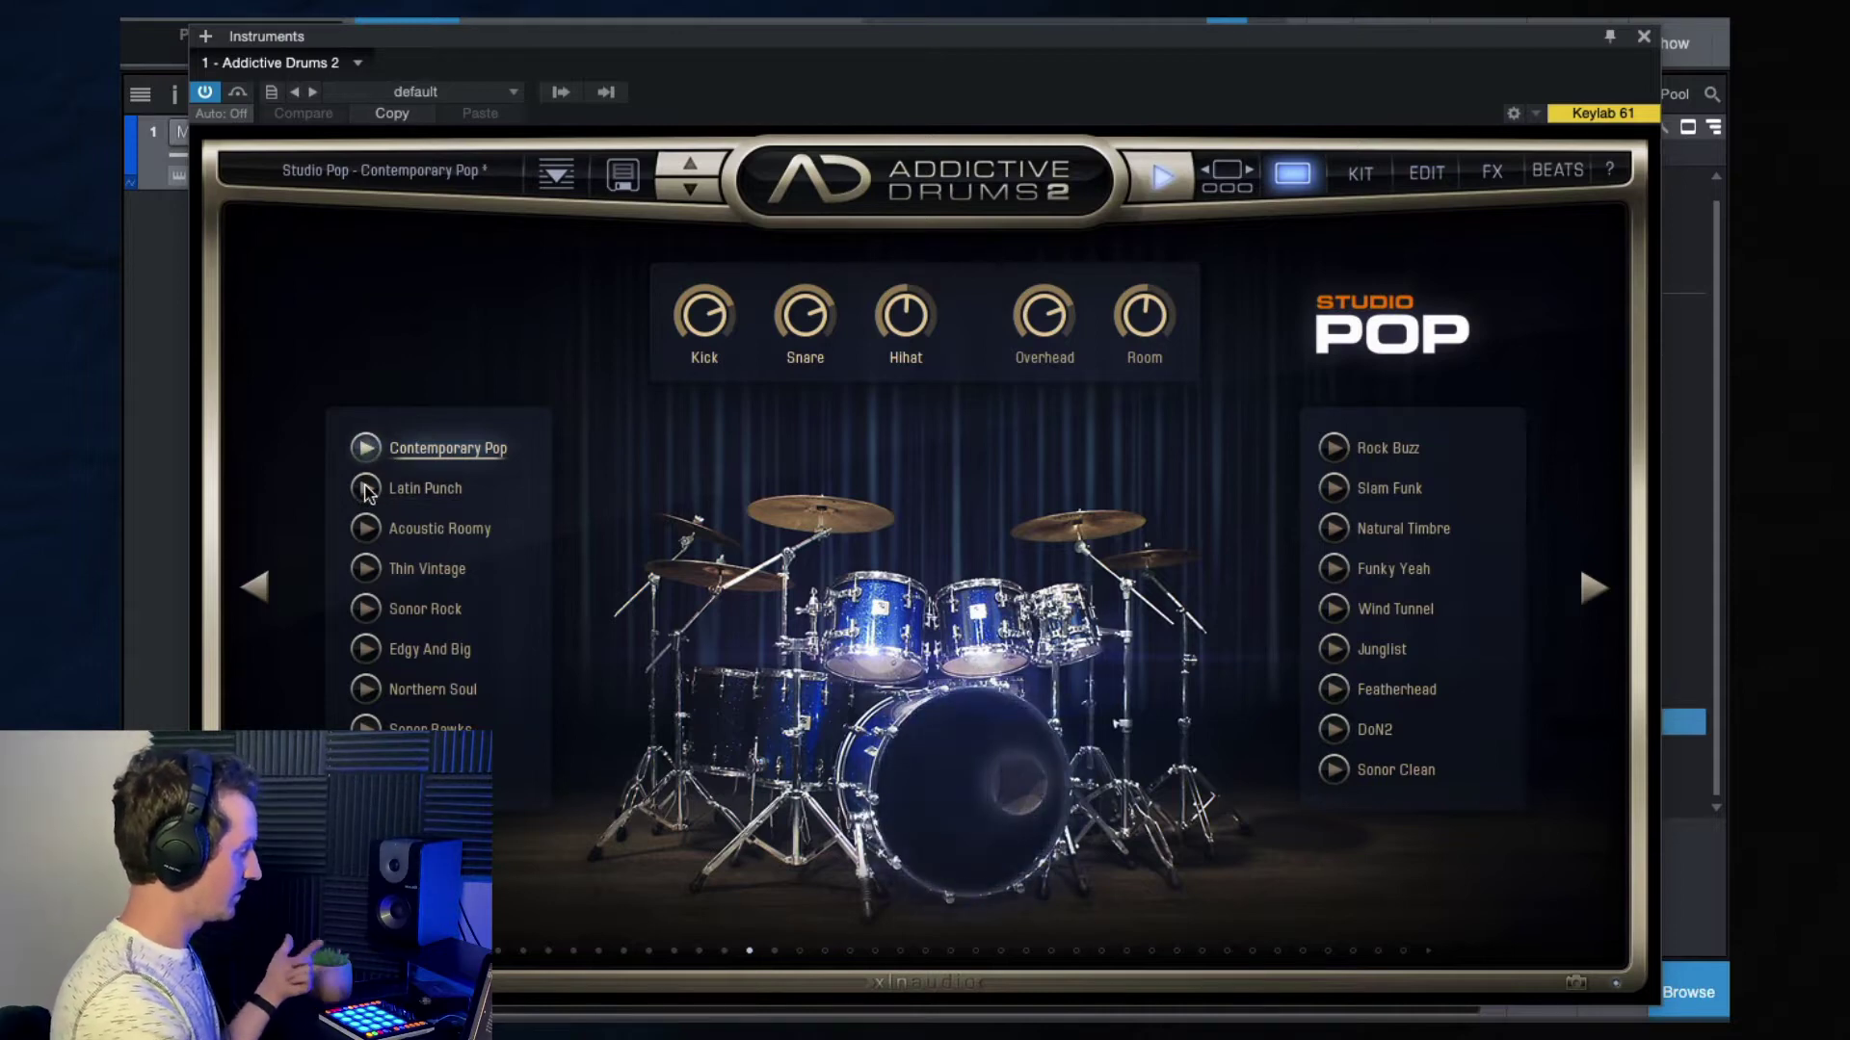
left_click(366, 488)
left_click(367, 529)
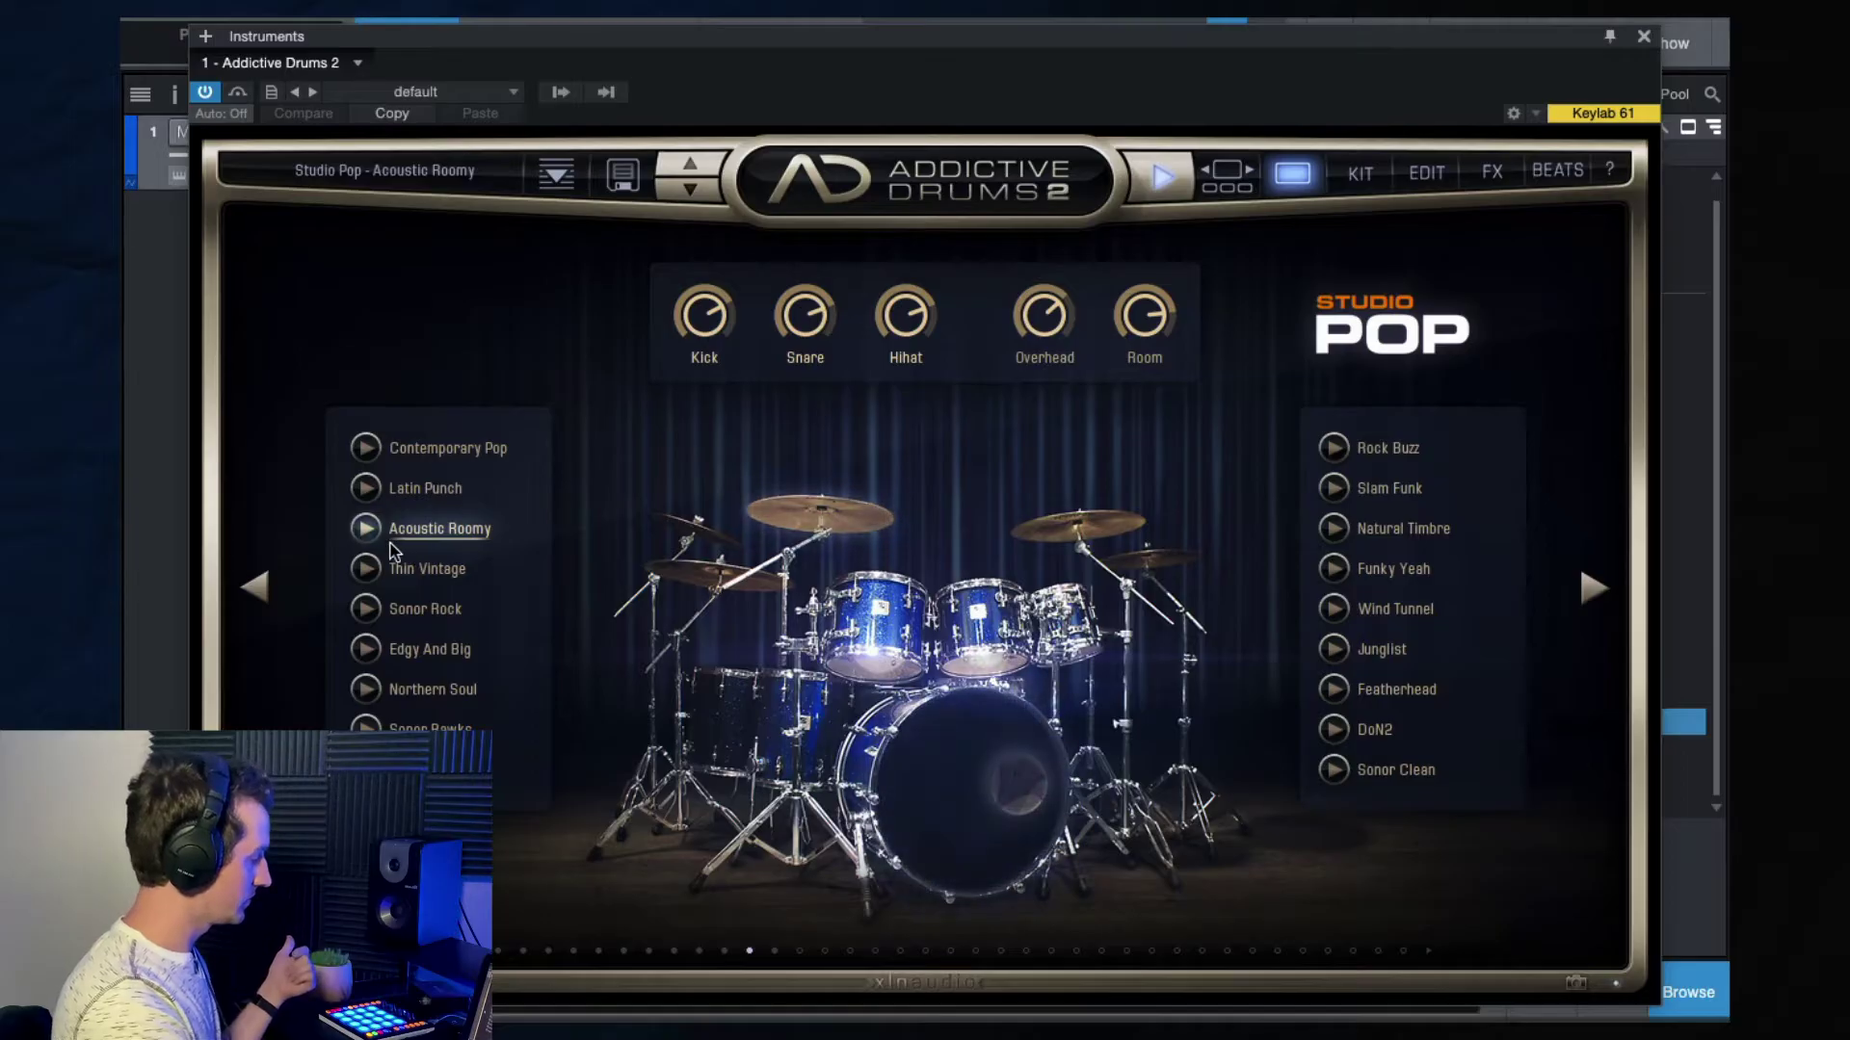
left_click(367, 569)
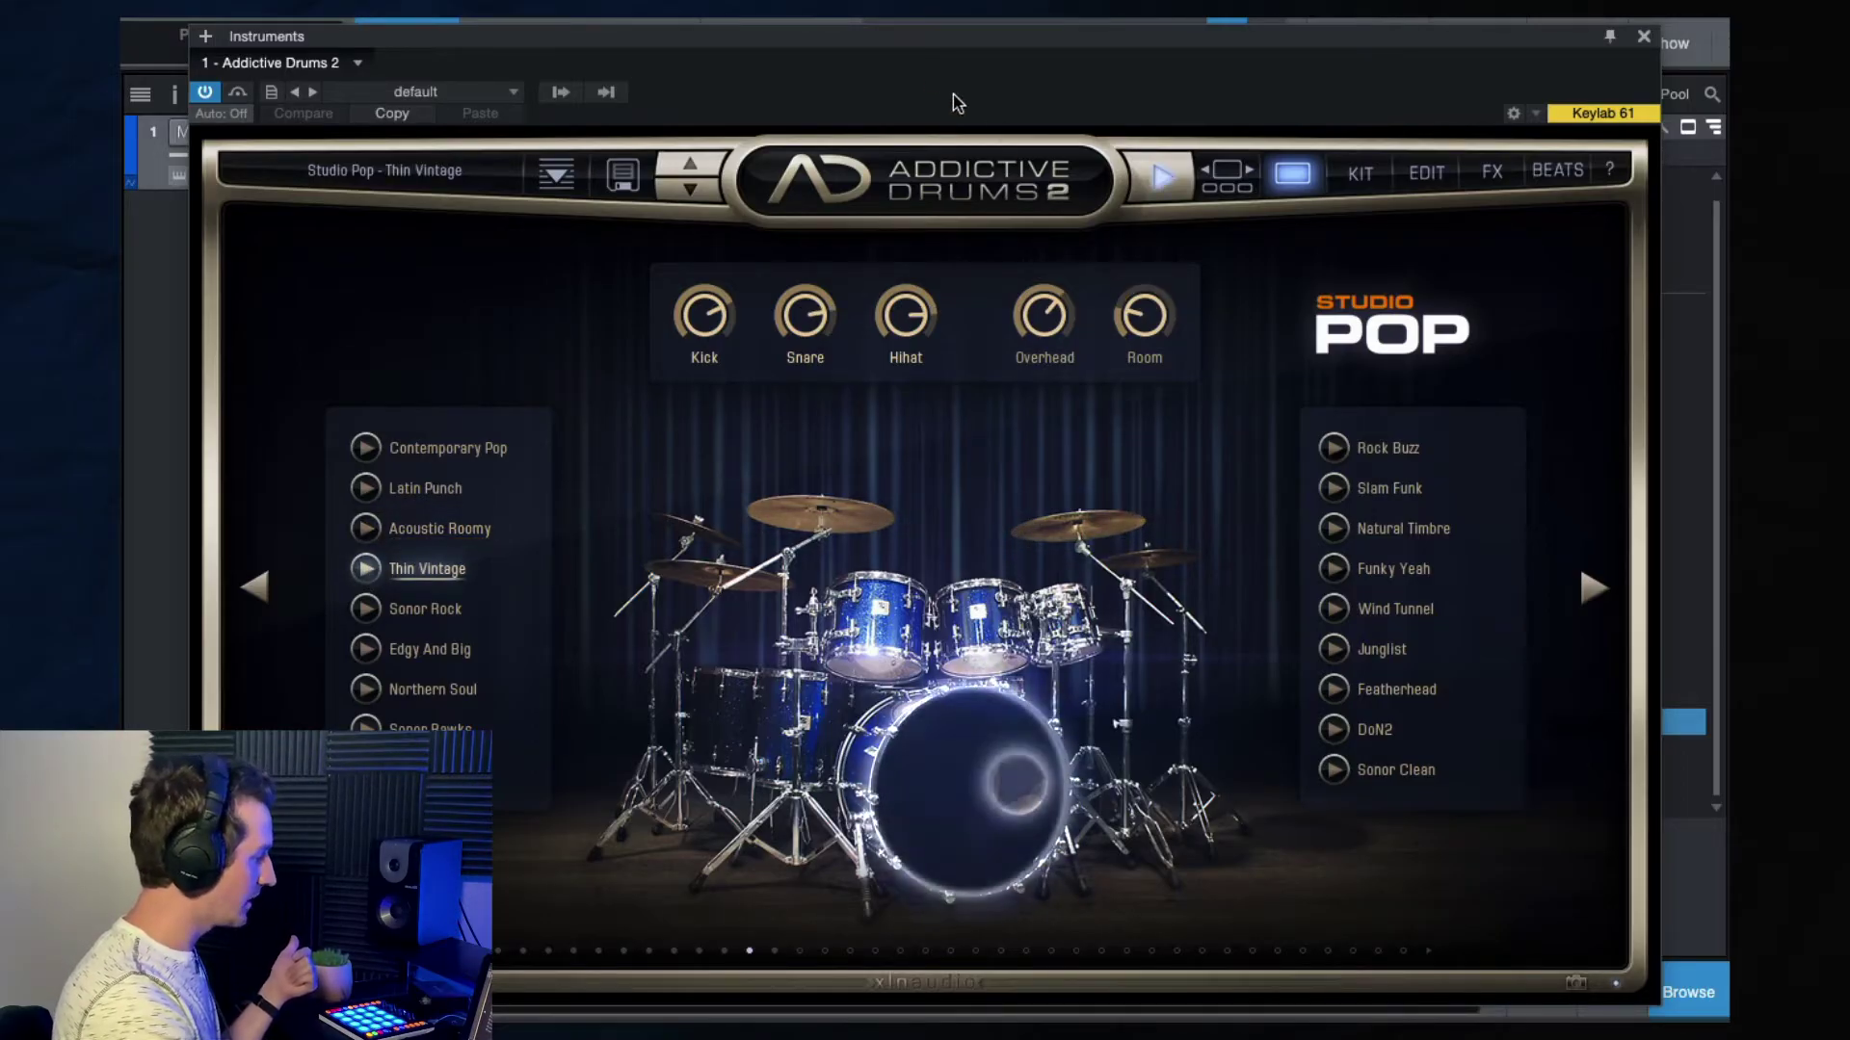
left_click_drag(886, 37, 1020, 301)
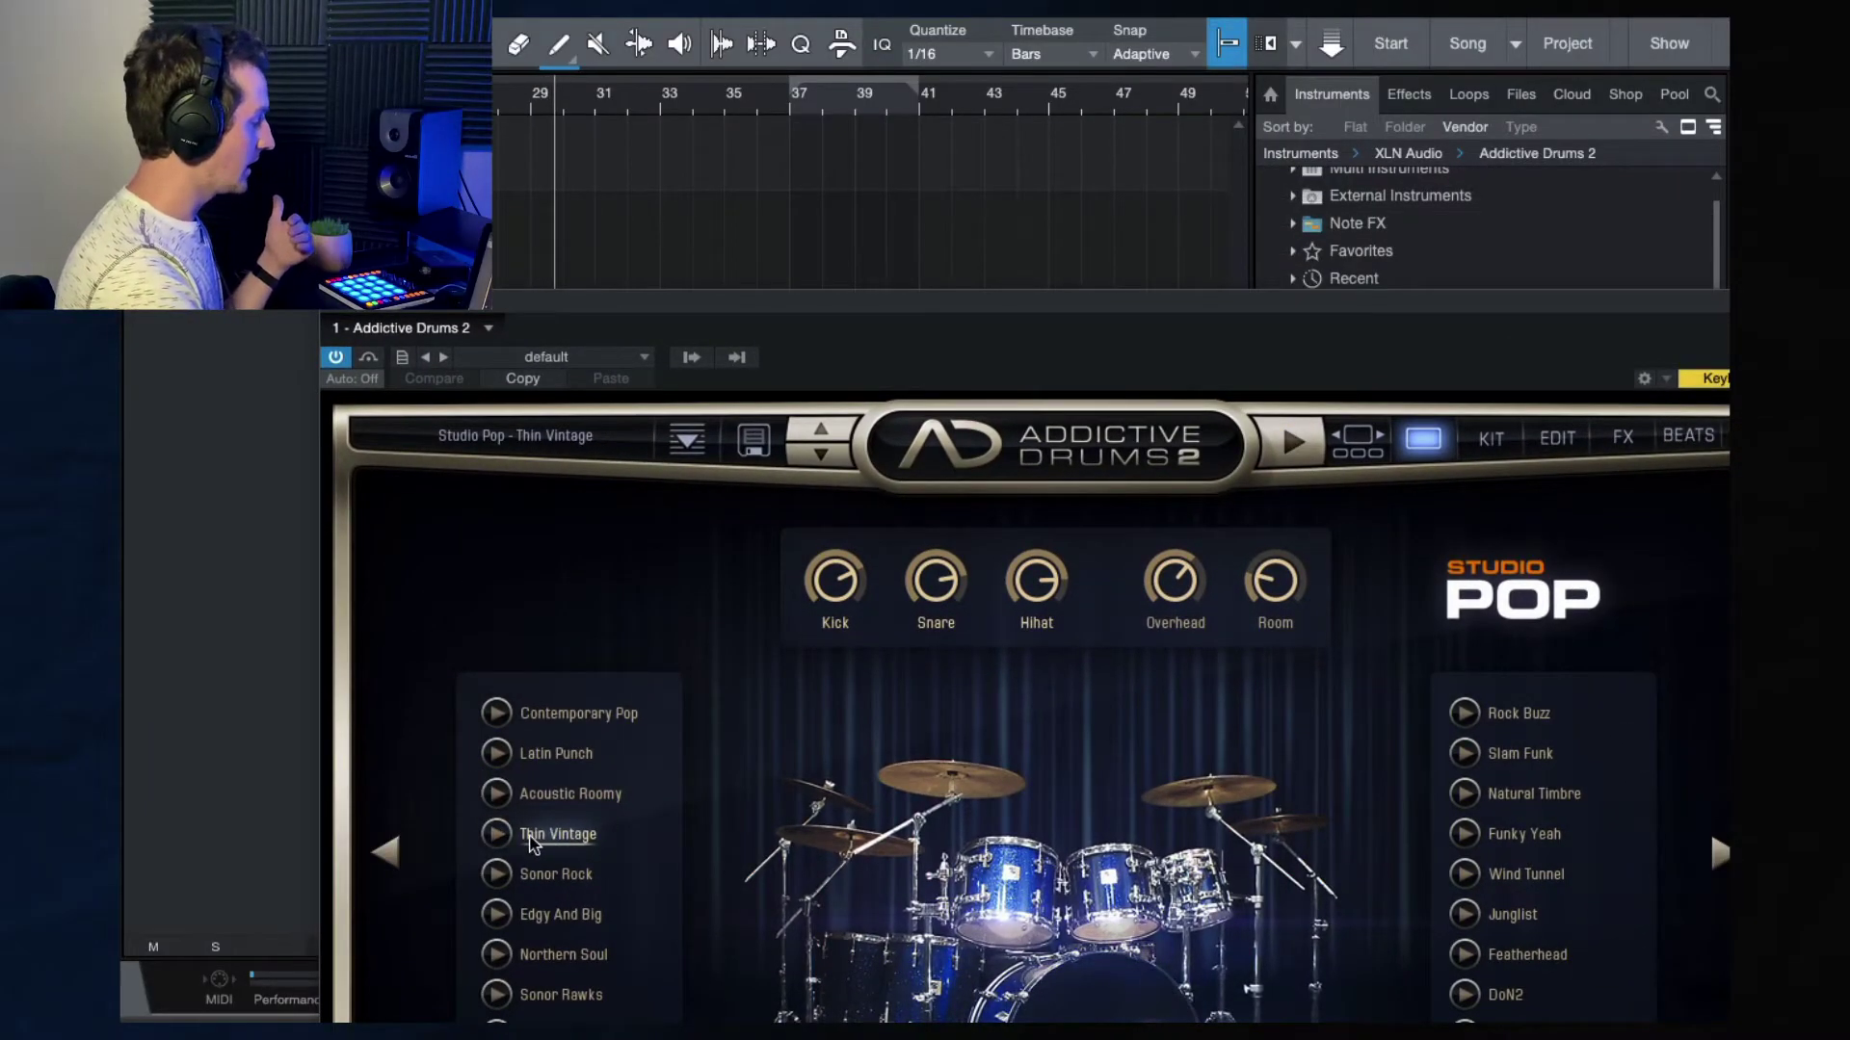
Drop the Thin Vintage beat on the drum track at bar 29 as 'Song 04 - Funk Rock'.
left_click_drag(544, 836, 563, 174)
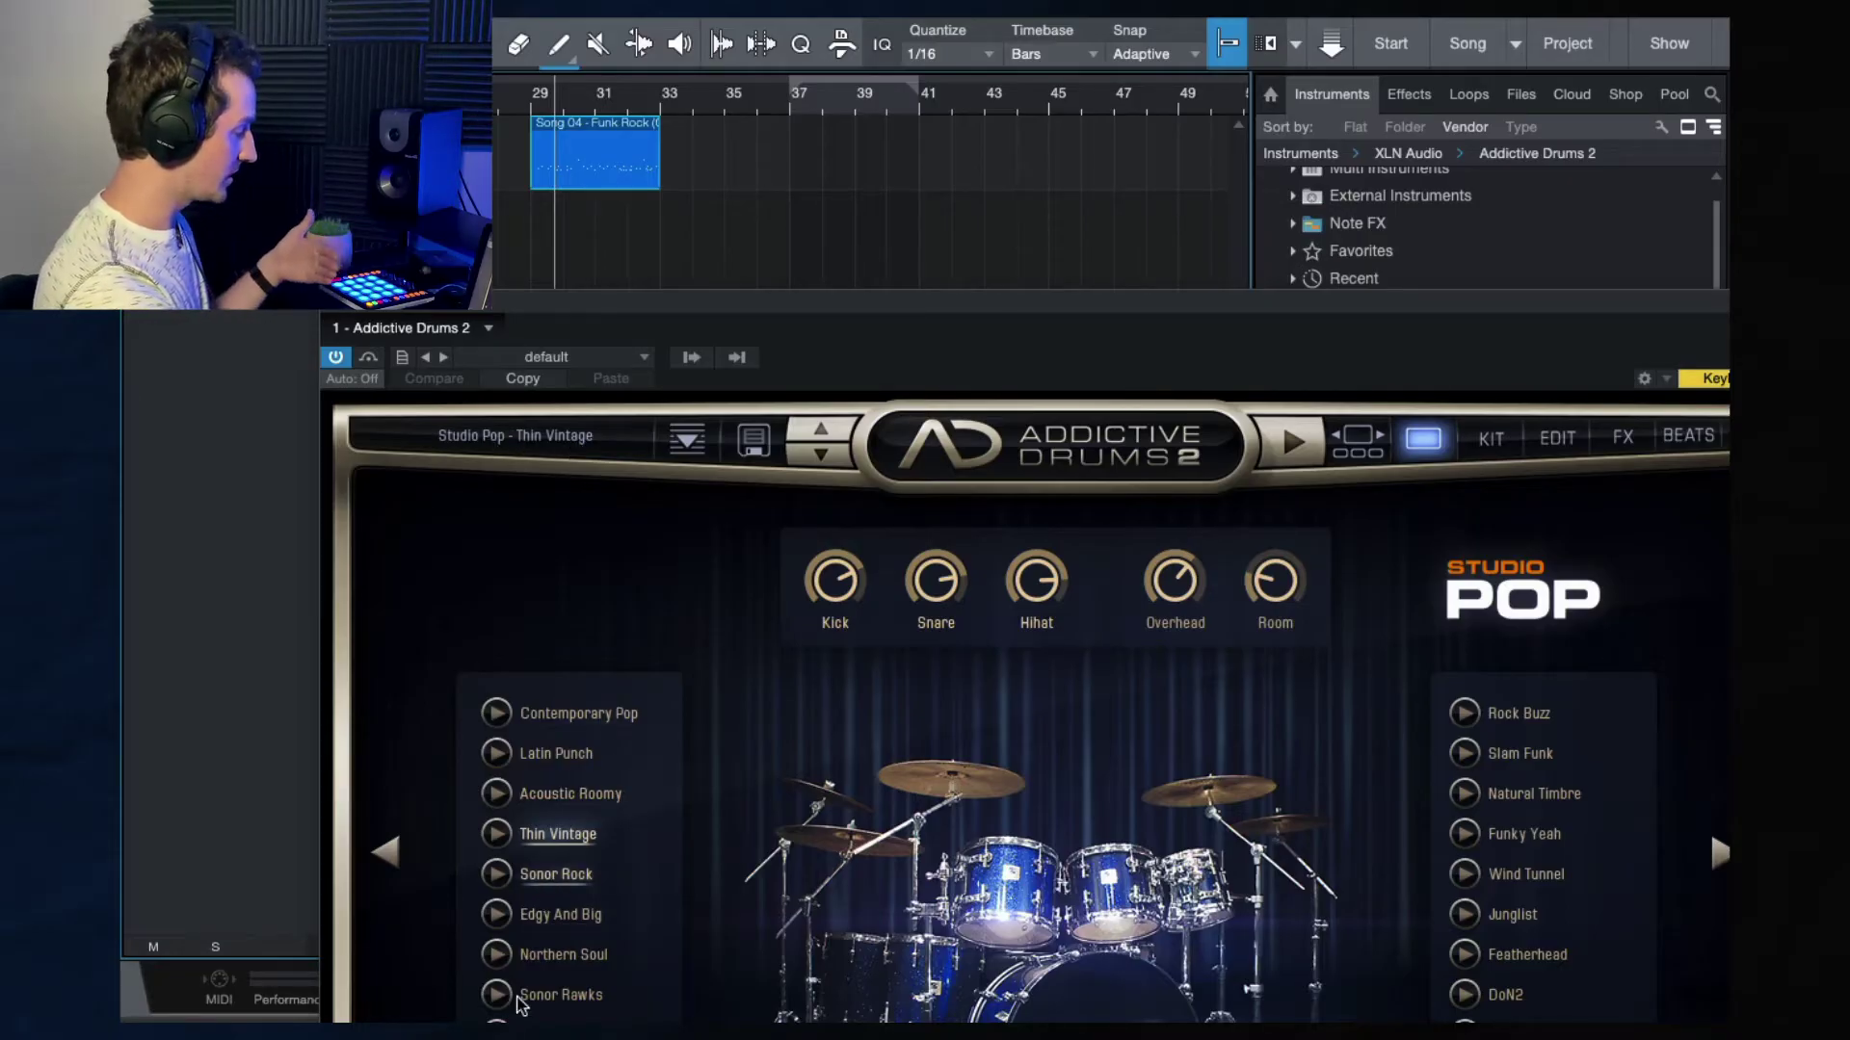
left_click_drag(1355, 298, 1223, 78)
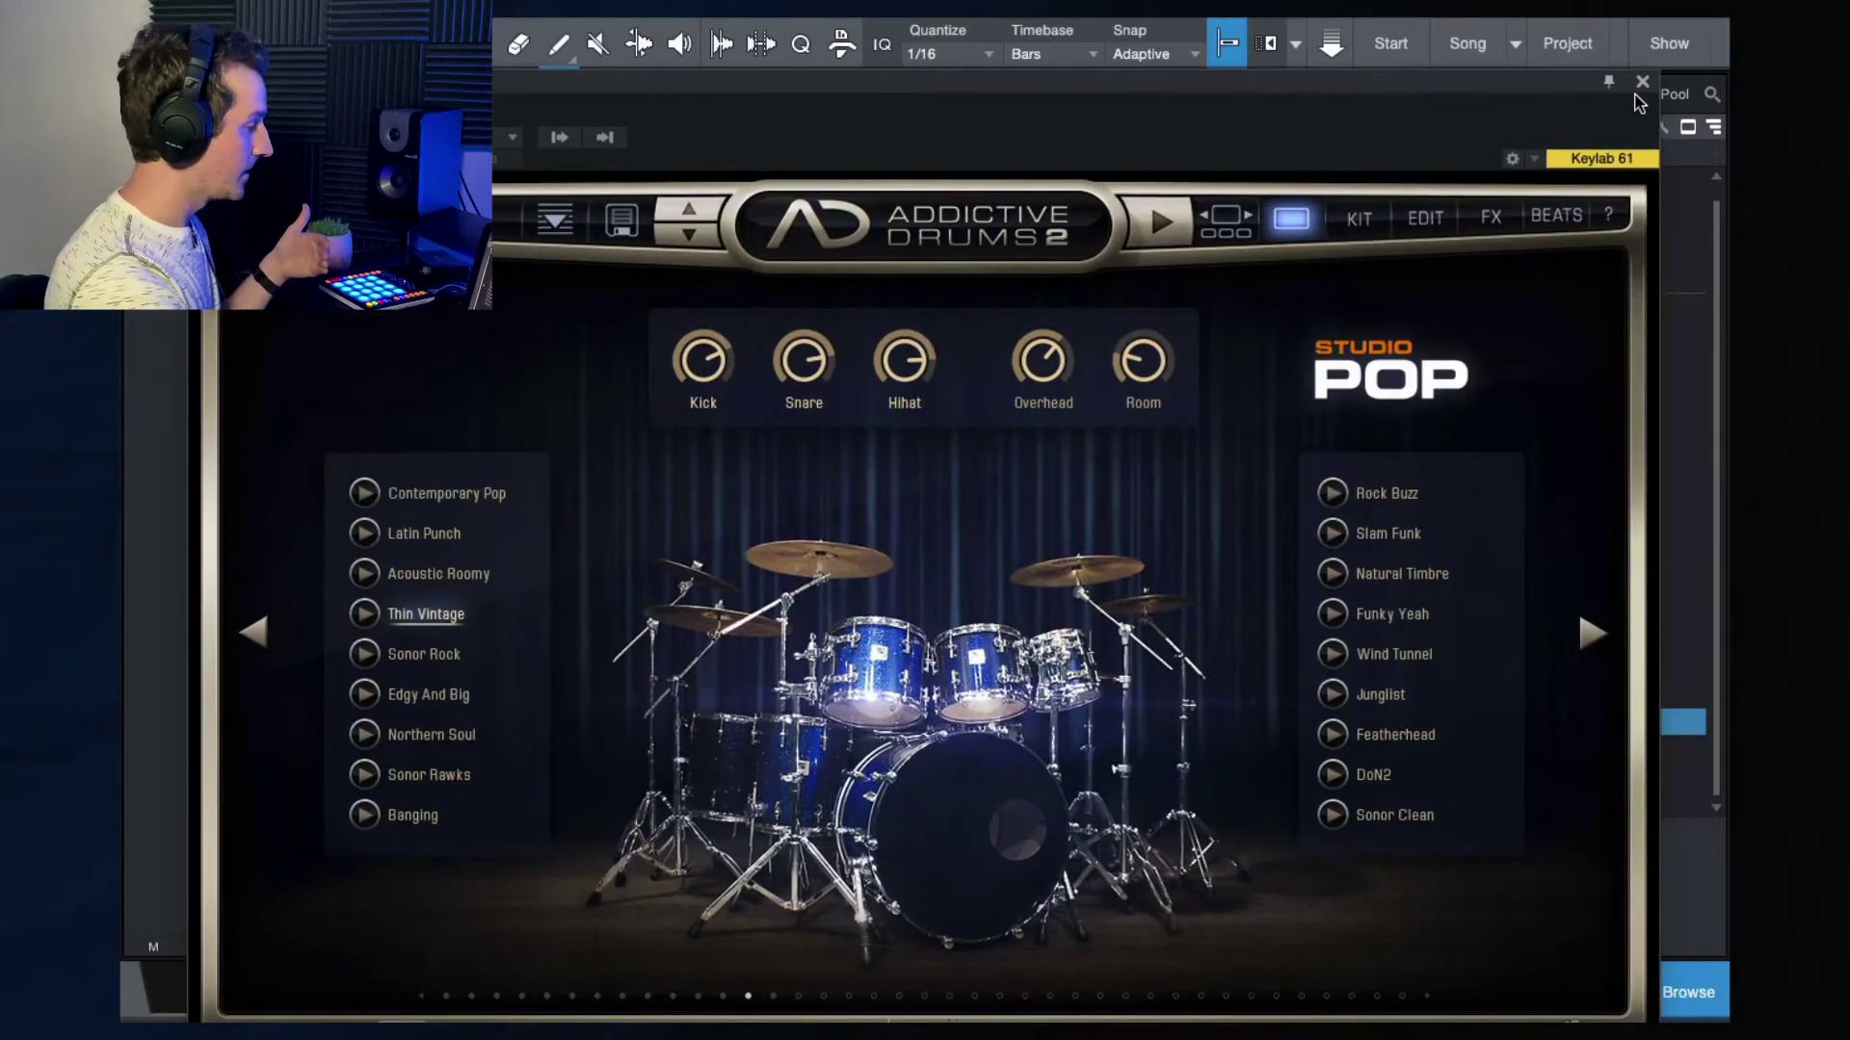
Close the Addictive Drums 2 window, play the new drum clip, and enlarge the drum track.
left_click(1643, 83)
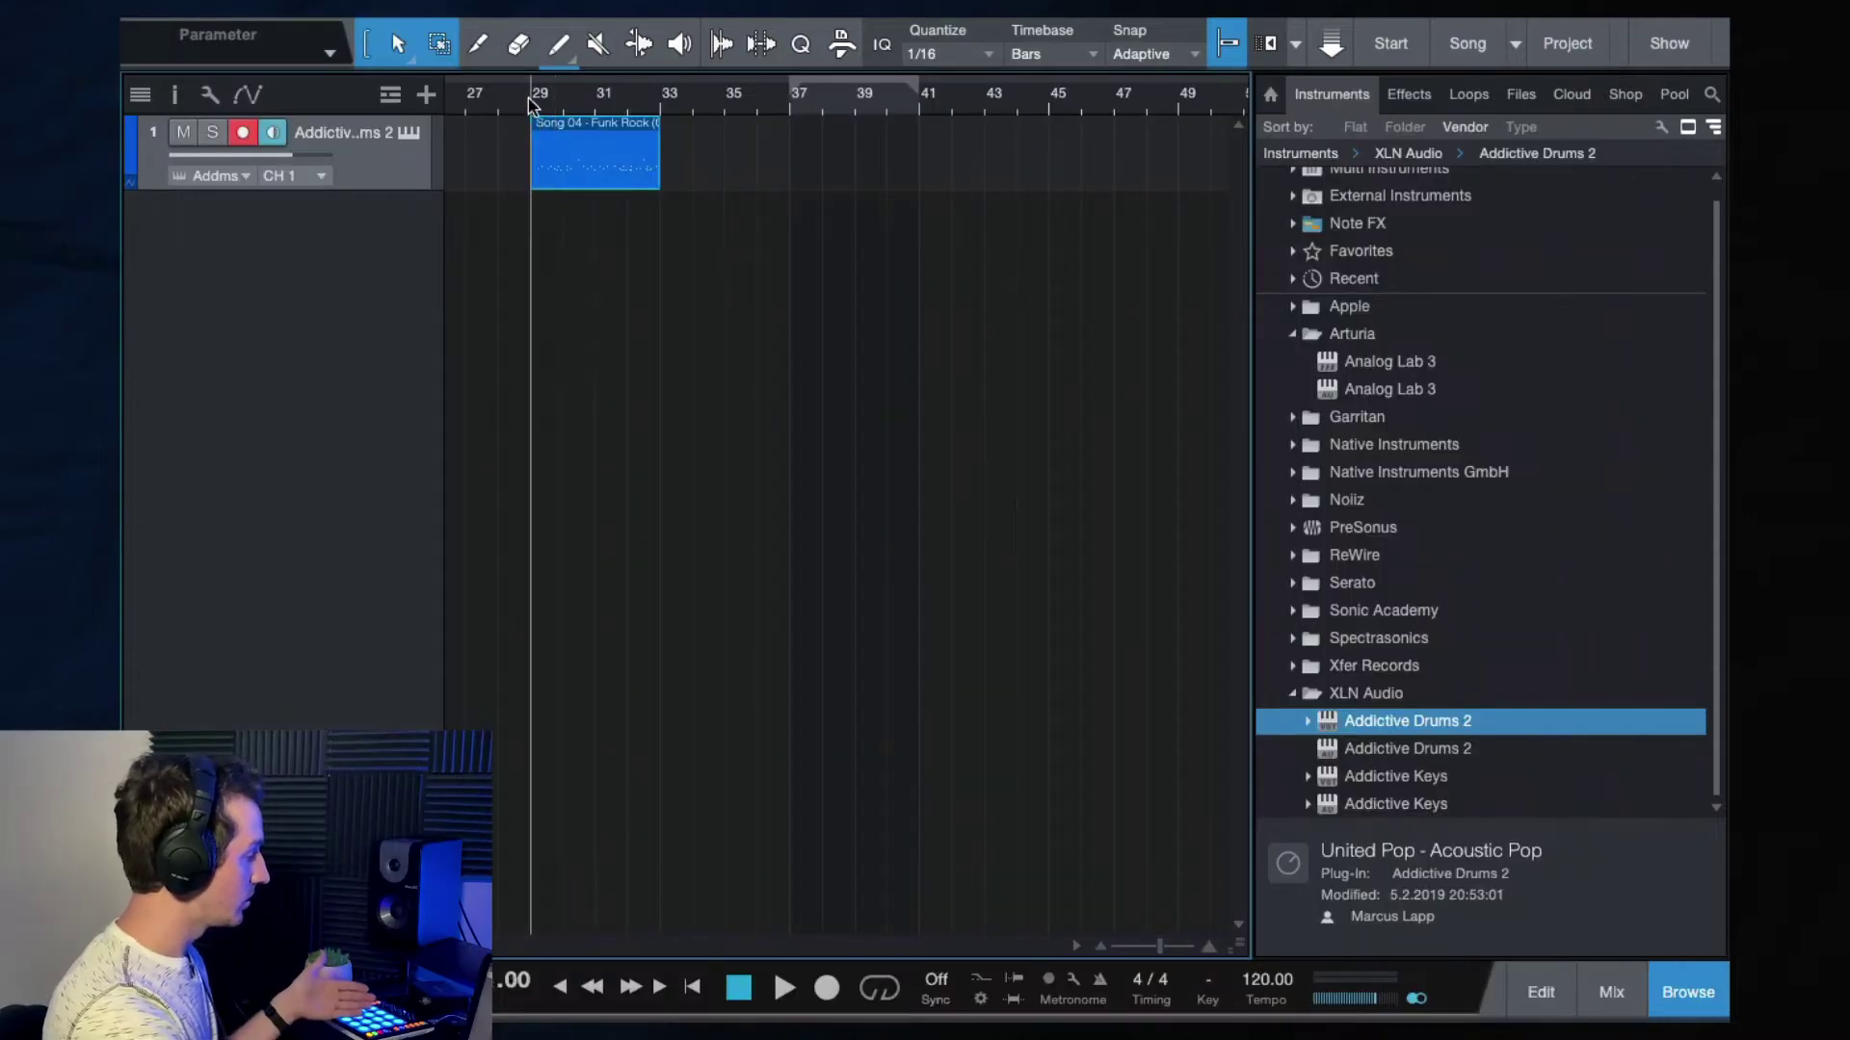
key("space")
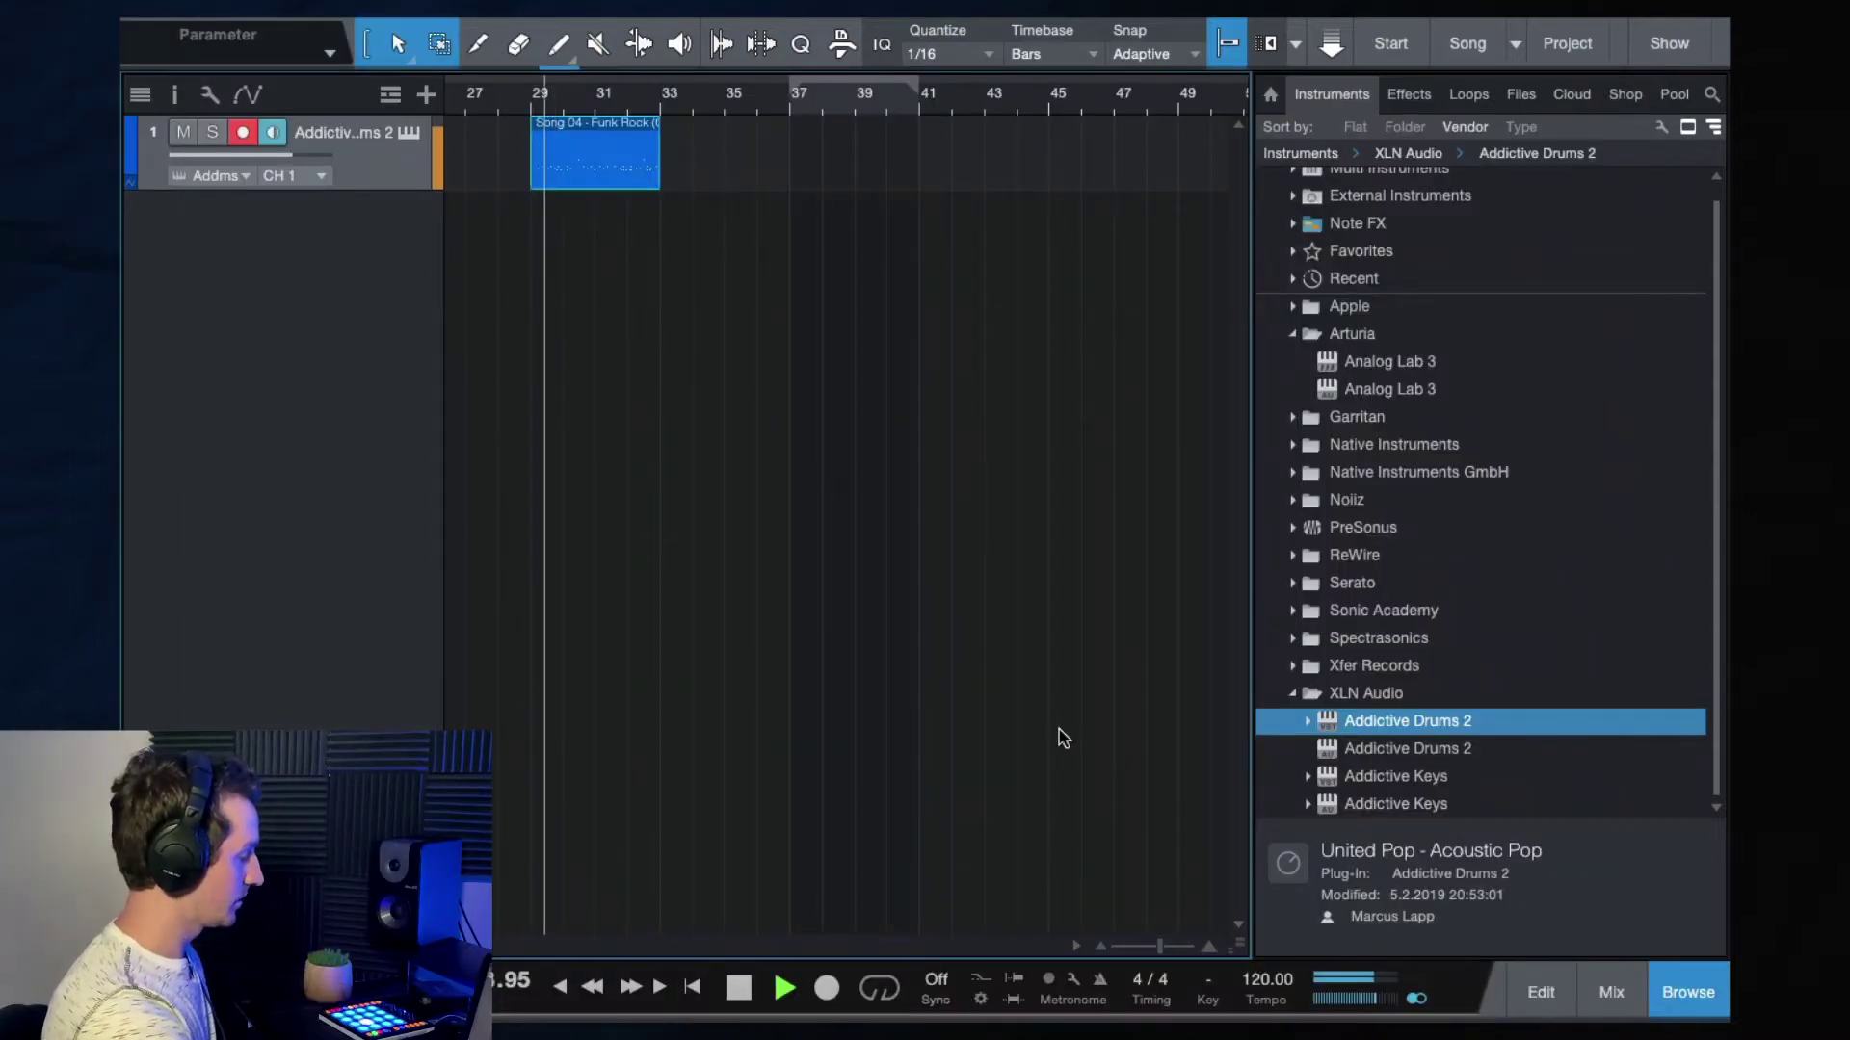
key("space")
left_click(1245, 980)
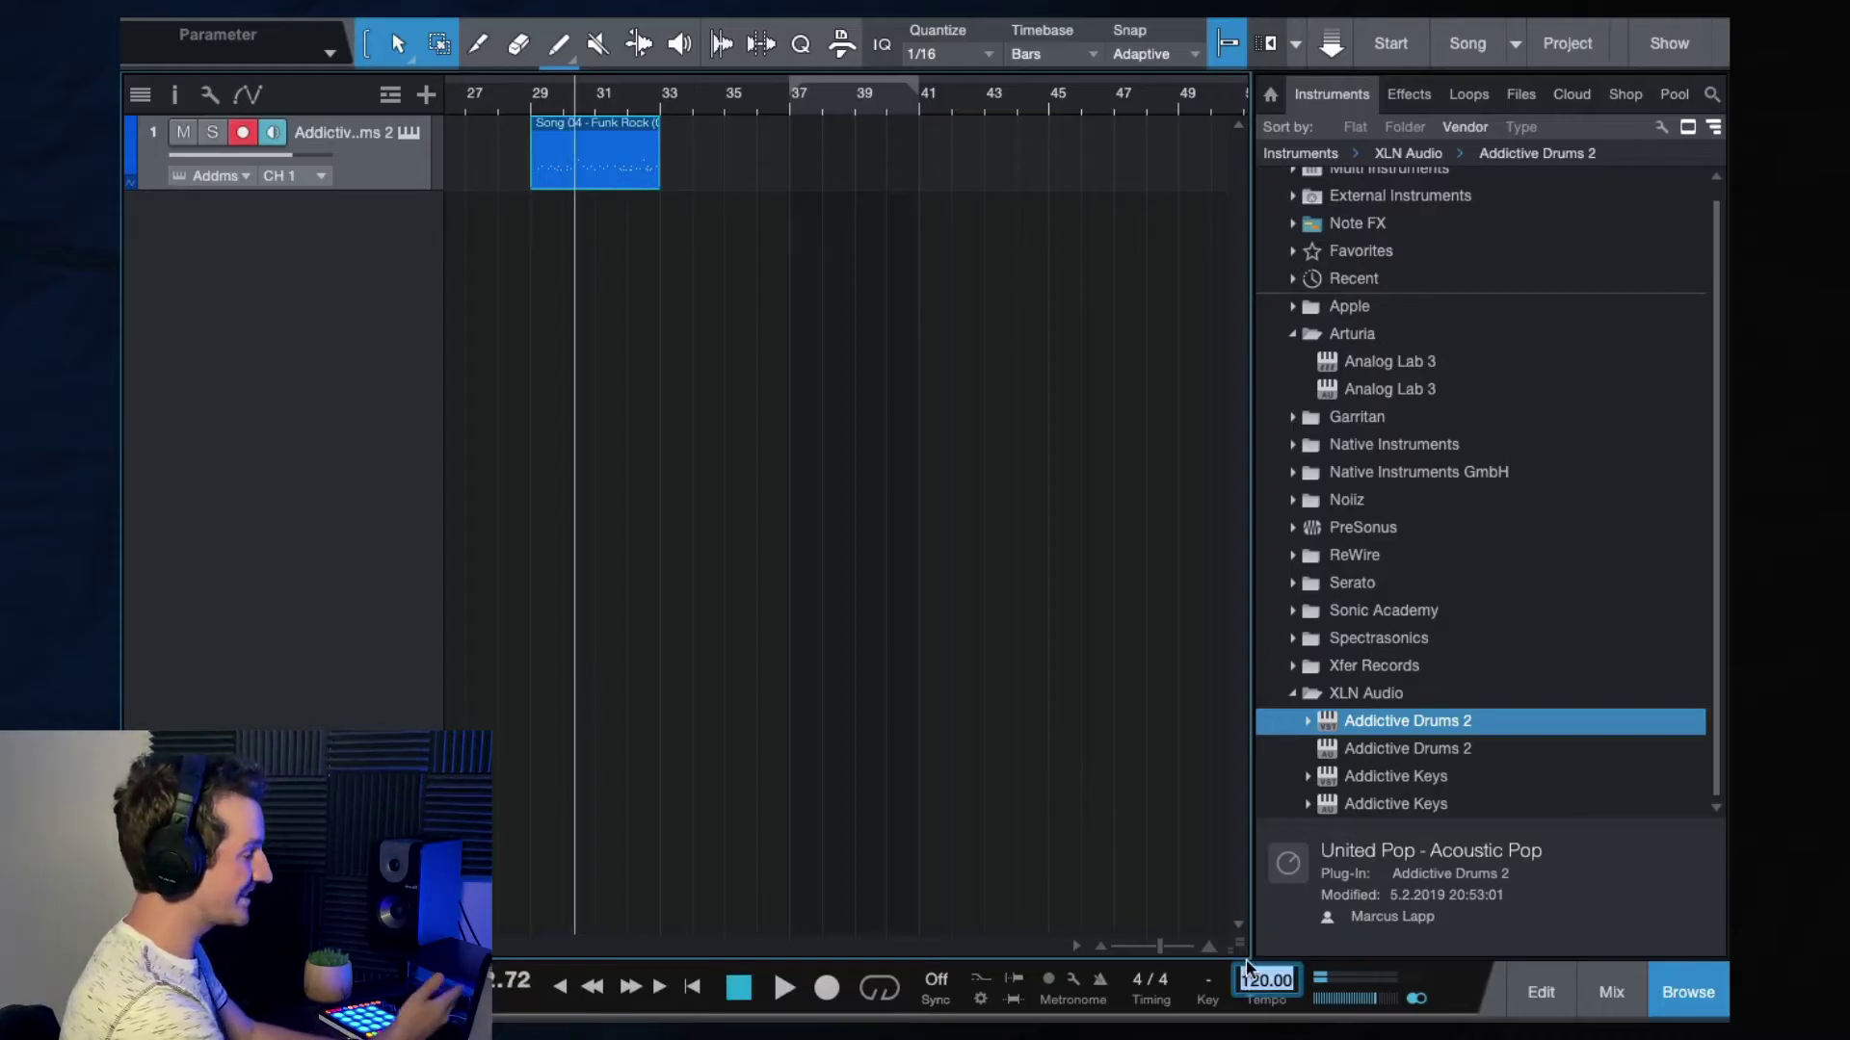
scroll(751, 537, "up", 2)
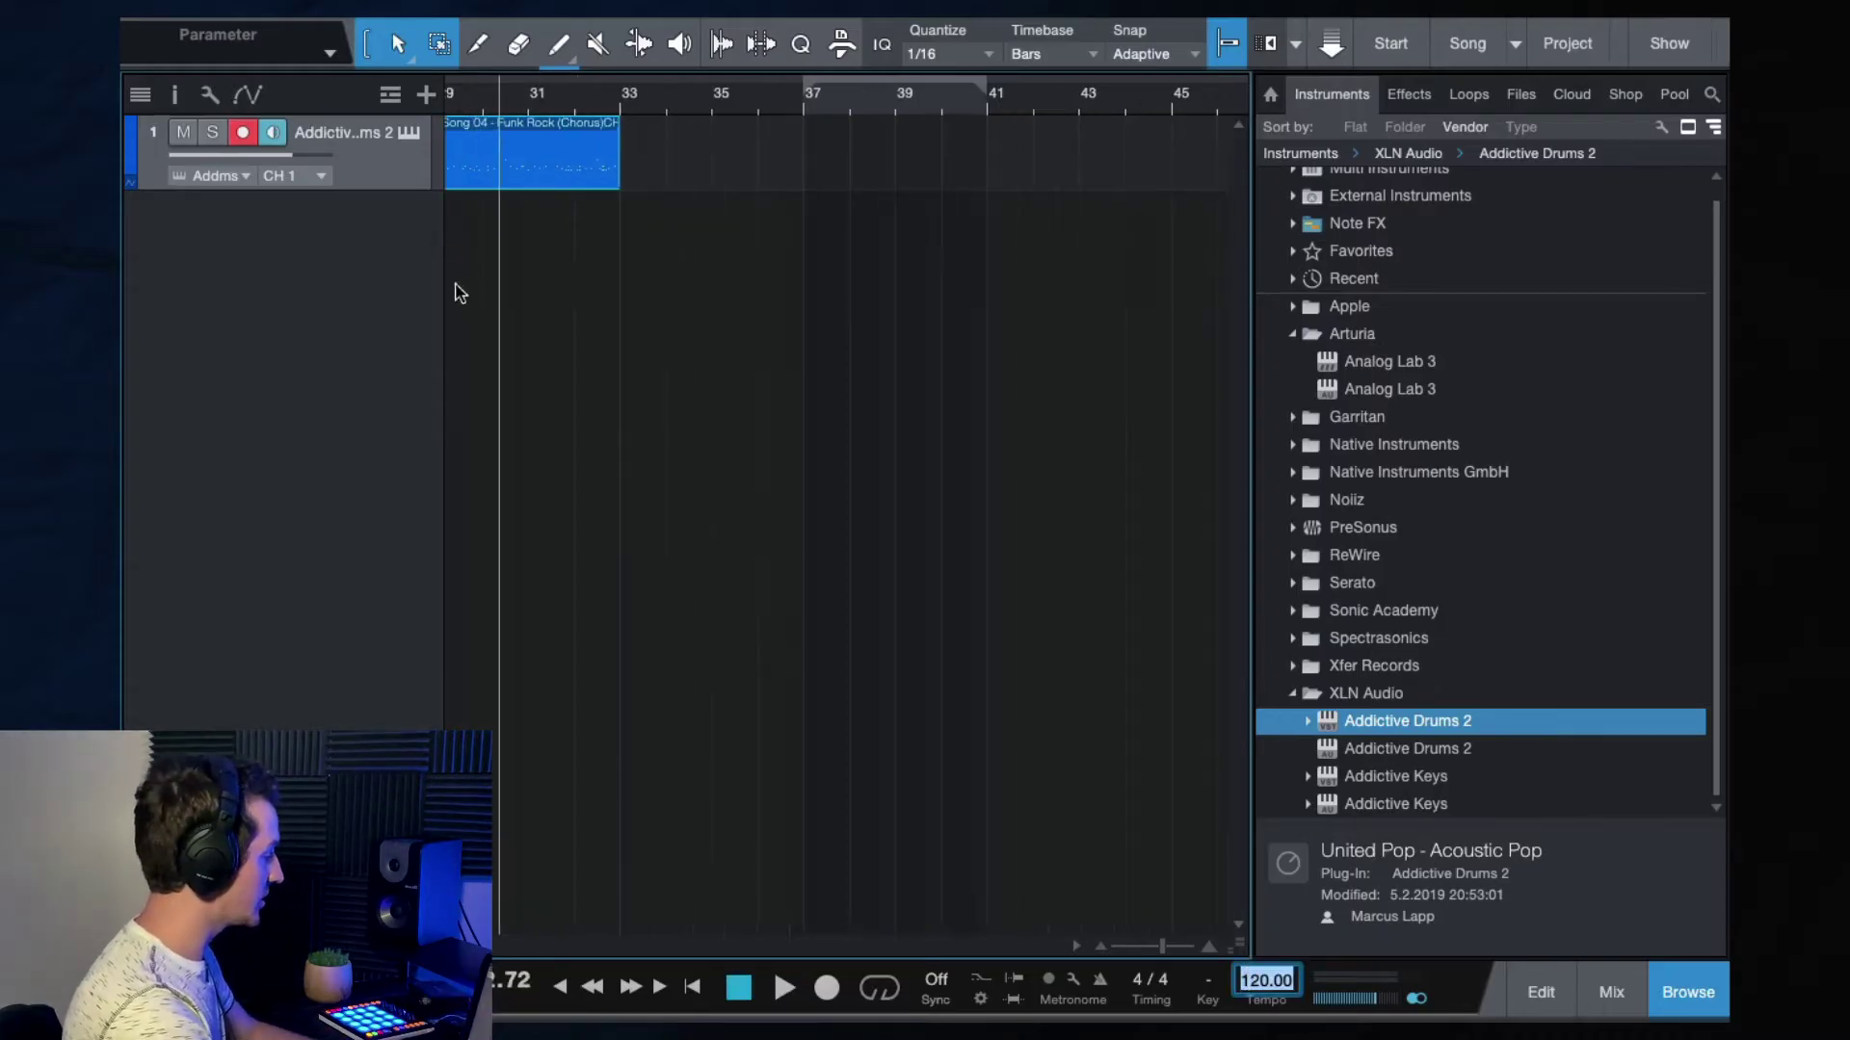
left_click_drag(401, 185, 396, 500)
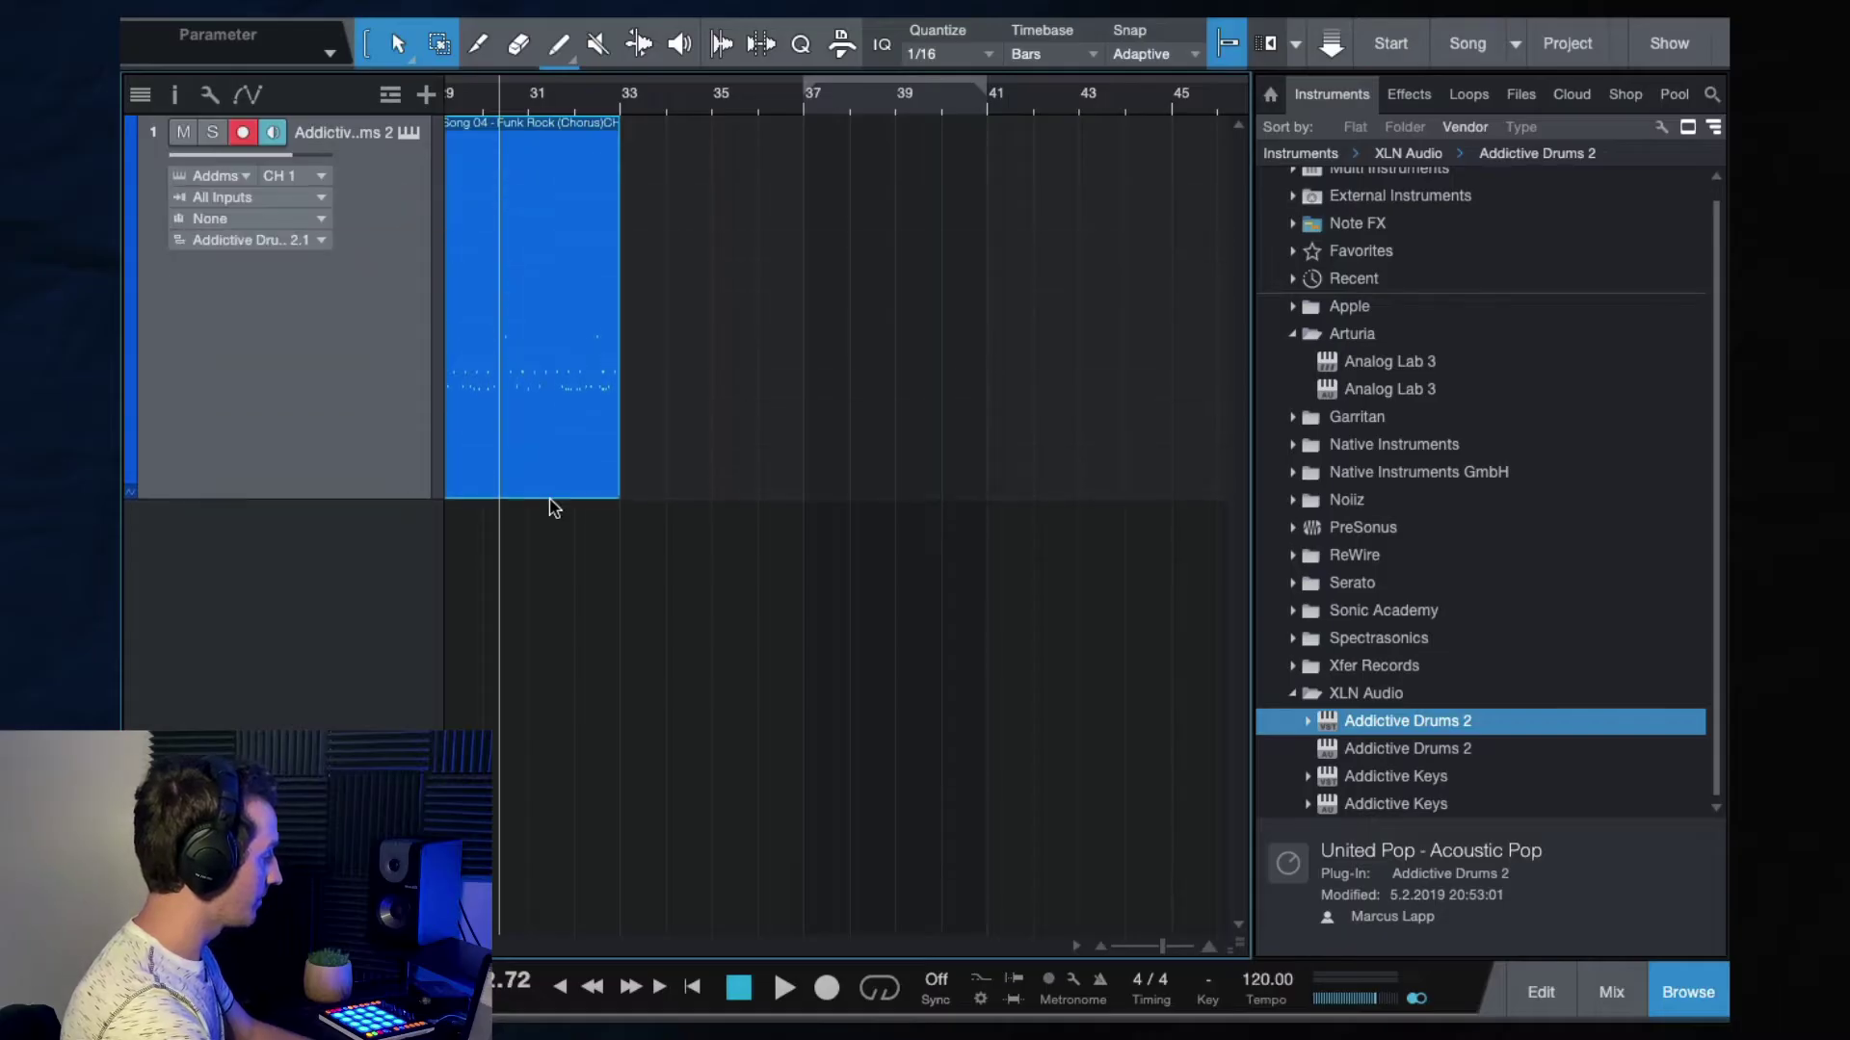
scroll(550, 503, "left", 5)
scroll(812, 639, "right", 10)
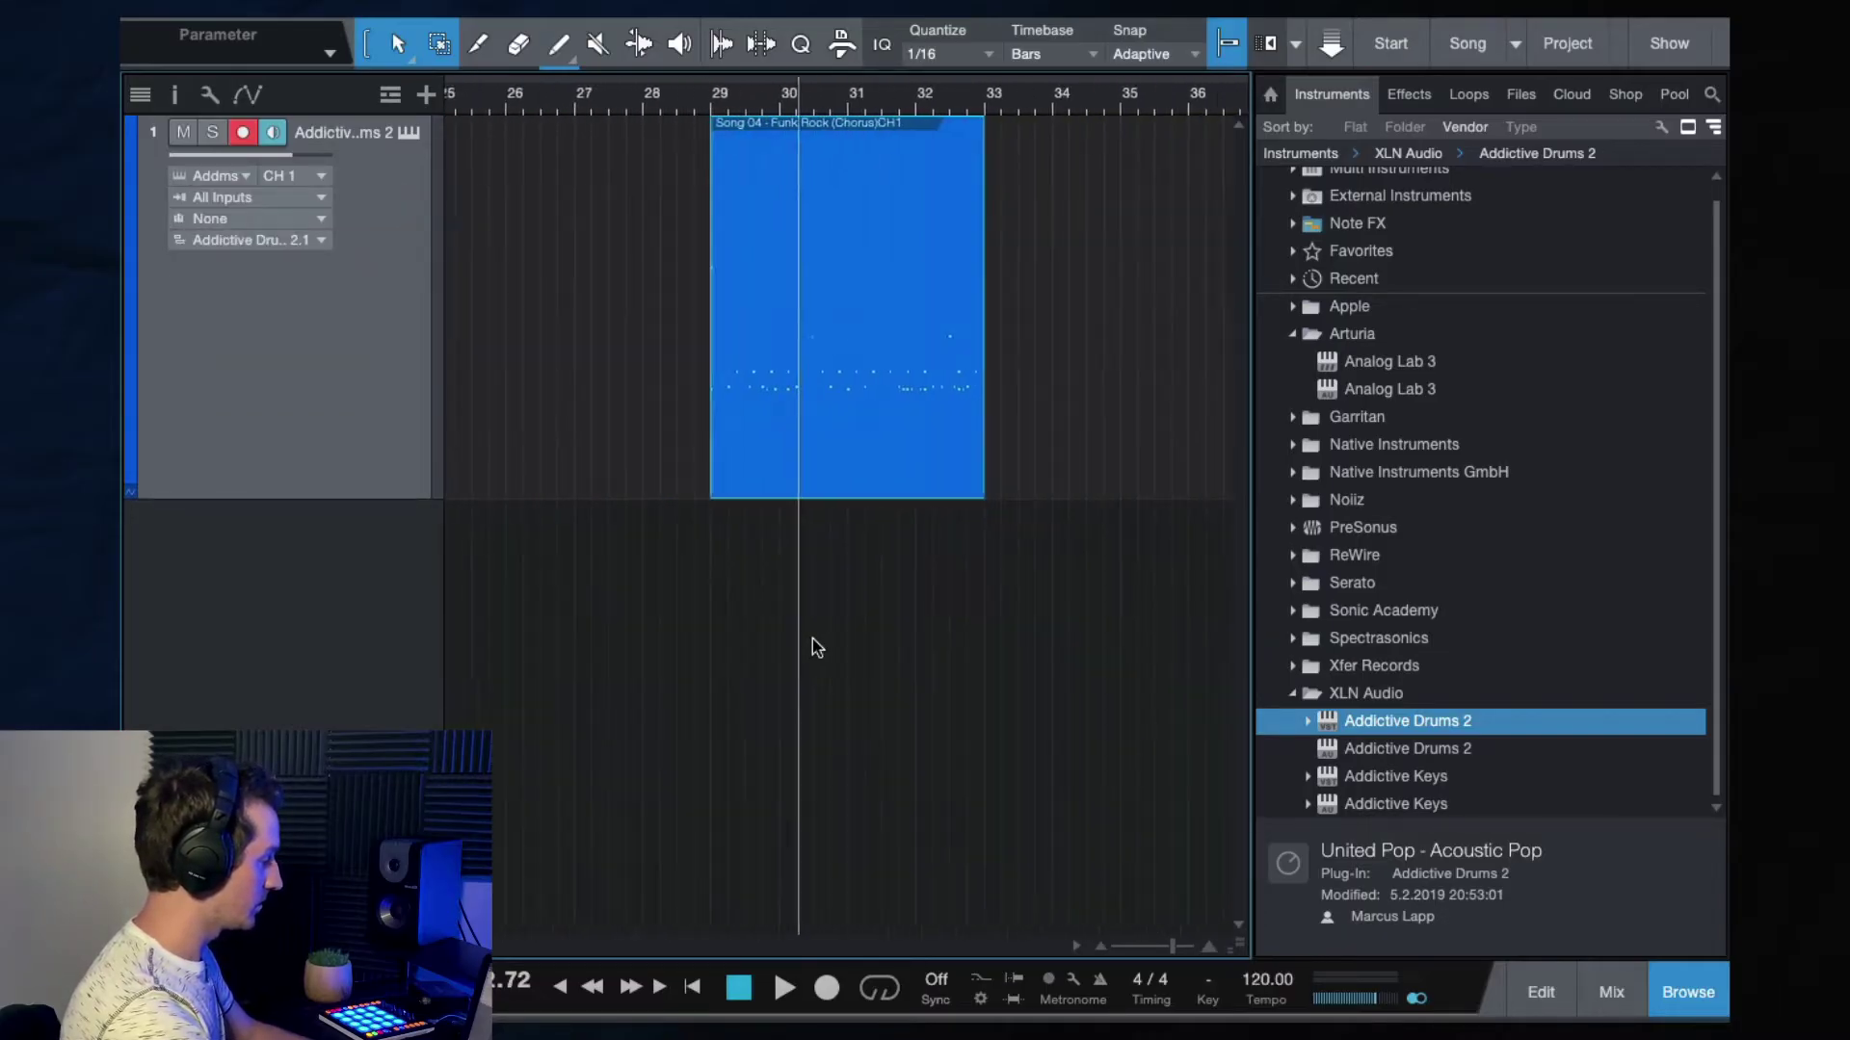
Audition the clip from bar 29 at tempos of 130 and then 100 BPM.
left_click(1267, 980)
type("130")
key("Return")
left_click(533, 103)
key("space")
left_click(1251, 966)
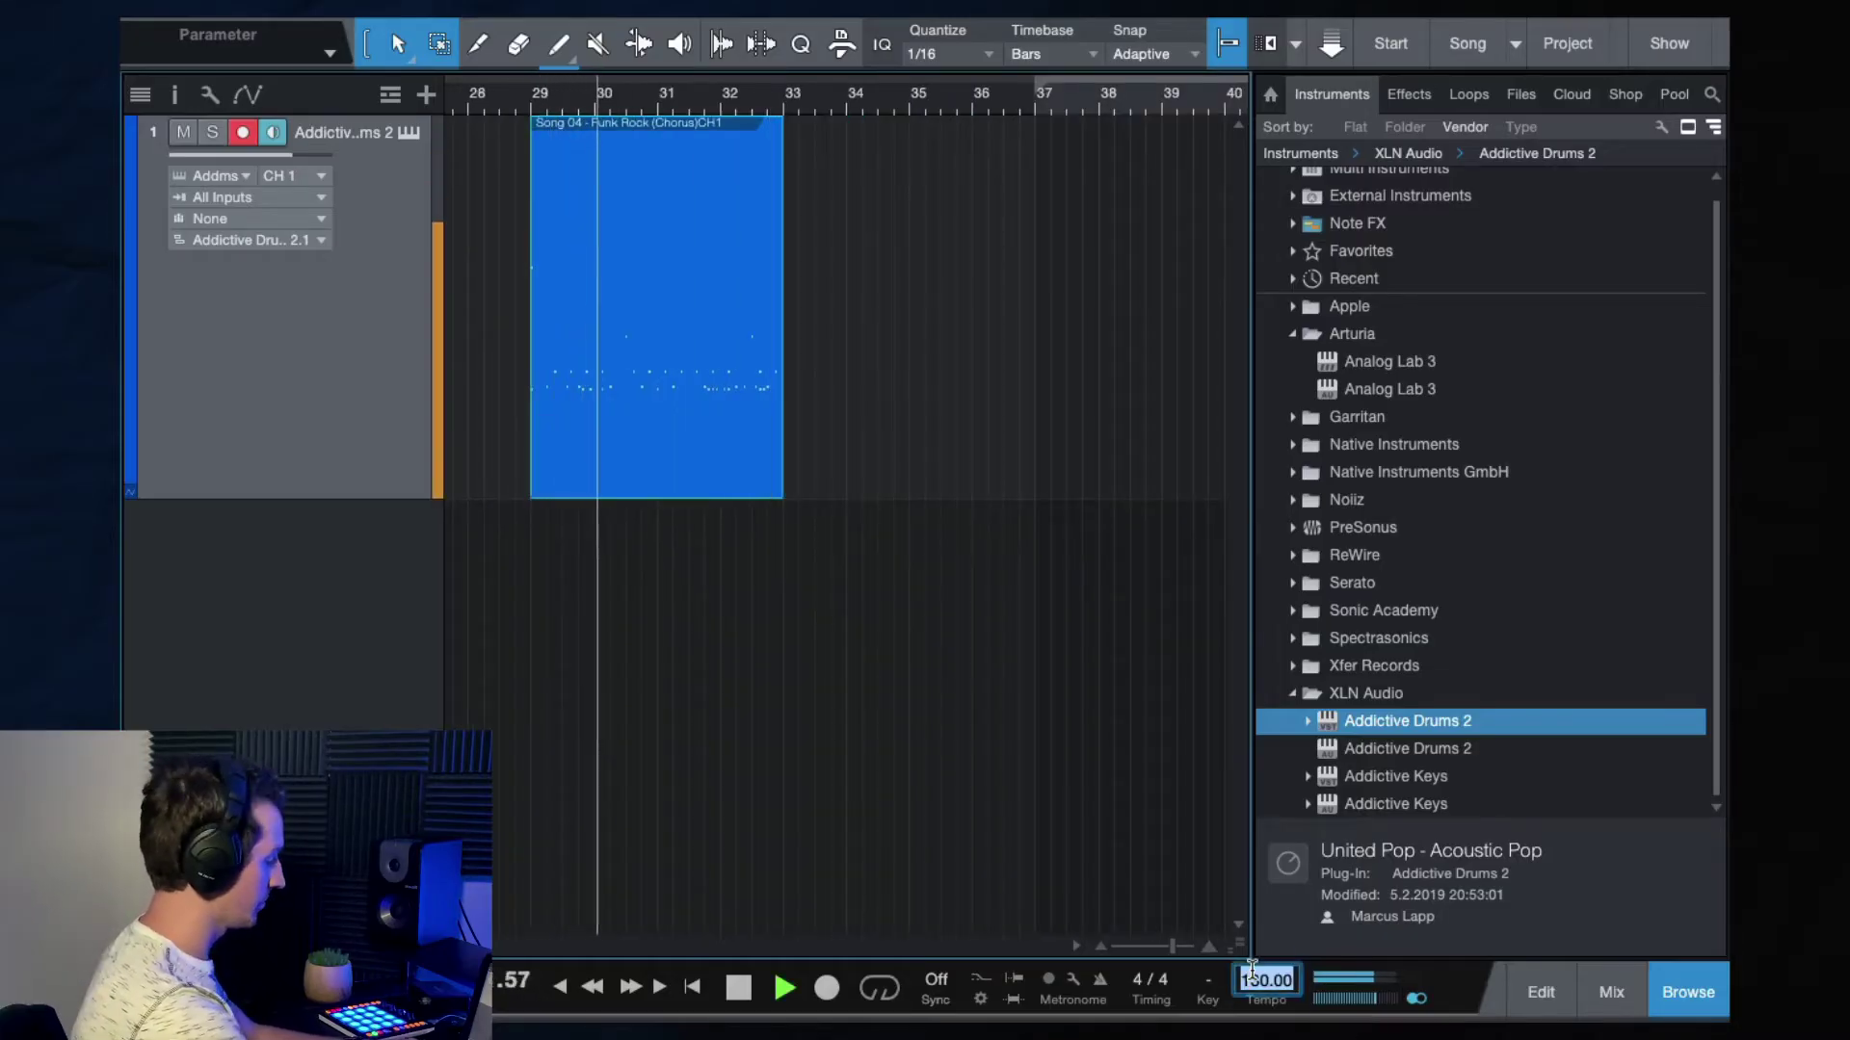
type("100")
key("Return")
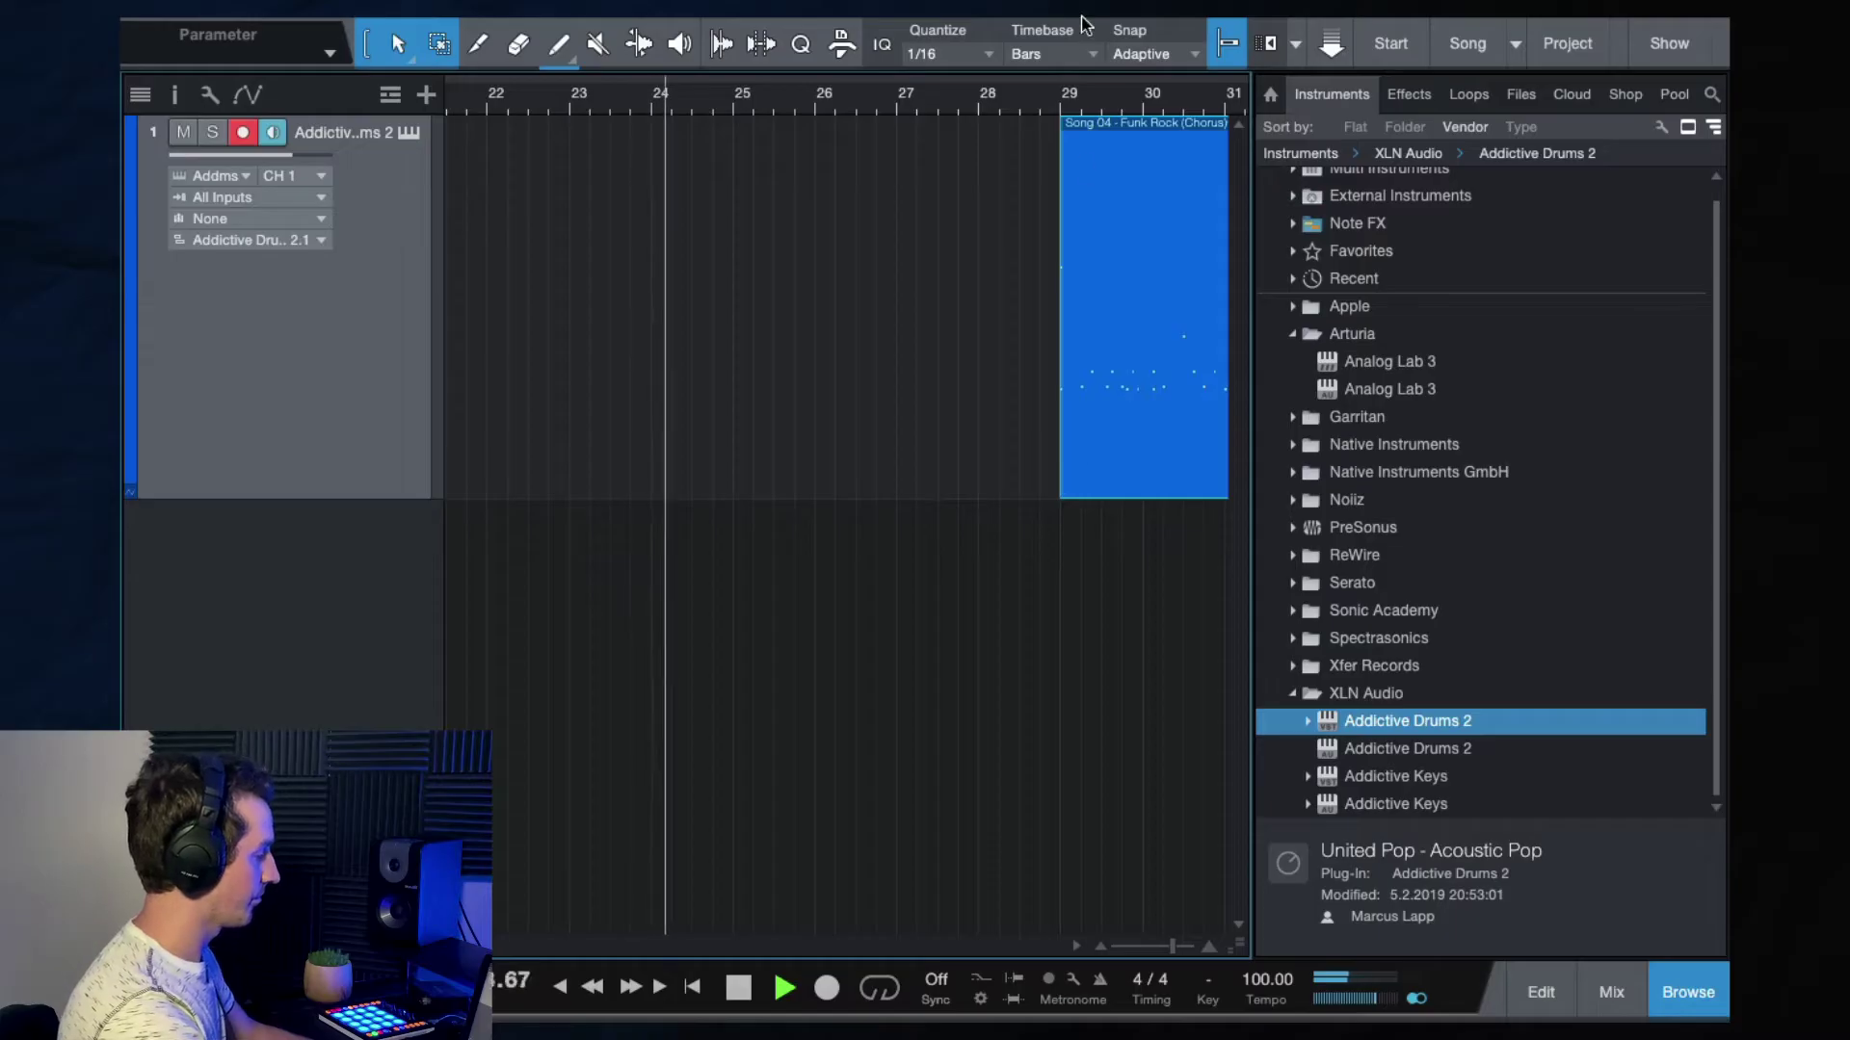
left_click(1063, 98)
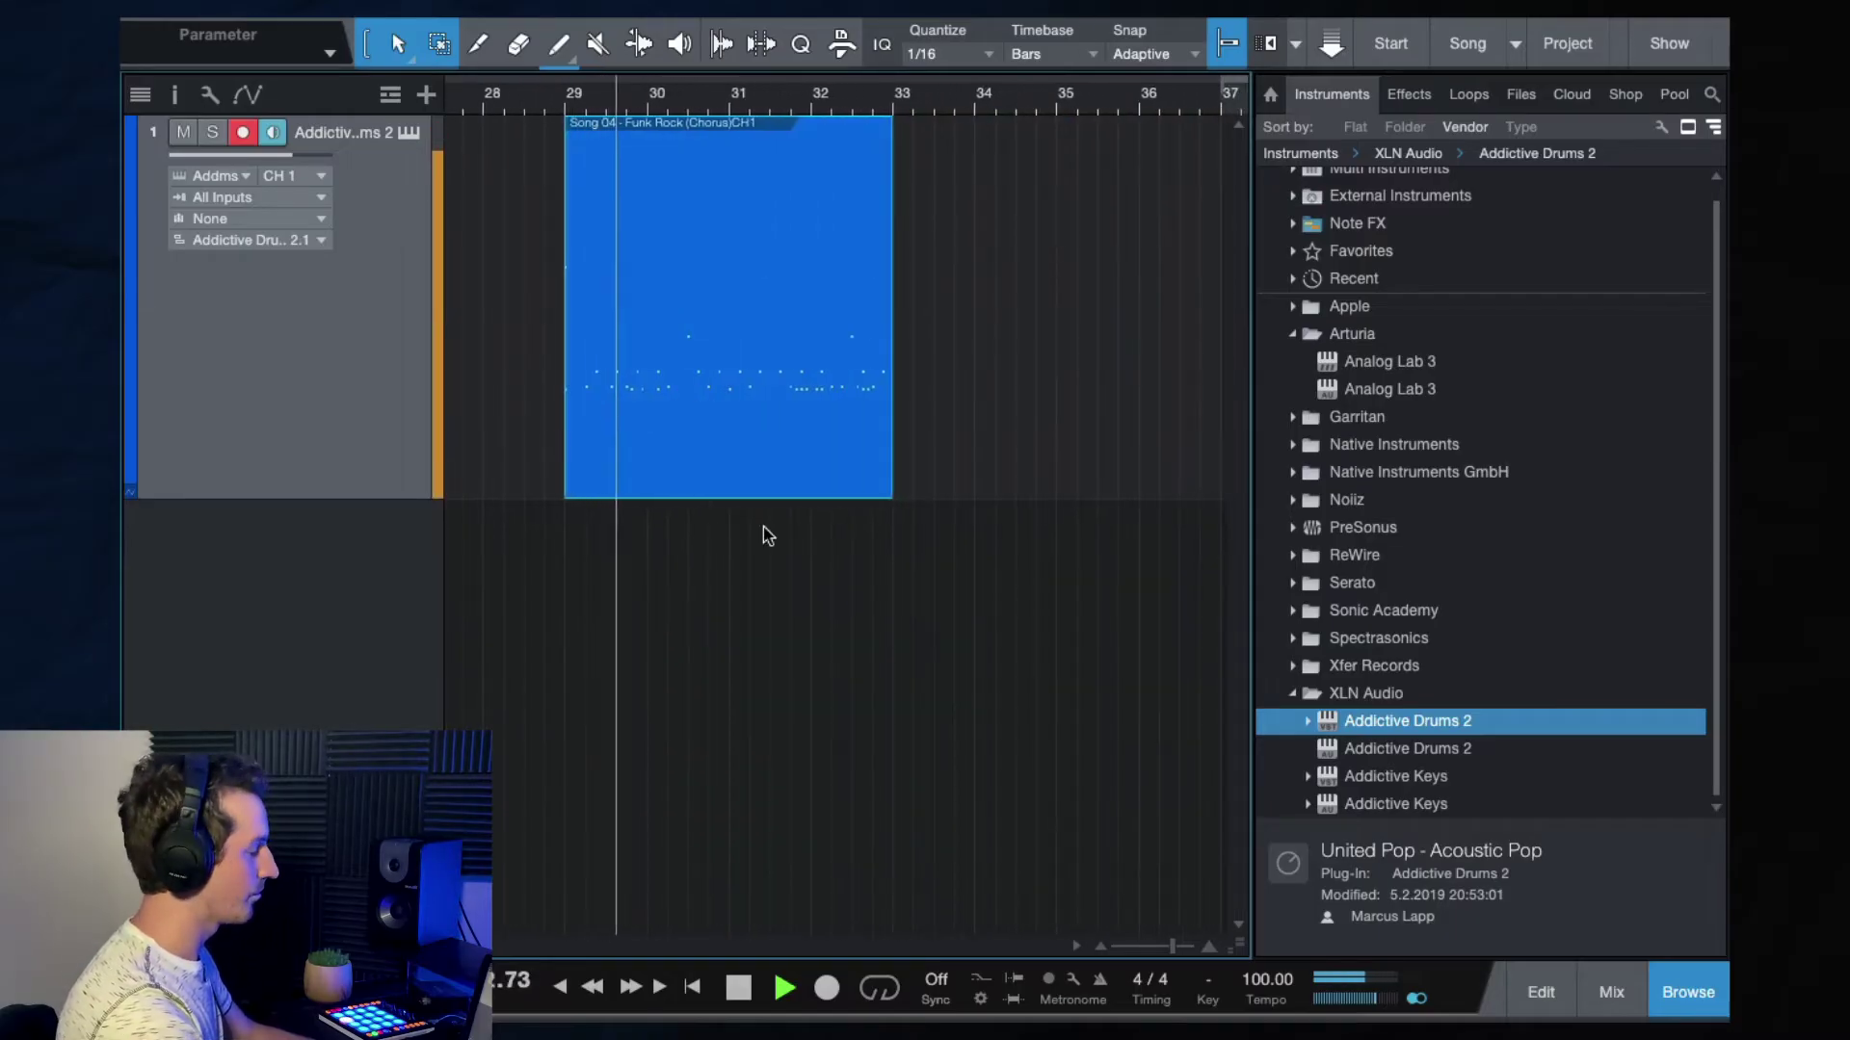
Set the final tempo to 135 BPM and play the clip from bar 29.
left_click(1268, 980)
type("135")
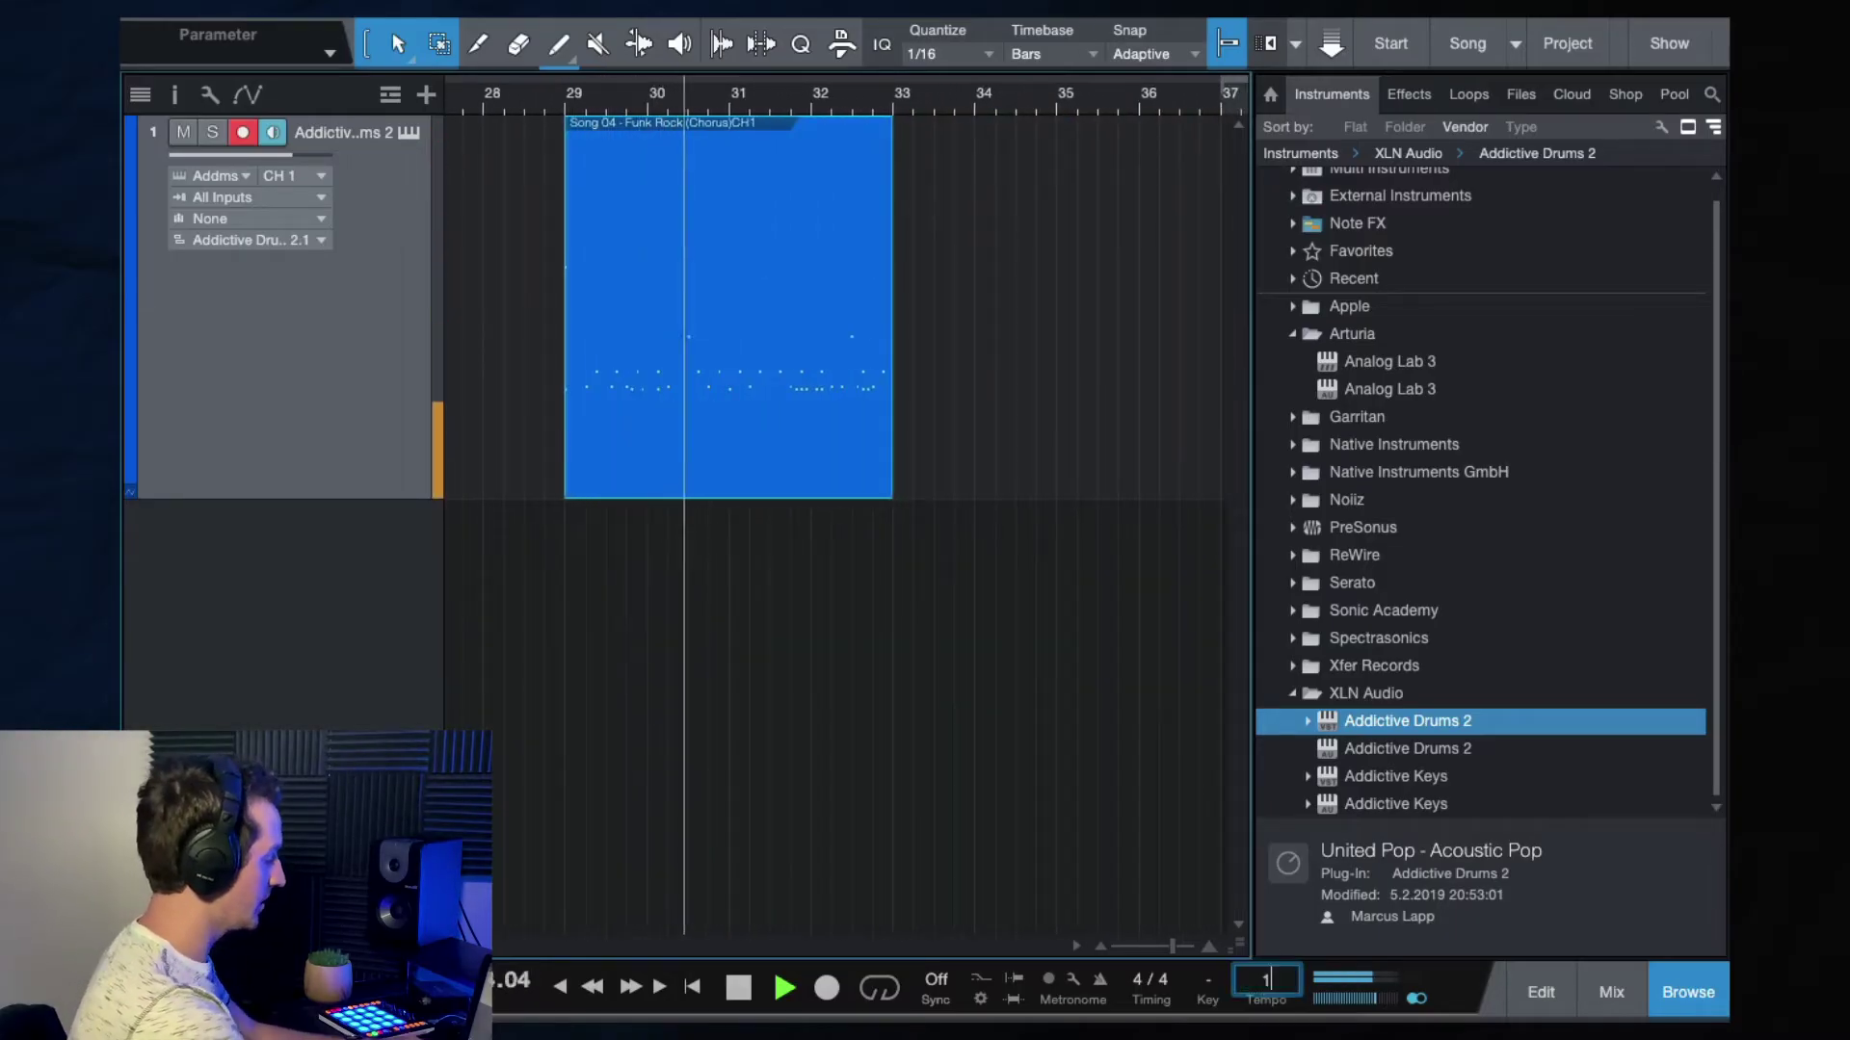
key("Return")
scroll(1031, 849, "down", 3)
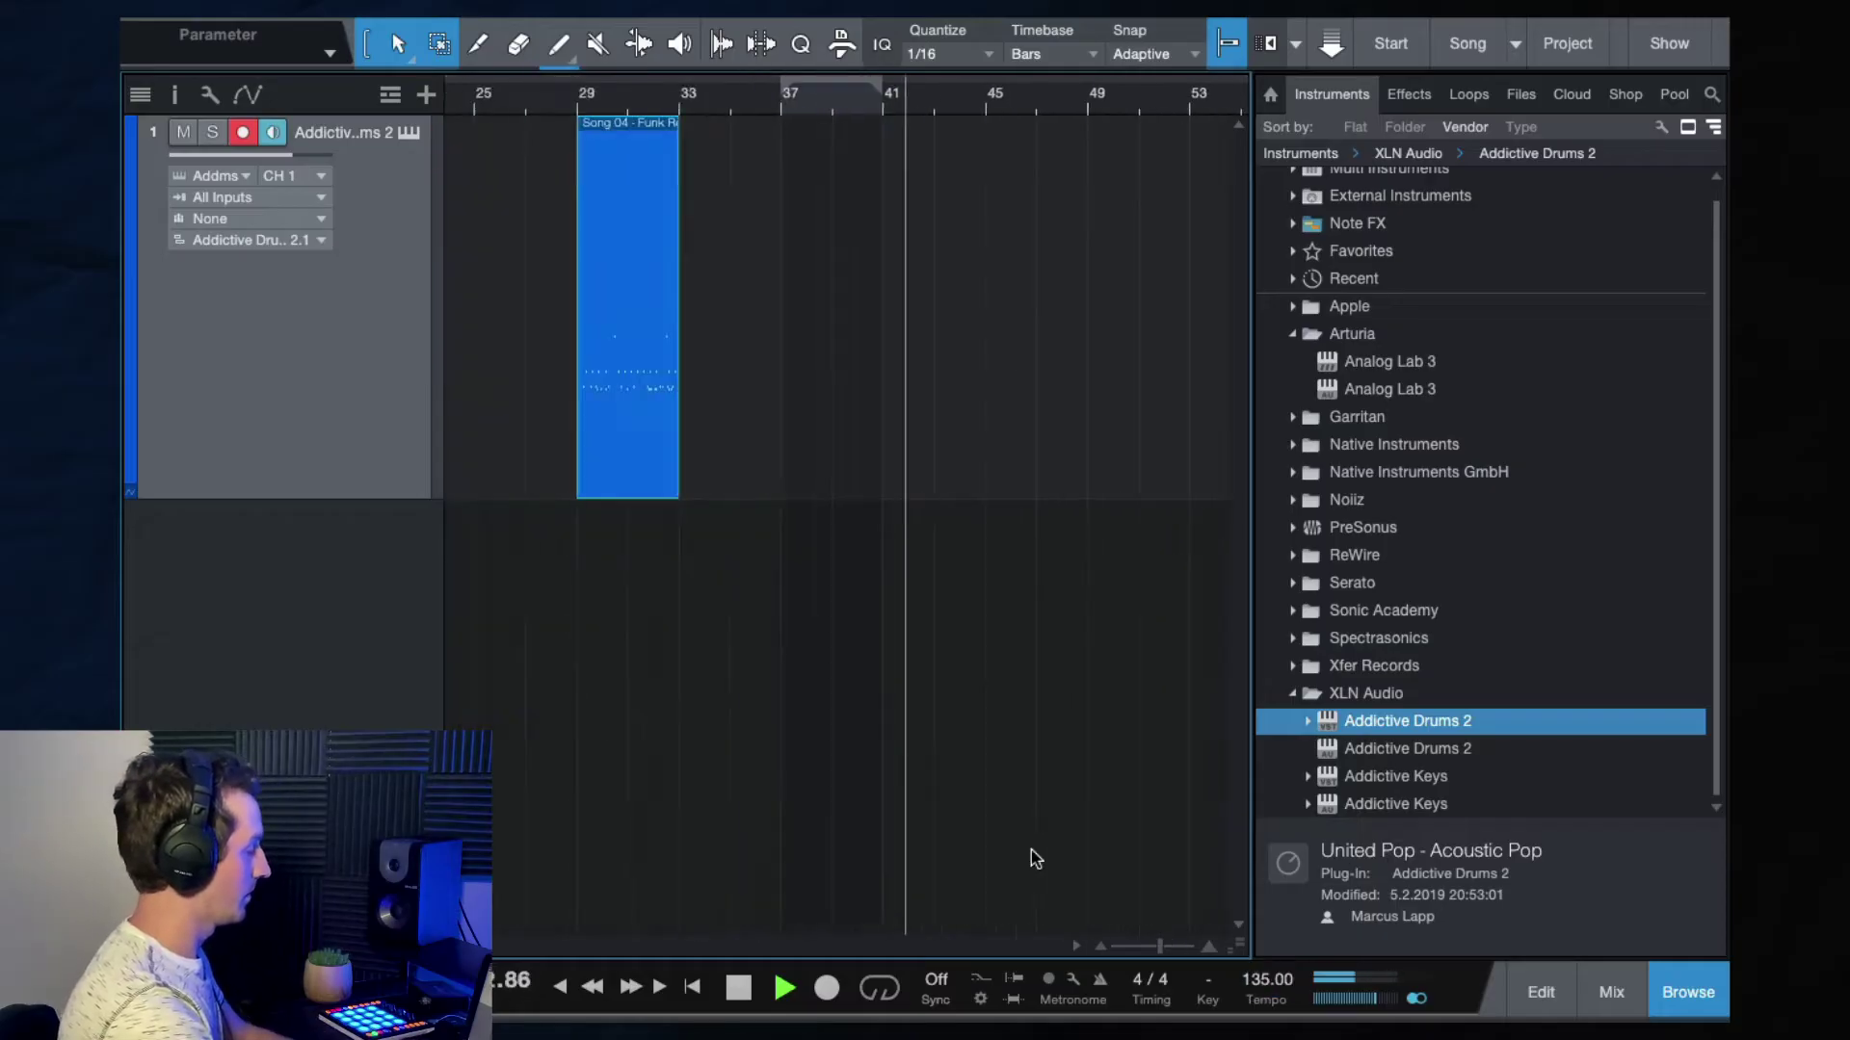
left_click(578, 94)
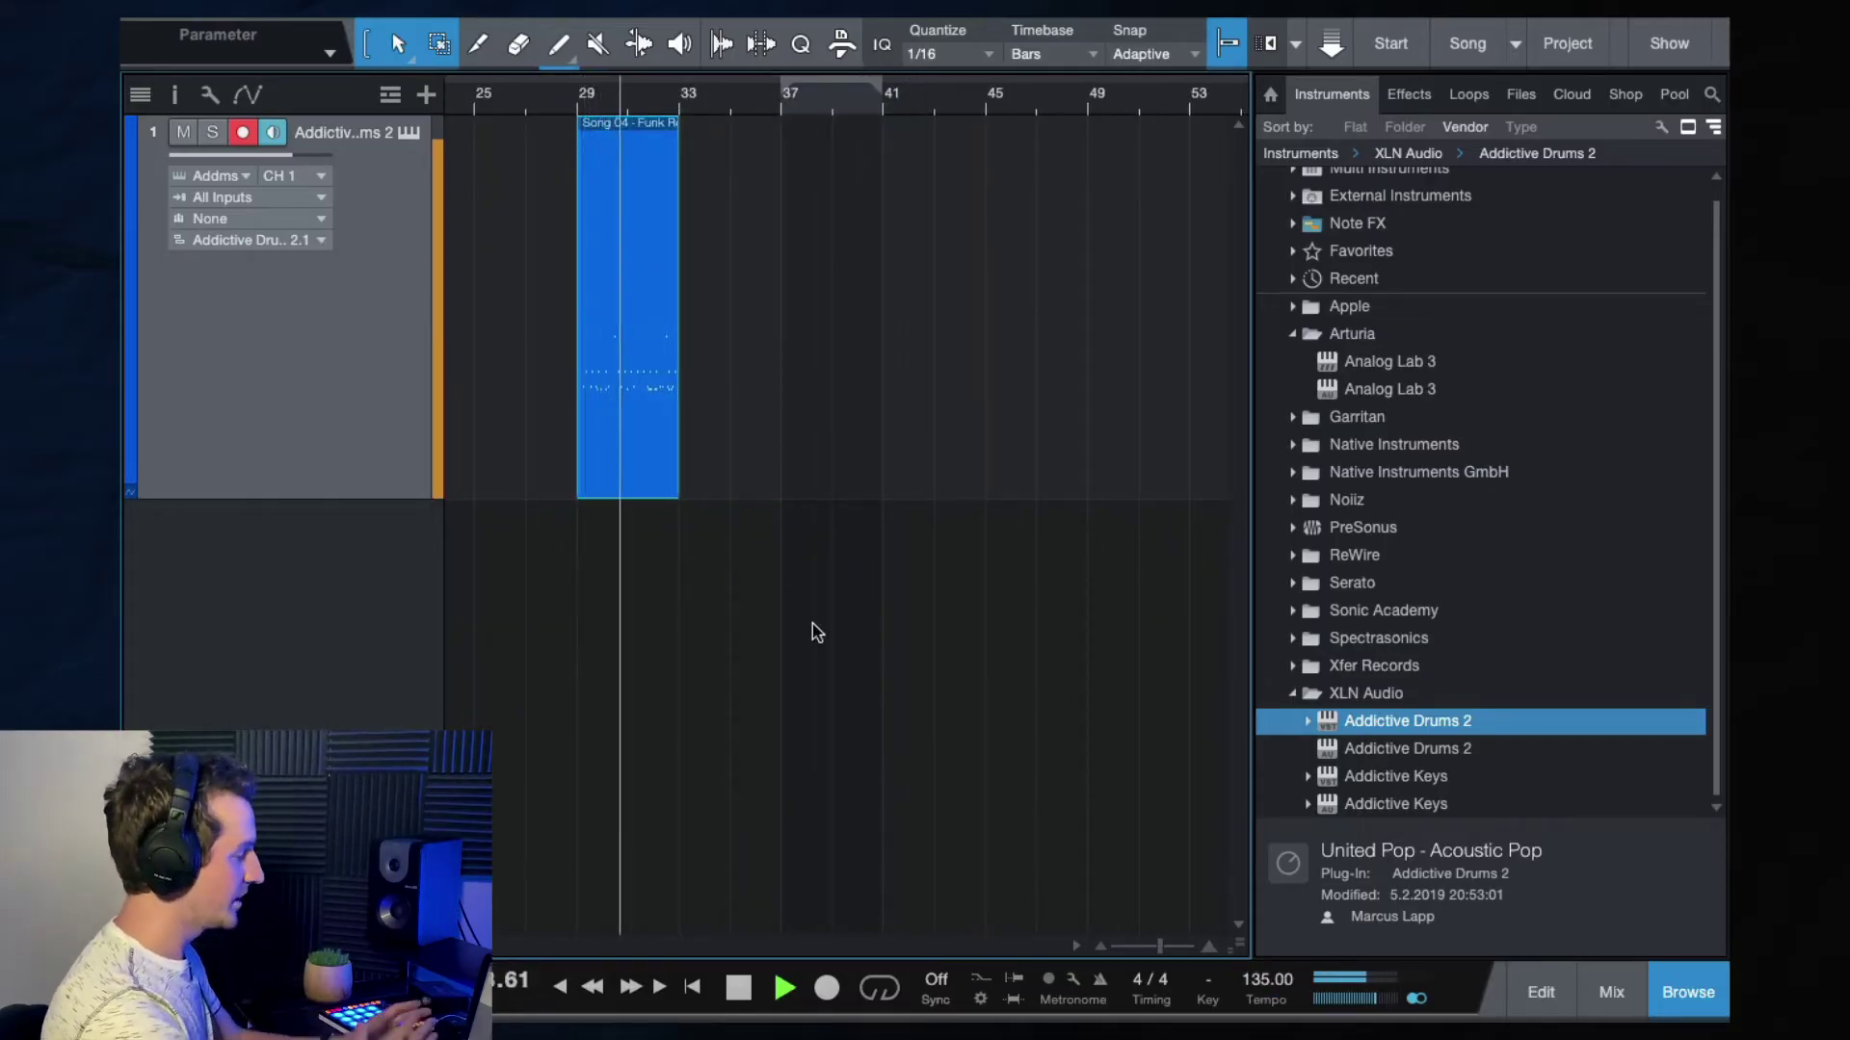
key("space")
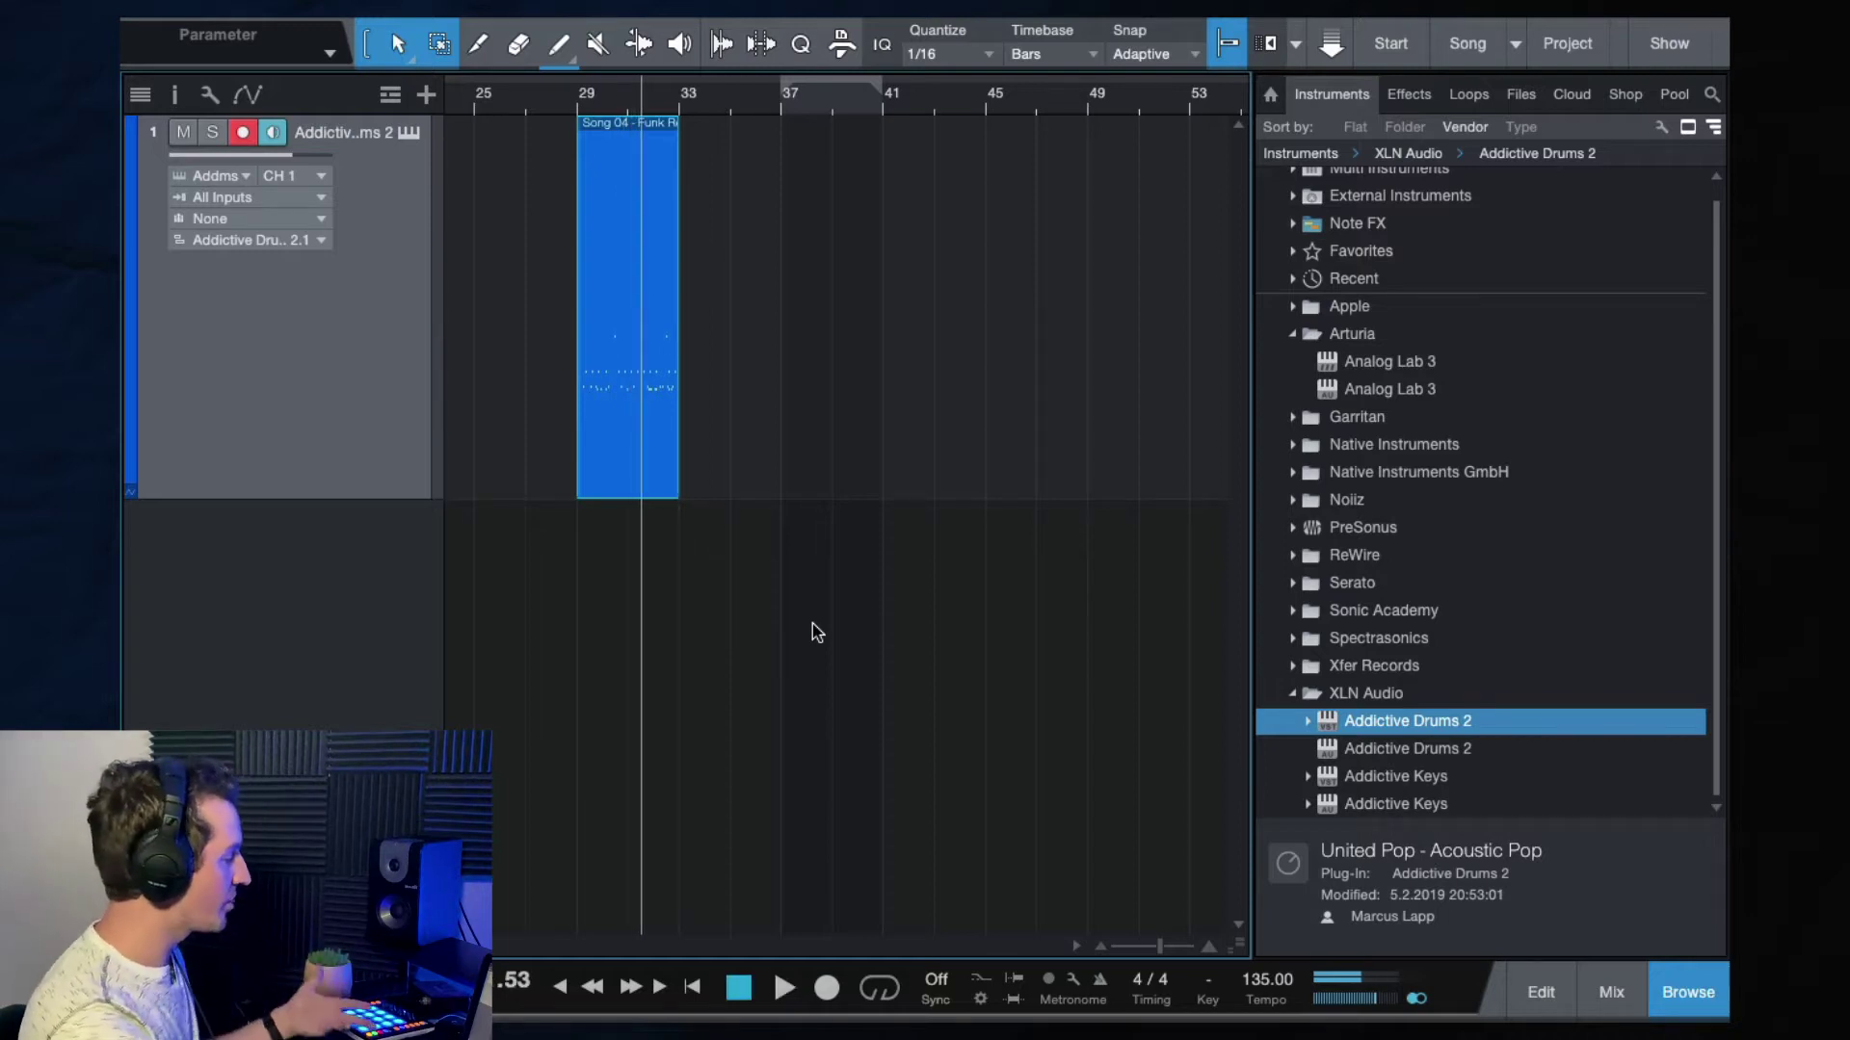
left_click(410, 134)
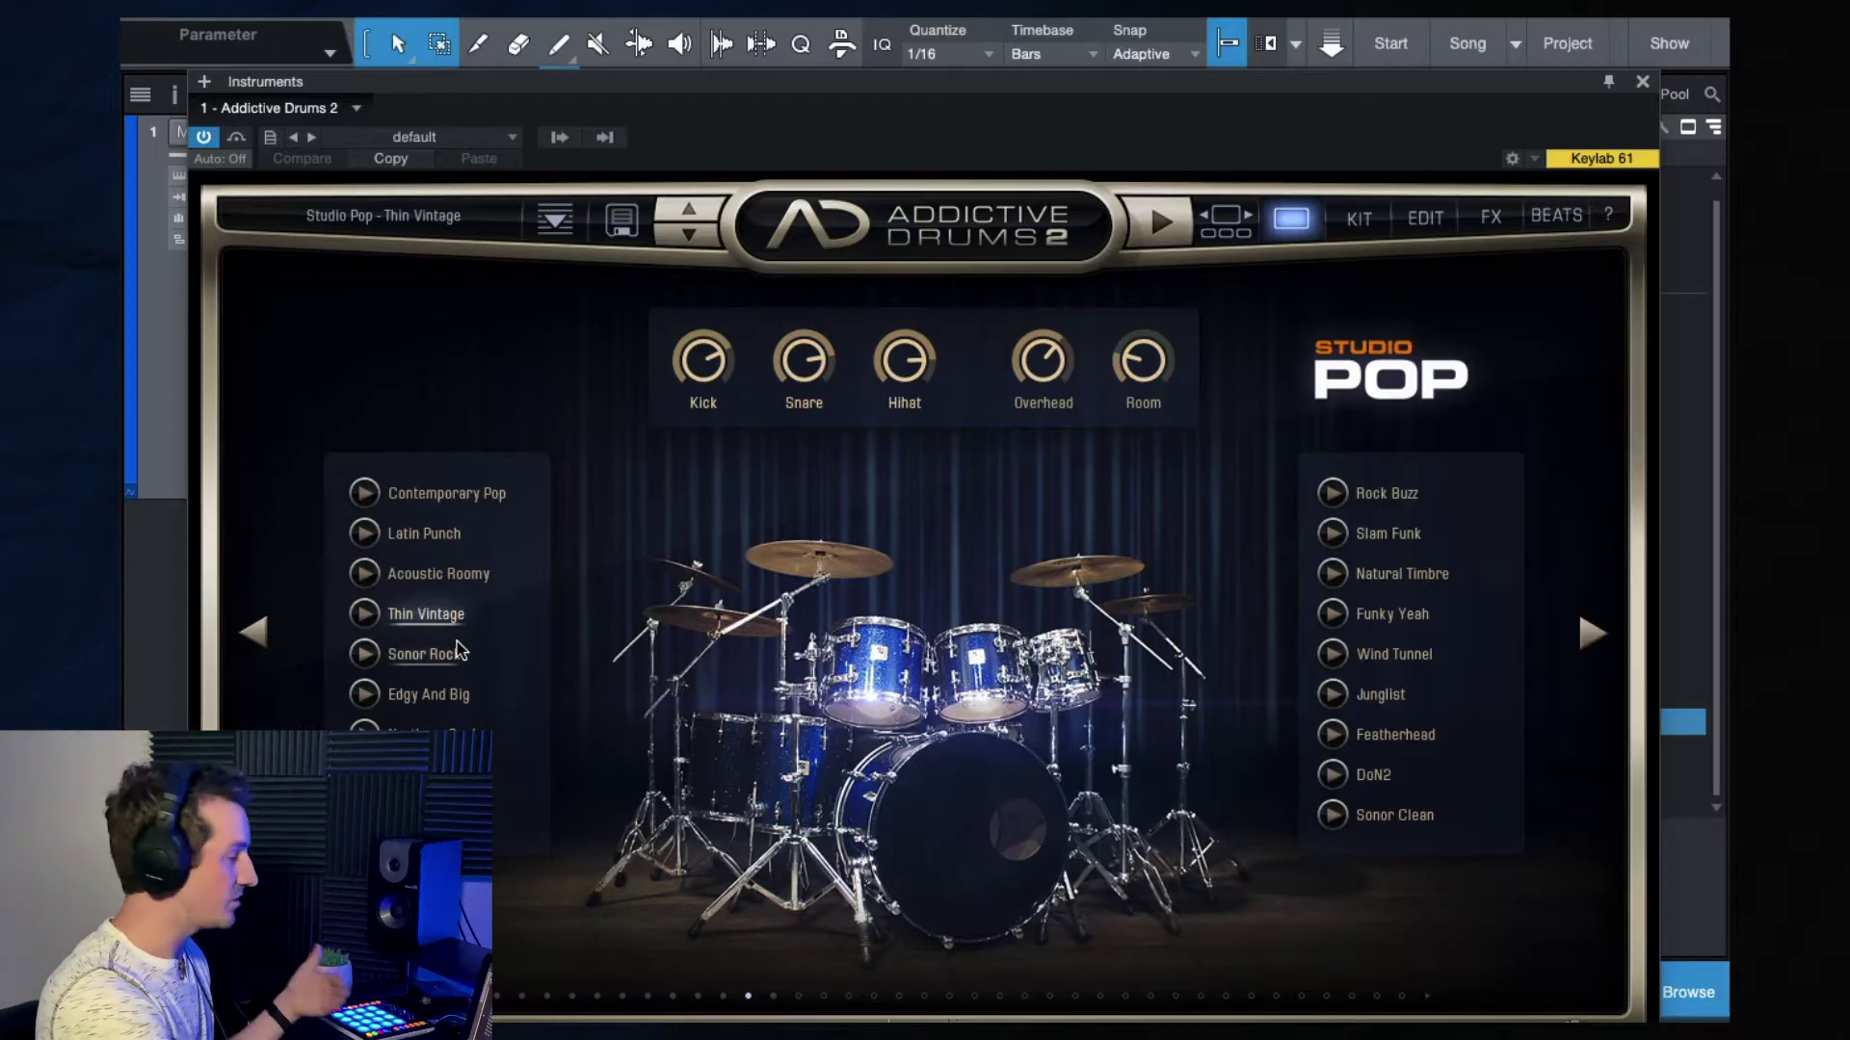
left_click_drag(1252, 103, 1221, 396)
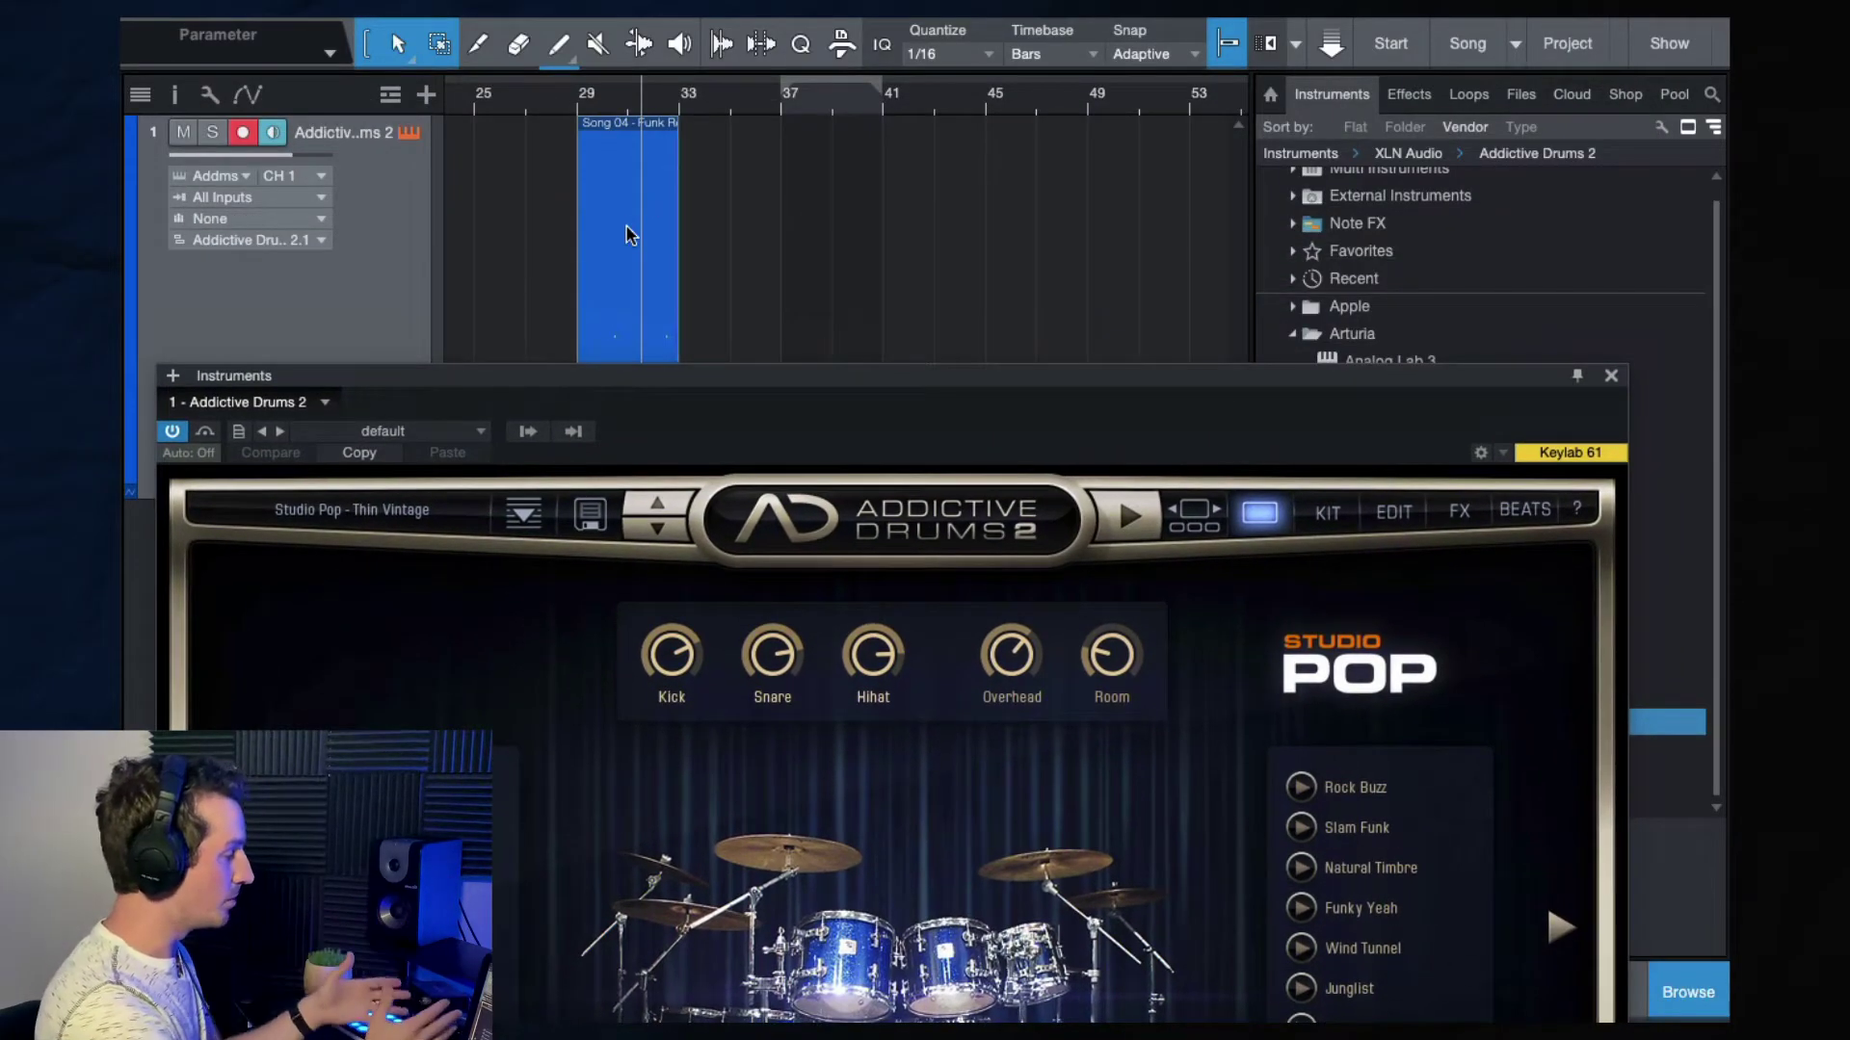
left_click(1609, 378)
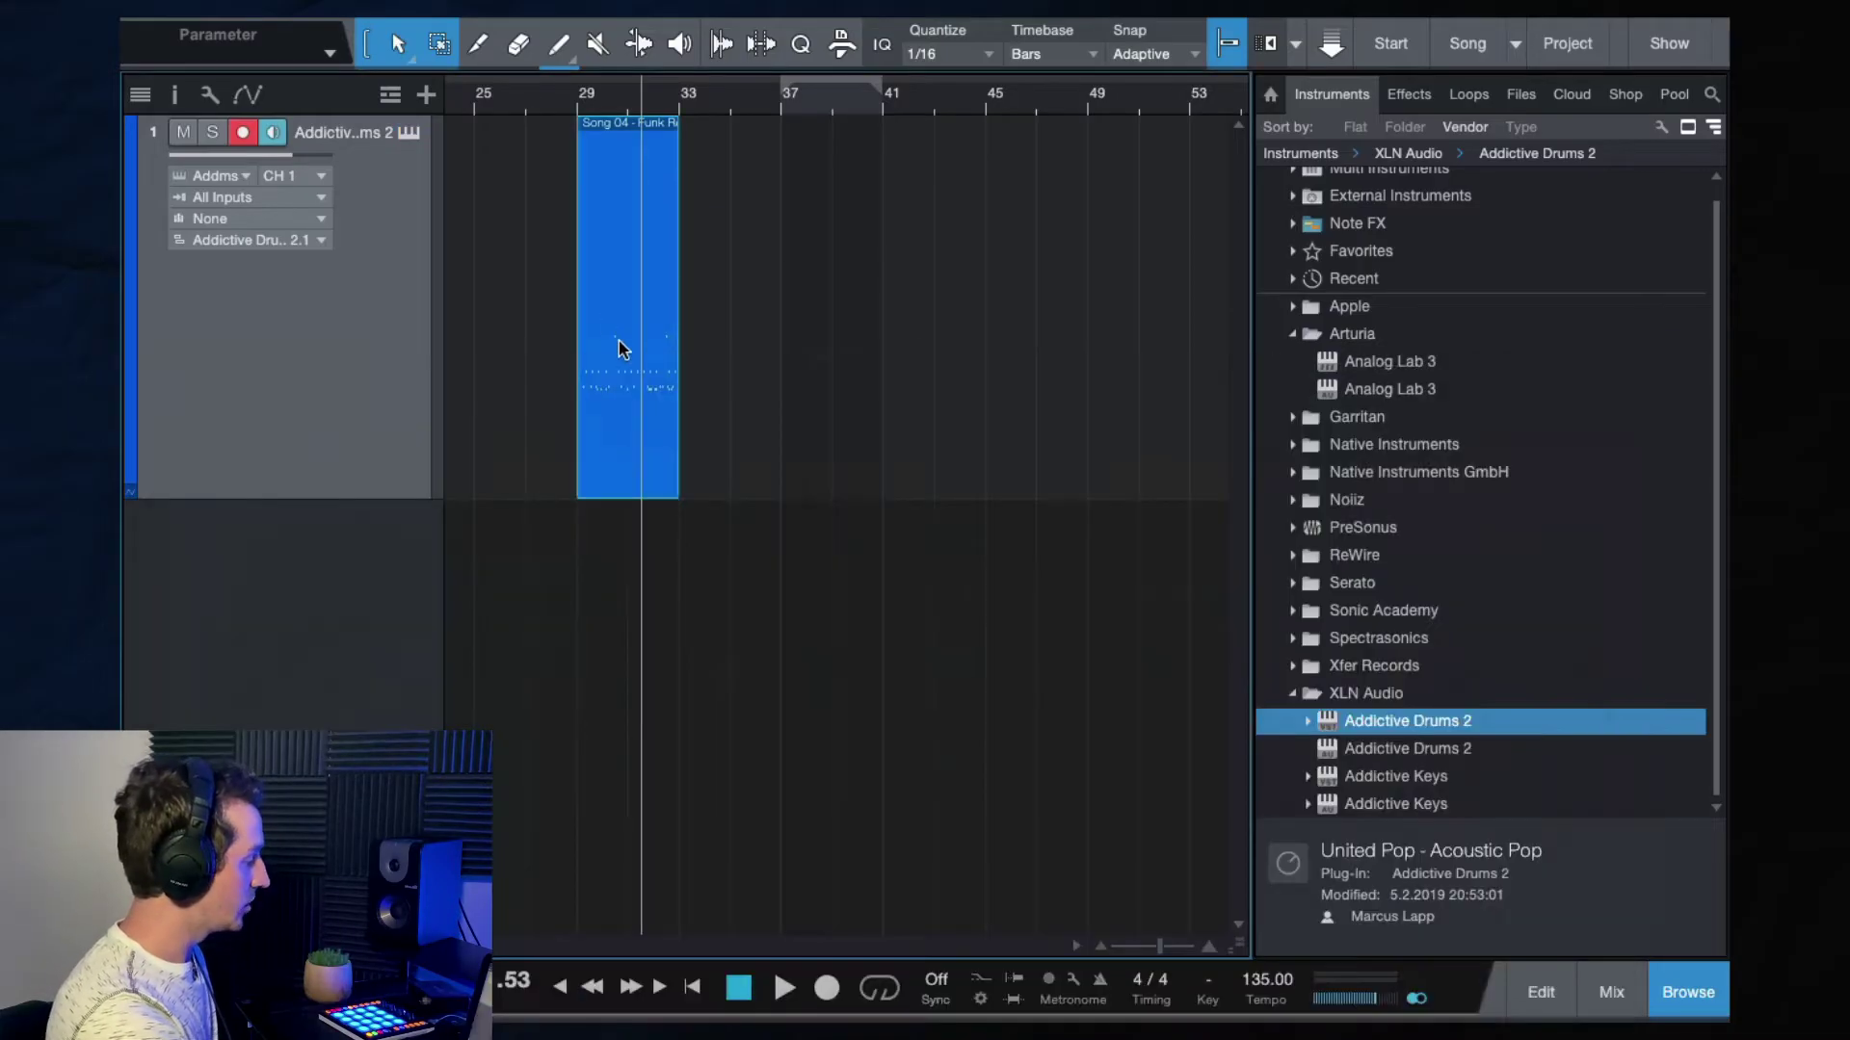
Duplicate the Funk Rock clip three times and inspect its notes in the editor.
key("d")
key("d")
key("d")
double_click(634, 393)
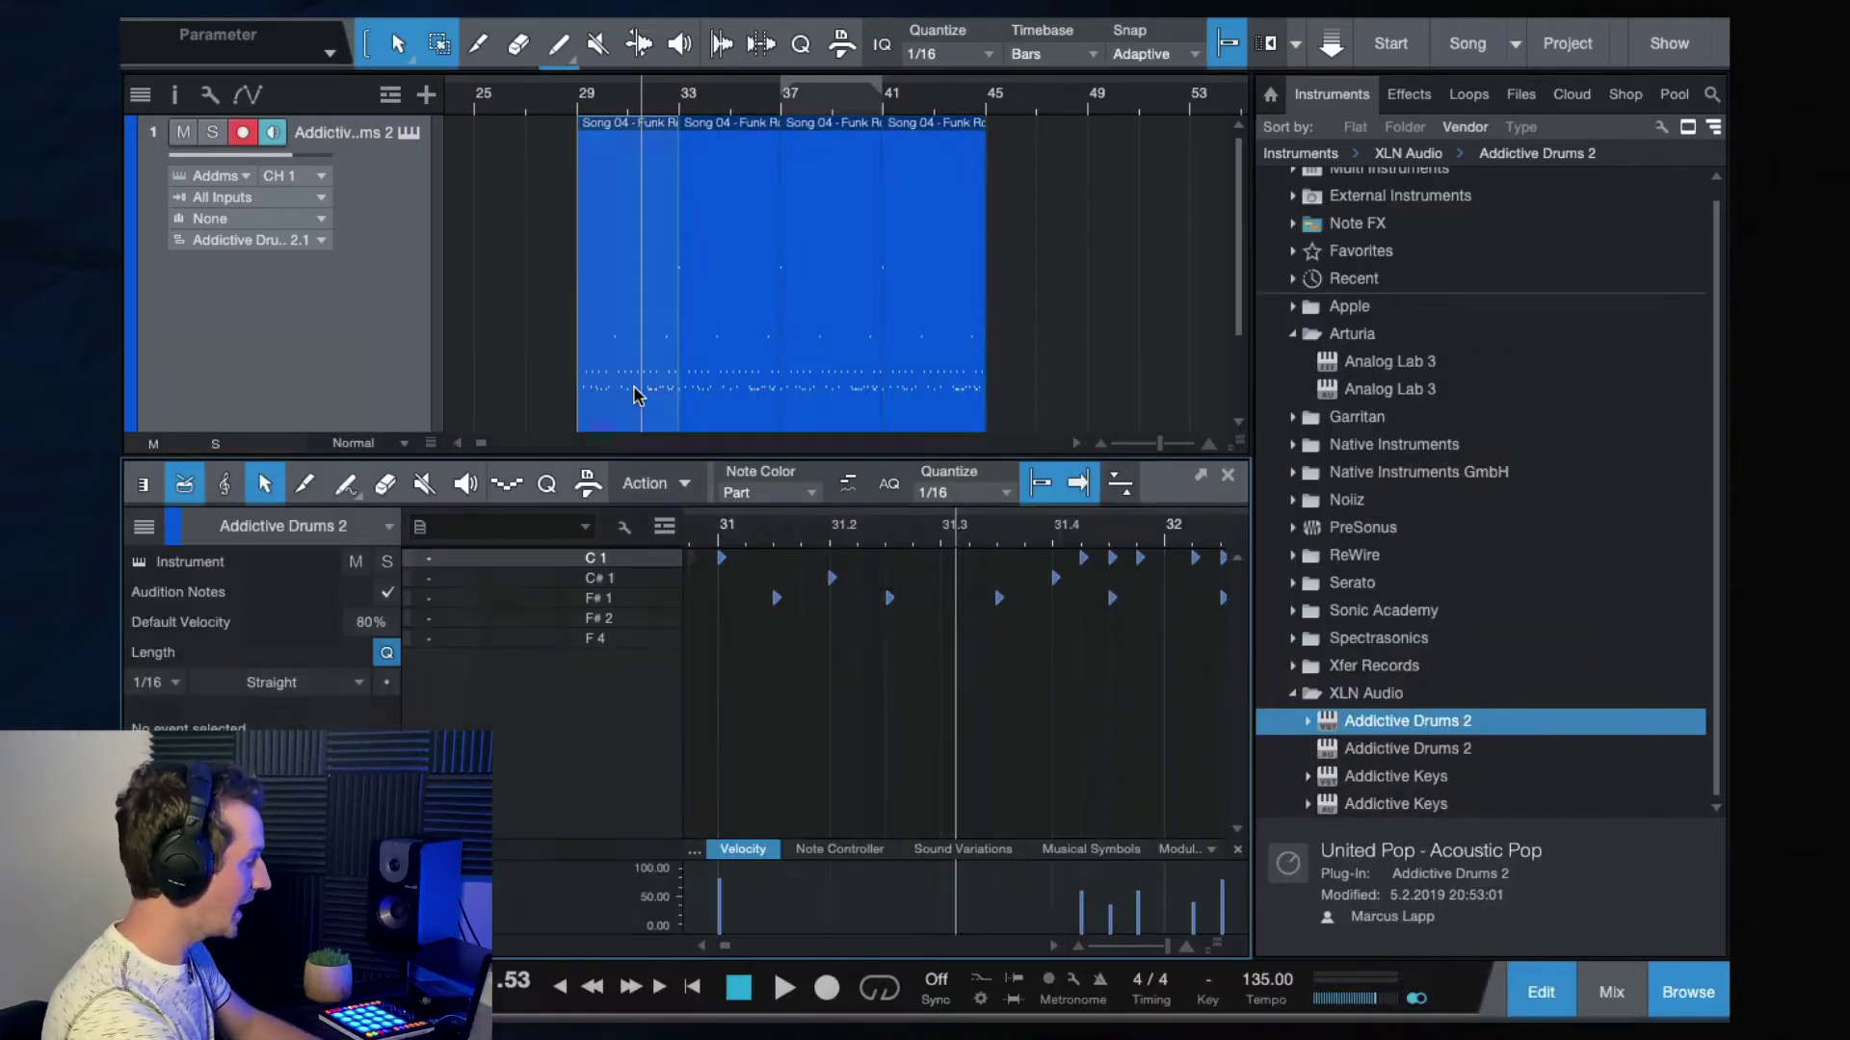
scroll(896, 609, "down", 2)
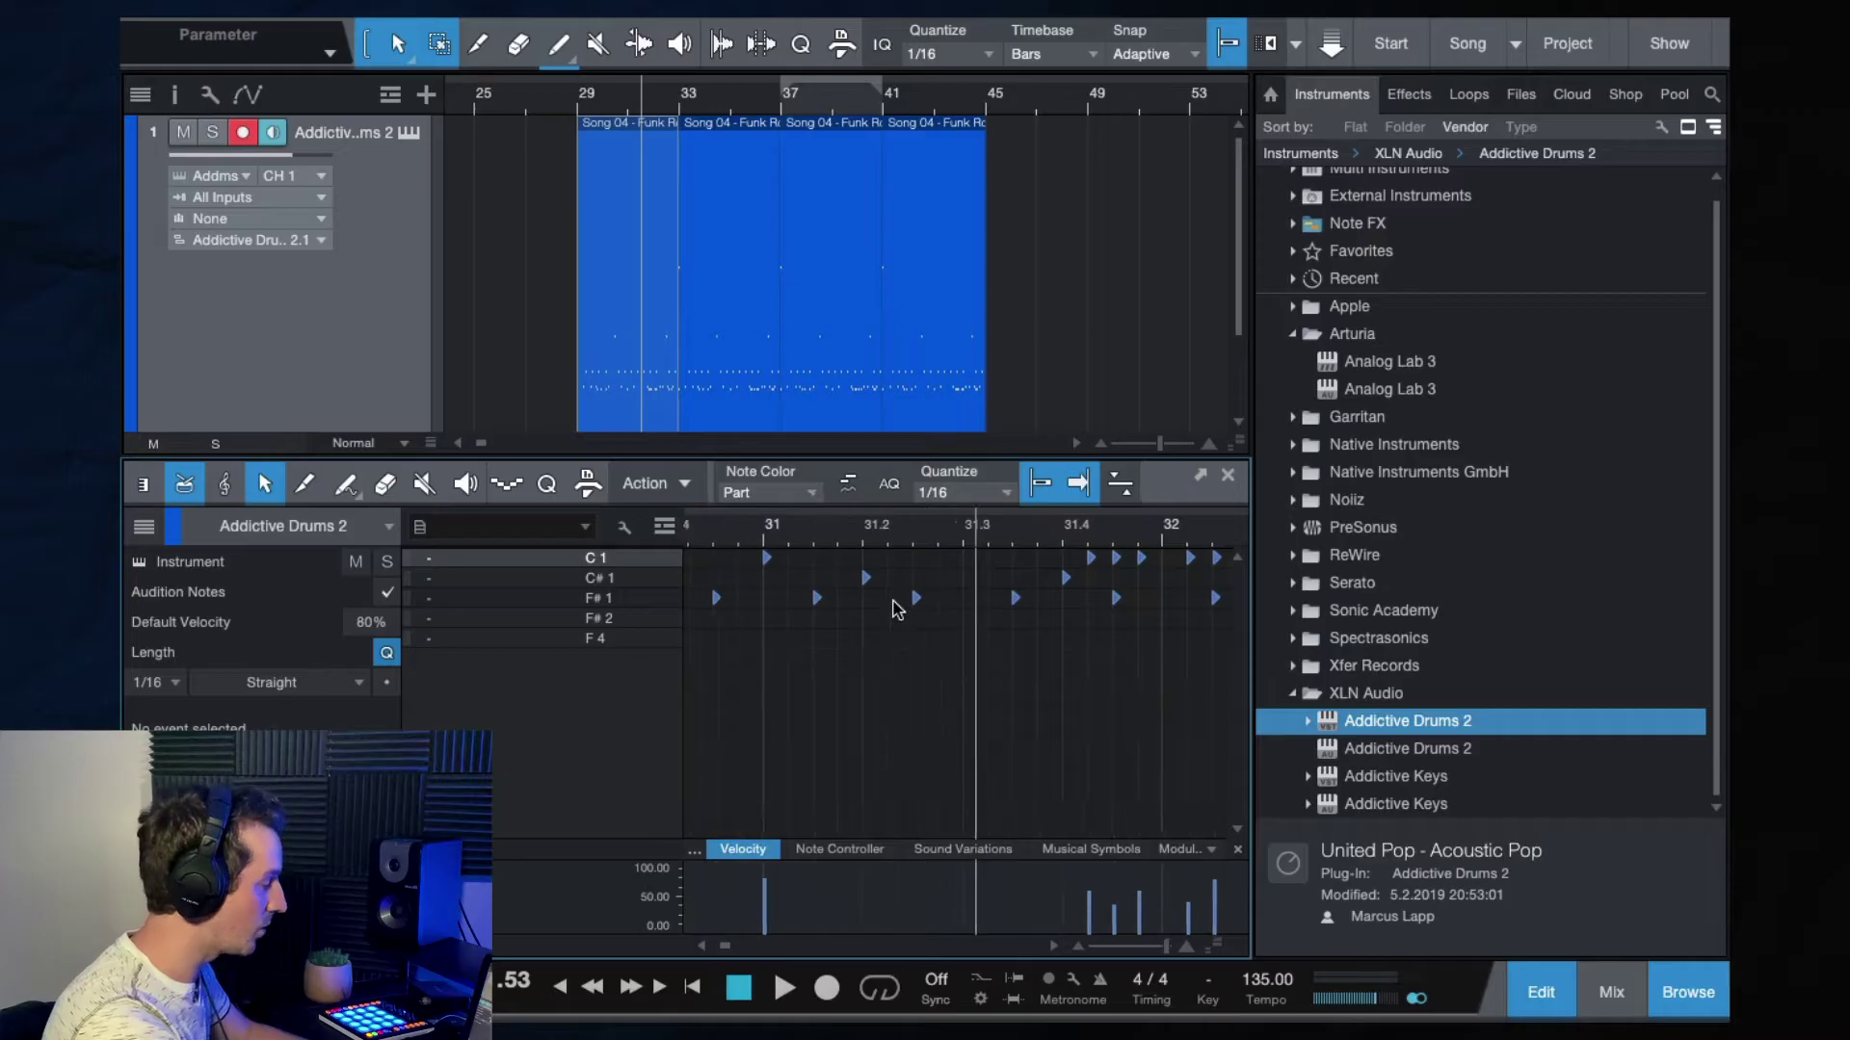
scroll(896, 609, "right", 4)
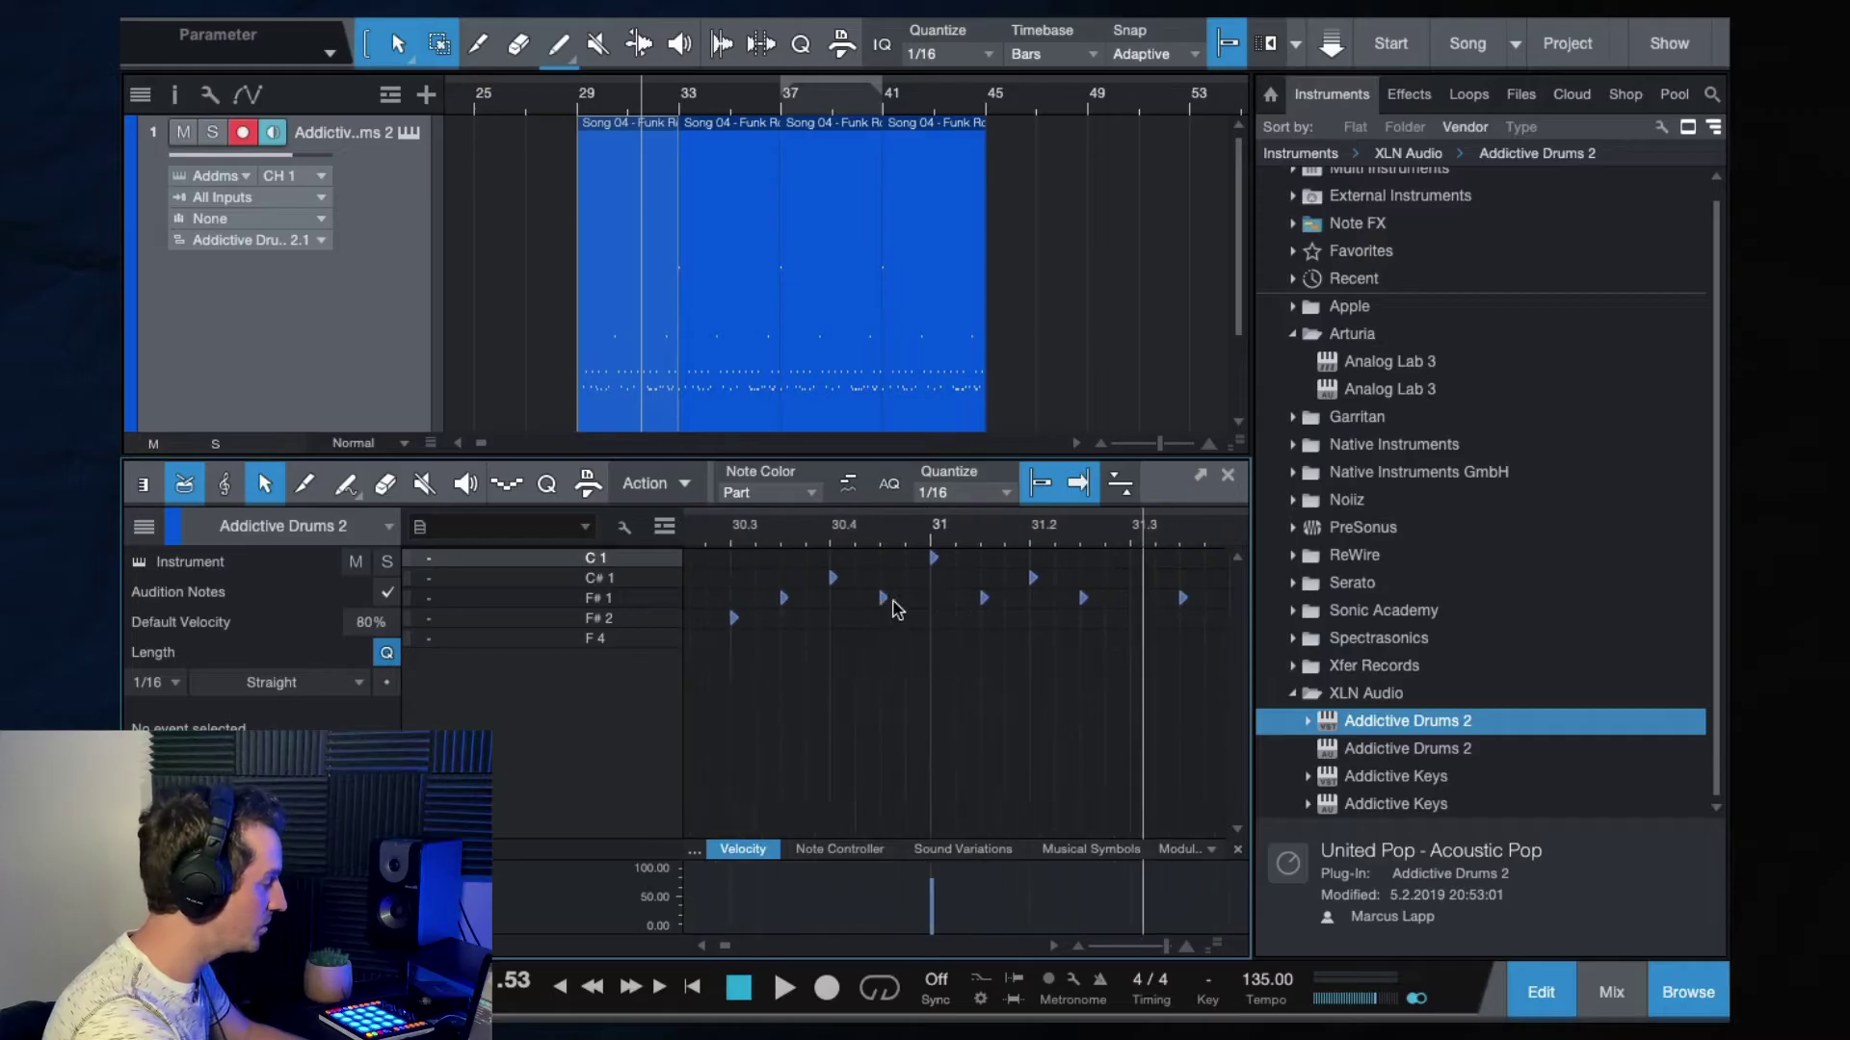
left_click(1225, 485)
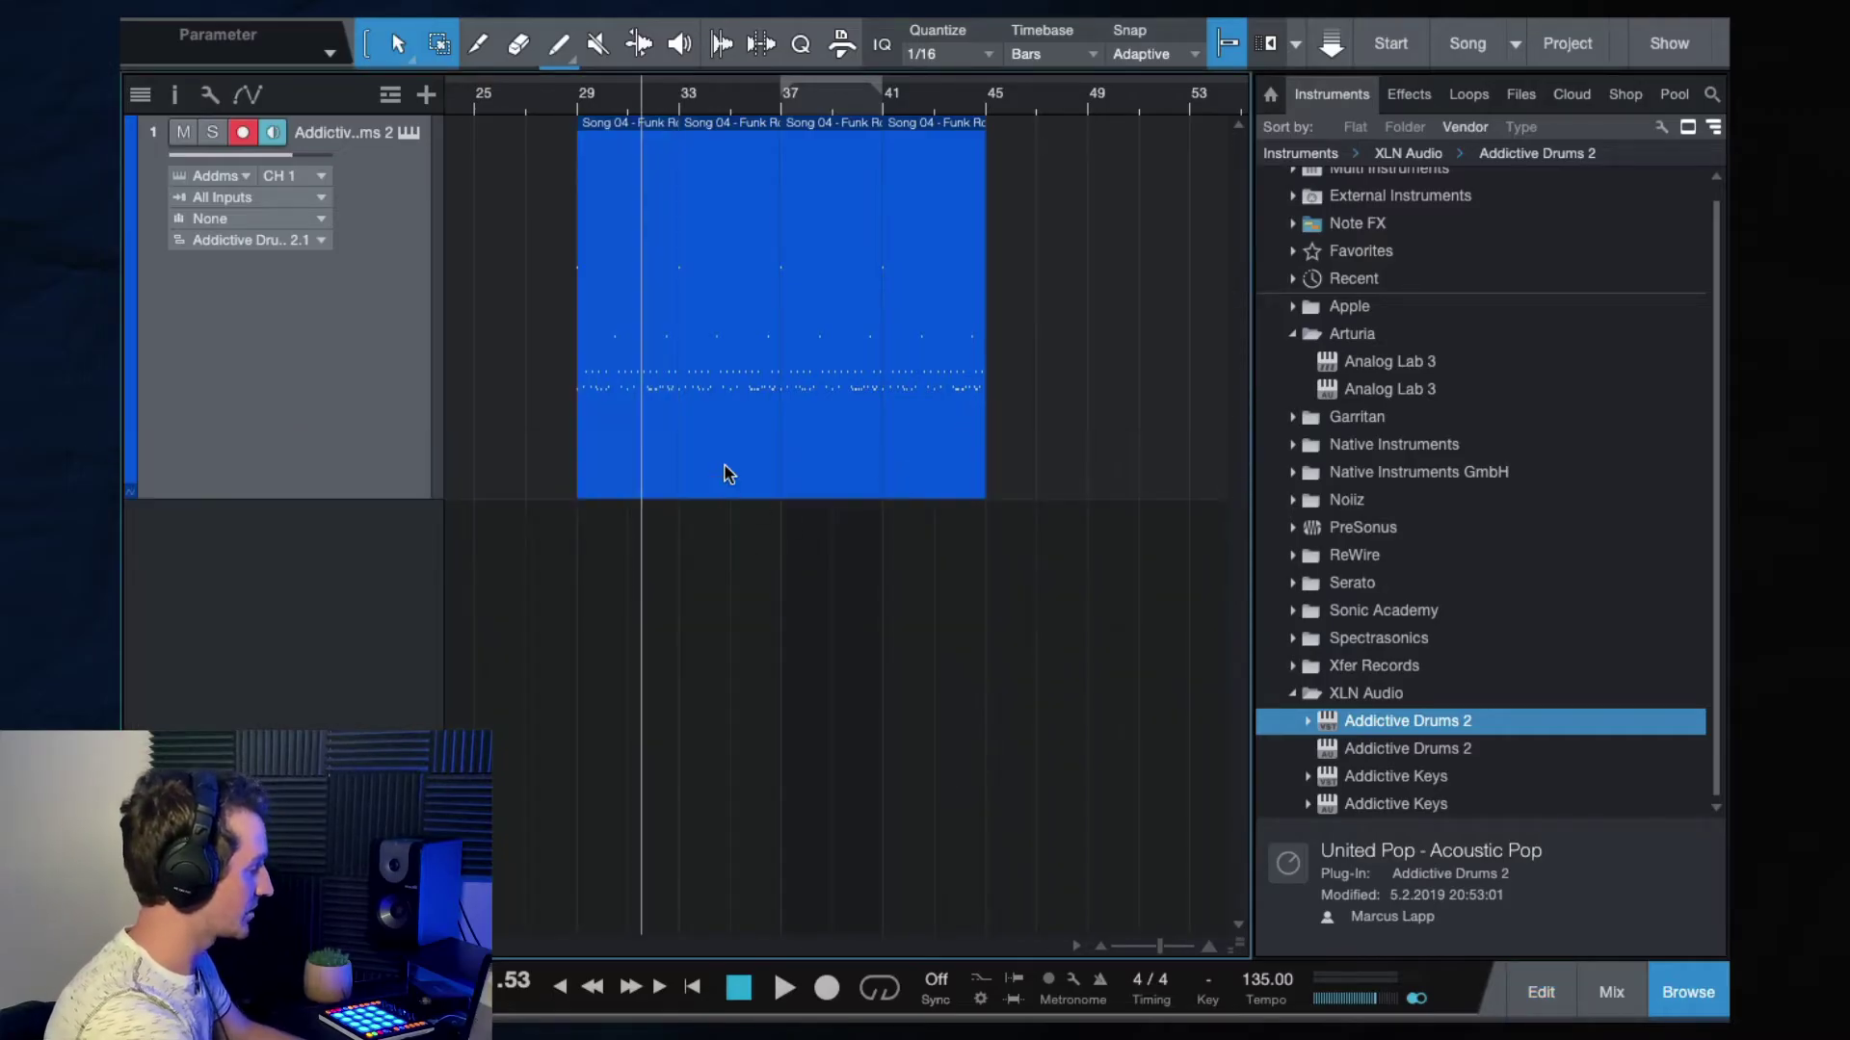
Play back the repeated clips, then reopen the Addictive Drums 2 window.
key("space")
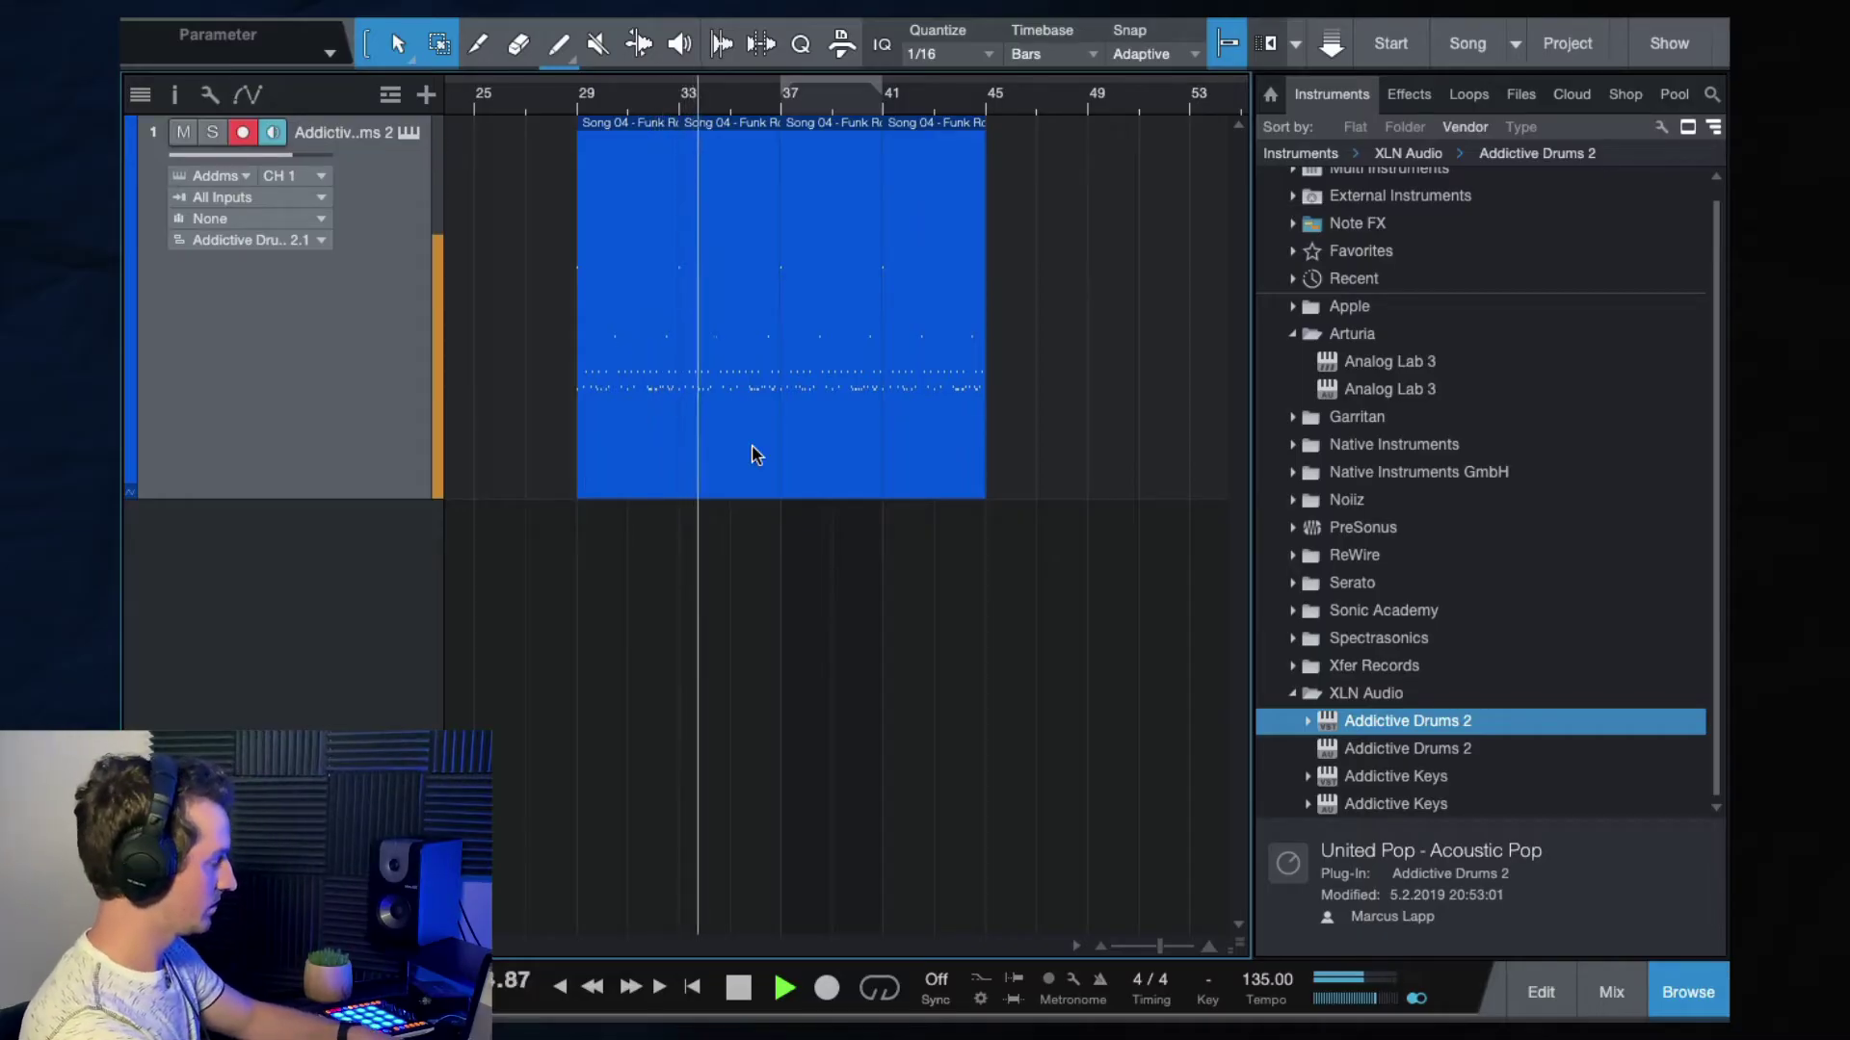
key("space")
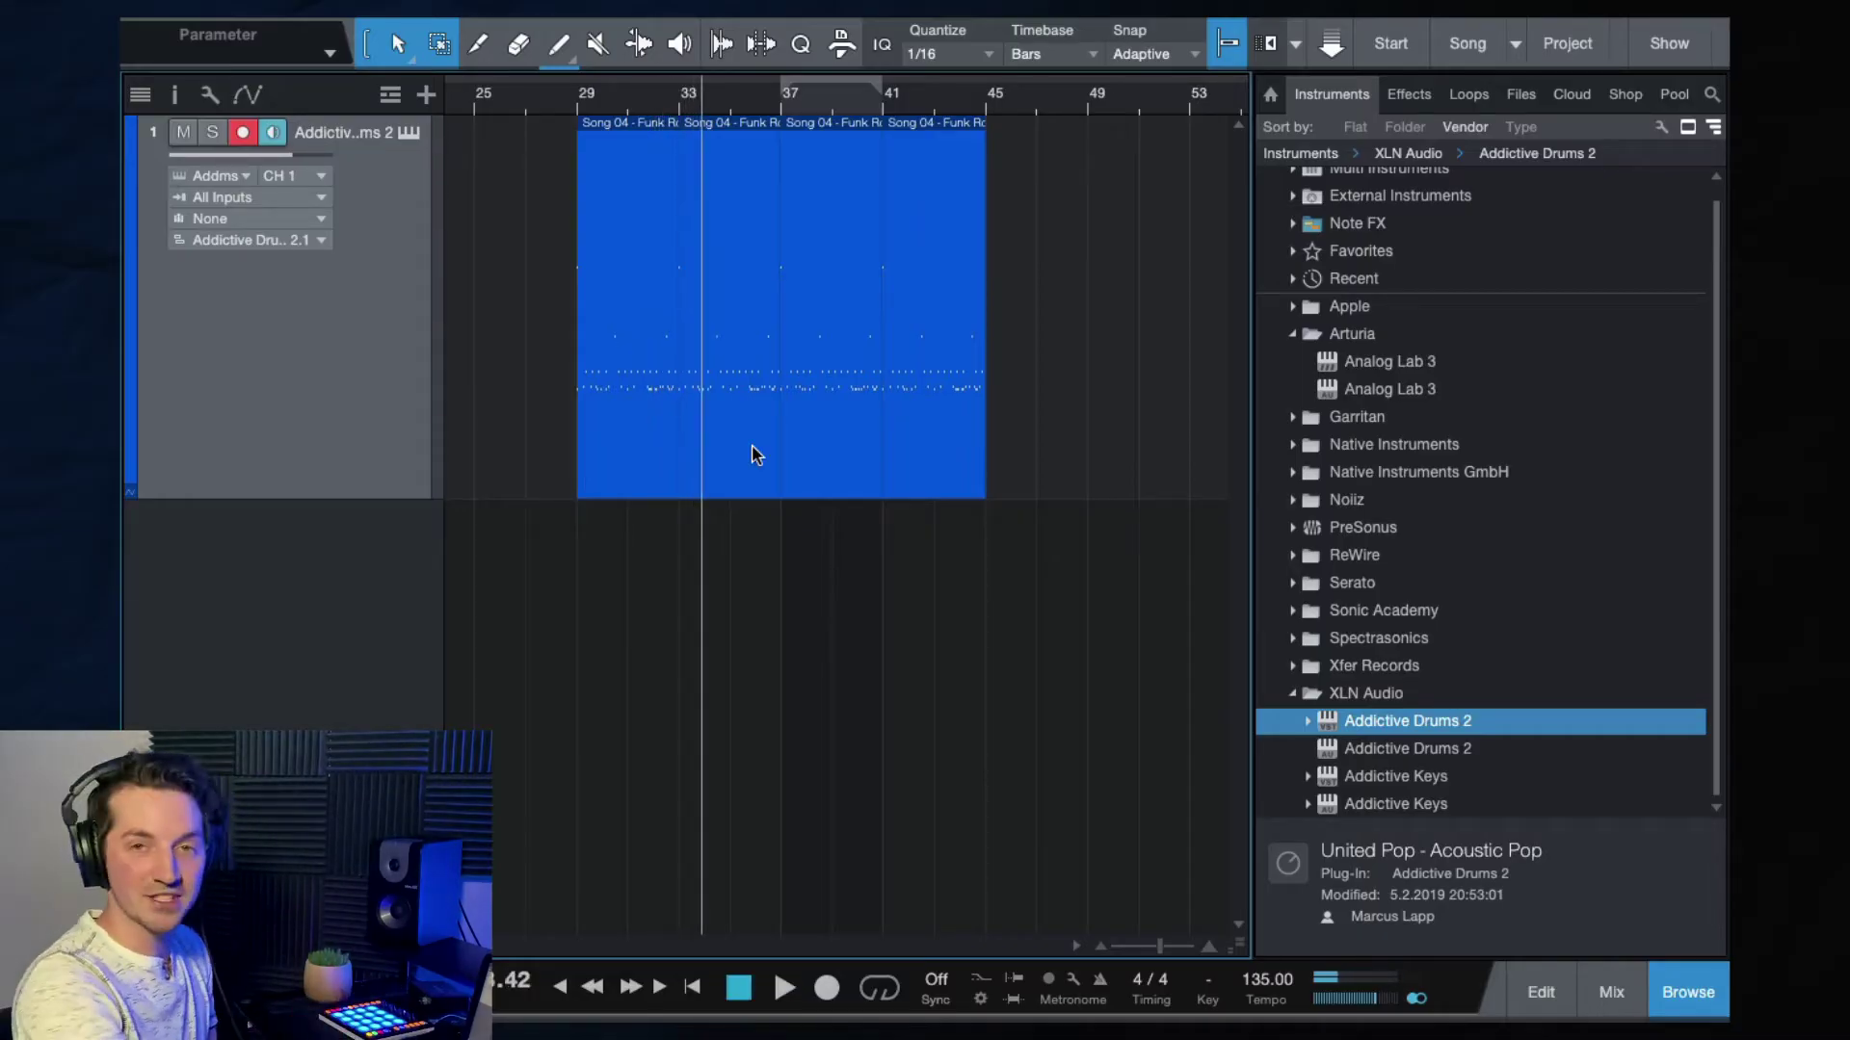
key("F11")
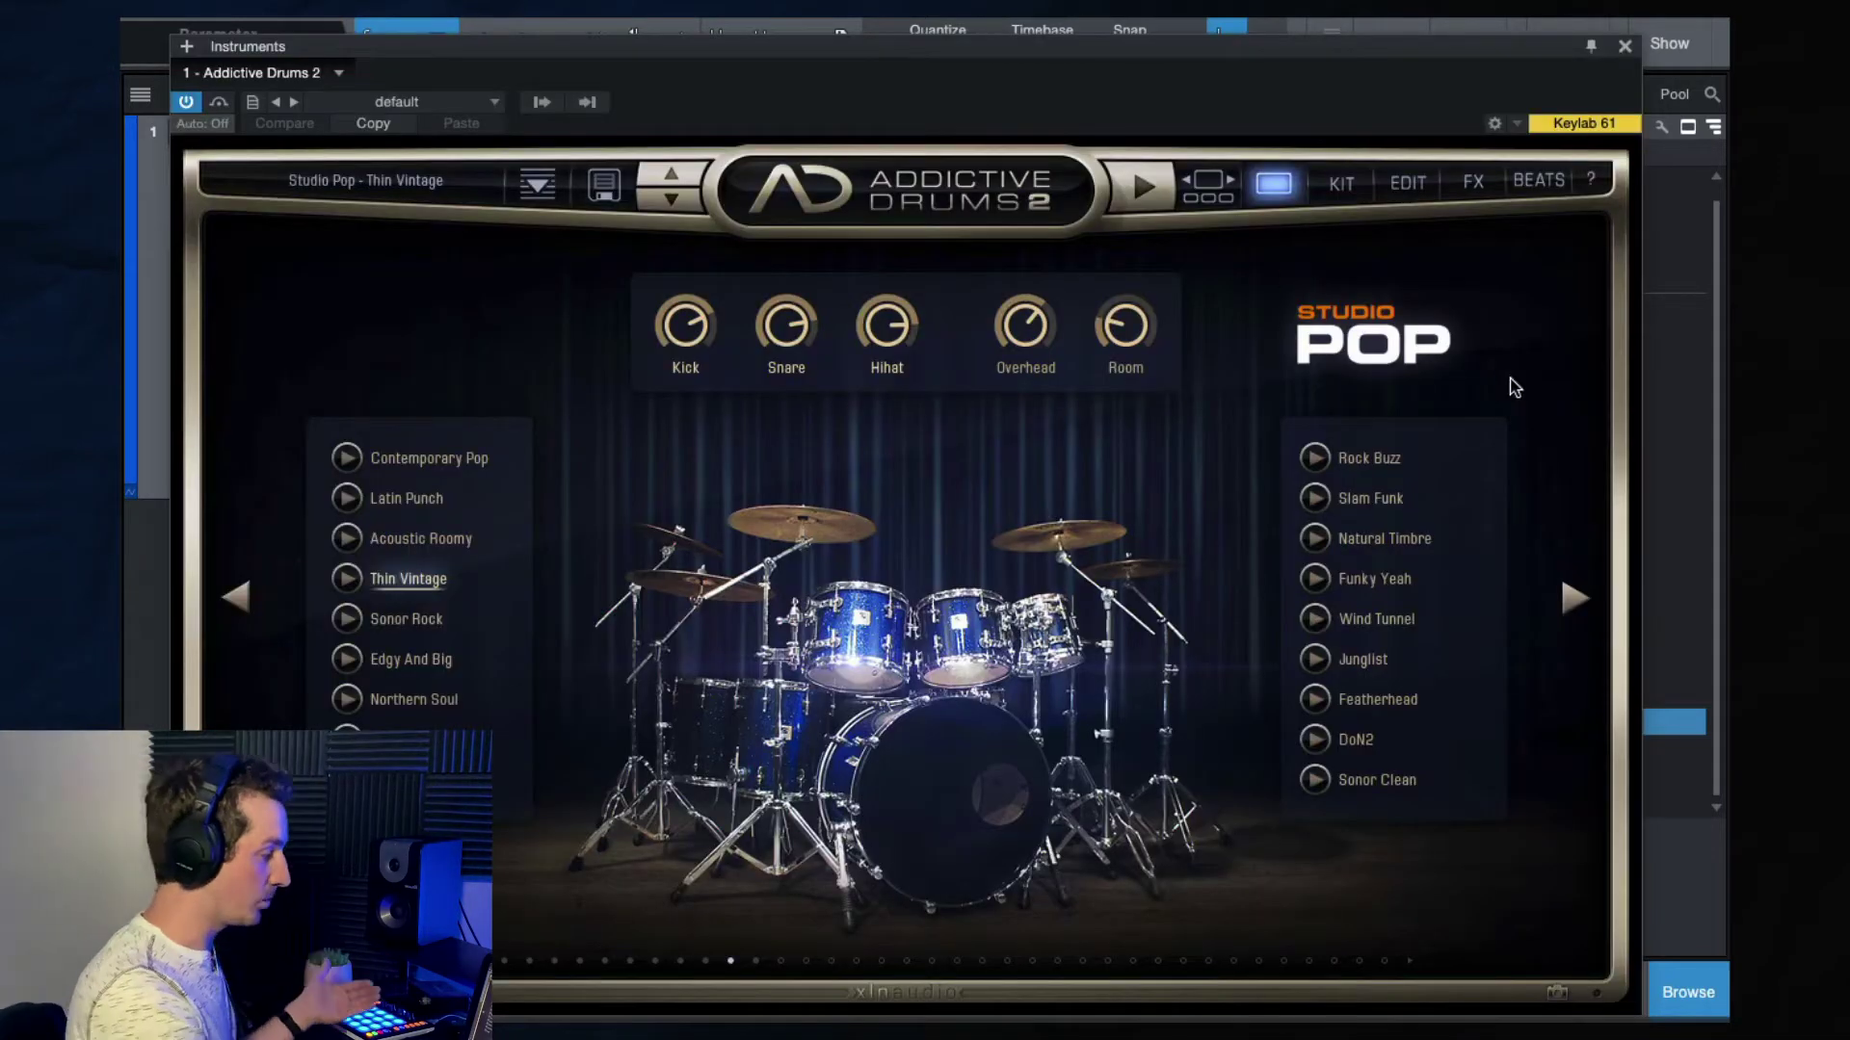
Page past Black Velvet, Boutique Mallets and Modern Soul R&B to United Heavy, showing its KIT page.
left_click(1576, 600)
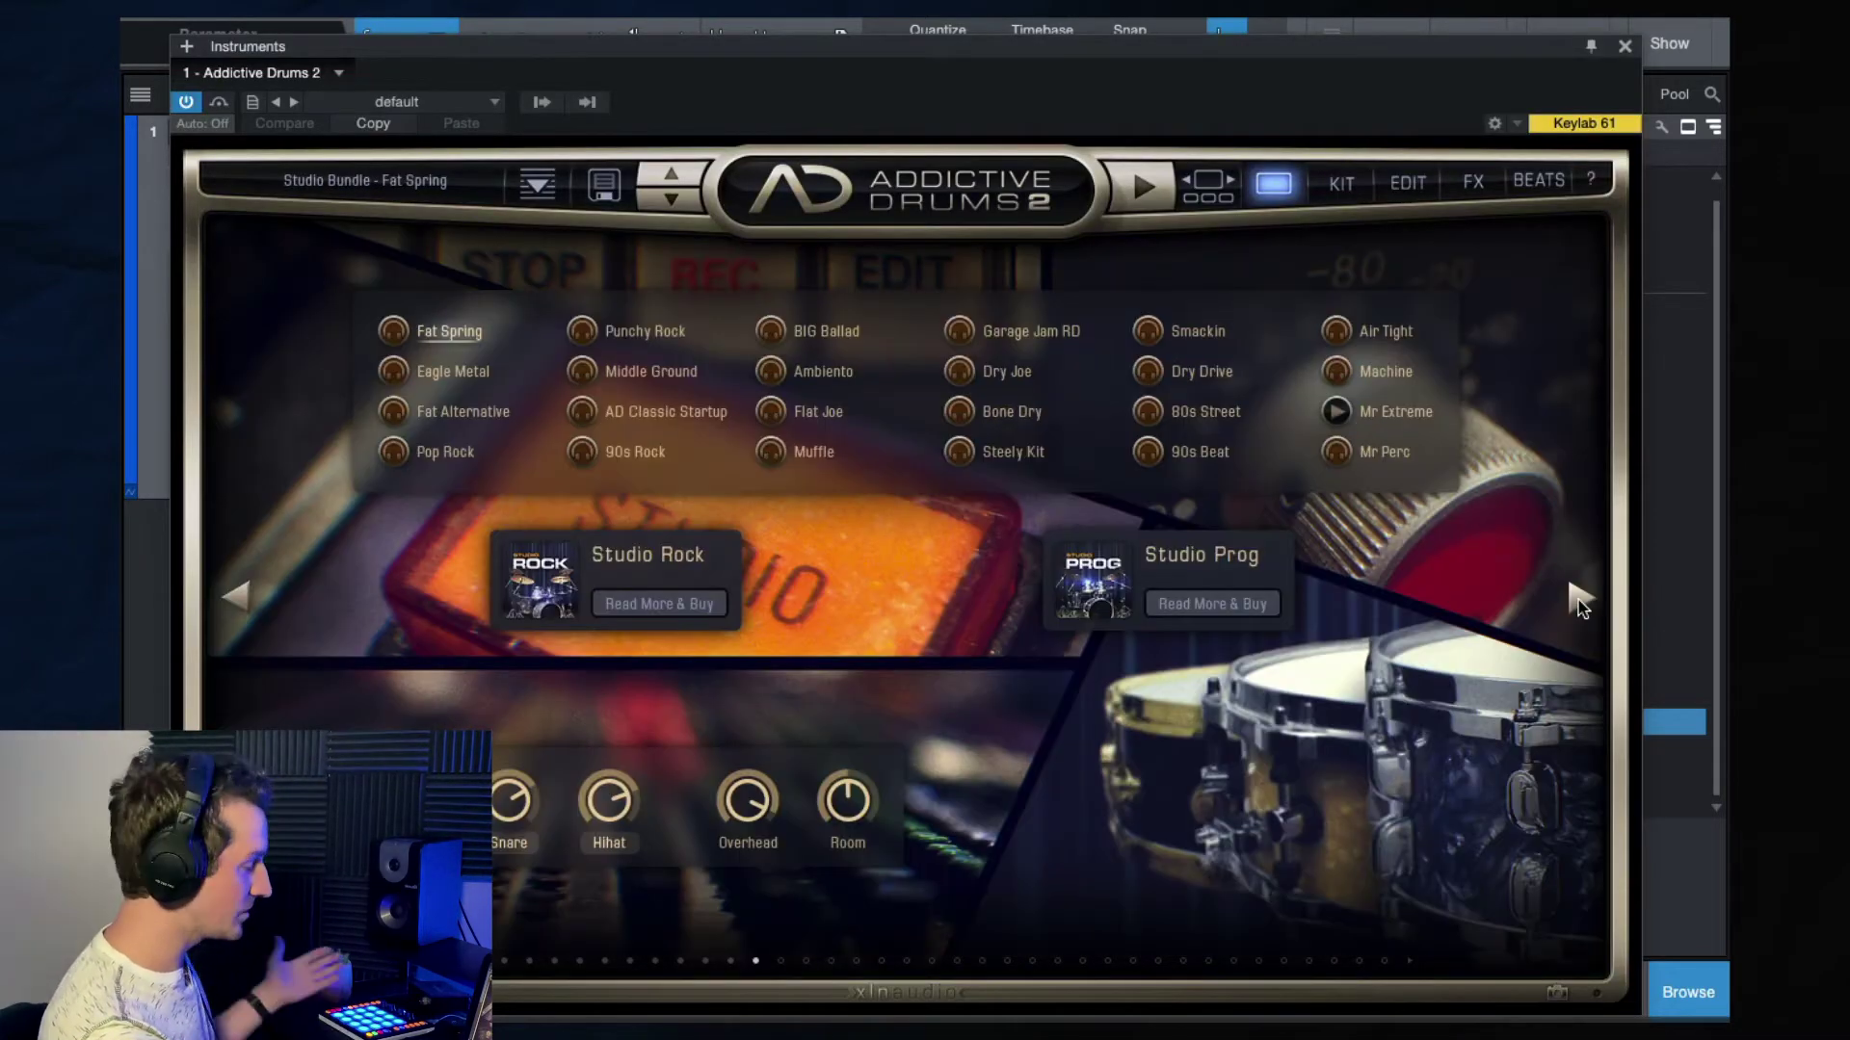
left_click(1578, 600)
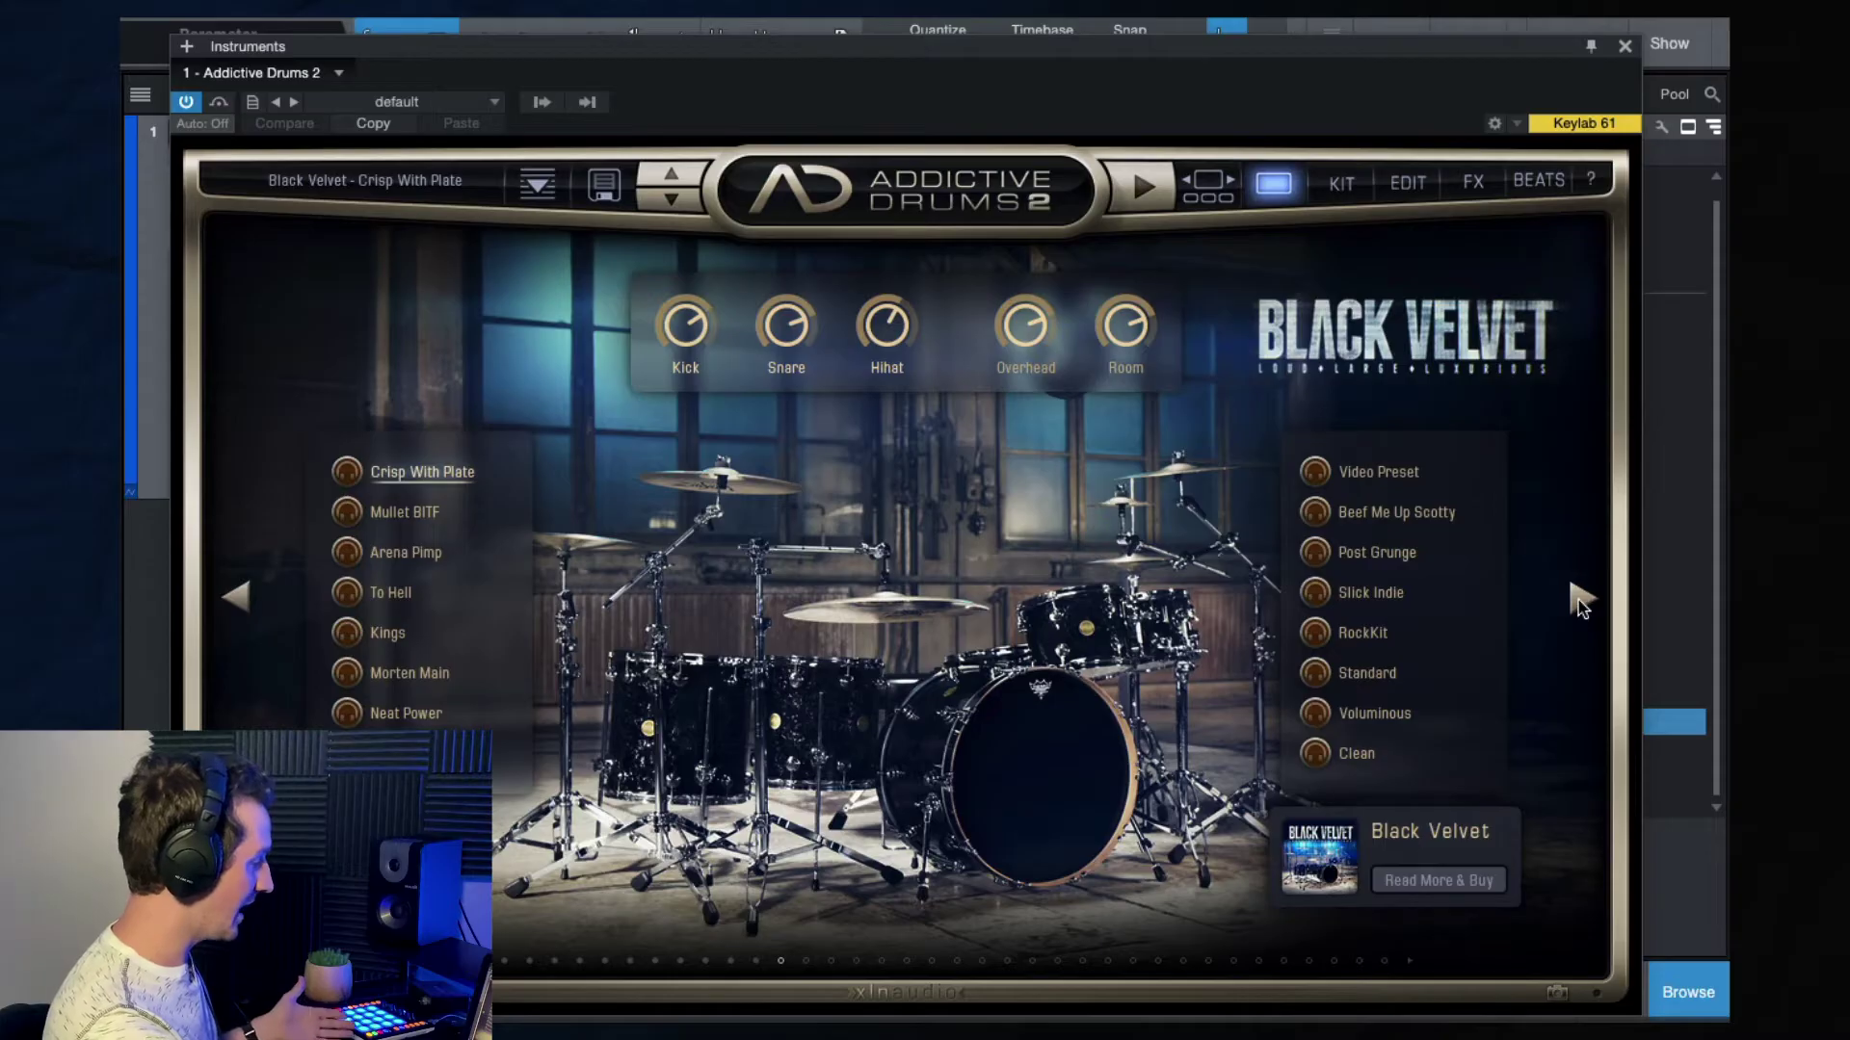
left_click(1578, 599)
left_click(1578, 599)
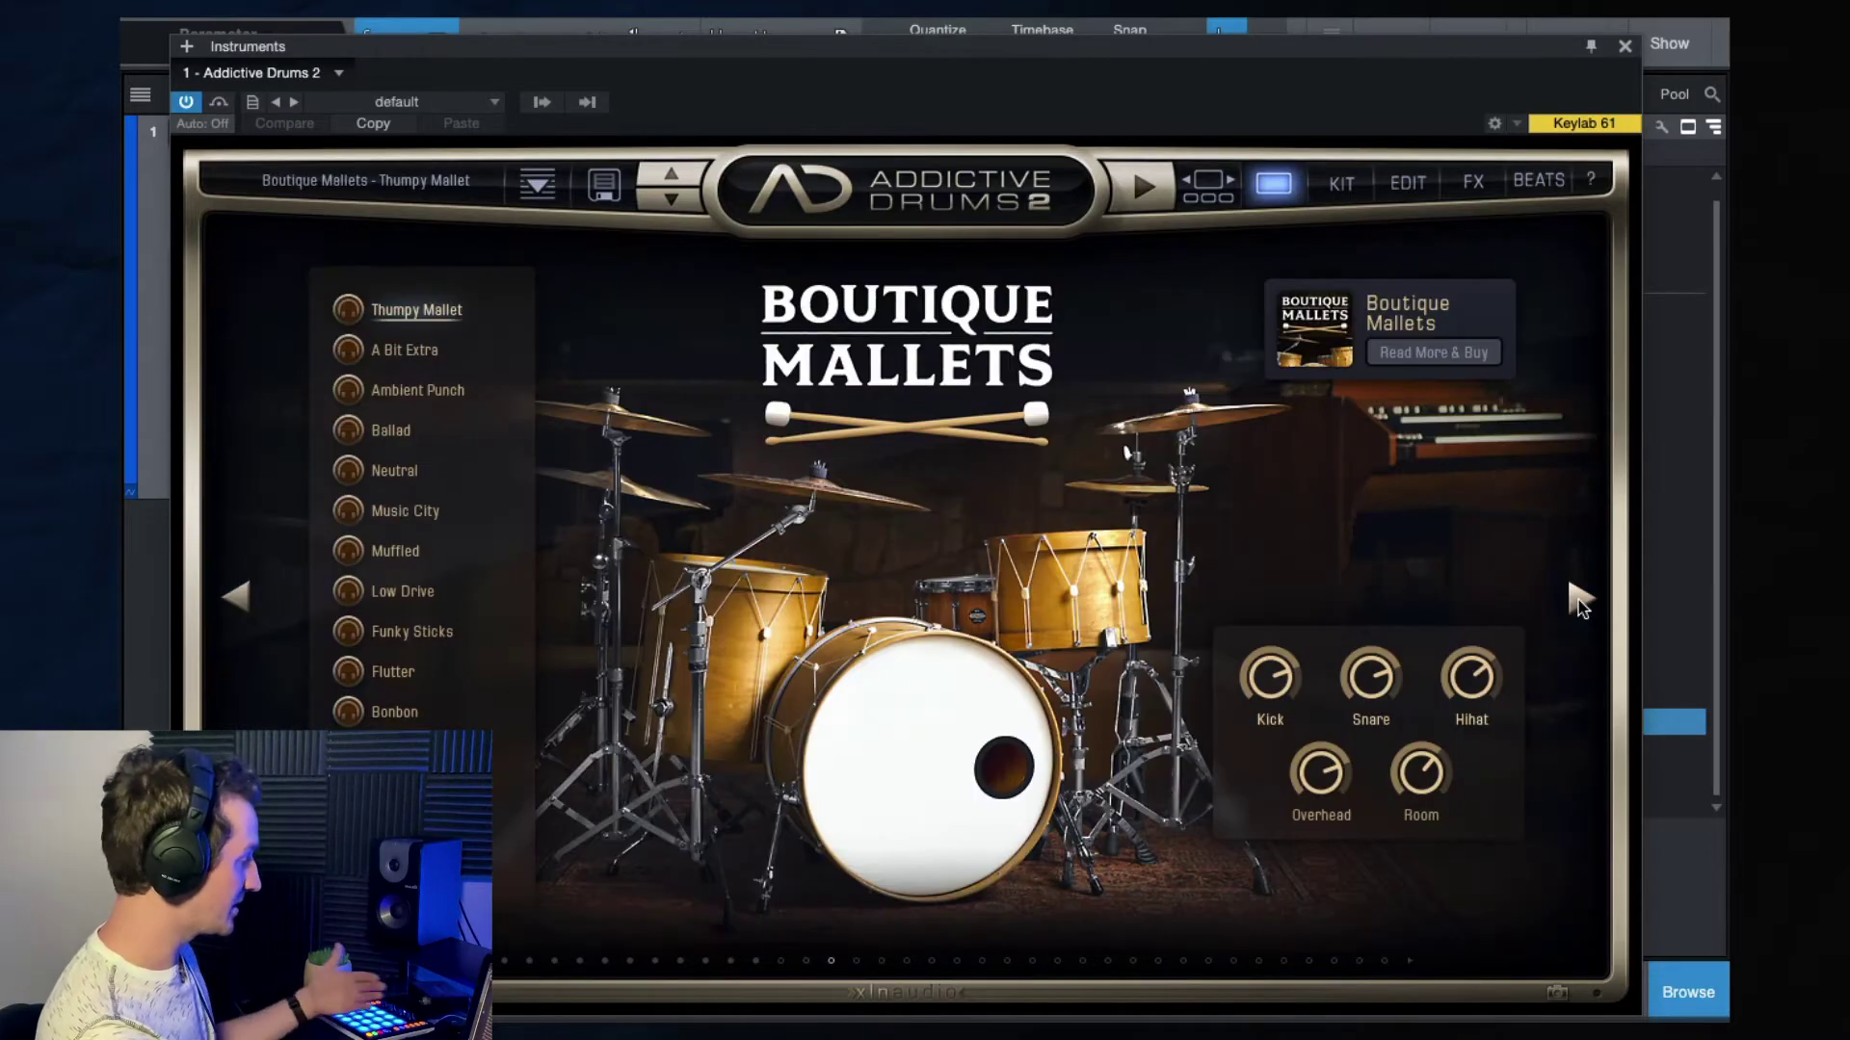
left_click(1578, 599)
left_click(1578, 599)
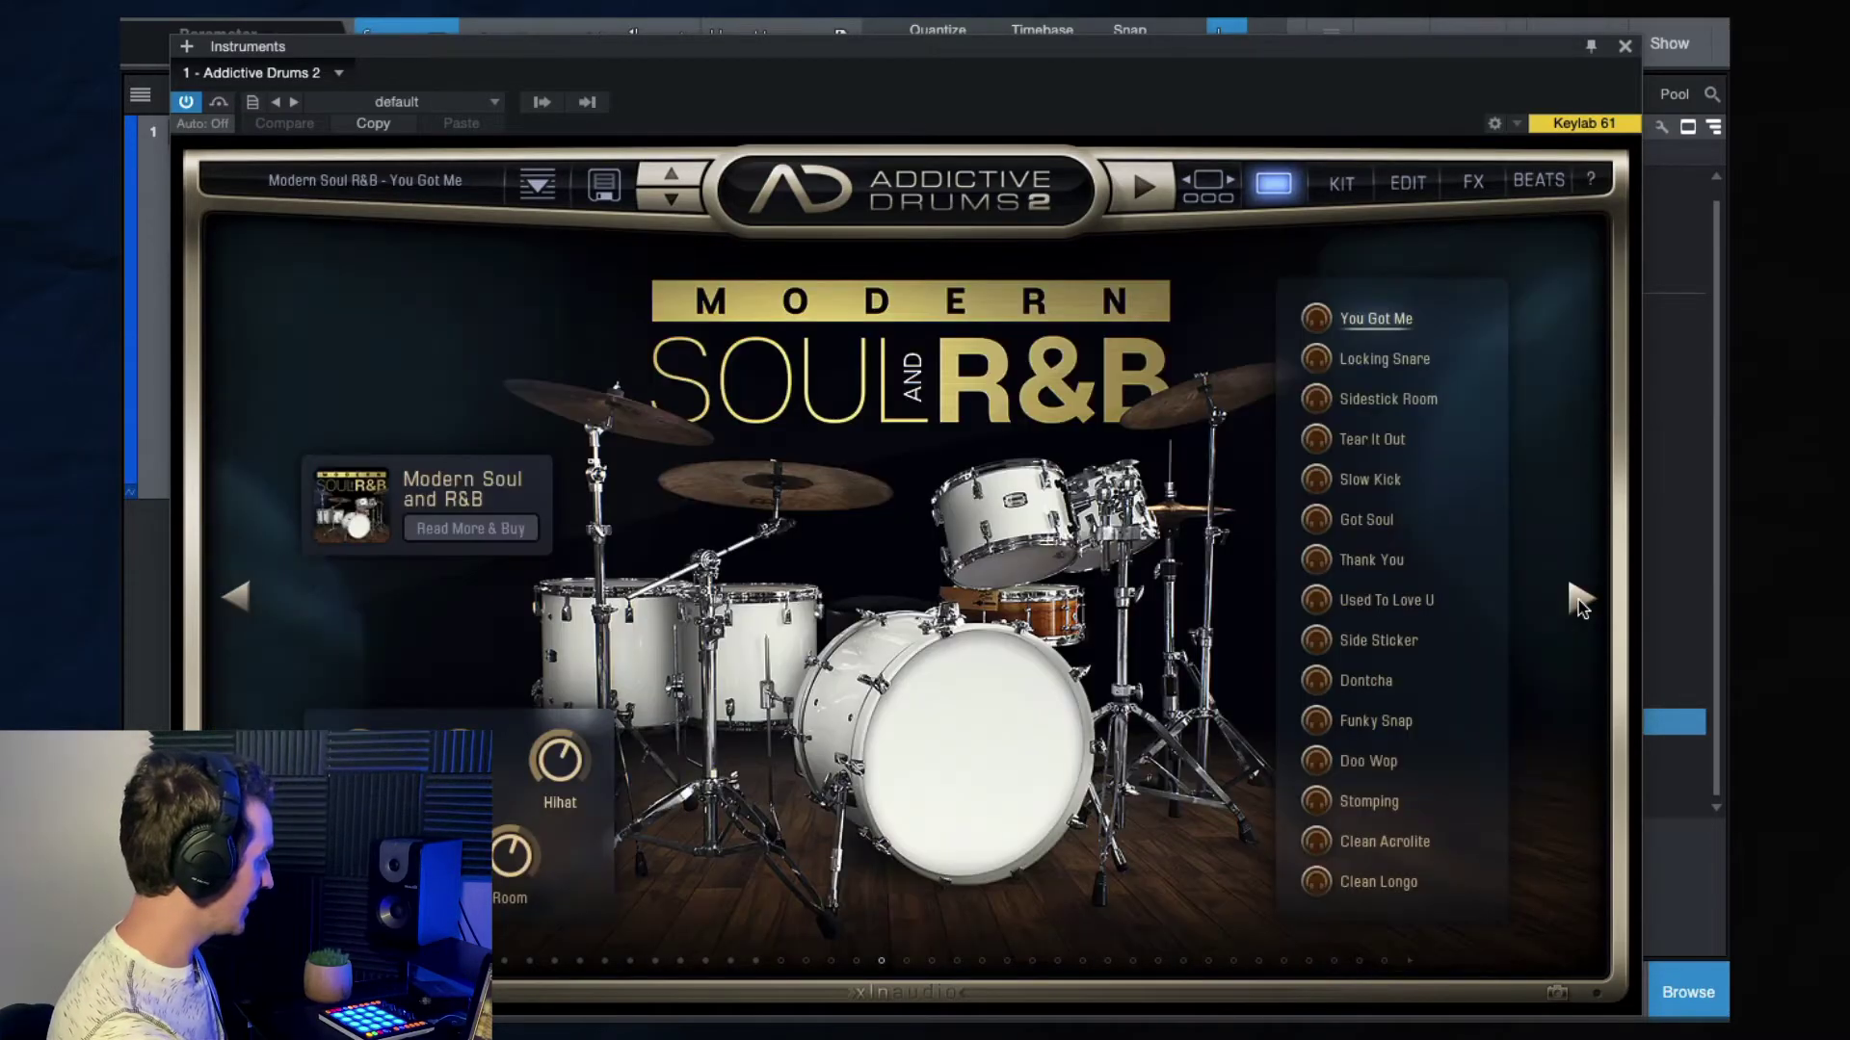
left_click(1578, 599)
left_click(1578, 600)
left_click(1578, 599)
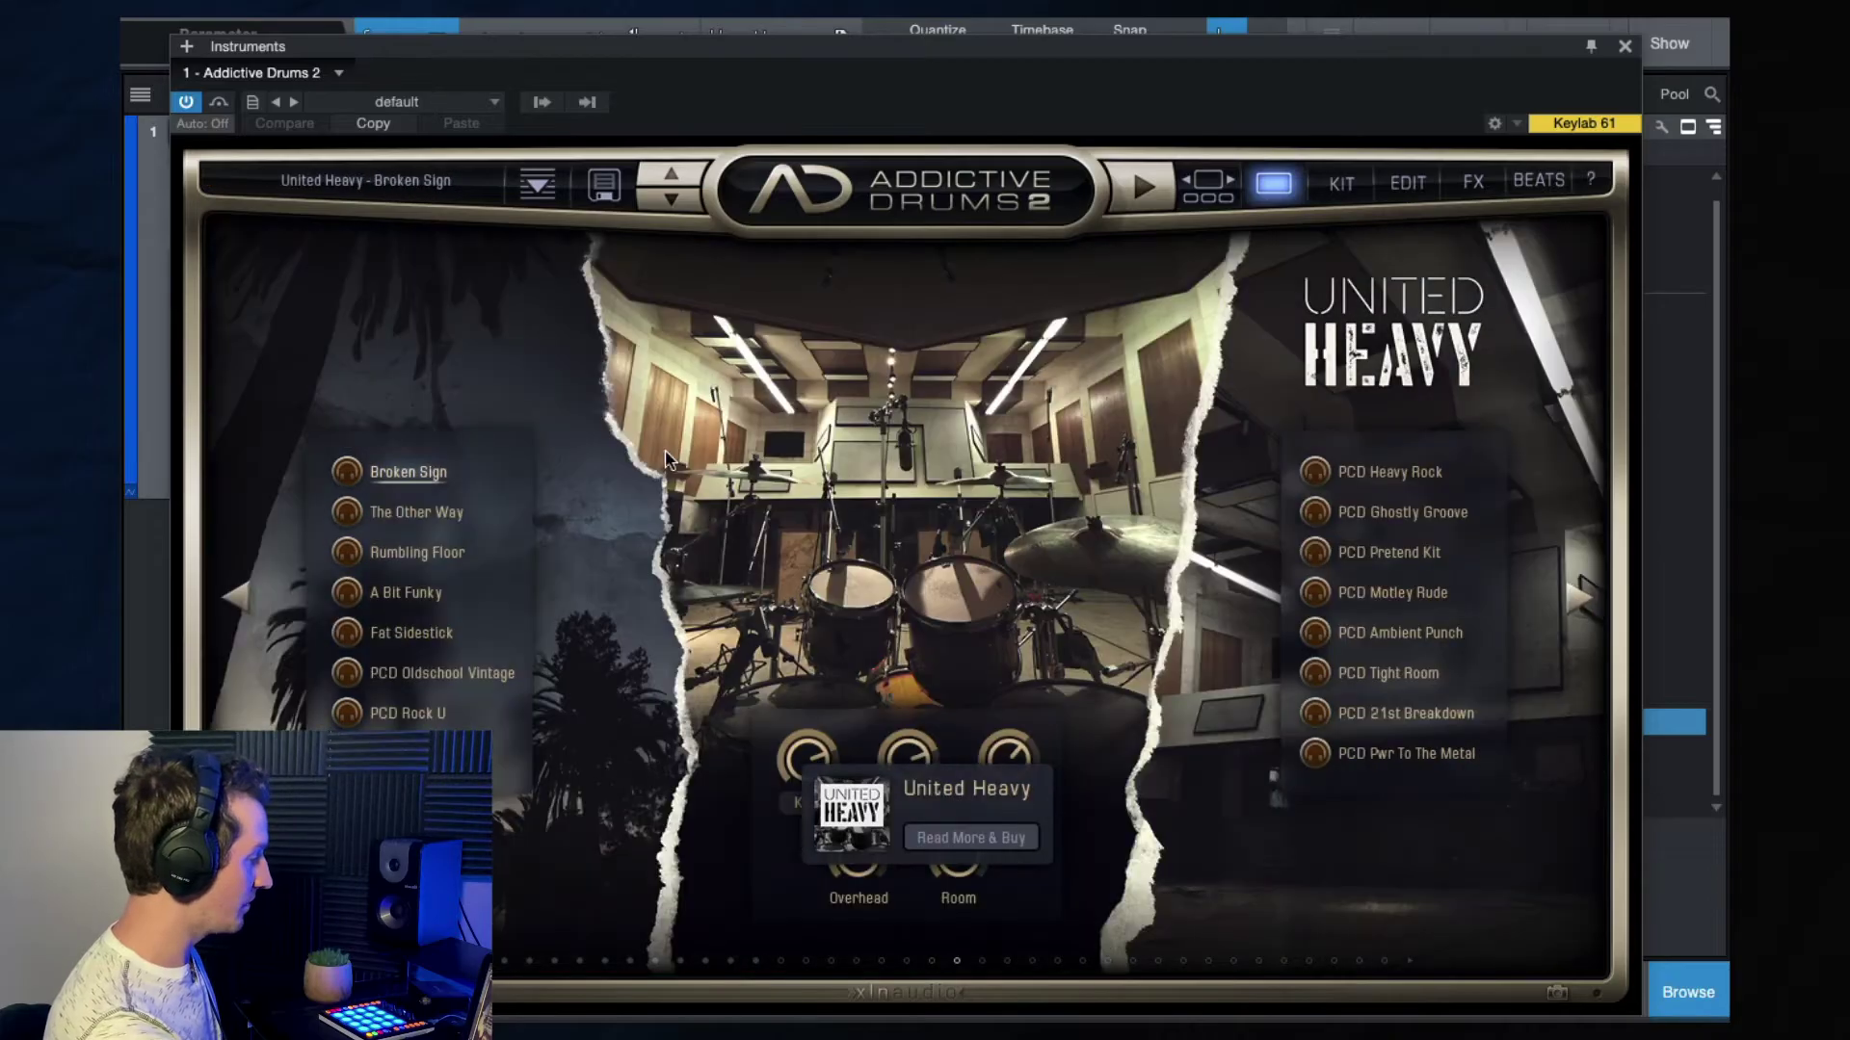
left_click(1344, 183)
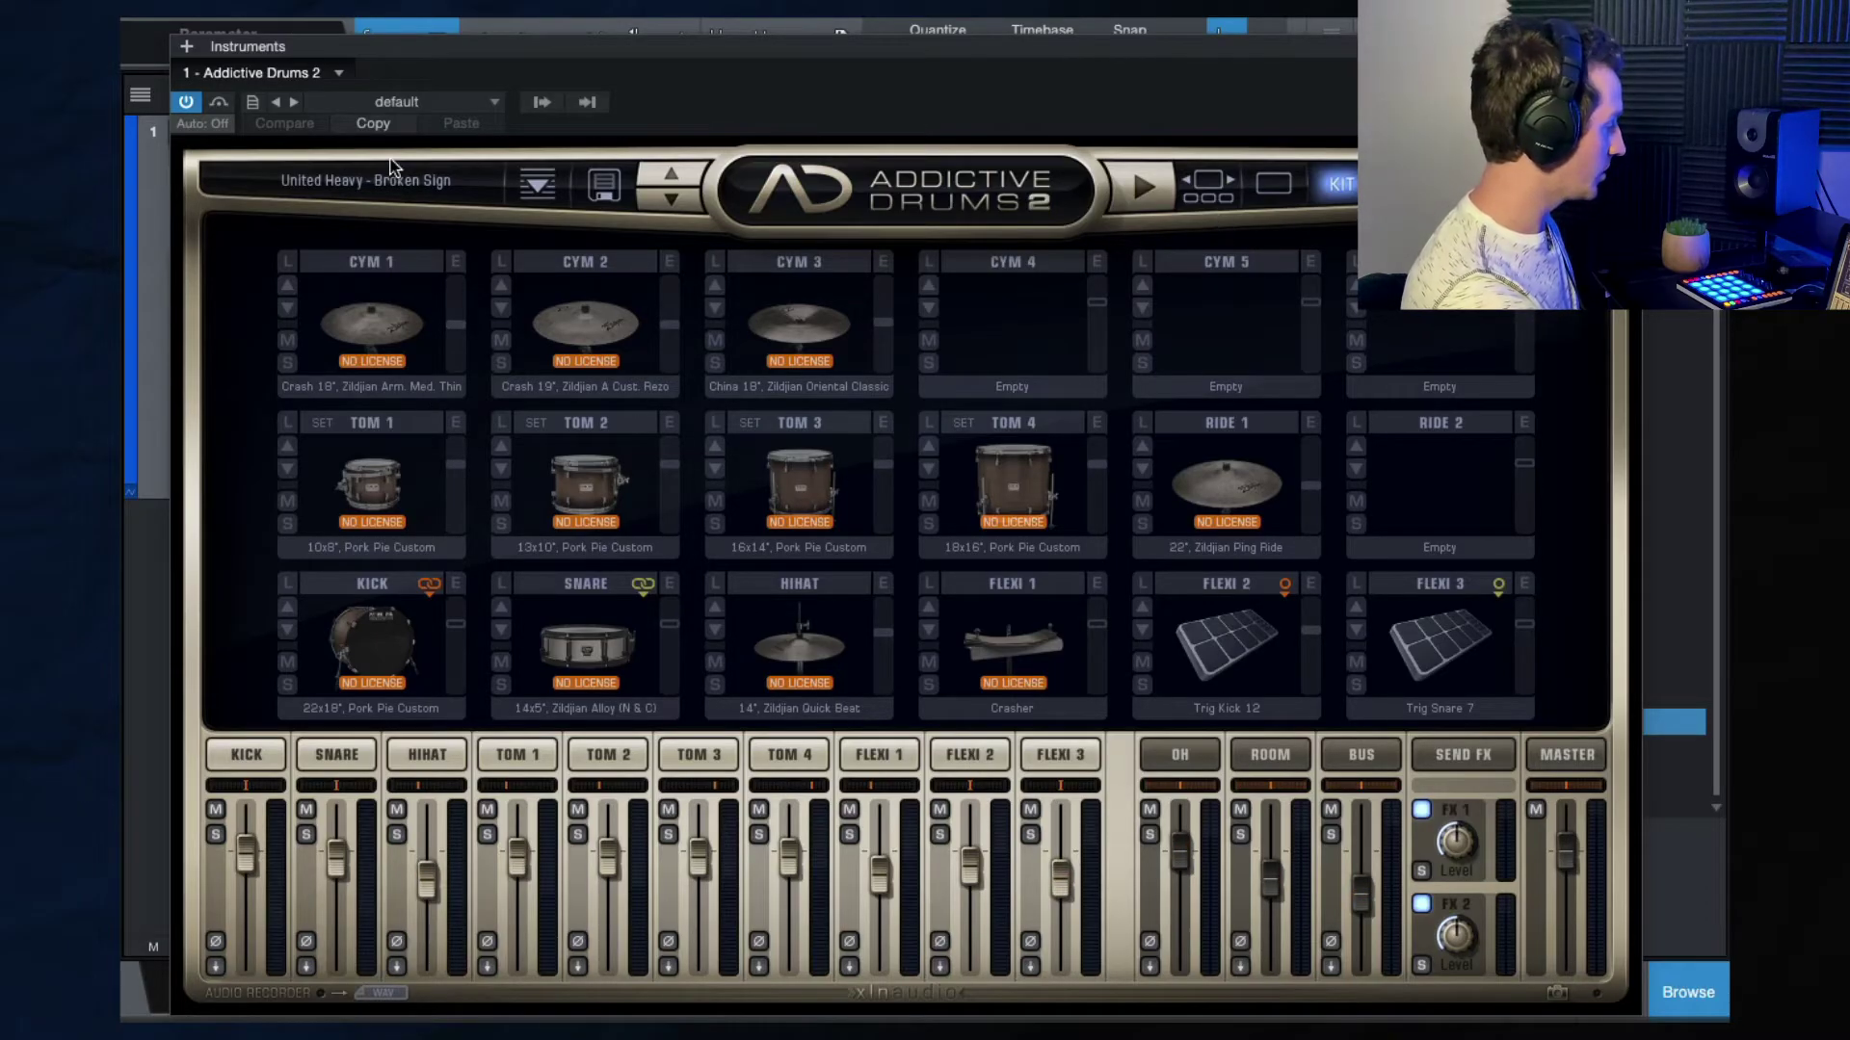
Page past Vintage Dry to Fairfax vol.1 and show the Neutral kit's KIT page.
left_click(1274, 184)
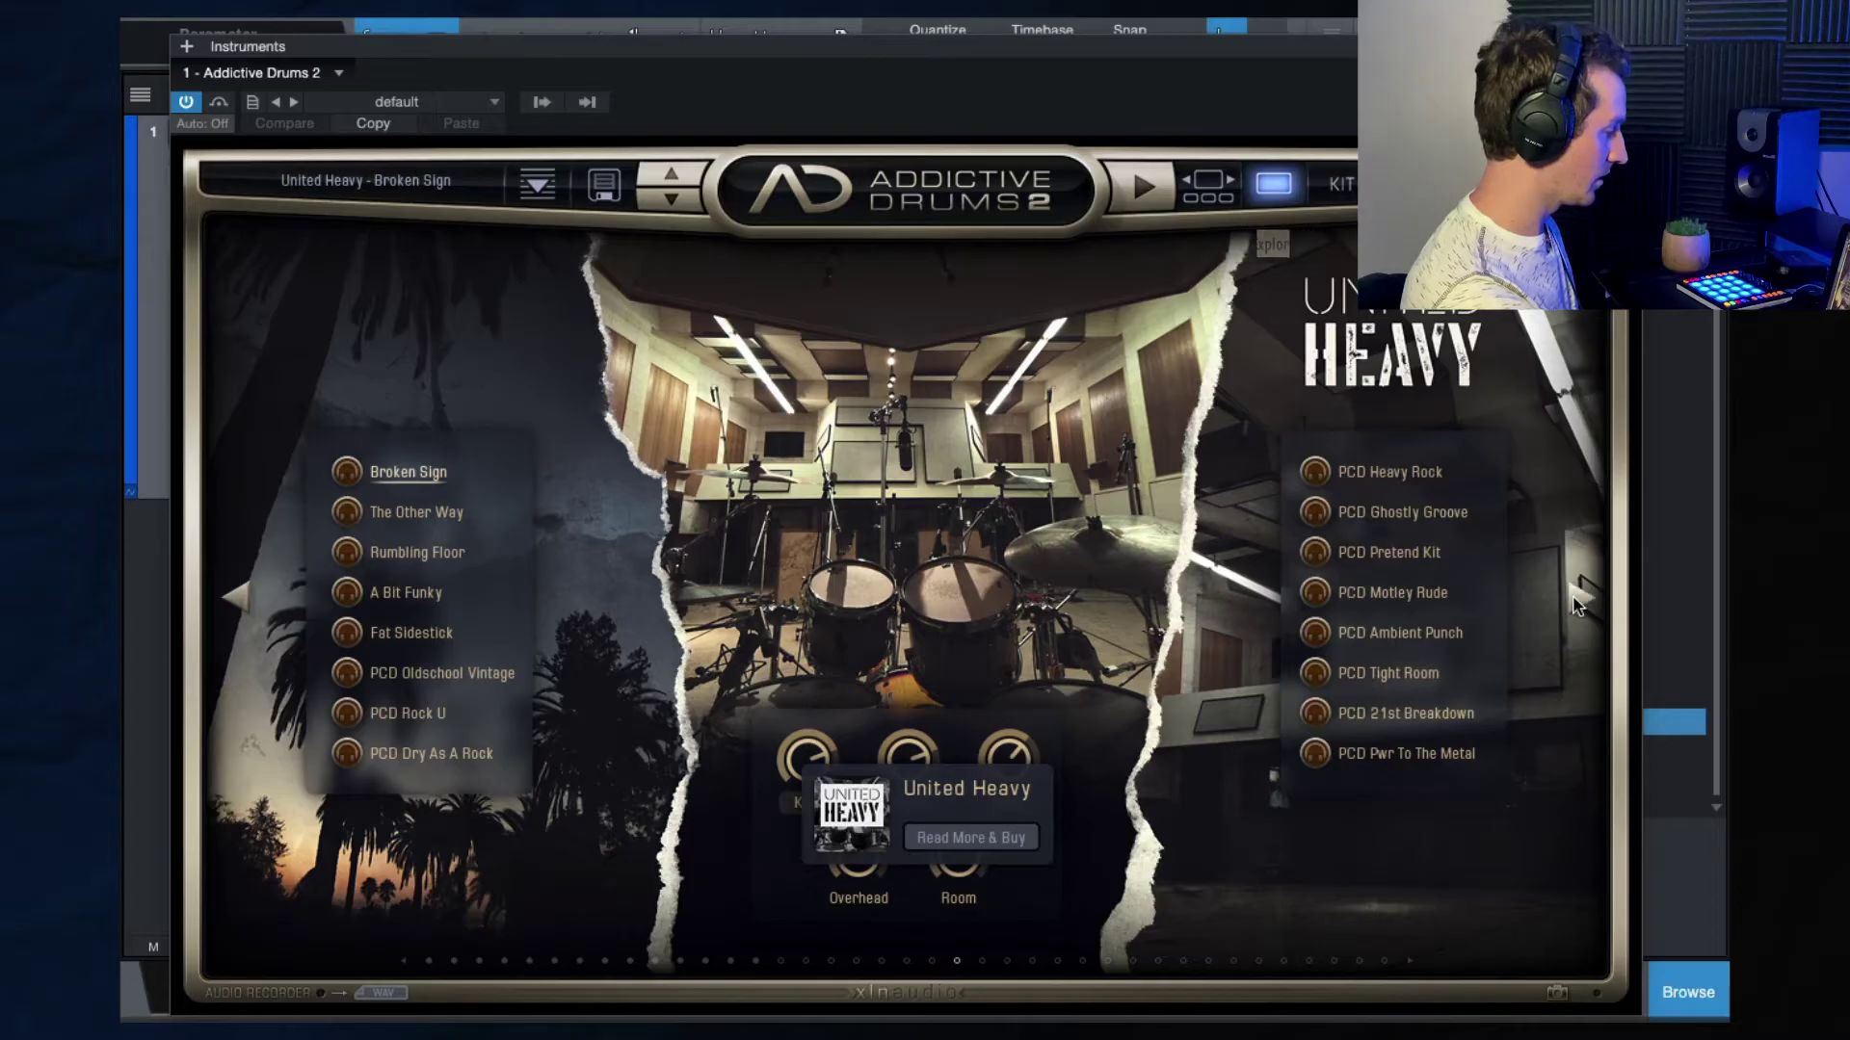
left_click(1576, 597)
left_click(1575, 597)
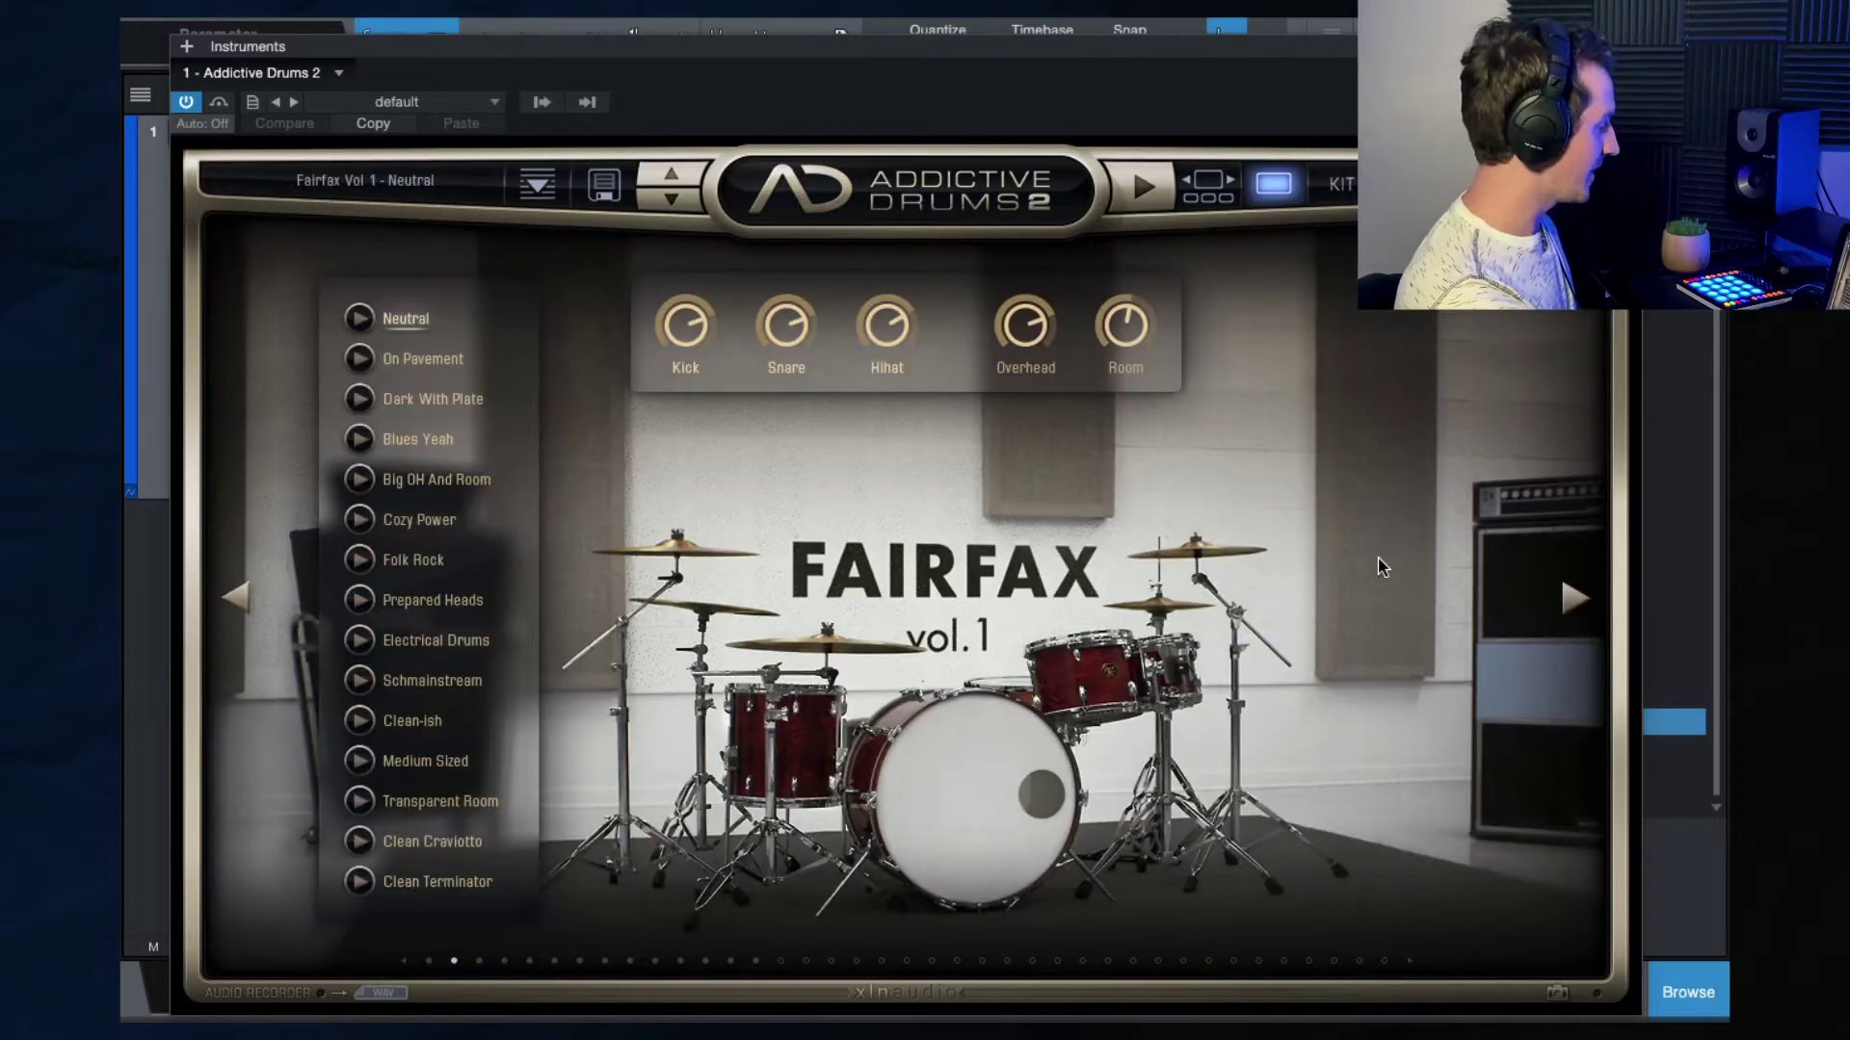
left_click(1341, 193)
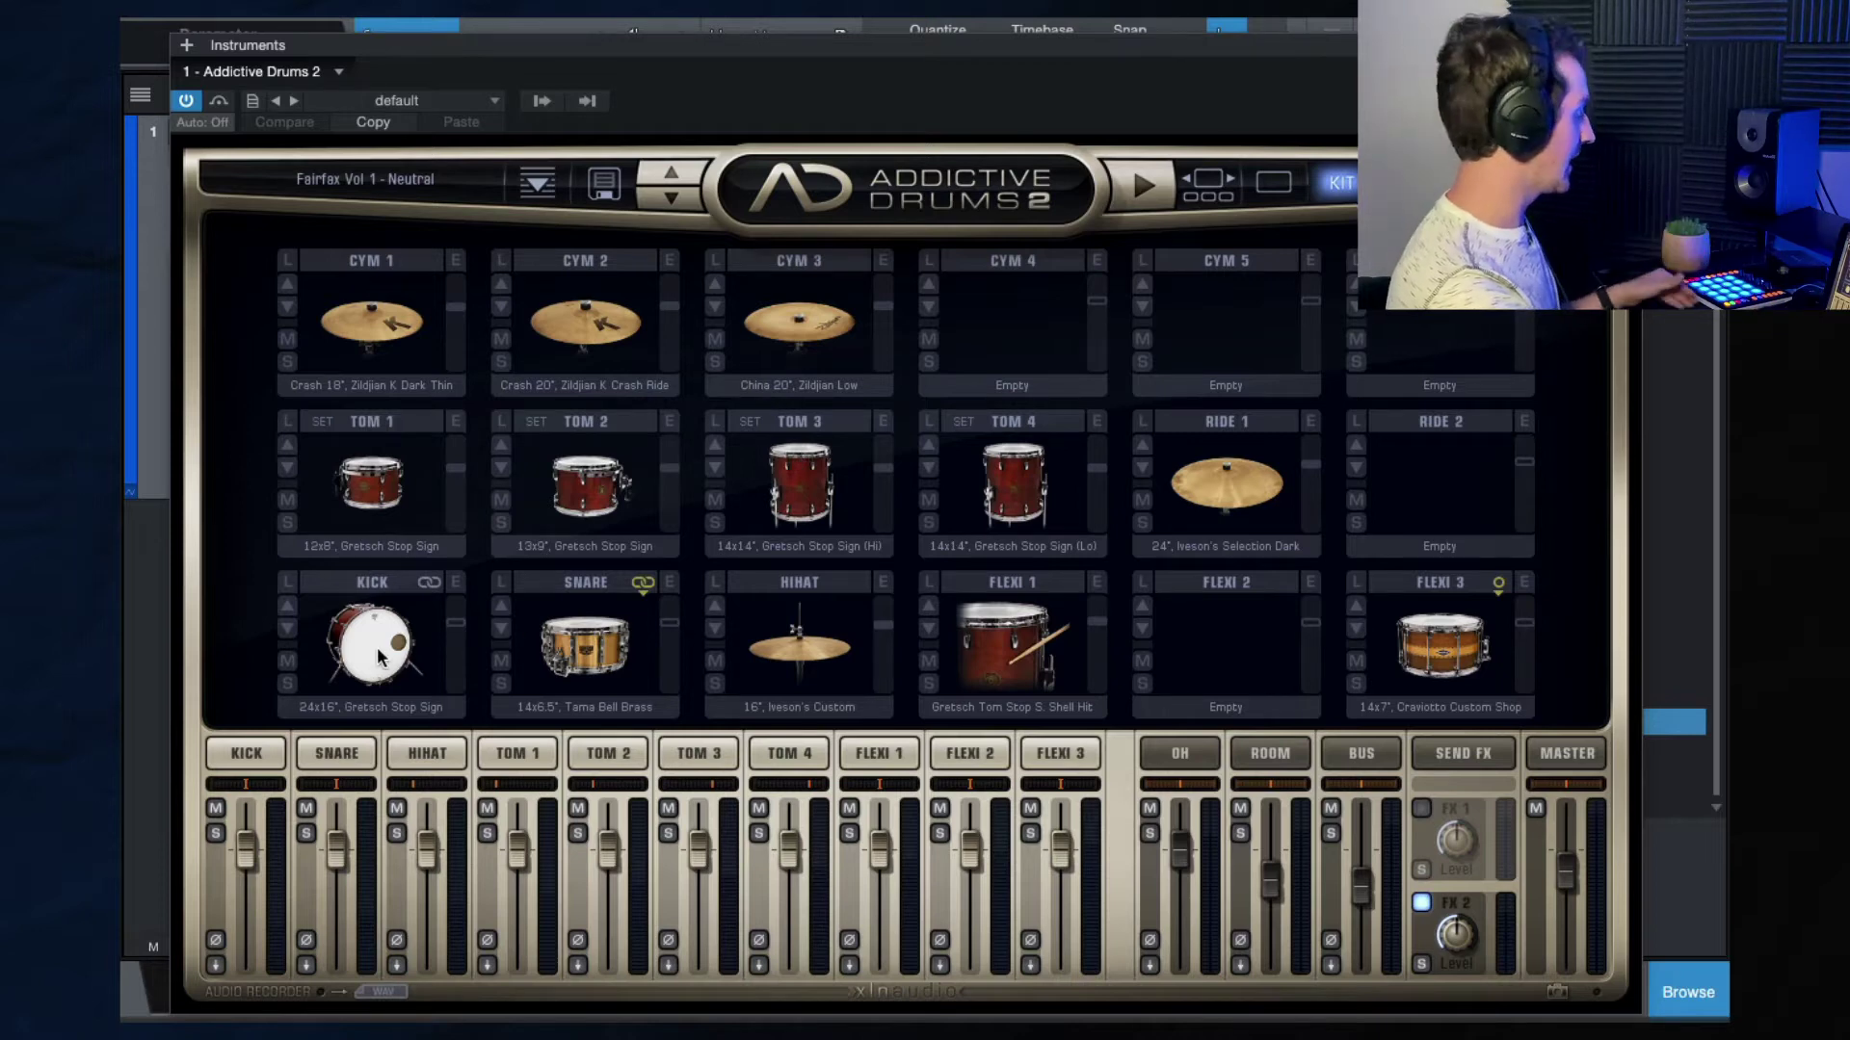
In Preferences > Audio Setup, choose a 256-sample Device Block Size and apply it.
key("super+comma")
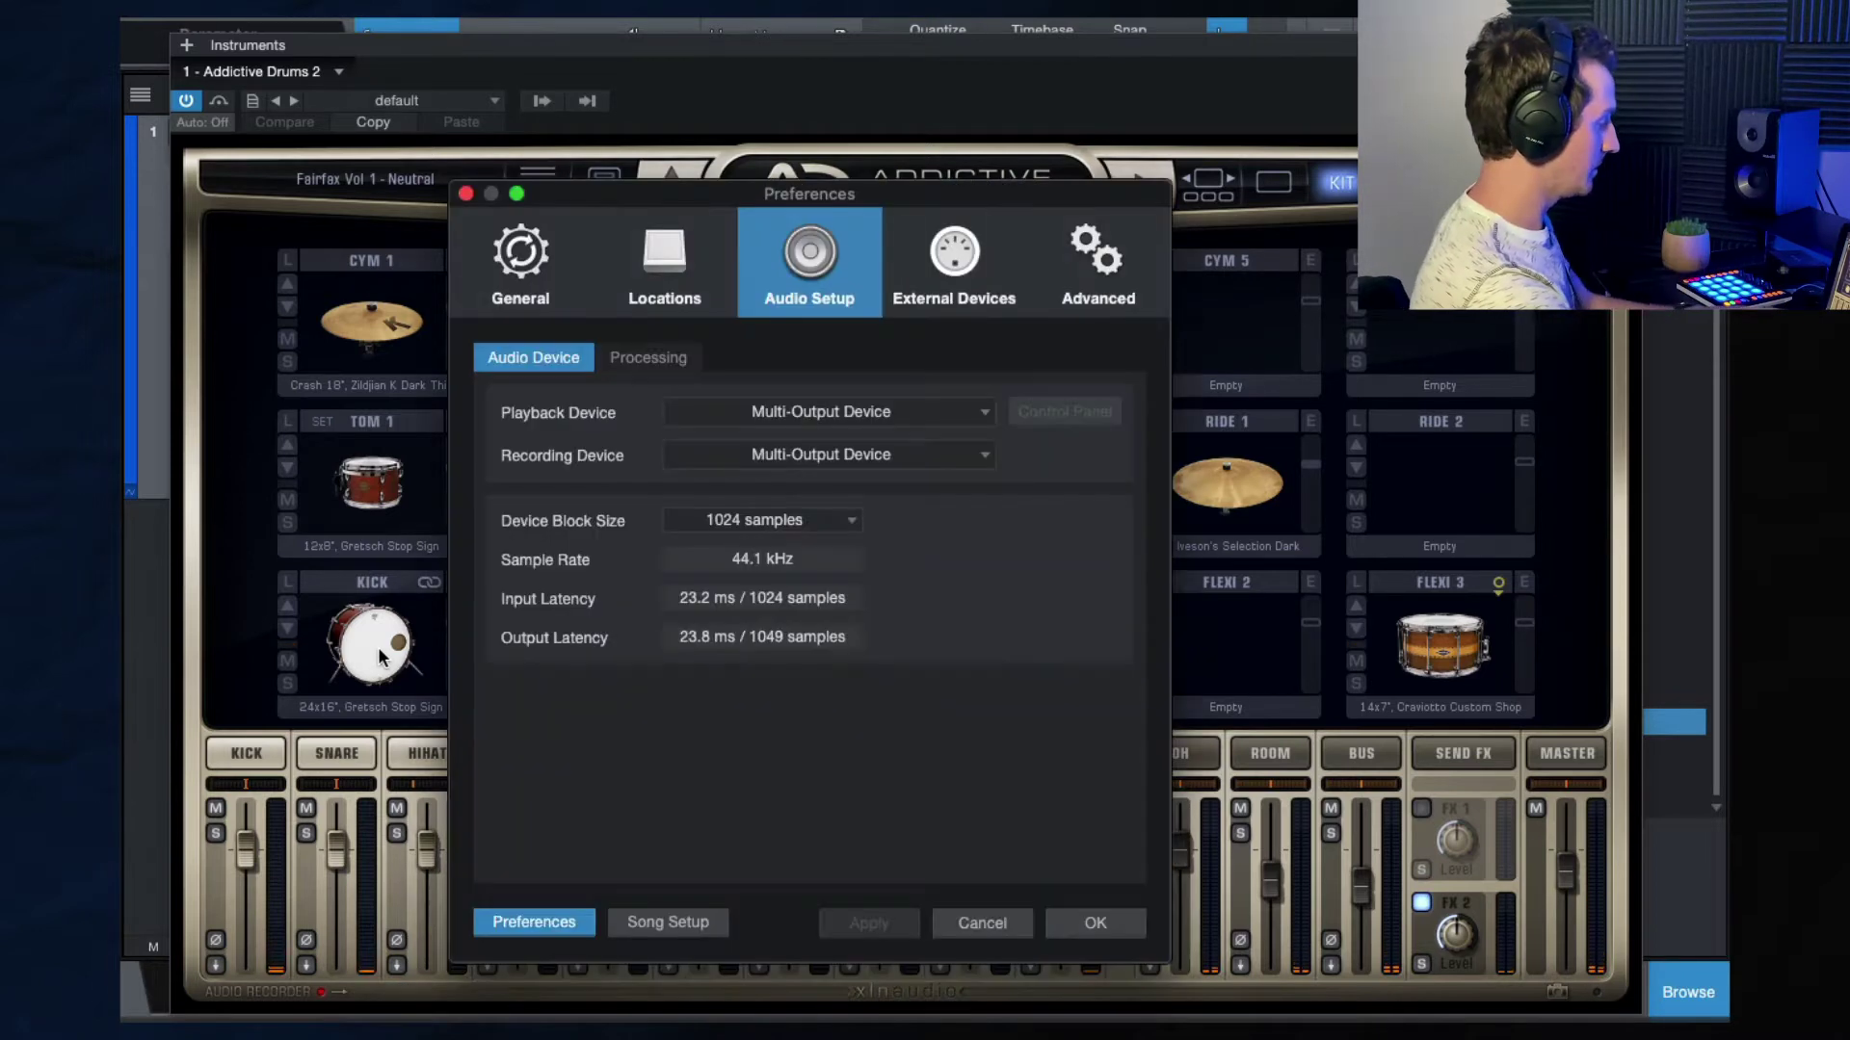
left_click(848, 521)
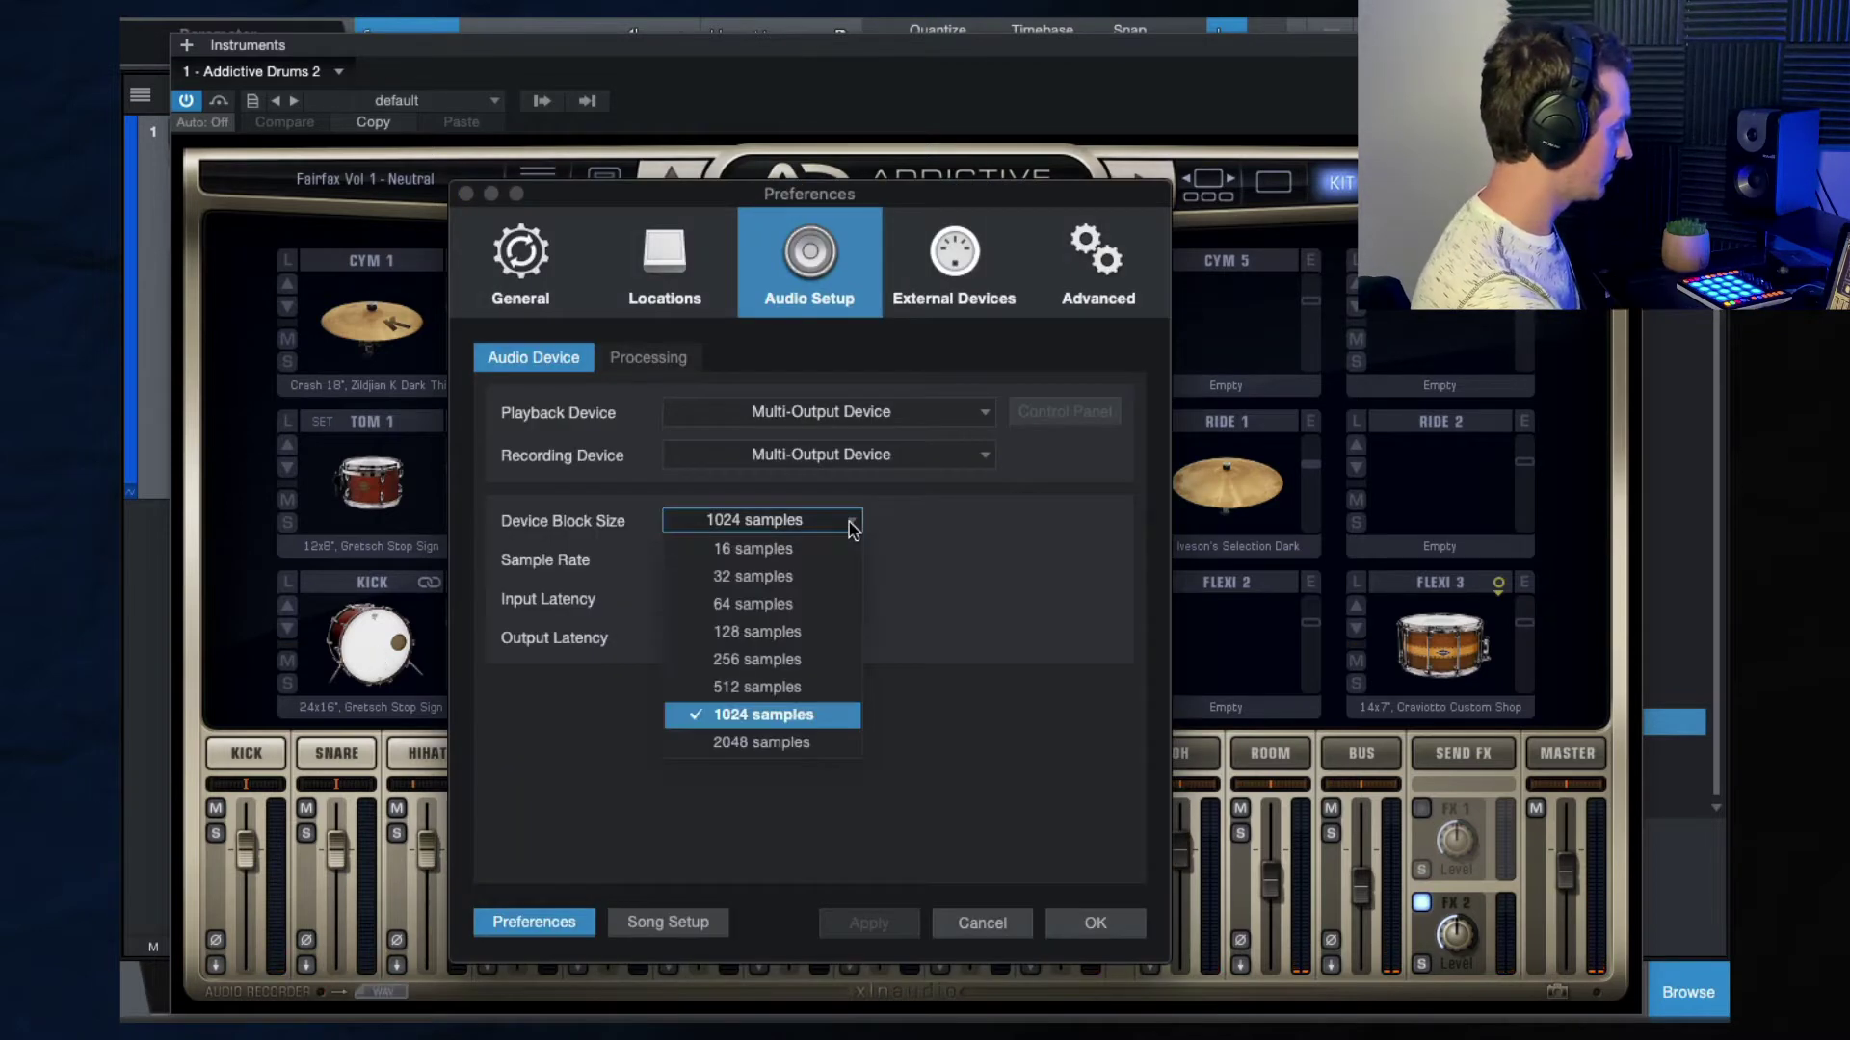
left_click(740, 659)
left_click(1074, 923)
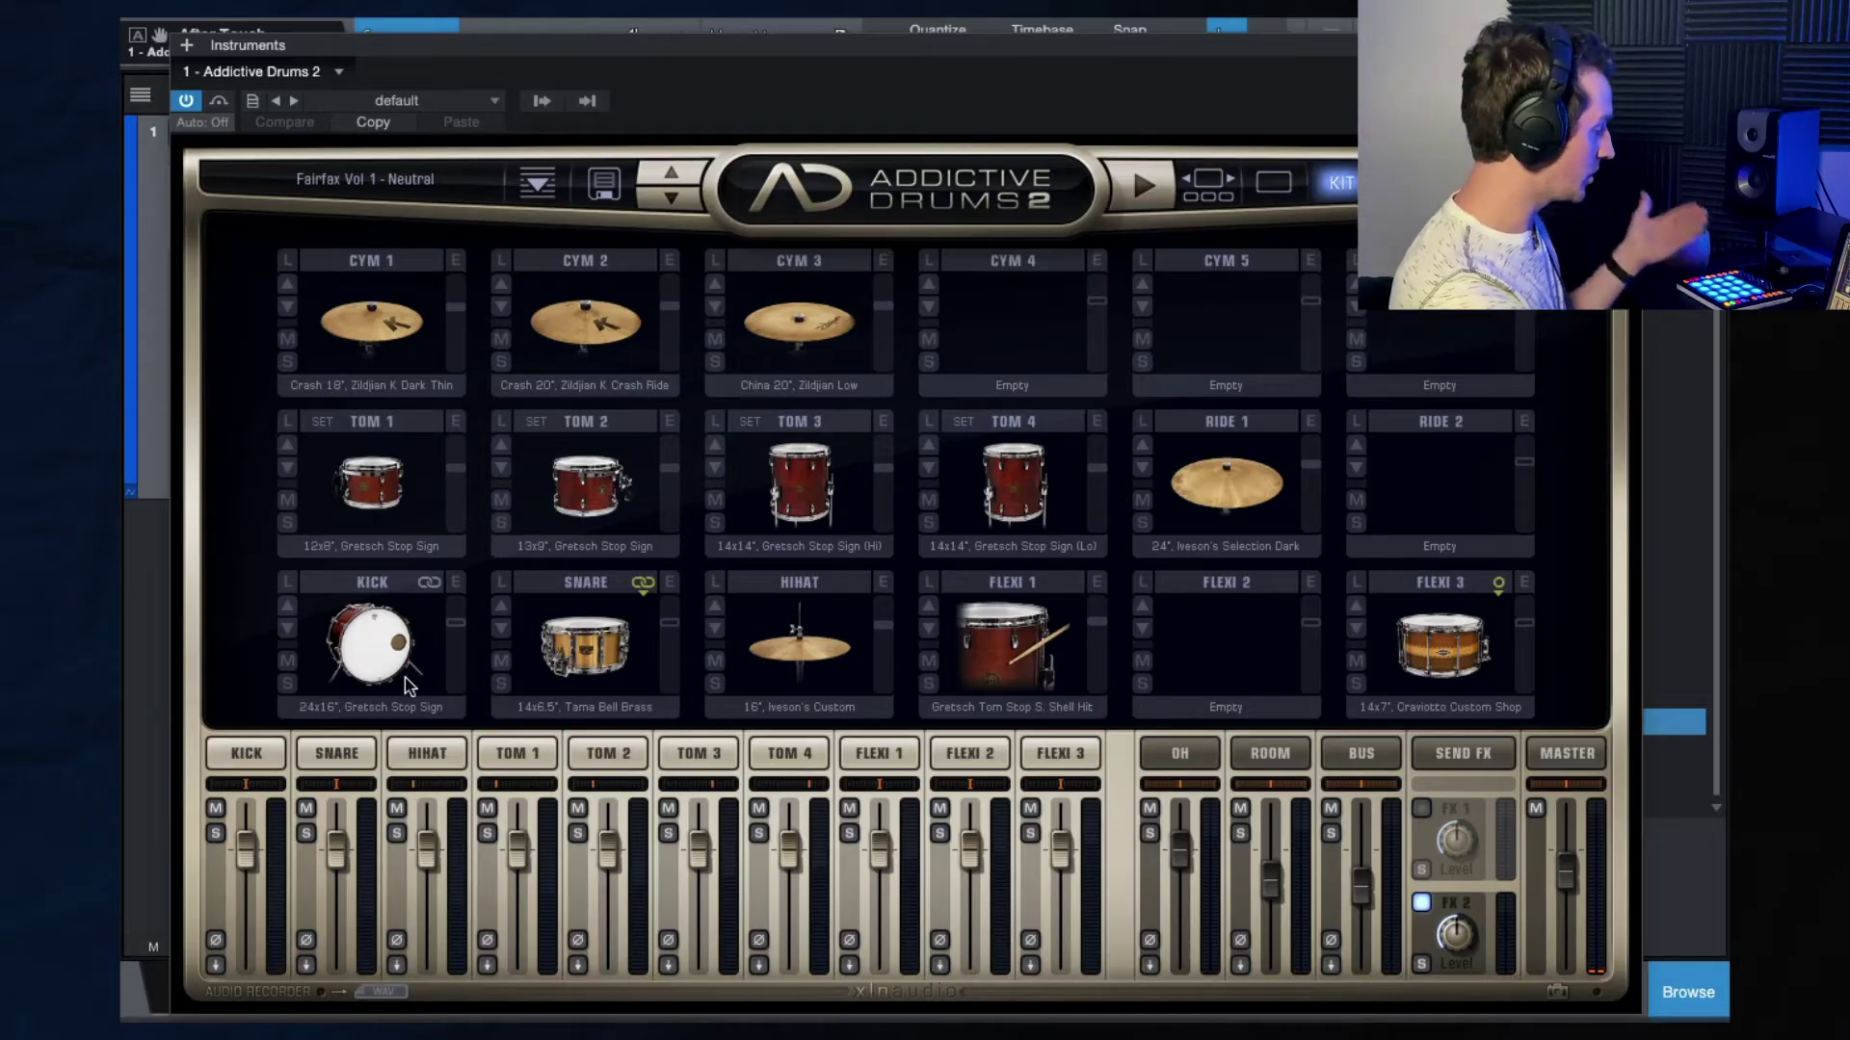
Swap the kick via Gretsch Round Badge and Leedy & Ludwig to the 22x16" Ludwig Vistalite (SGS).
left_click(376, 707)
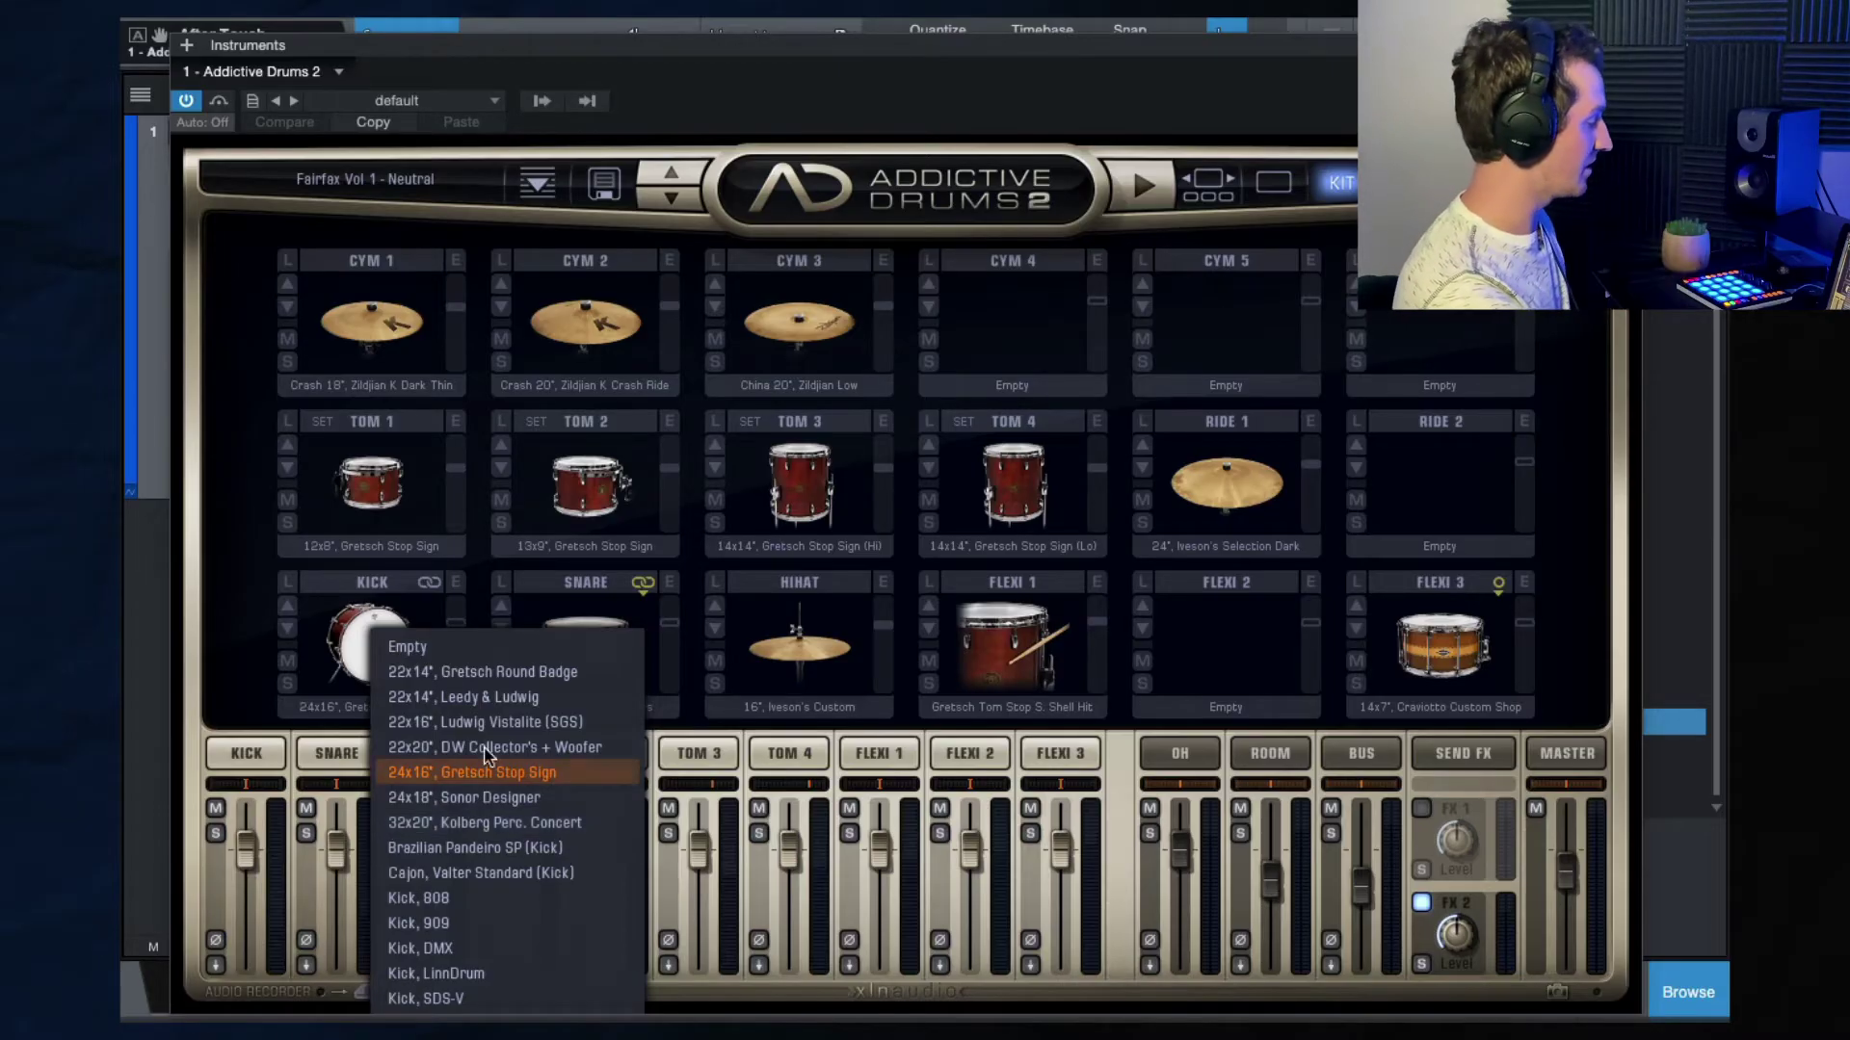
left_click(465, 673)
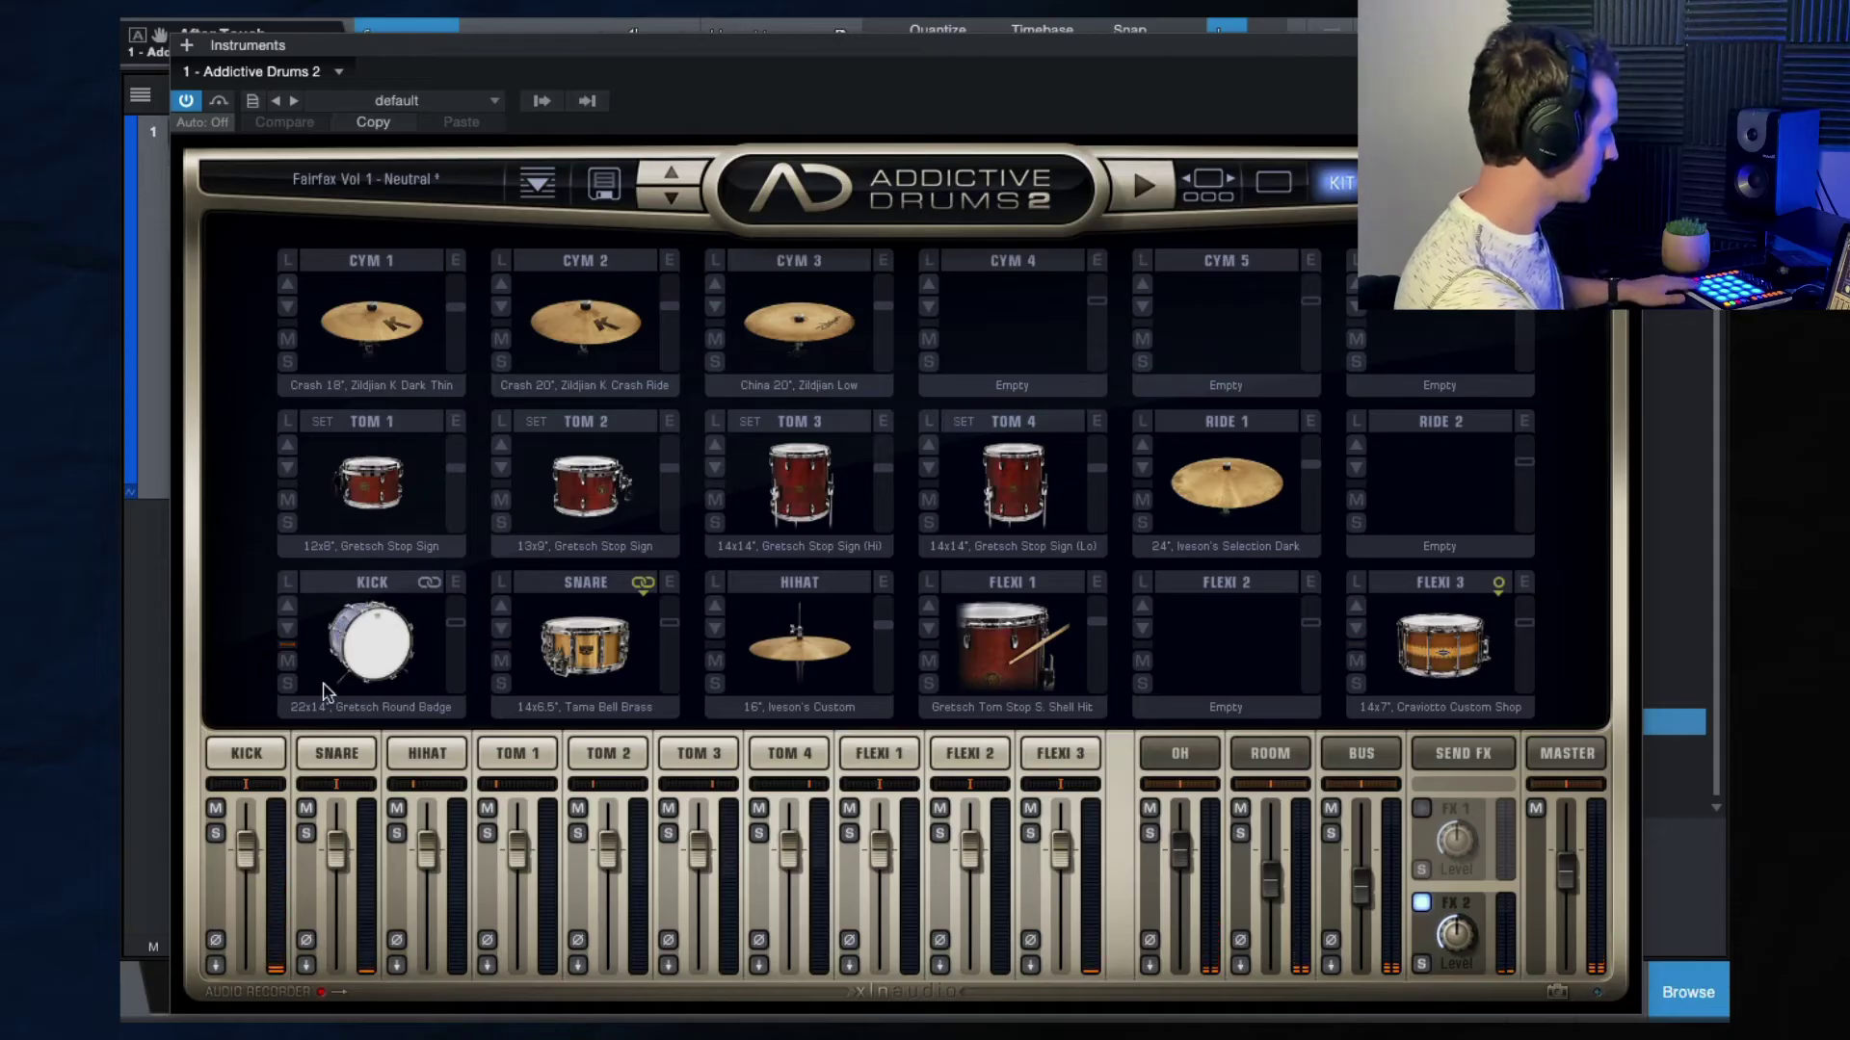
left_click(287, 631)
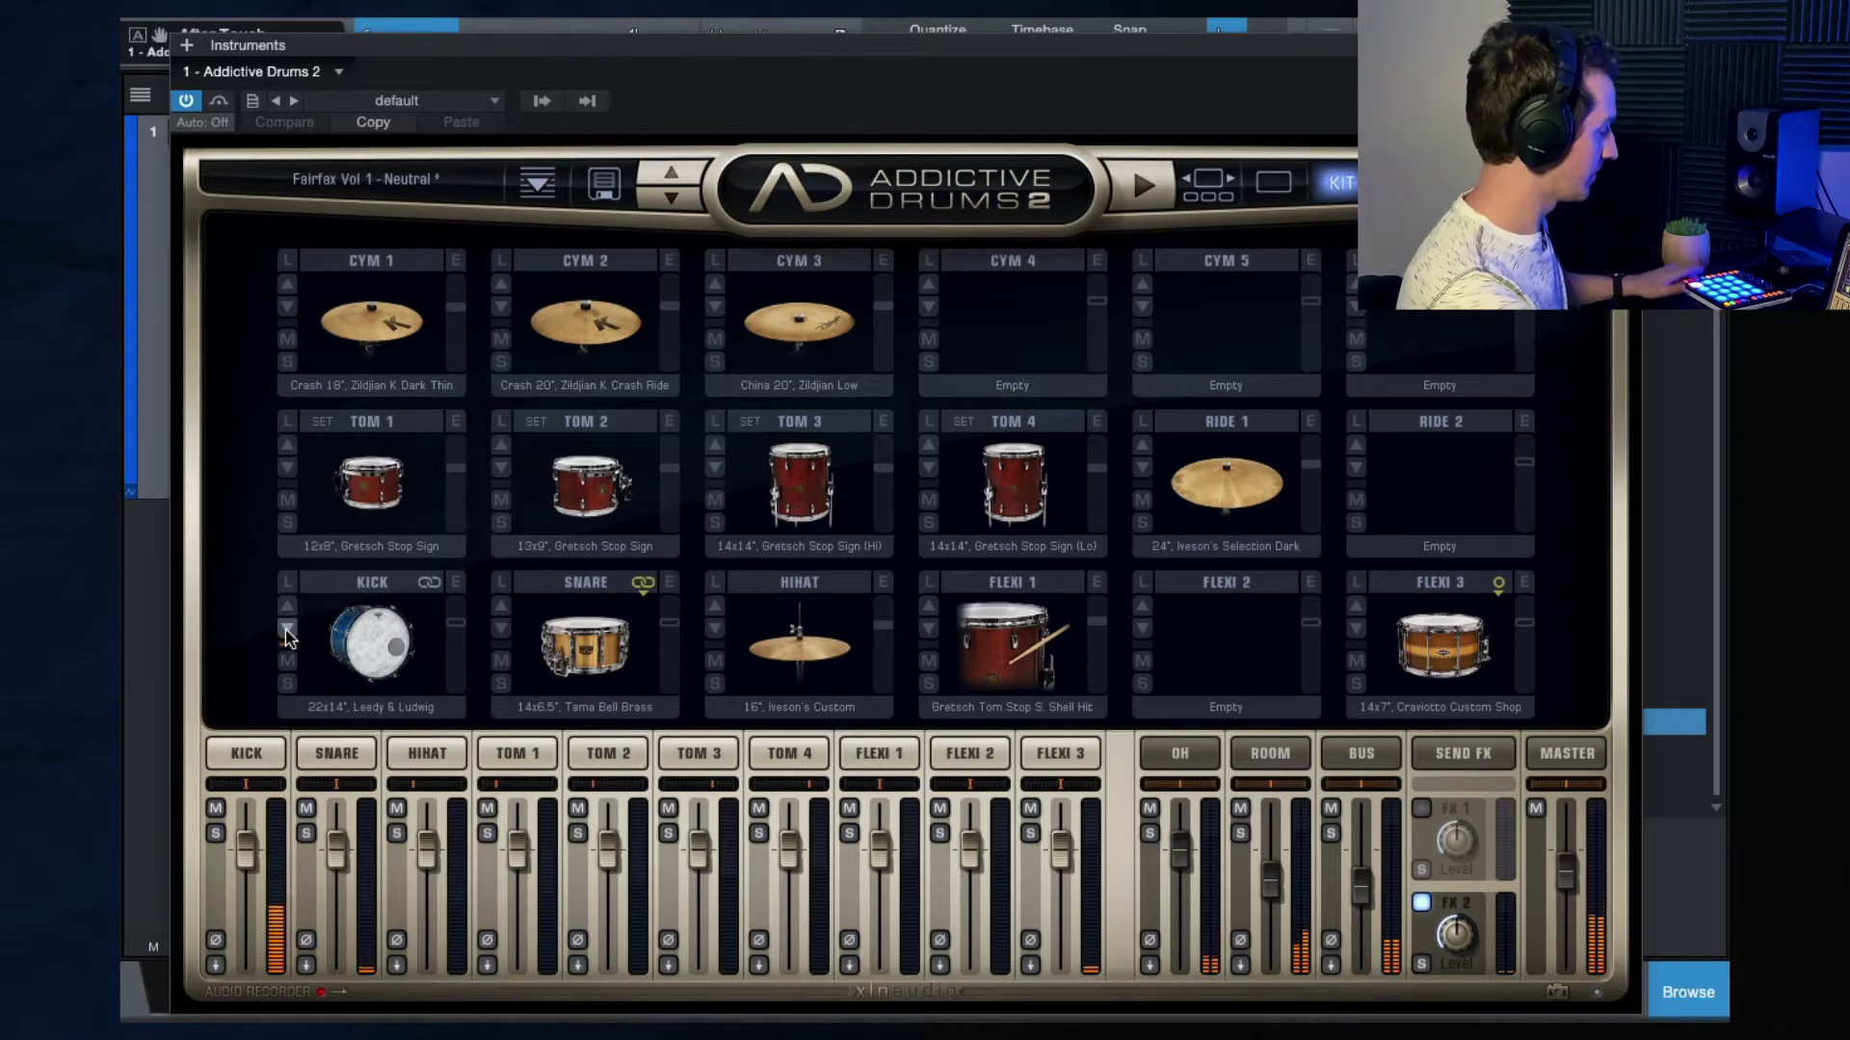
left_click(287, 632)
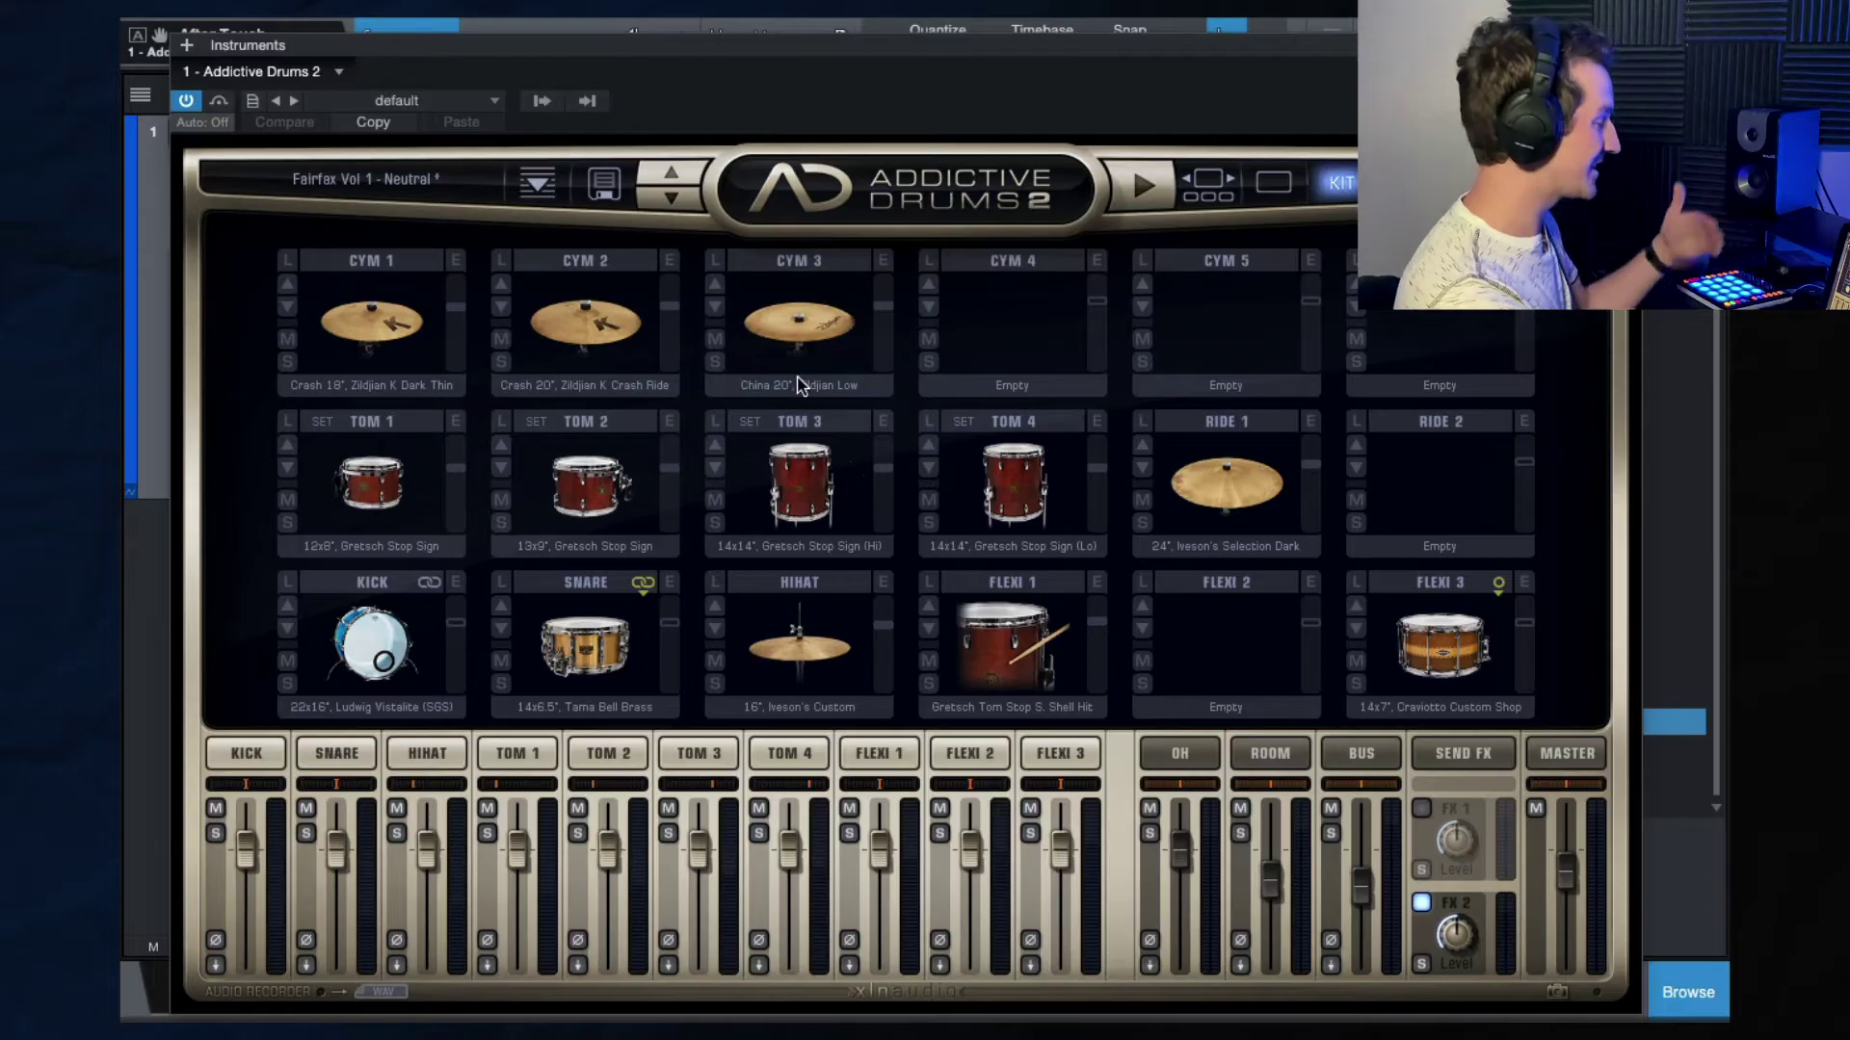
Browse drum choices for the empty FLEXI 2 slot and close without picking one.
left_click(1225, 709)
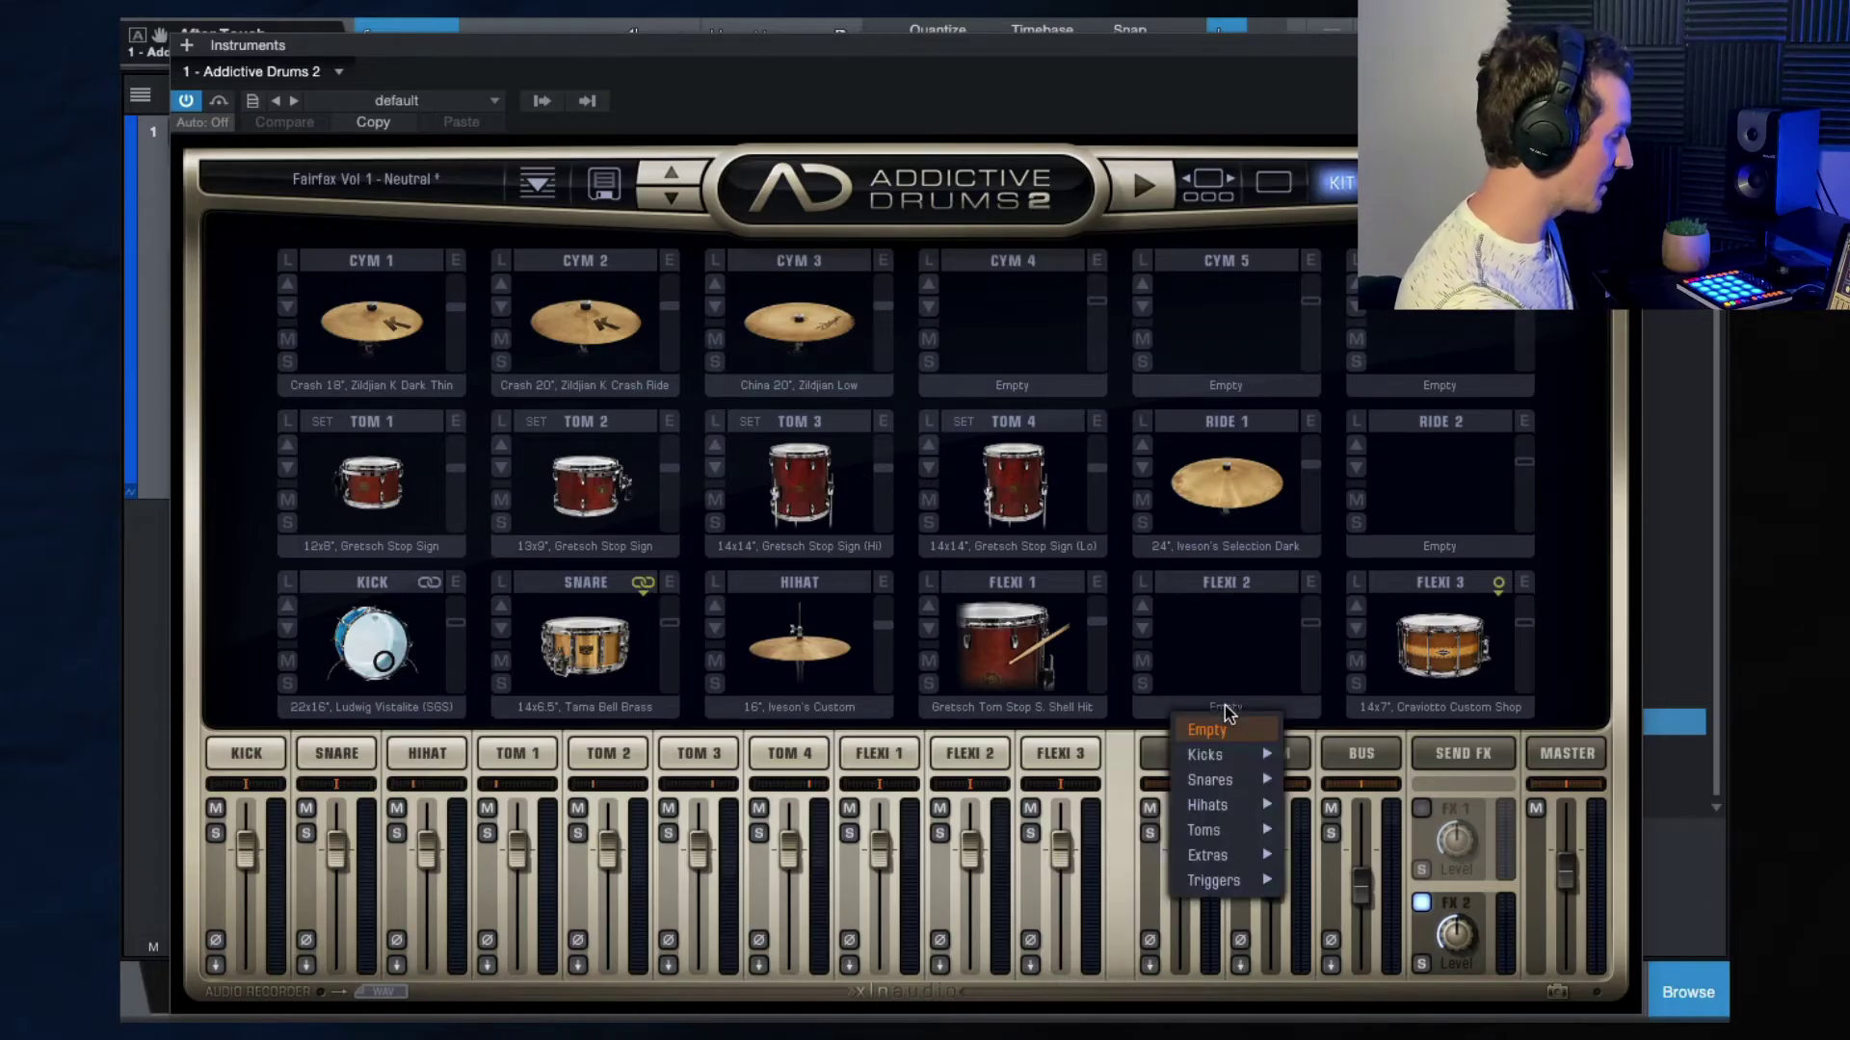
mouse_move(1231, 767)
mouse_move(1234, 857)
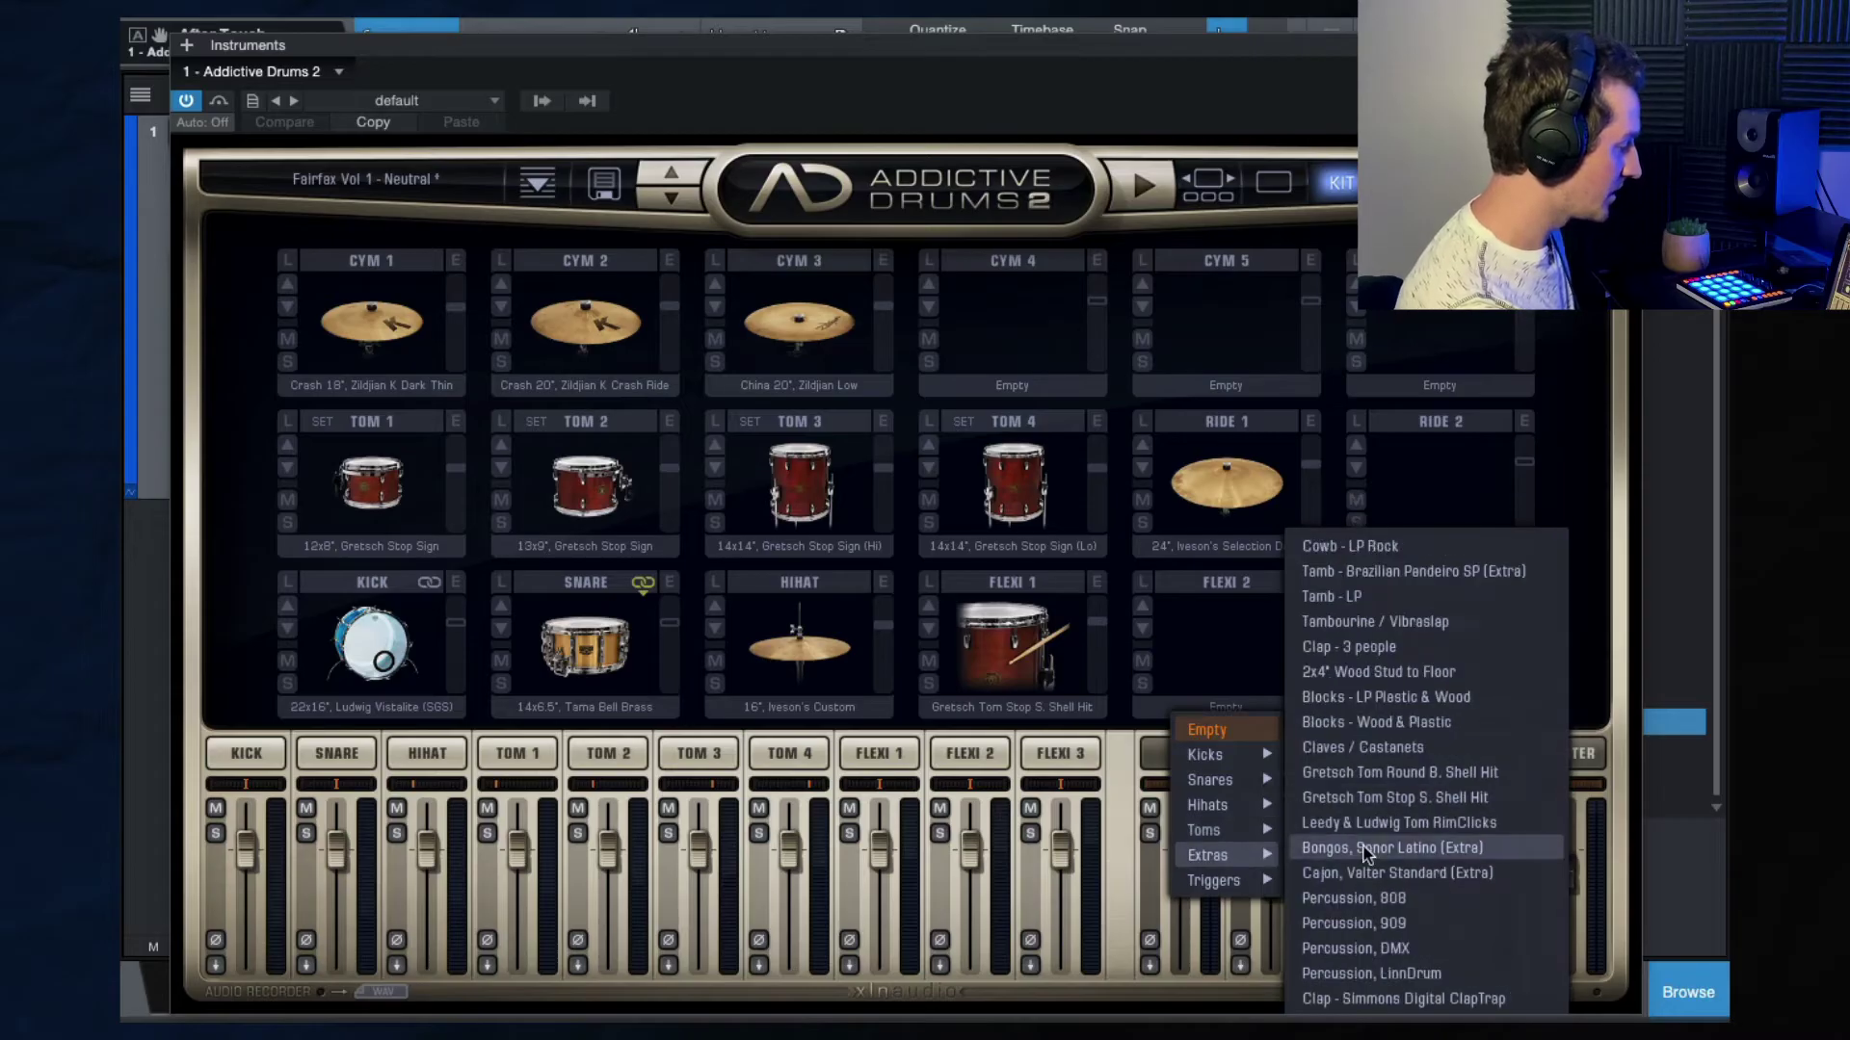
left_click(1339, 359)
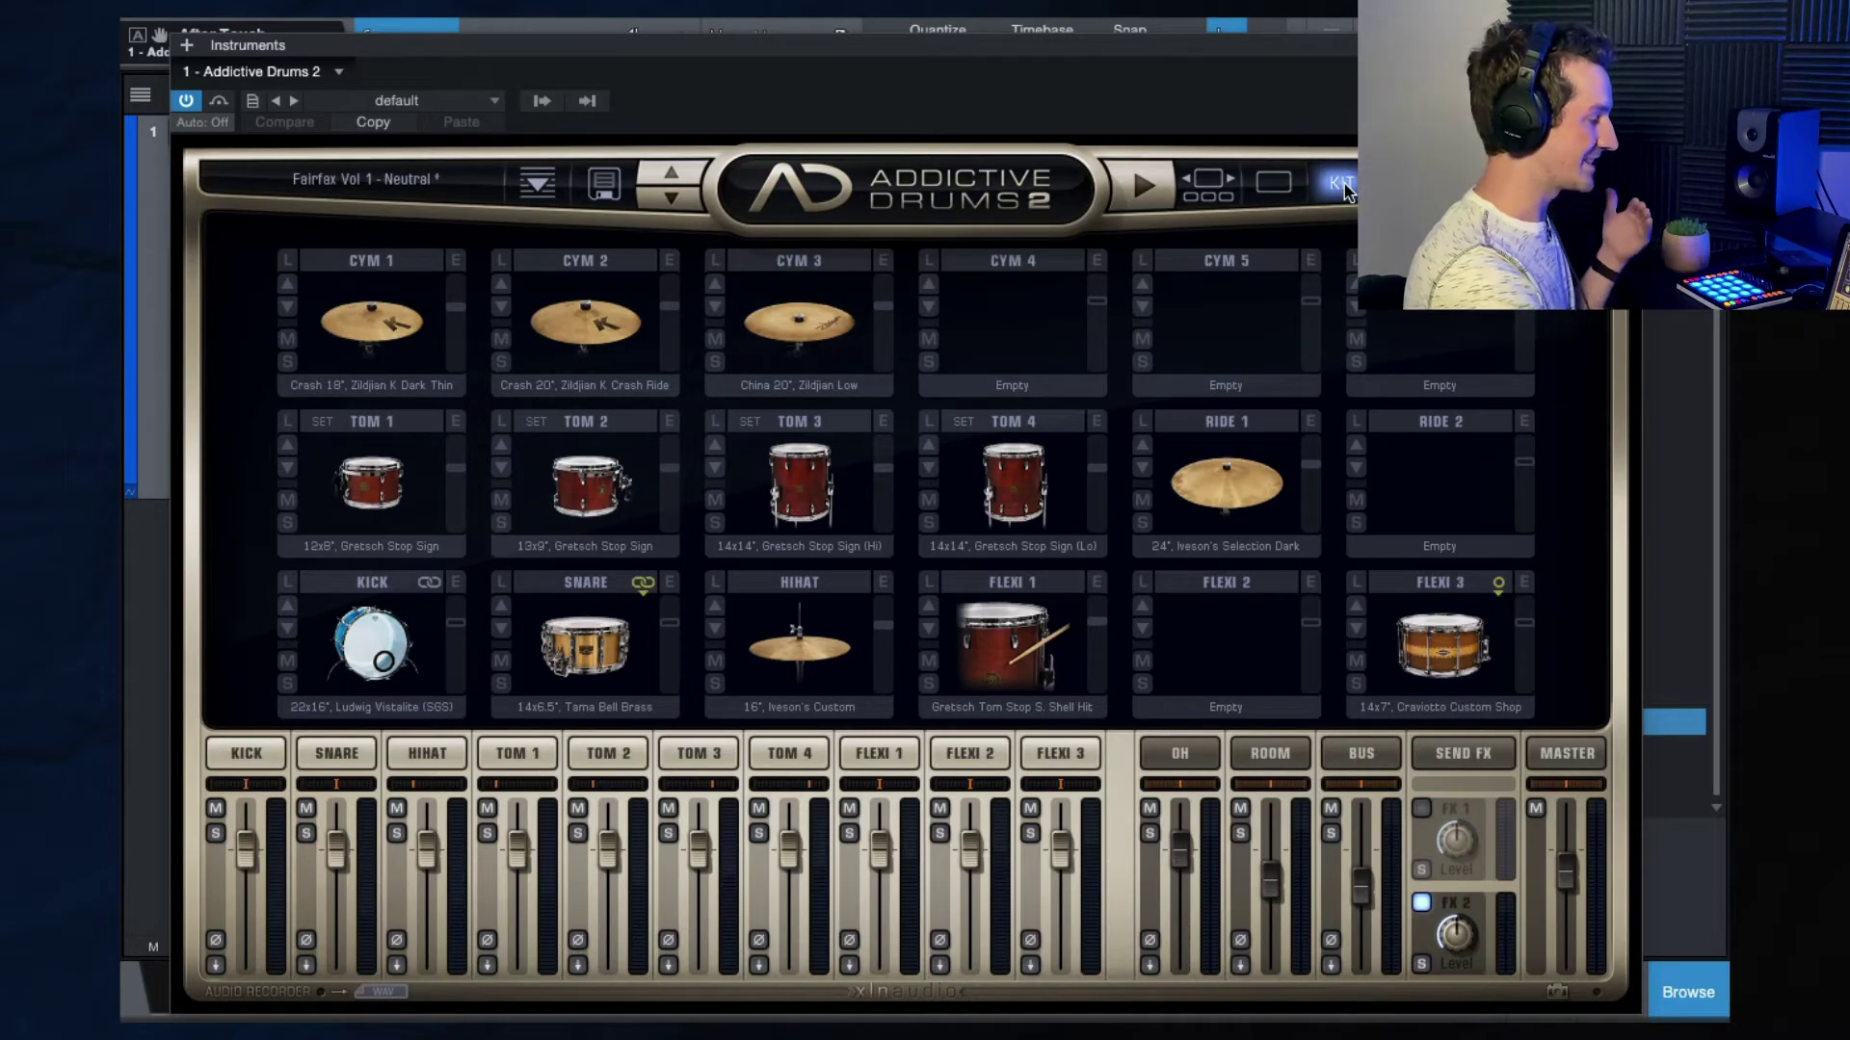
Replace Fairfax Vol 1 - Neutral with Reel Machines - 80s Linndrum, then play its kick and snare.
left_click(374, 176)
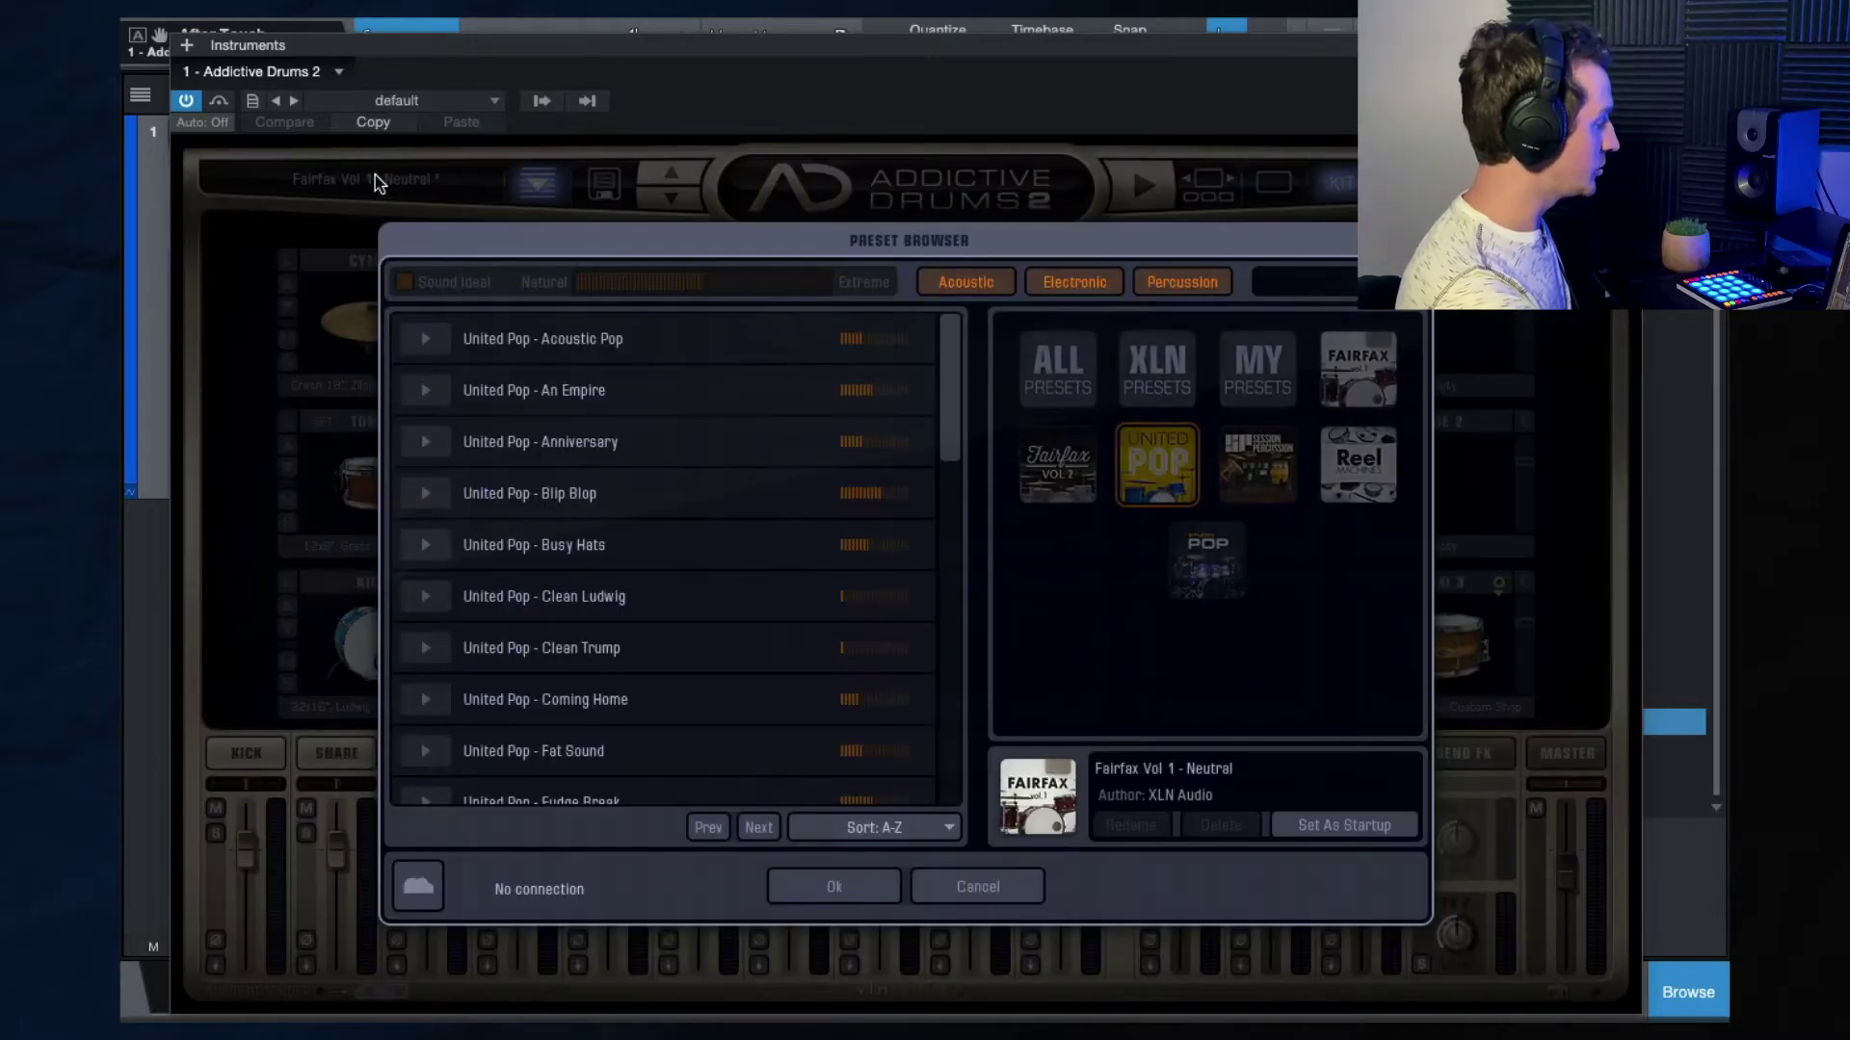
left_click(1257, 472)
left_click(1341, 473)
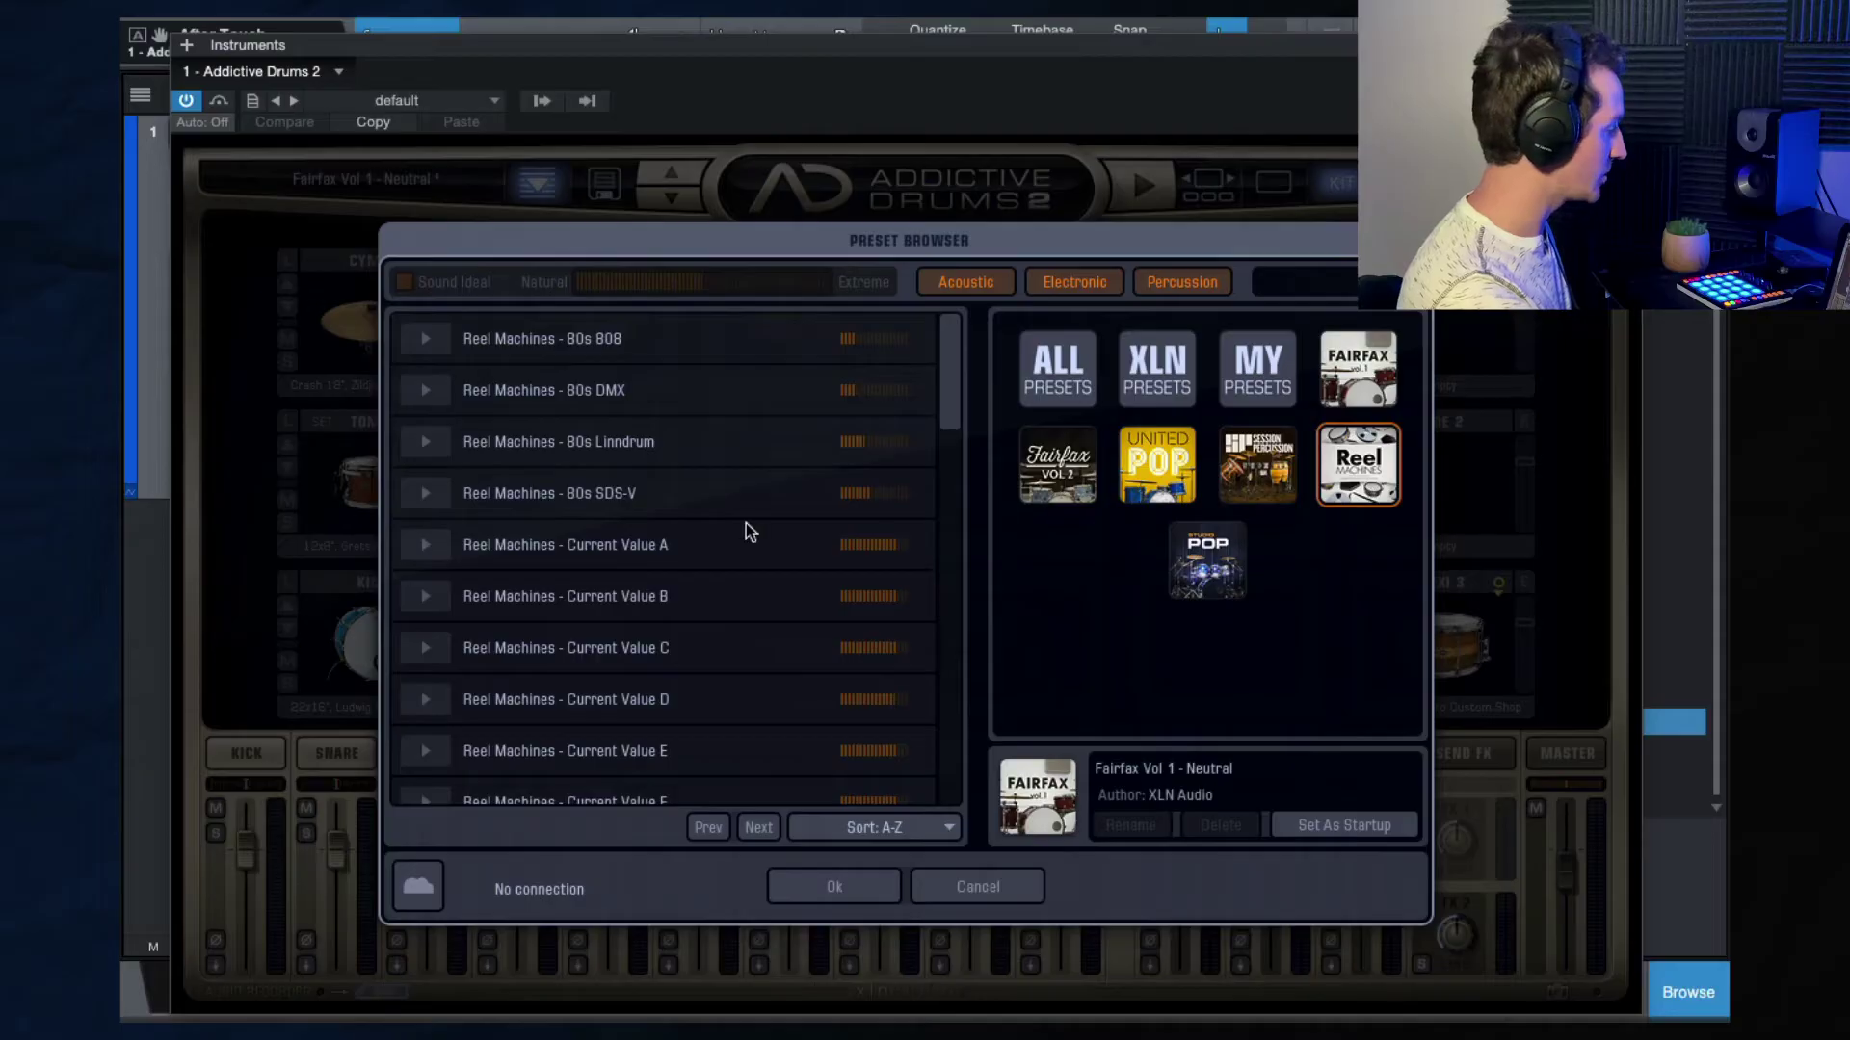
left_click(603, 390)
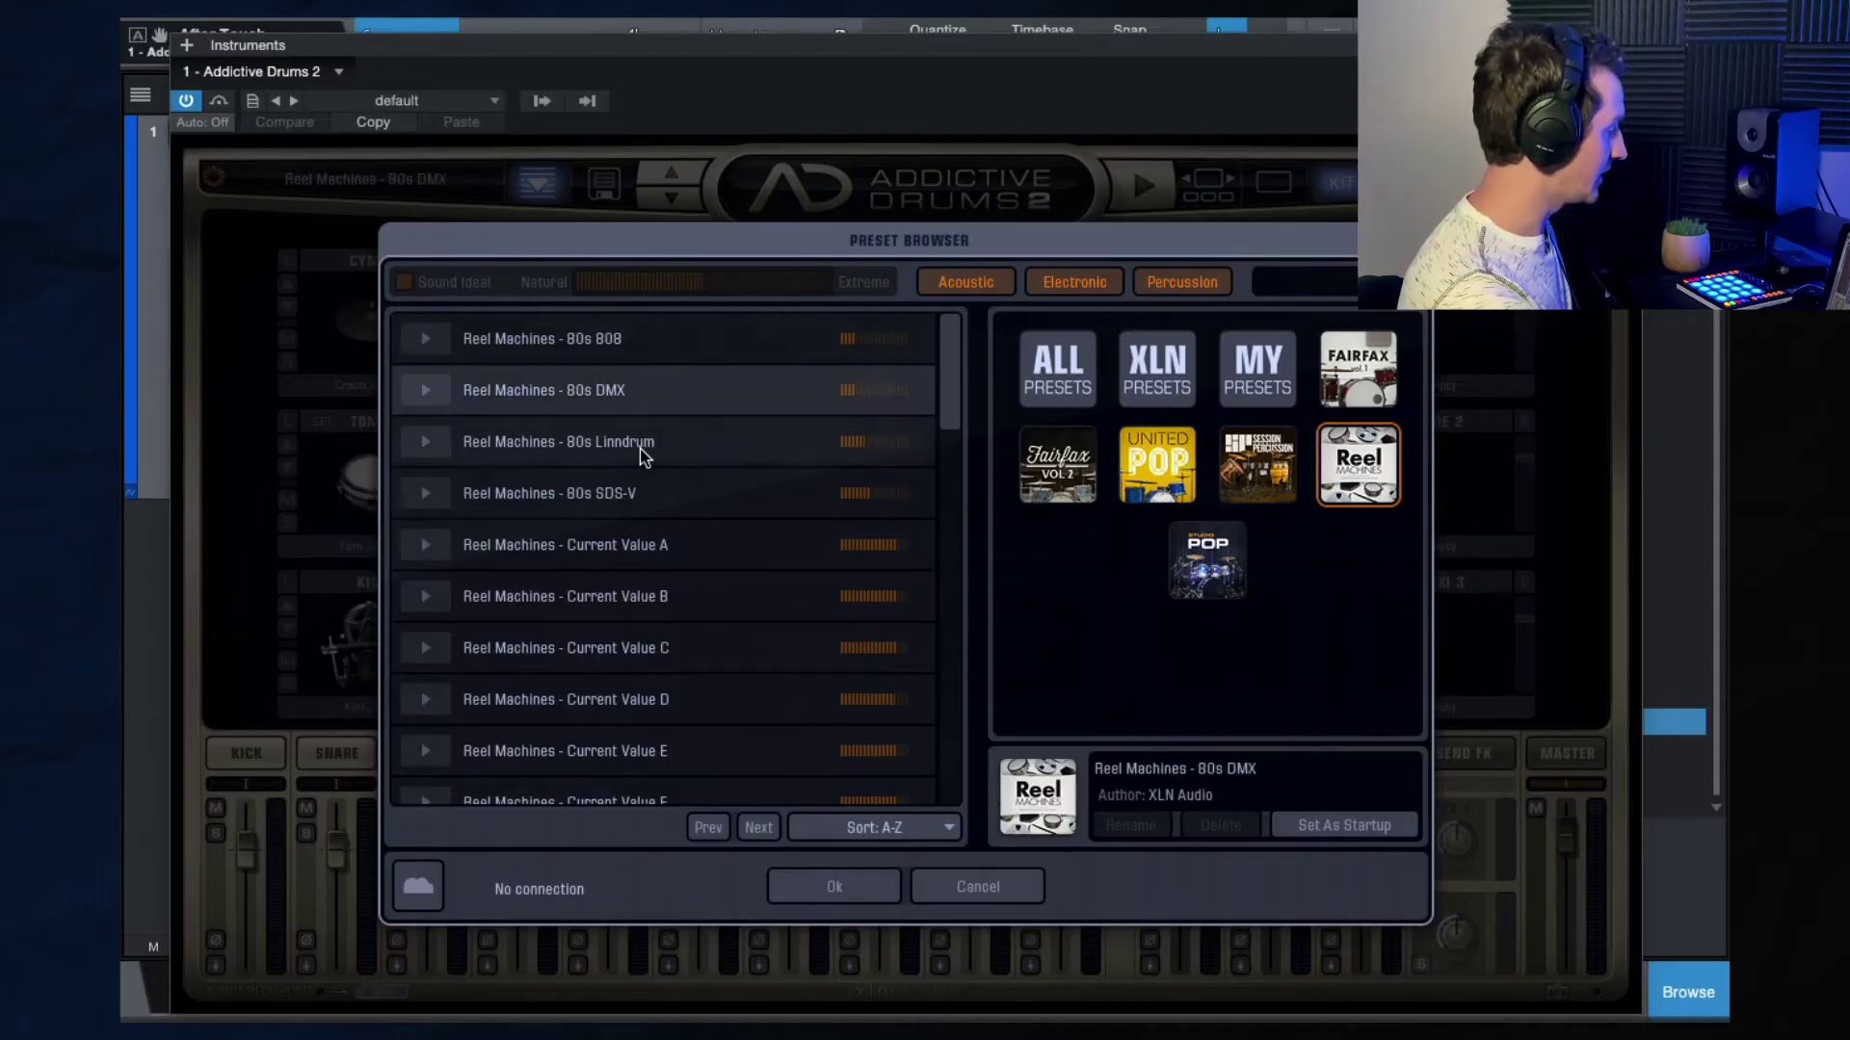
left_click(638, 444)
left_click(825, 891)
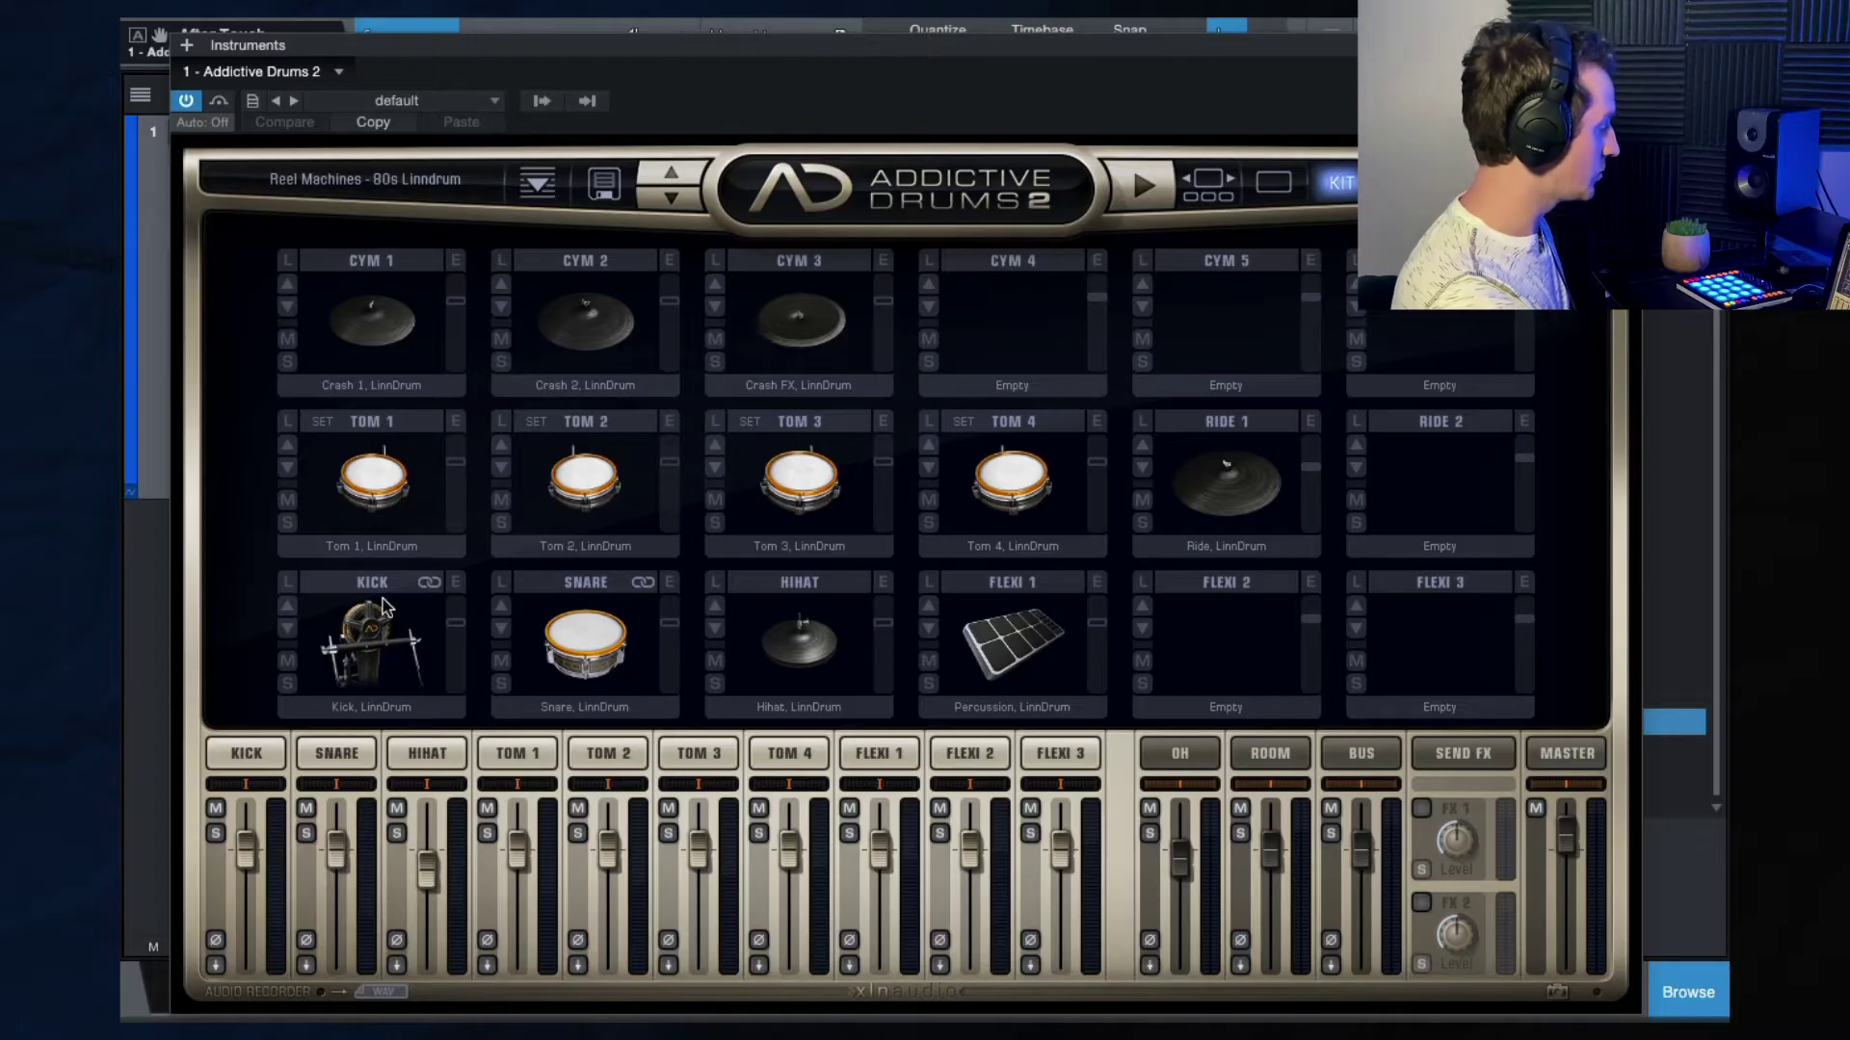
left_click(376, 653)
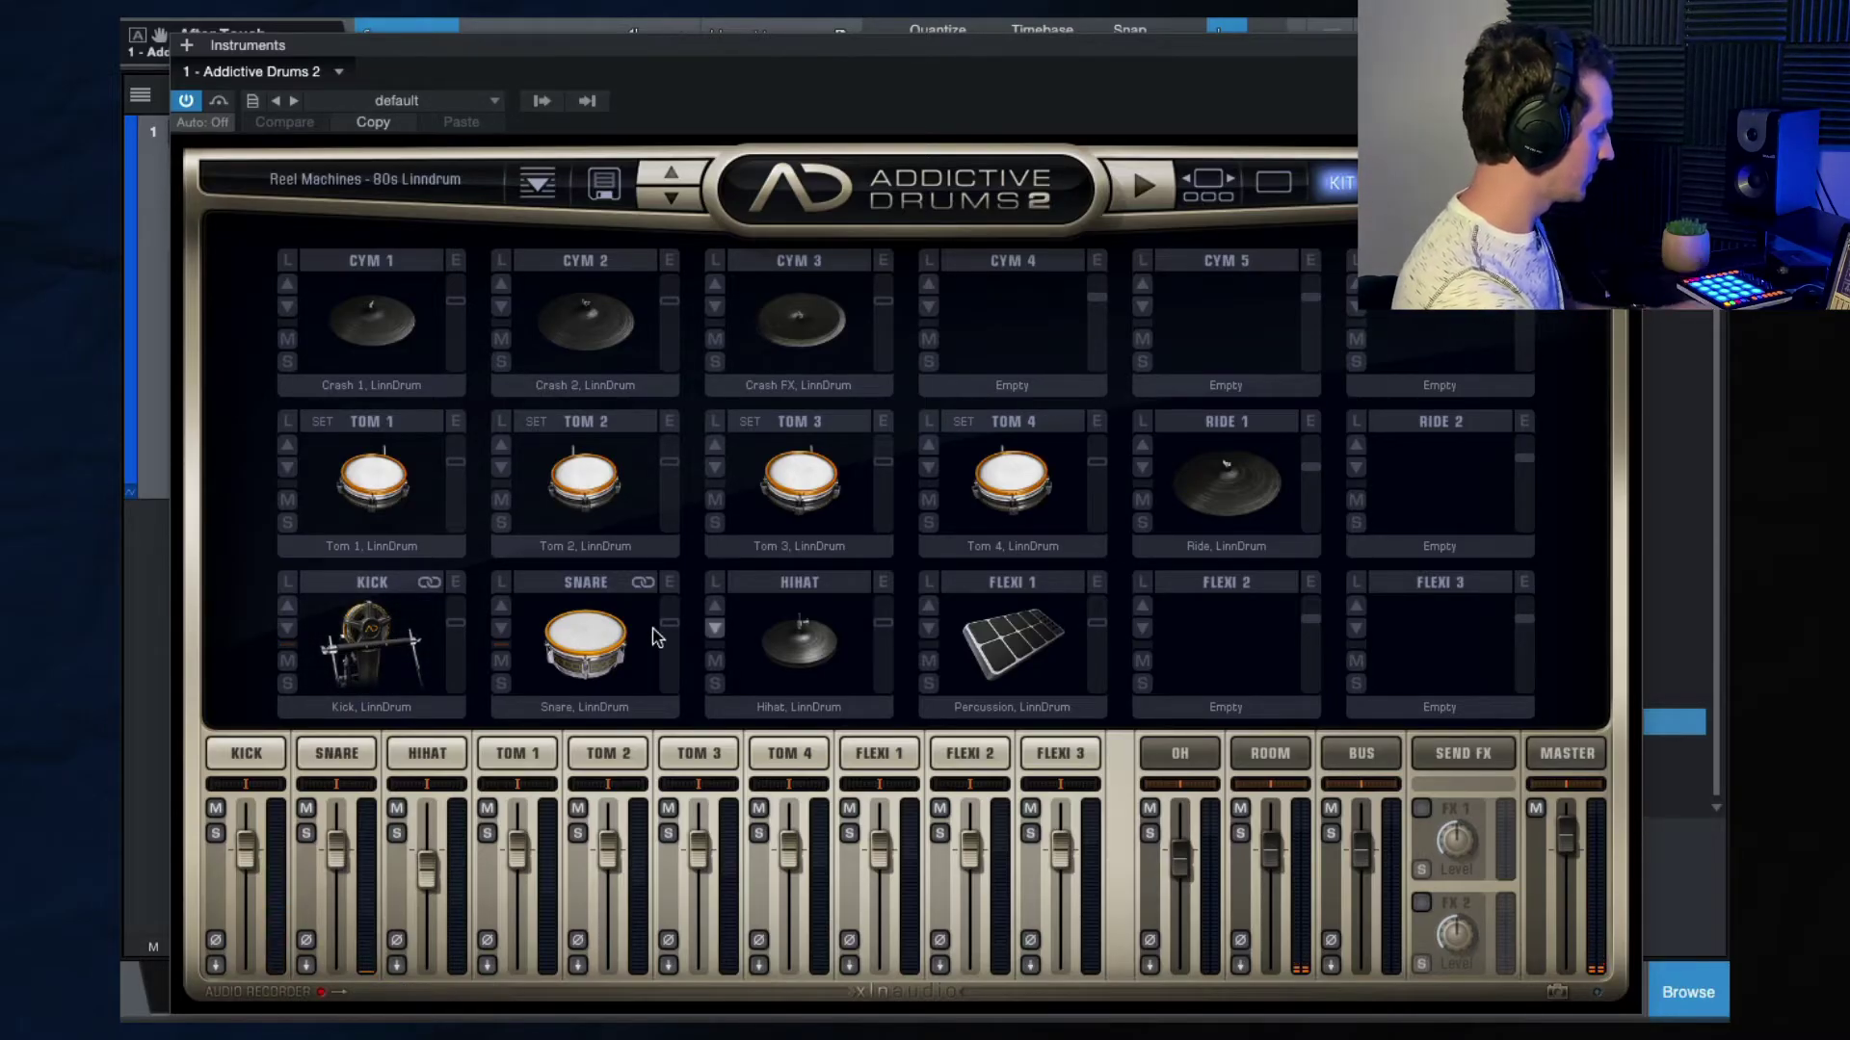
left_click(597, 648)
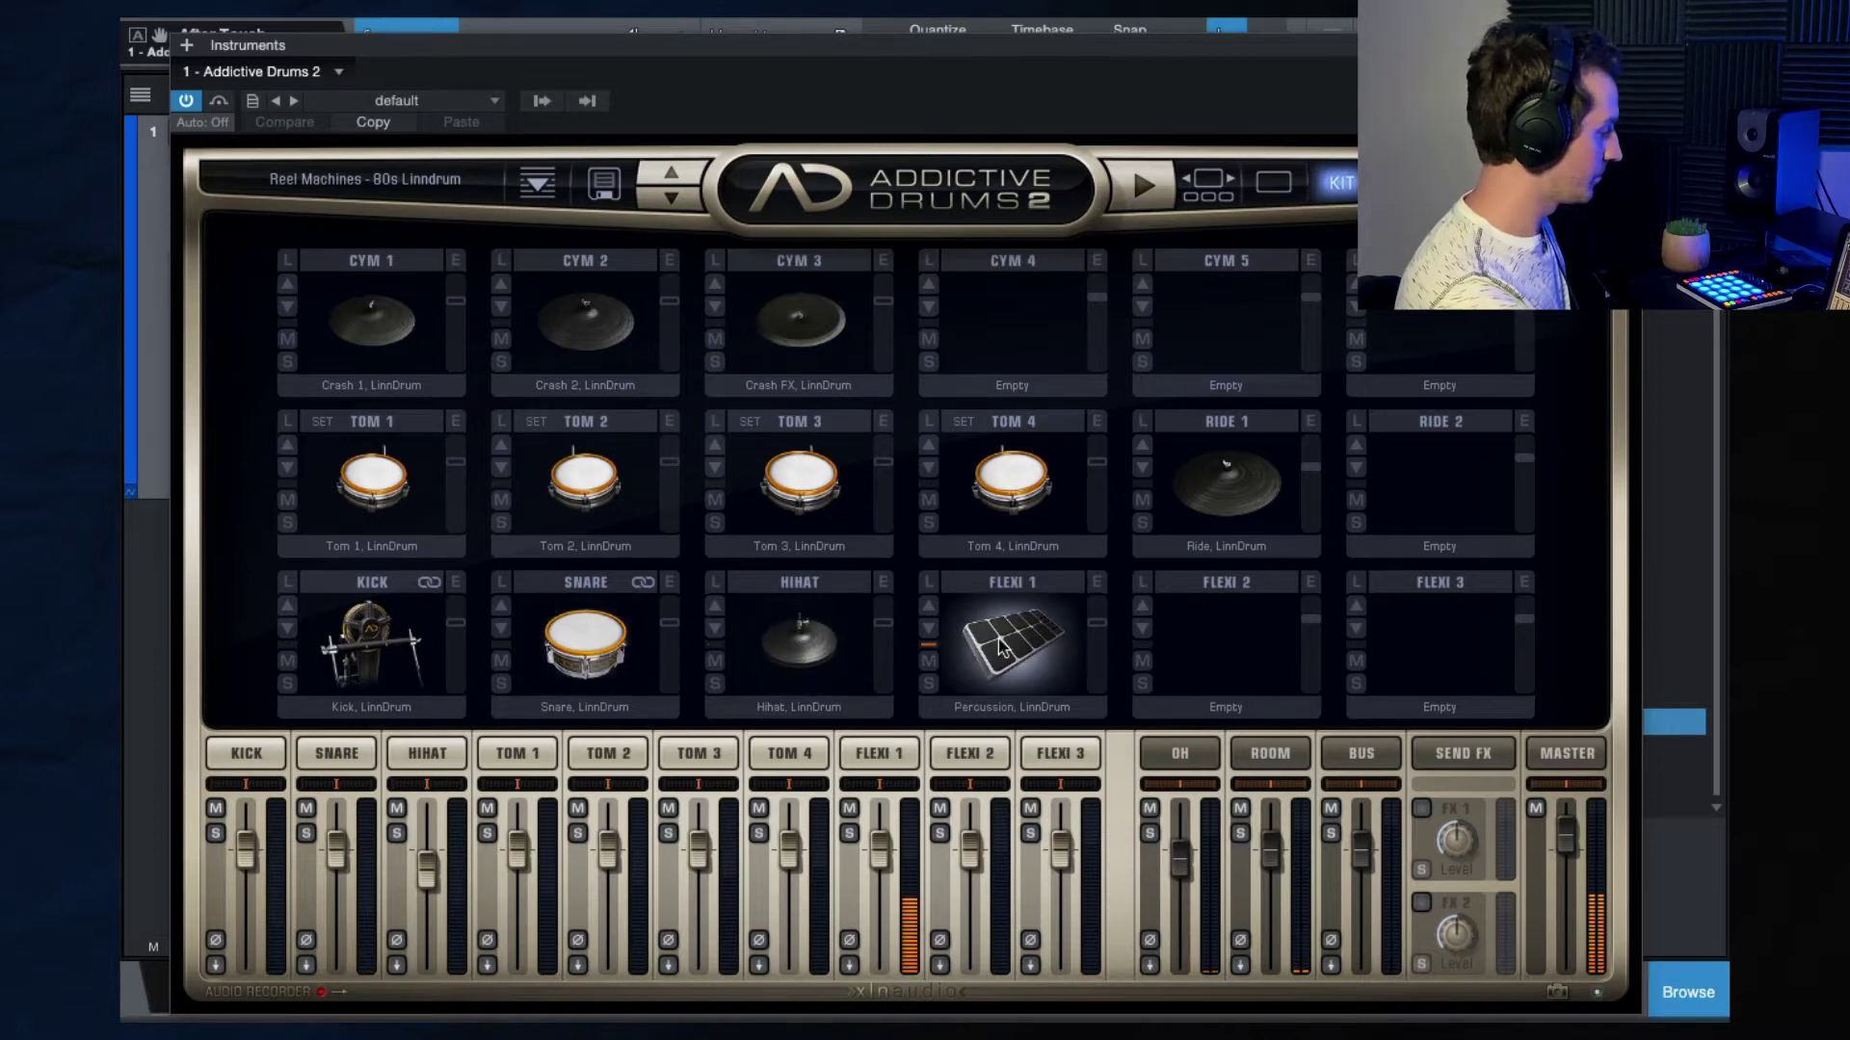
Show the LinnDrum kick channel's noise, compression, EQ and tape controls on the FX page.
left_click(1567, 753)
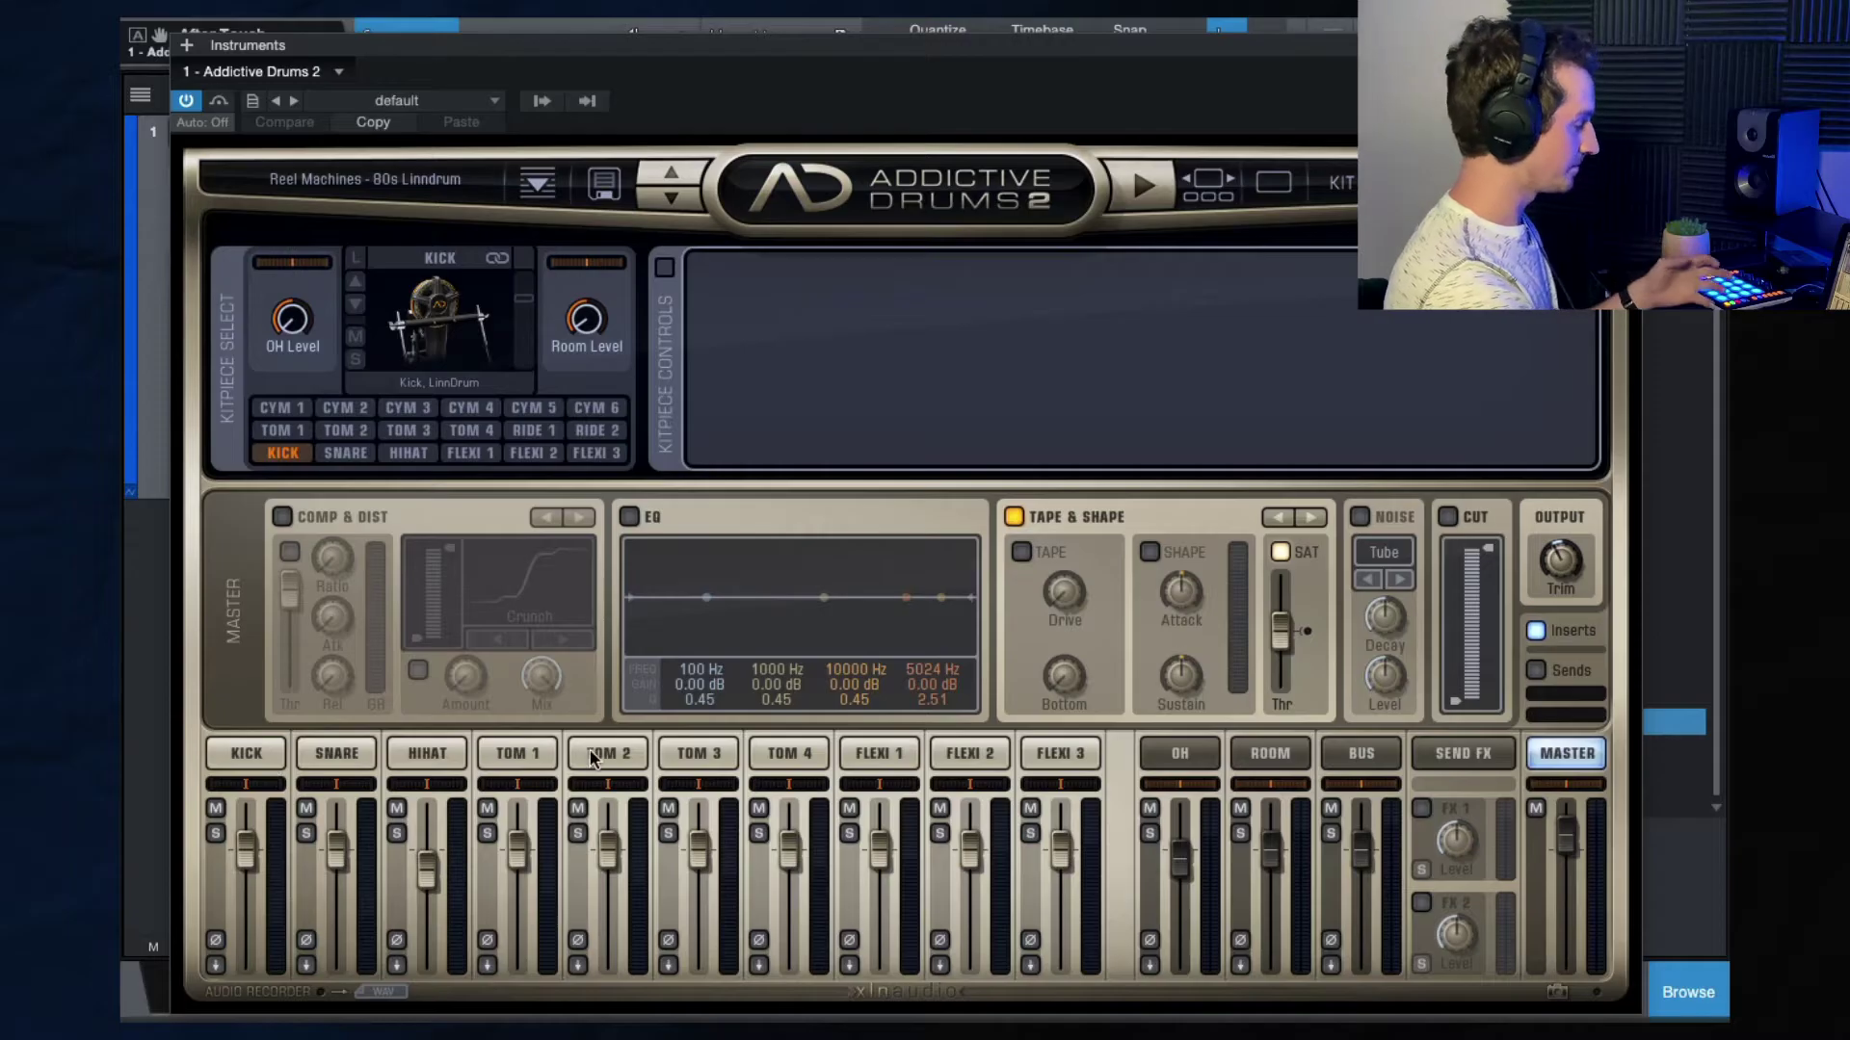
left_click(236, 754)
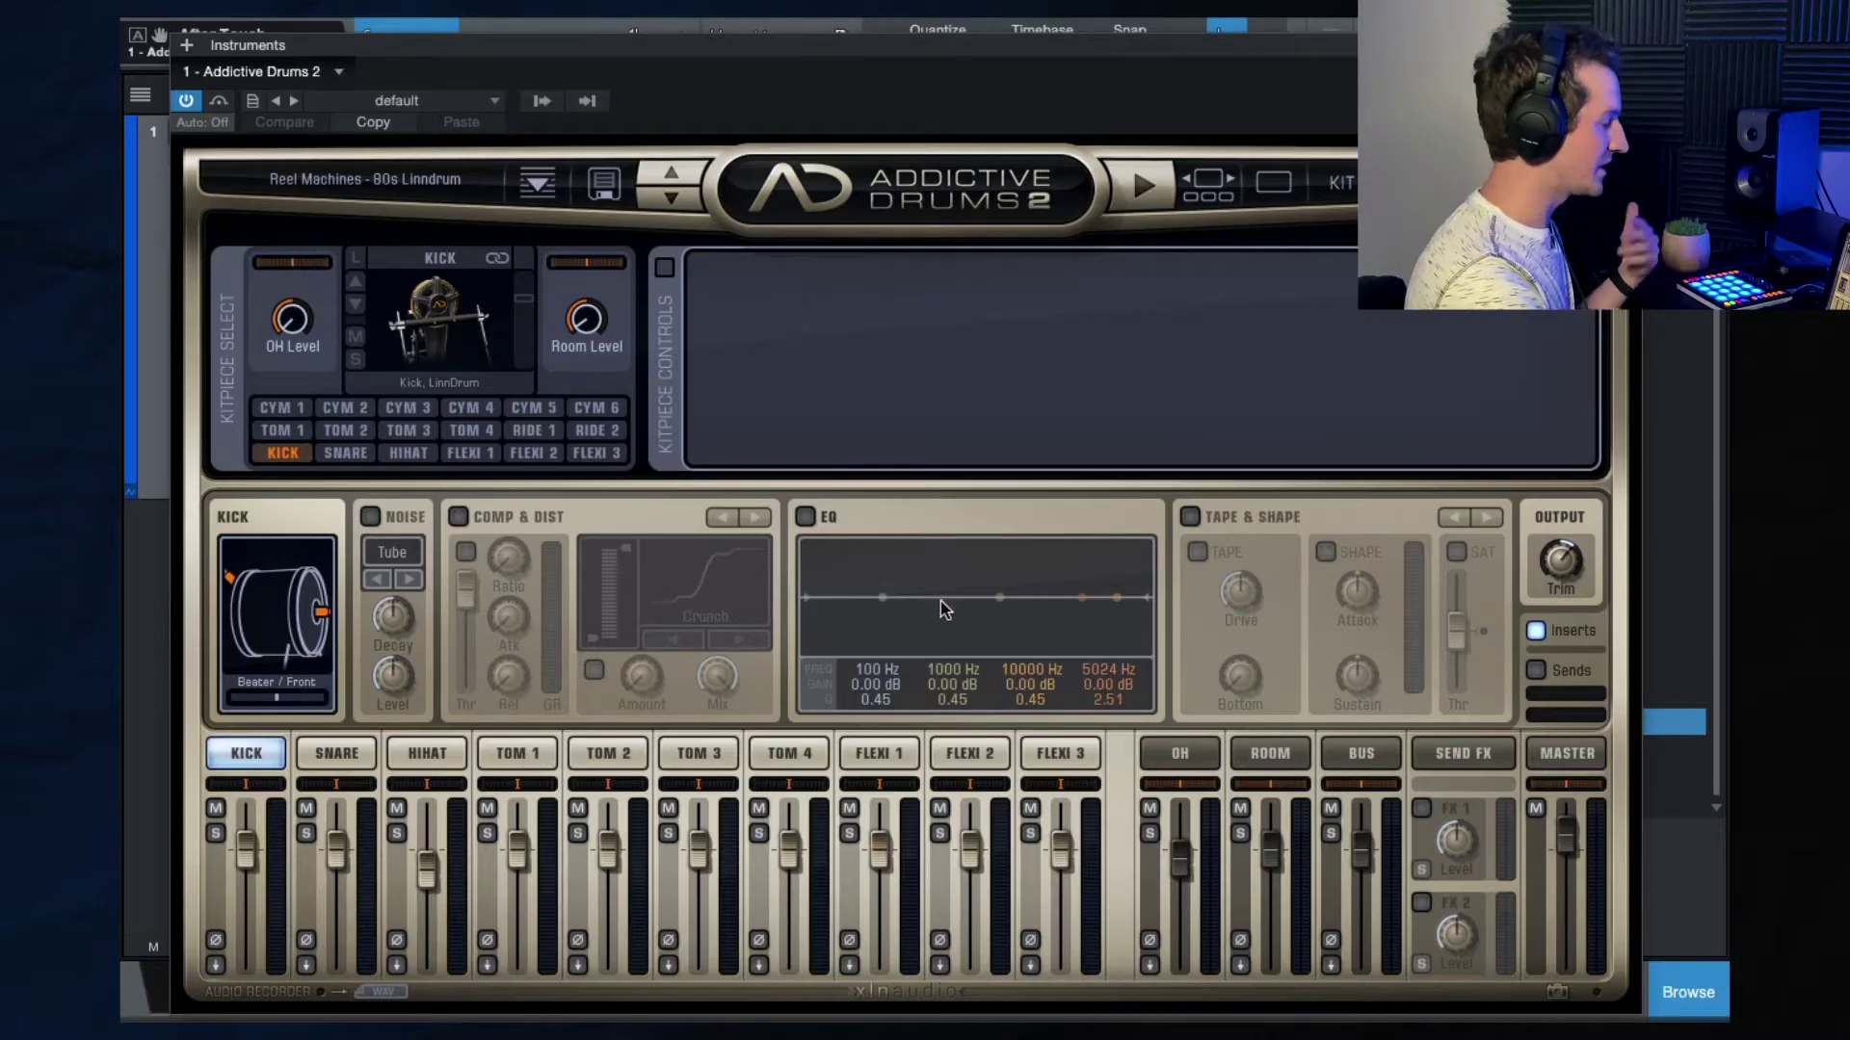
Load Fairfax Bundle - Crushed Funk from the Fairfax Vol 2 presets, replacing the 80s Linndrum kit.
left_click(426, 179)
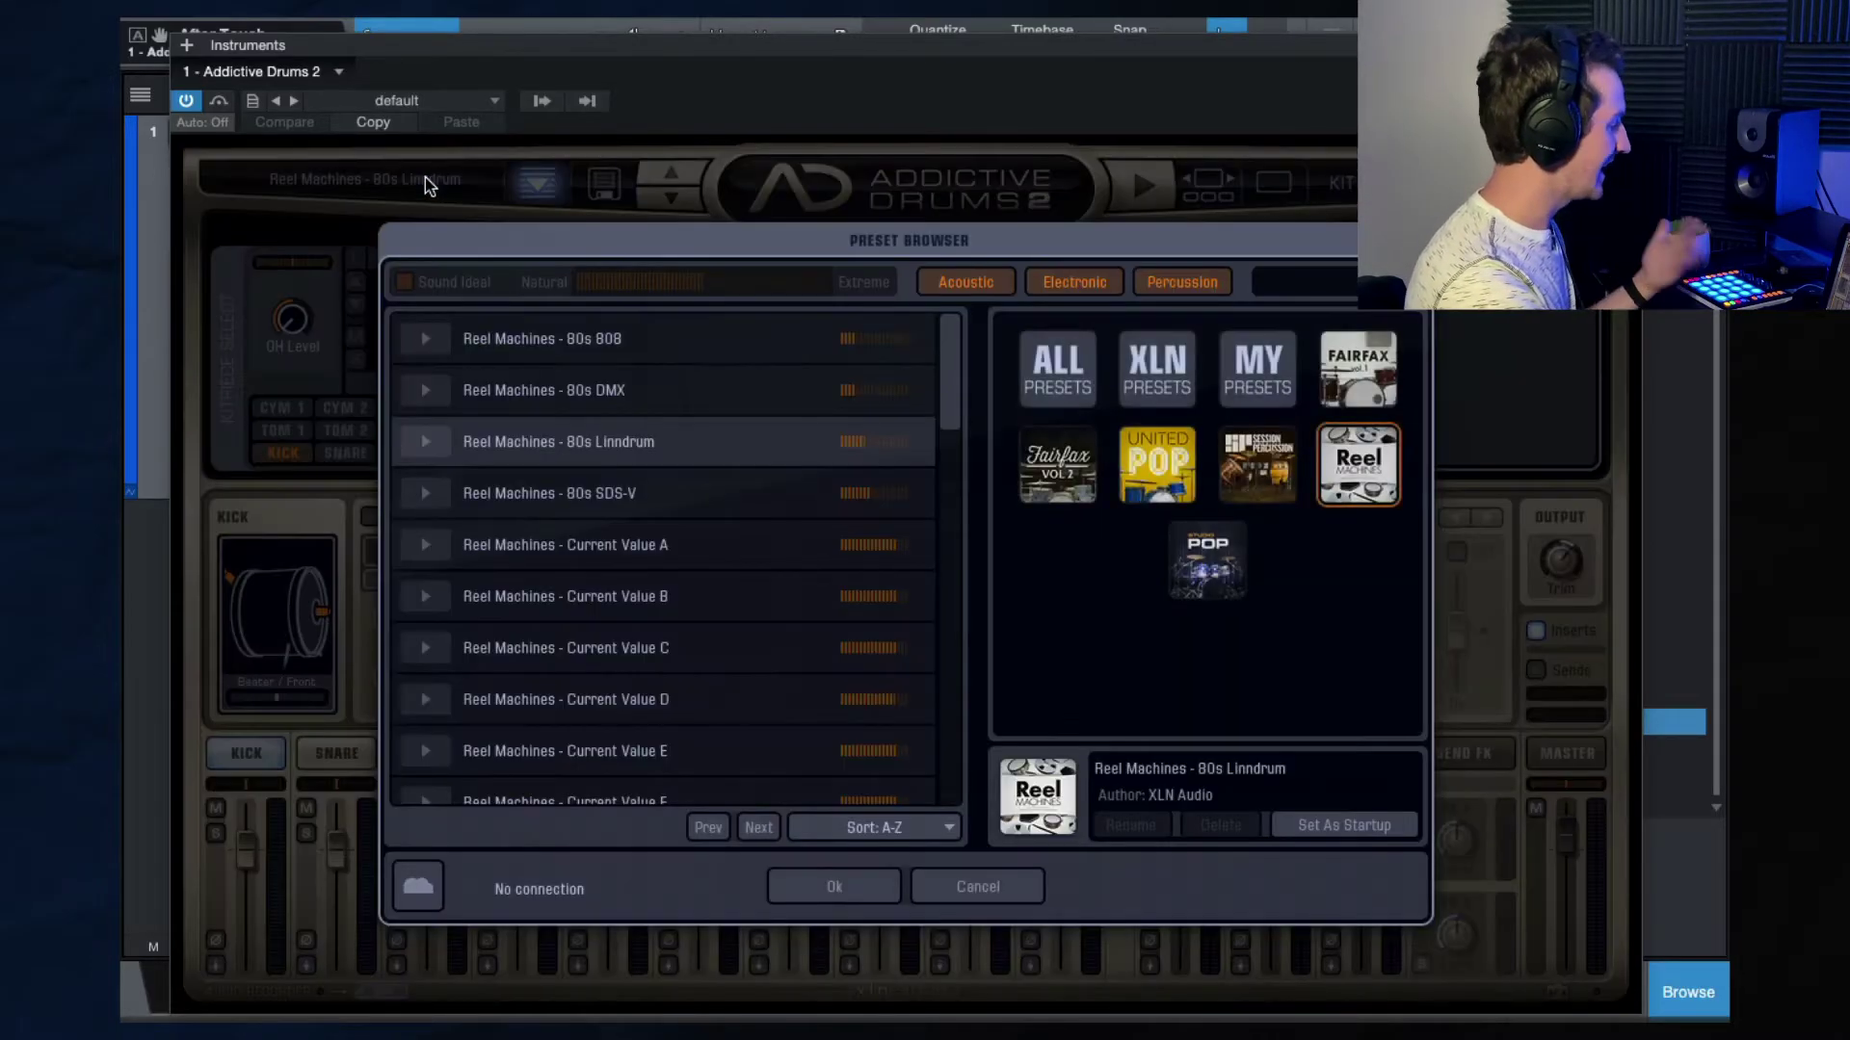
left_click(1153, 470)
left_click(1354, 370)
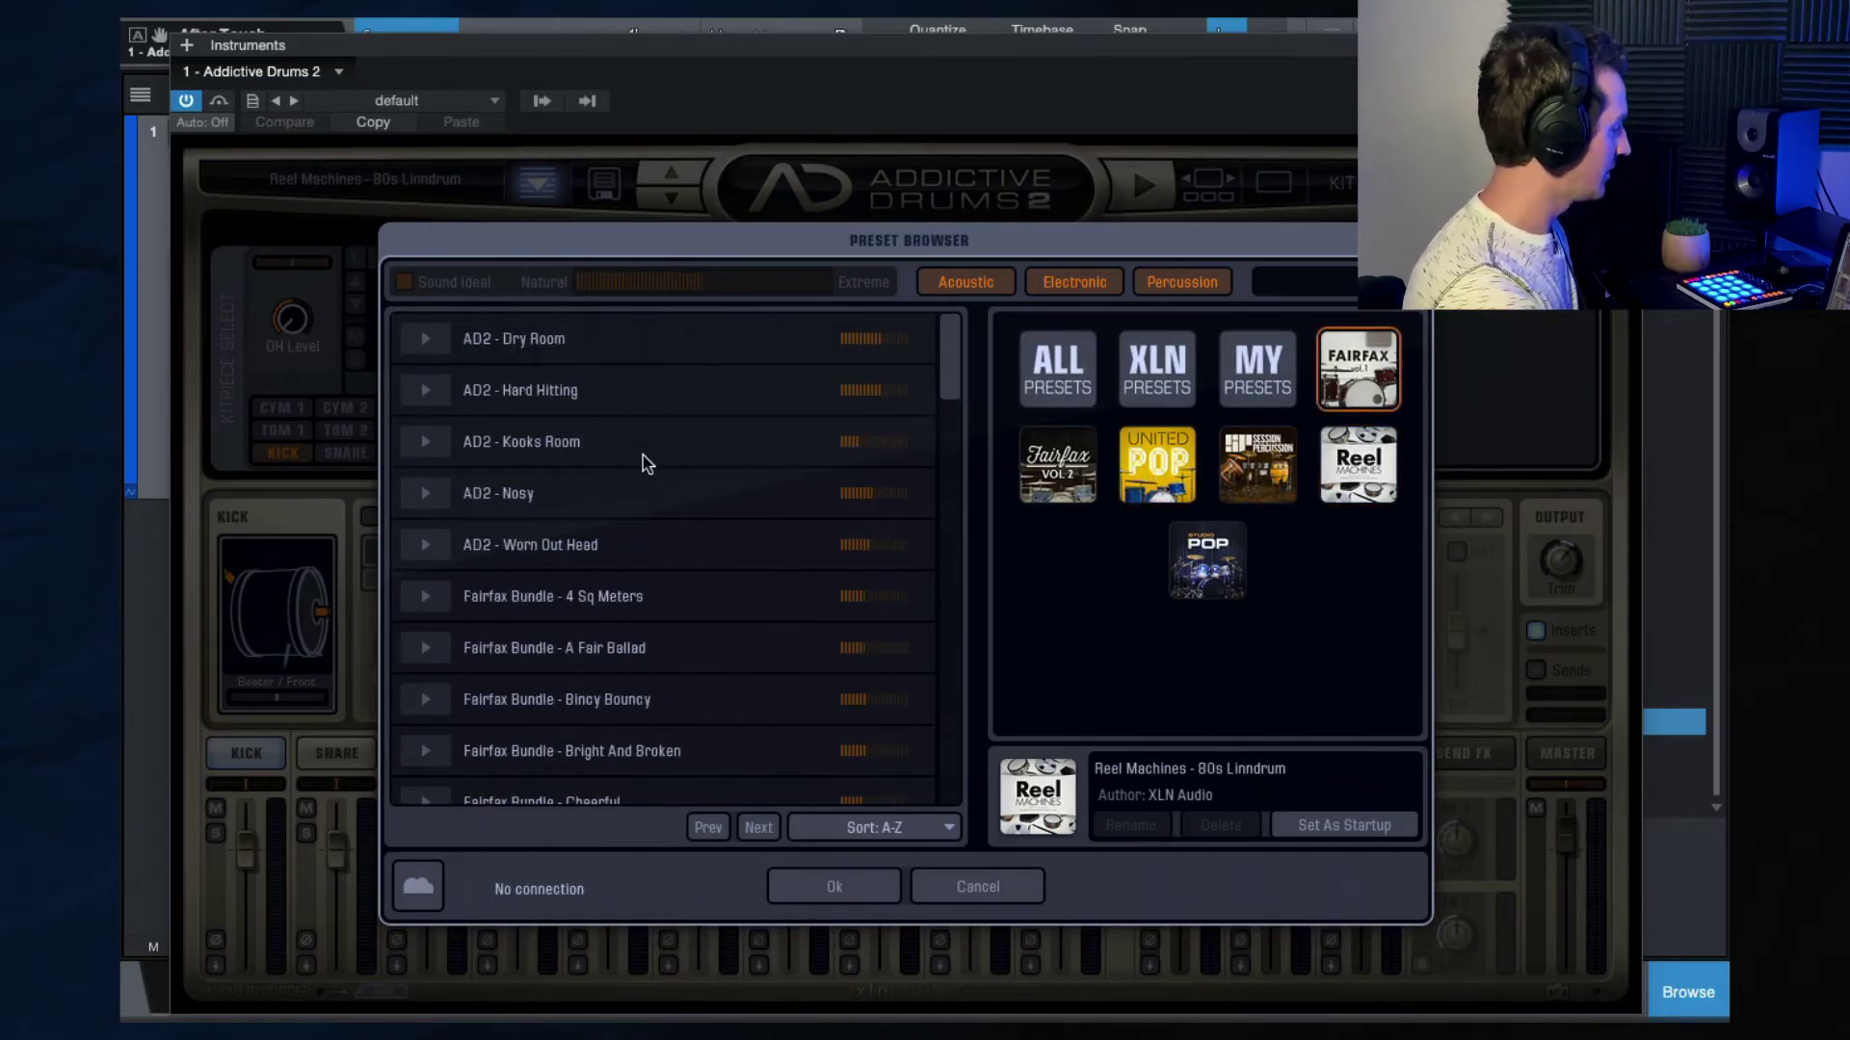
scroll(619, 462, "down", 3)
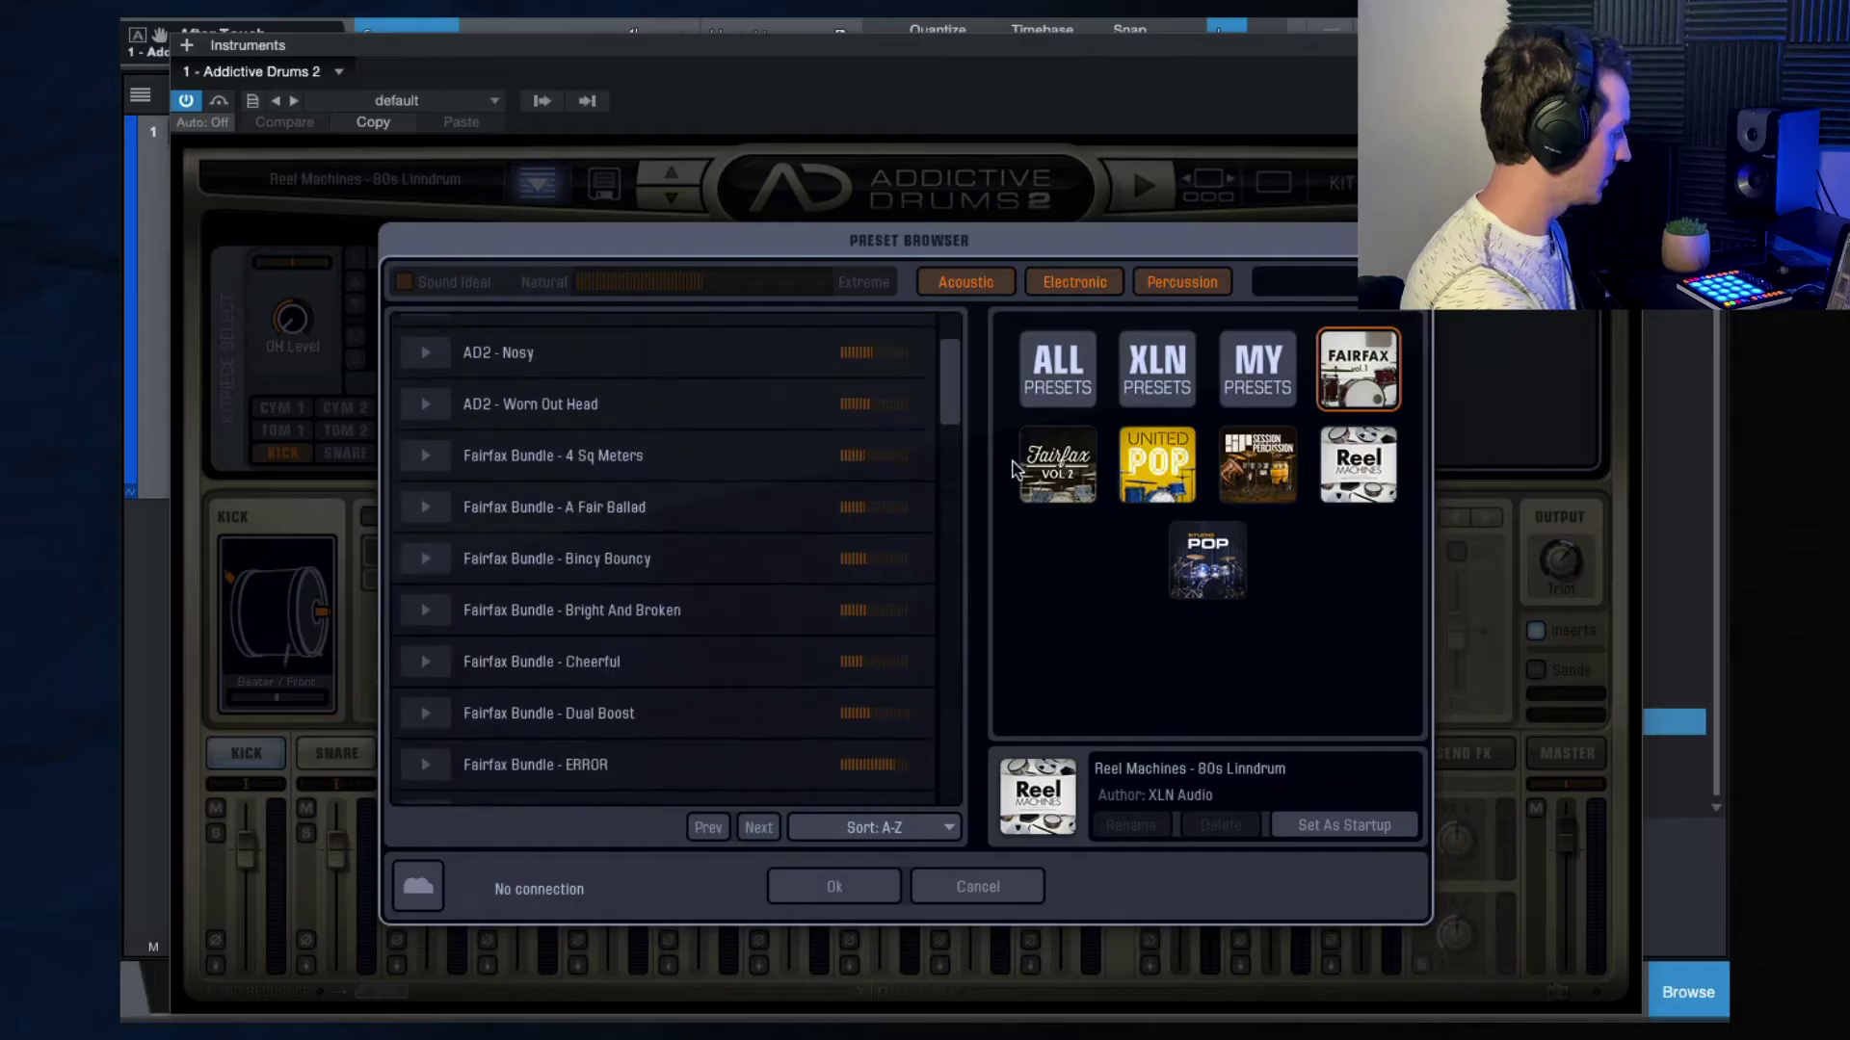
left_click(1057, 482)
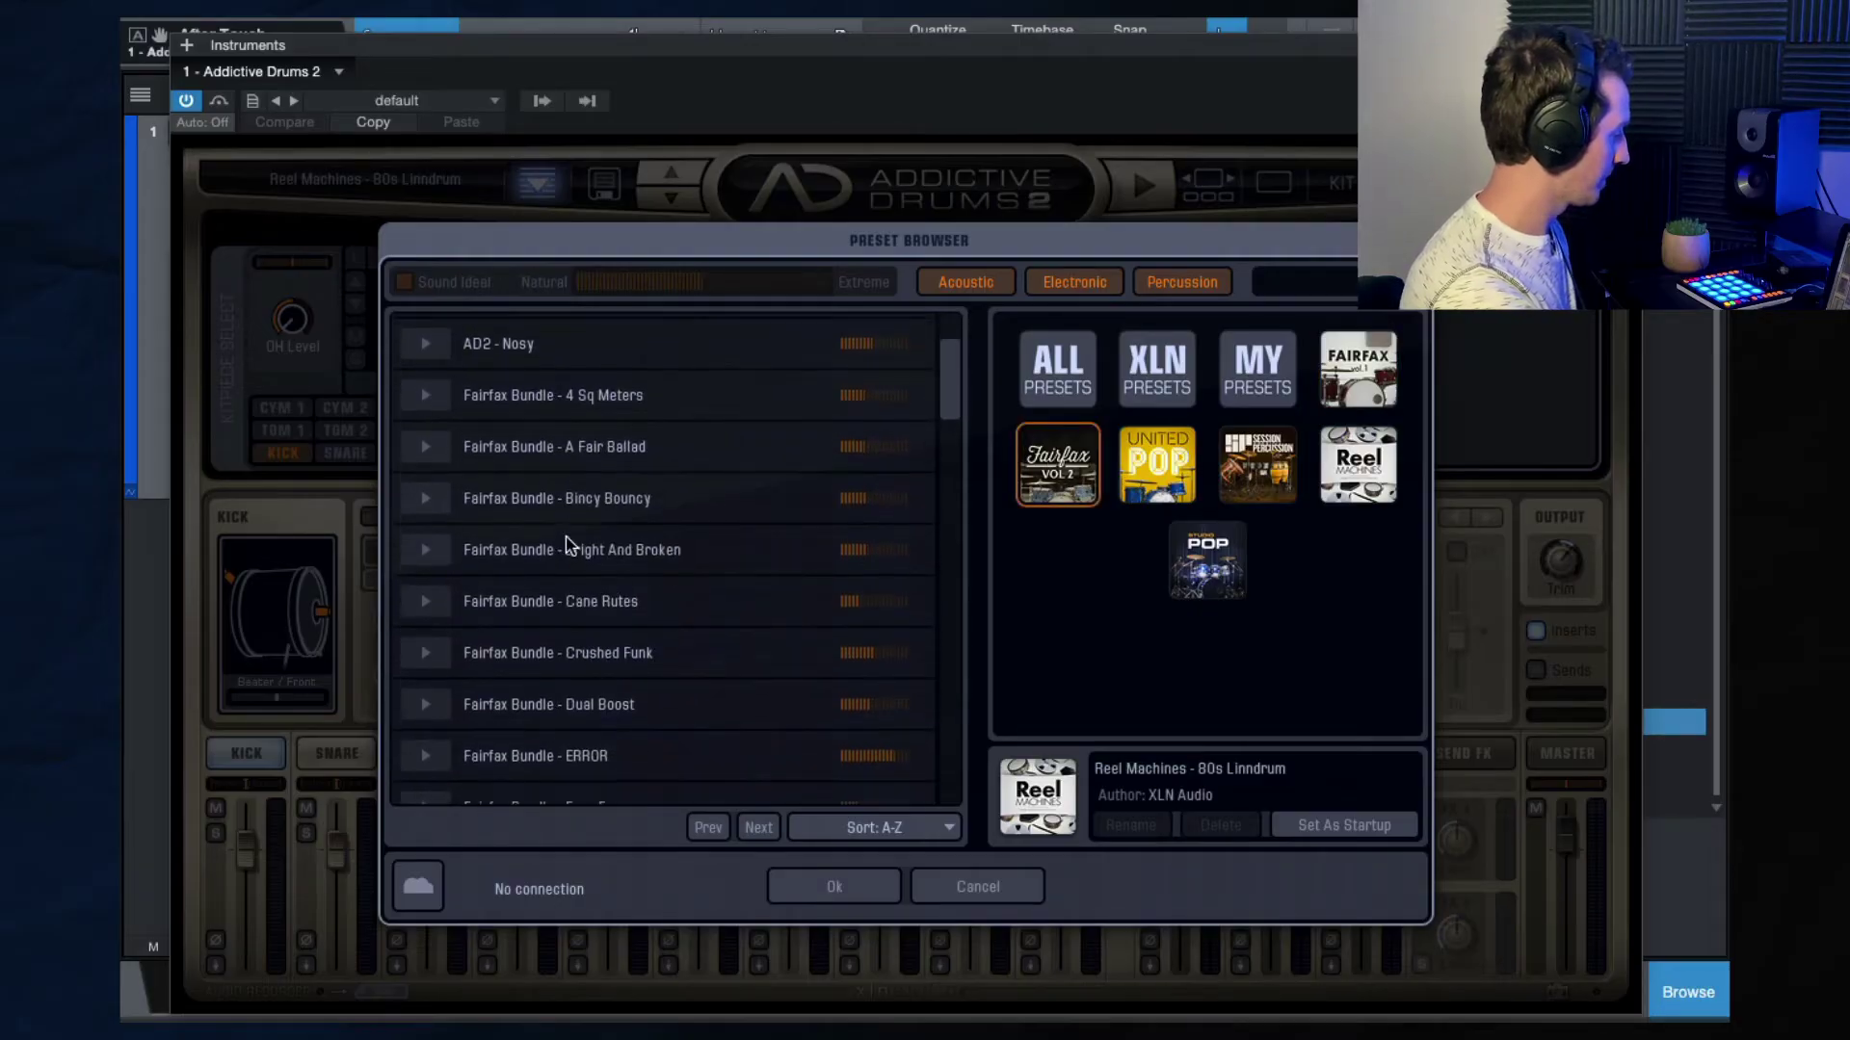
left_click(589, 656)
left_click(830, 884)
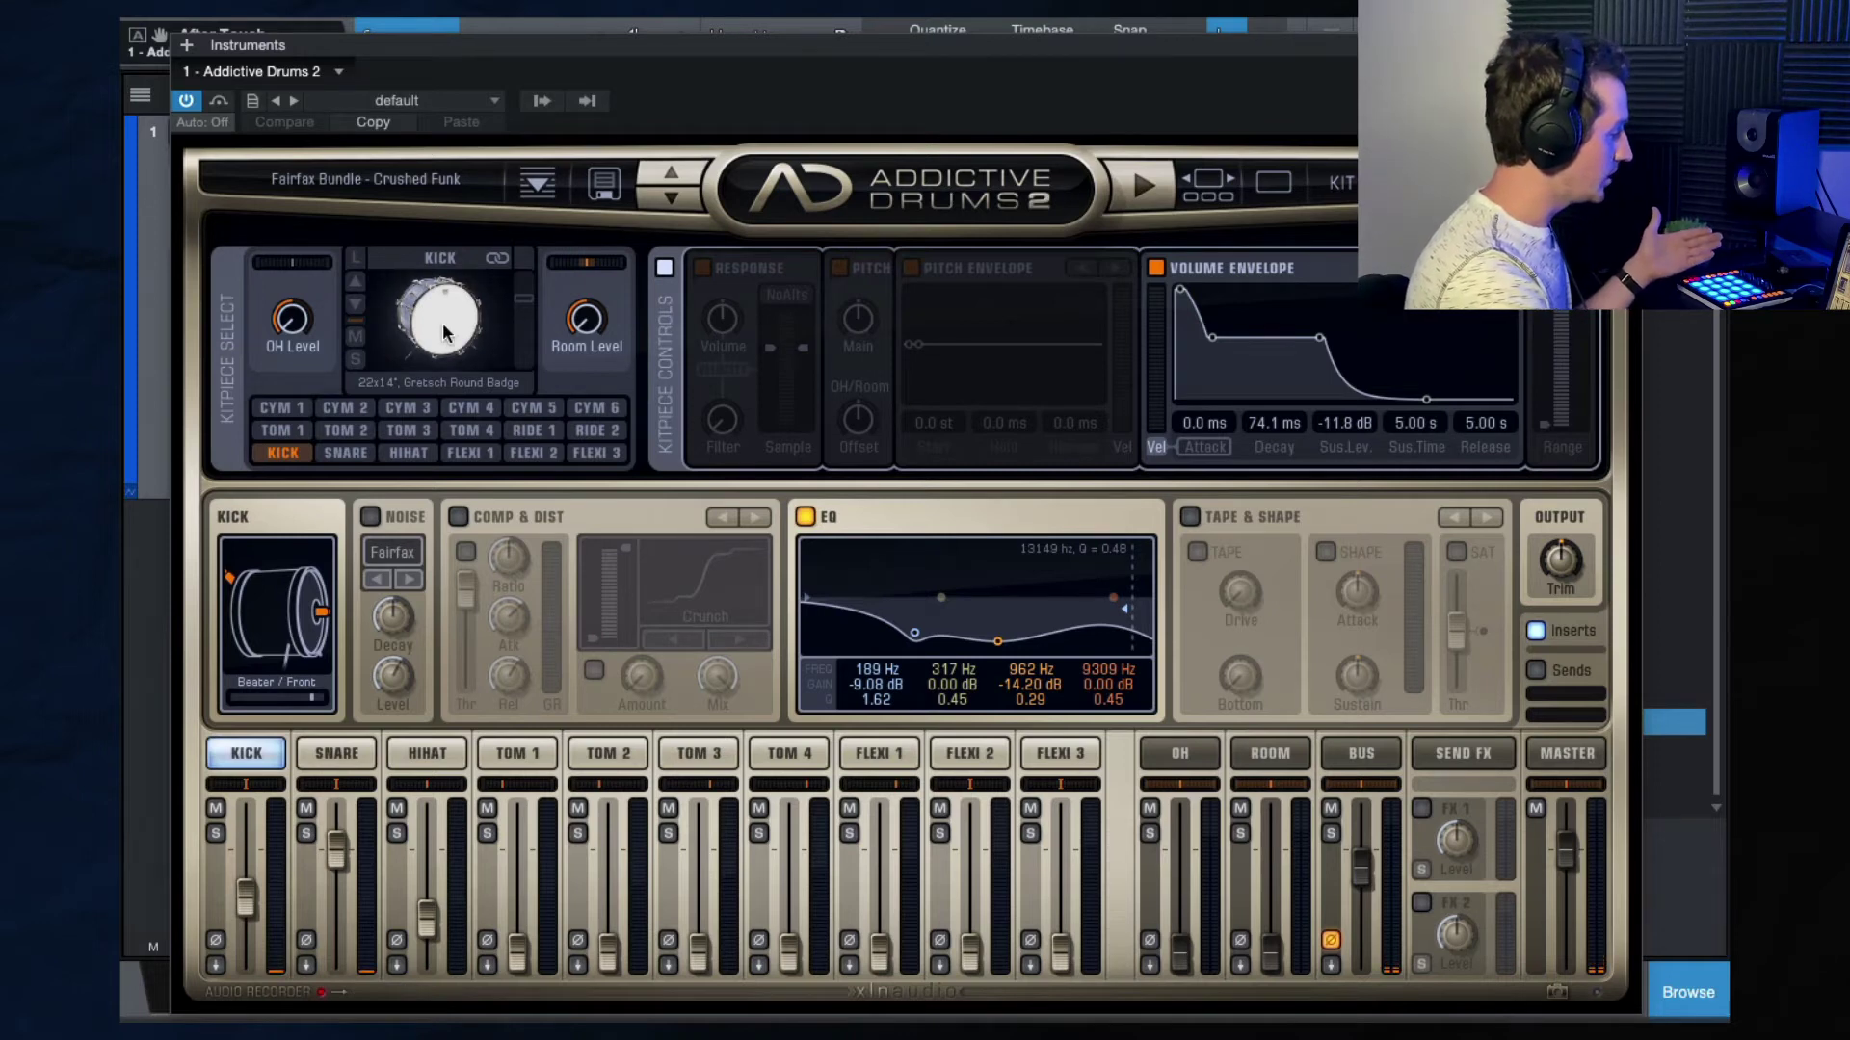
left_click(452, 383)
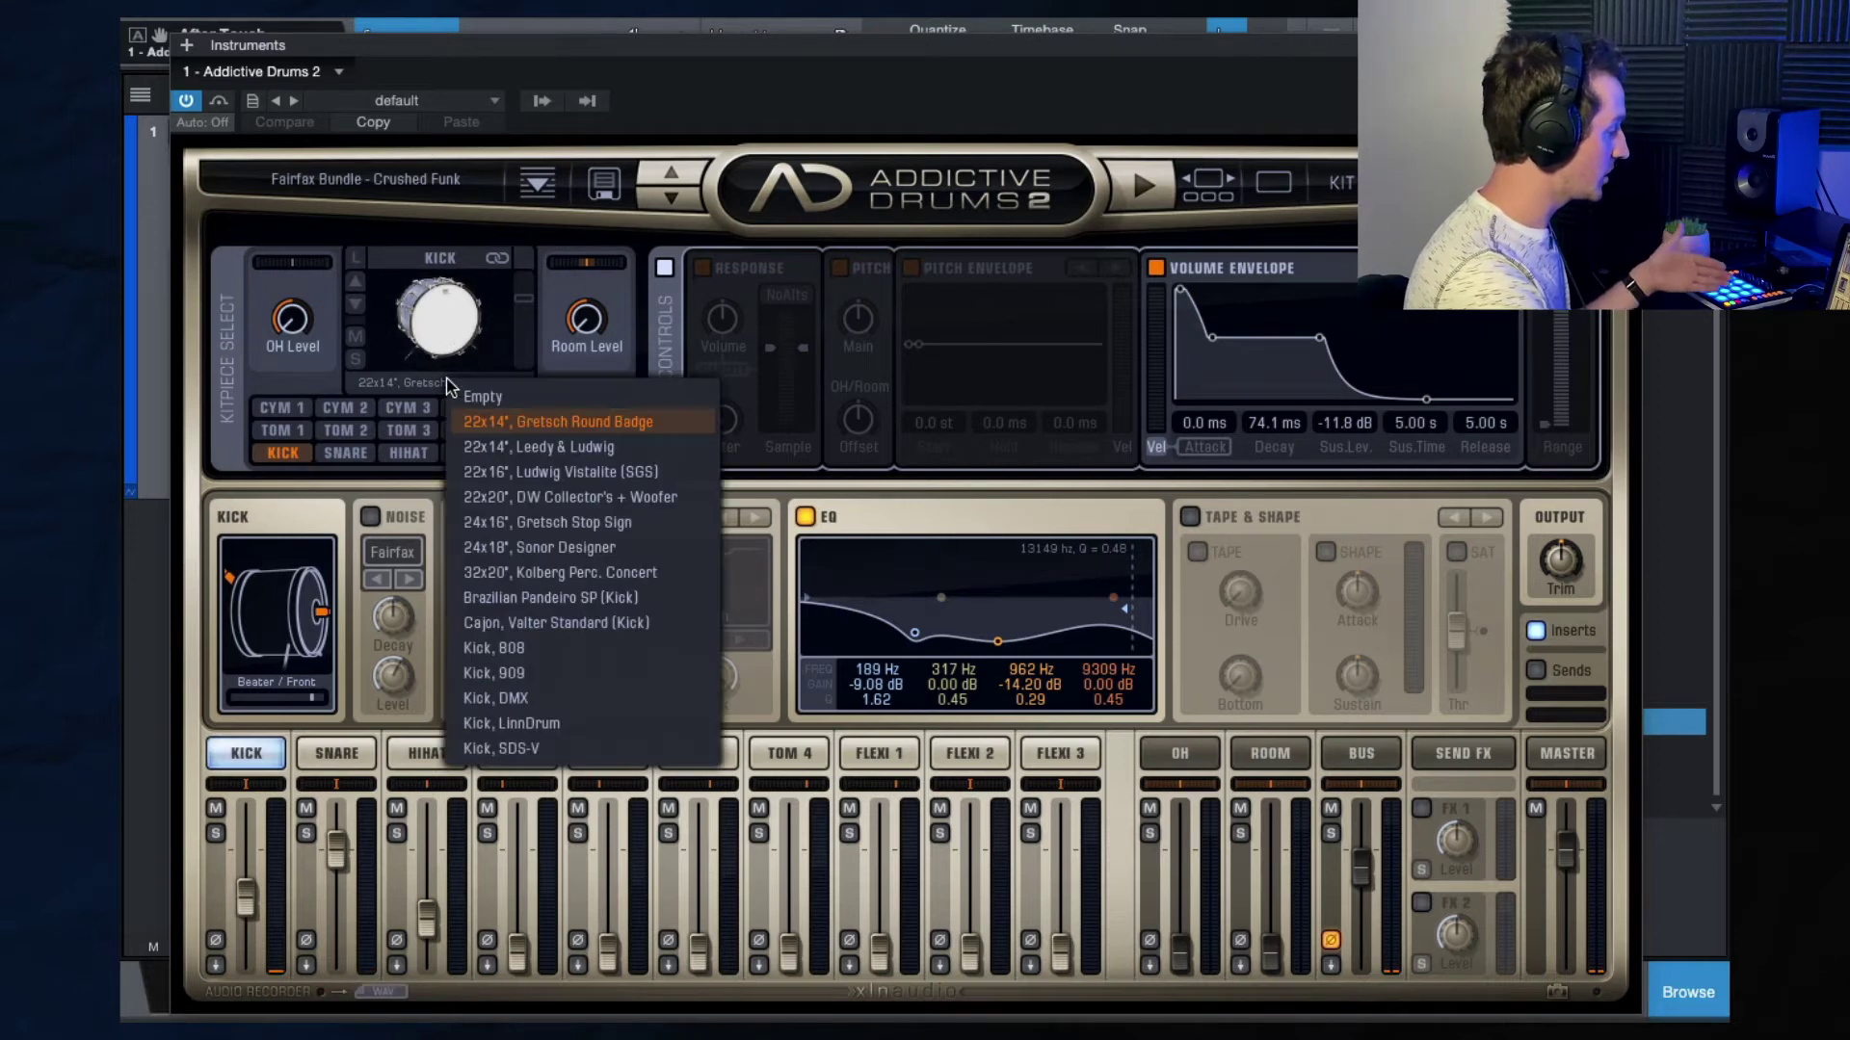
left_click(447, 310)
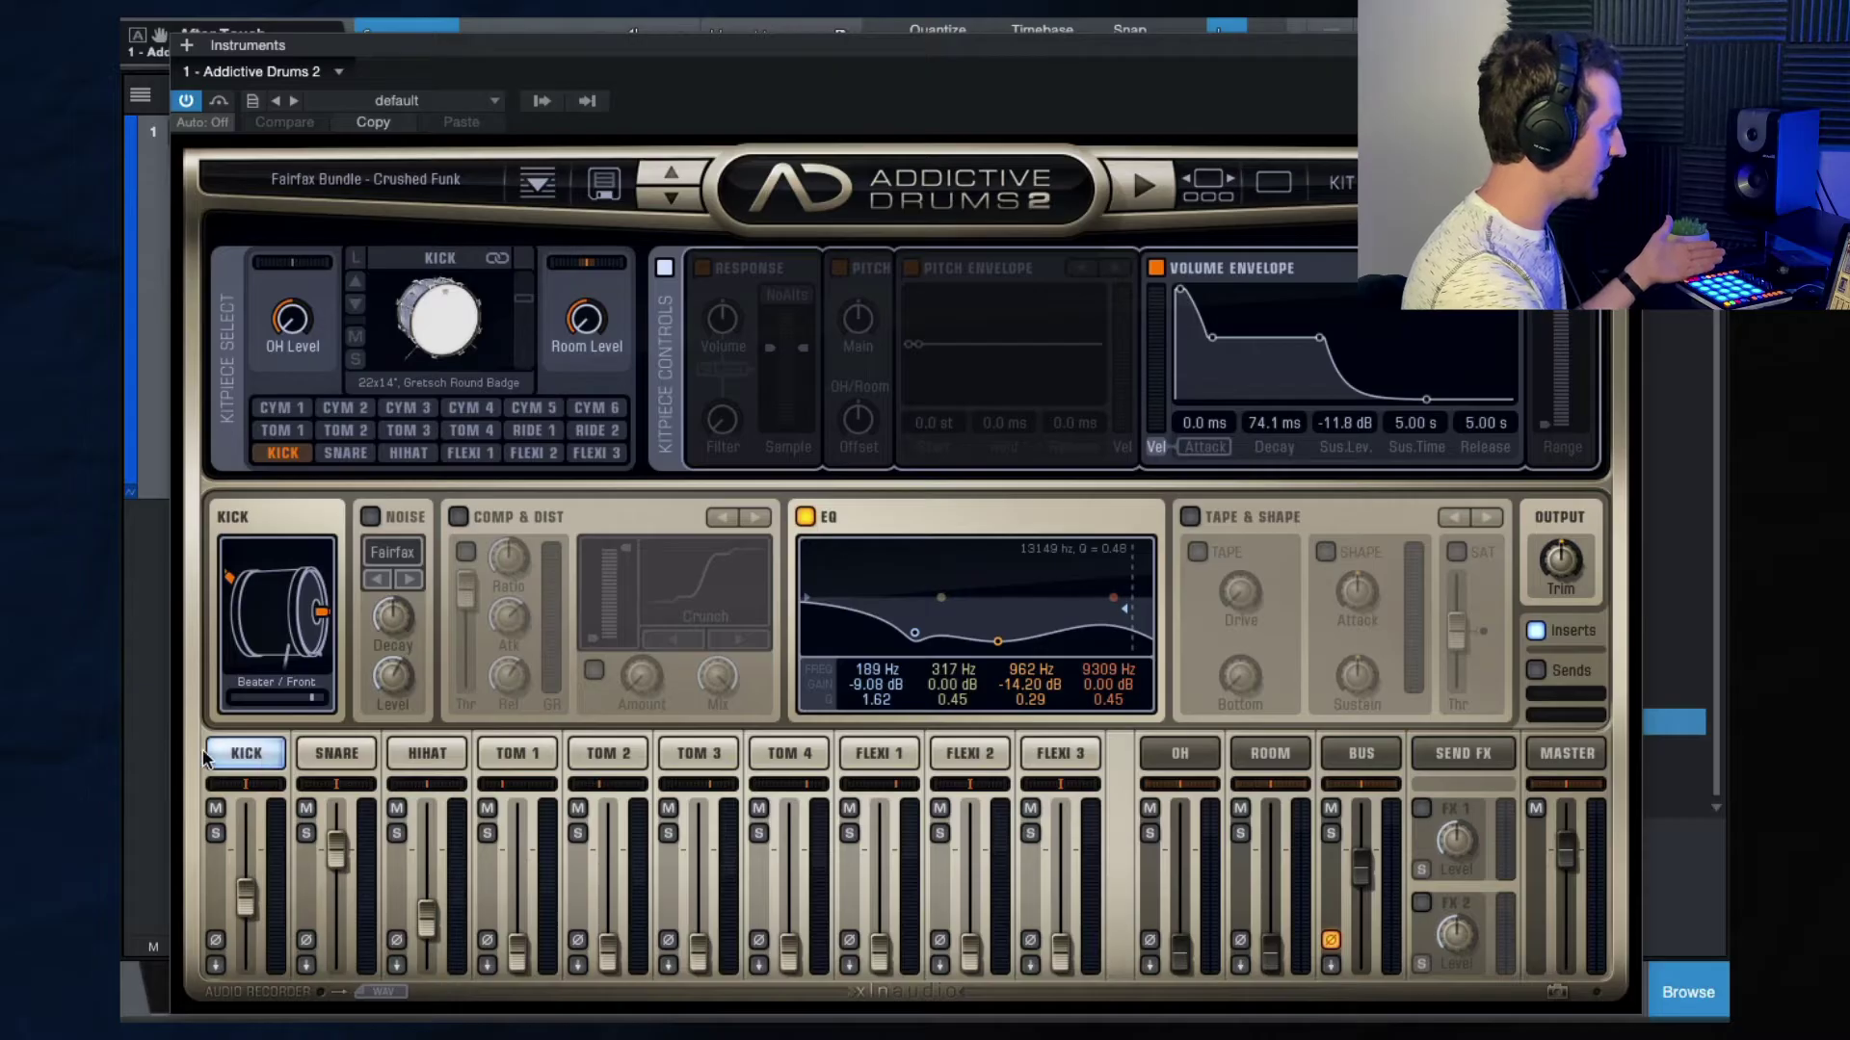
left_click(328, 755)
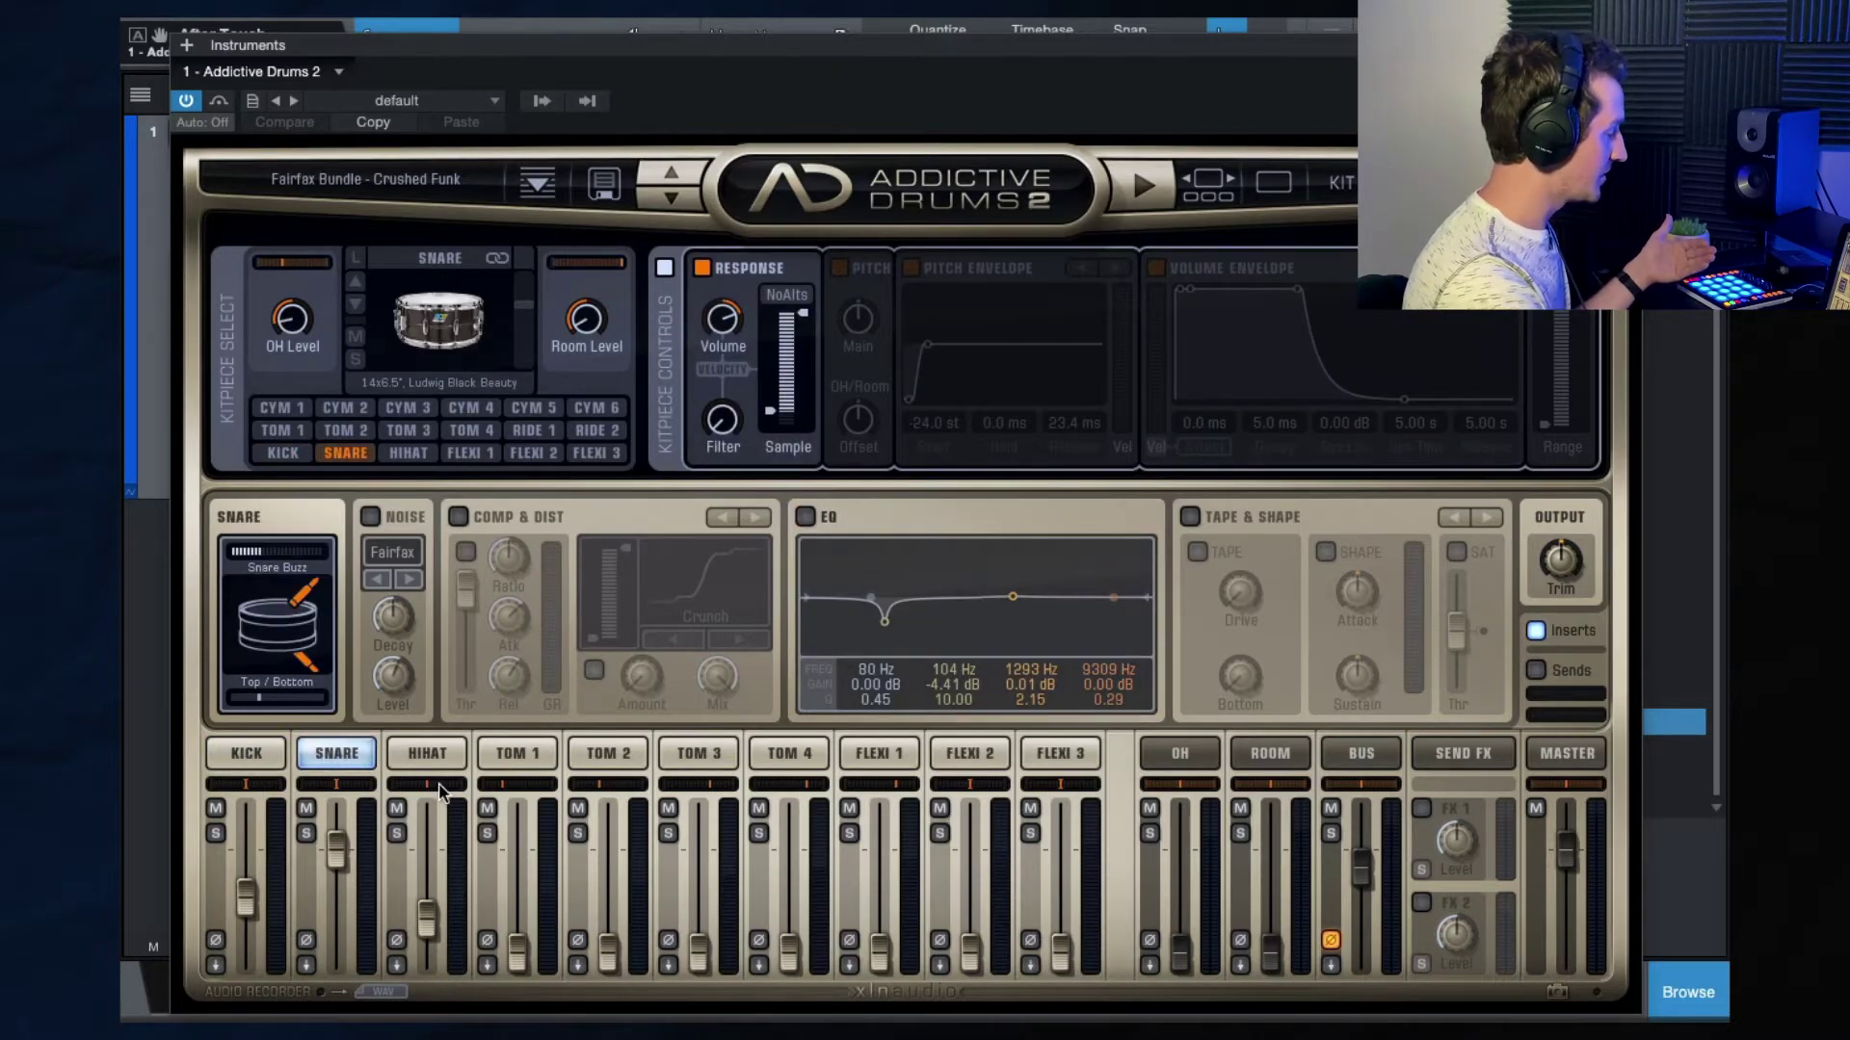
left_click(429, 754)
left_click(530, 757)
left_click(621, 756)
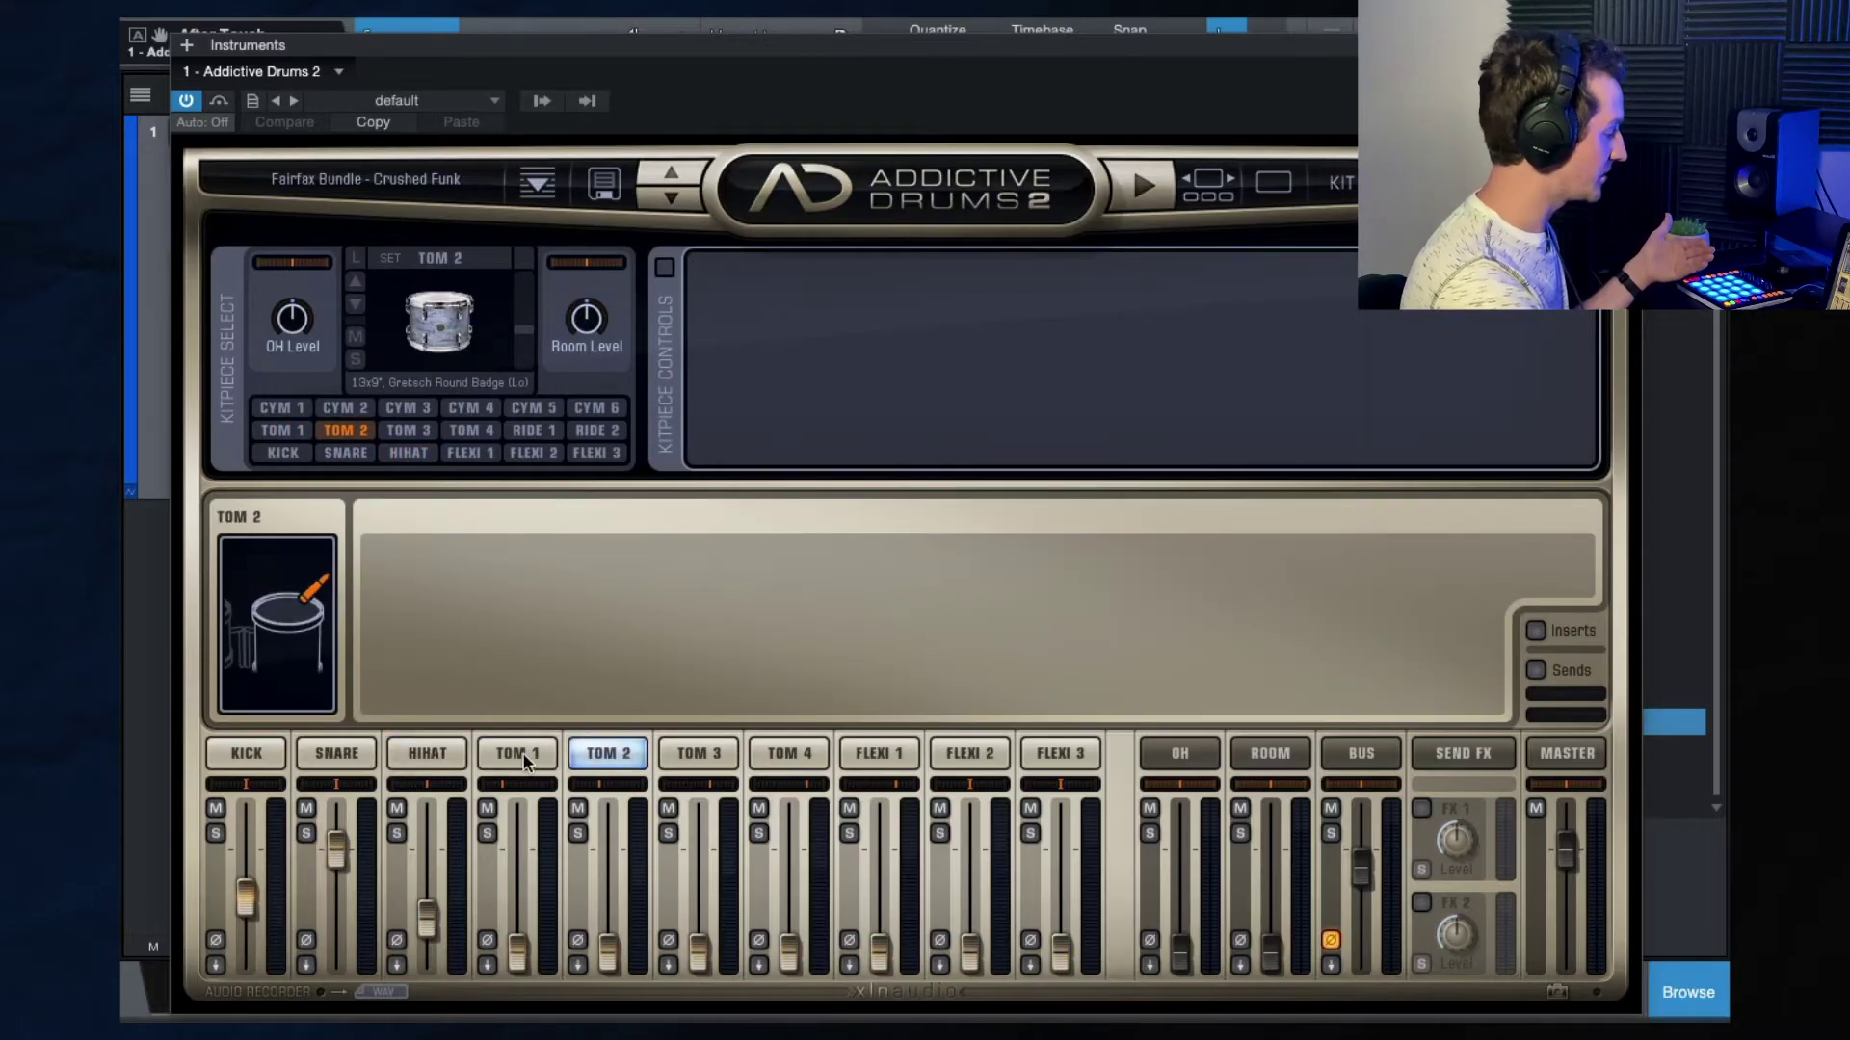
left_click(339, 756)
left_click(258, 756)
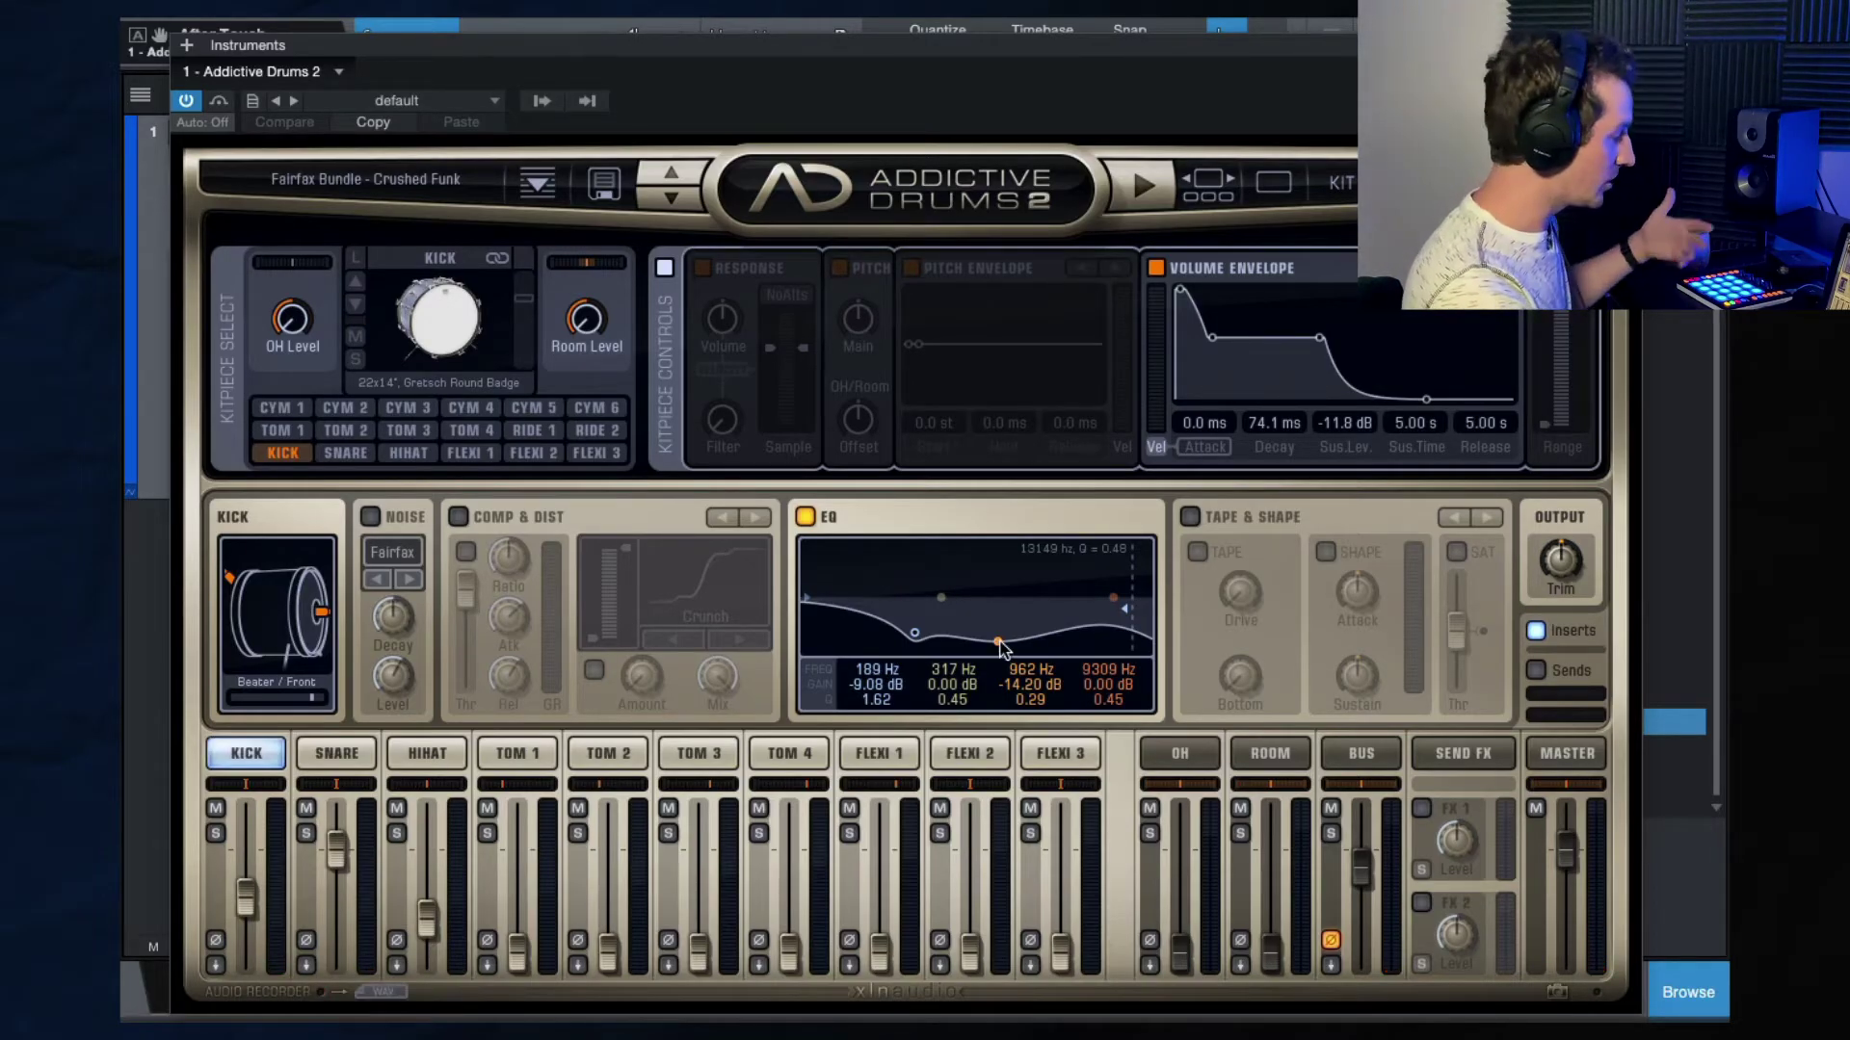
Soften the kick's 830 Hz EQ cut to -2.61 dB and center the beater/front balance.
left_click_drag(998, 642, 995, 625)
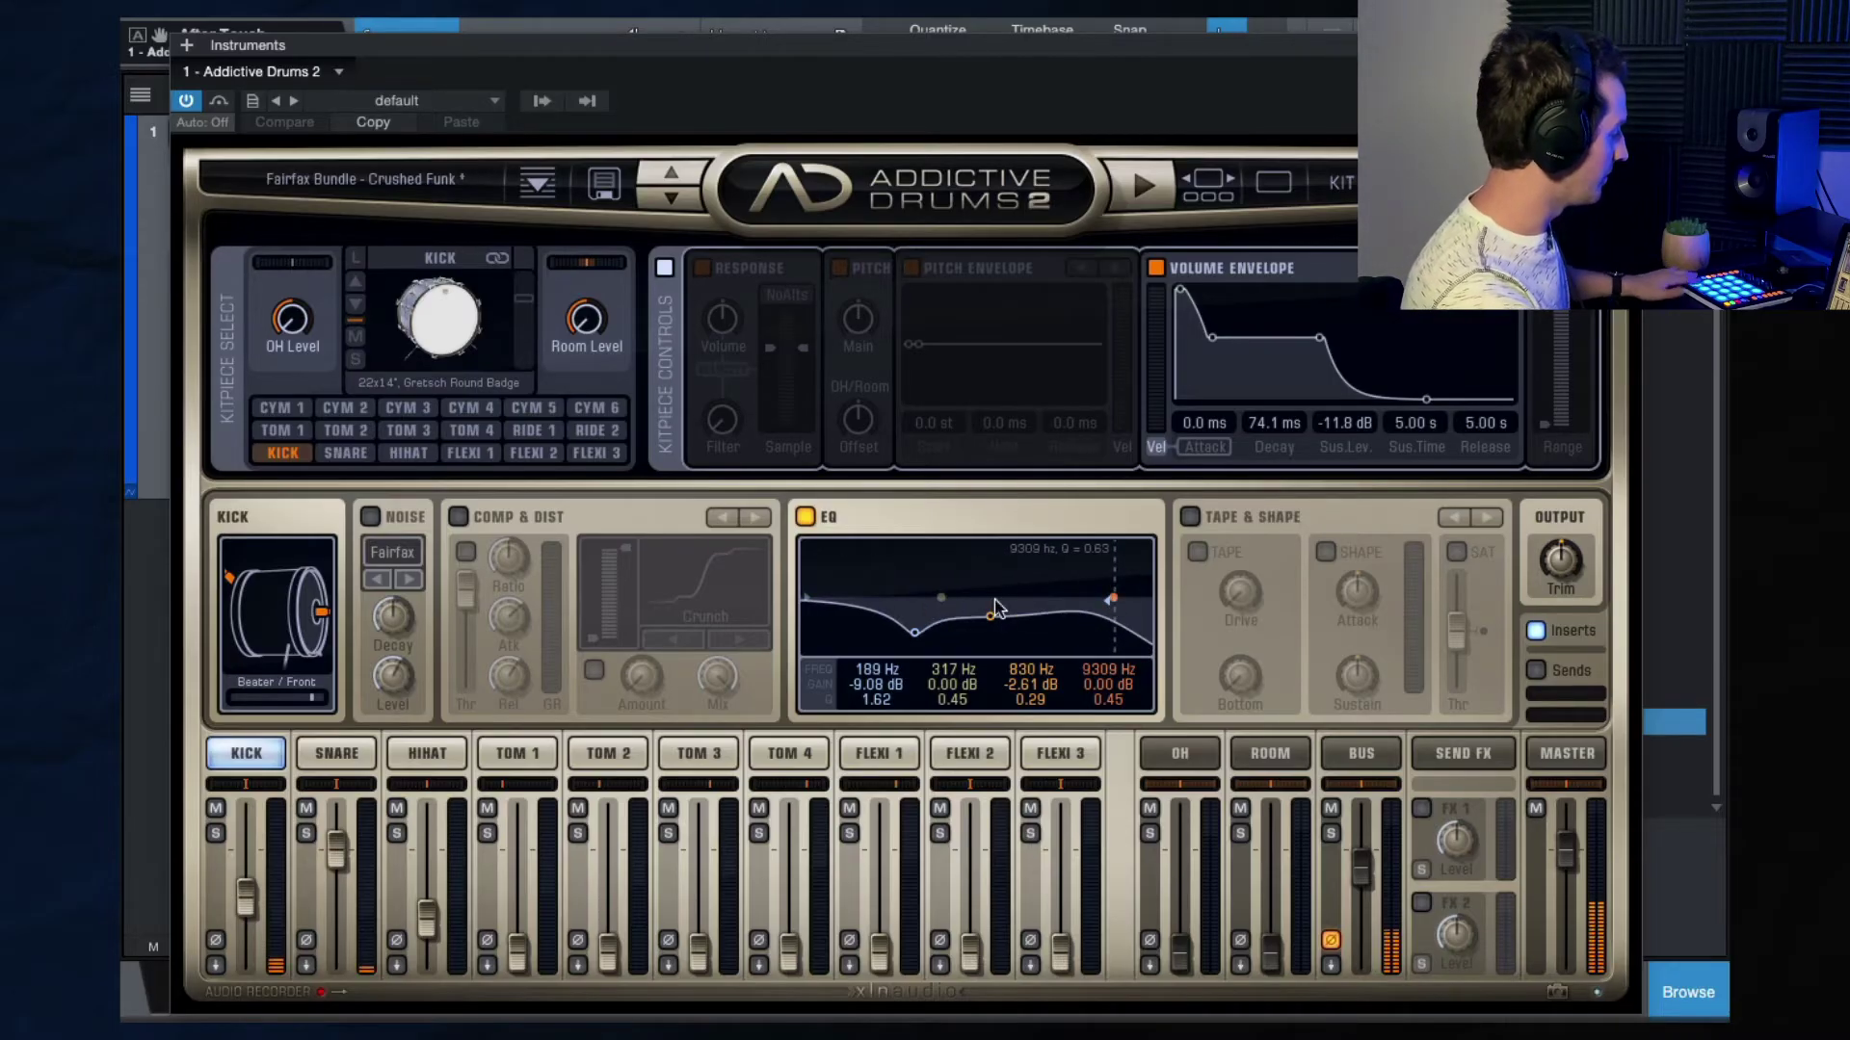
left_click_drag(299, 702, 283, 706)
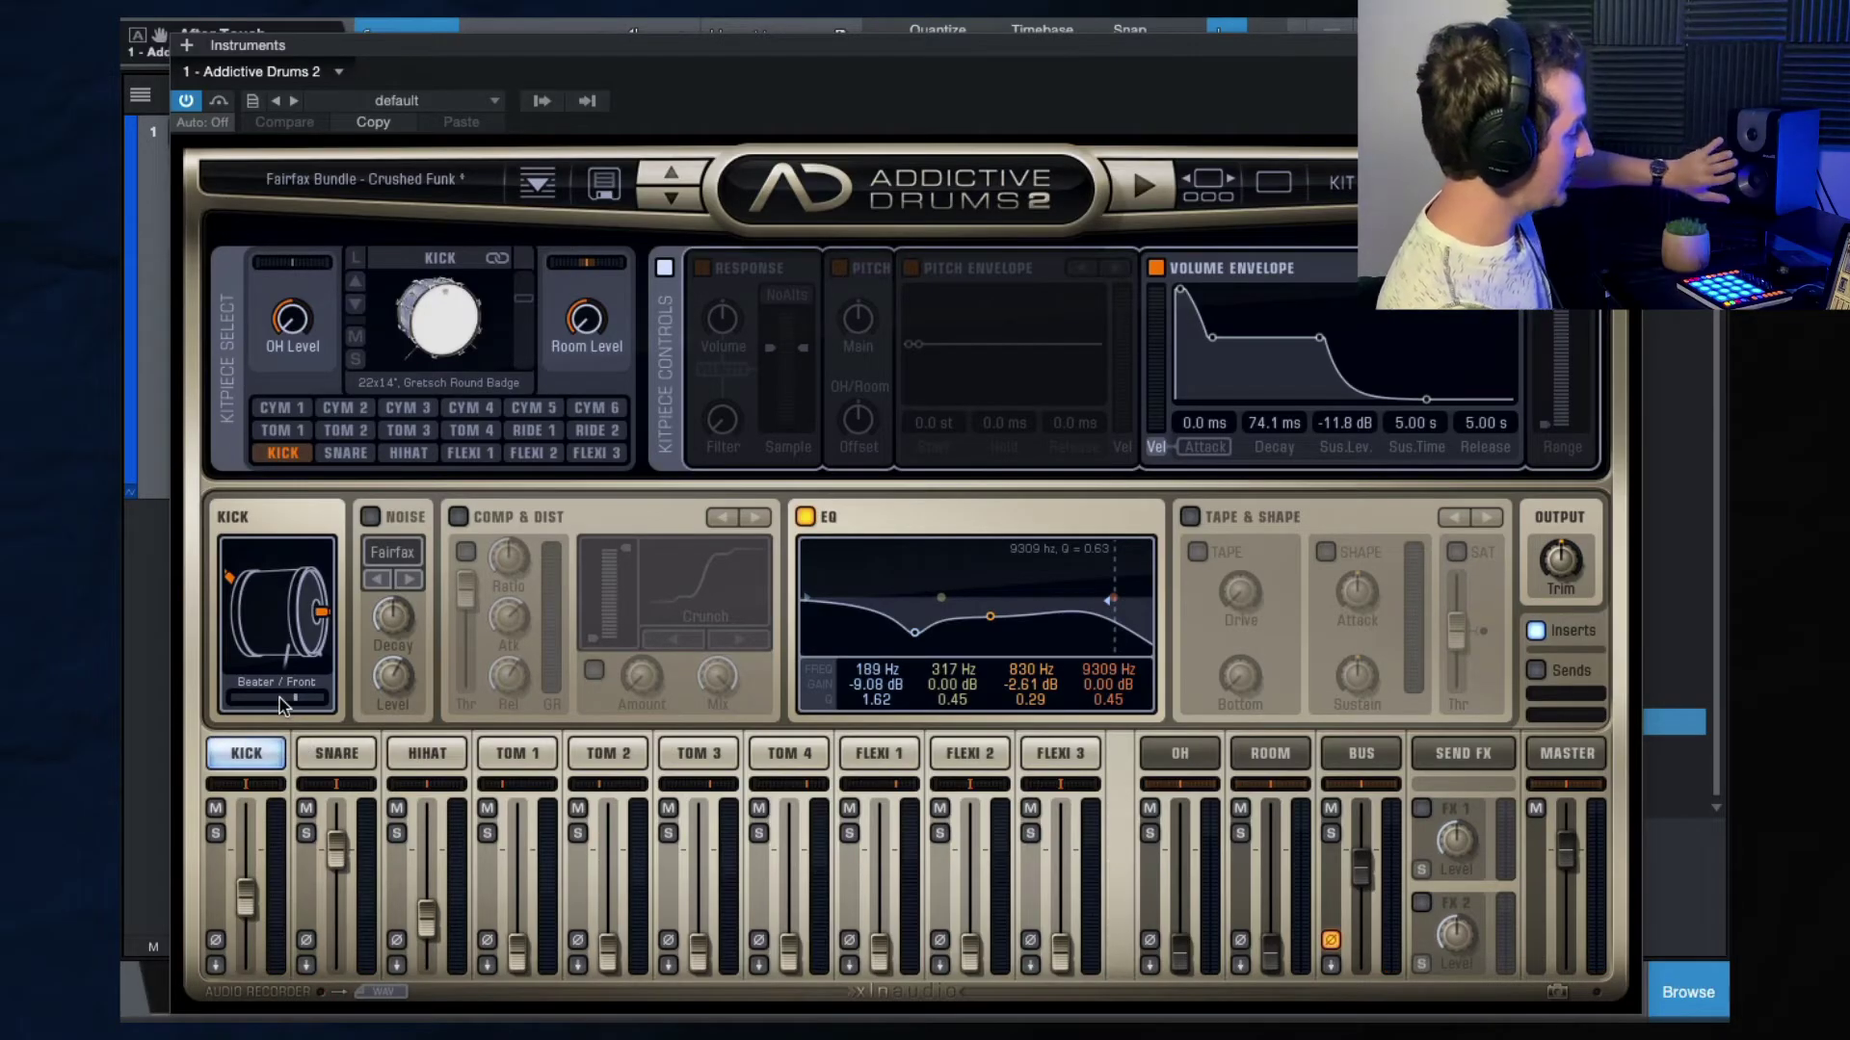
left_click_drag(283, 706, 168, 696)
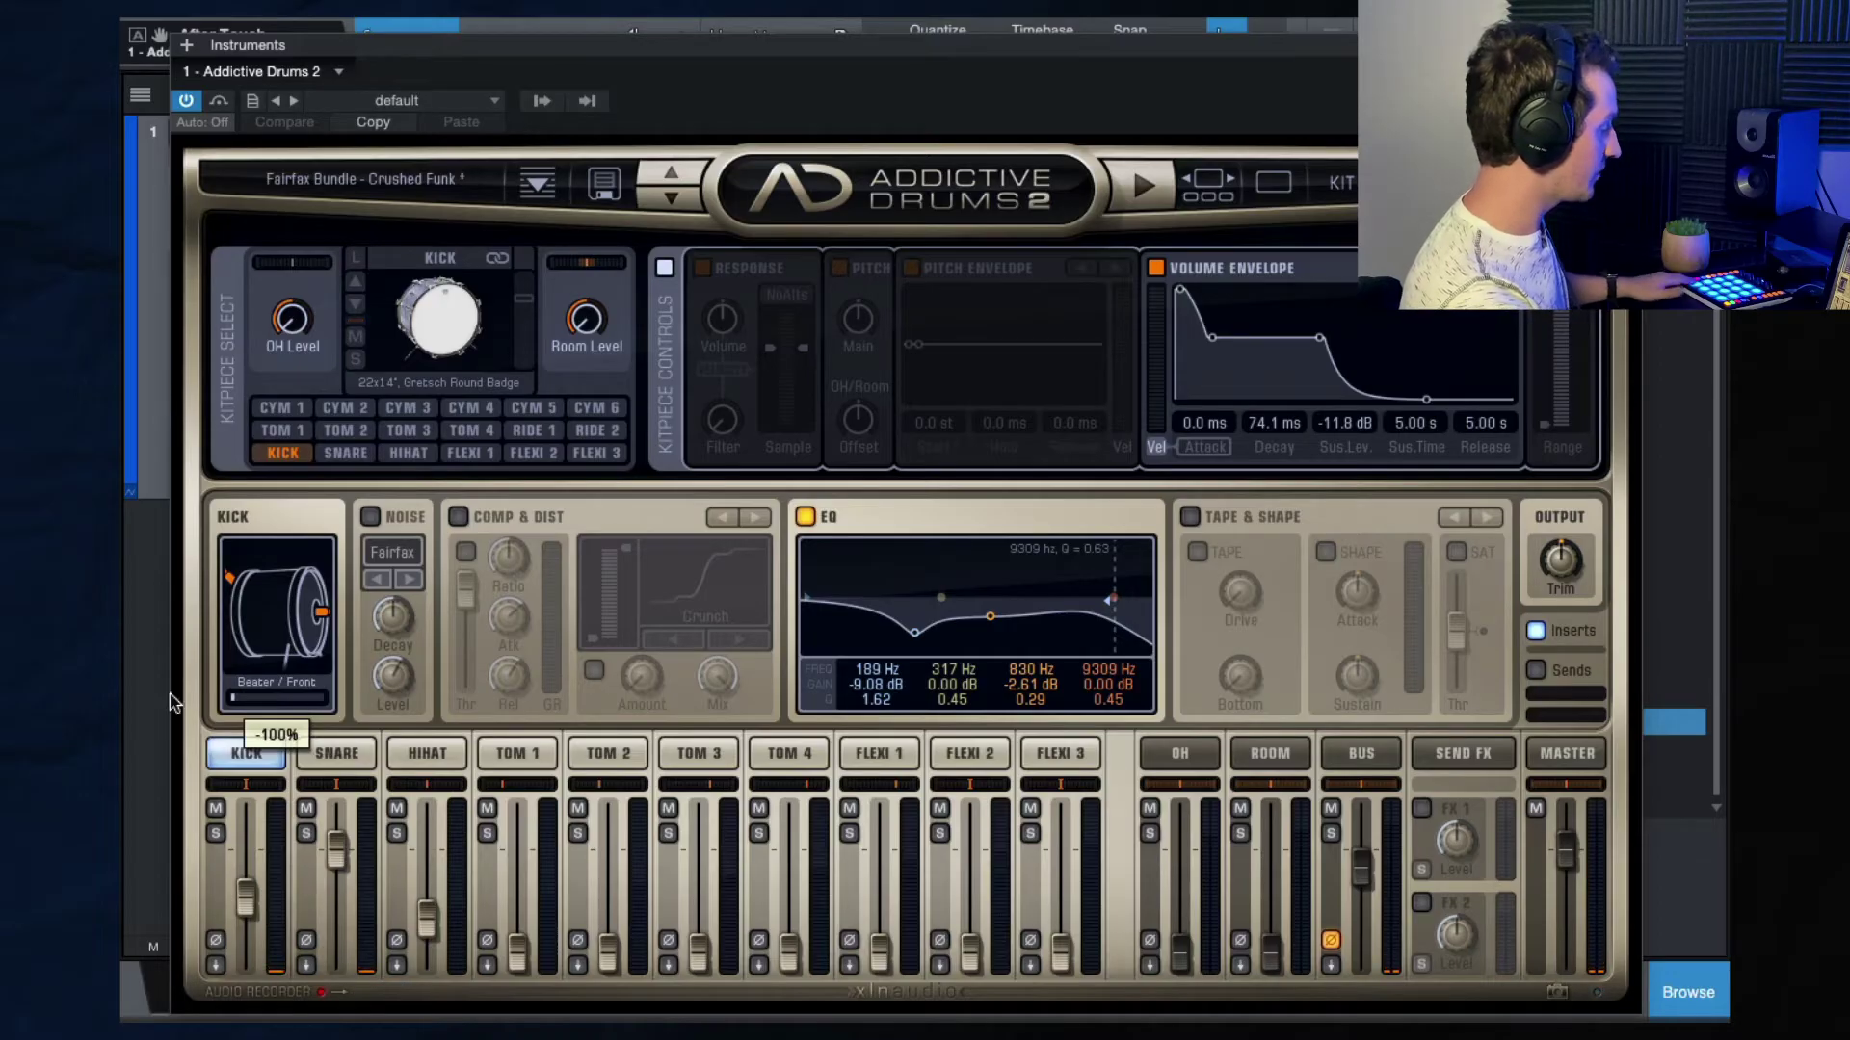
left_click(276, 708)
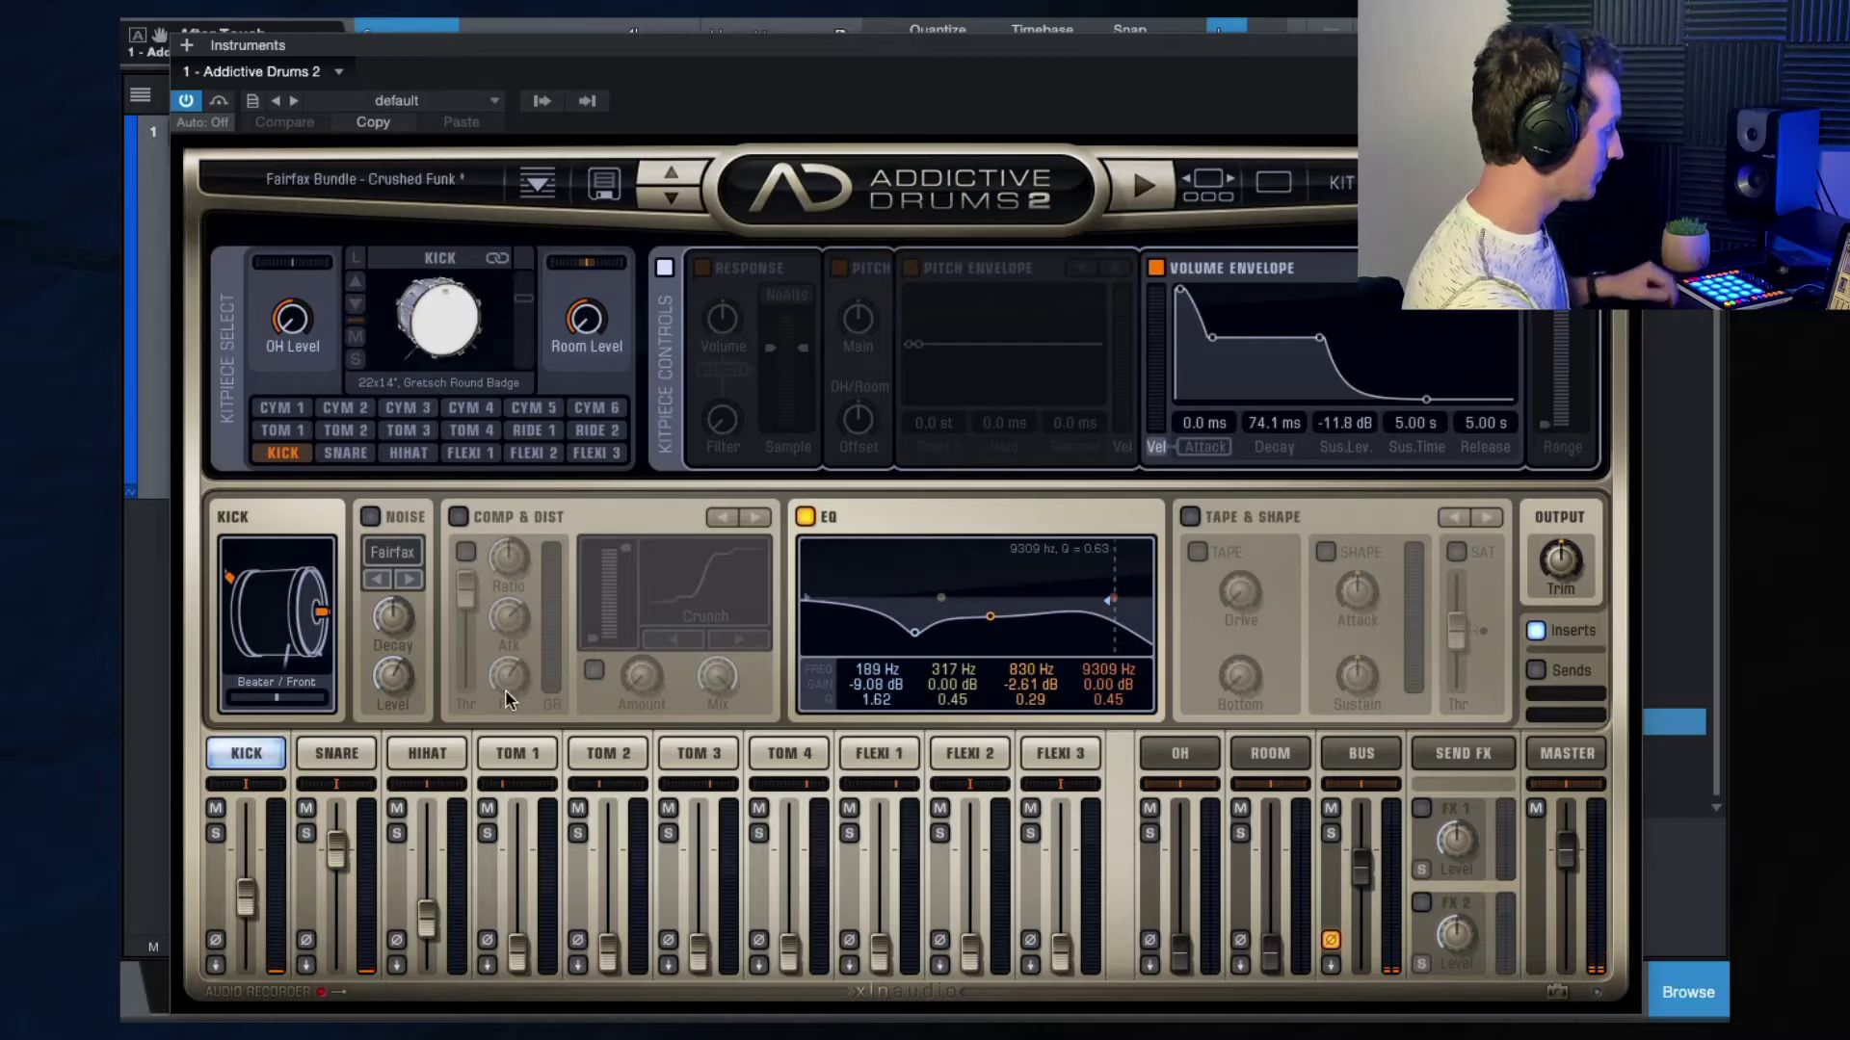
Enable the kick noise layer, set it to Vinyl, lower its level, then switch it off.
left_click(369, 517)
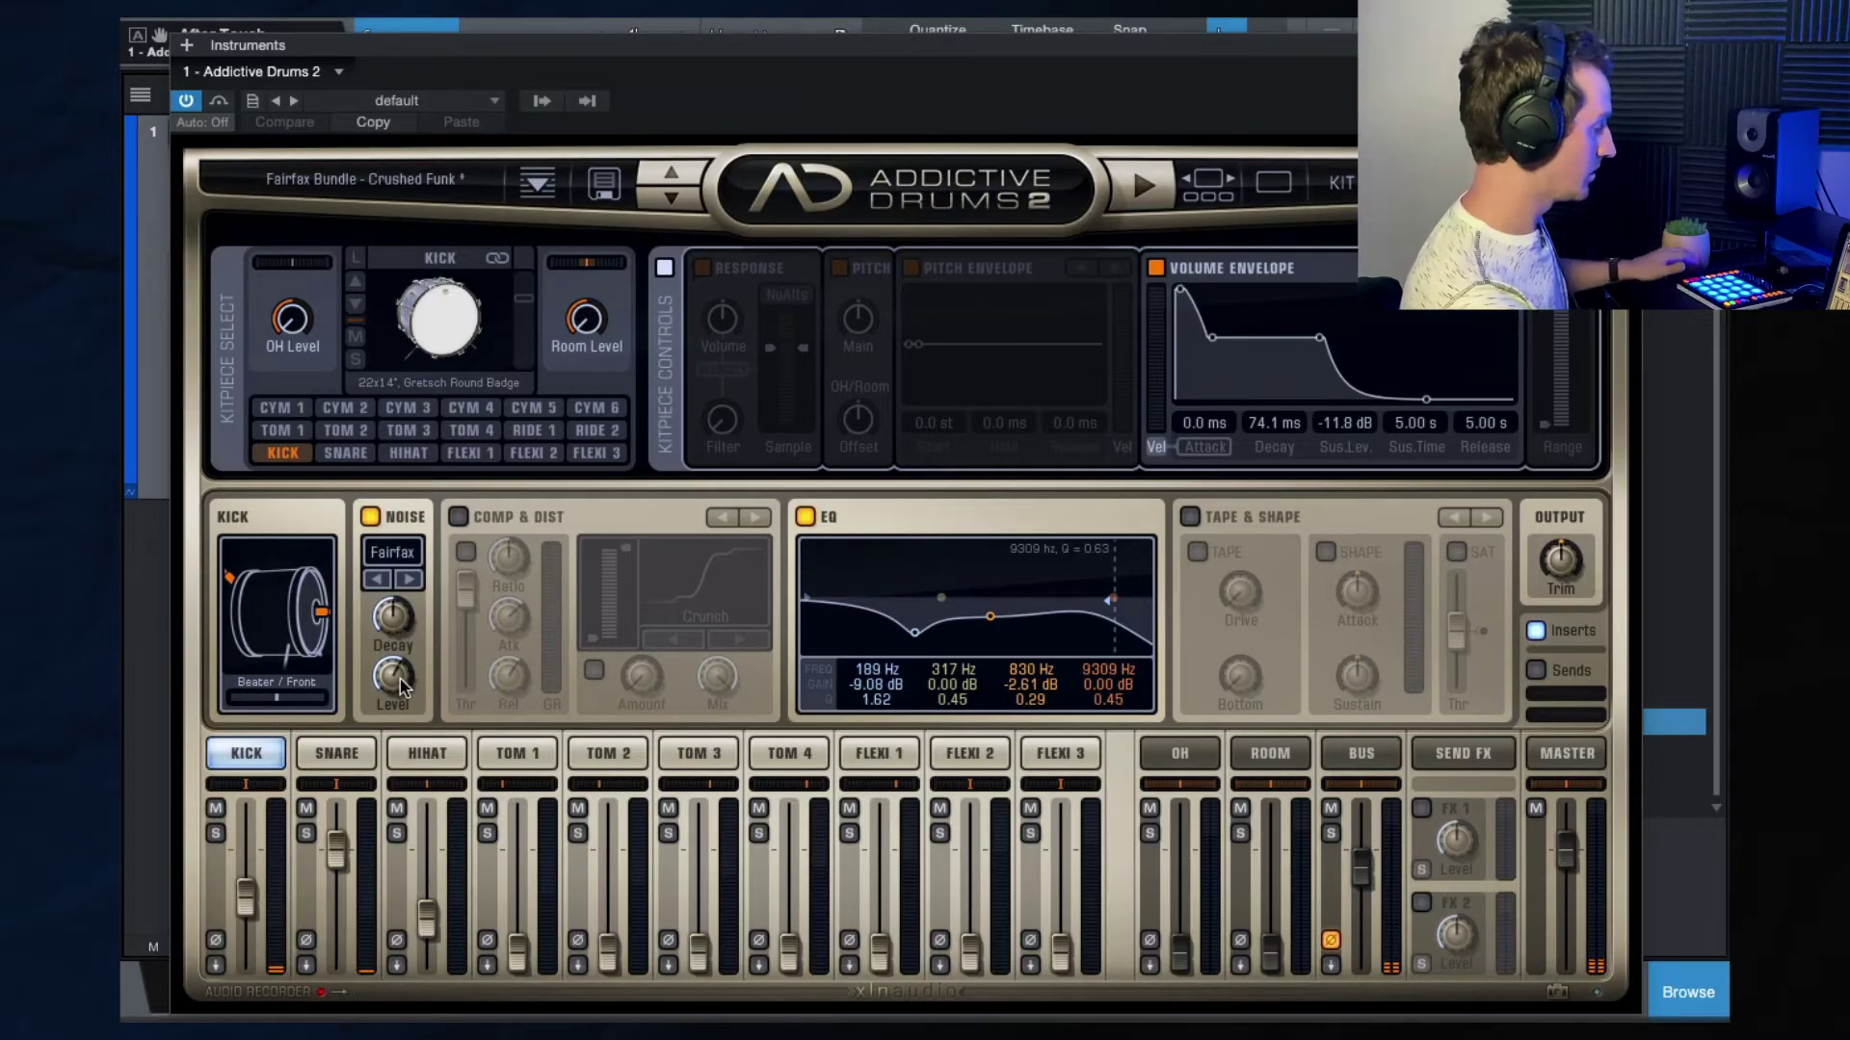
left_click(409, 579)
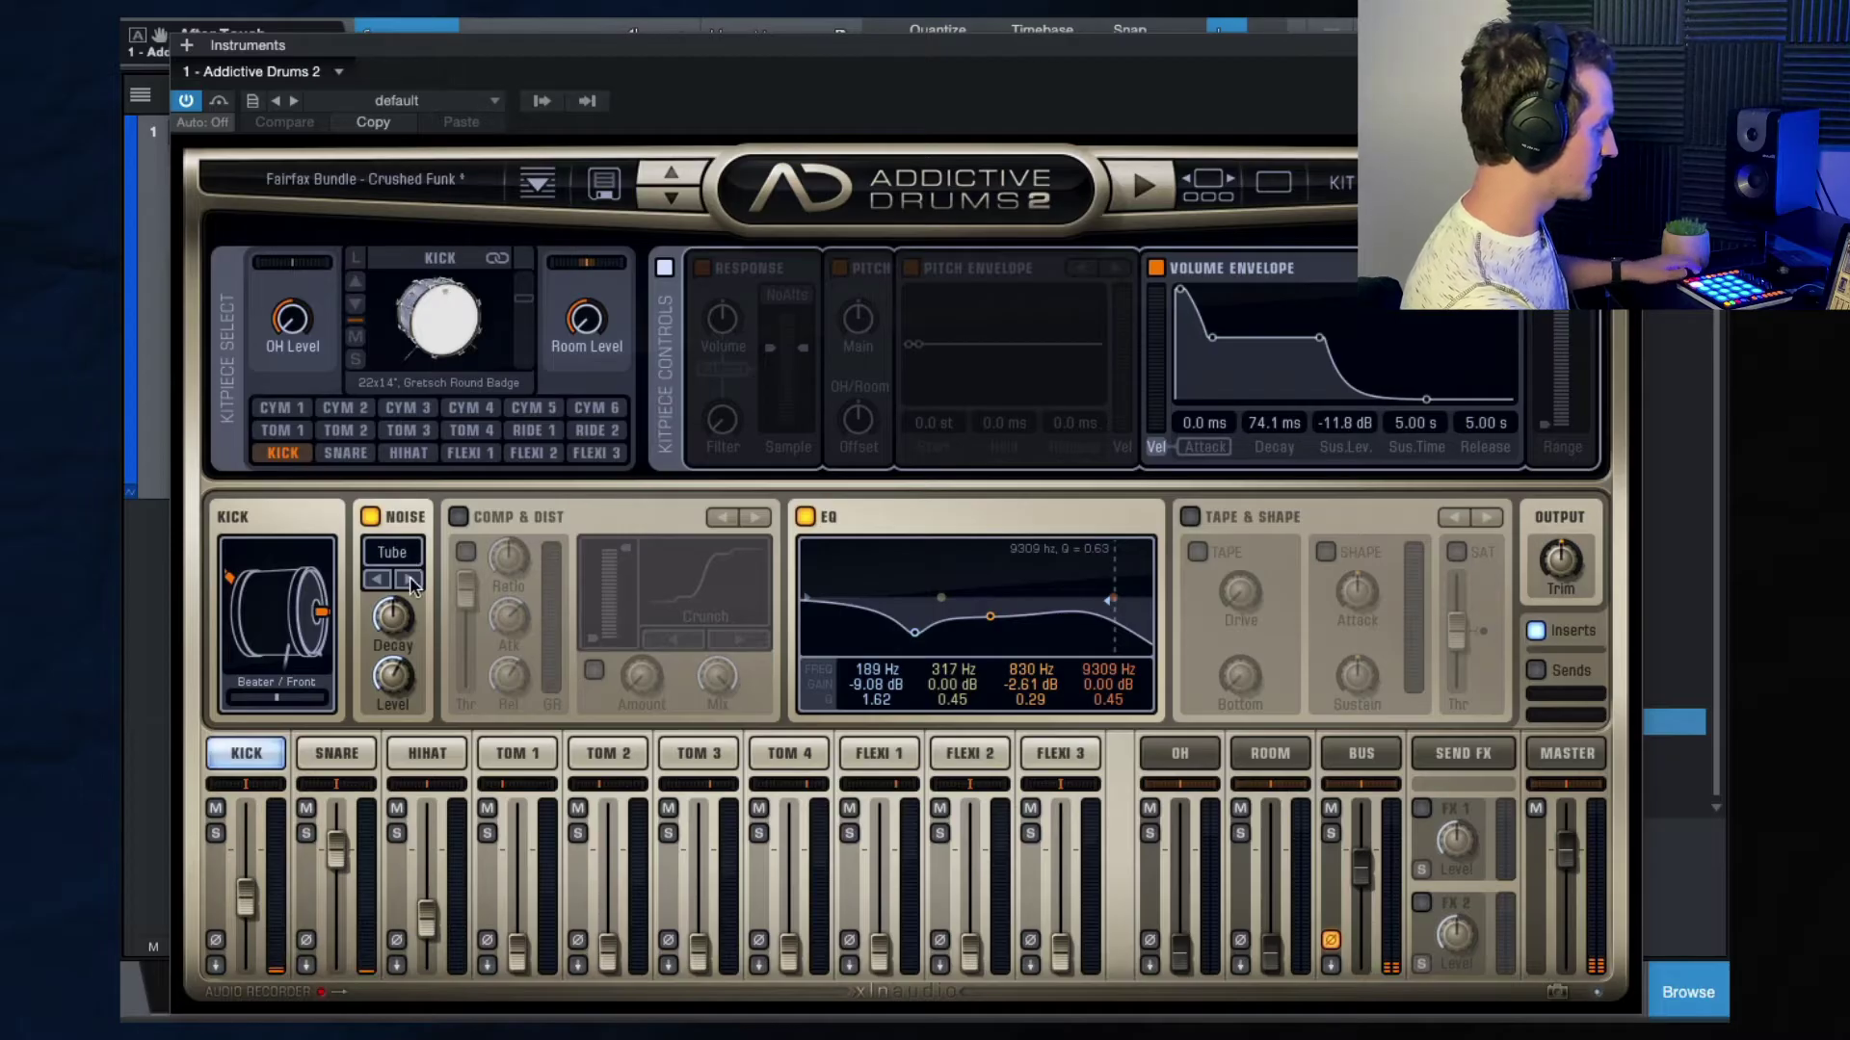
left_click(408, 579)
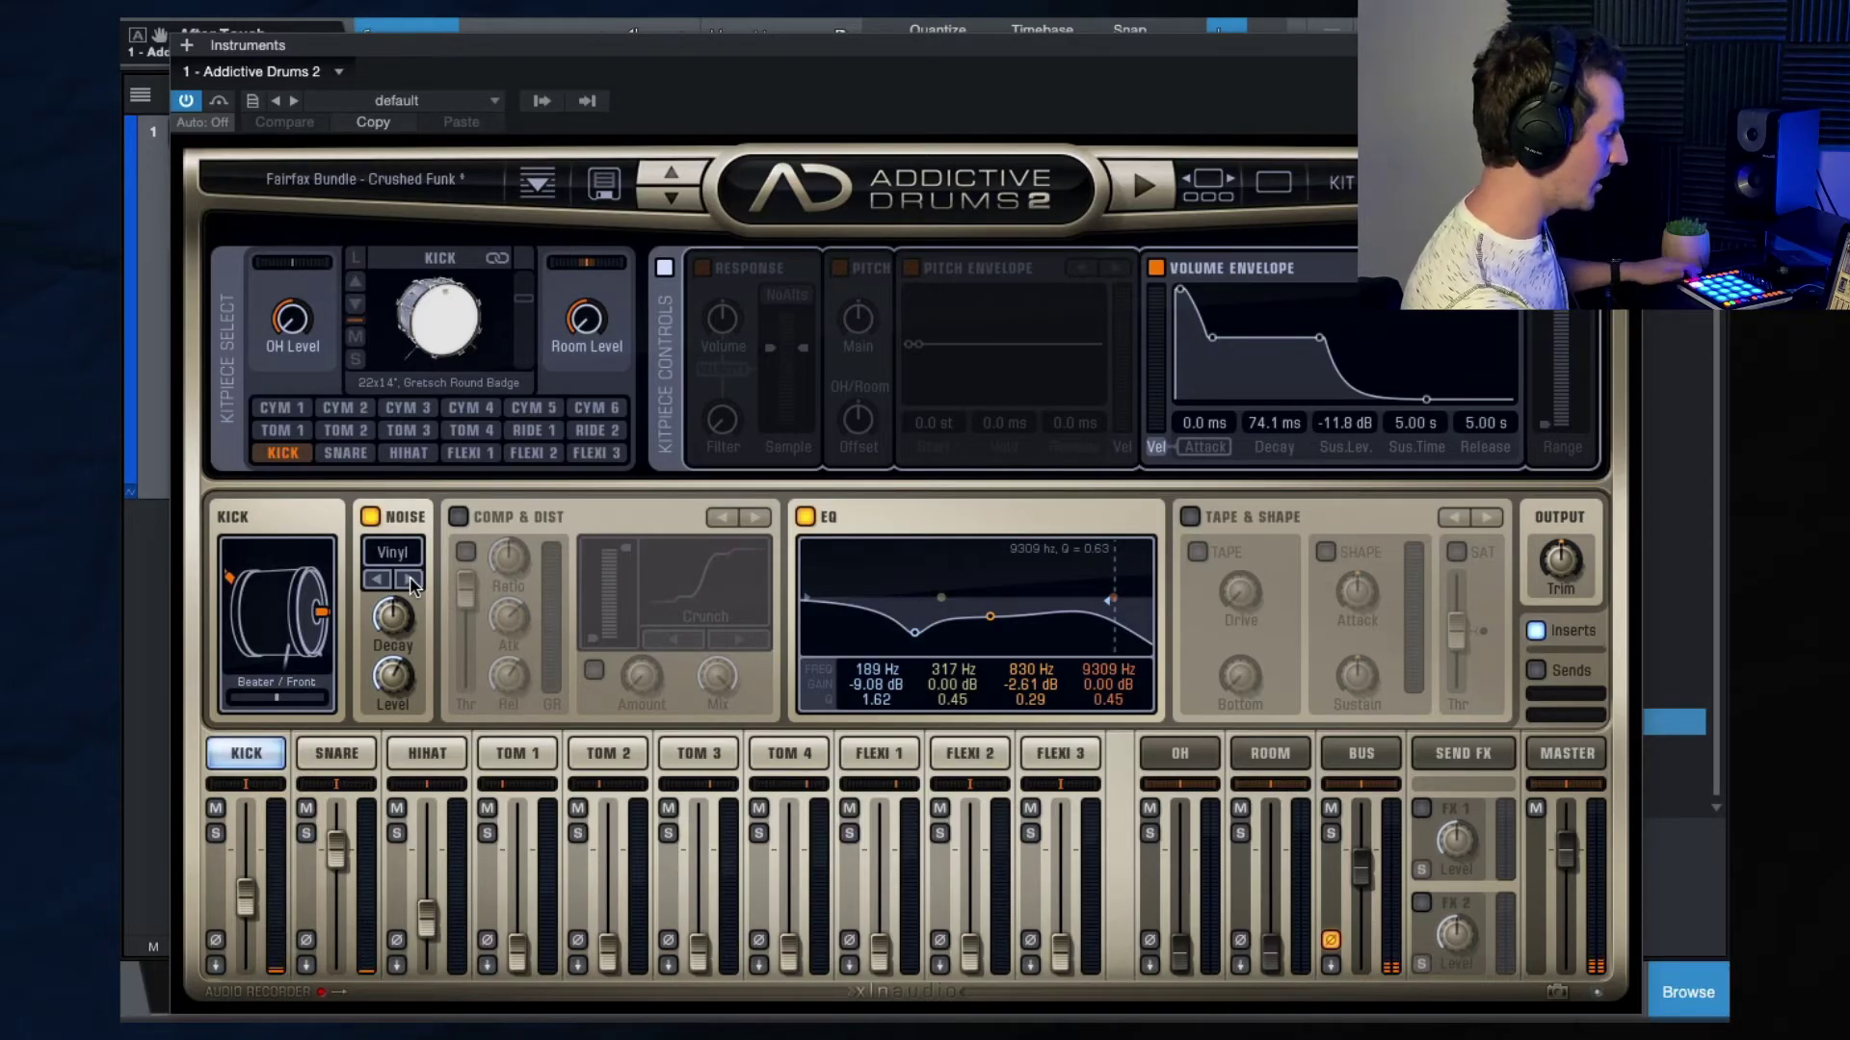
left_click_drag(395, 674, 382, 752)
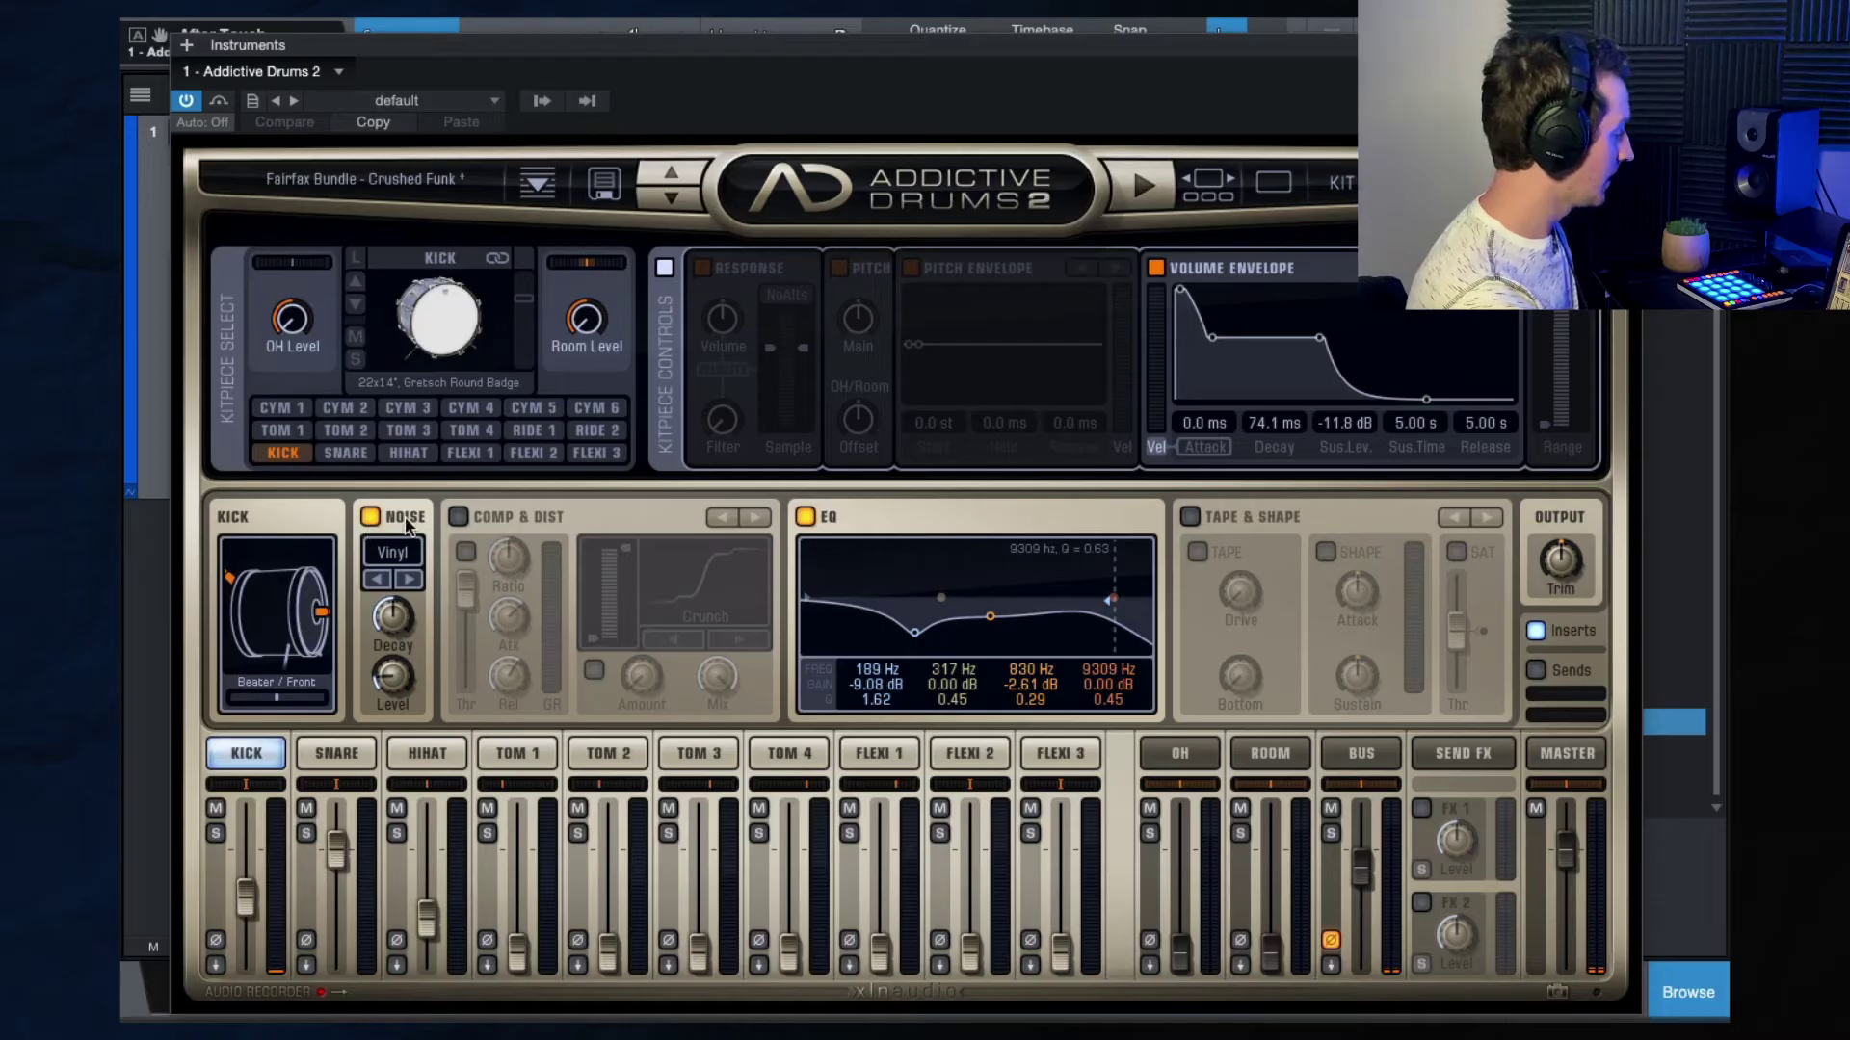
left_click(371, 518)
Try the kick's Comp & Dist with an extra compressor option, switch it off, then view the snare.
left_click(459, 517)
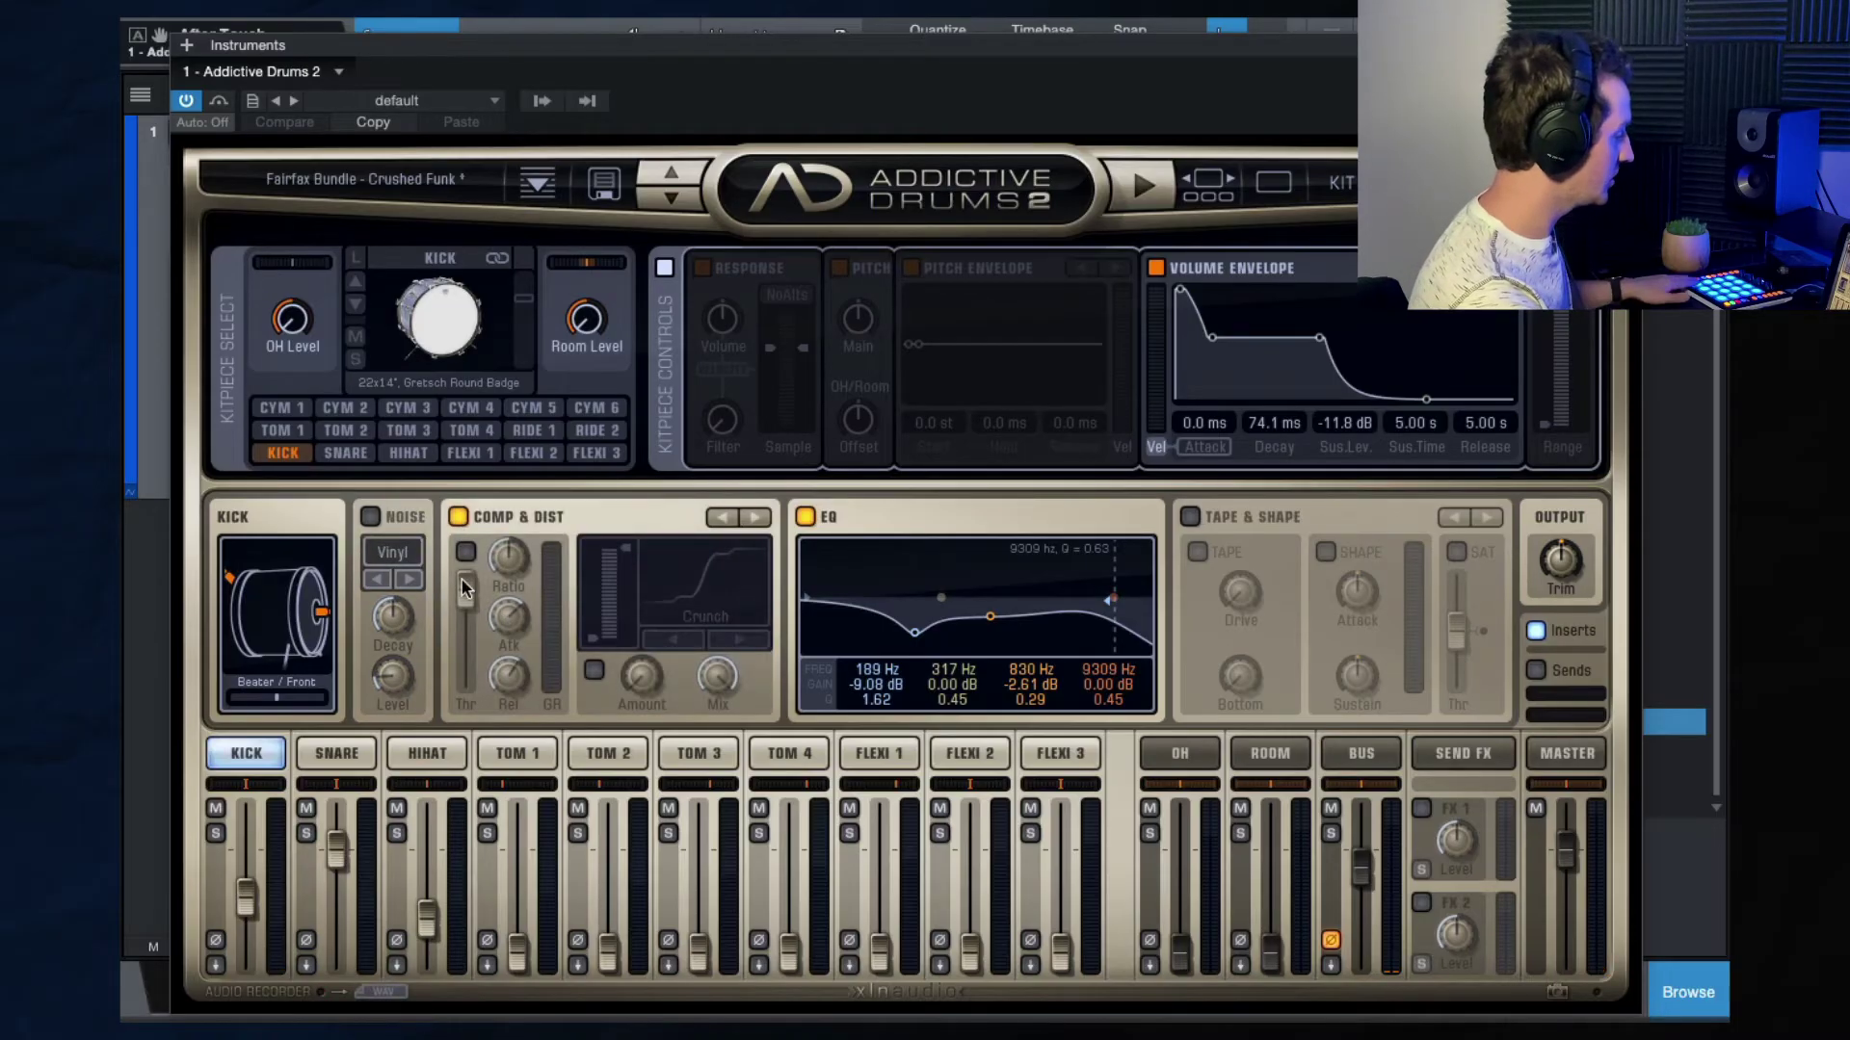
left_click(466, 552)
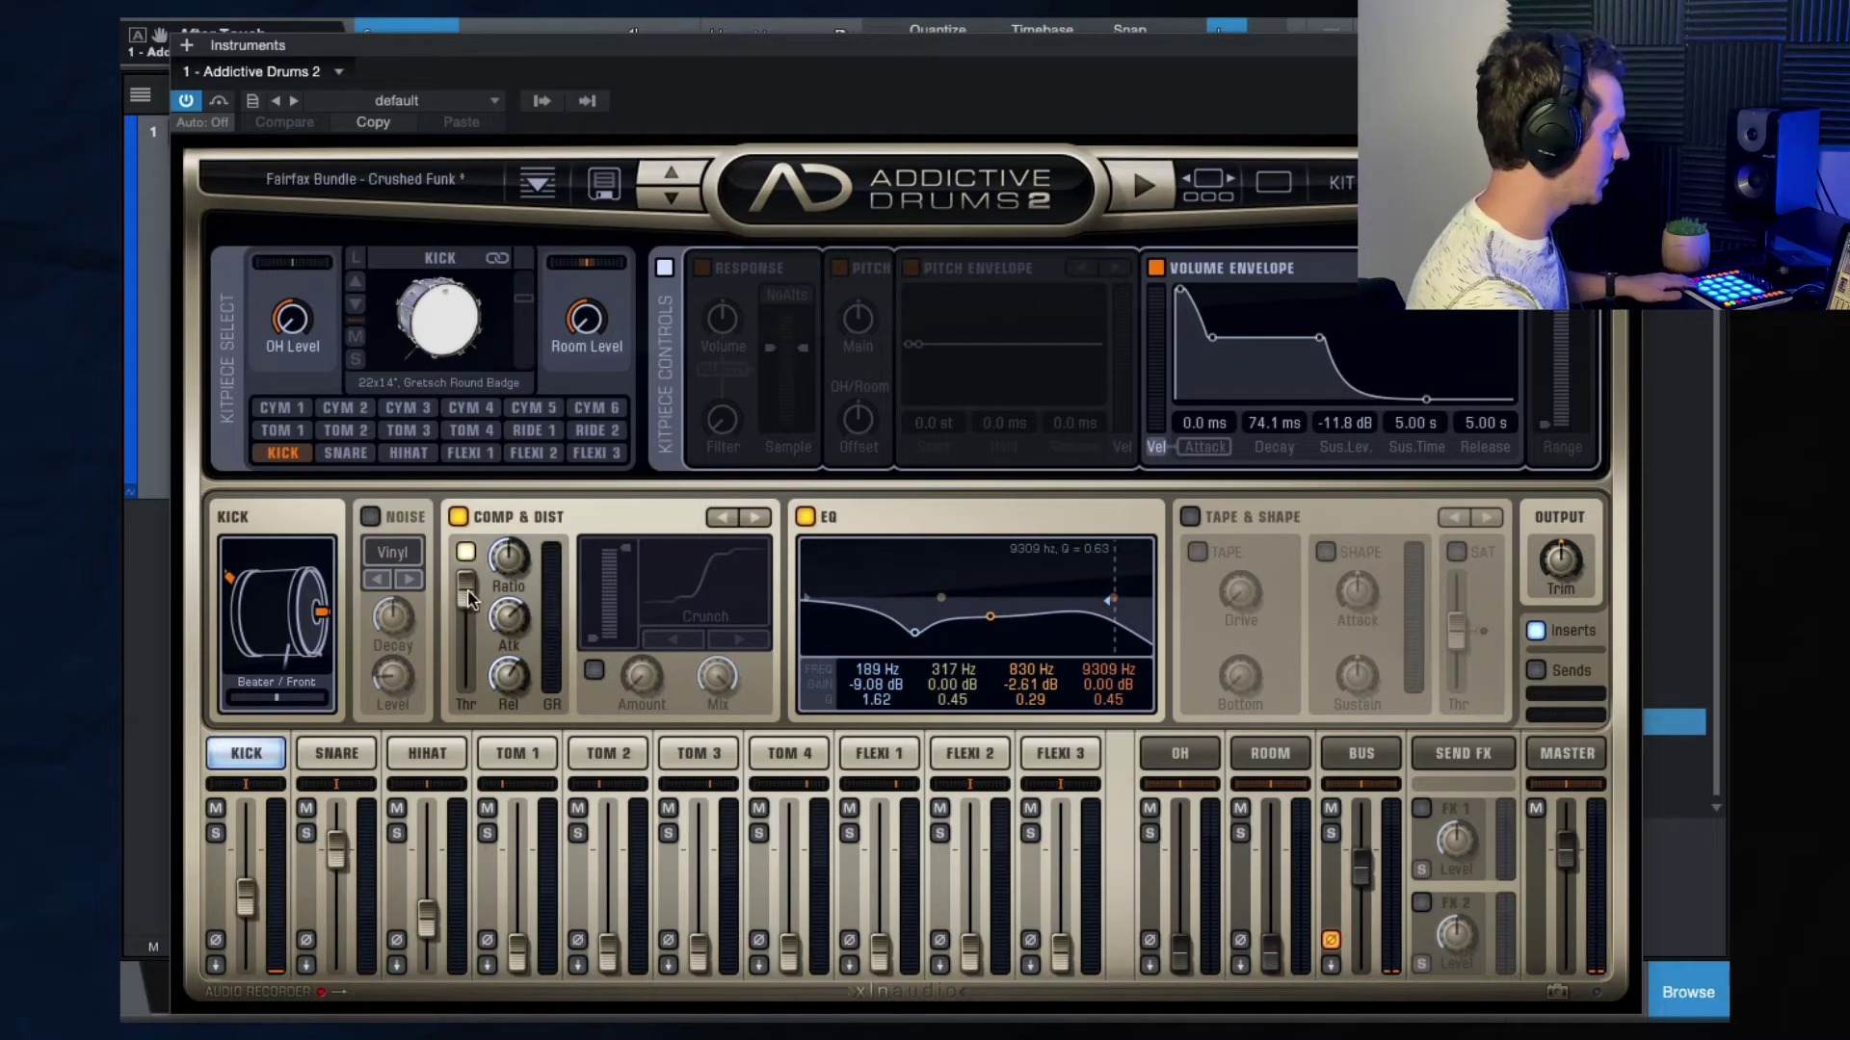
left_click(459, 517)
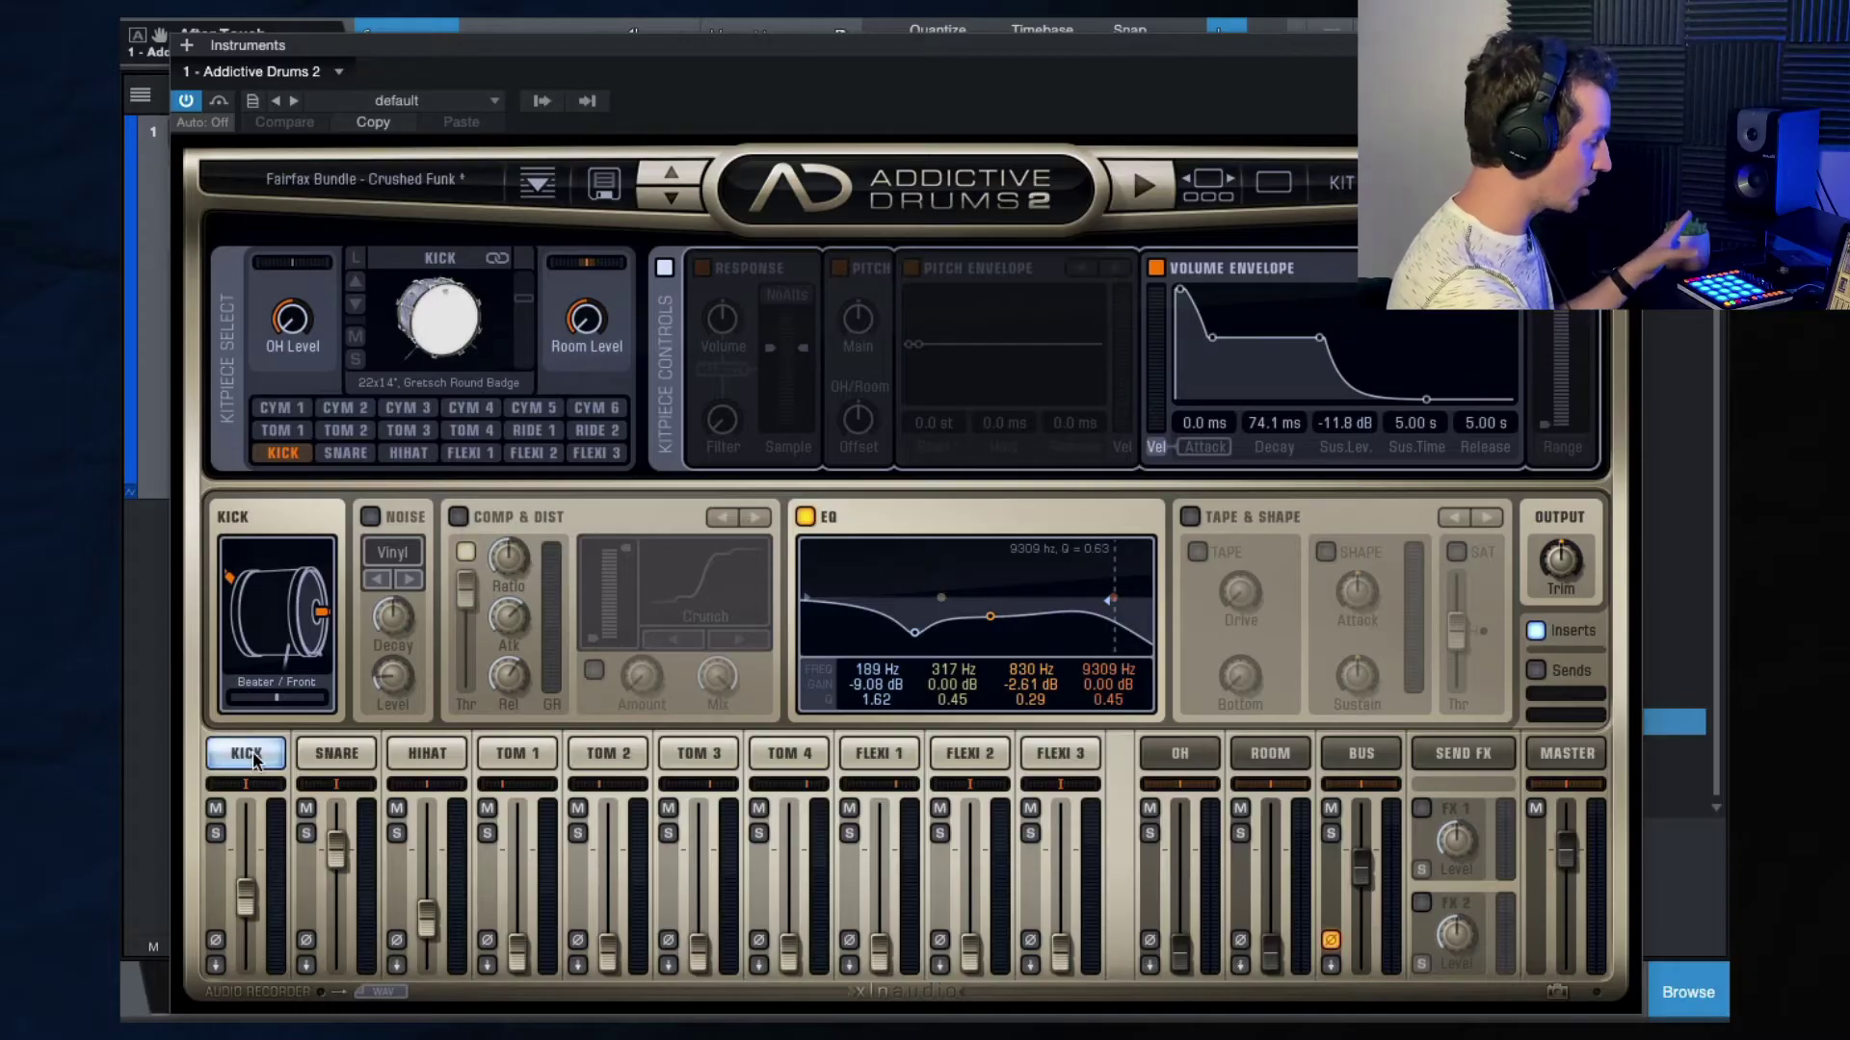
left_click(339, 754)
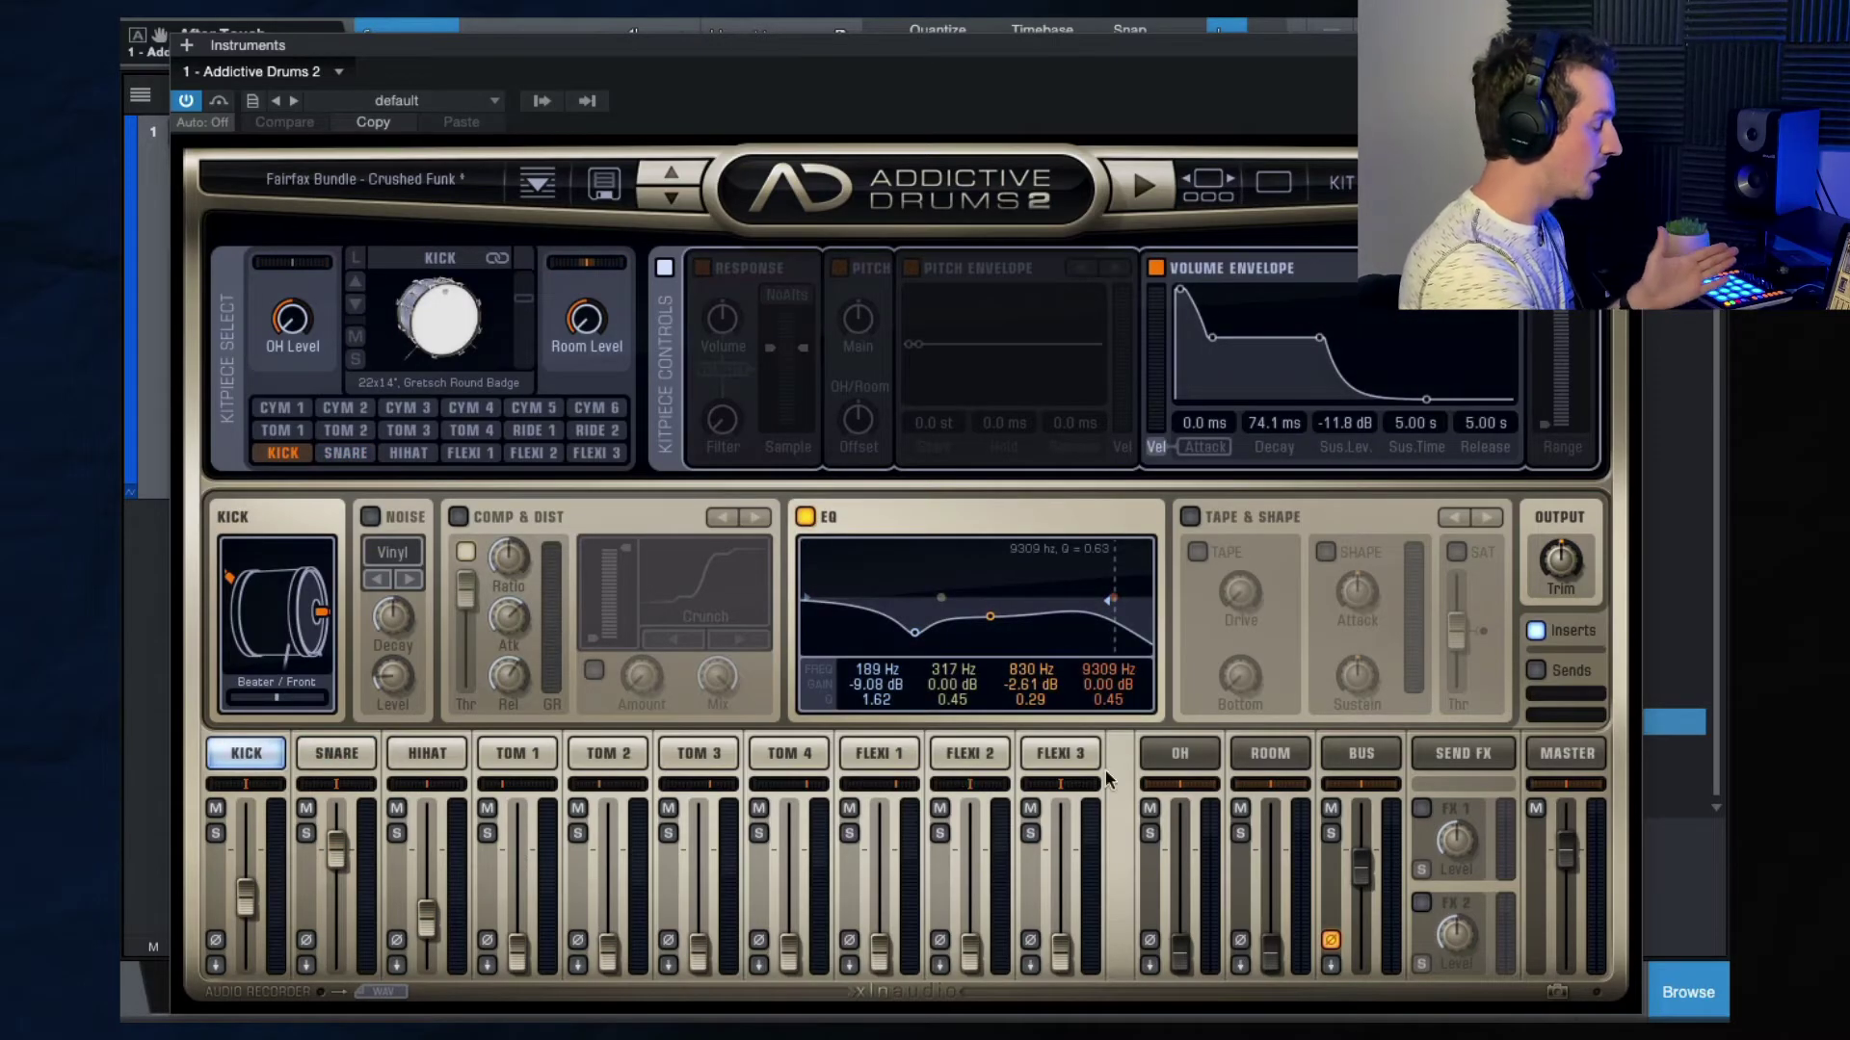
On the master bus, raise tape drive and bottom, set SAT threshold 10 dB and cut 750 Hz.
left_click(1559, 754)
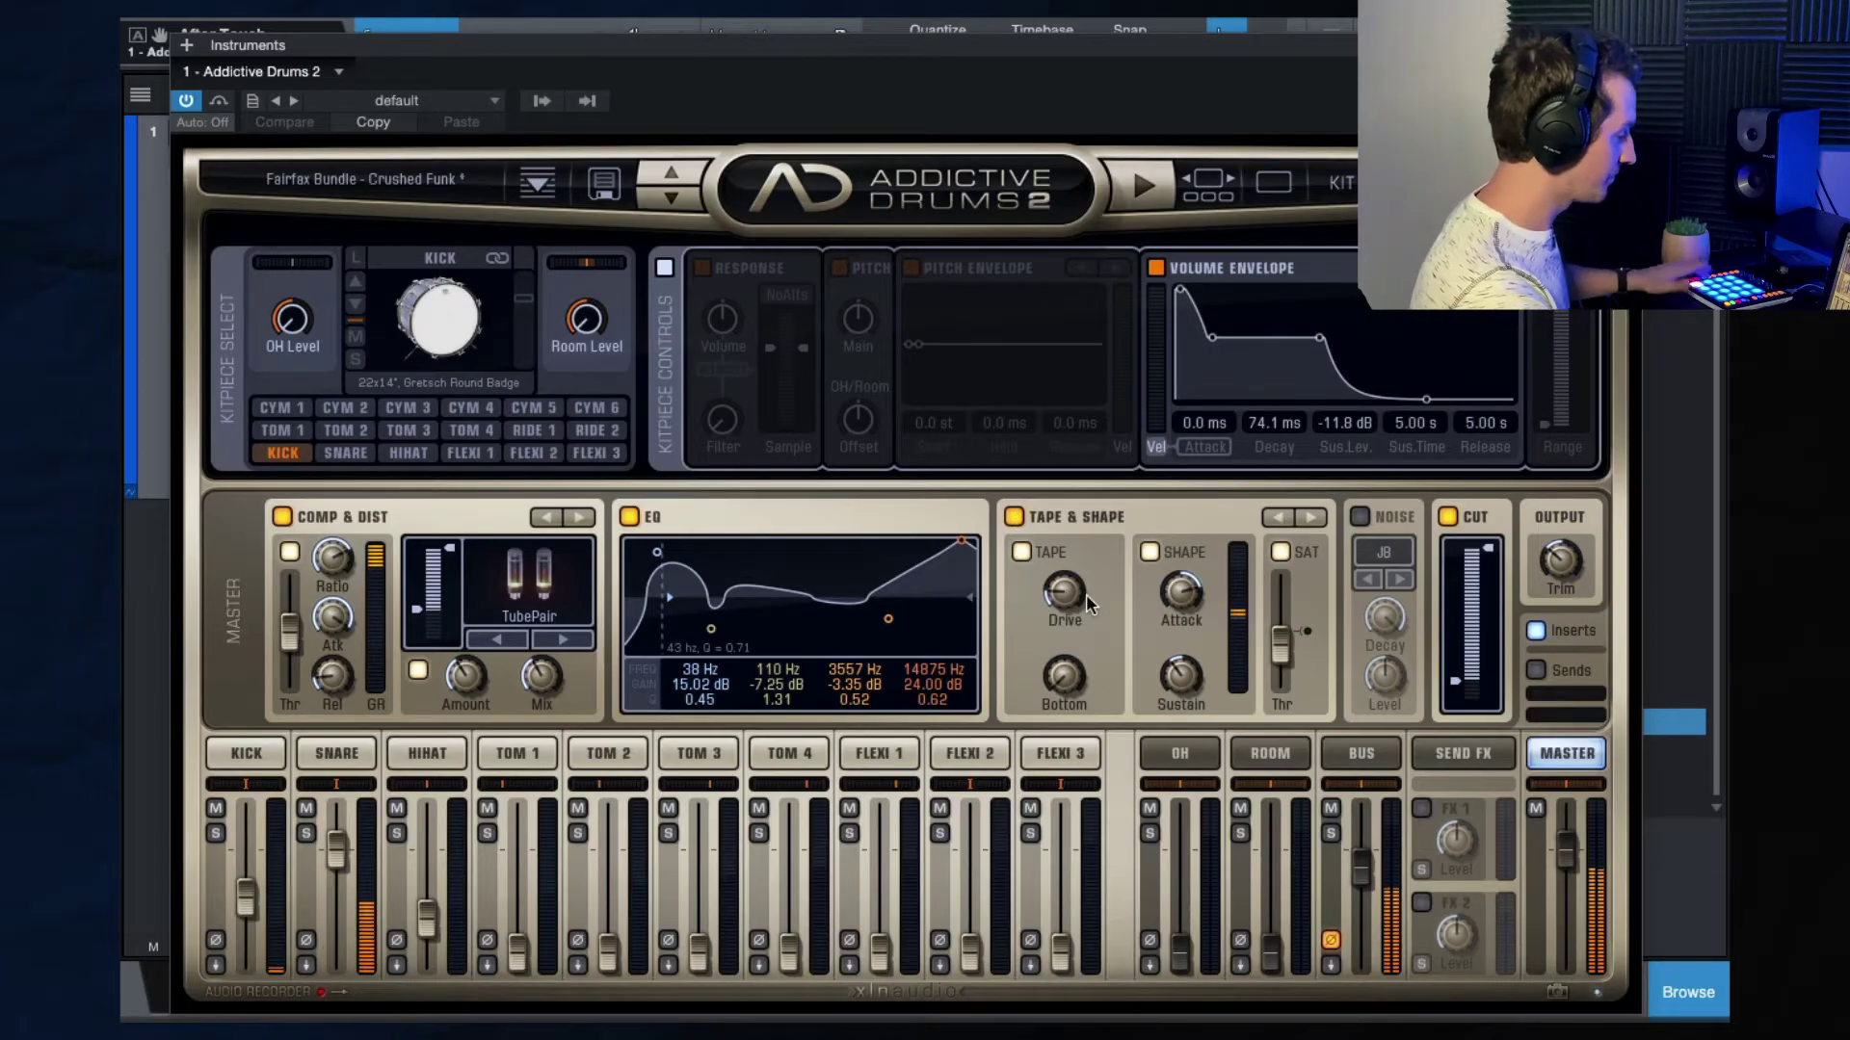
mouse_move(1089, 604)
left_mouse_down()
mouse_move(1058, 508)
mouse_move(1067, 592)
left_mouse_up()
left_click_drag(1064, 676, 1063, 607)
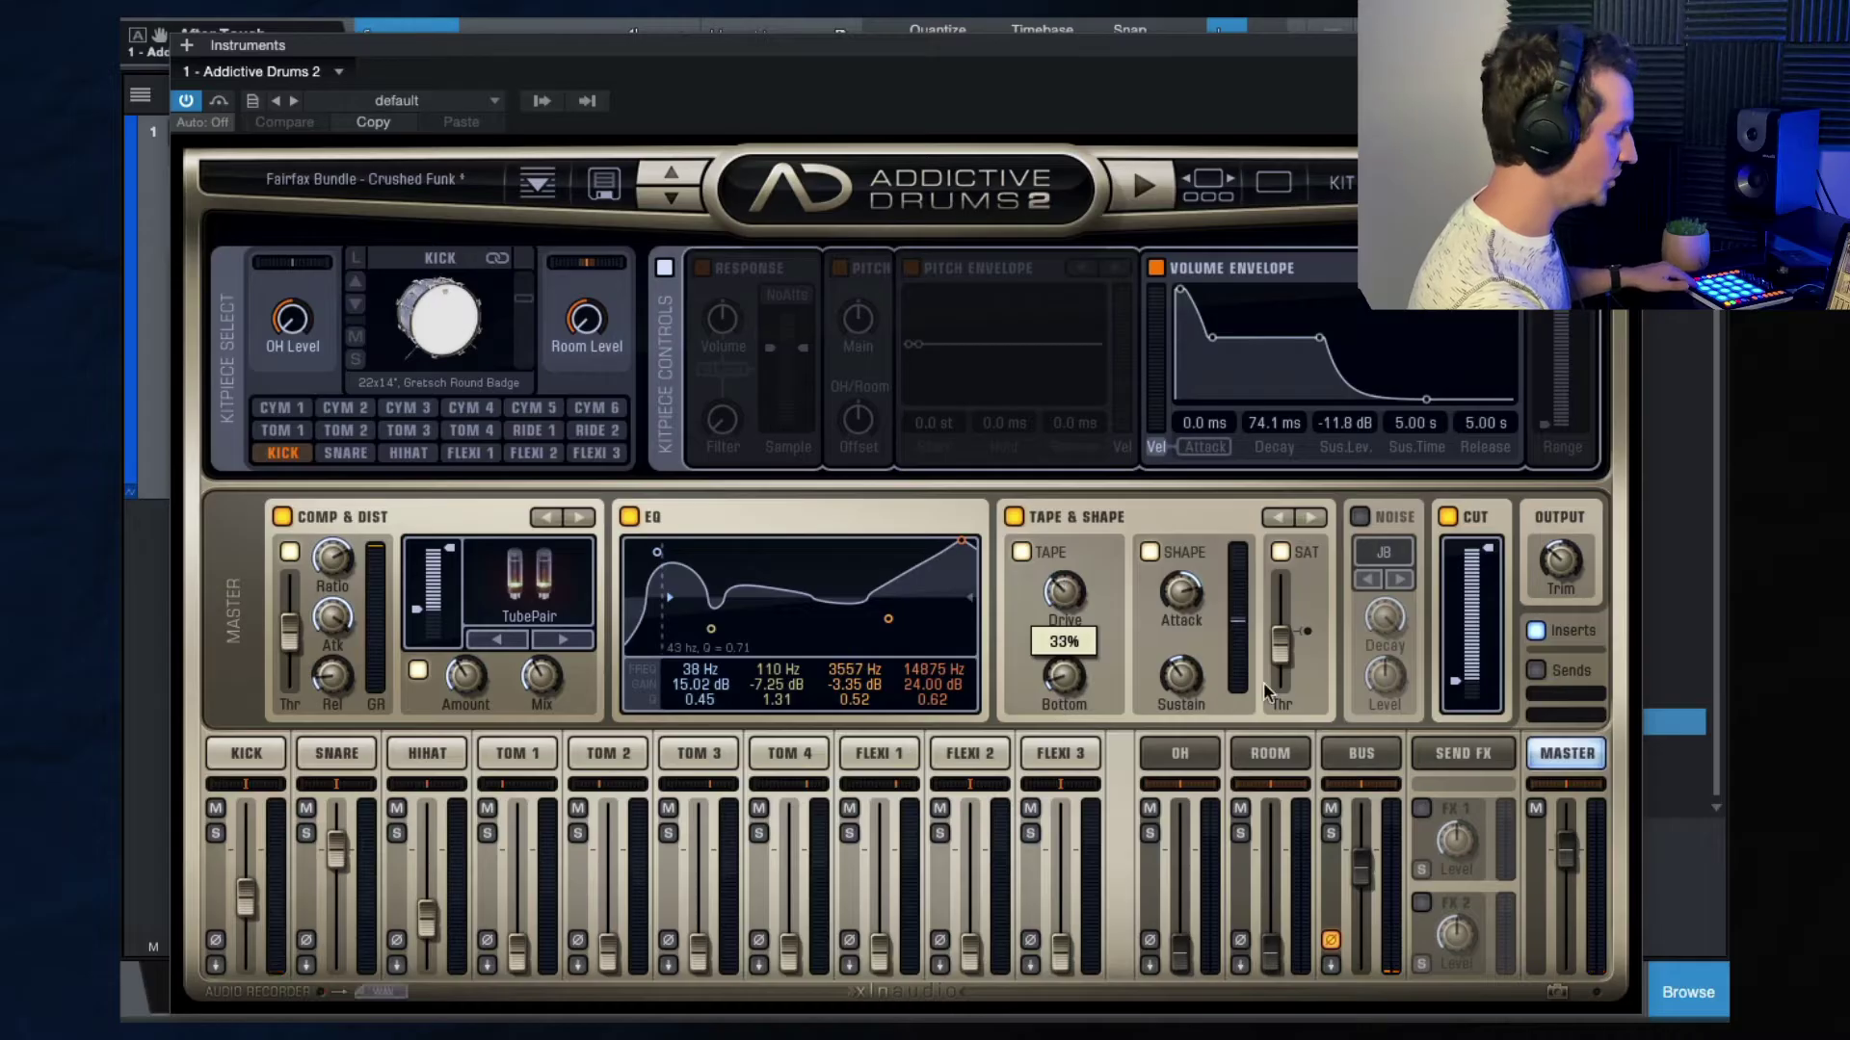
mouse_move(1281, 643)
left_mouse_down()
mouse_move(1287, 581)
mouse_move(1281, 643)
left_mouse_up()
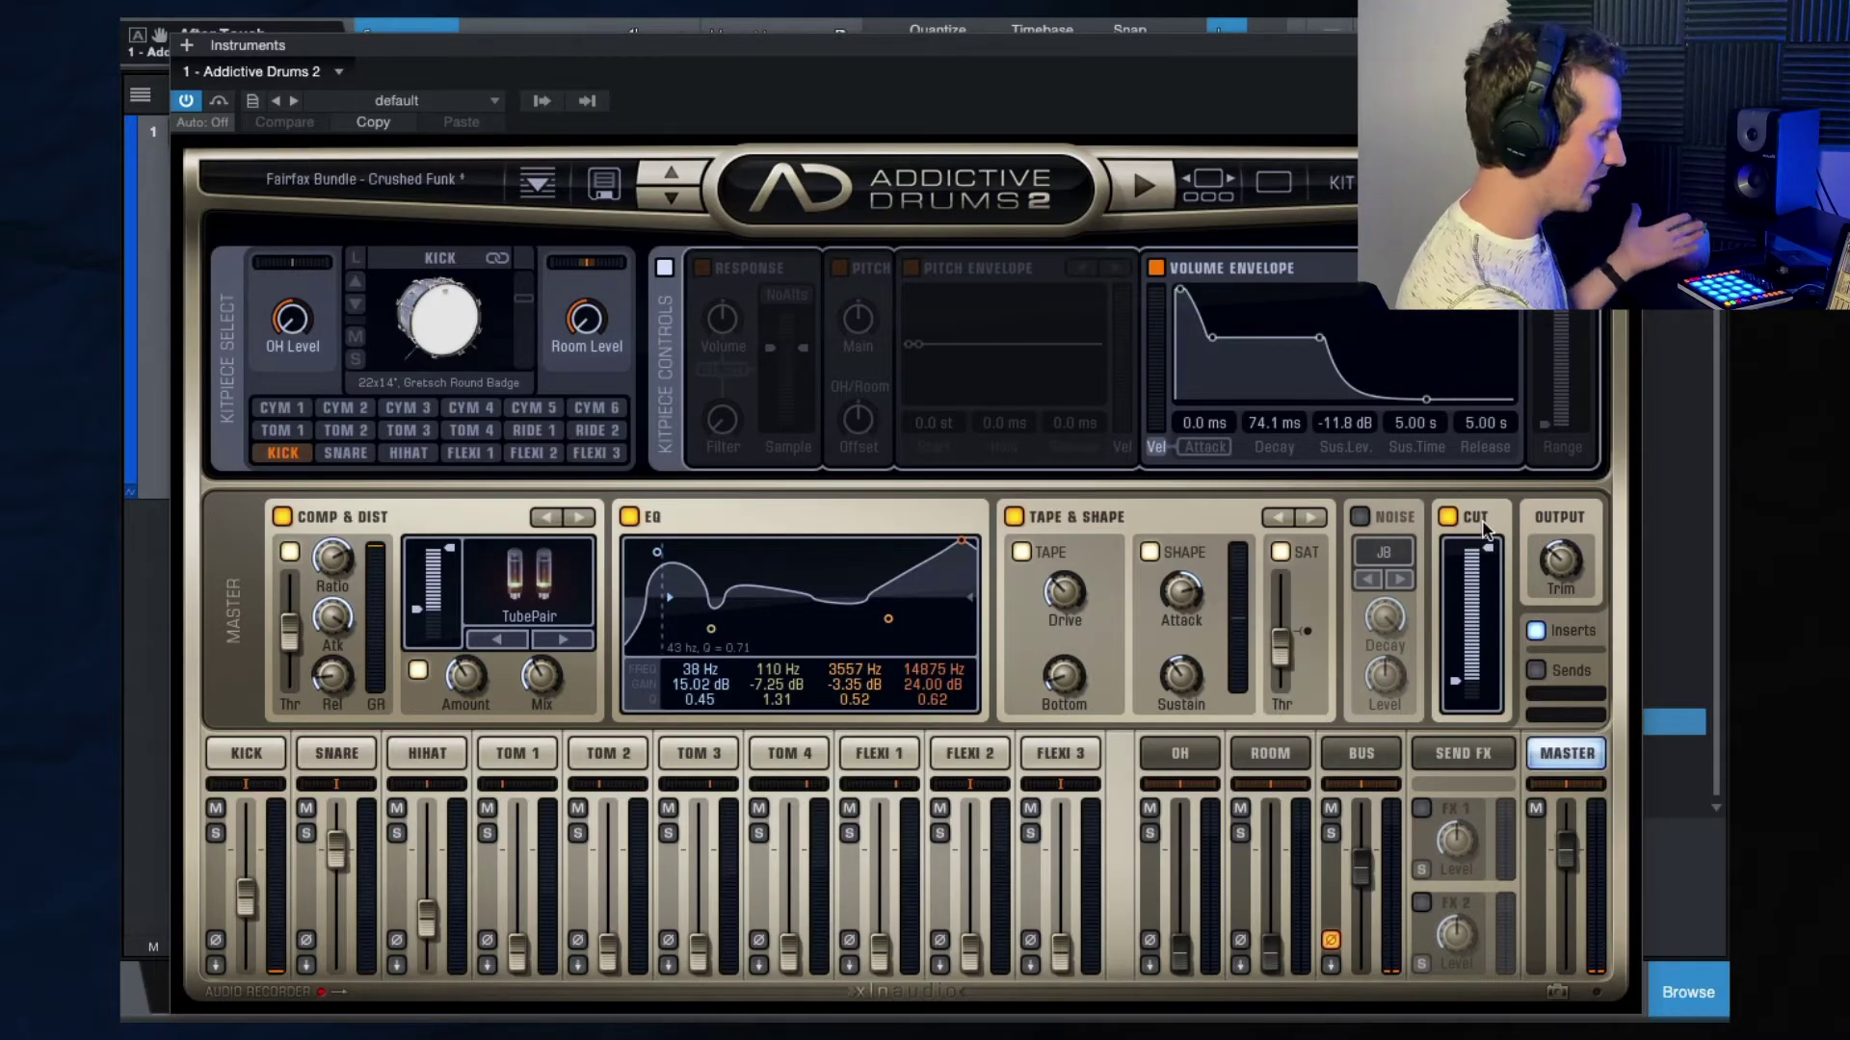
mouse_move(1485, 551)
left_mouse_down()
mouse_move(1473, 631)
mouse_move(1479, 550)
left_mouse_up()
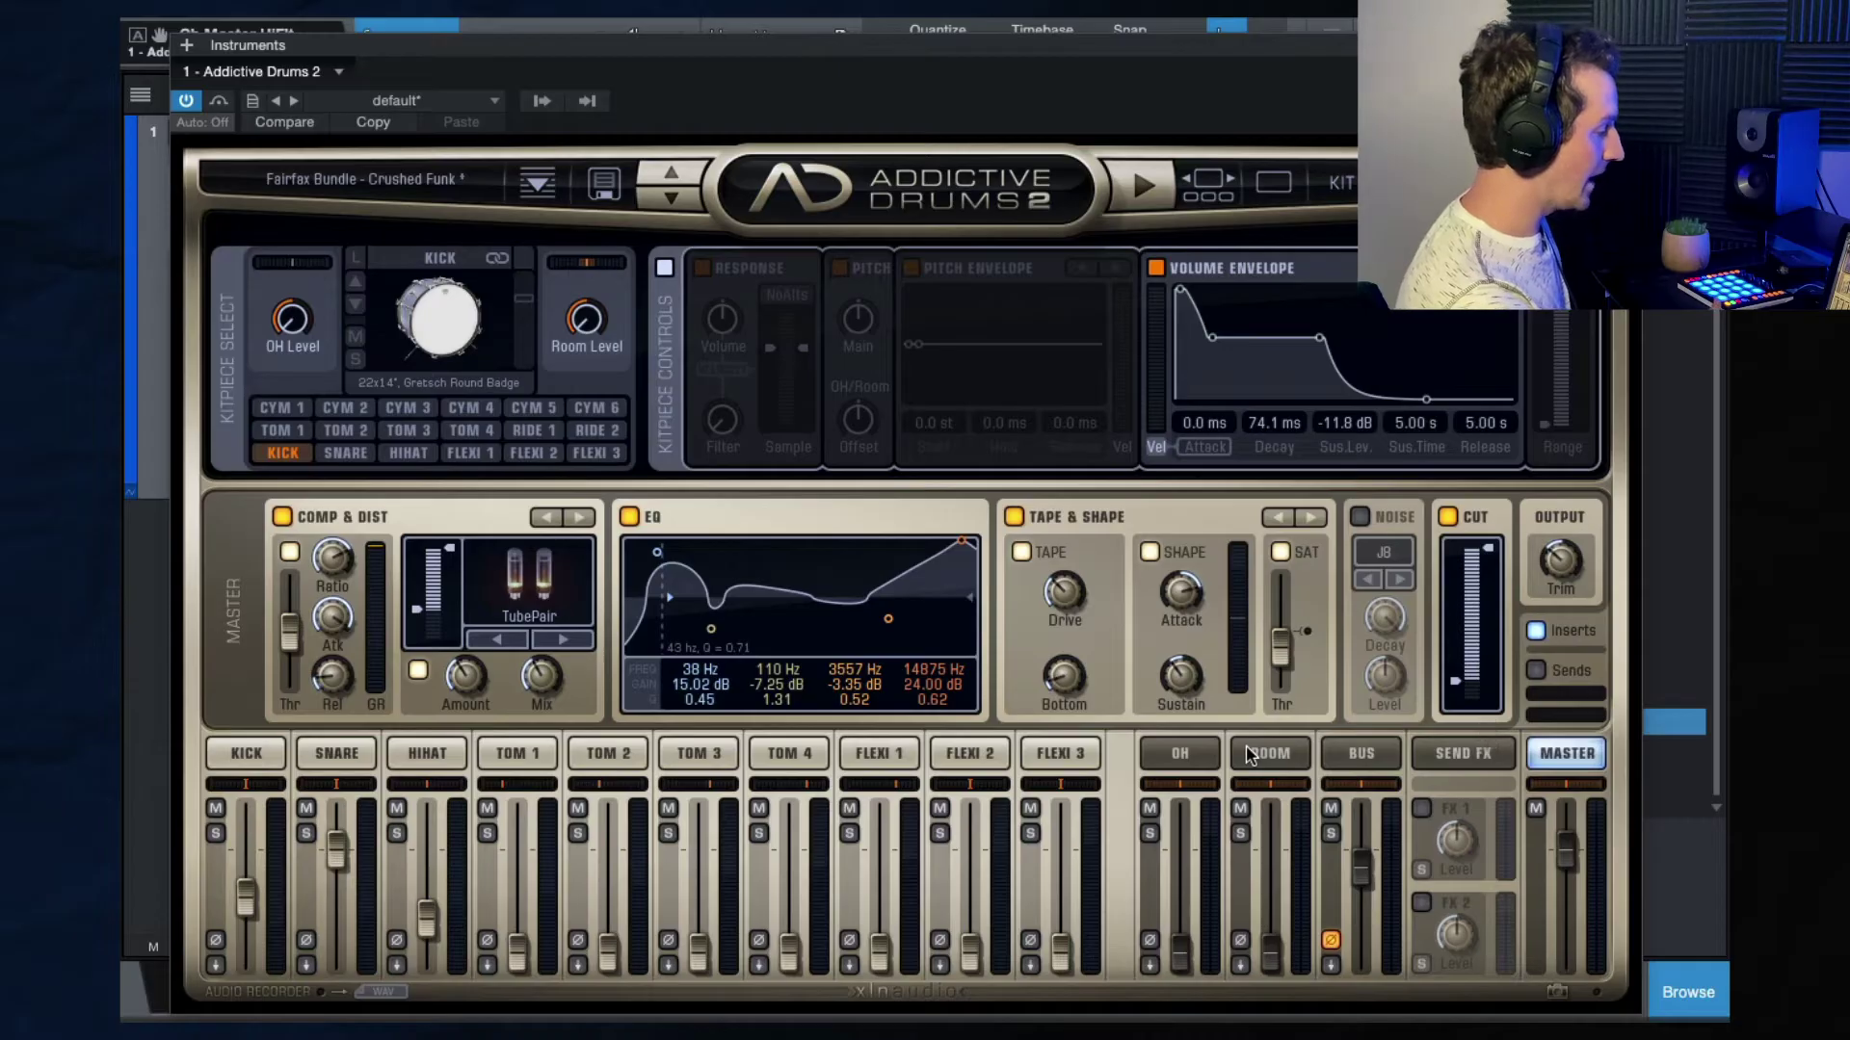
Show the overhead channel's effects and nudge its level toward 10 dB.
left_click(1182, 754)
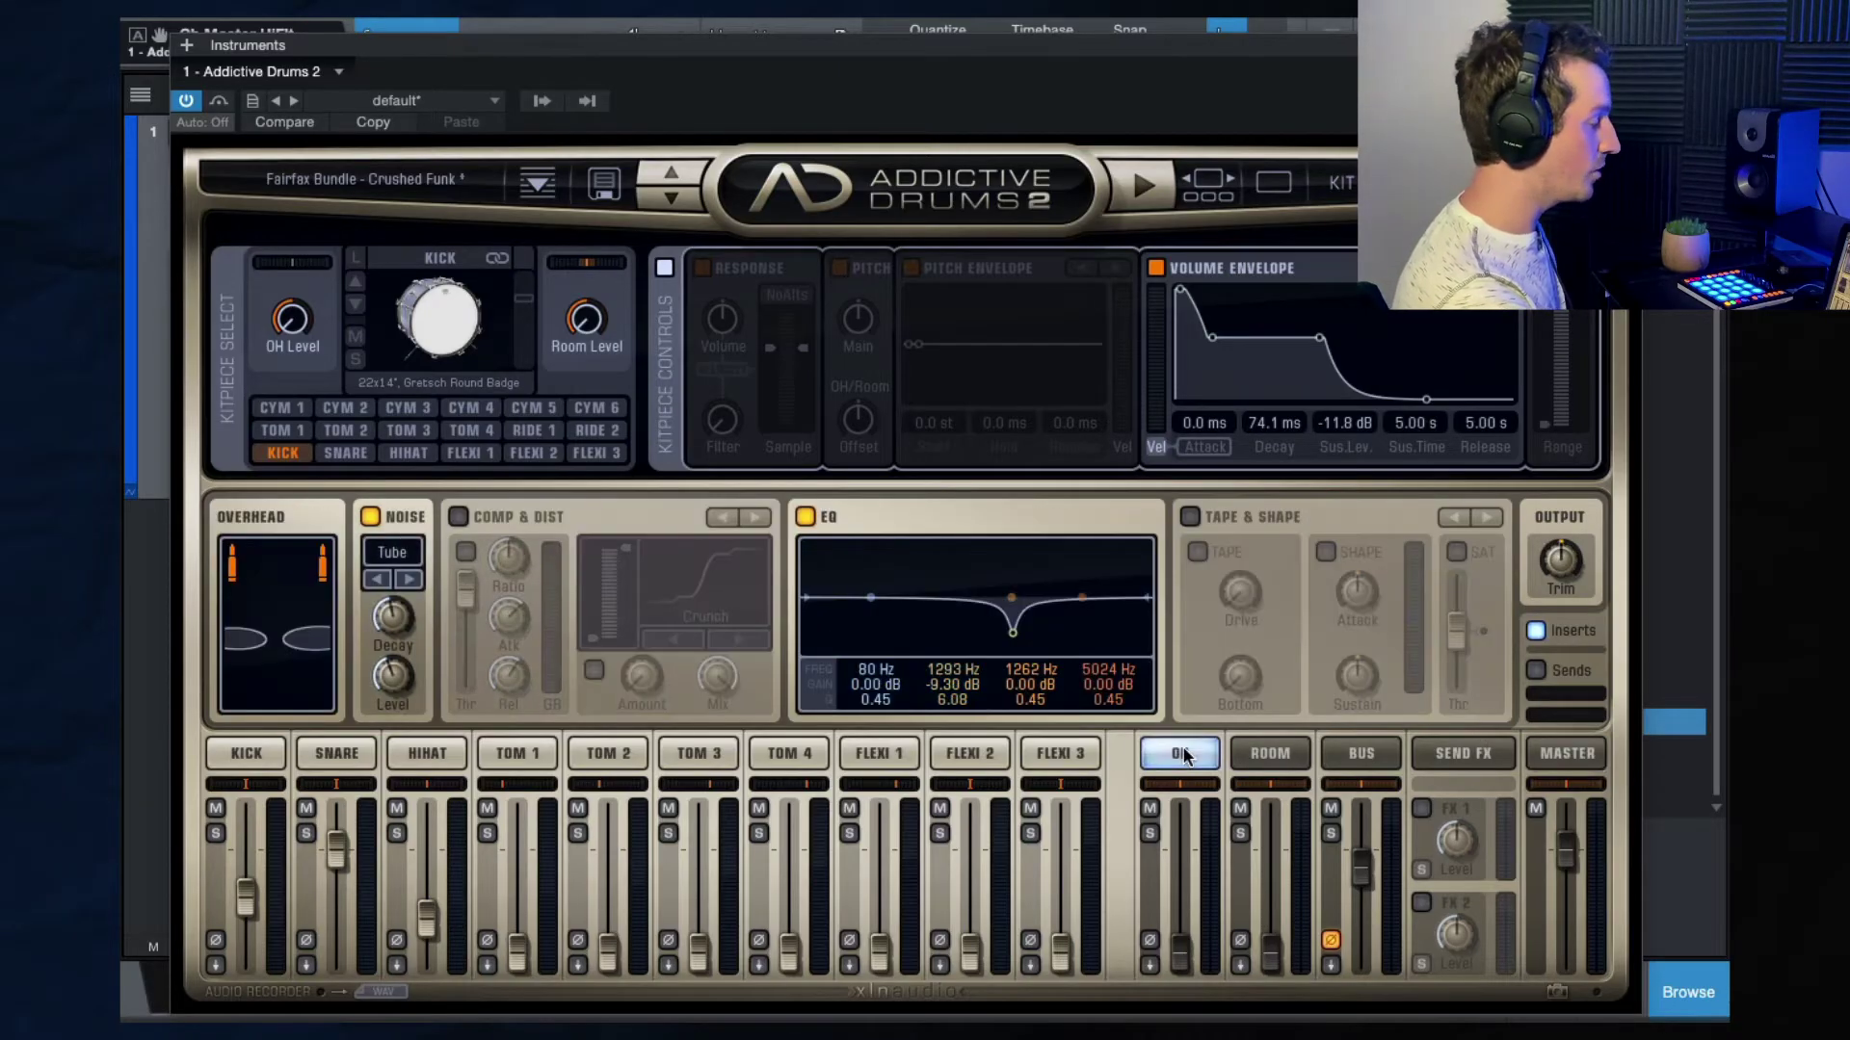
mouse_move(1177, 966)
left_mouse_down()
mouse_move(1180, 819)
mouse_move(1180, 961)
left_mouse_up()
left_click(388, 164)
Load the Fairfax Bundle - LA Rock kit preset in place of Crushed Funk.
left_click(389, 164)
left_click(389, 165)
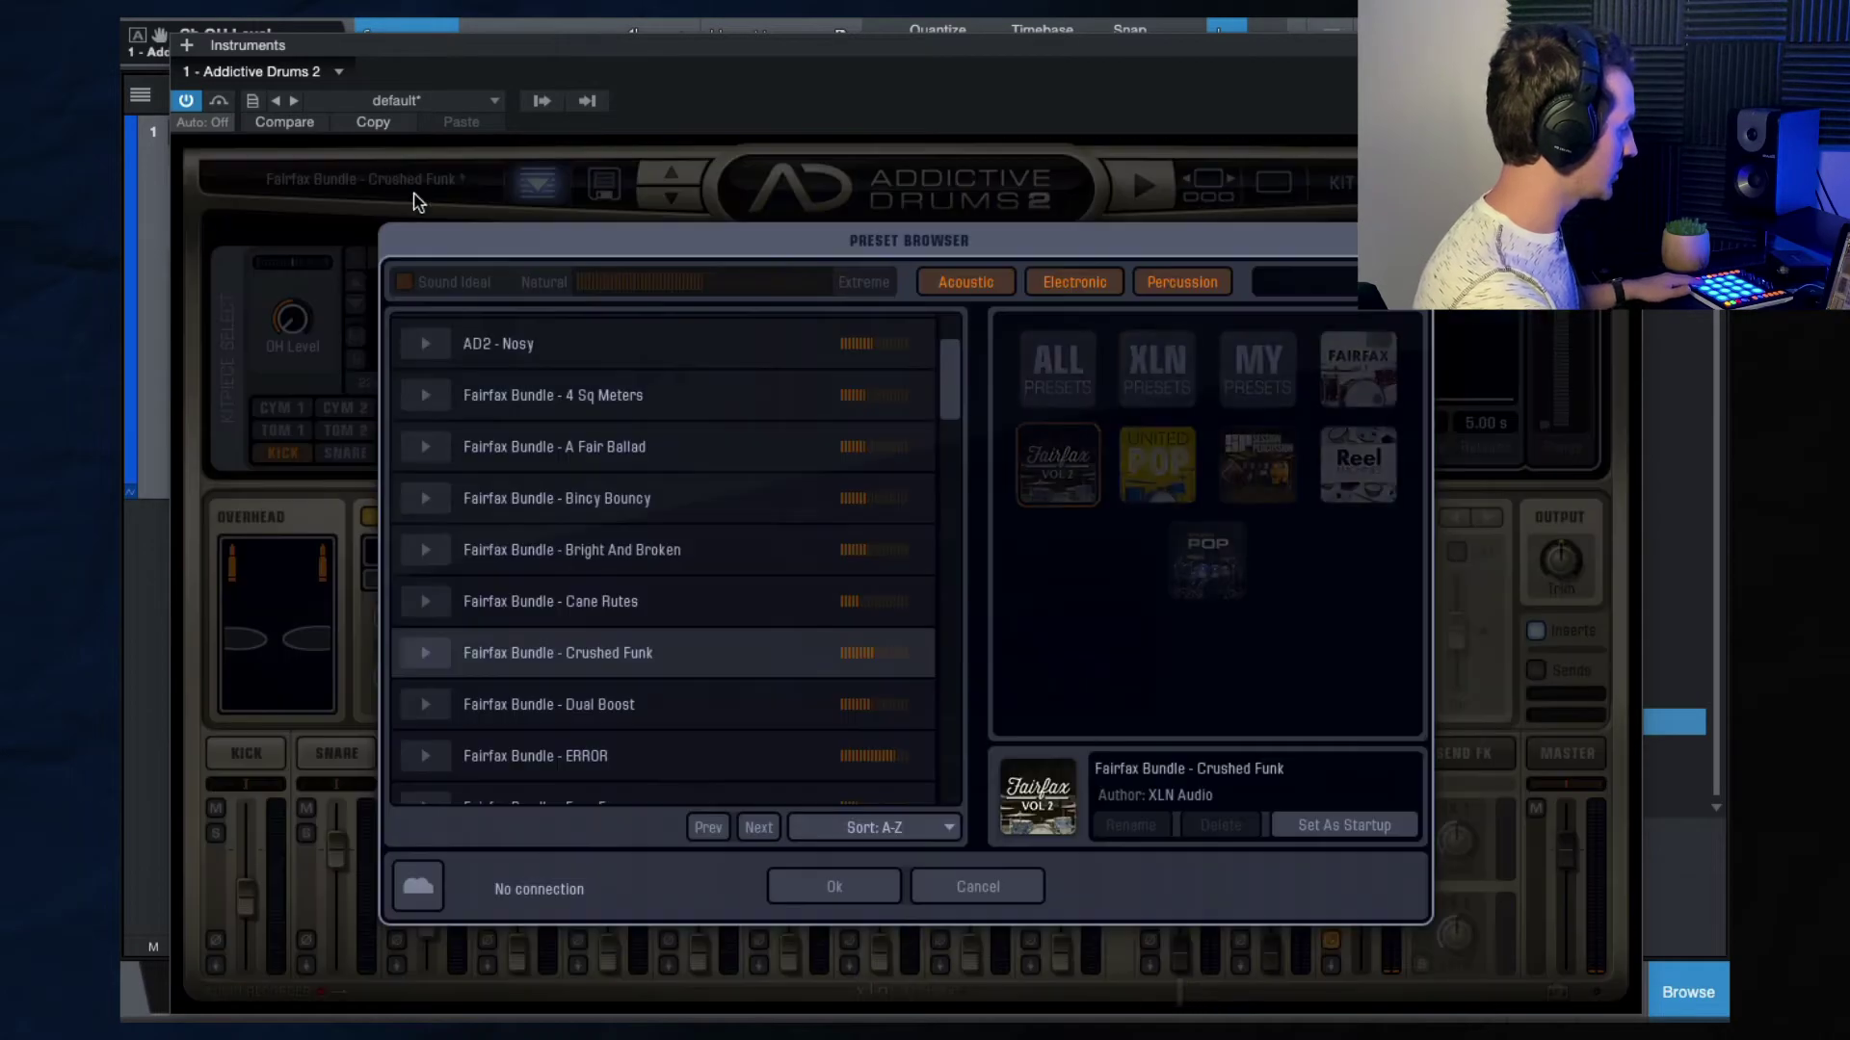
scroll(638, 701, "down", 3)
scroll(687, 739, "down", 2)
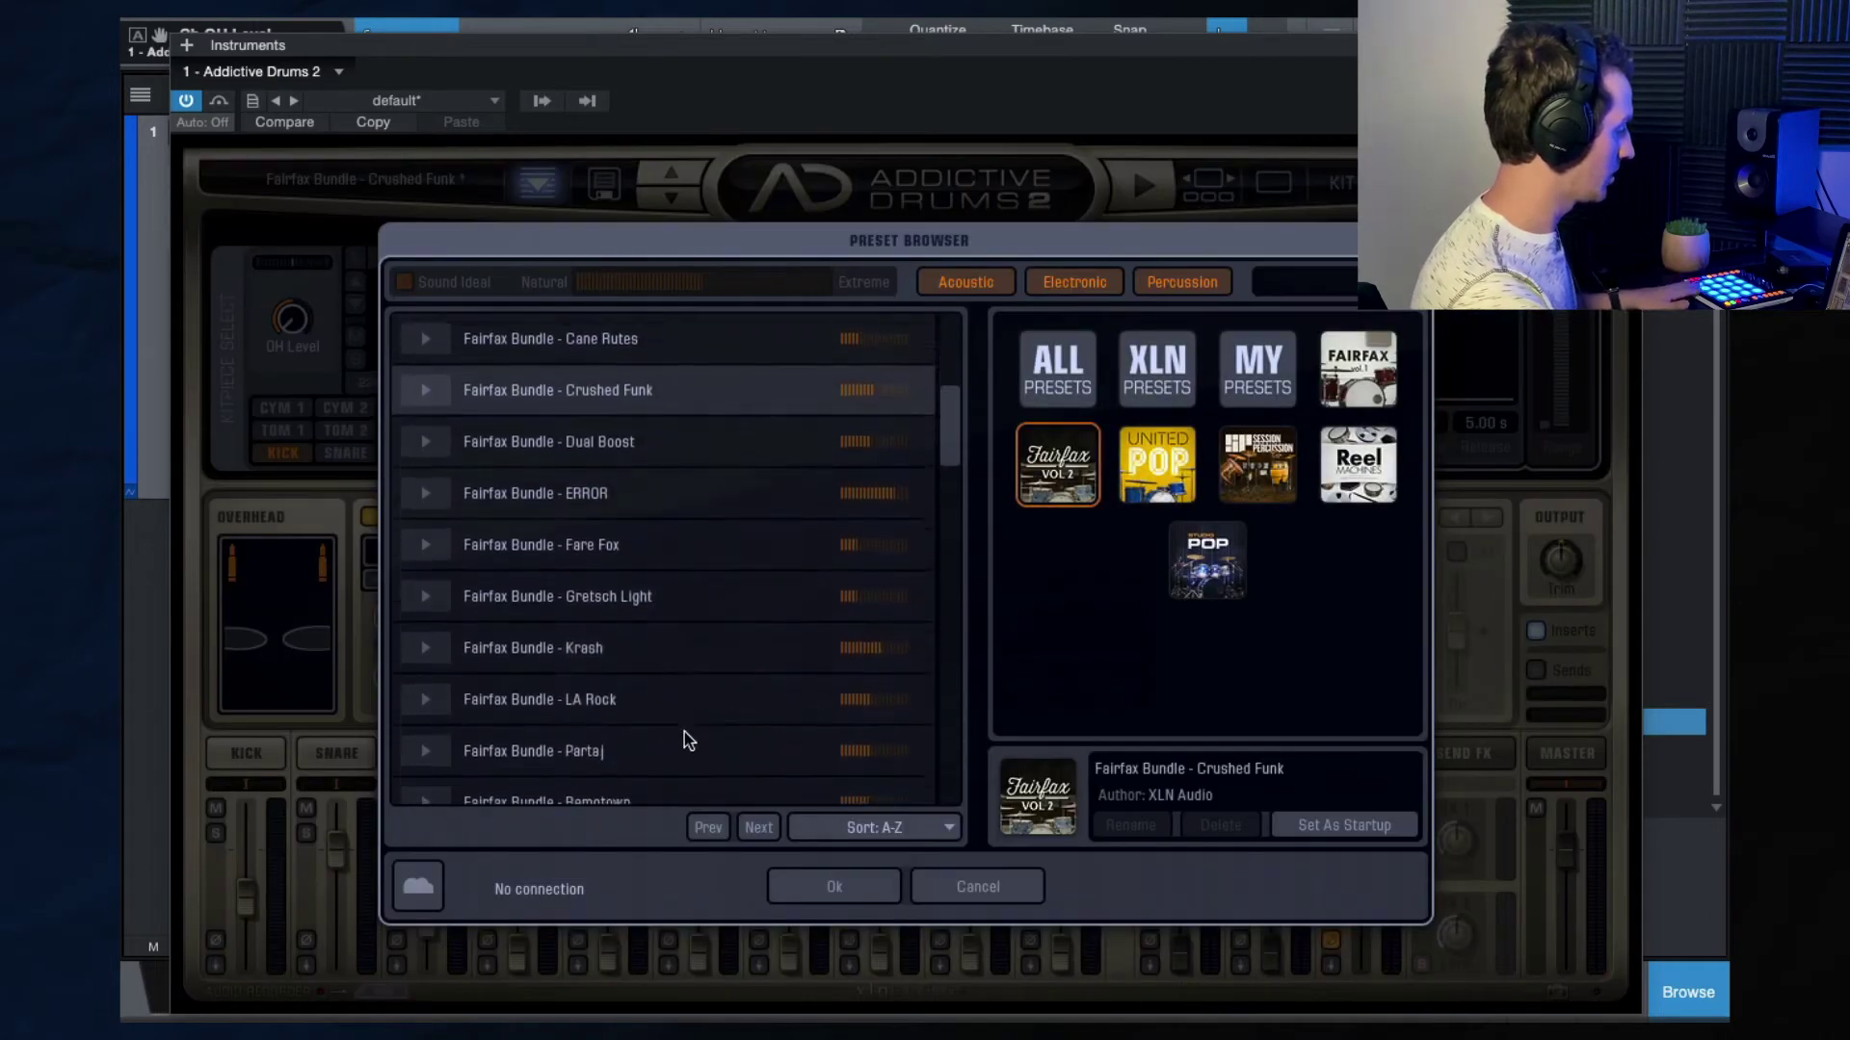
left_click(583, 696)
left_click(834, 885)
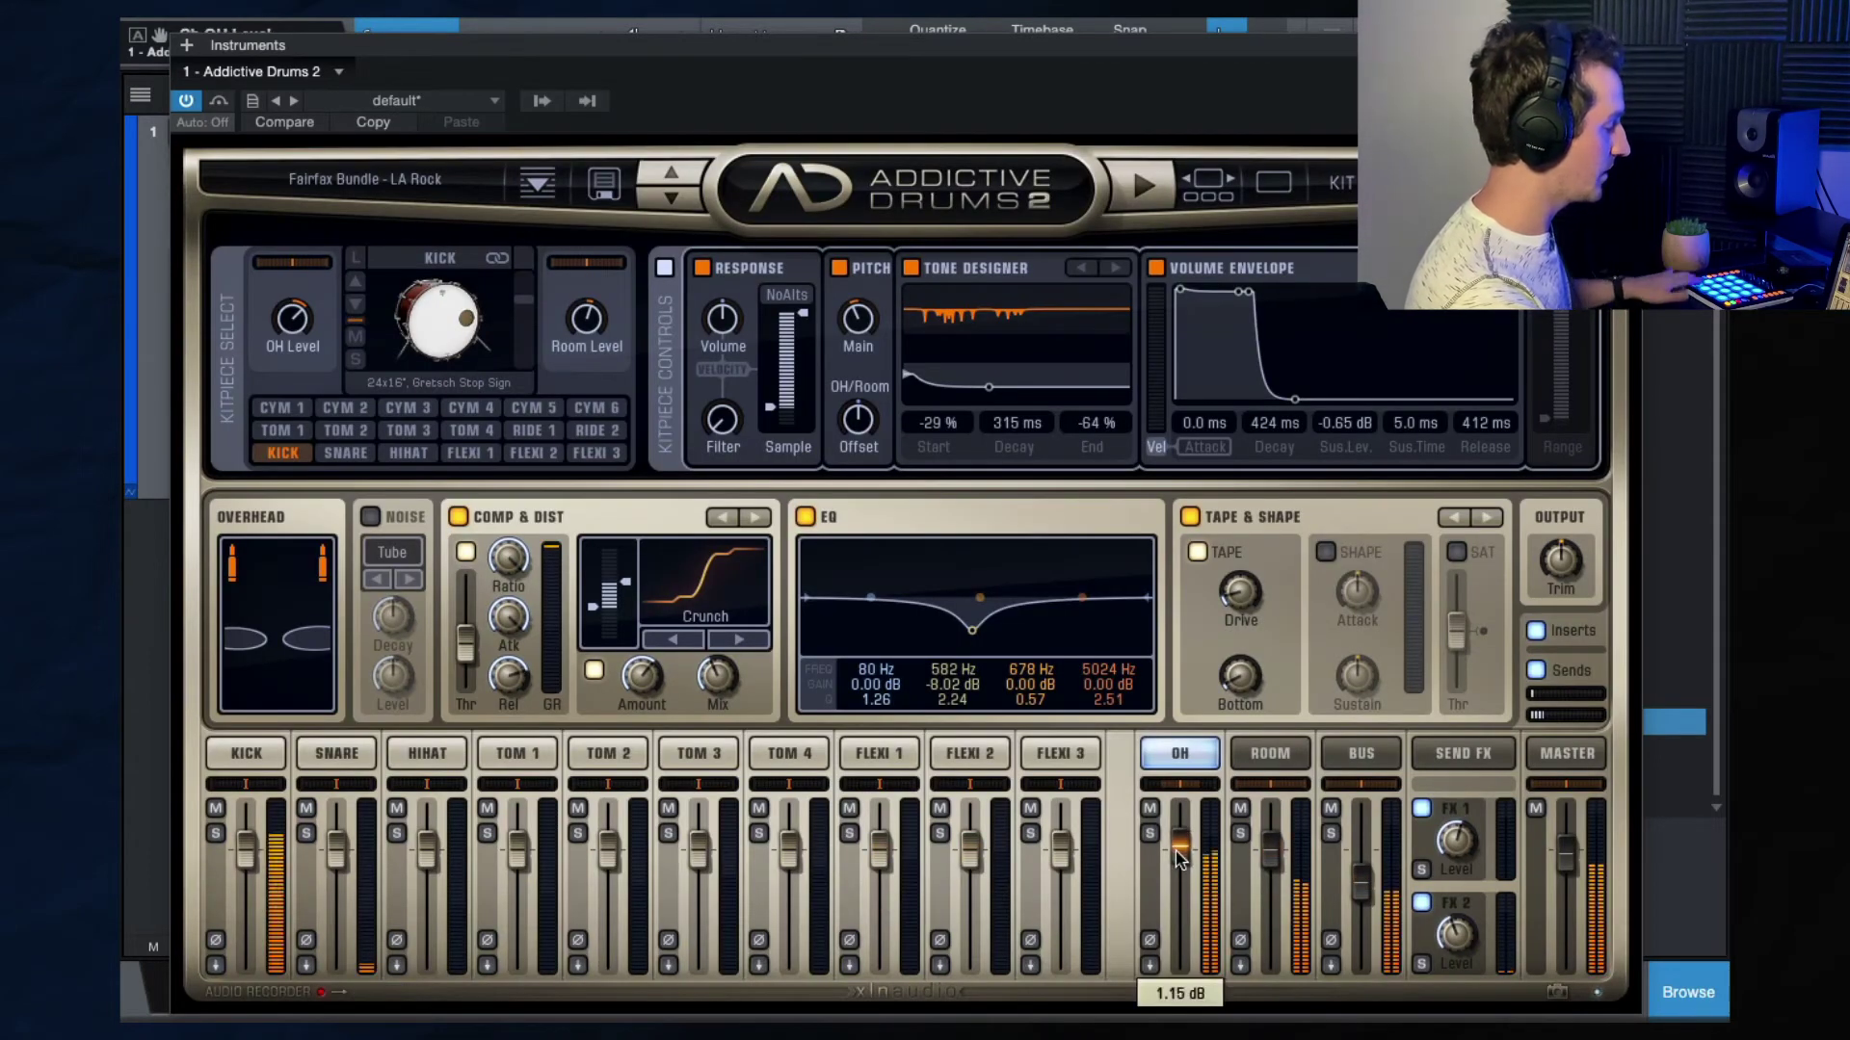
Push the overheads to 10 dB, then lower them and raise the room level.
left_click_drag(1180, 857, 1175, 757)
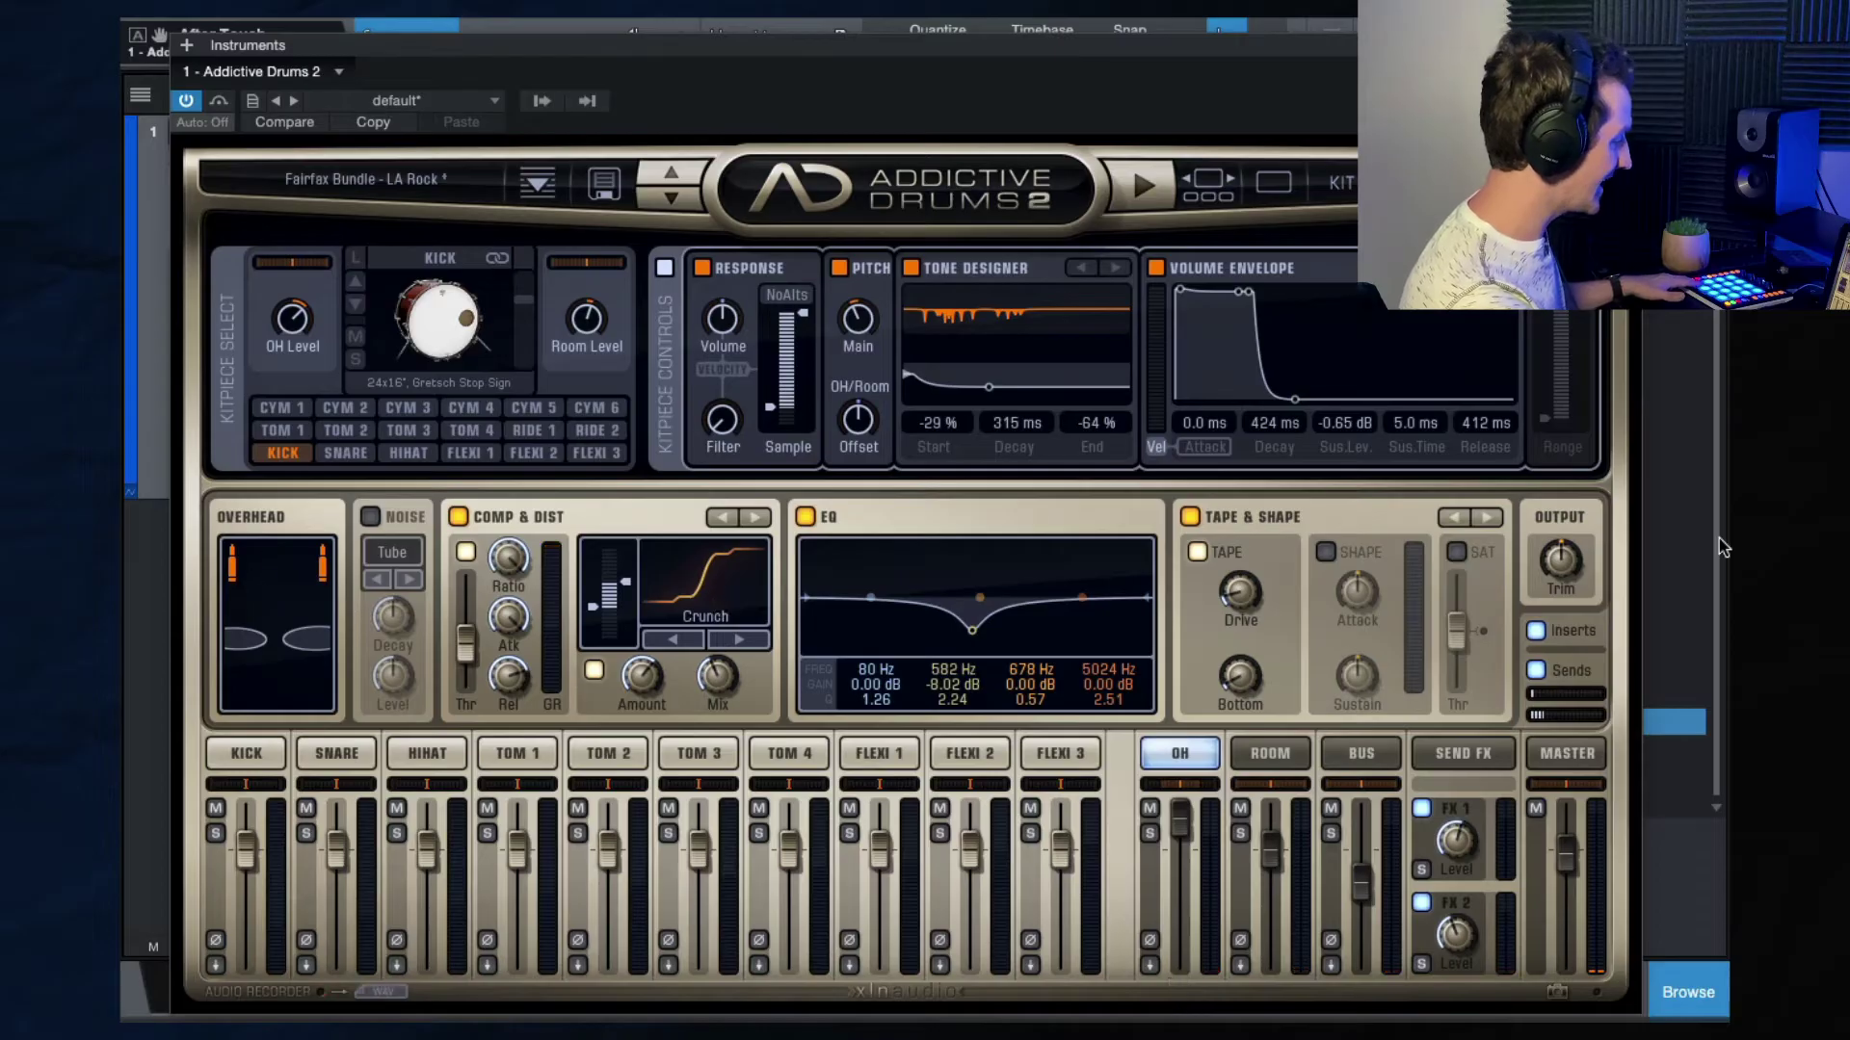
left_click(1270, 754)
left_click(1184, 834)
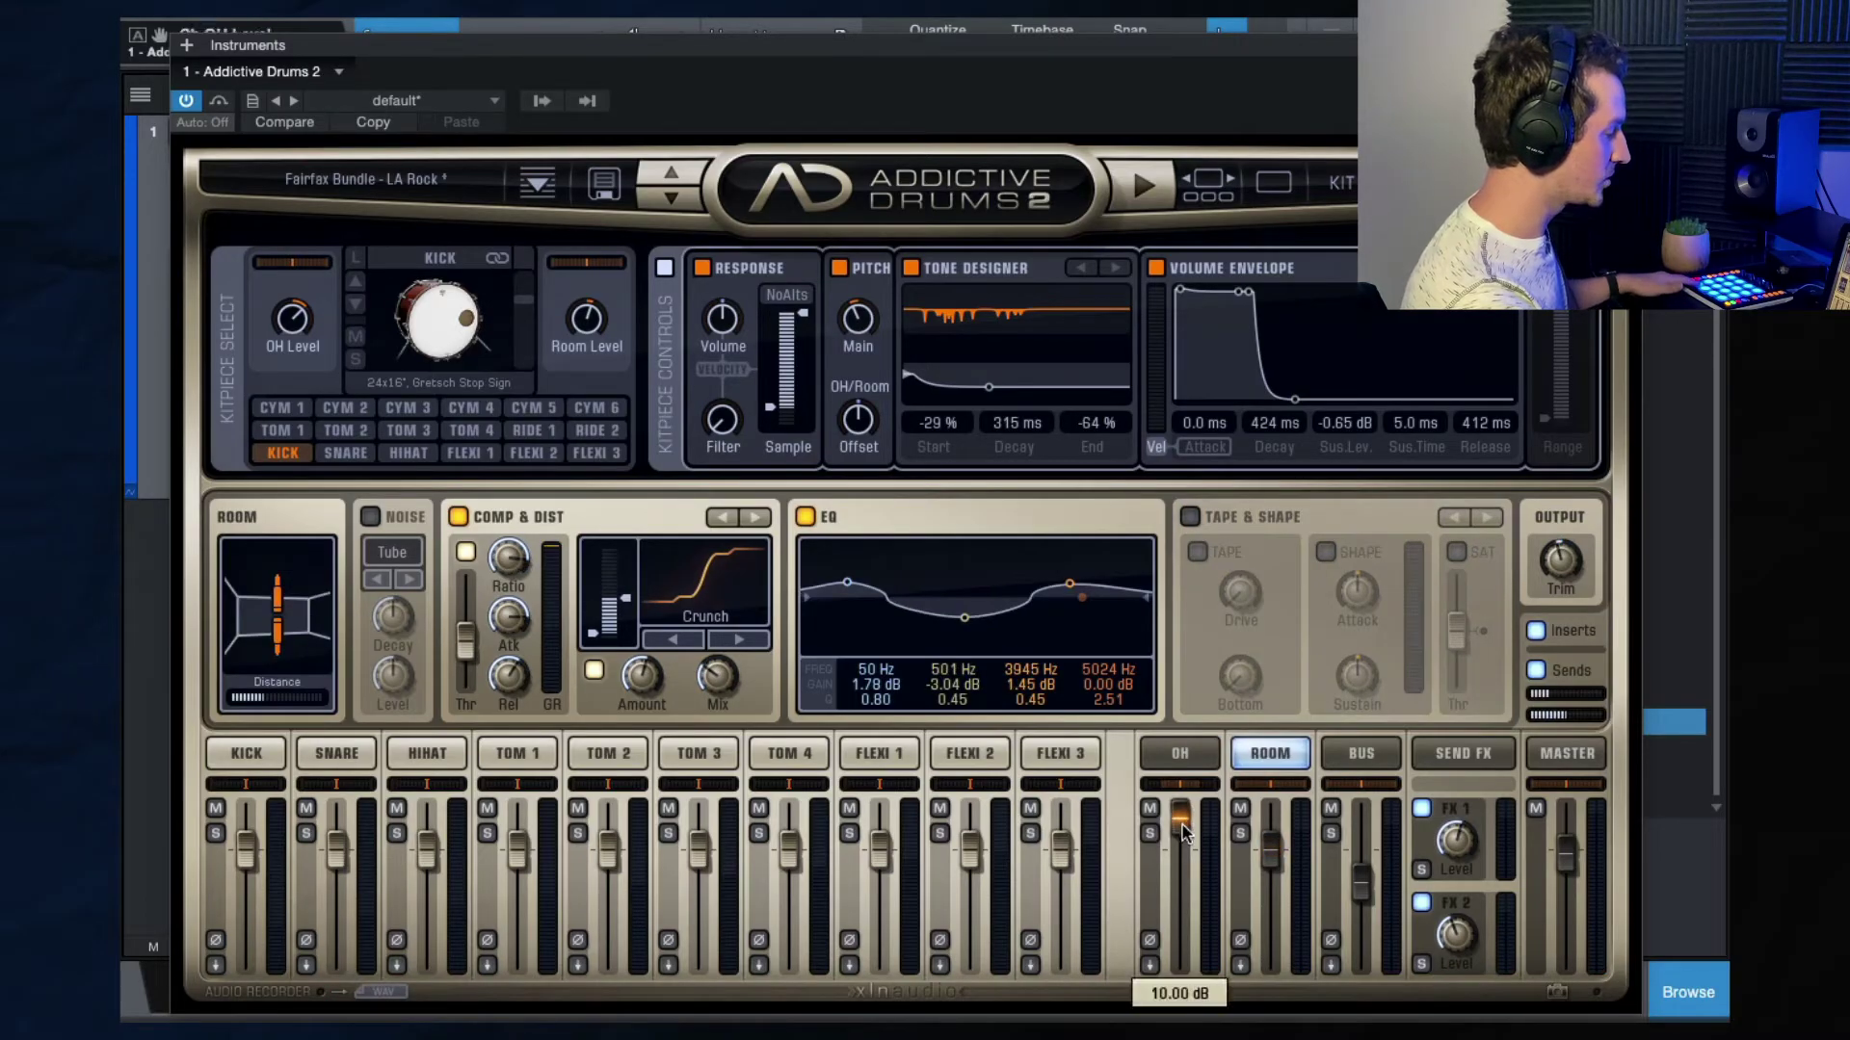
left_click_drag(1184, 834, 1362, 907)
Check the bus, send FX reverb and master bus effect pages.
left_click(1358, 754)
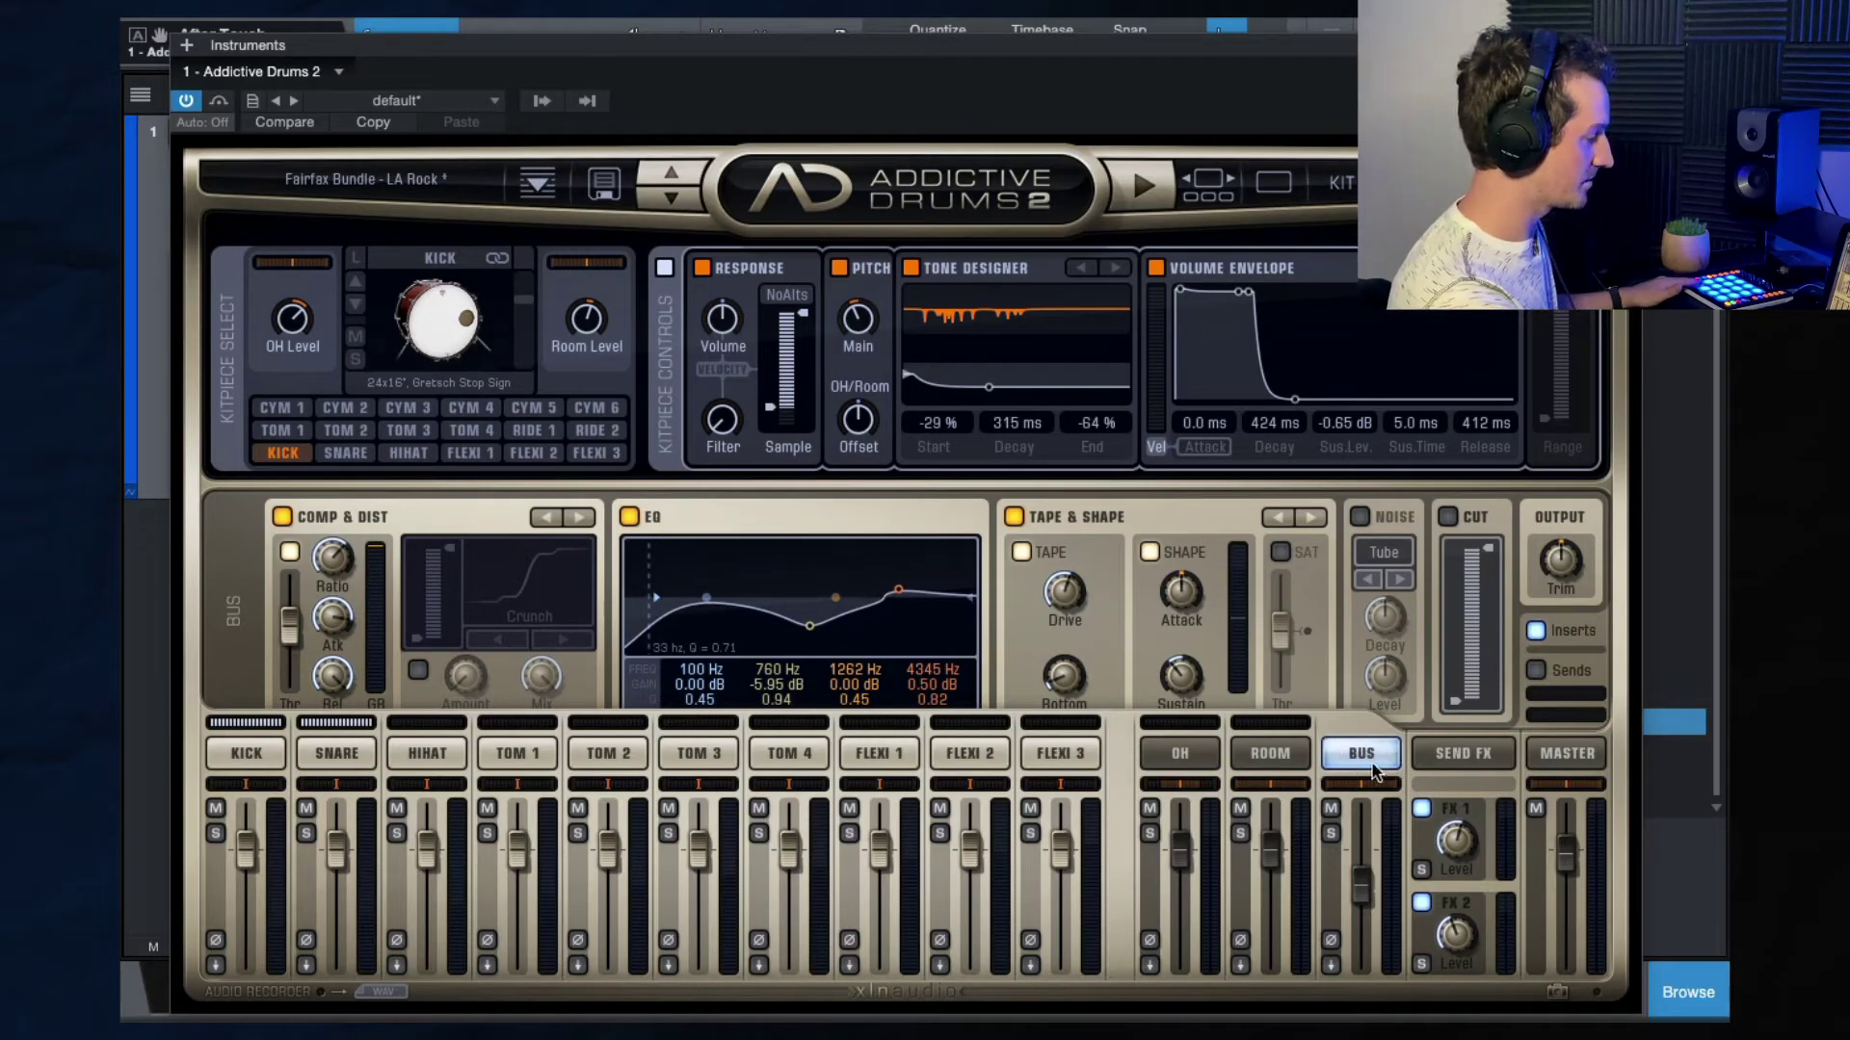
left_click(1481, 763)
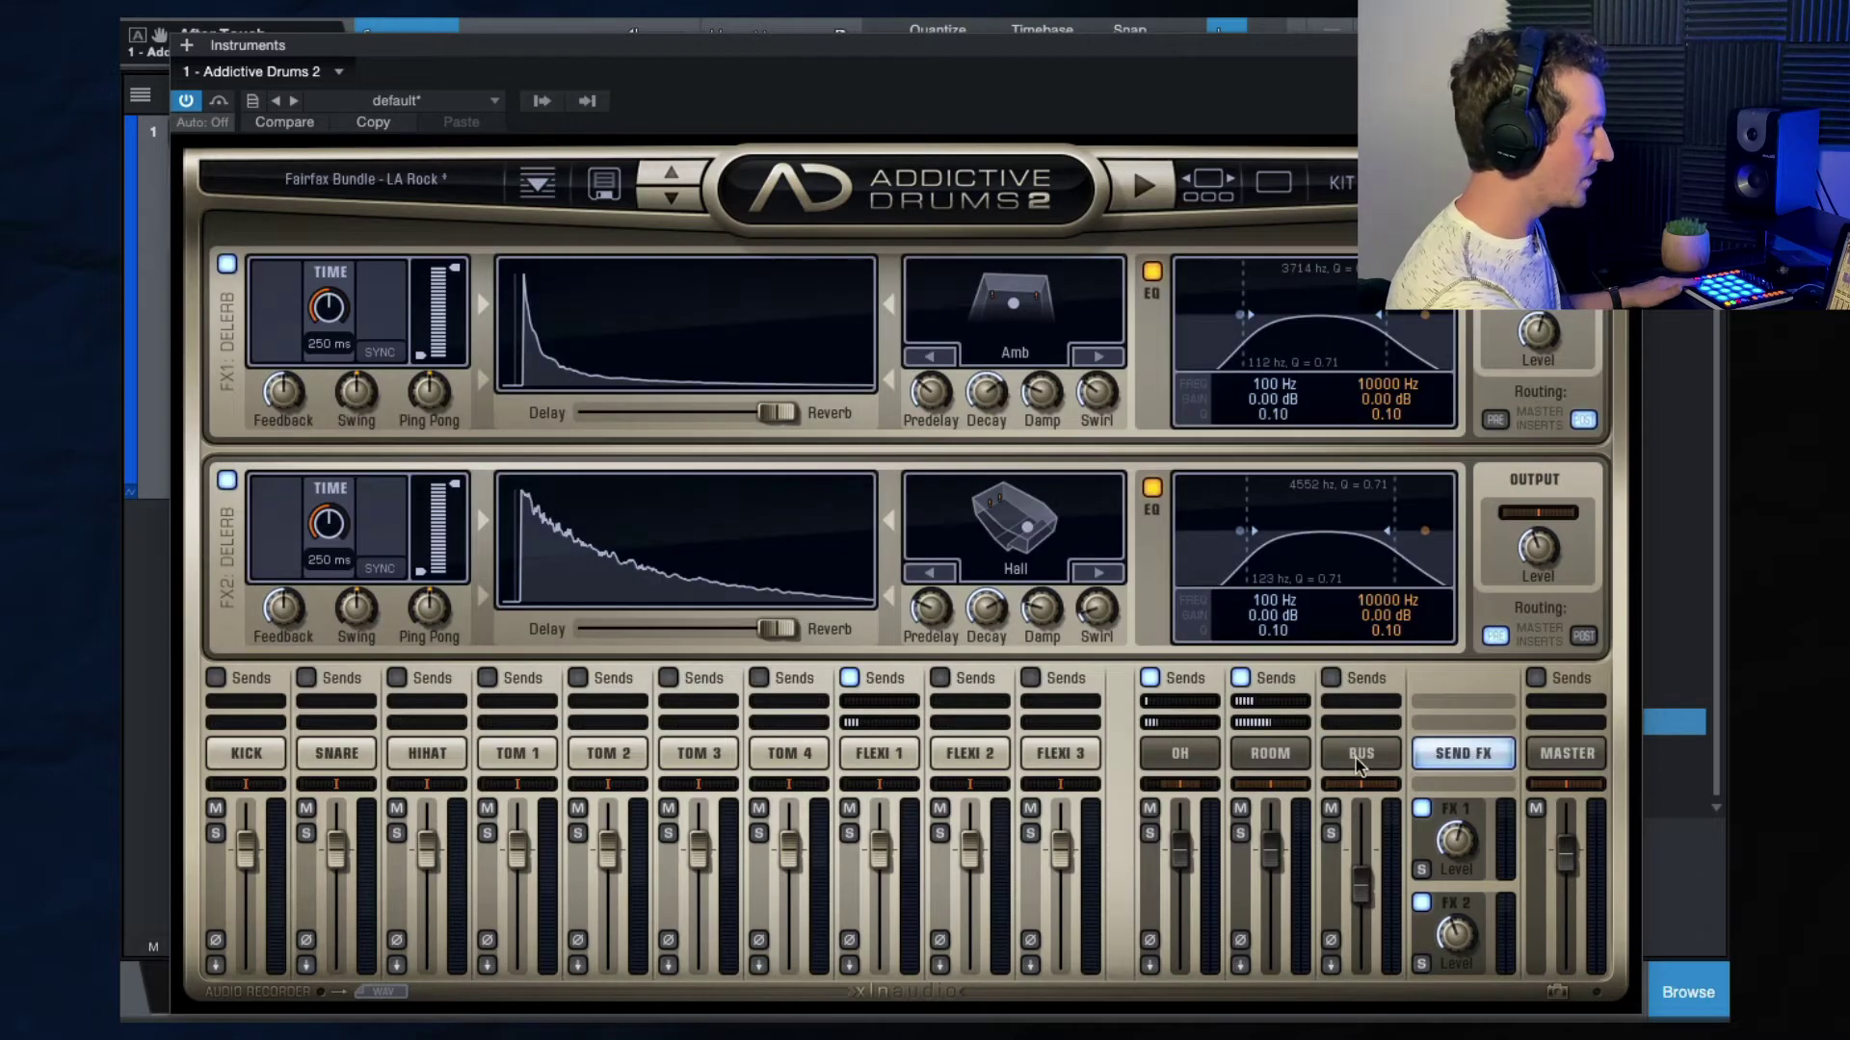
left_click(1355, 759)
left_click(1430, 759)
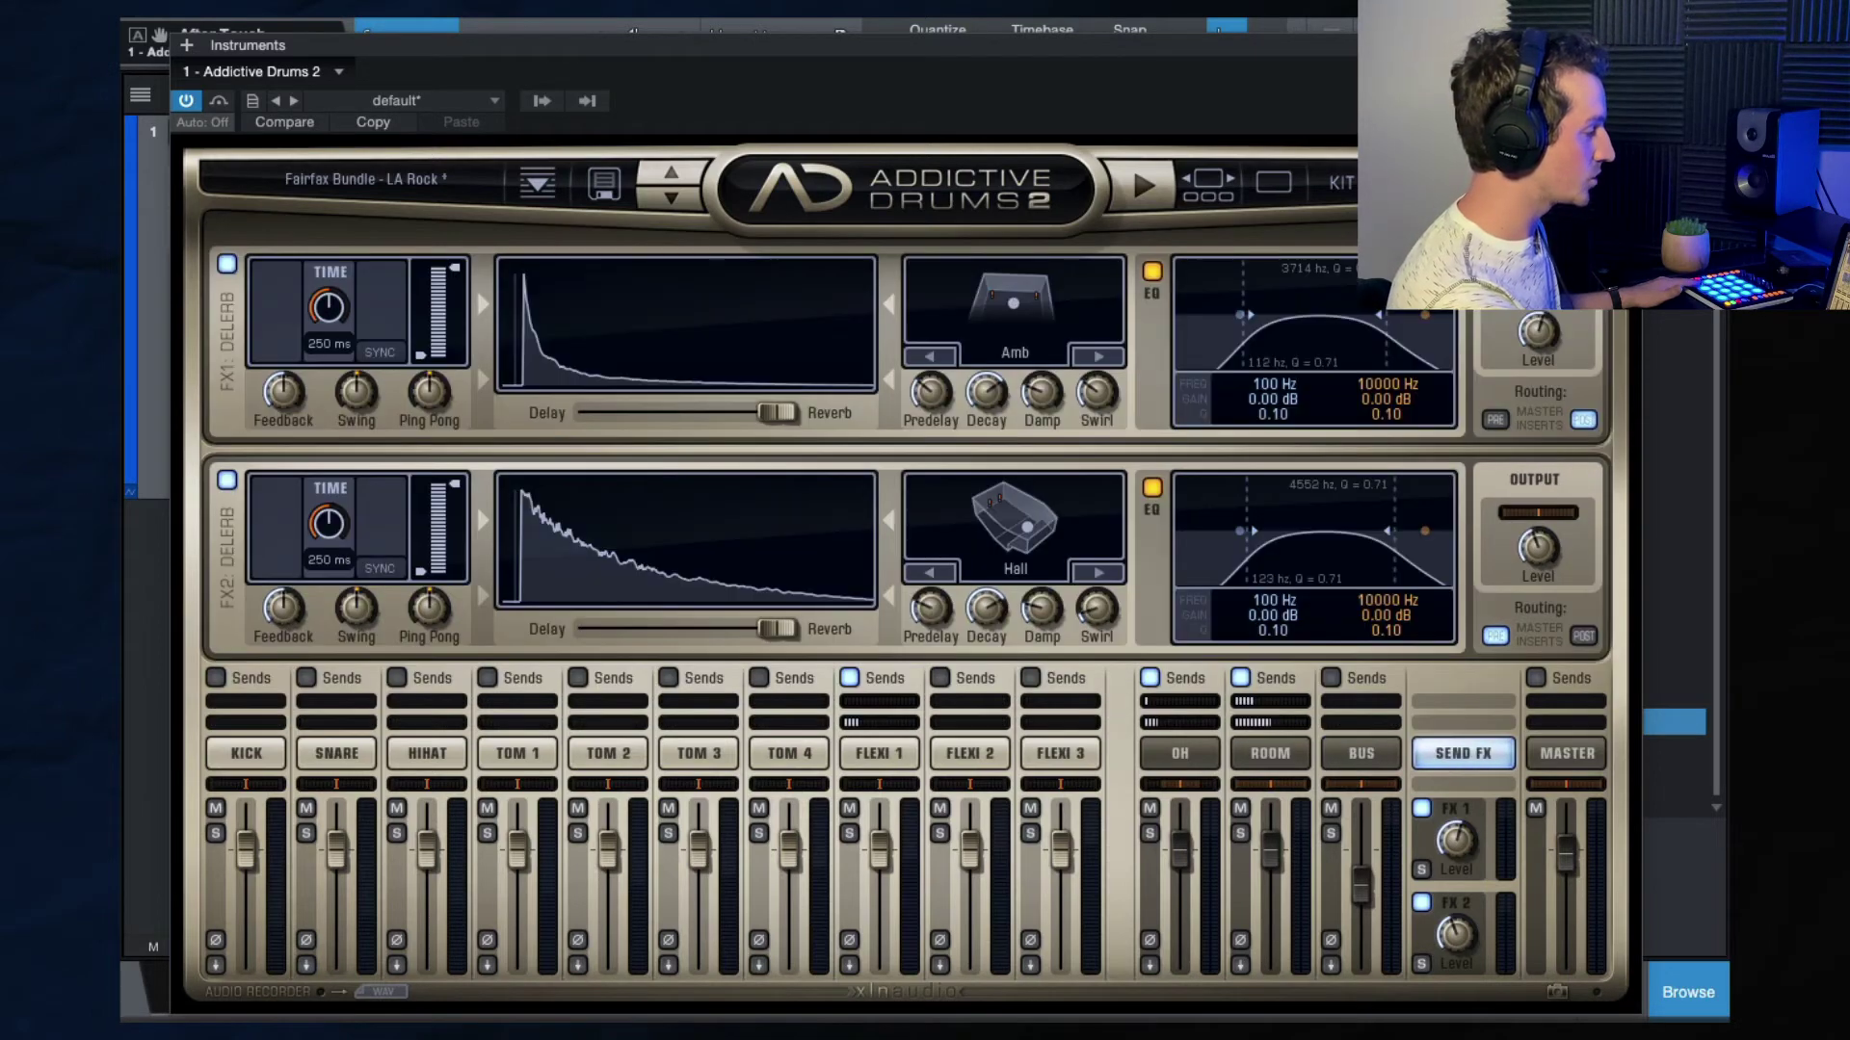
left_click(1355, 759)
left_click(1546, 757)
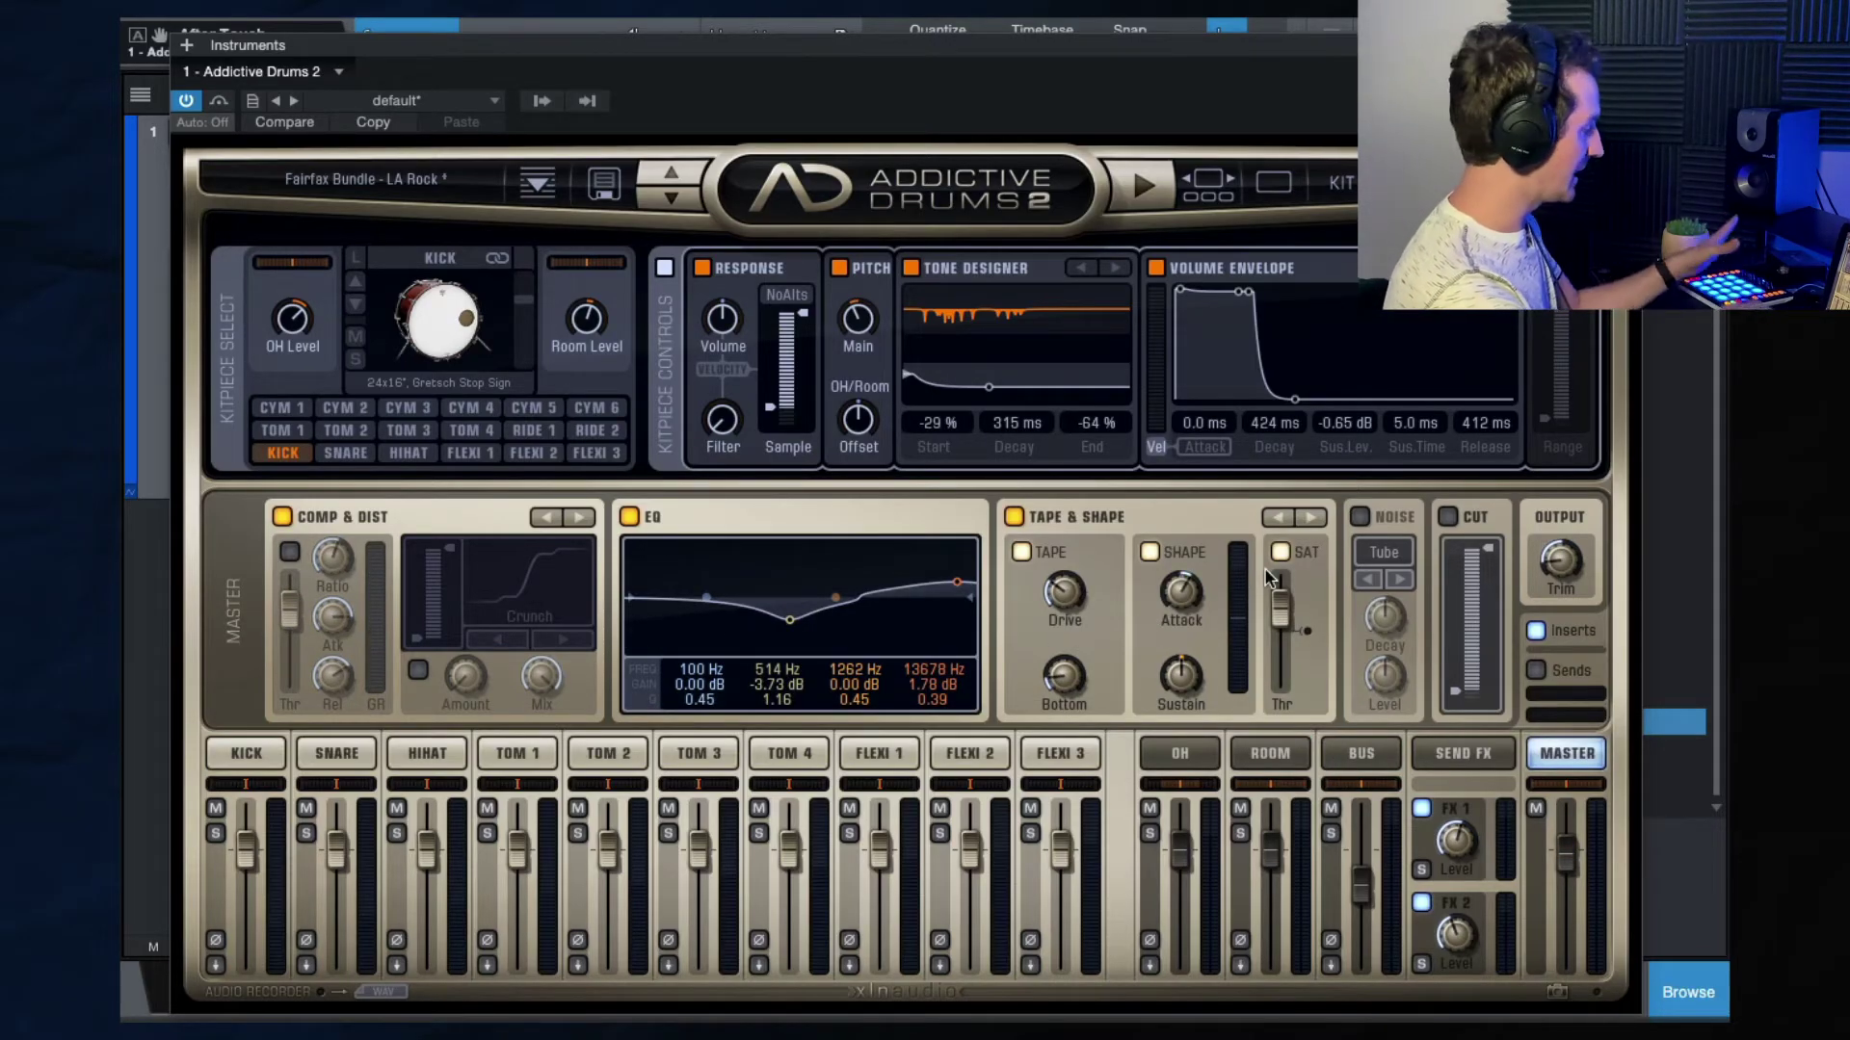
Pan the kick and hi-hat to the left and shift the overhead pan leftward.
left_click(255, 759)
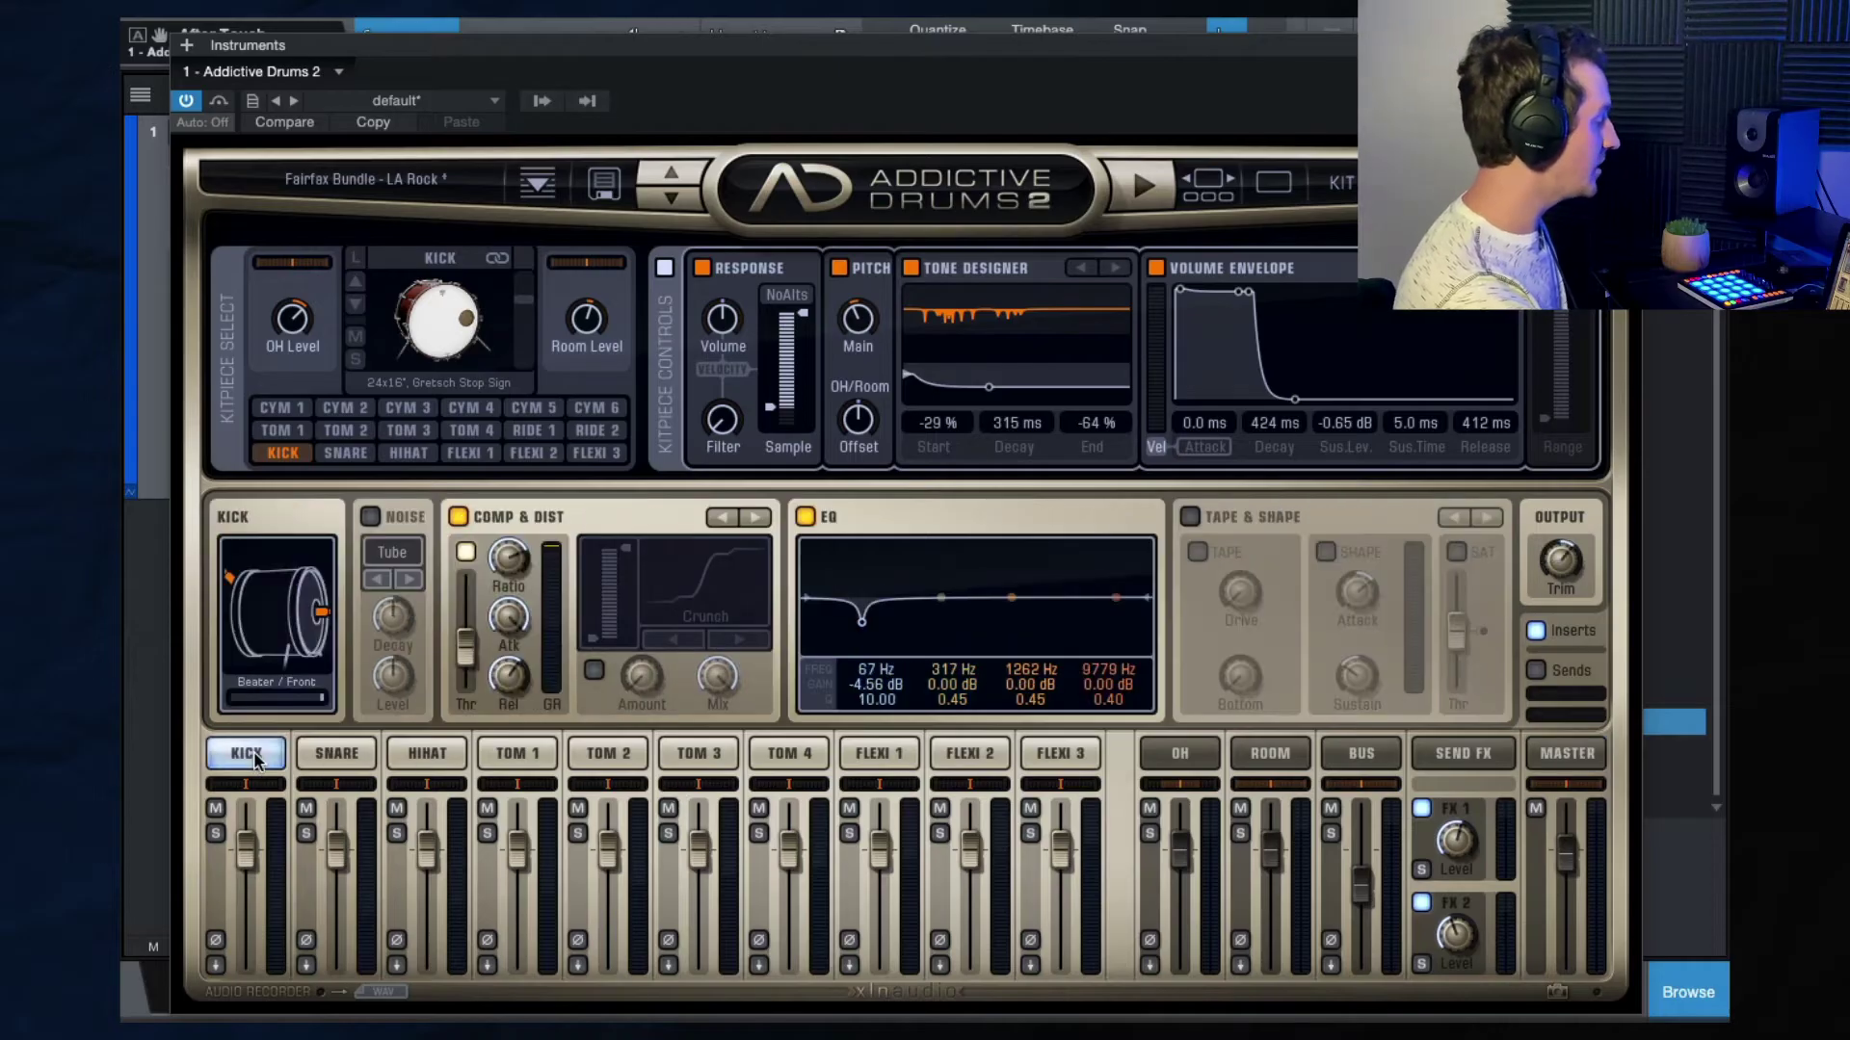
left_click_drag(246, 785, 245, 790)
left_click(400, 791)
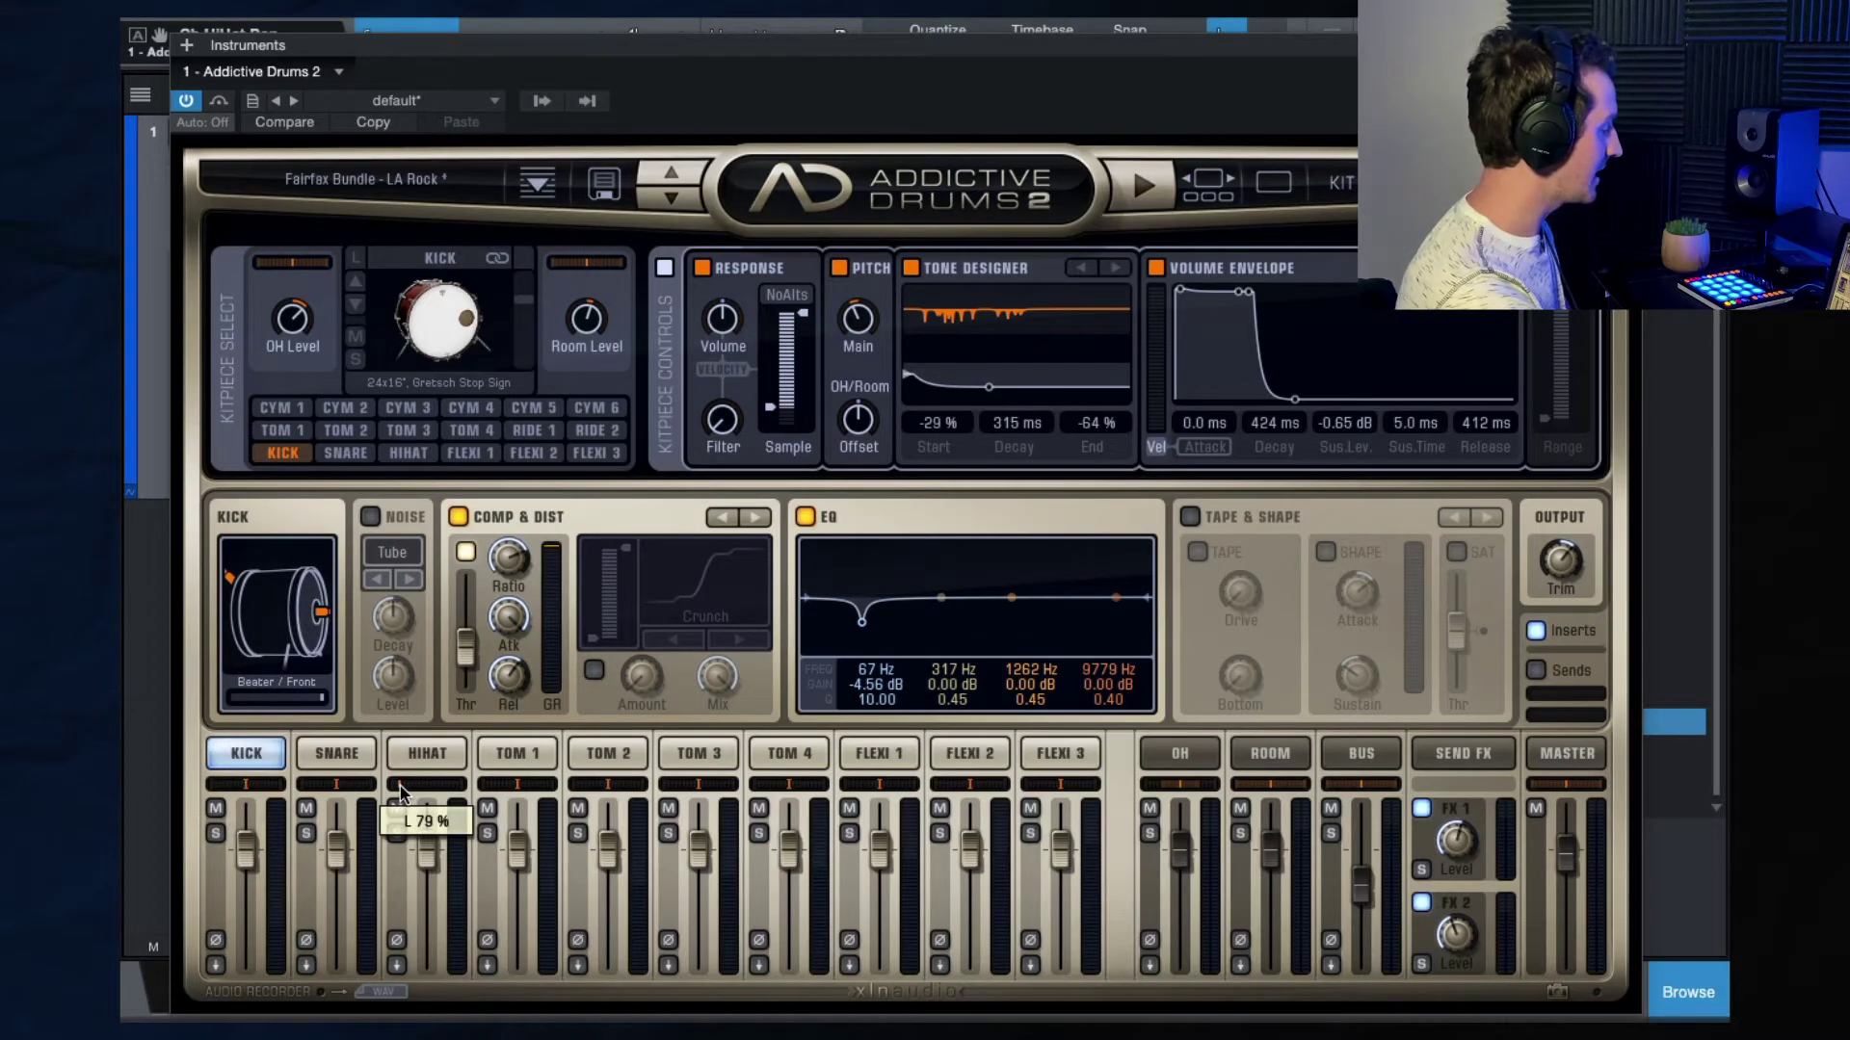
left_click_drag(401, 792, 427, 792)
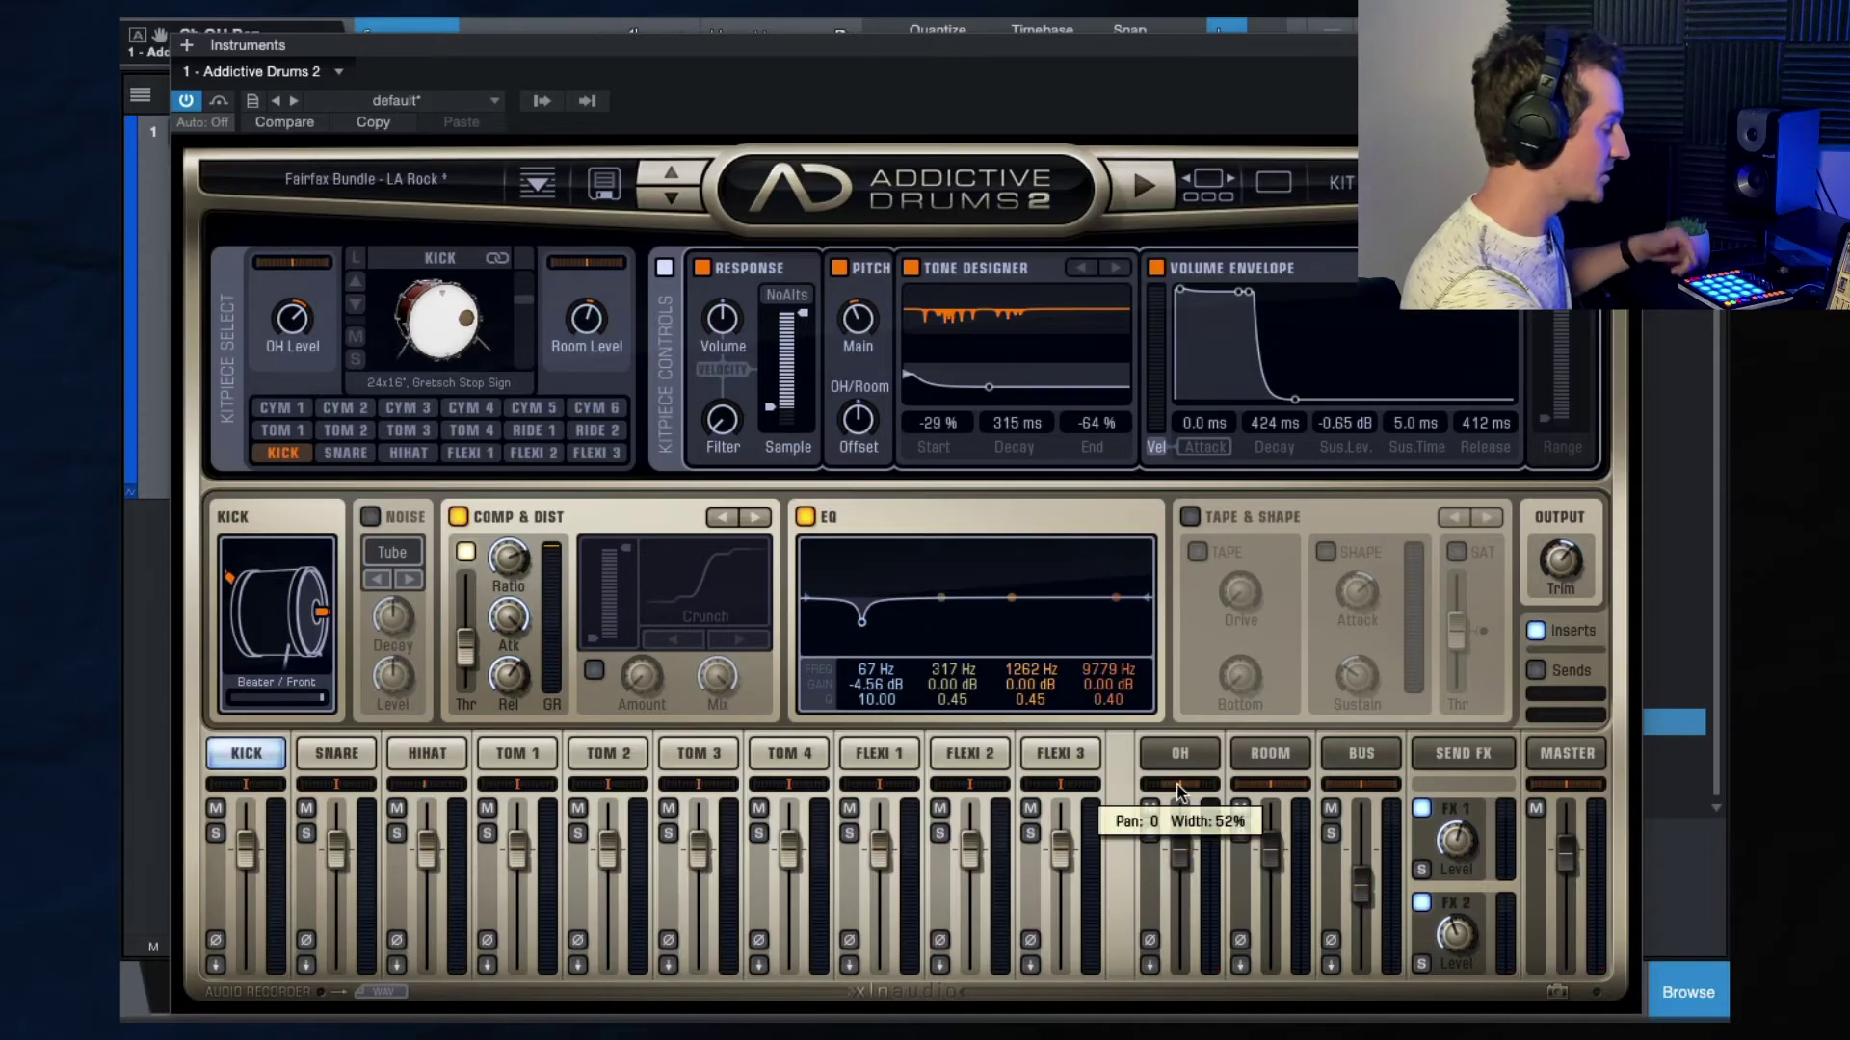
left_click_drag(1175, 790, 1123, 791)
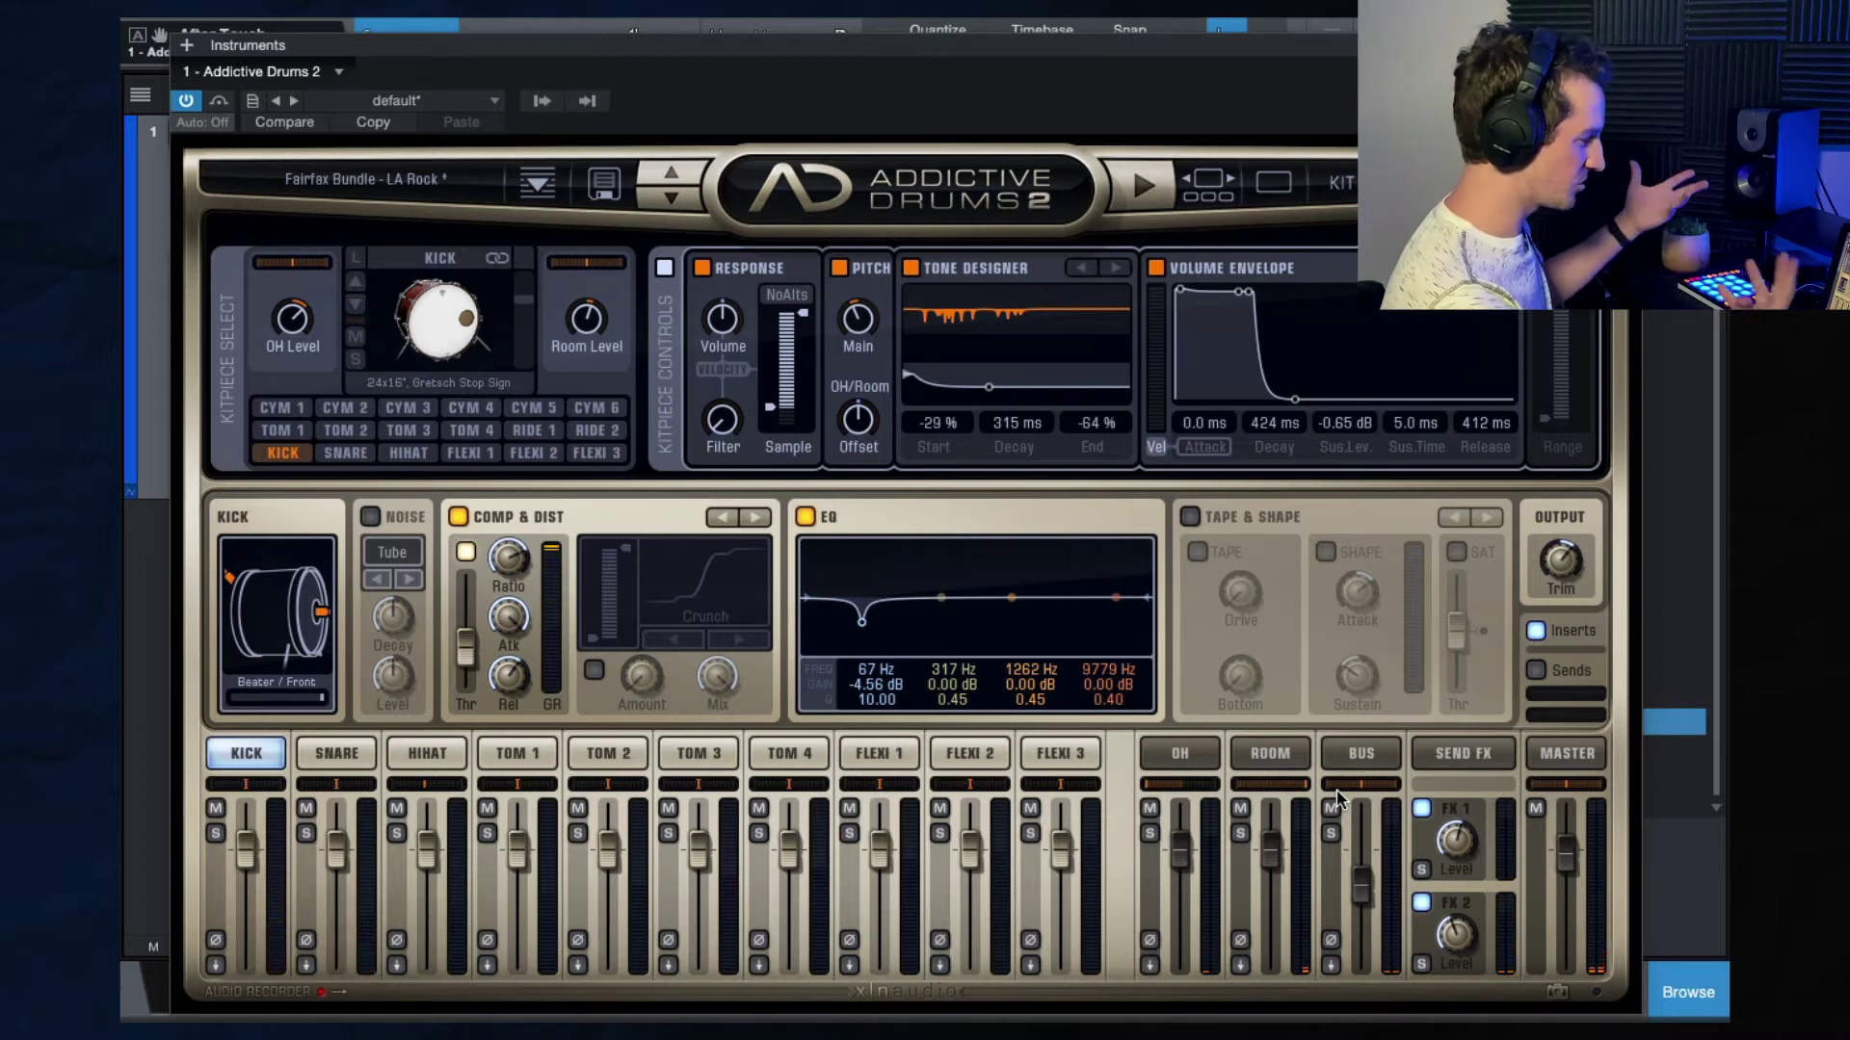
mouse_move(1229, 790)
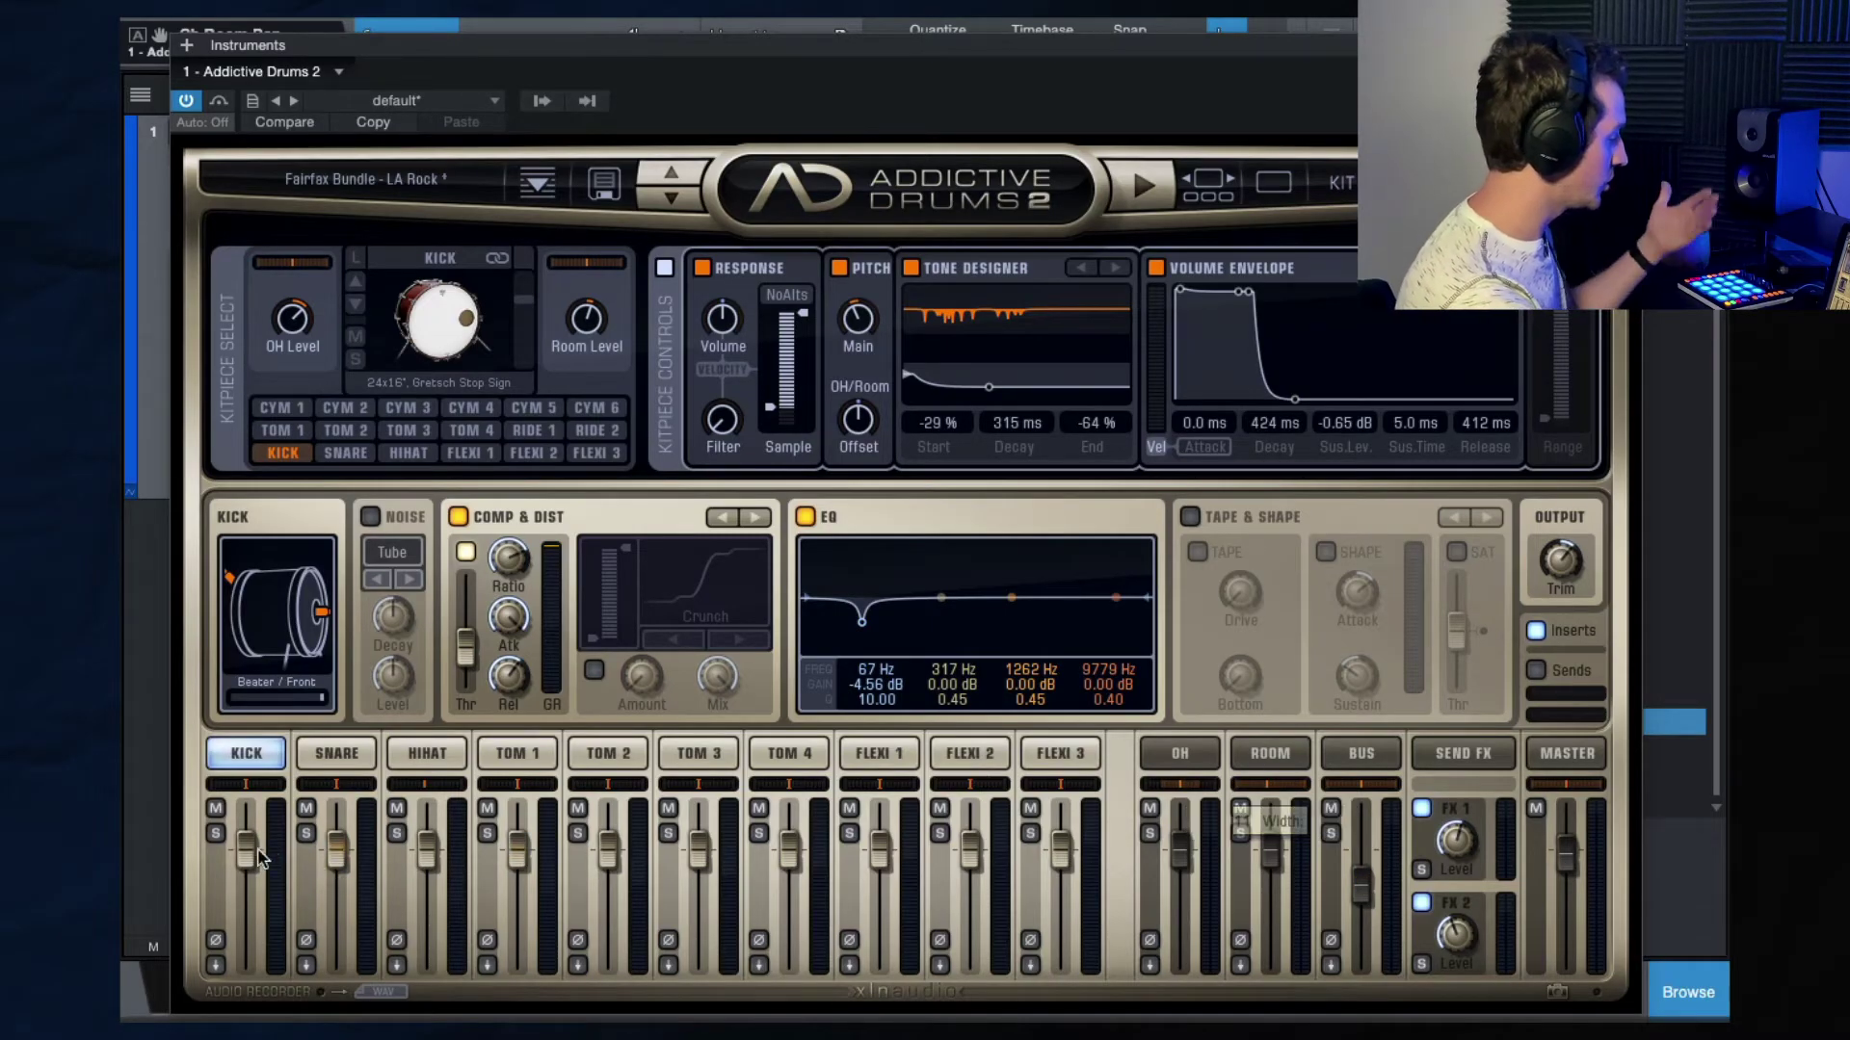
Show the Amb/Hall send reverbs, enlarge the master inserts in the Mix console, then return to Addictive Drums 2.
left_click(1463, 755)
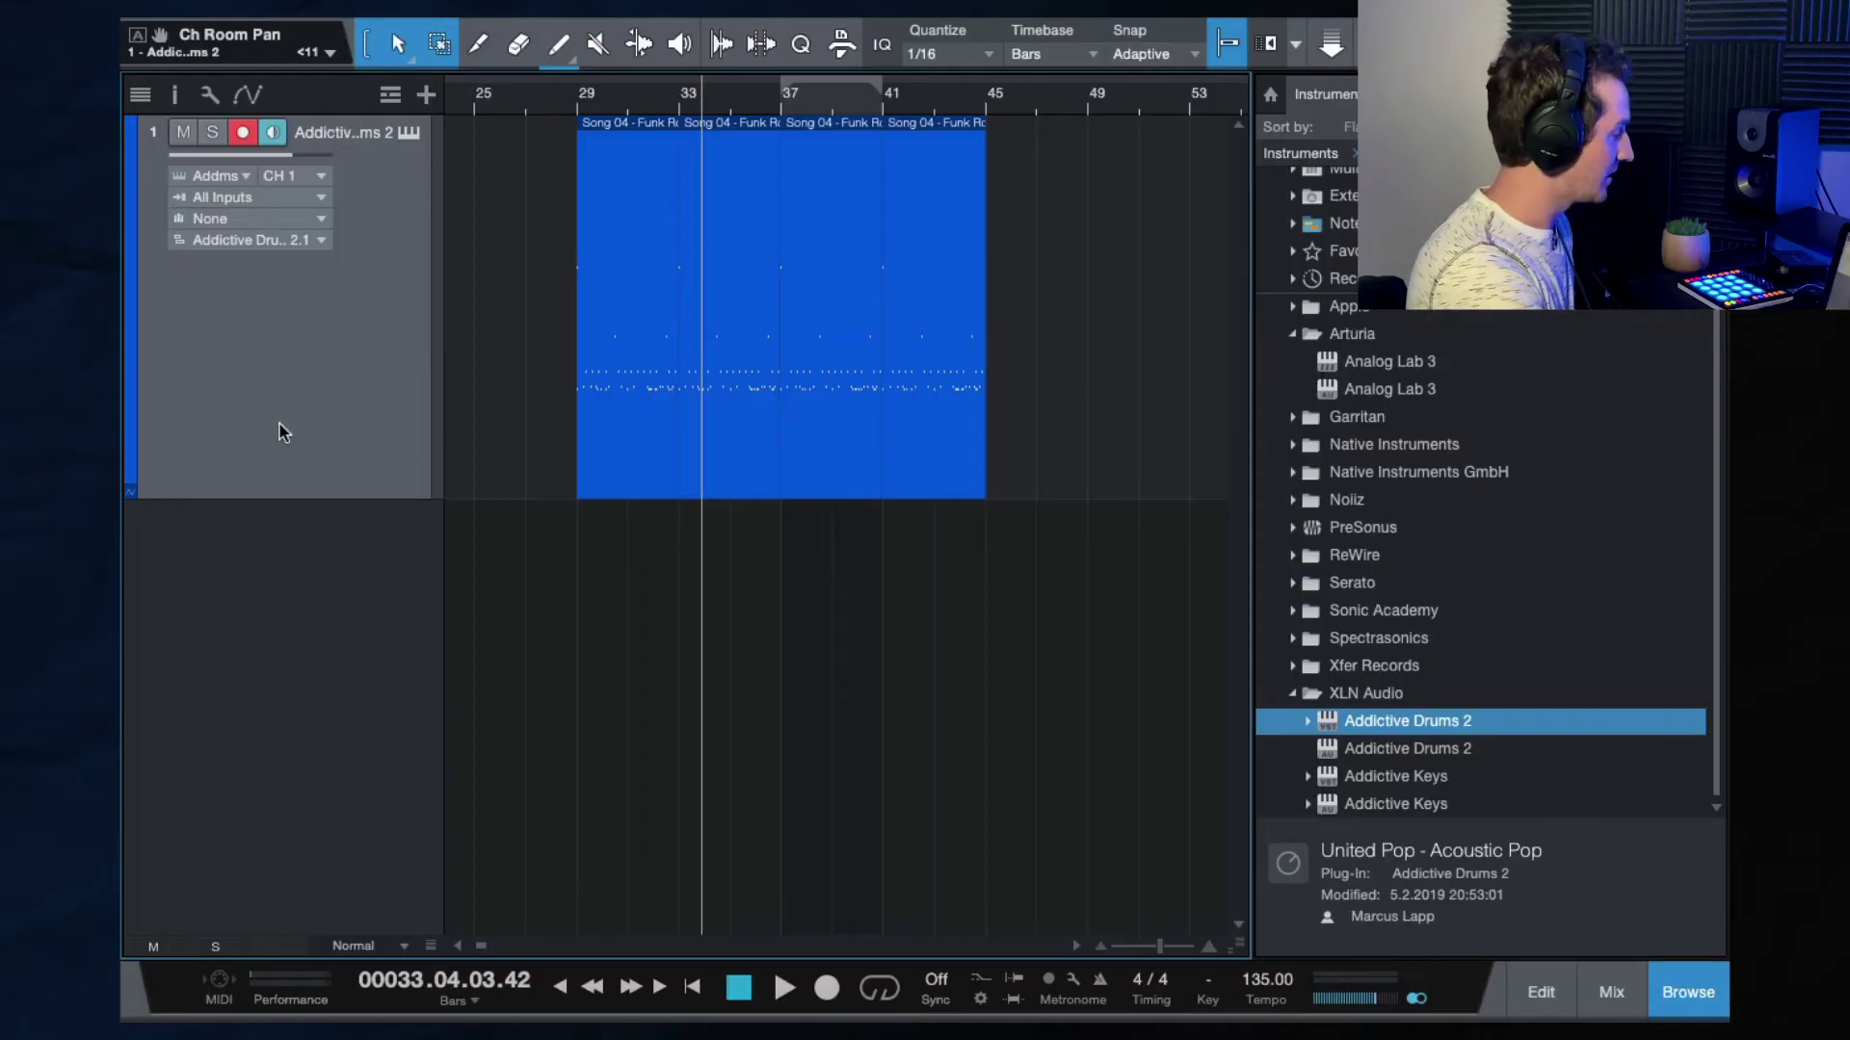
key("F3")
left_click_drag(743, 542, 743, 578)
left_click(139, 426)
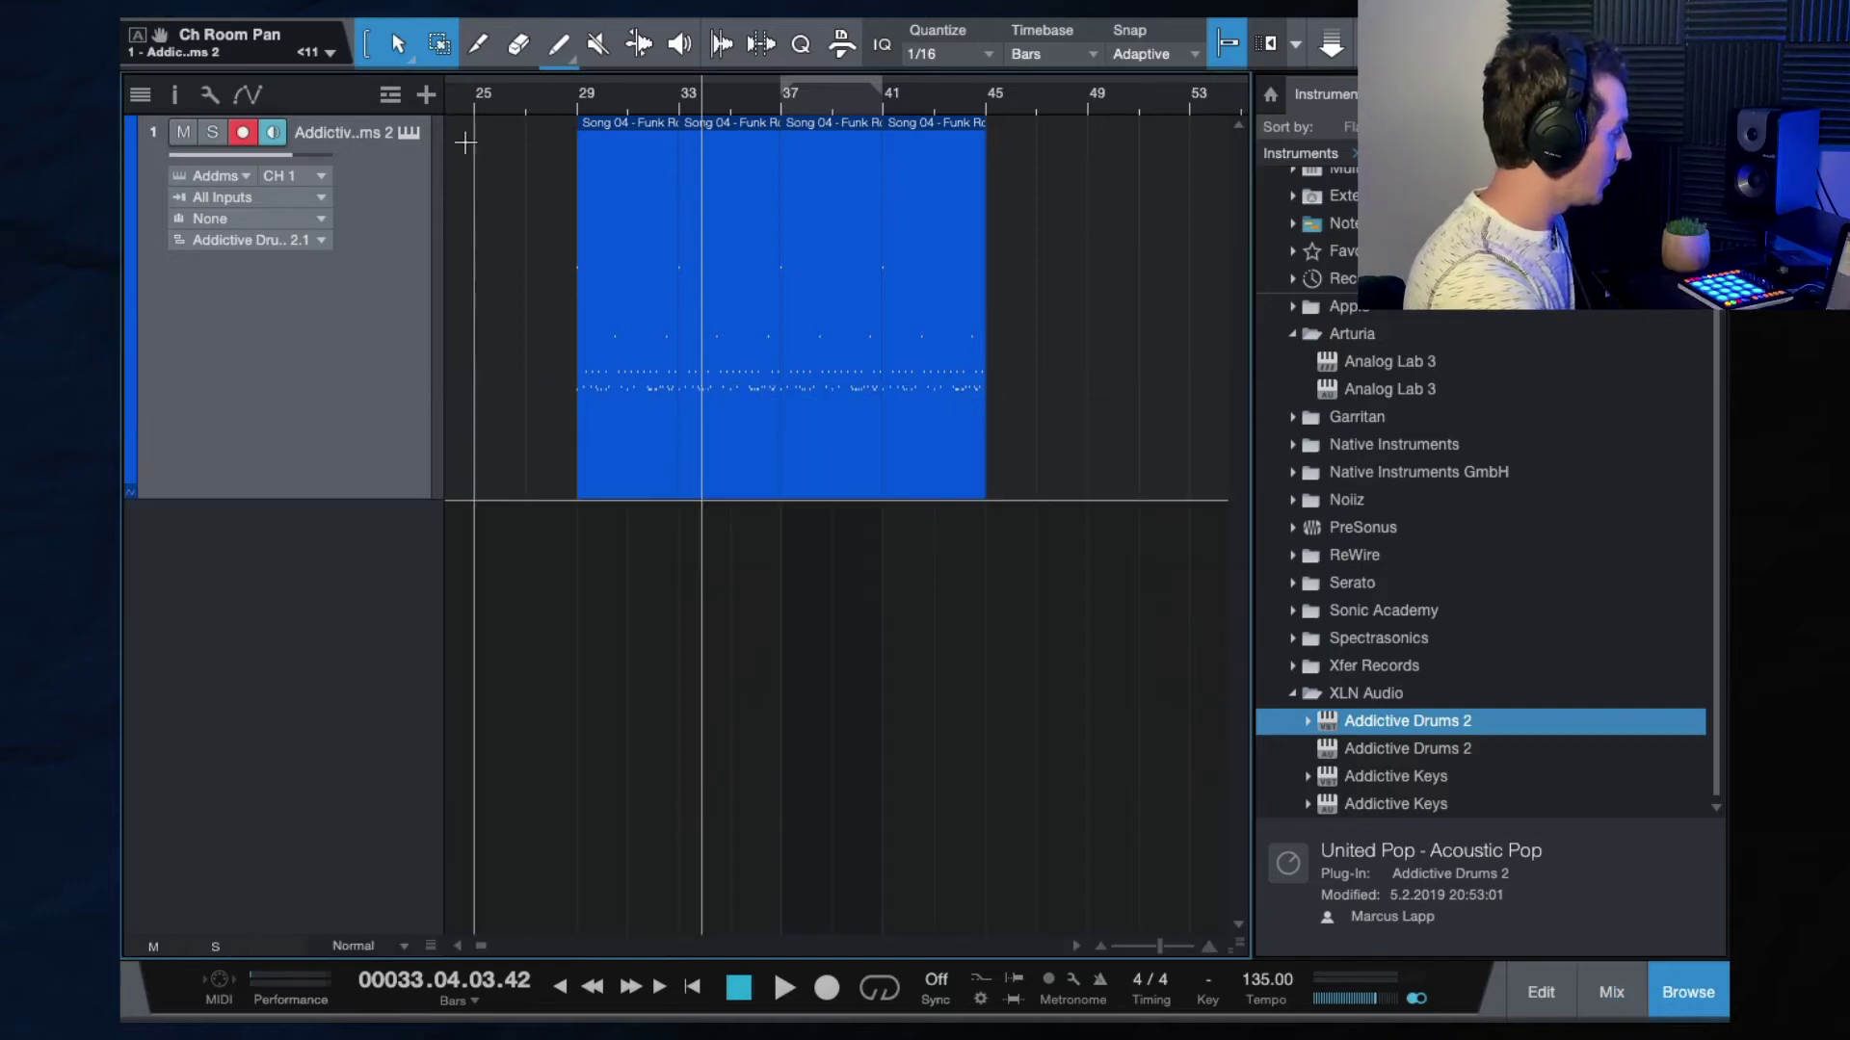
left_click(408, 133)
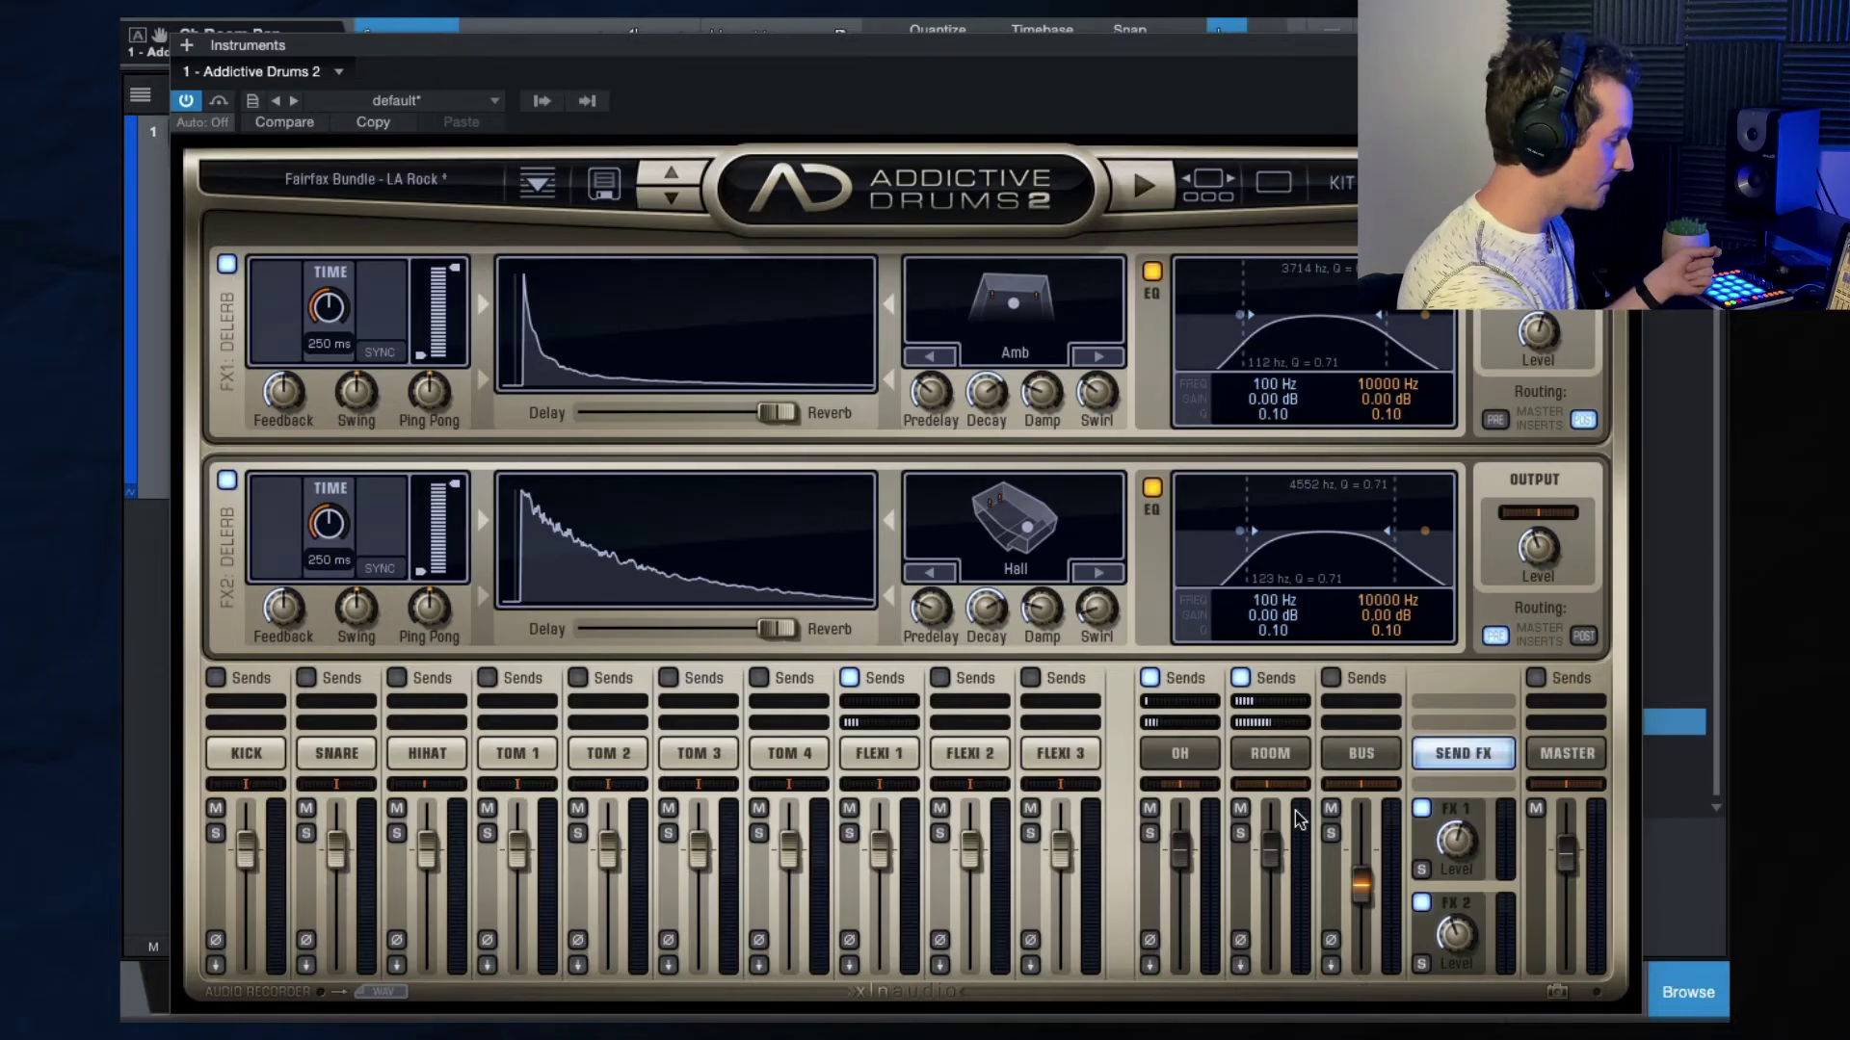
Enable the snare's reverb sends and pull its FX1 and FX2 sends to 0%.
left_click(306, 677)
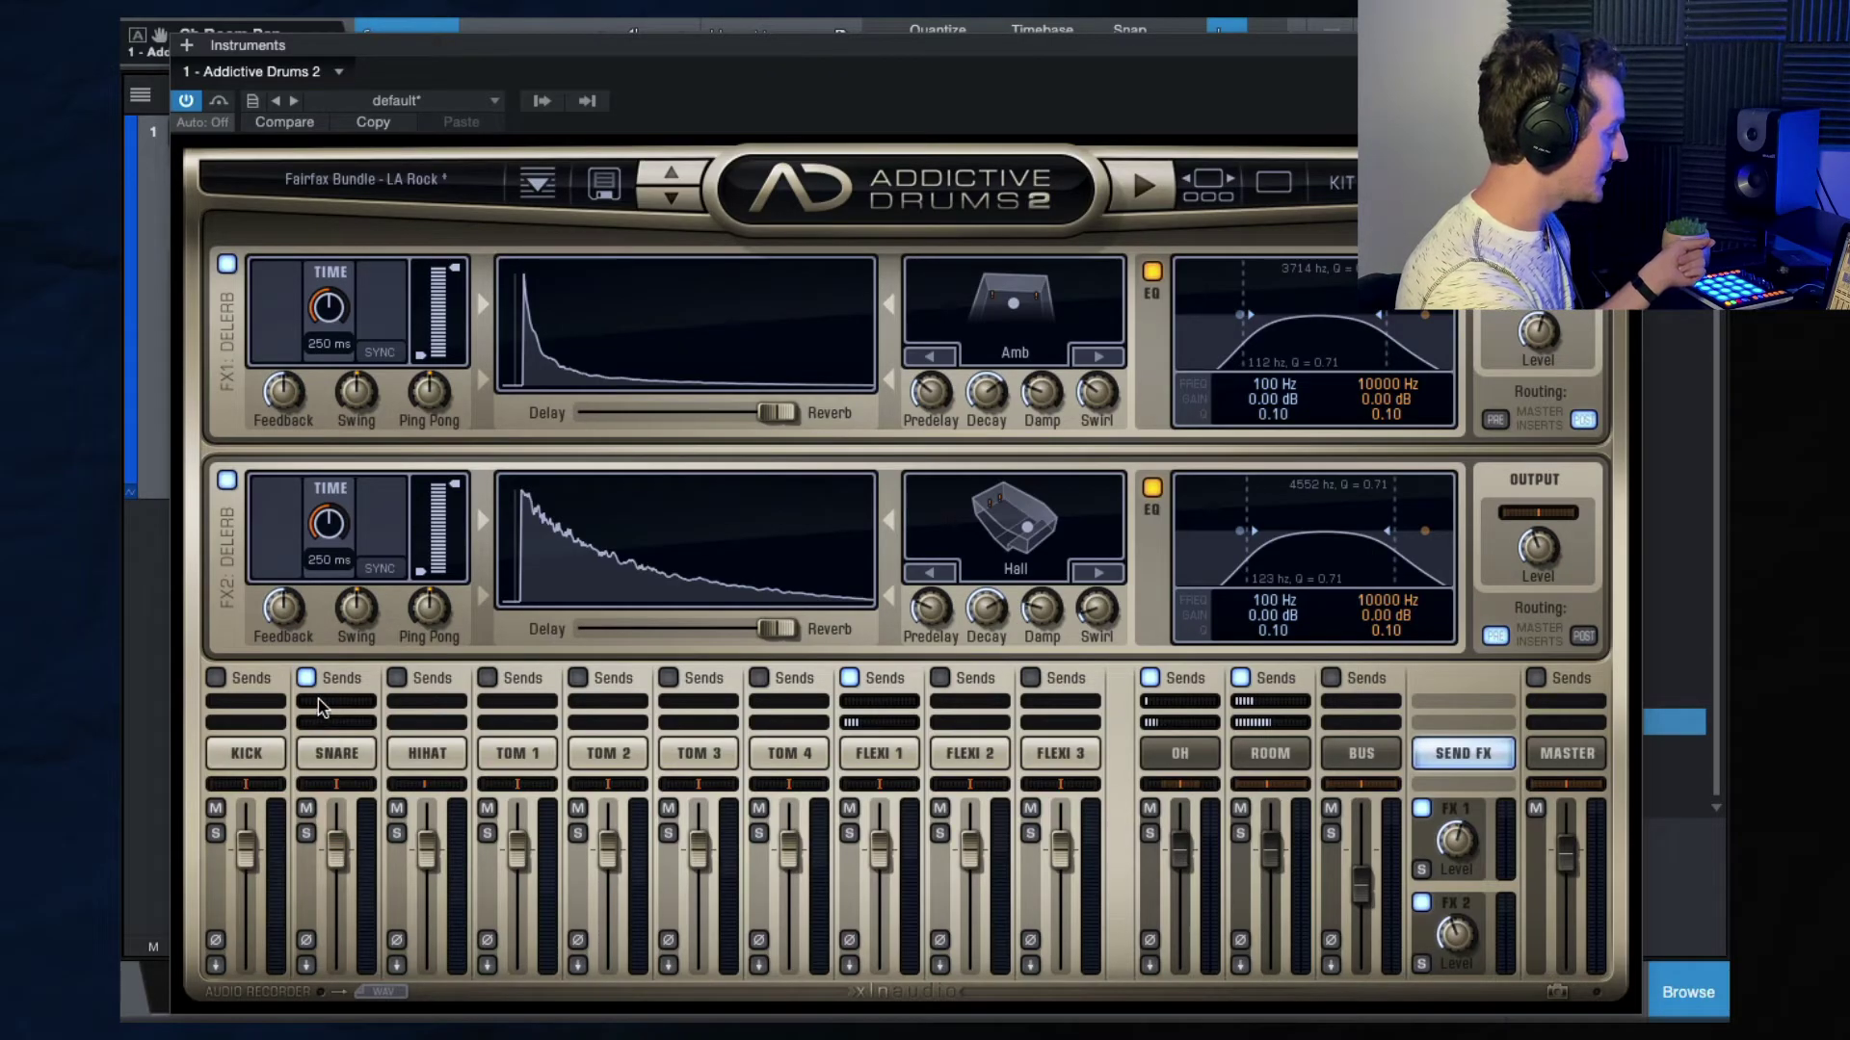
left_click_drag(340, 701, 381, 709)
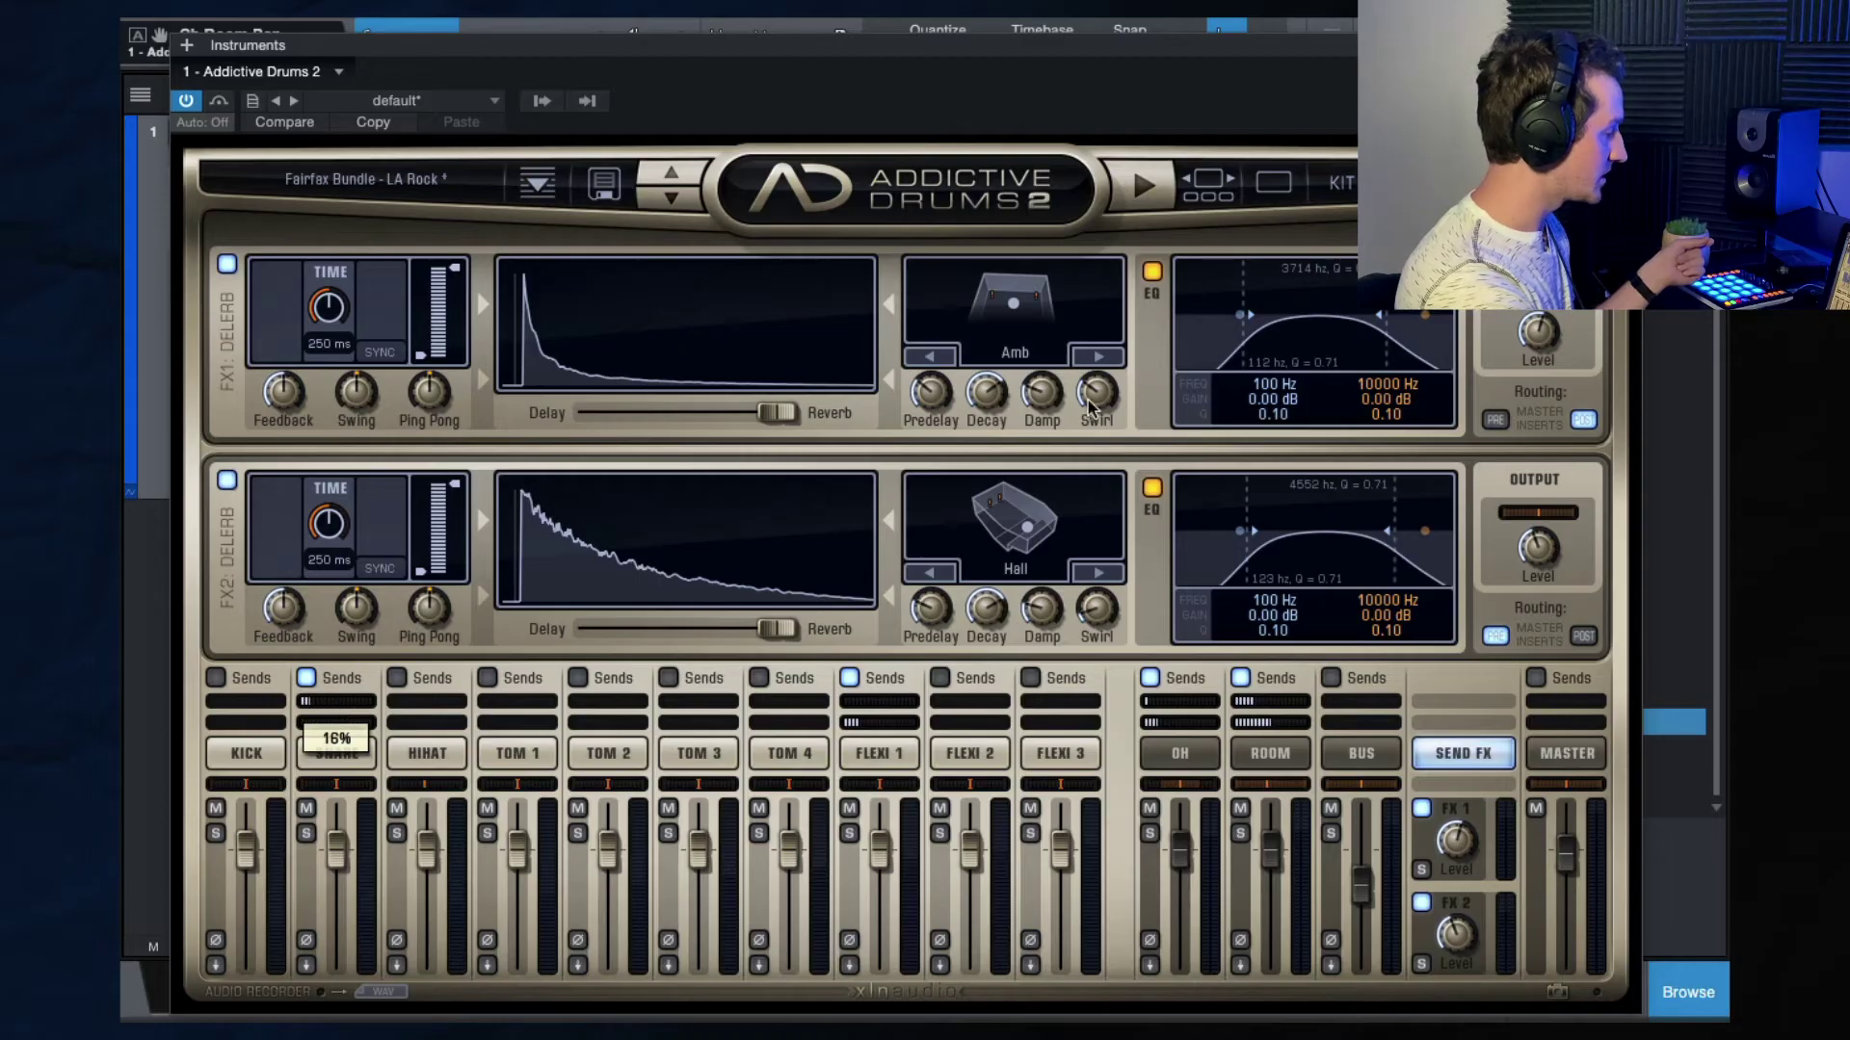
left_click_drag(307, 711, 367, 732)
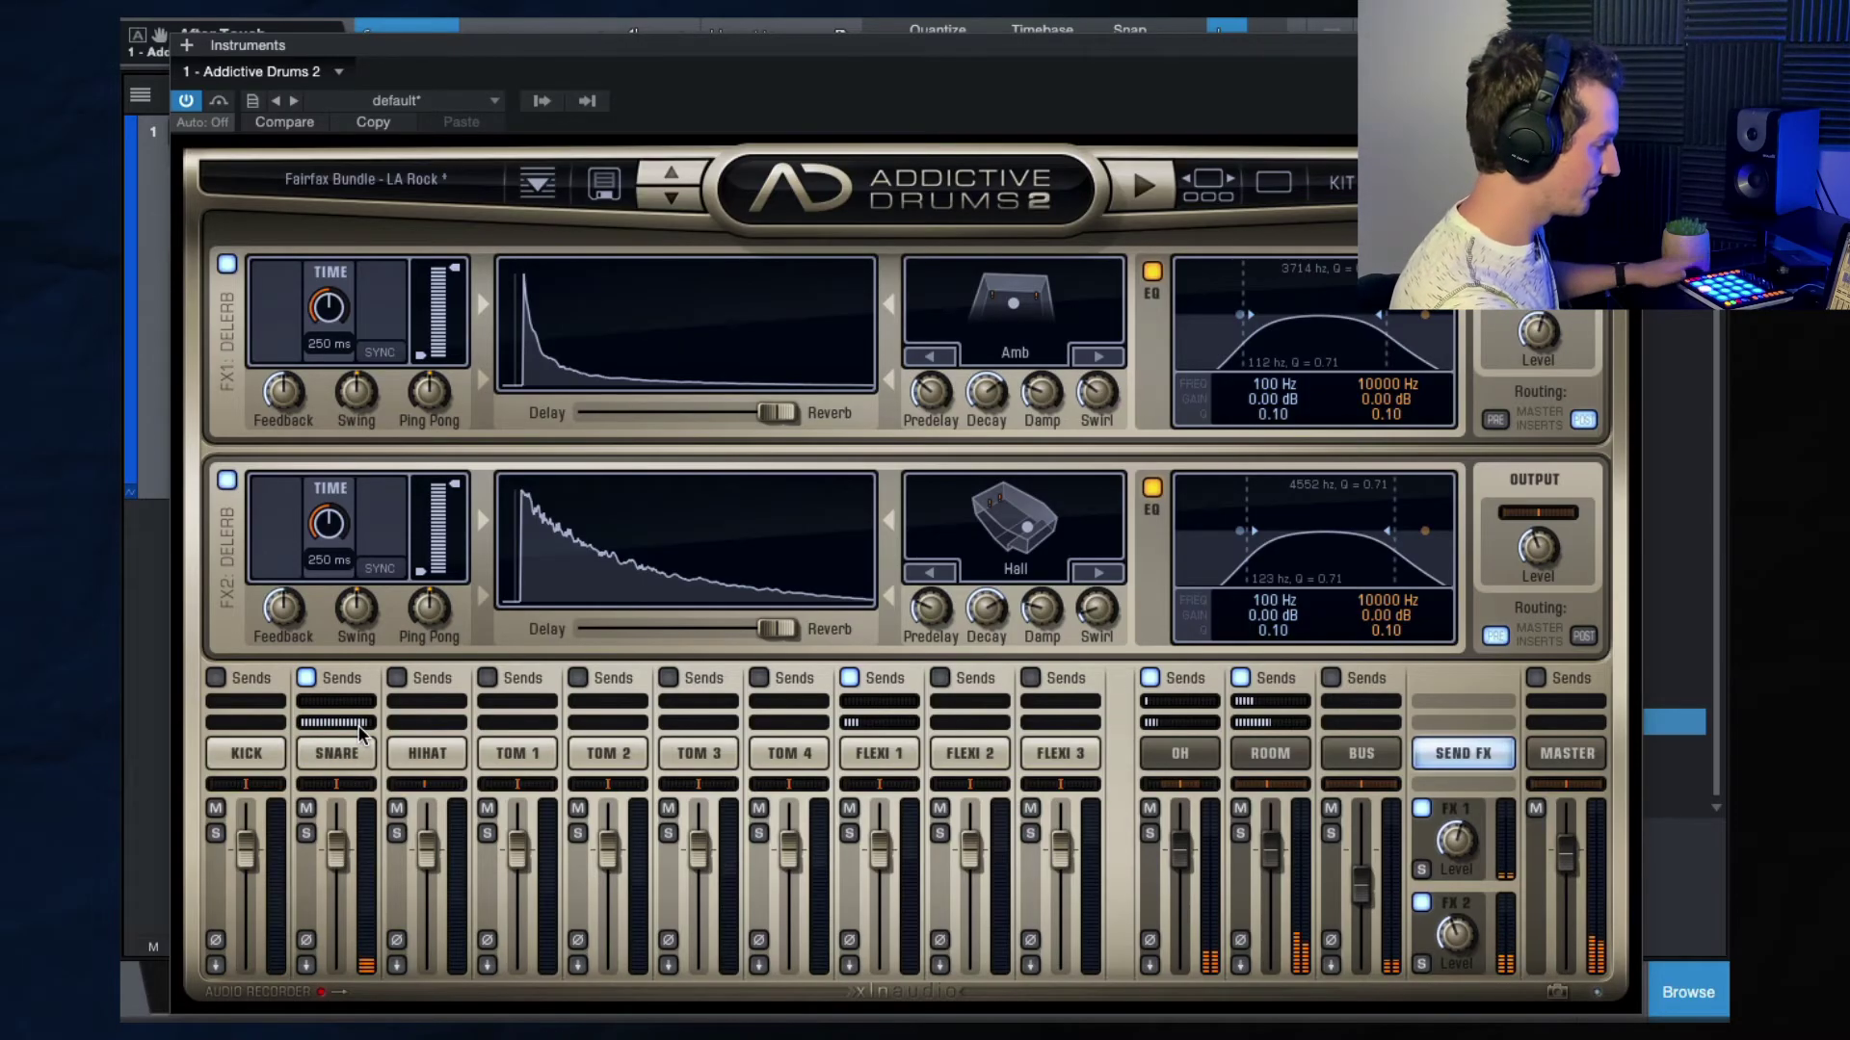
left_click_drag(360, 734, 291, 732)
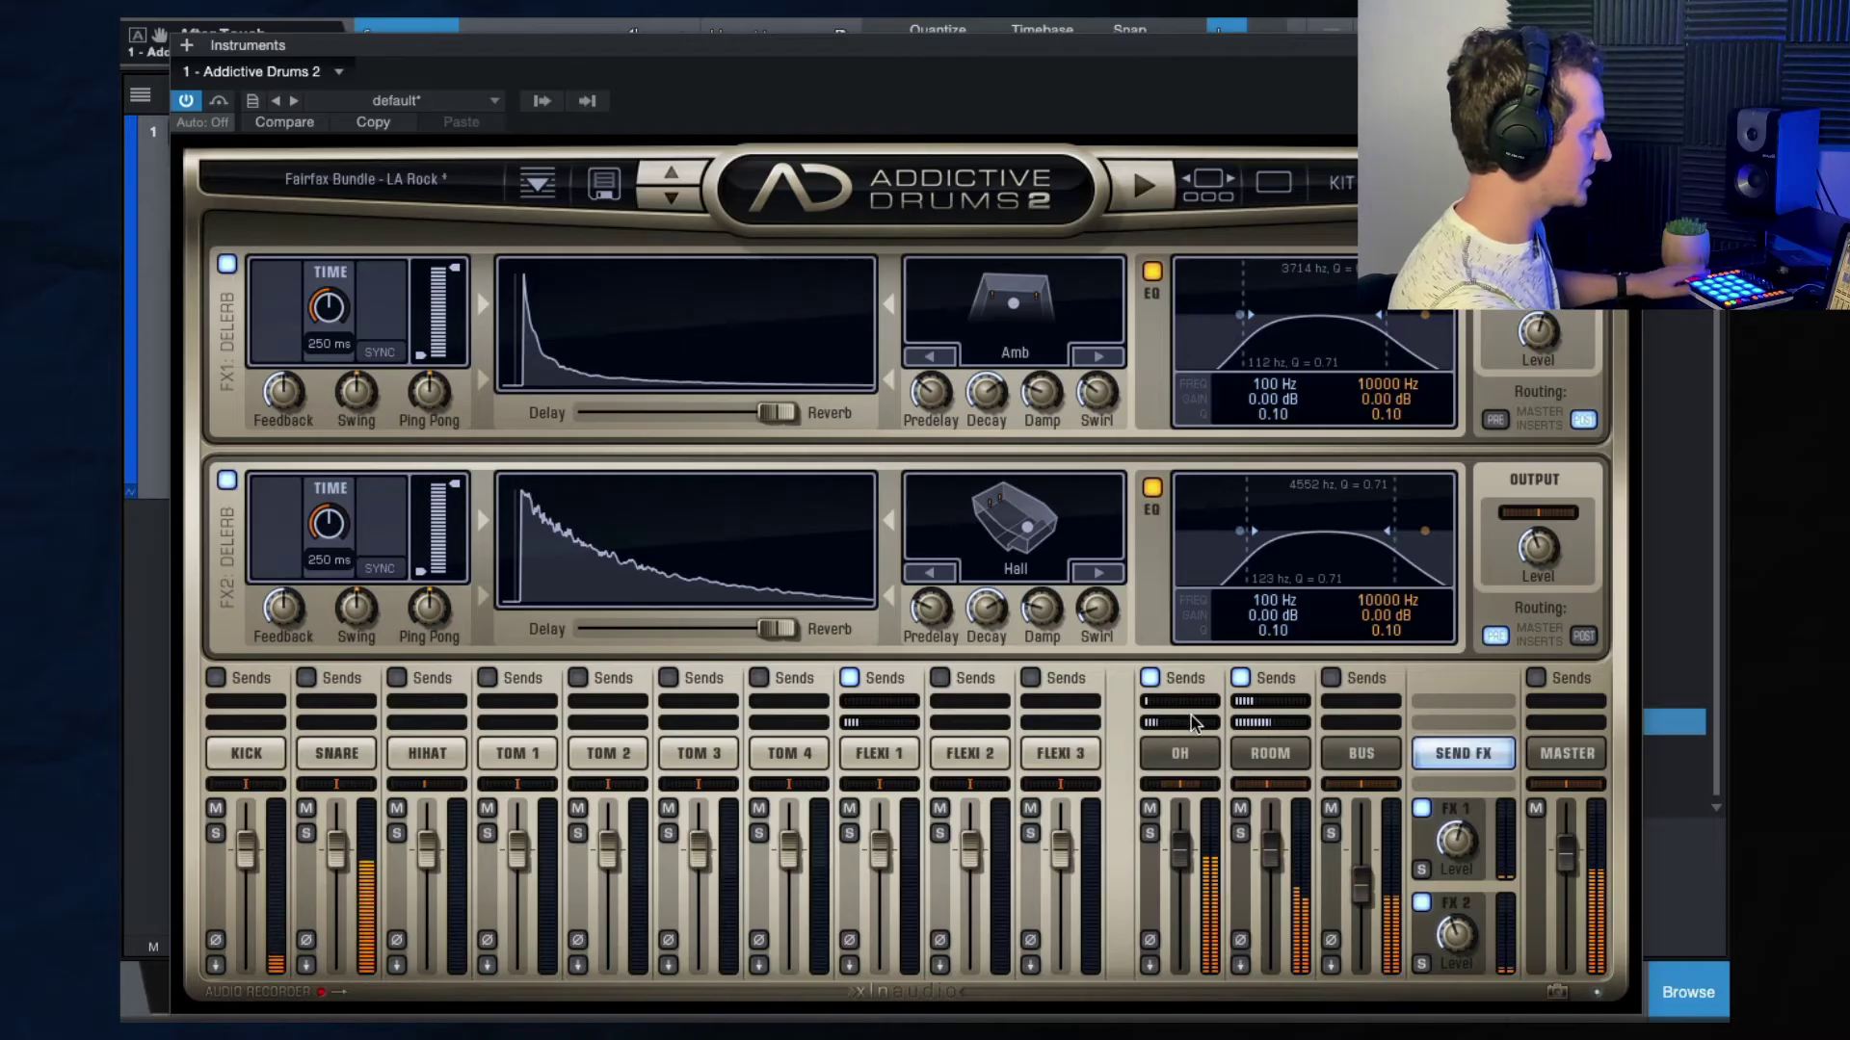
Inspect the overhead and Room channel settings, then go back to the send reverb panels.
left_click(1265, 763)
left_click(1217, 763)
left_click(1265, 761)
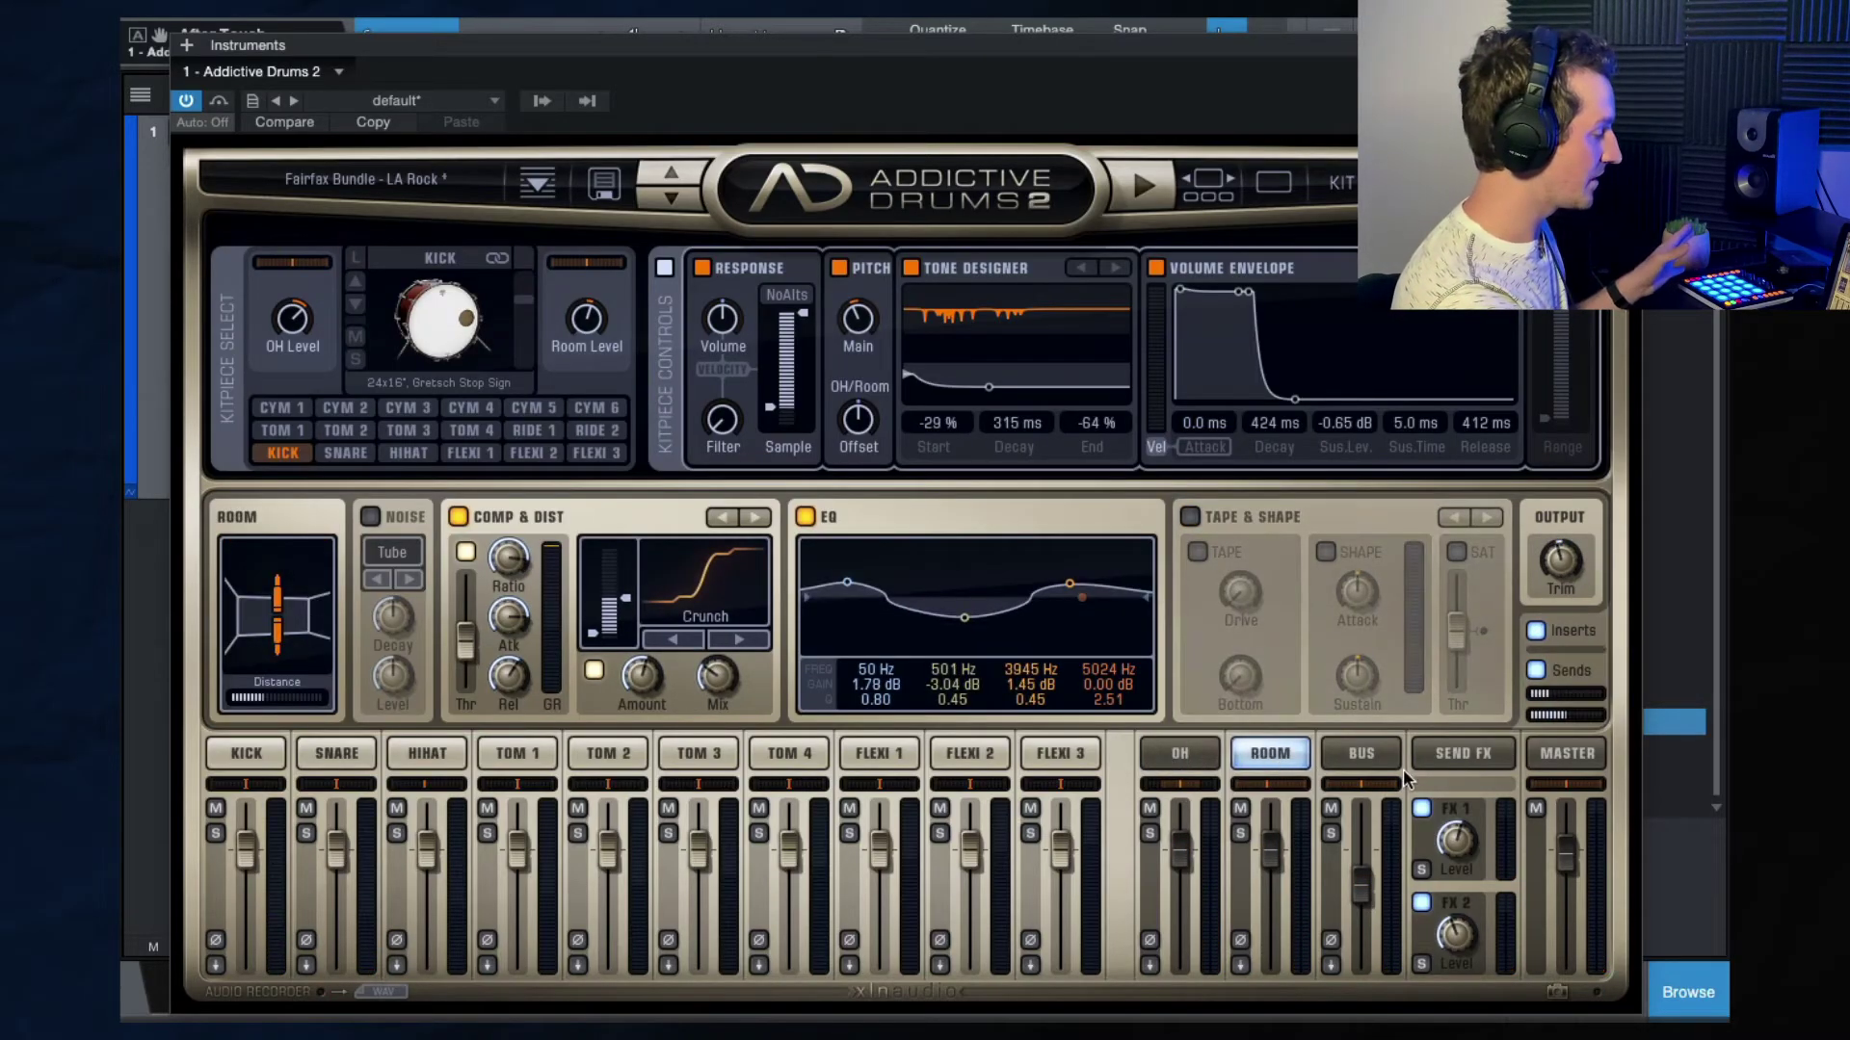
left_click(1436, 756)
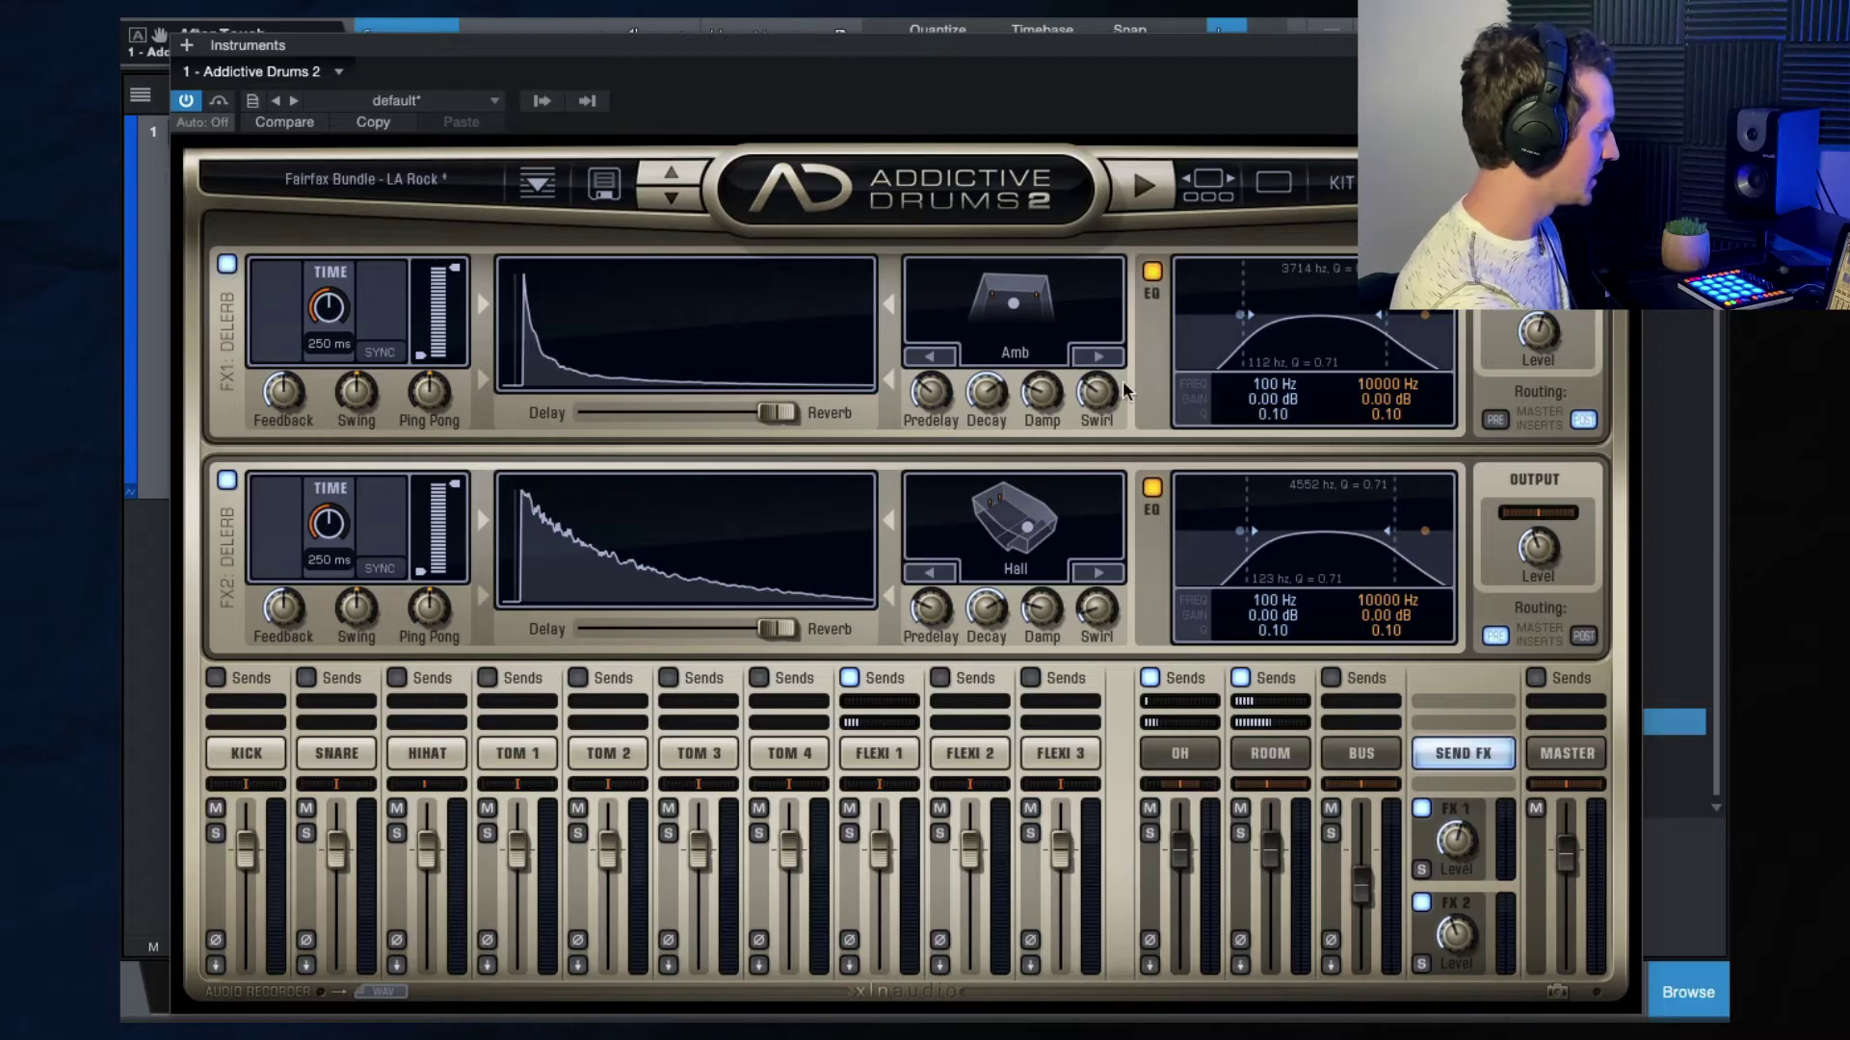
Cycle through the FX1 reverb types and settle on Amb.
left_click(1095, 357)
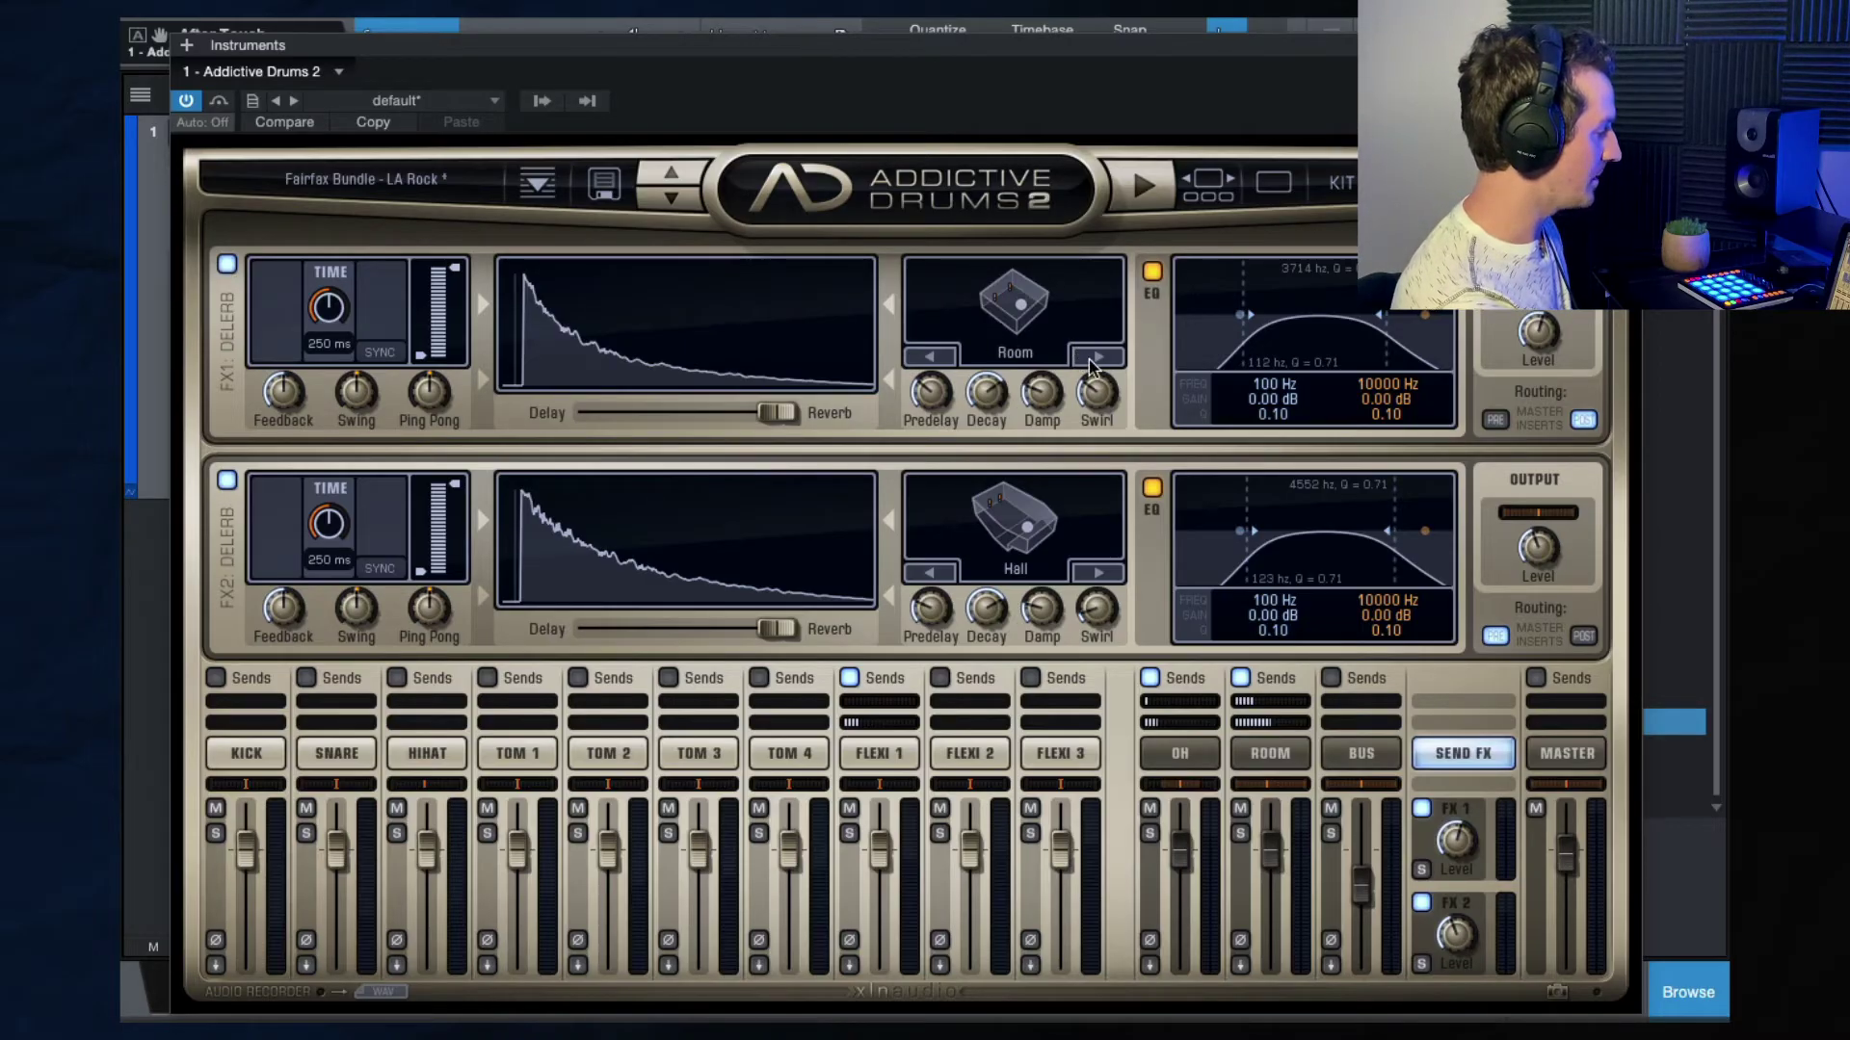
left_click(1095, 357)
left_click(1095, 356)
left_click(1095, 357)
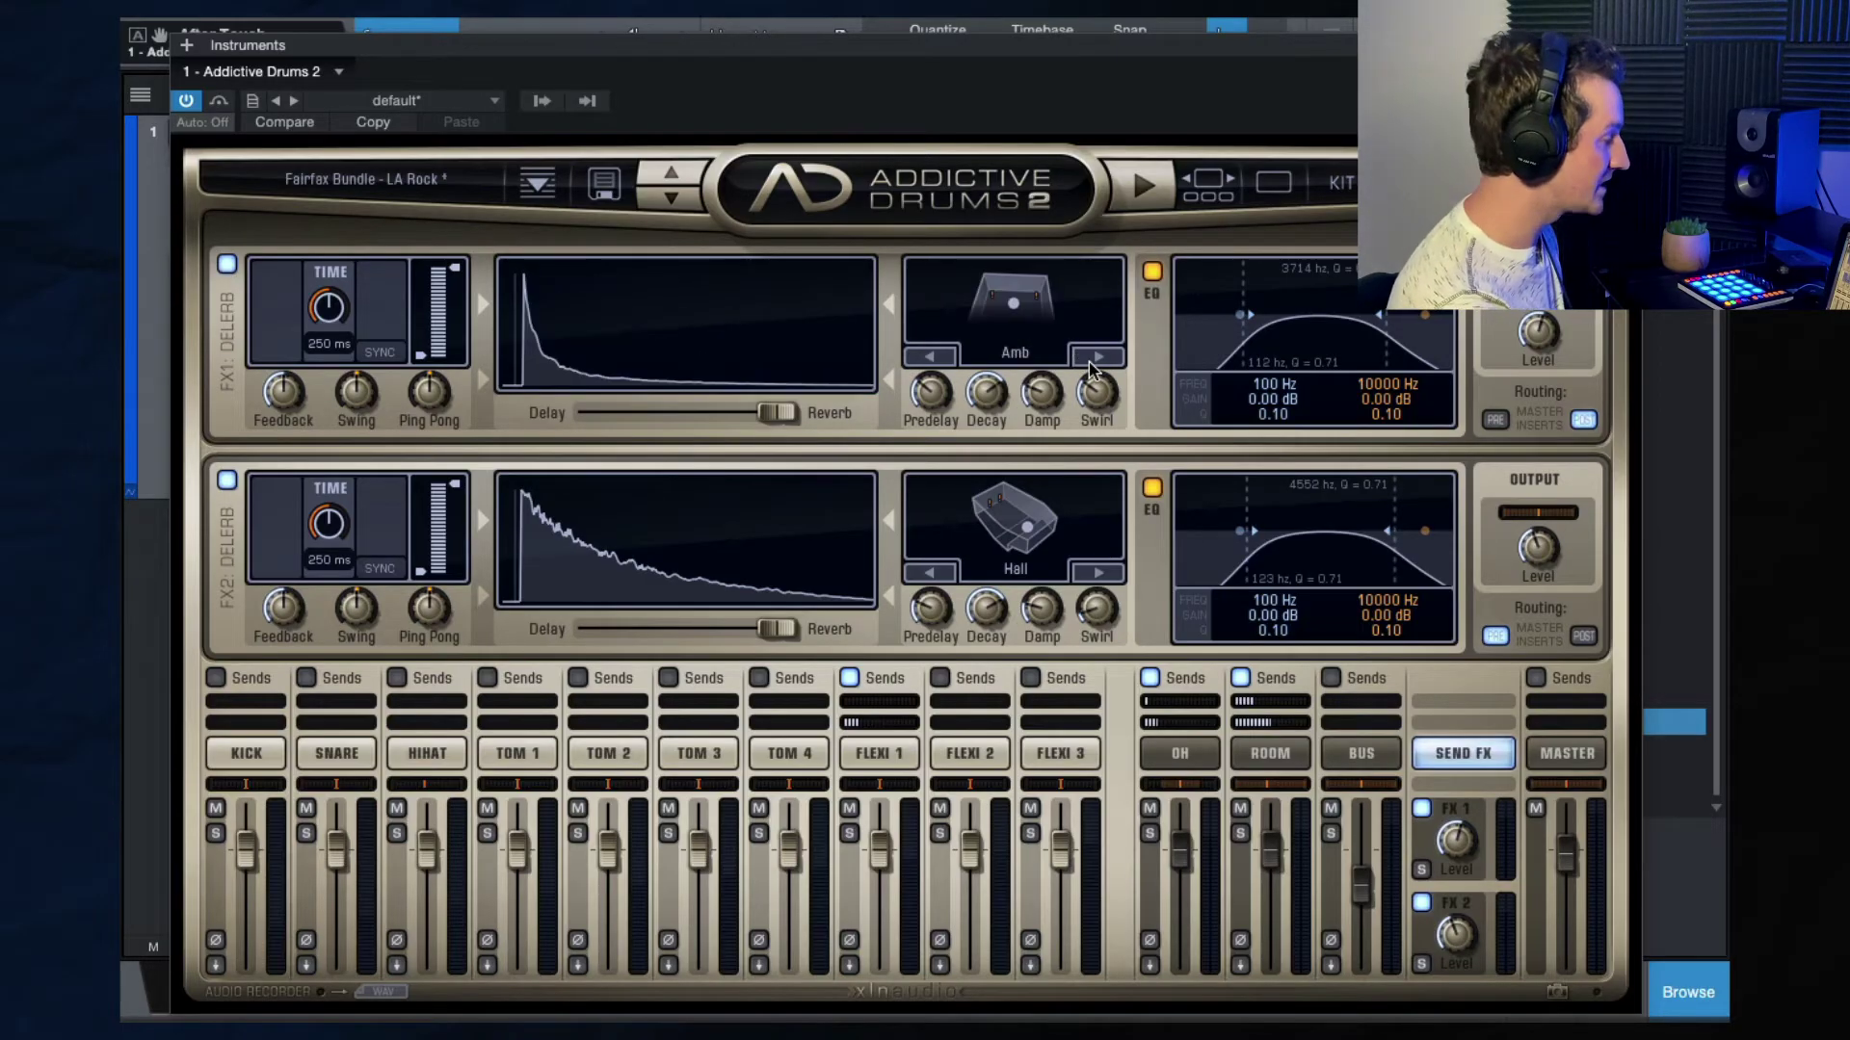
left_click(1089, 362)
left_click(1089, 362)
left_click(1089, 362)
left_click(1089, 362)
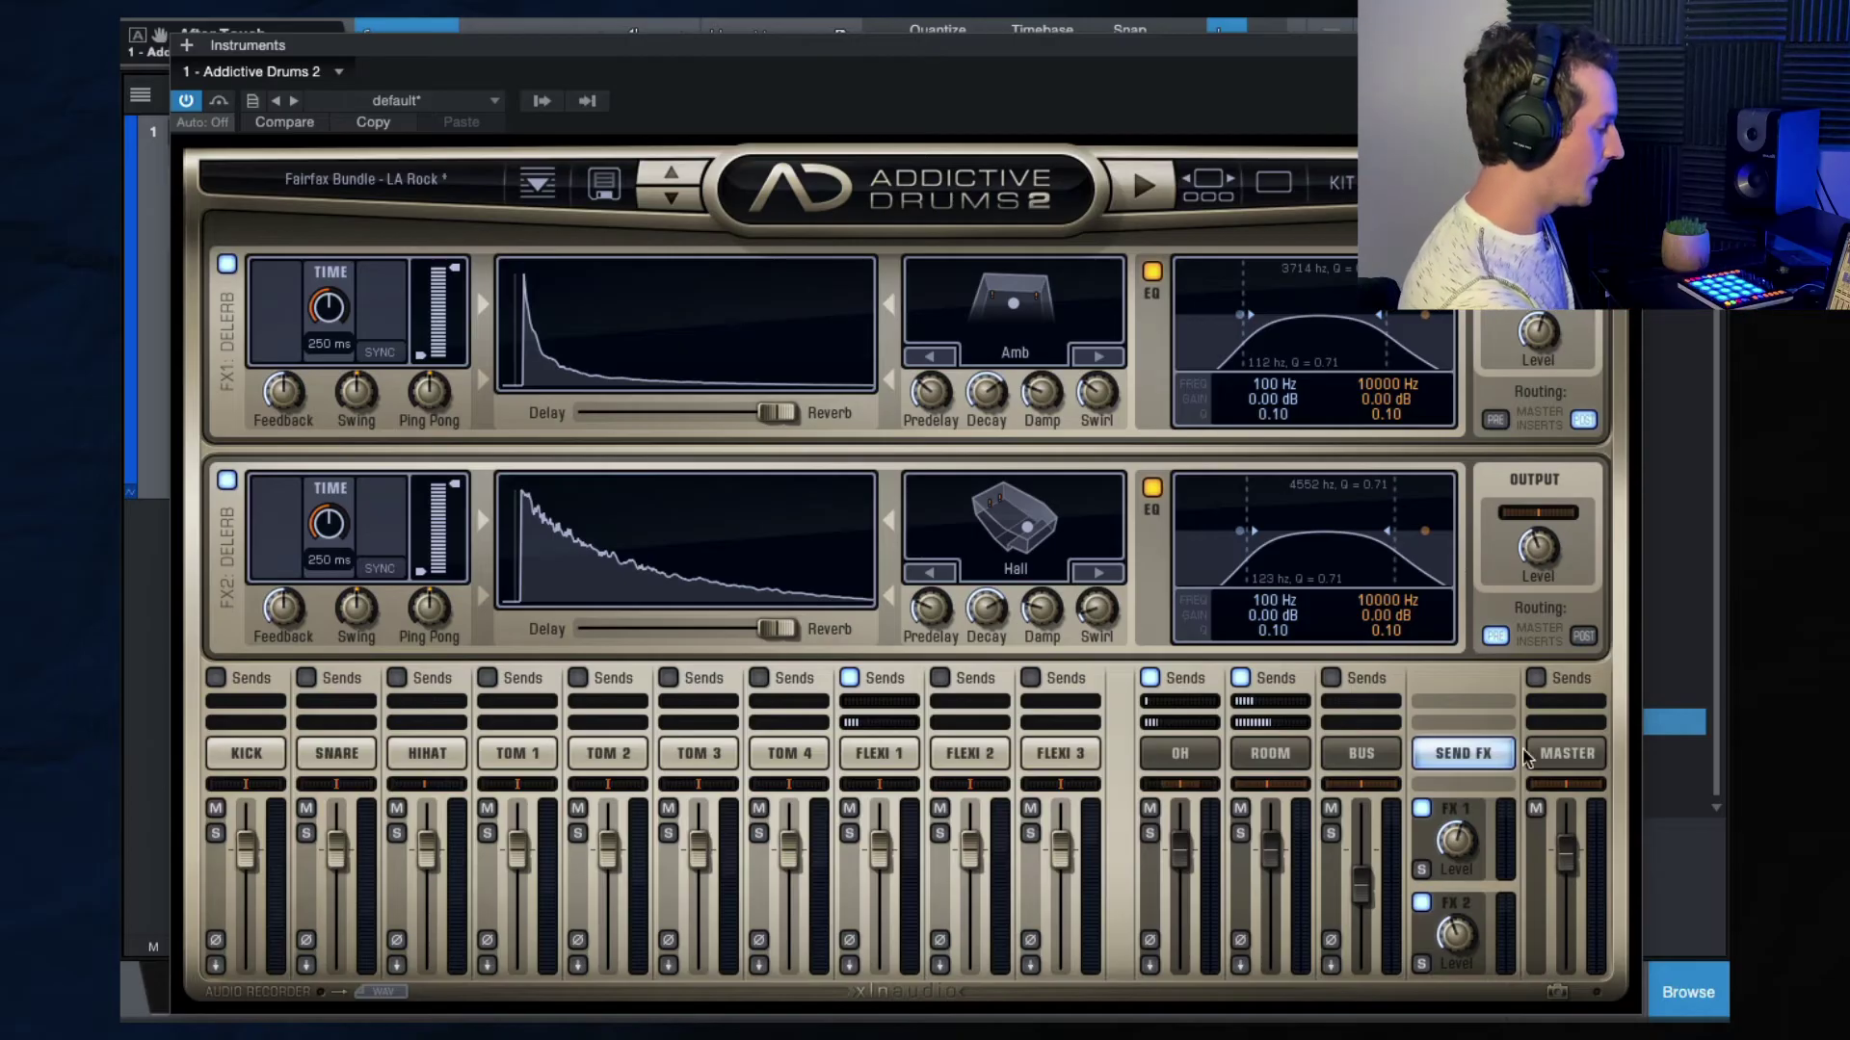
Check the FX1 return level and master channel, then bring up the drum beat library.
left_click(1456, 845)
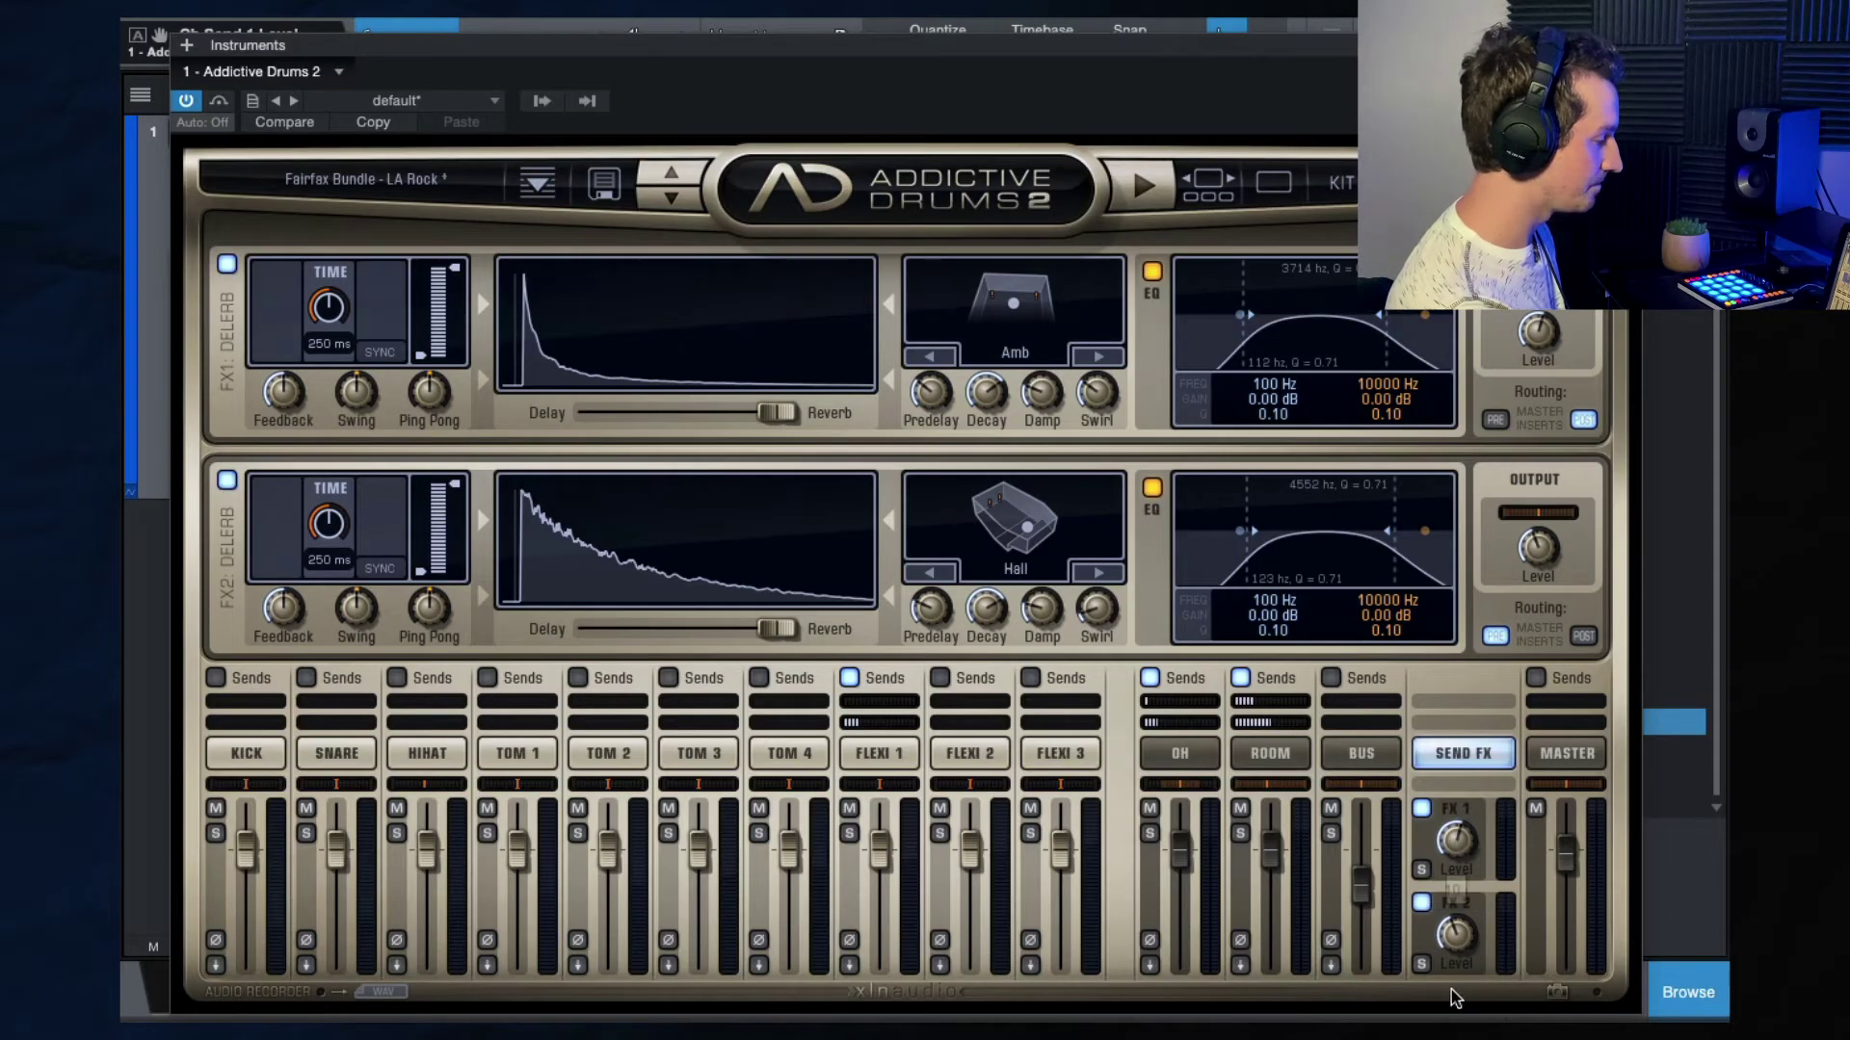
left_click(1568, 756)
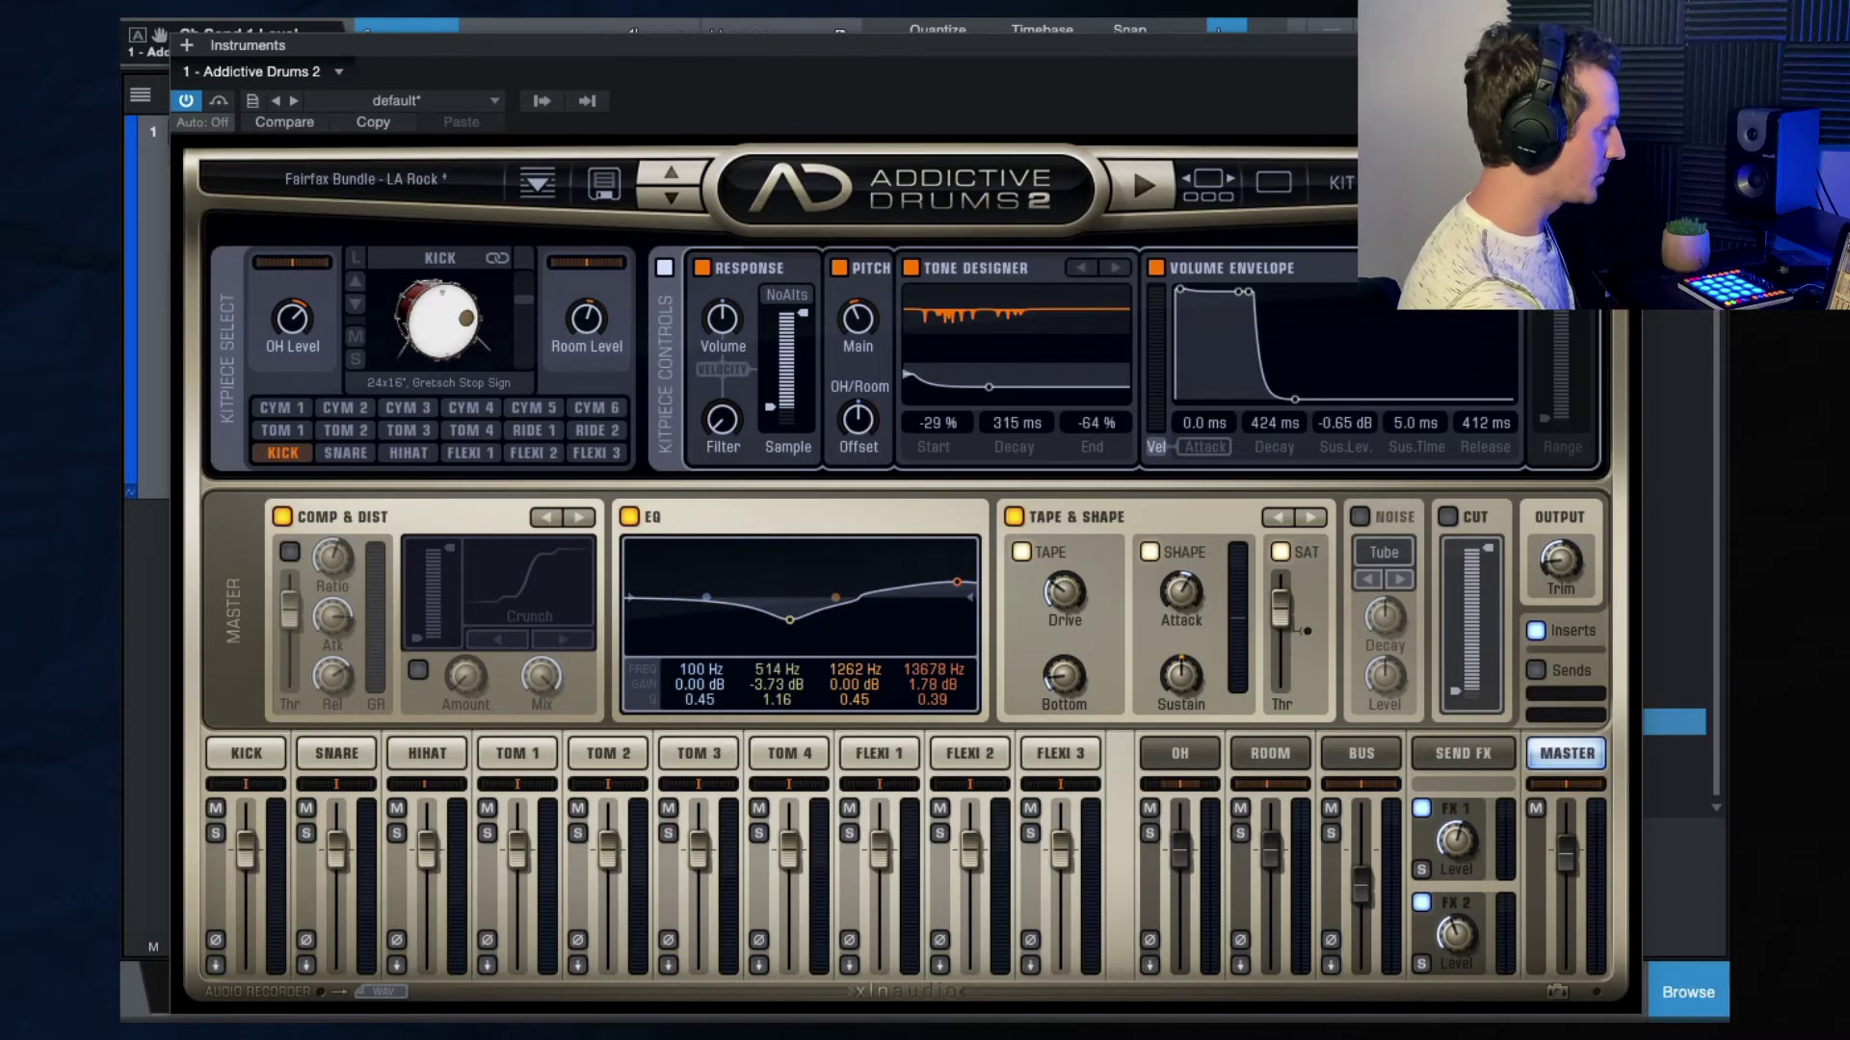
left_click(1341, 182)
left_click(1568, 753)
left_click(1462, 753)
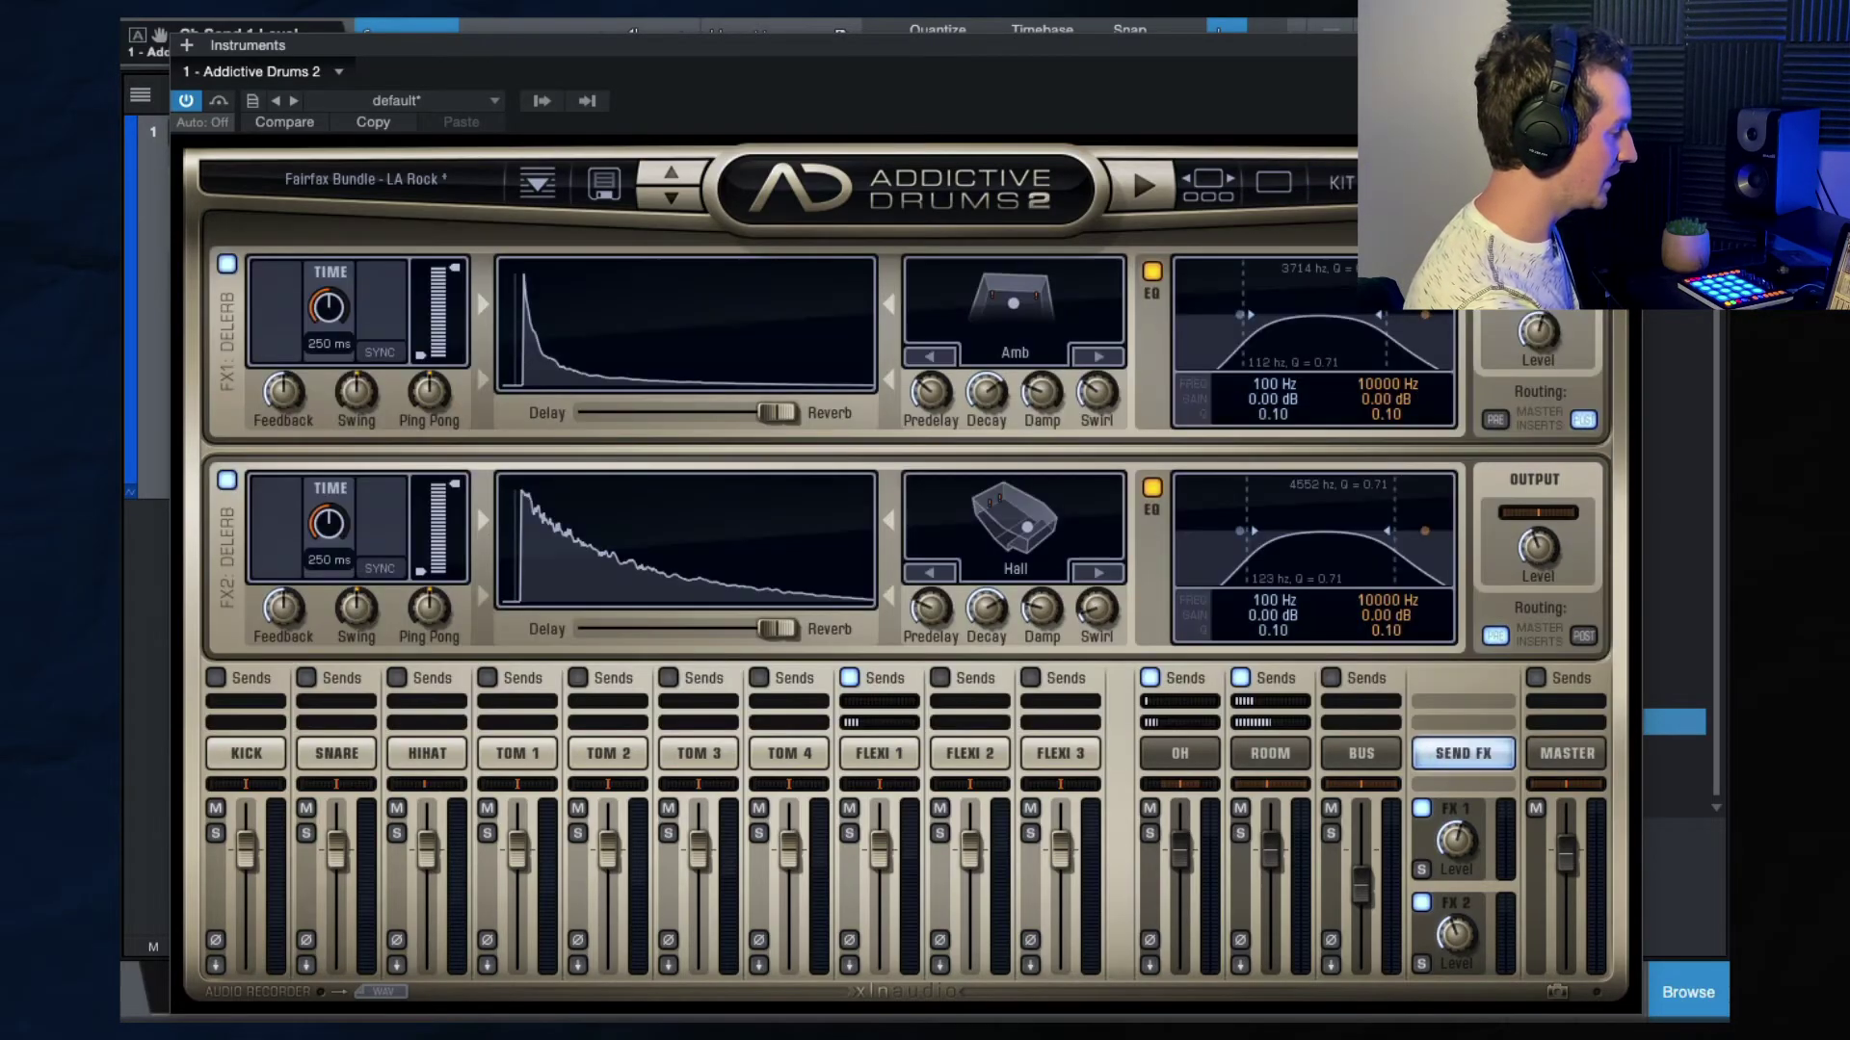
left_click(1532, 182)
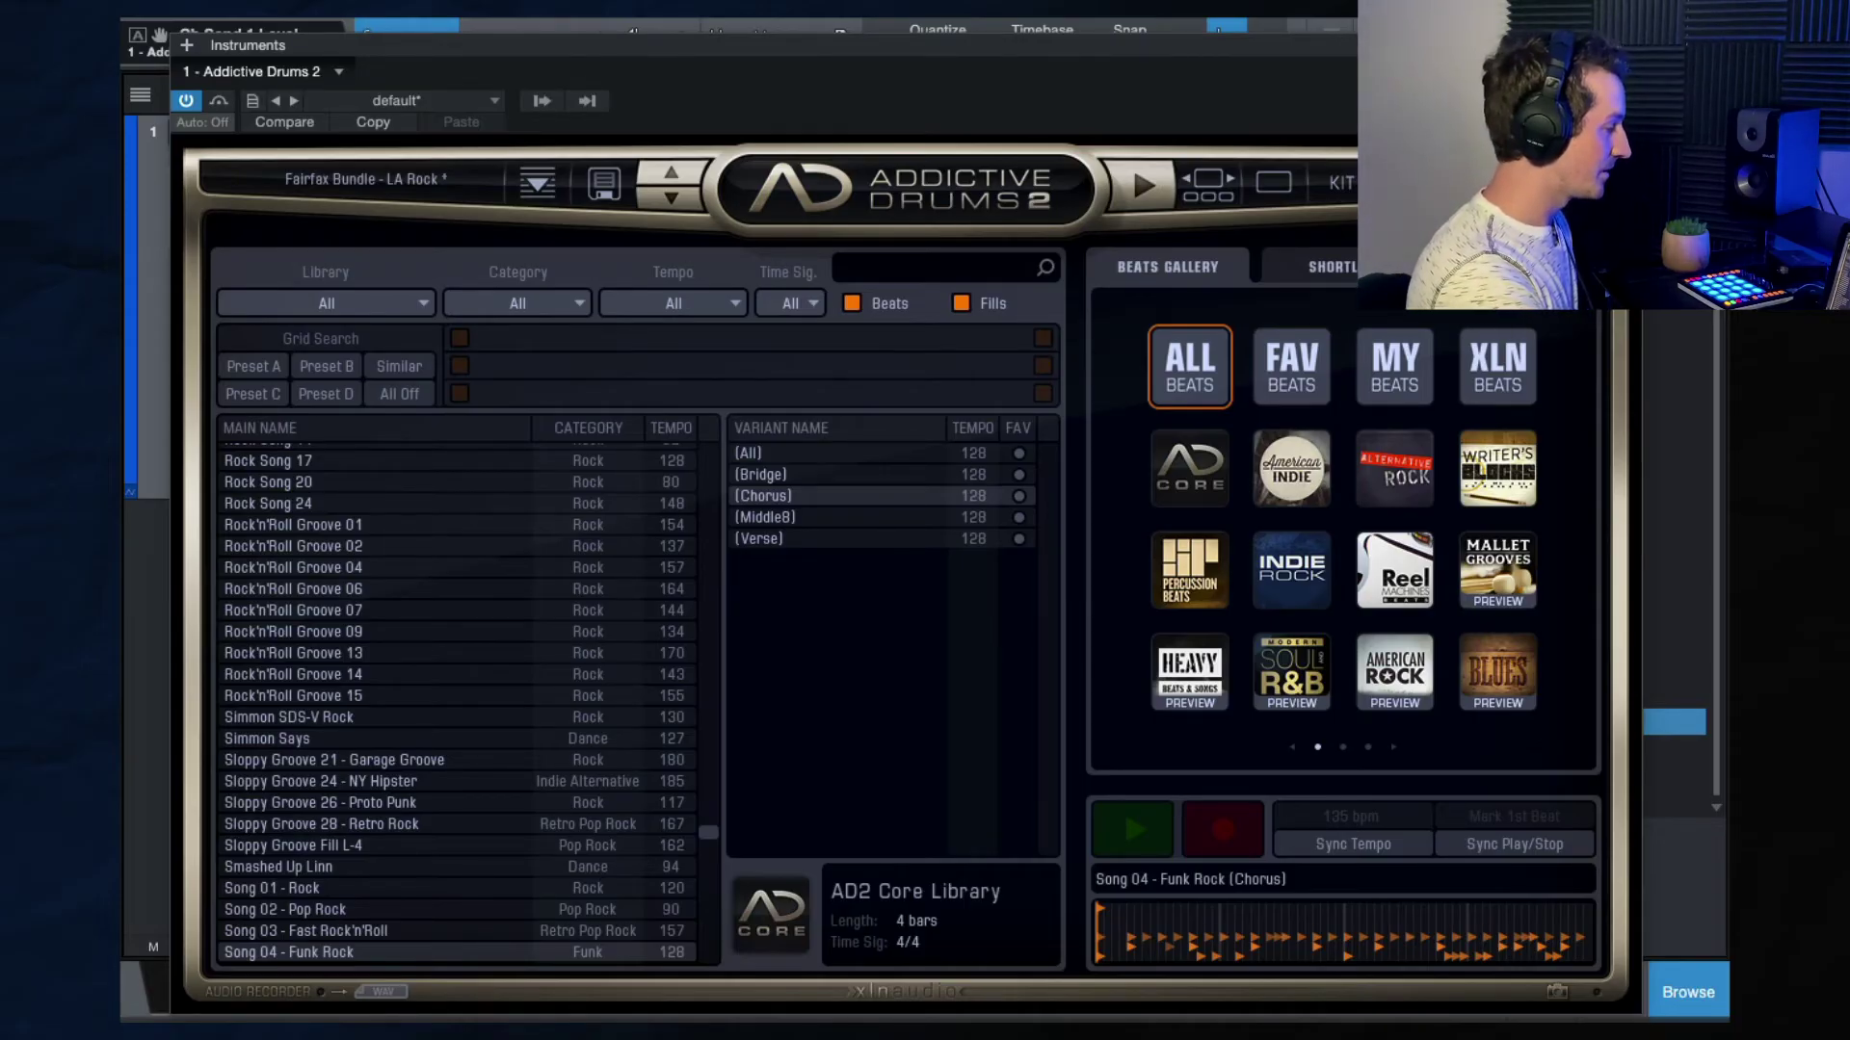
Move the plugin window aside and delete the four Song 04 Funk Rock clips.
scroll(496, 694, "up", 20)
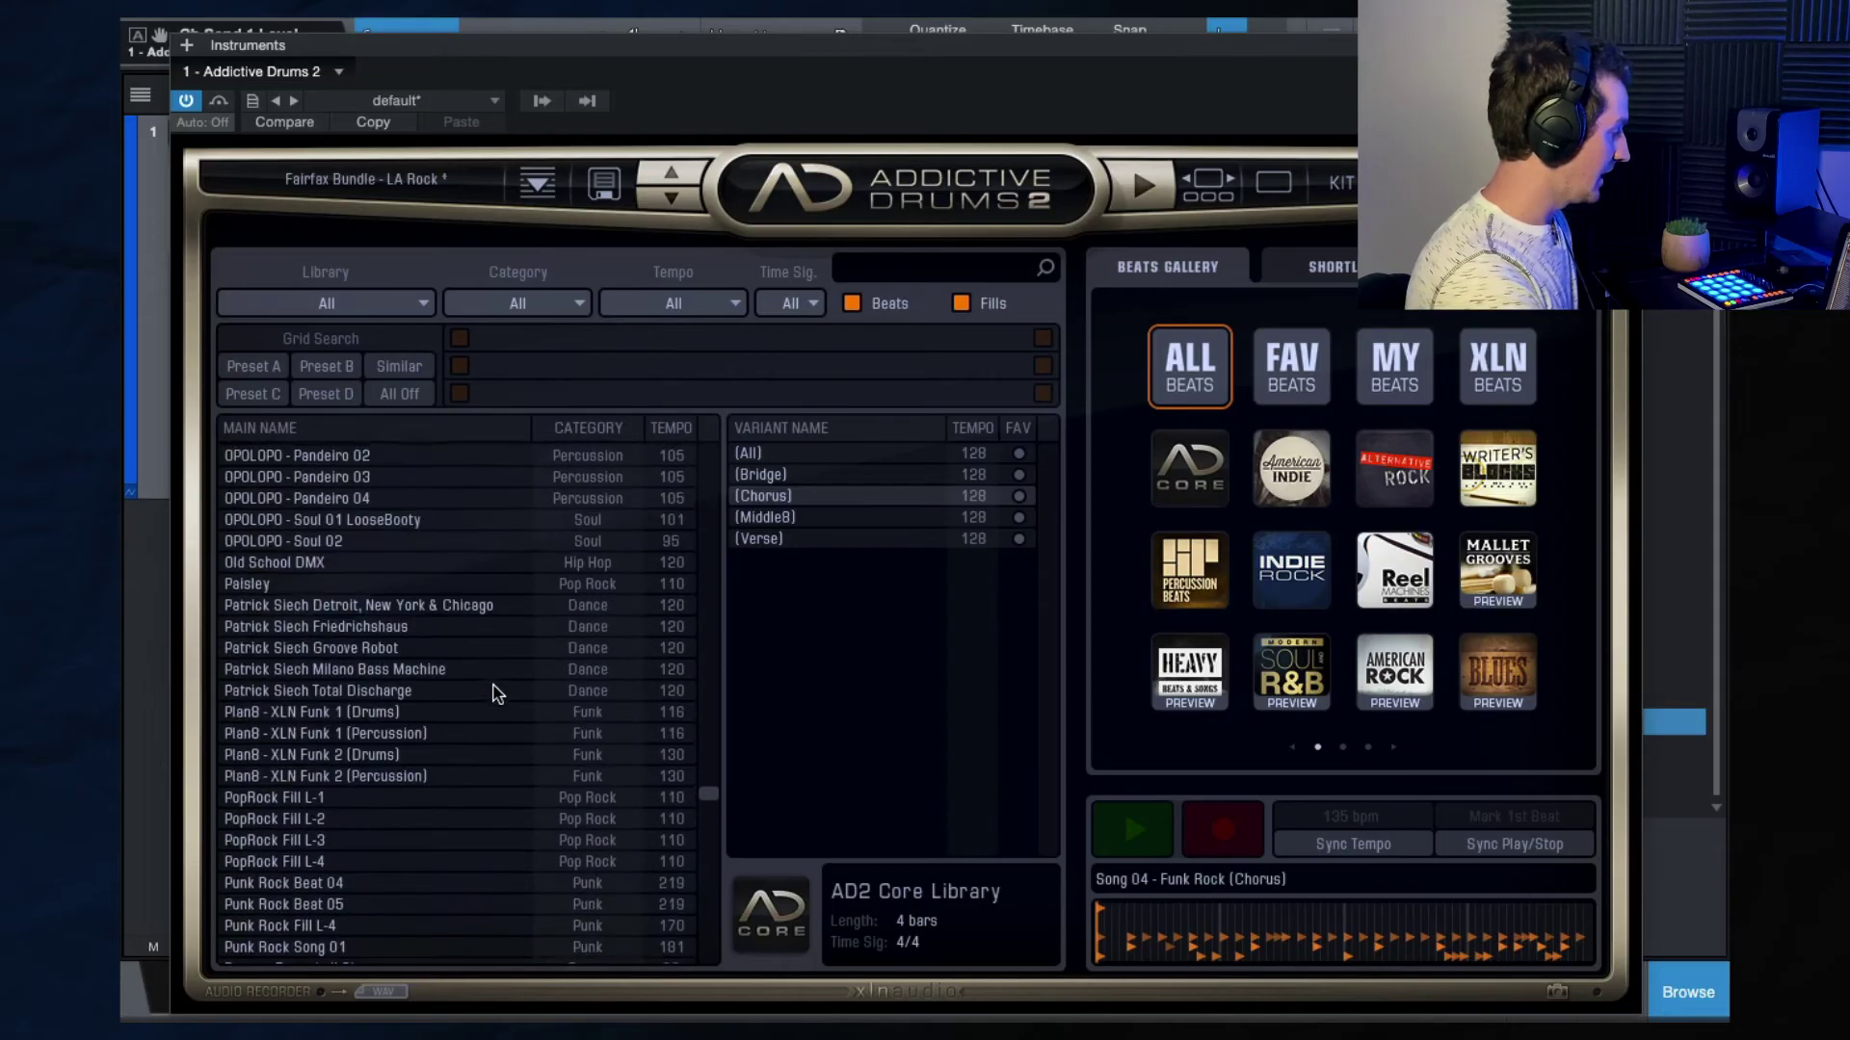
scroll(496, 694, "up", 10)
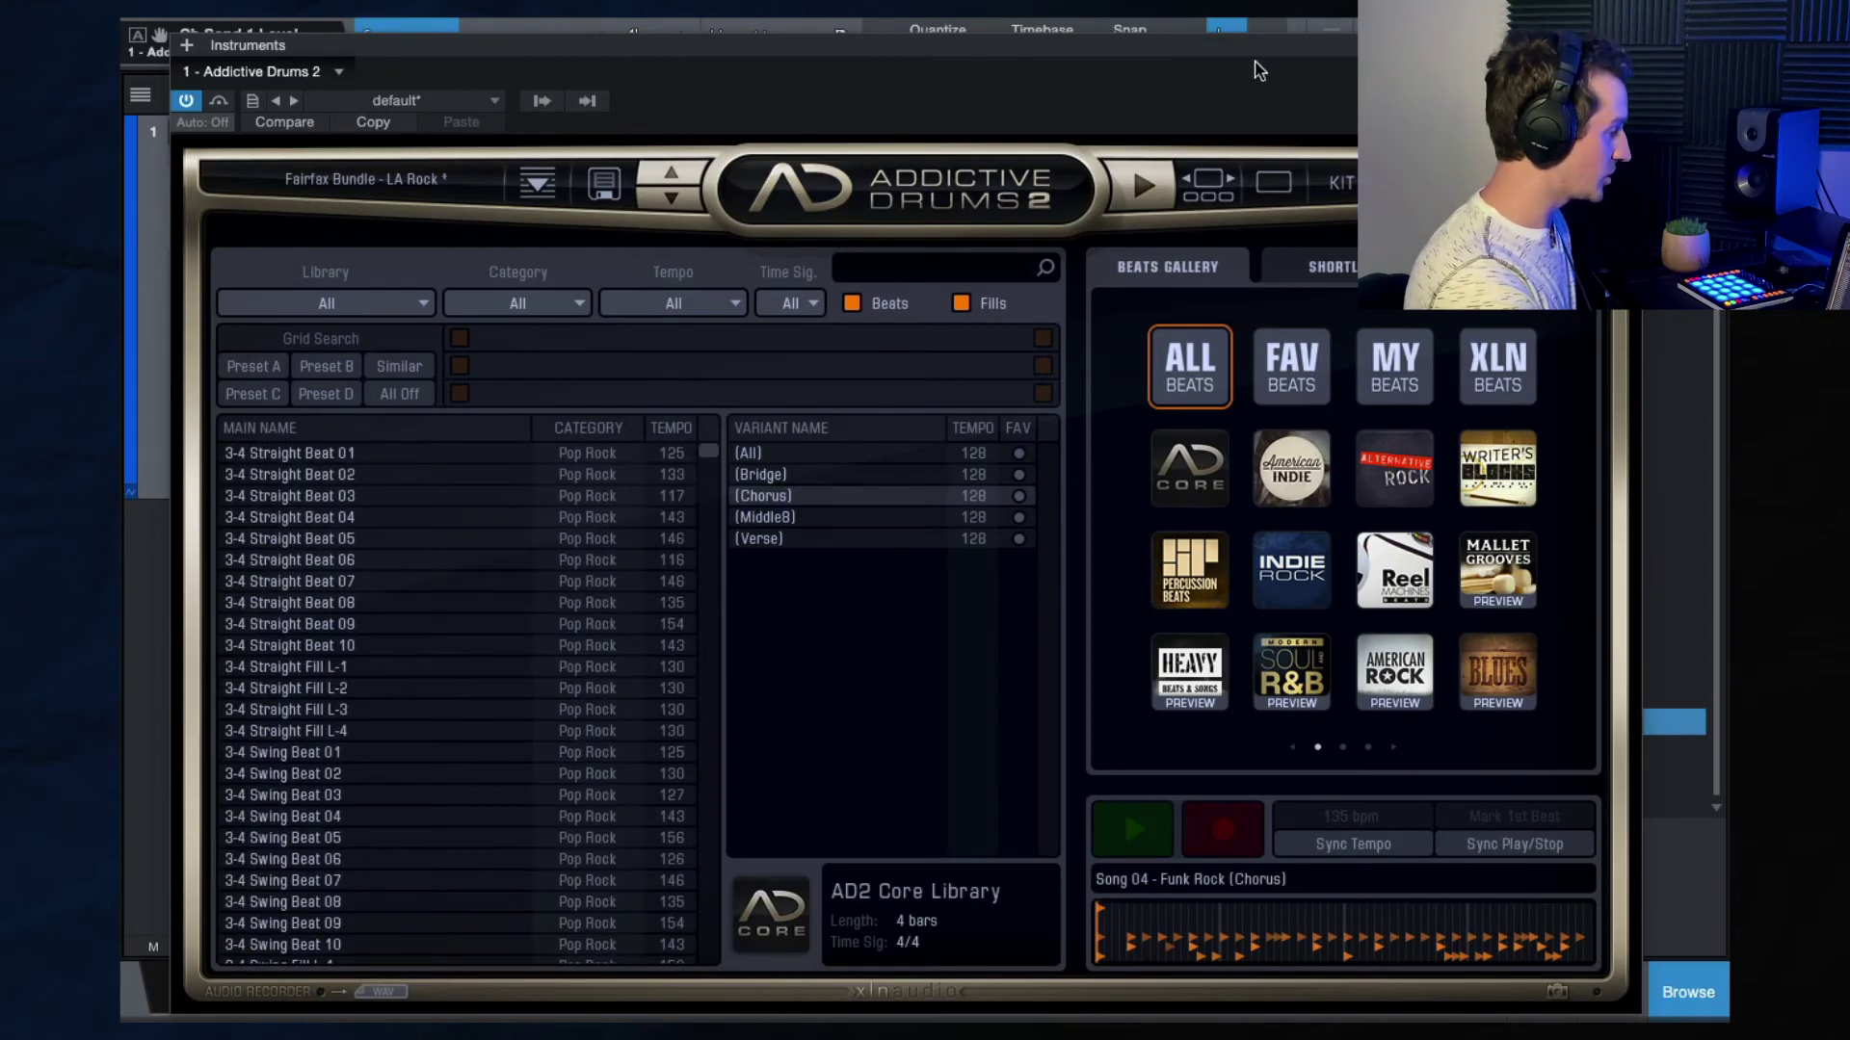
mouse_move(1245, 68)
left_mouse_down()
mouse_move(1332, 60)
mouse_move(1278, 67)
left_mouse_up()
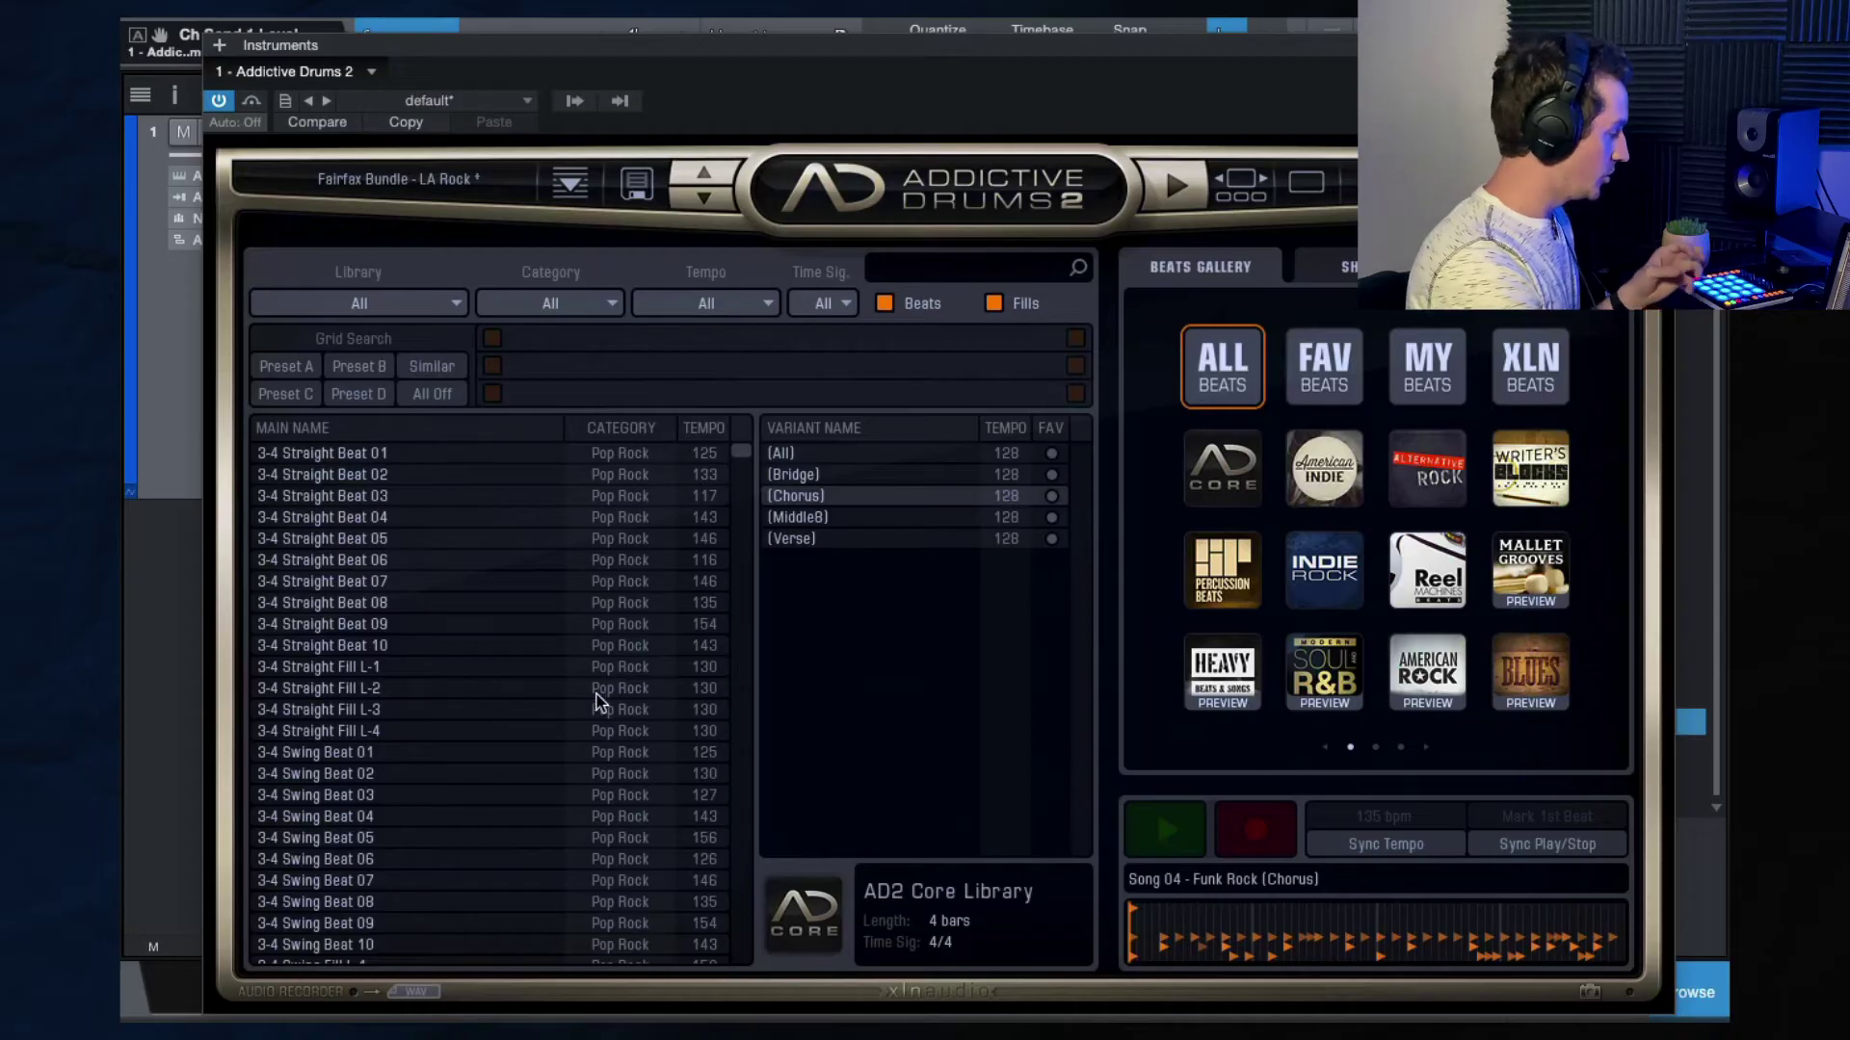
scroll(598, 700, "down", 15)
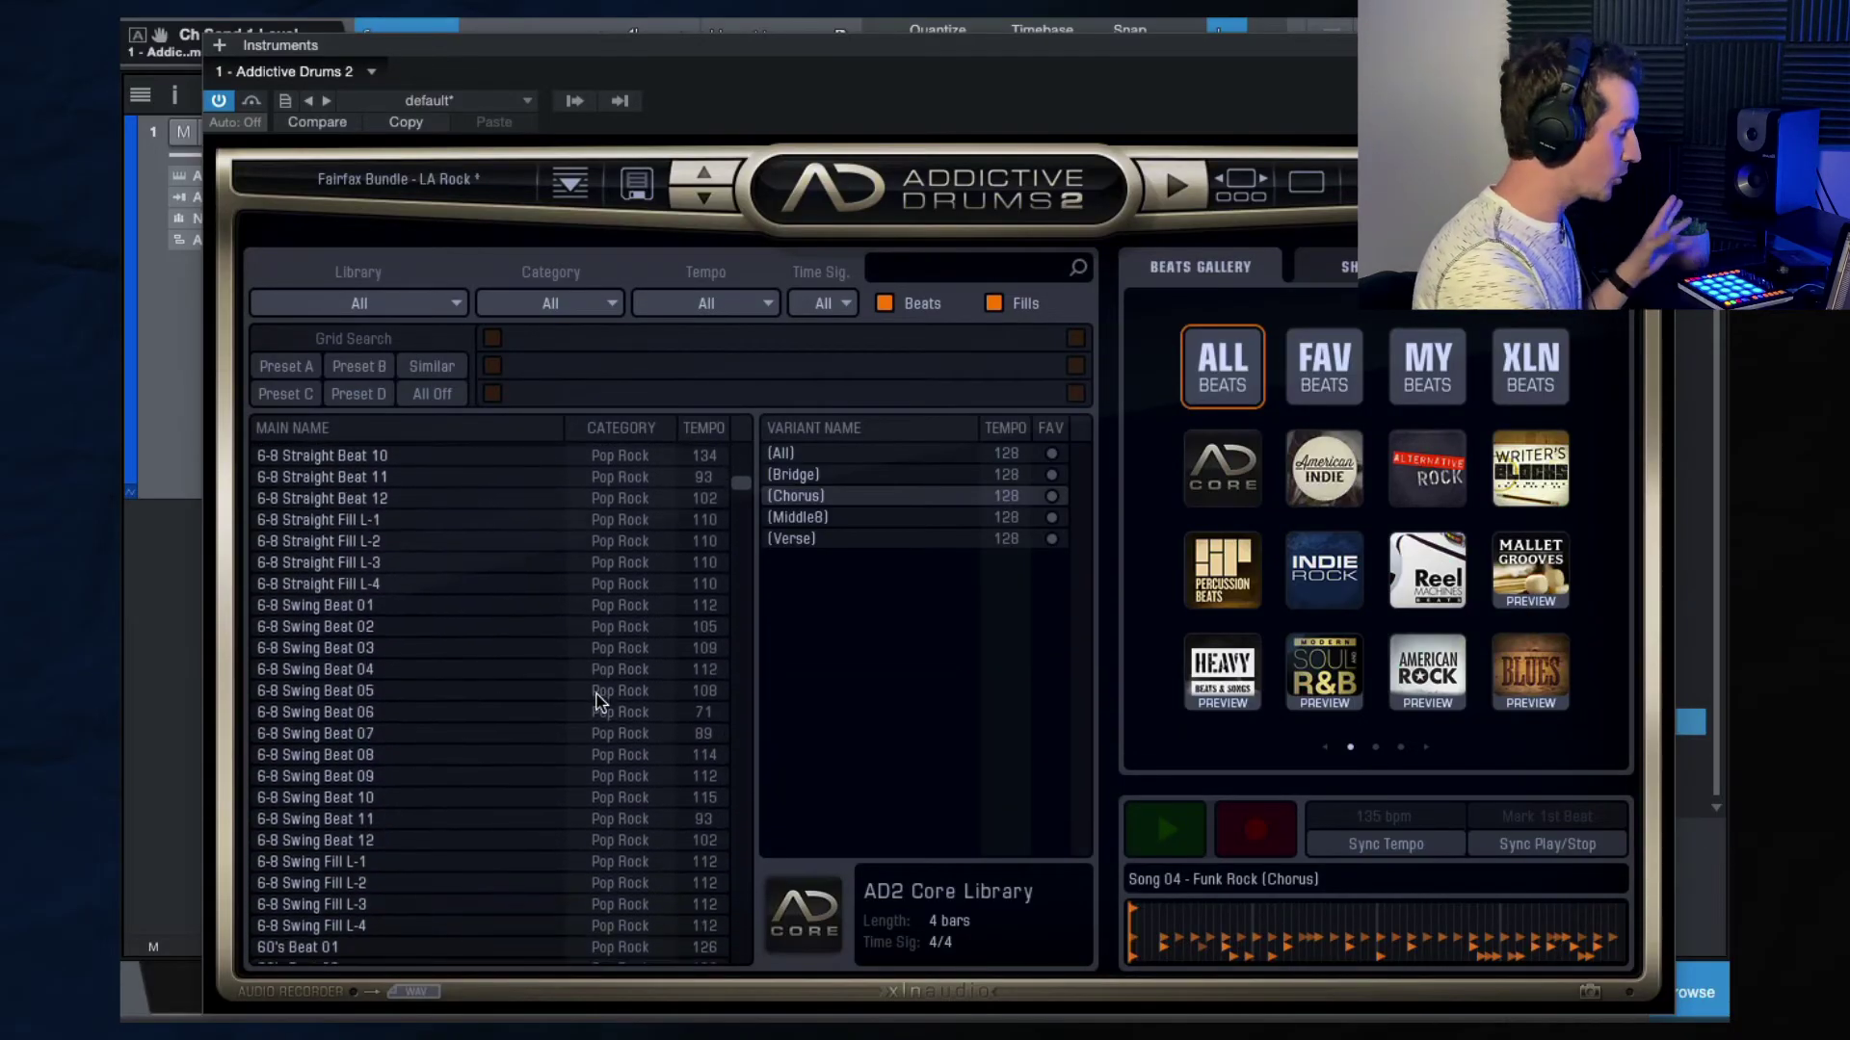
scroll(598, 700, "down", 10)
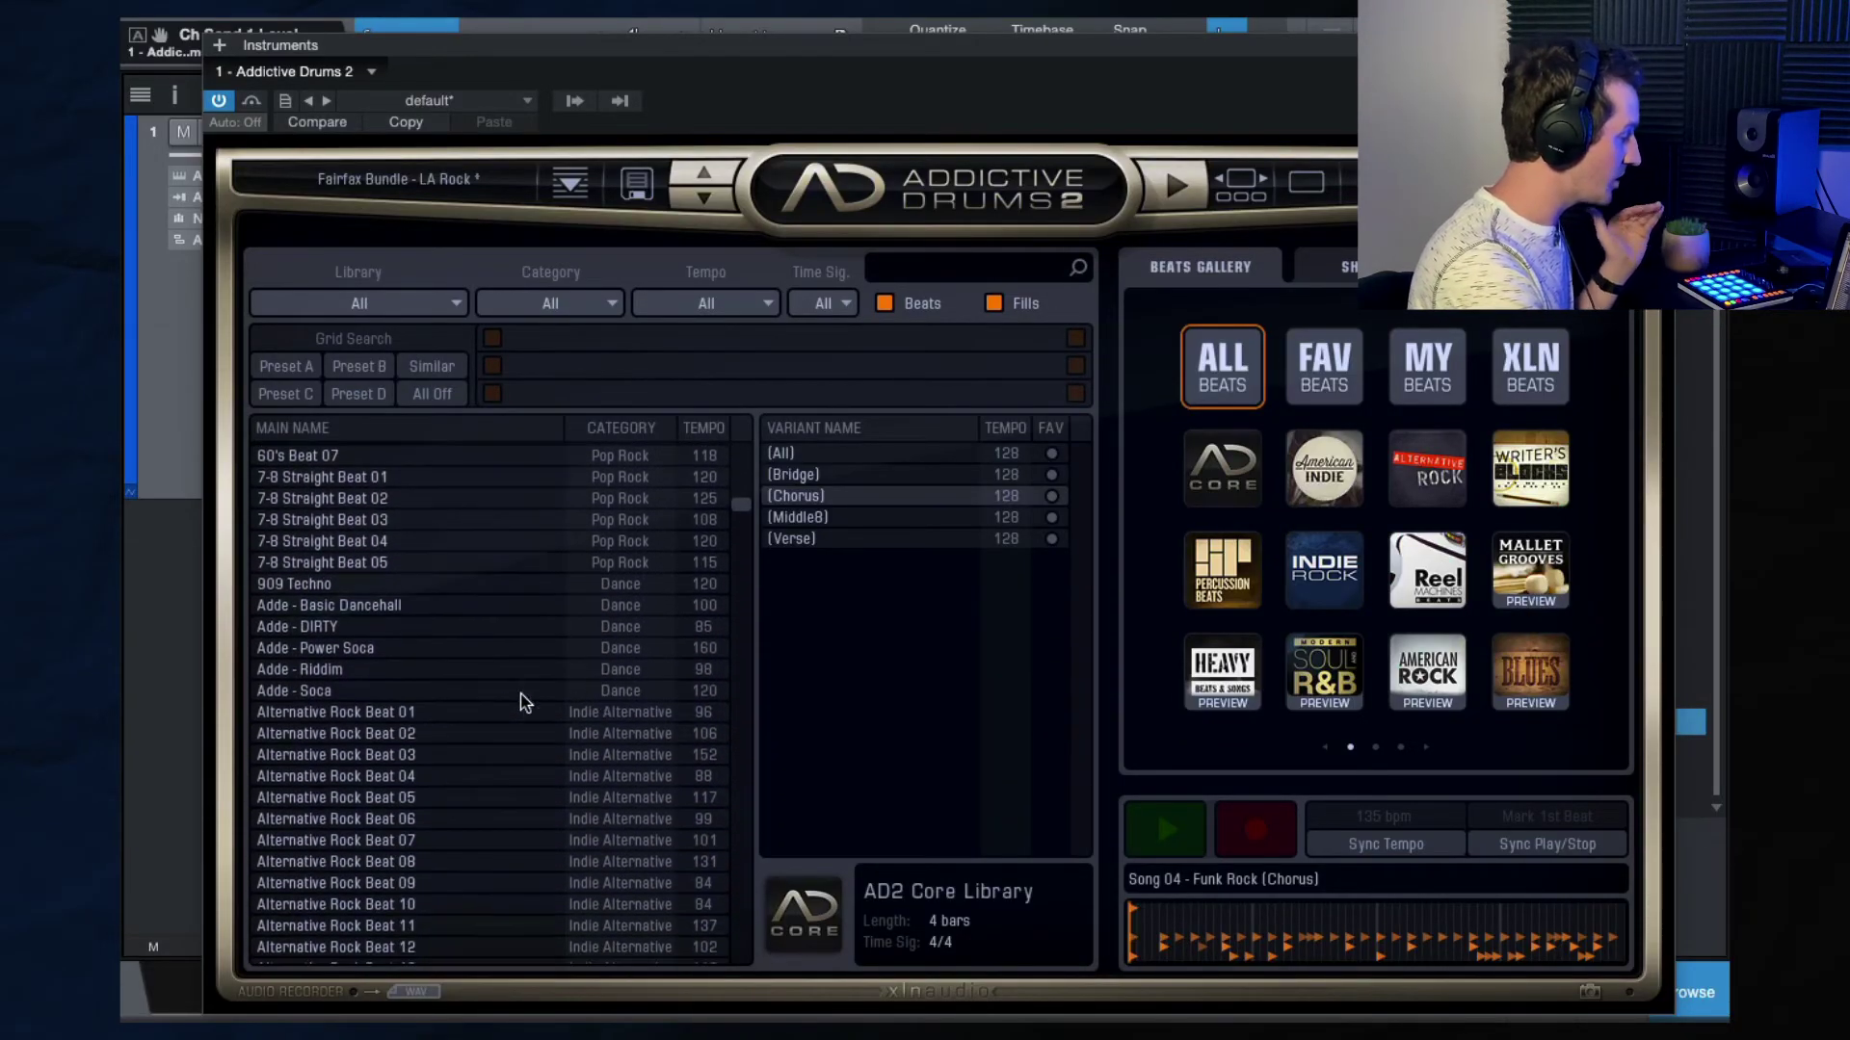
scroll(509, 704, "down", 3)
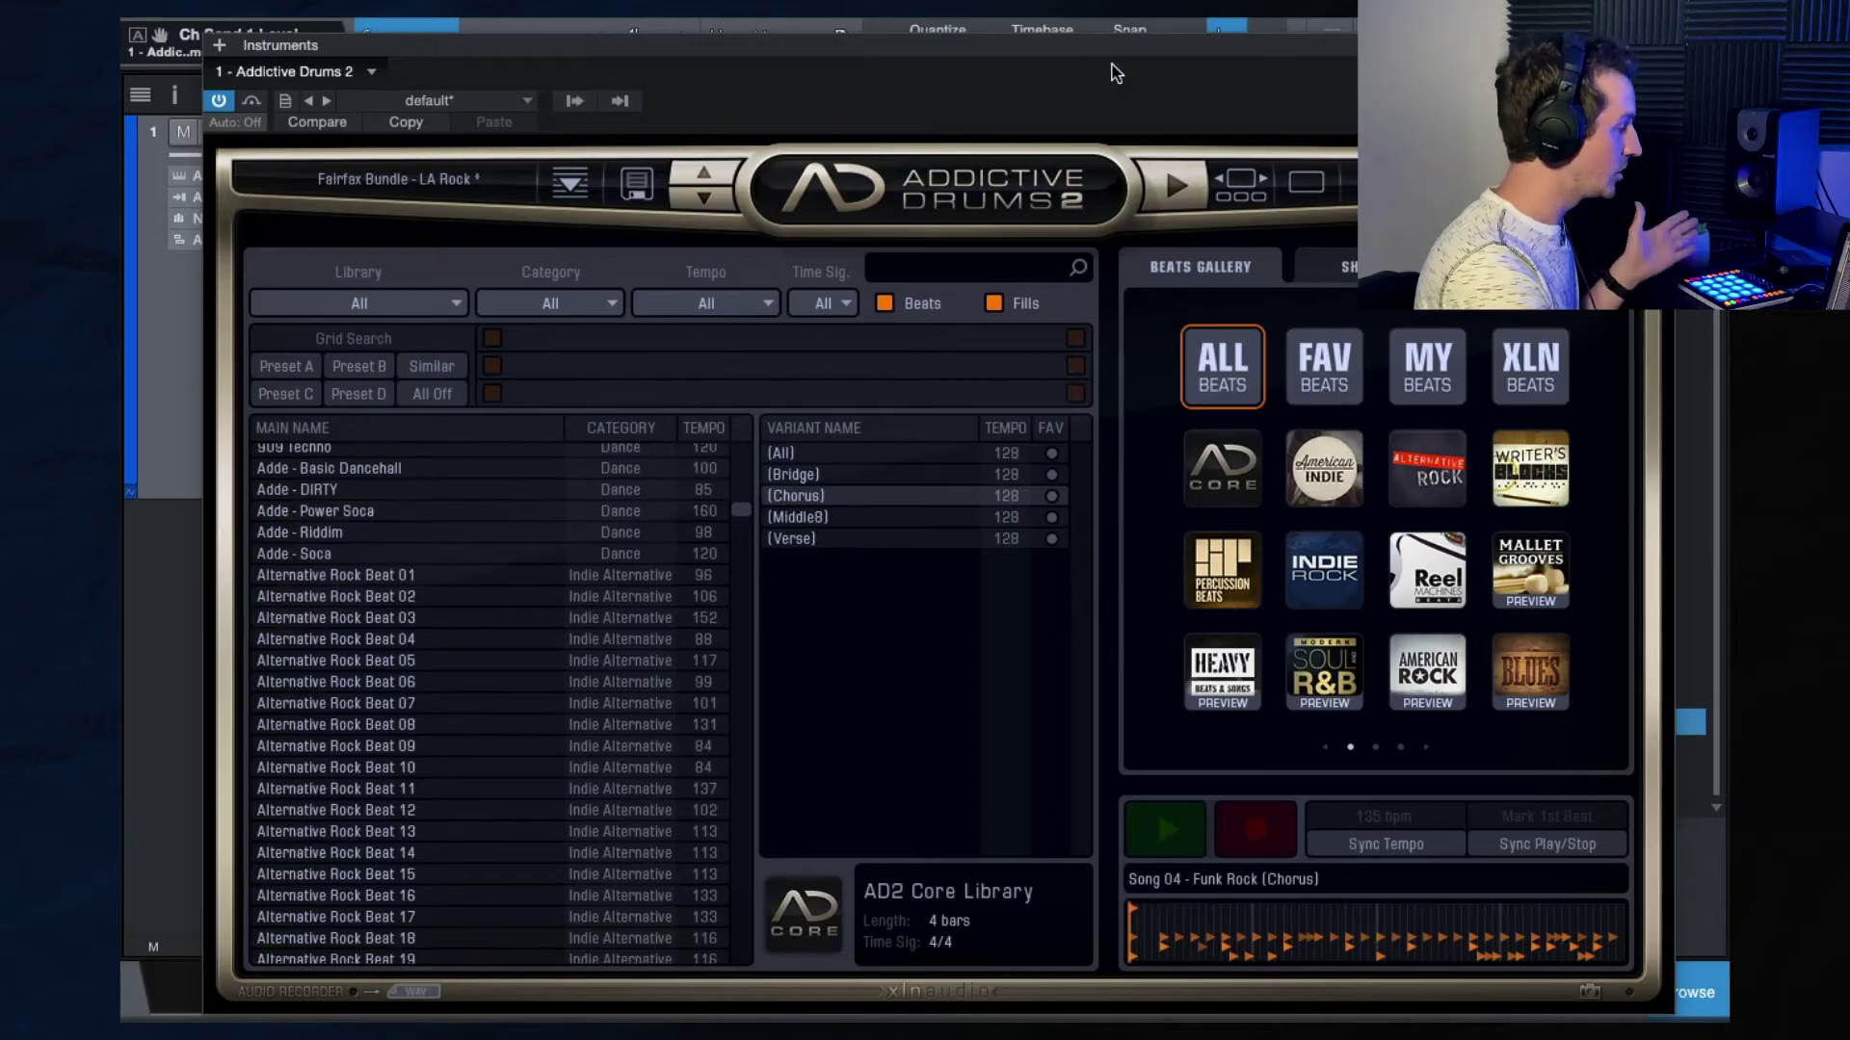
left_click_drag(1115, 73, 1111, 272)
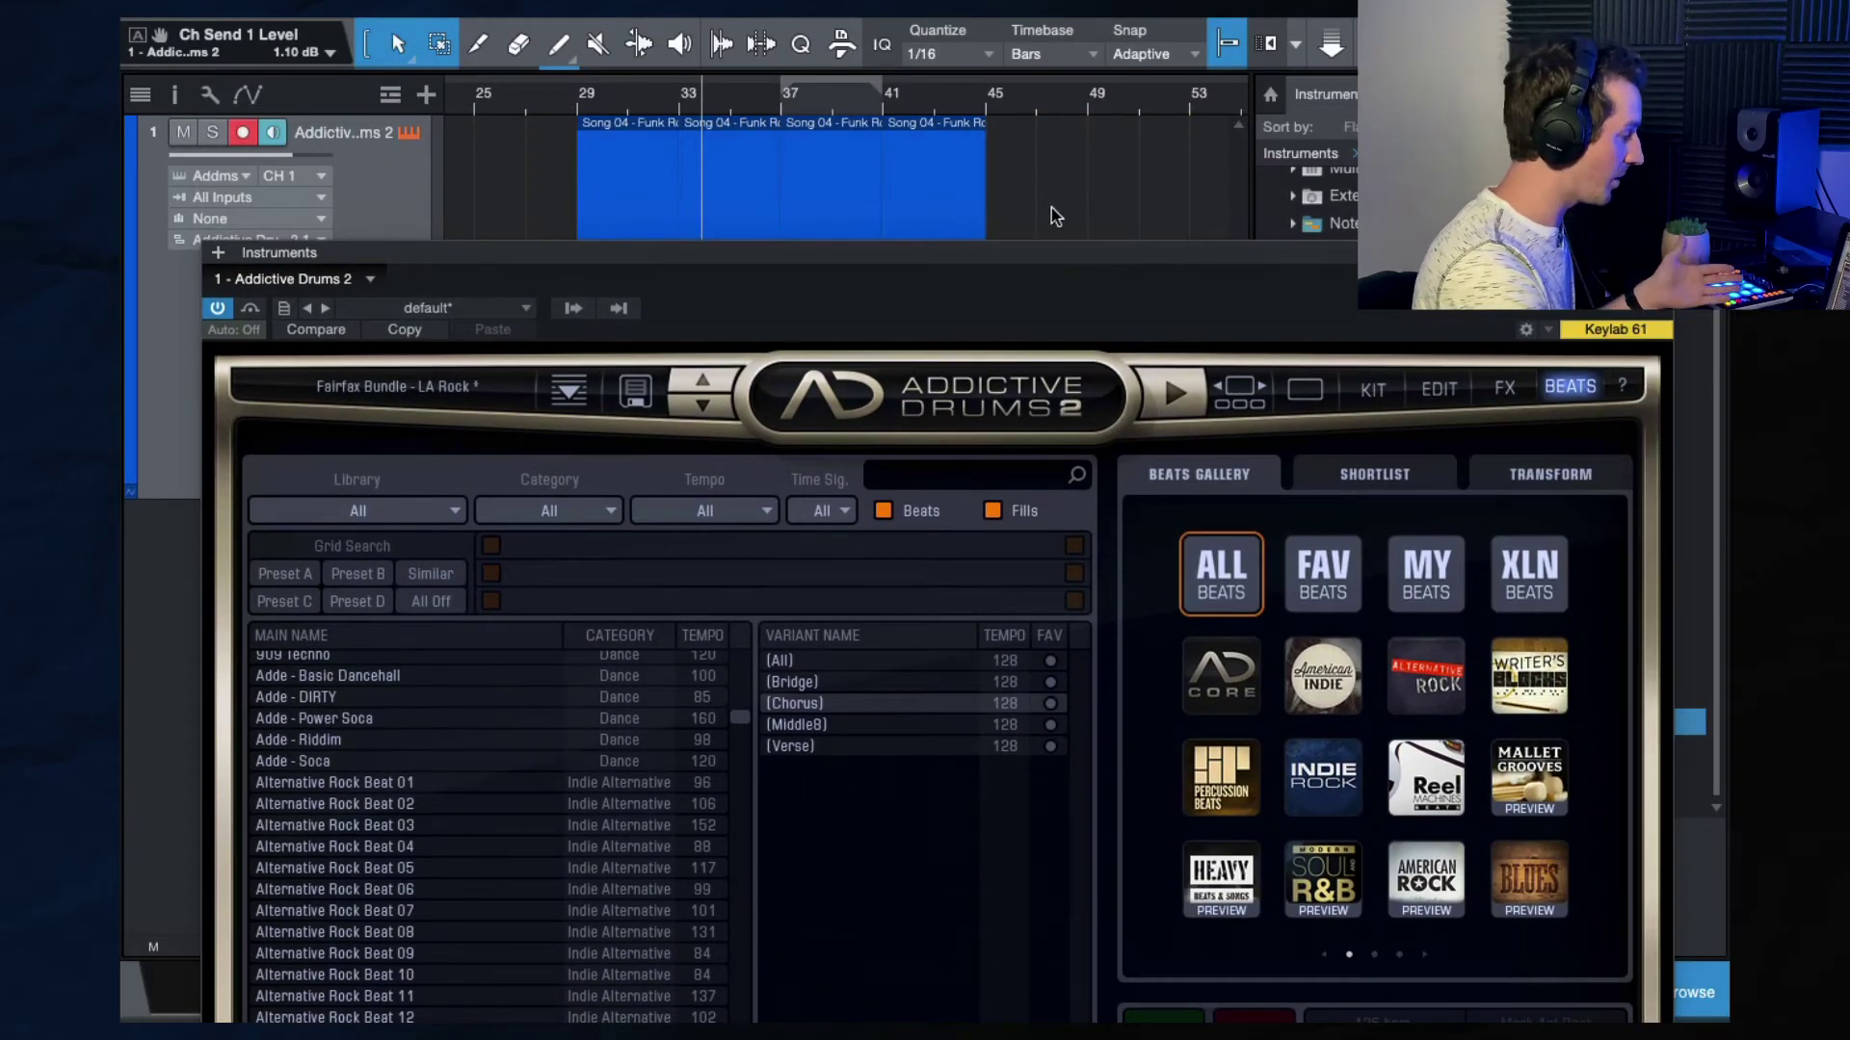
left_click_drag(1040, 222, 550, 205)
key("Delete")
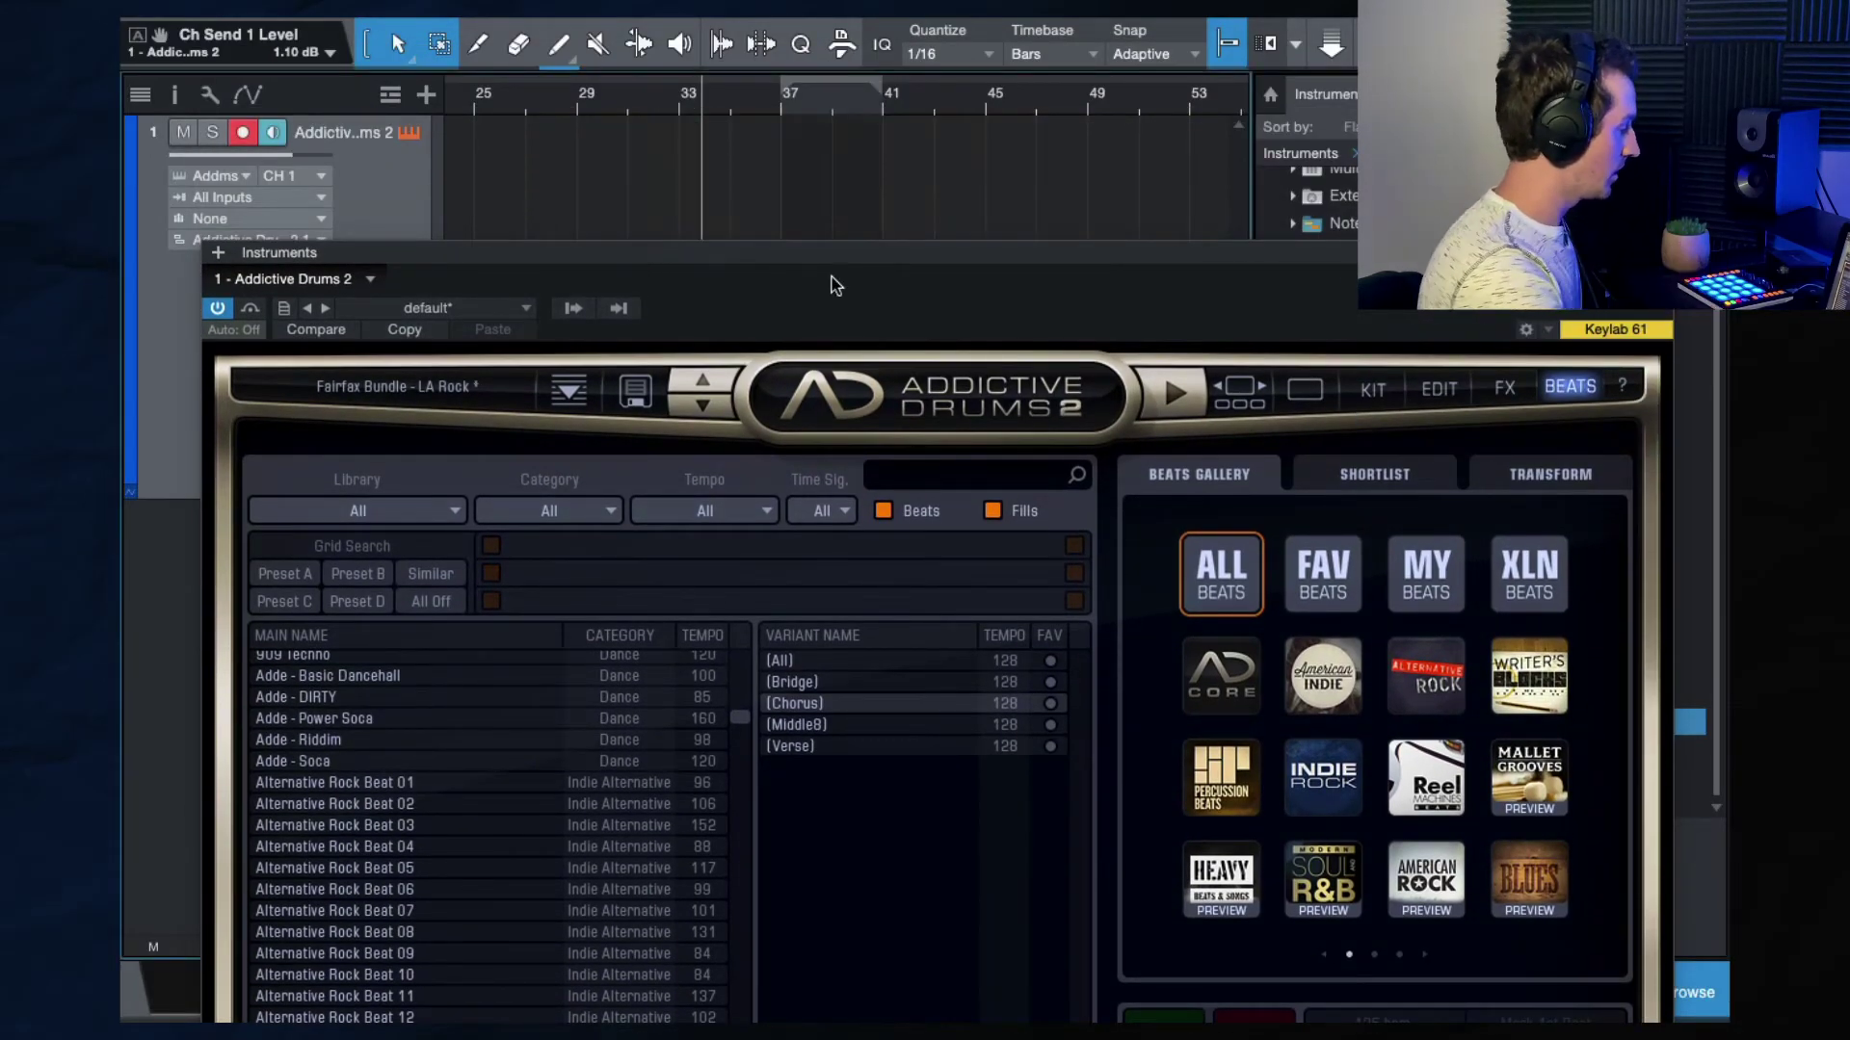
Audition Alternative Rock Beats 10 and 11 and American Indie Beats 03, 04, 06, 07.
left_click_drag(1413, 337, 1406, 185)
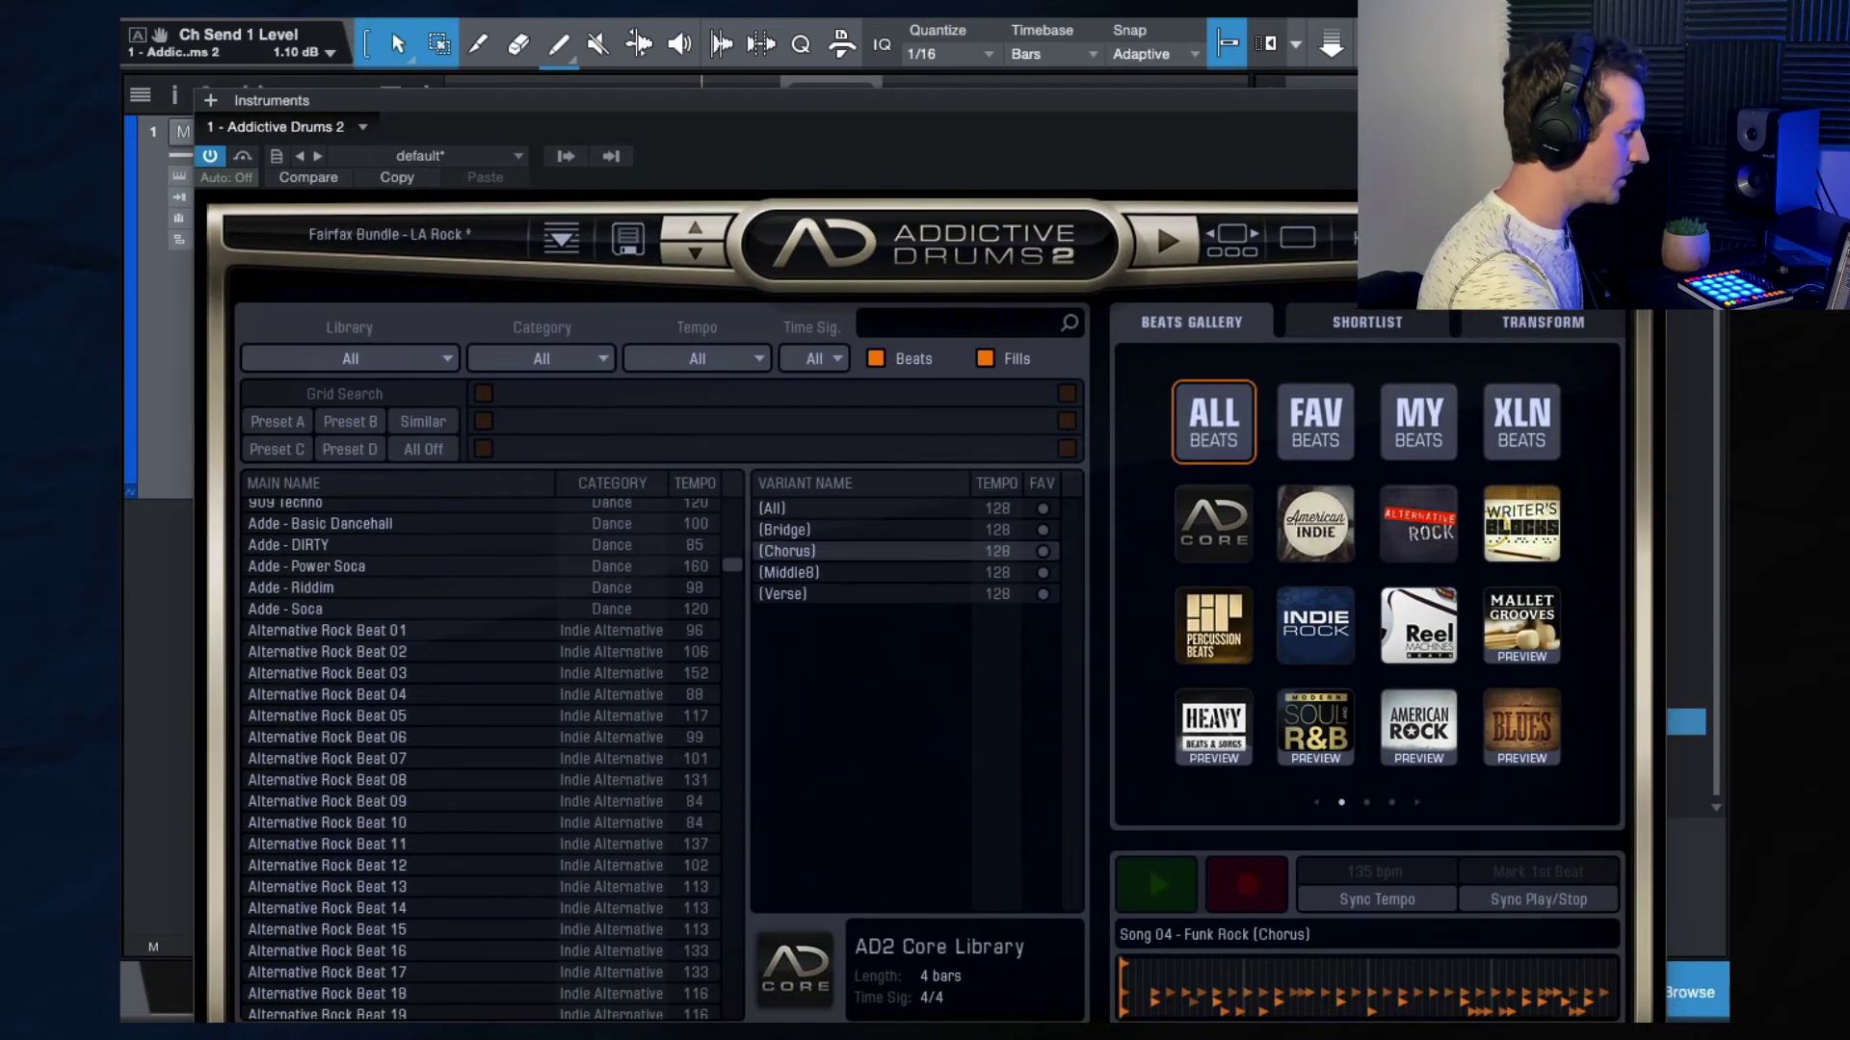
scroll(397, 641, "down", 3)
left_click(400, 638)
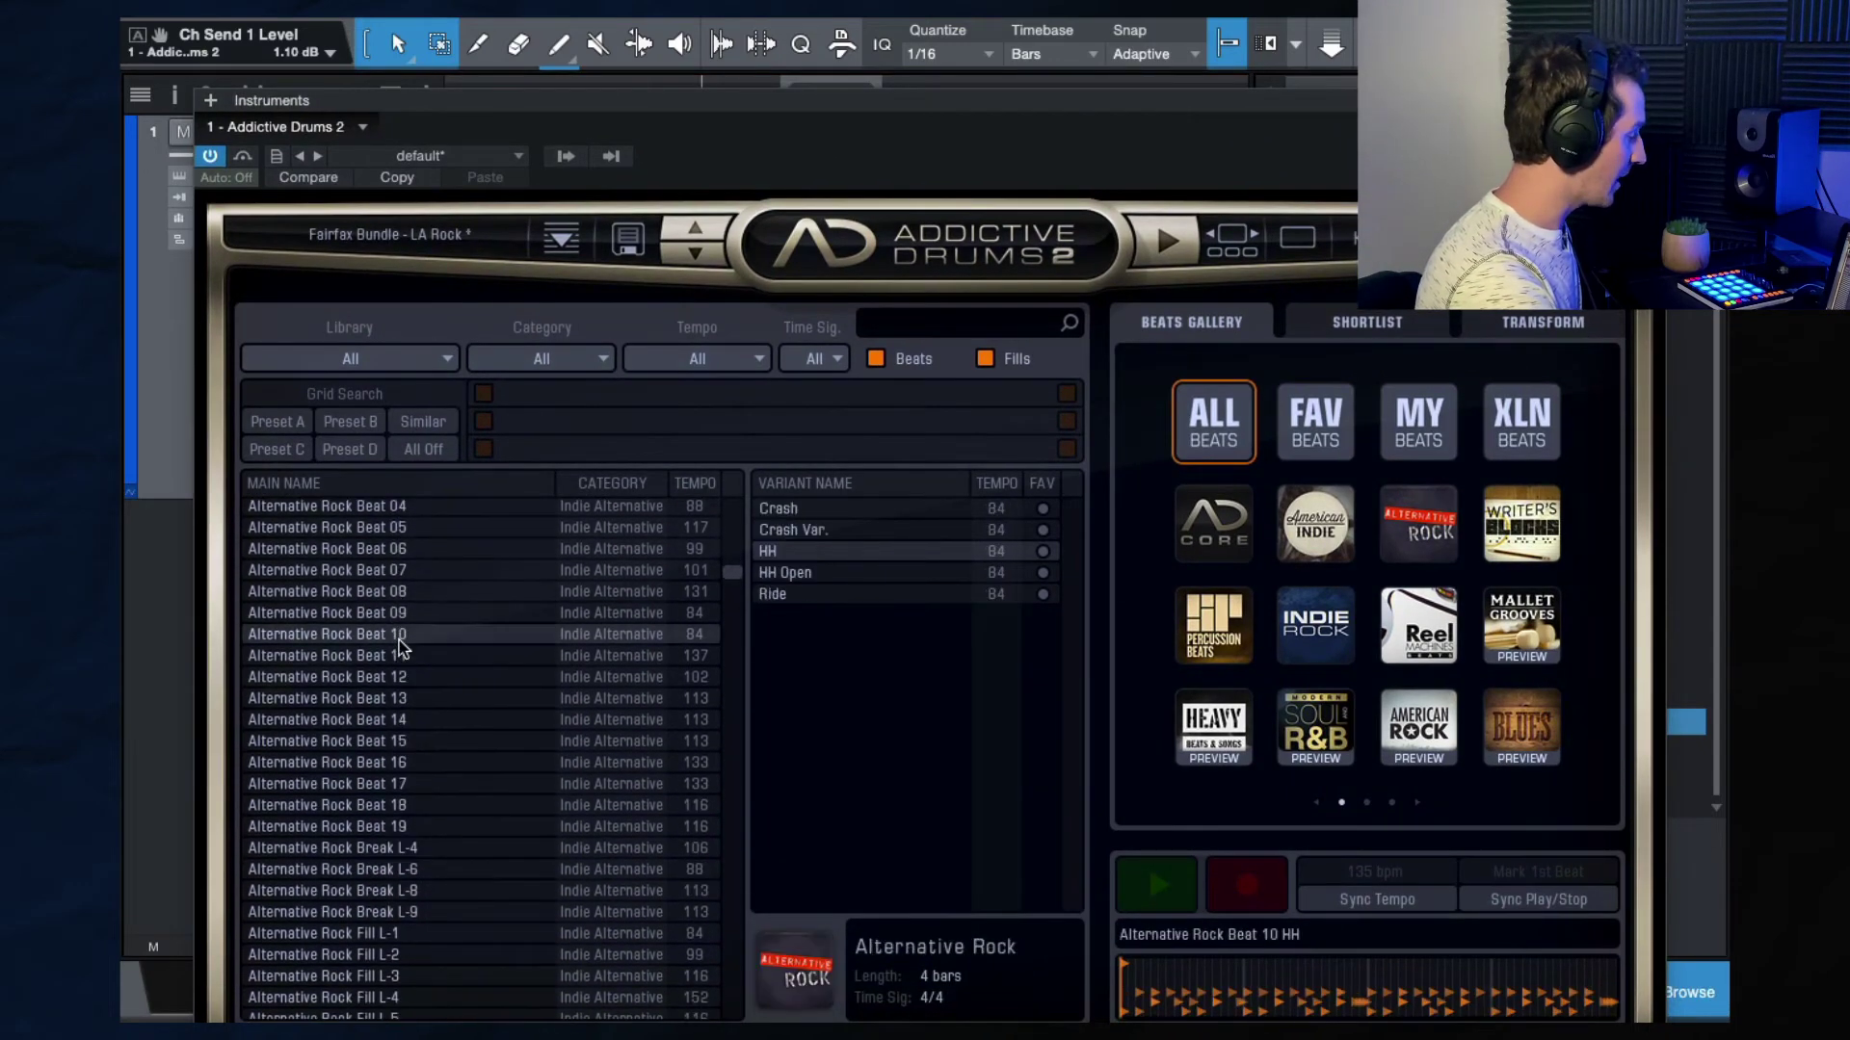
left_click(1166, 240)
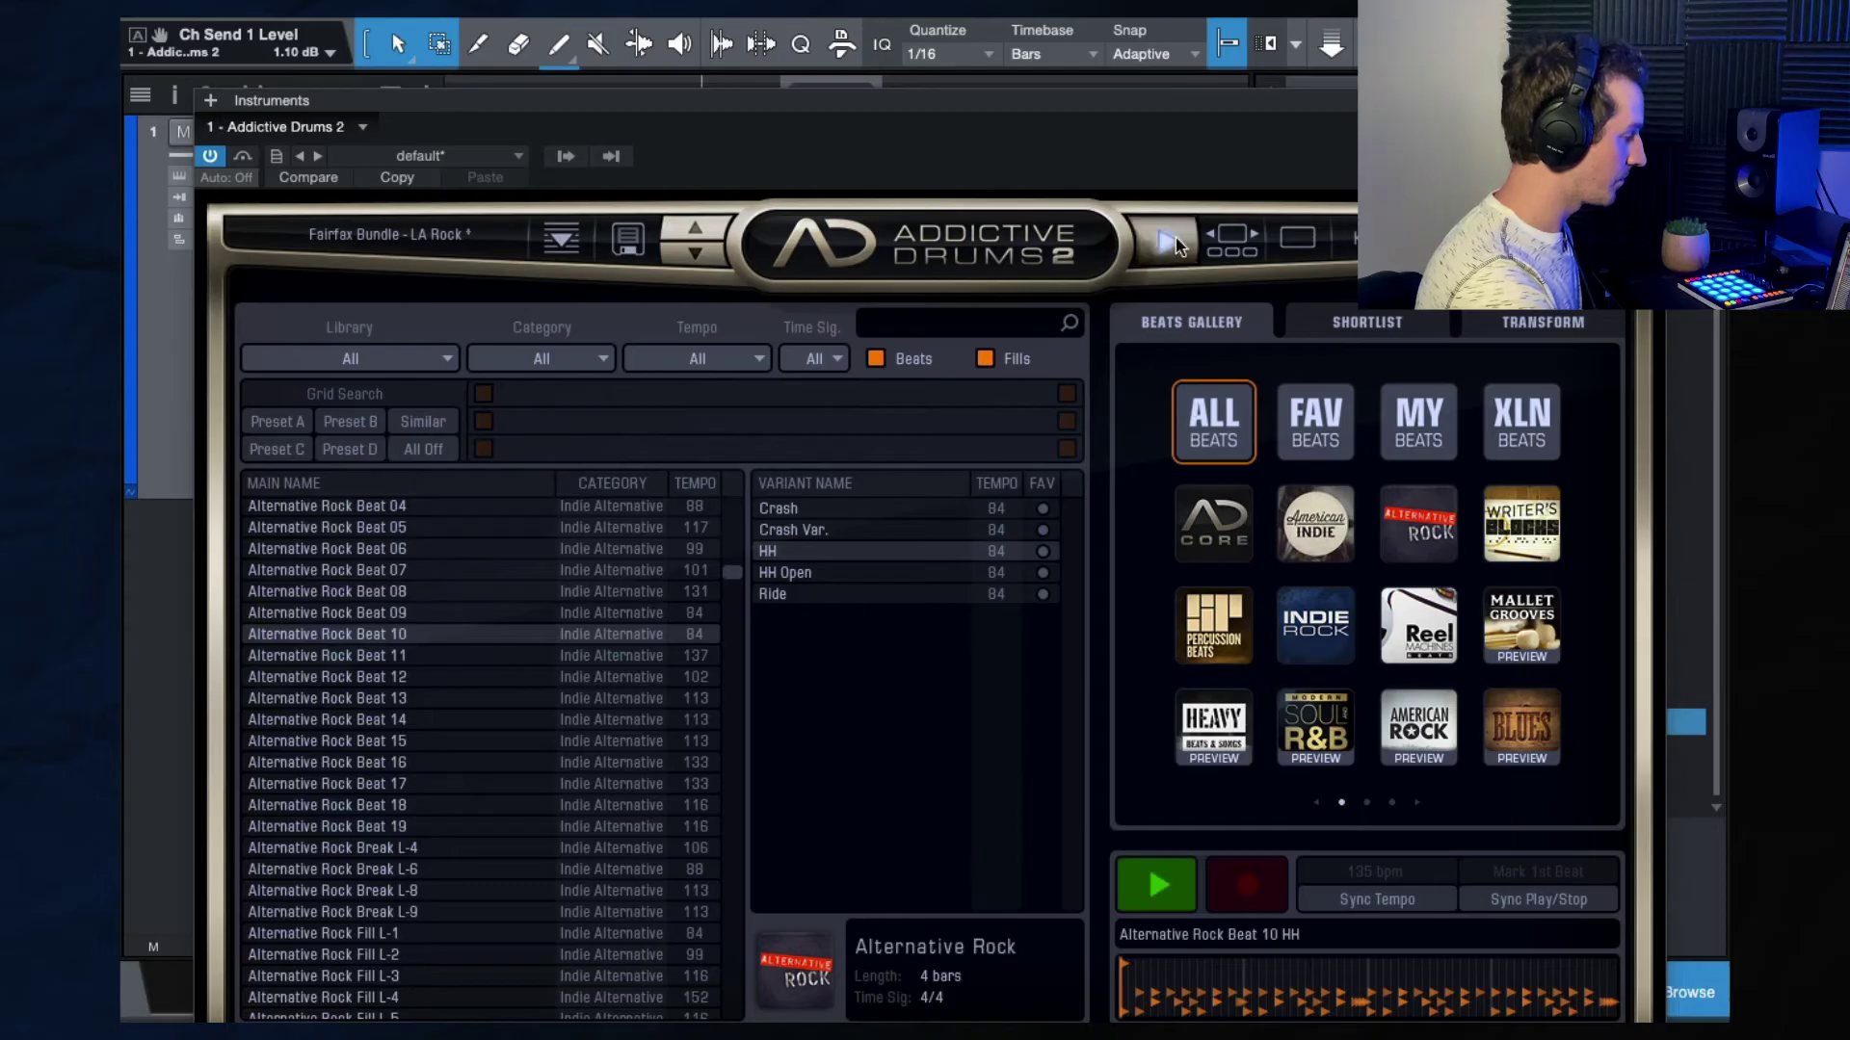
left_click(397, 659)
scroll(470, 742, "down", 2)
scroll(470, 742, "down", 2)
scroll(564, 813, "down", 2)
left_click(461, 765)
scroll(457, 756, "down", 2)
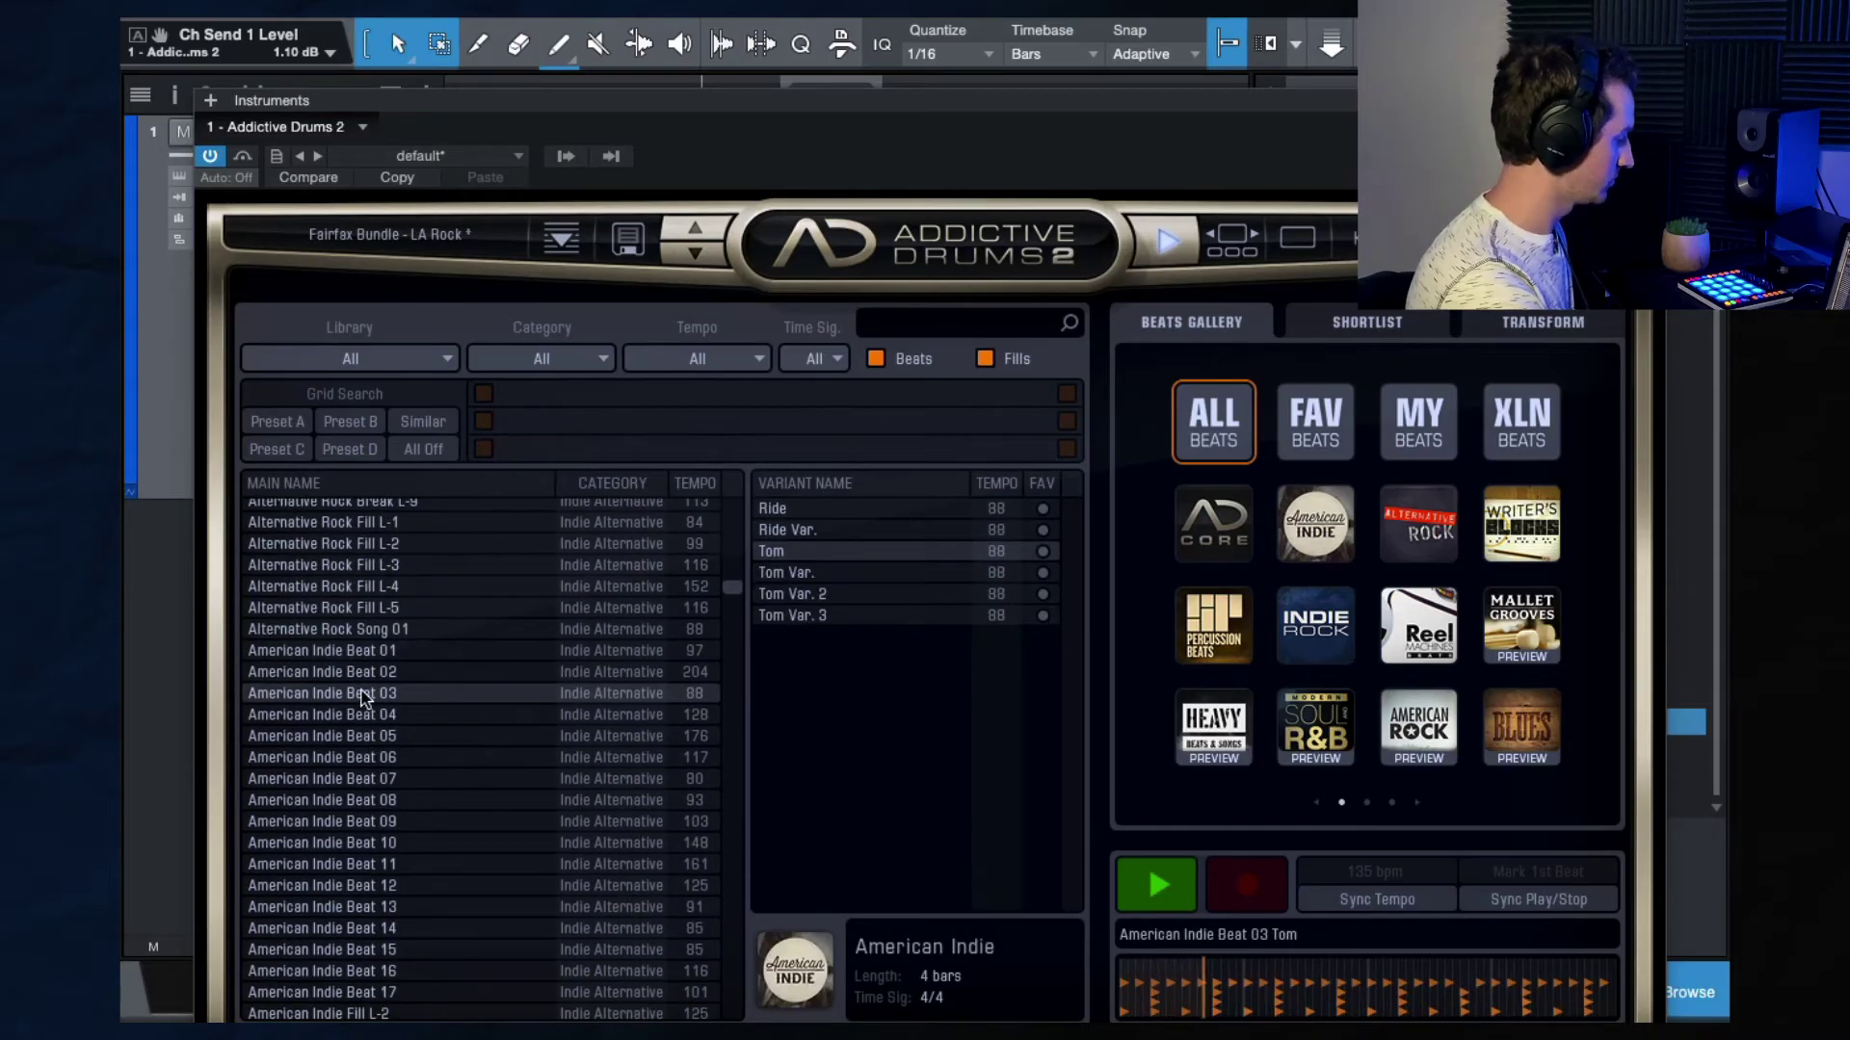
left_click(366, 715)
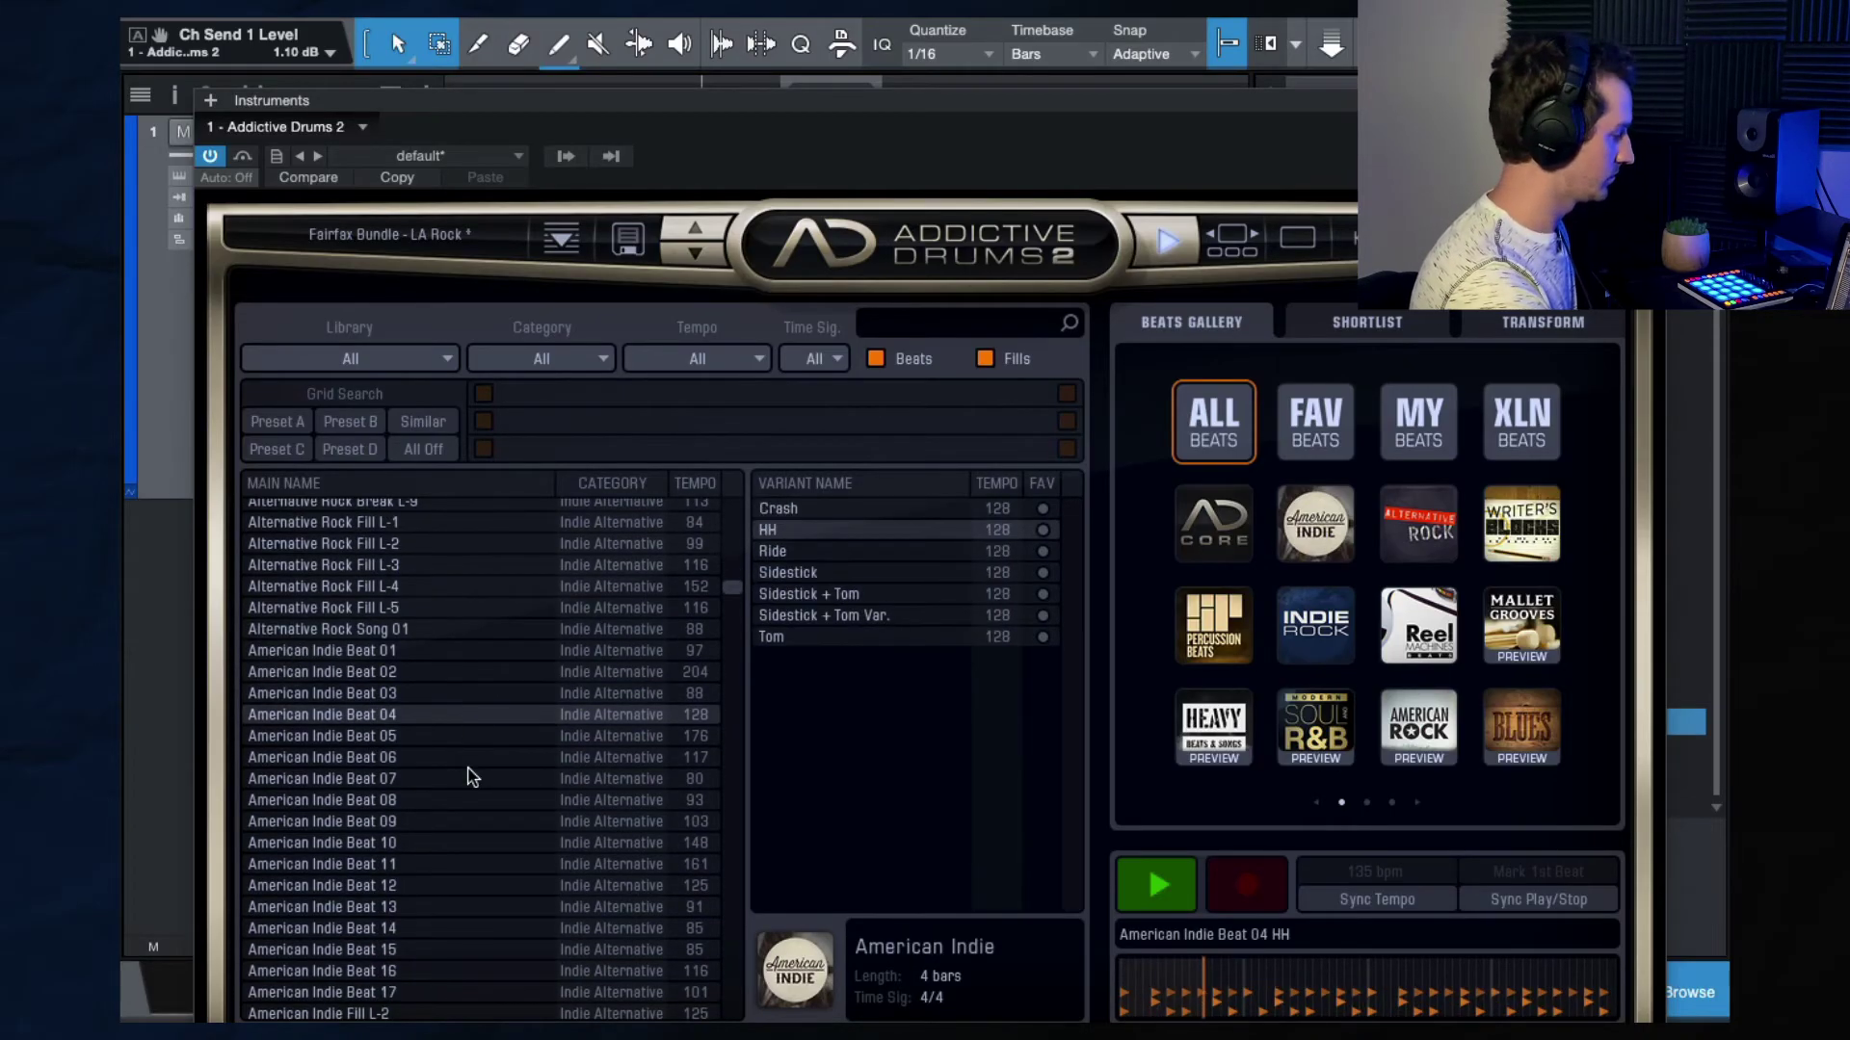
left_click(385, 757)
left_click(409, 781)
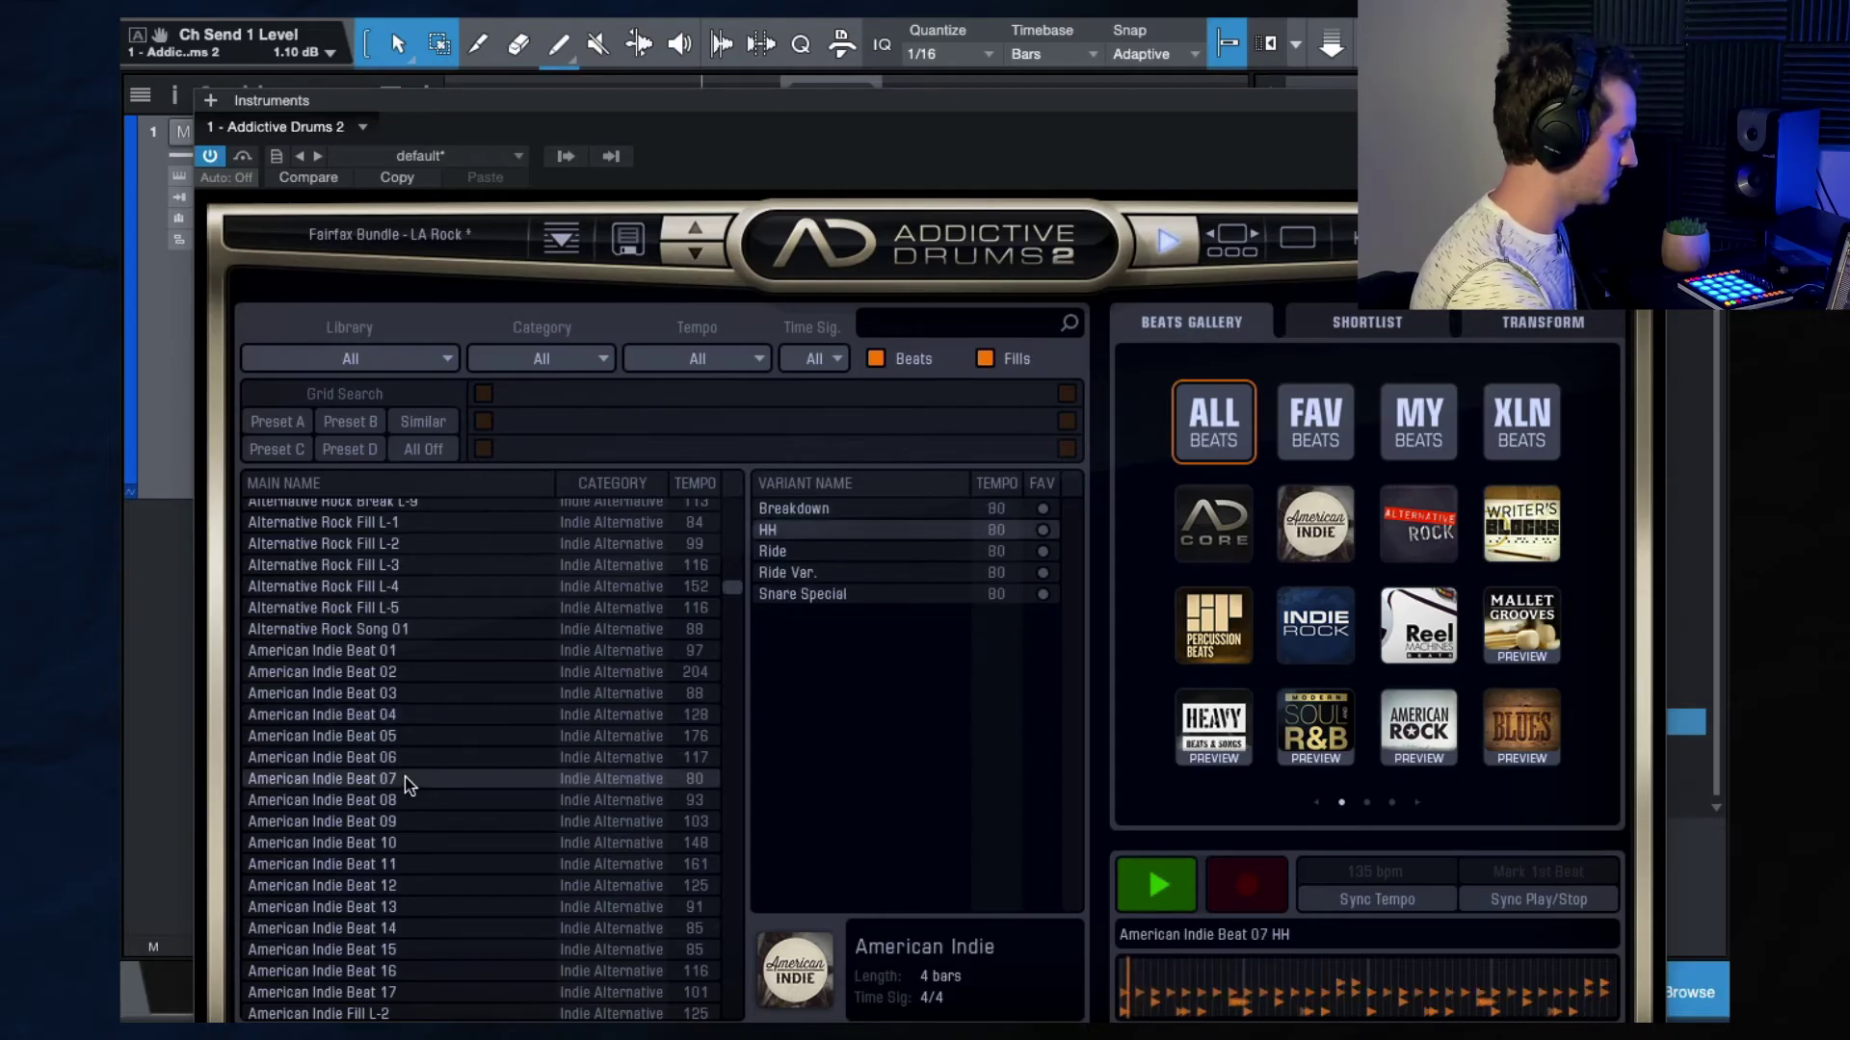
Audition American Indie Song 04, then choose American Indie Song 05 and reveal the drum track.
scroll(455, 814, "down", 3)
scroll(457, 826, "down", 2)
left_click(454, 859)
scroll(453, 859, "down", 2)
left_click(417, 783)
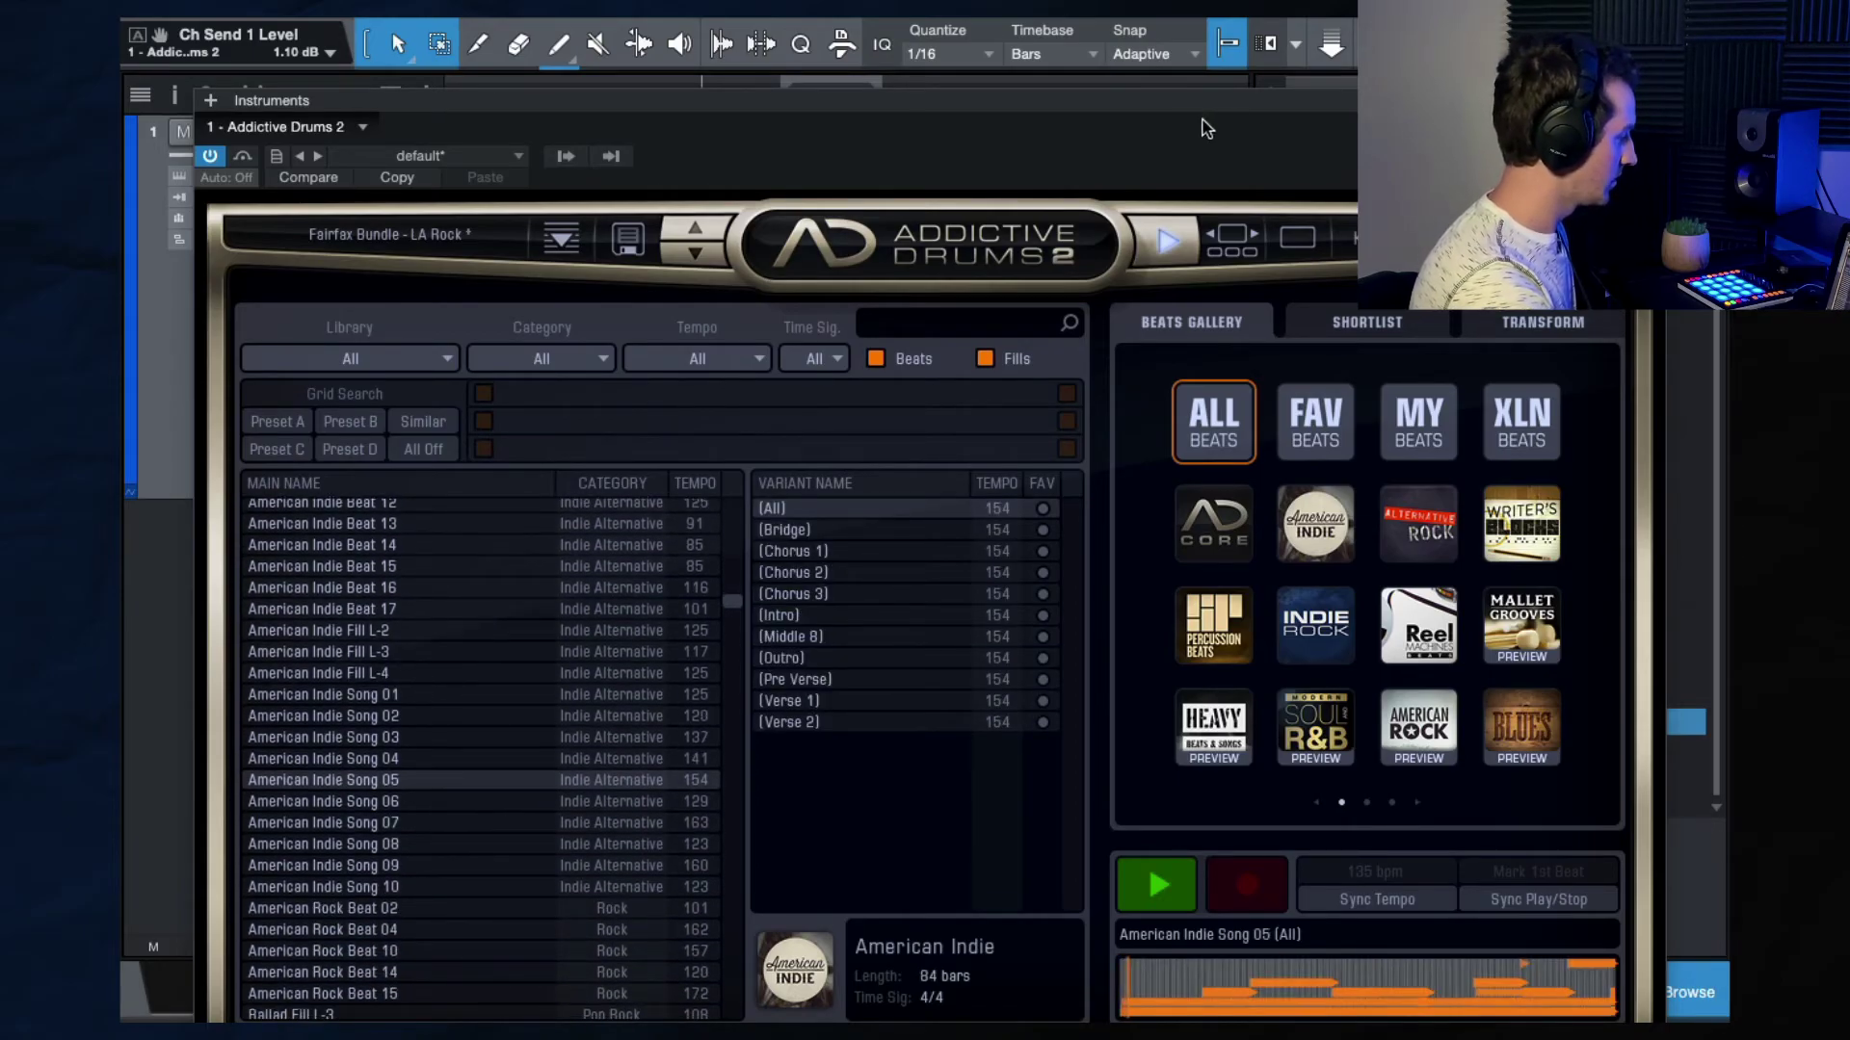
left_click_drag(1182, 109, 1361, 311)
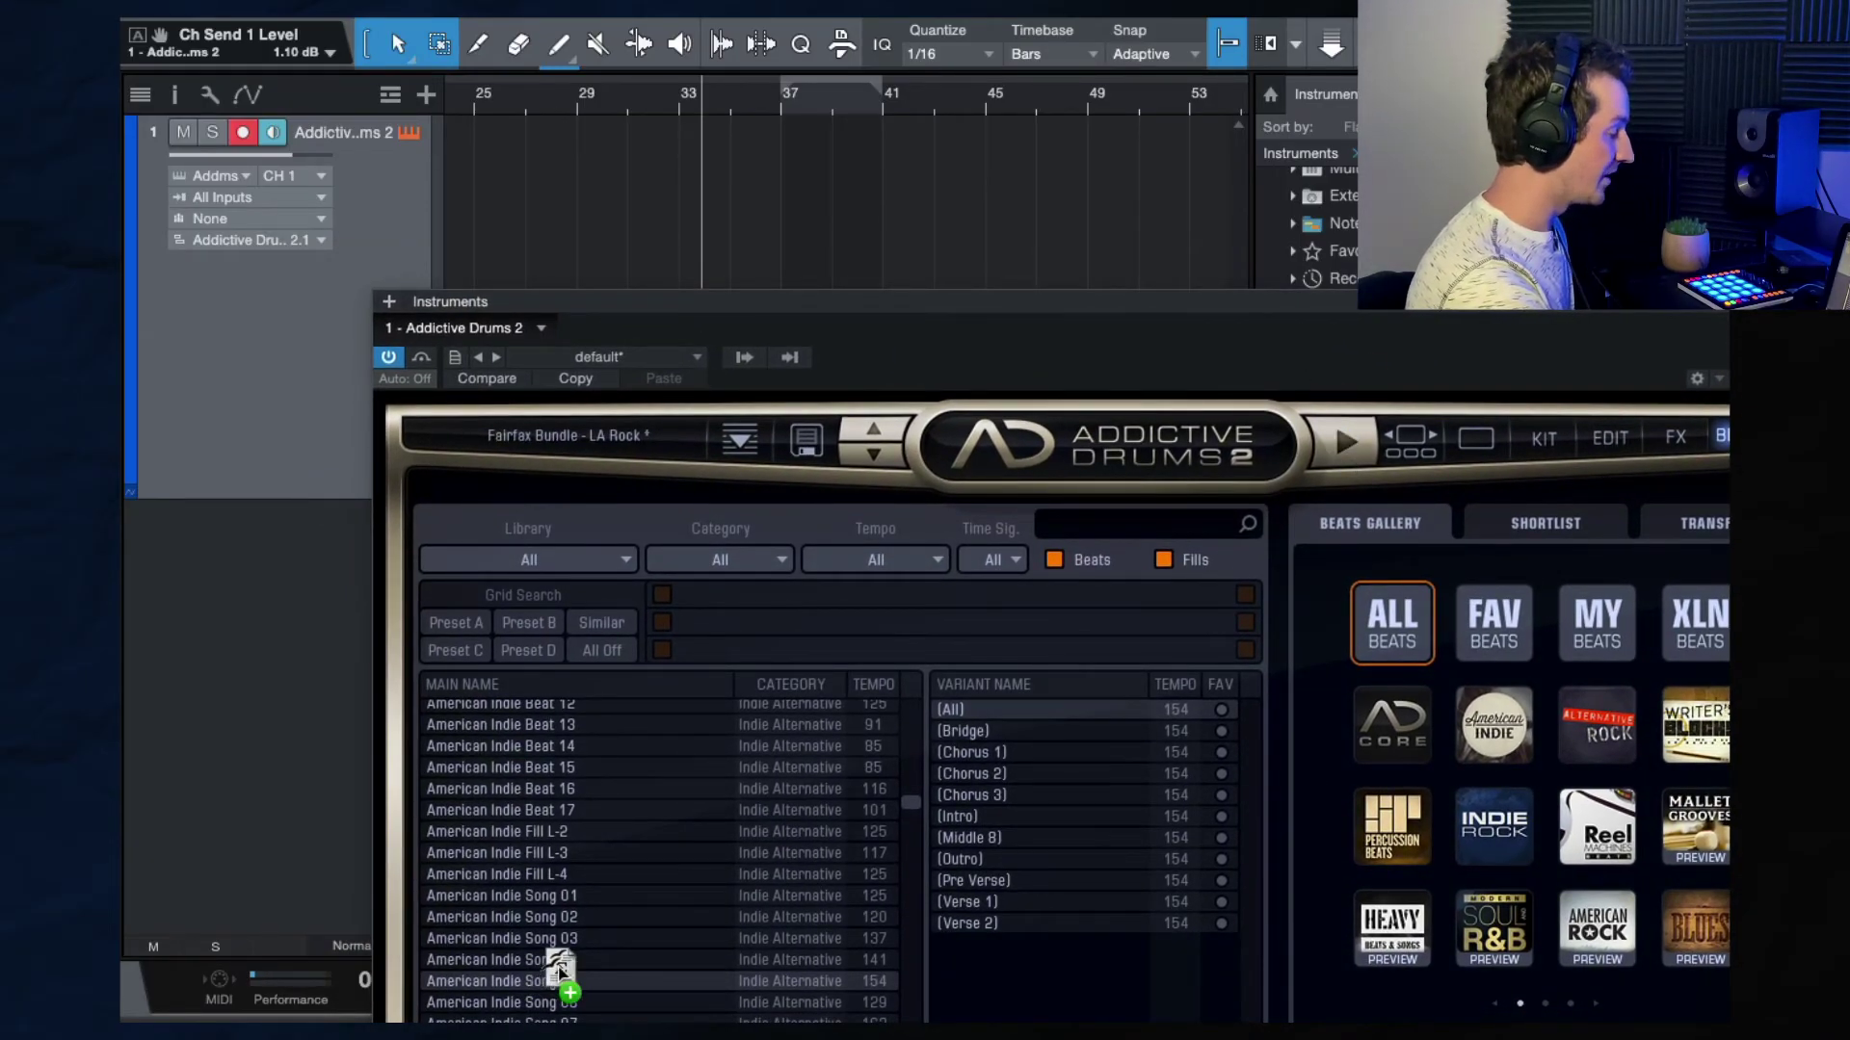
Place American Indie Song 05 on the drum track and play it from bars 49, 58 and 73.
left_click_drag(559, 969, 734, 219)
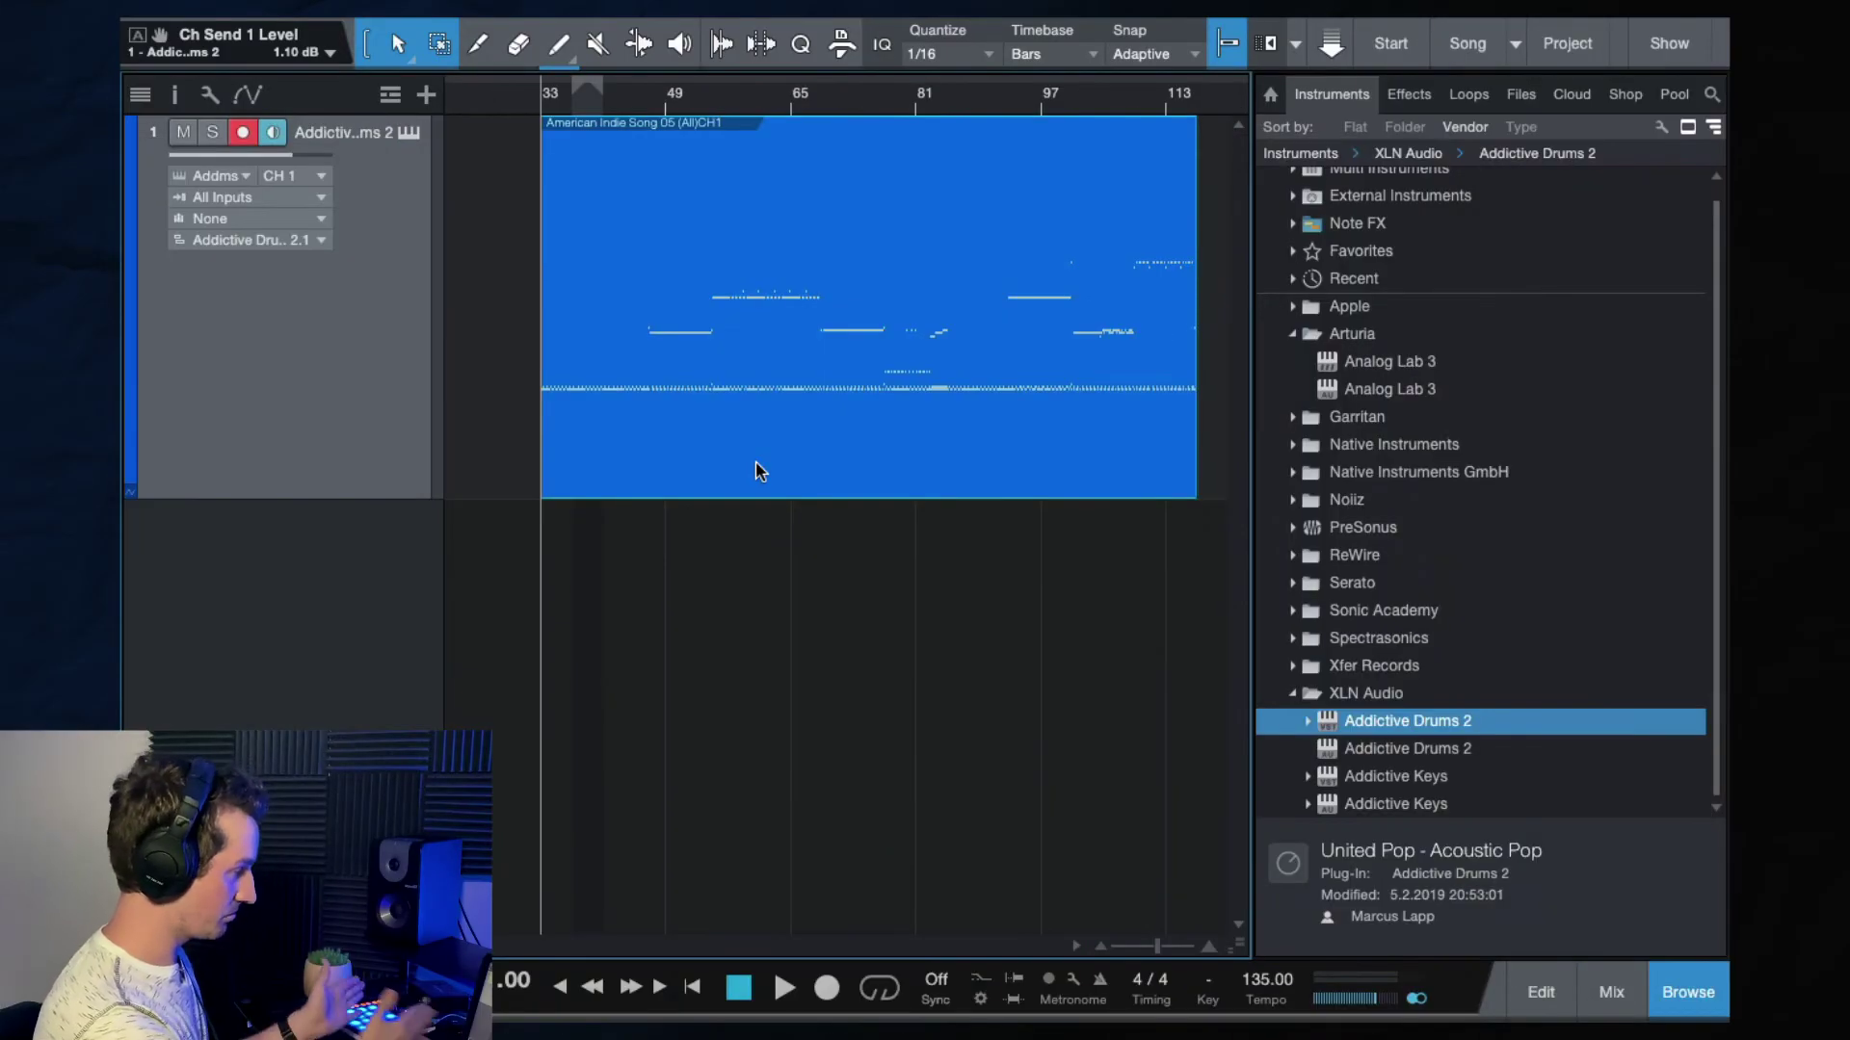
key("space")
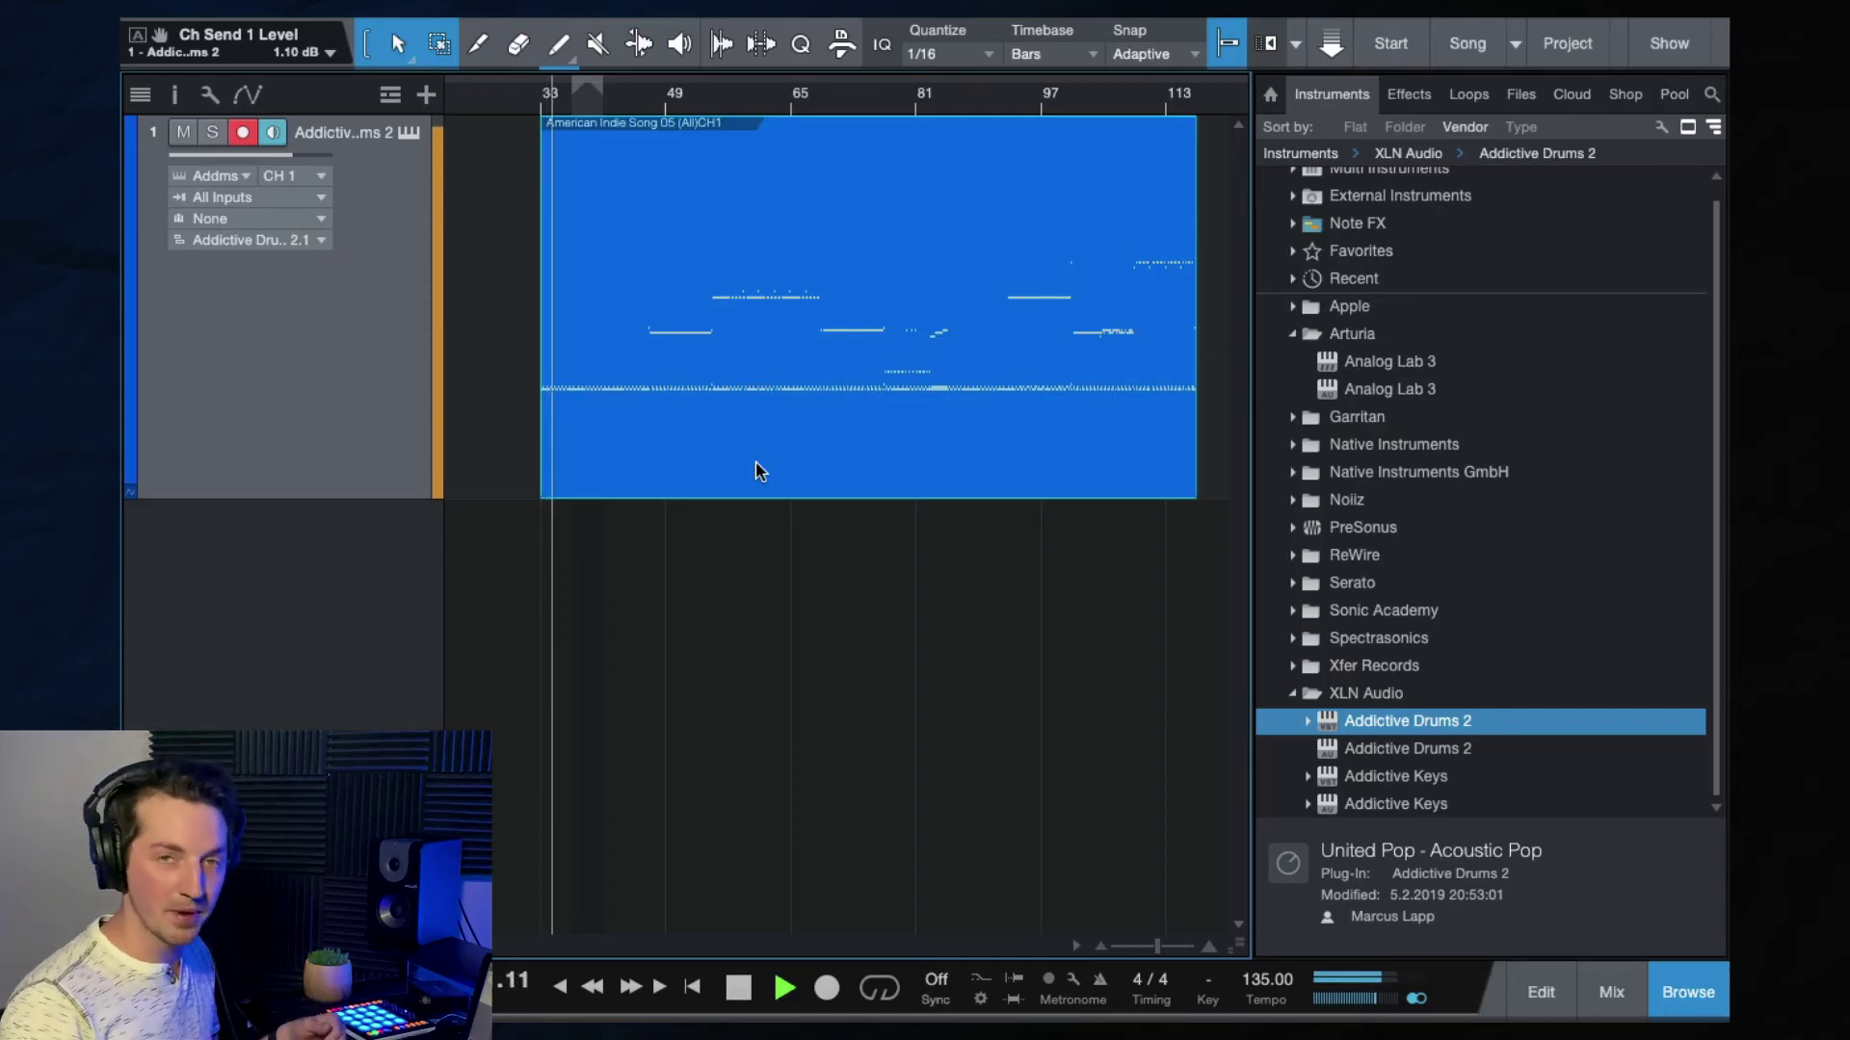
left_click(672, 104)
left_click(737, 108)
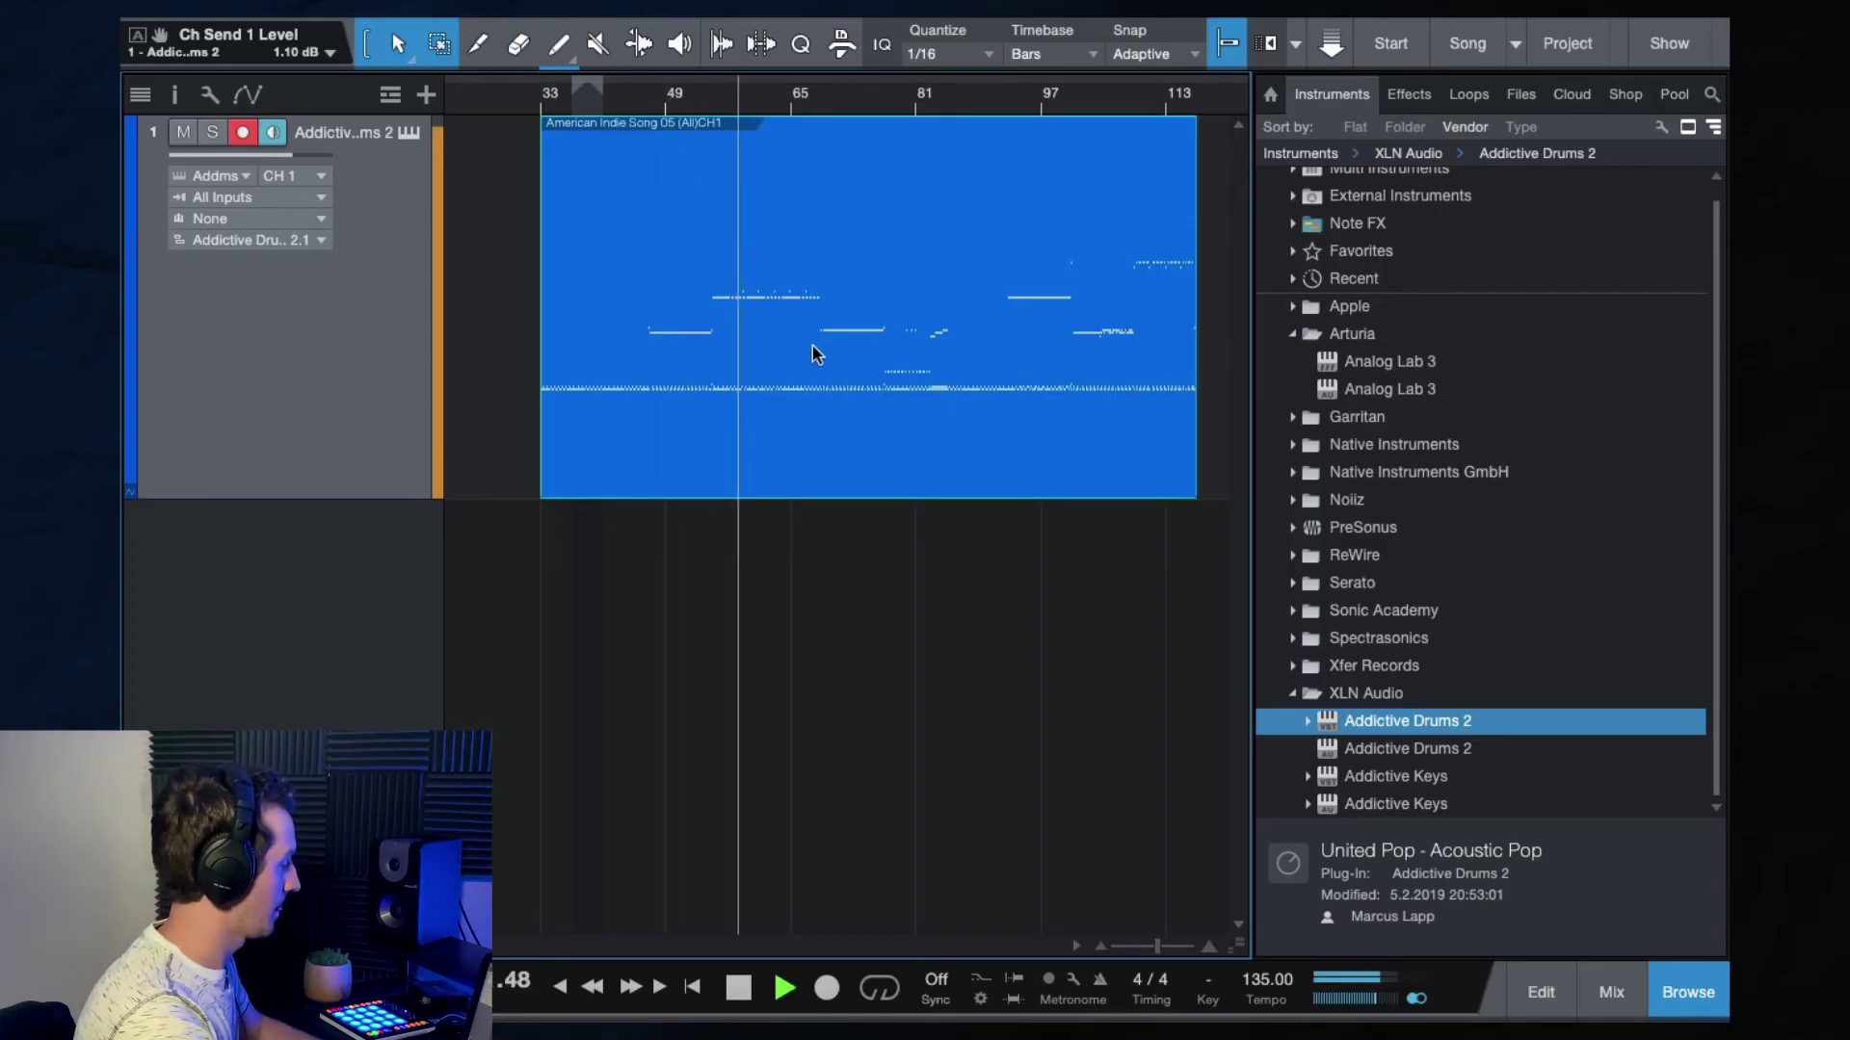
left_click(854, 106)
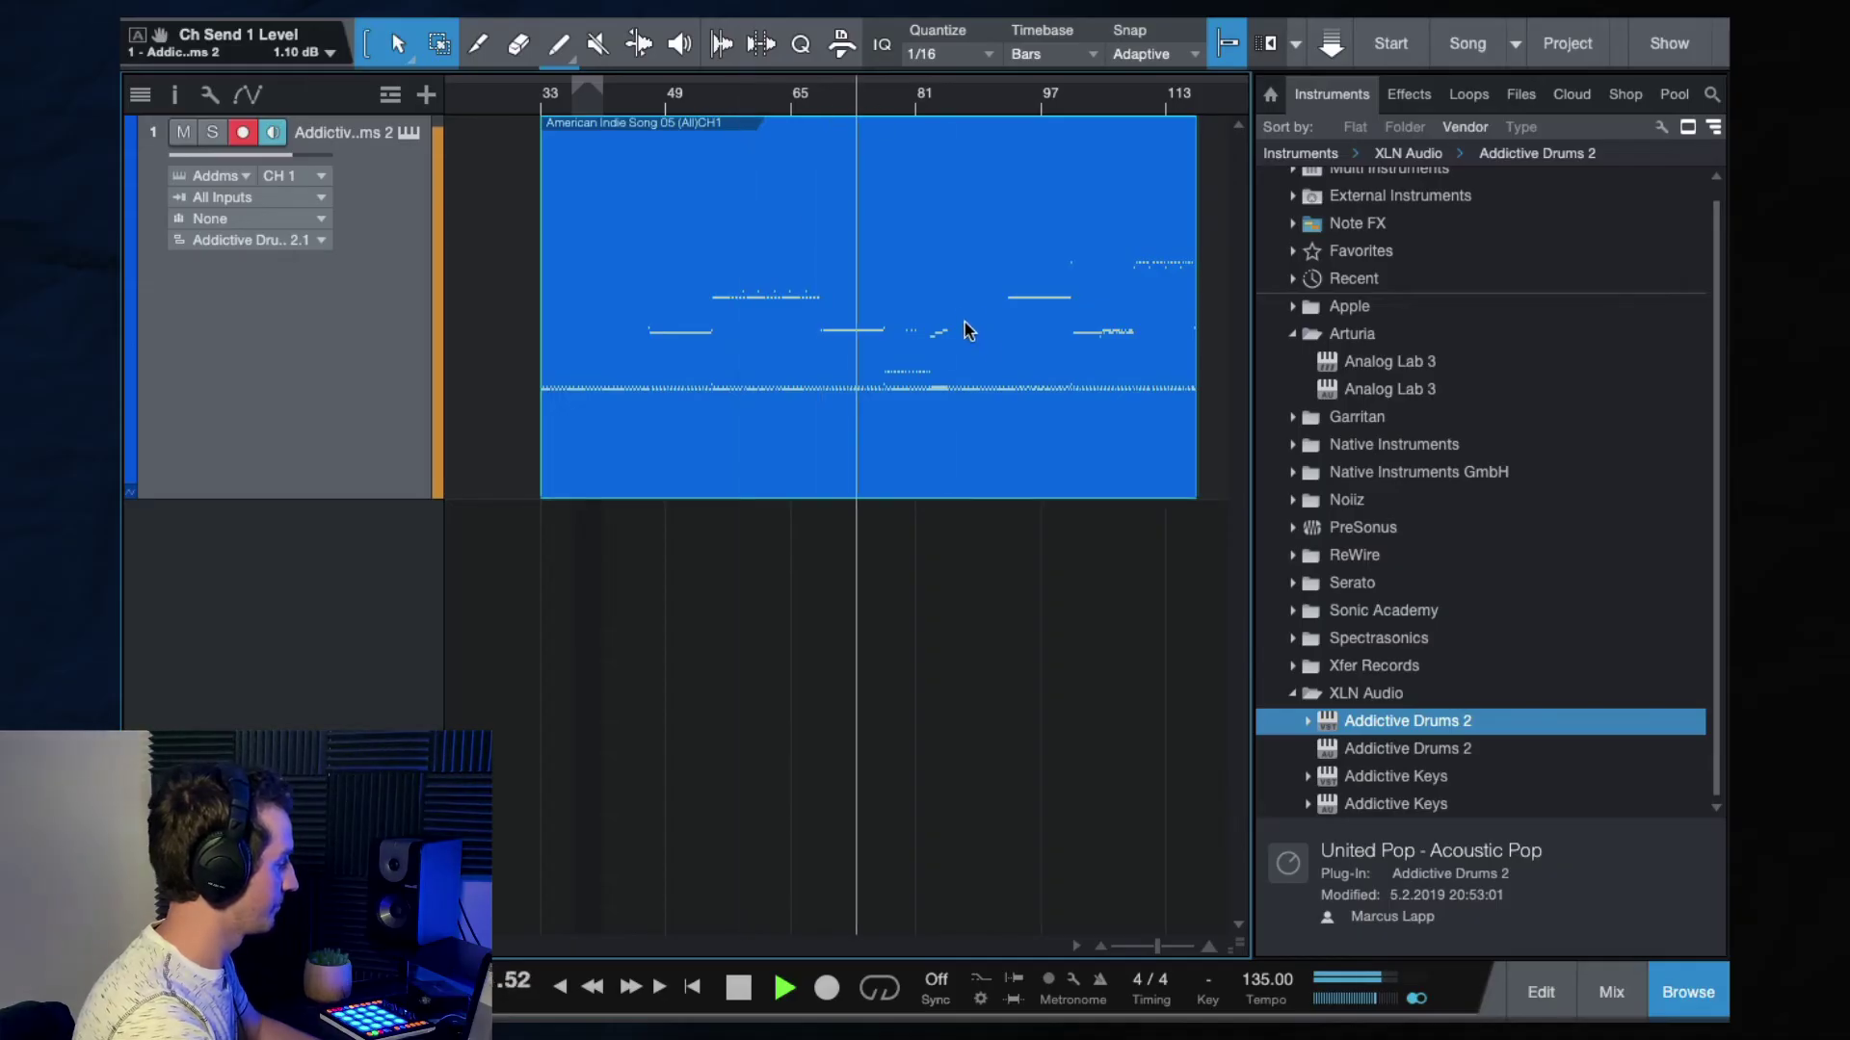
key("space")
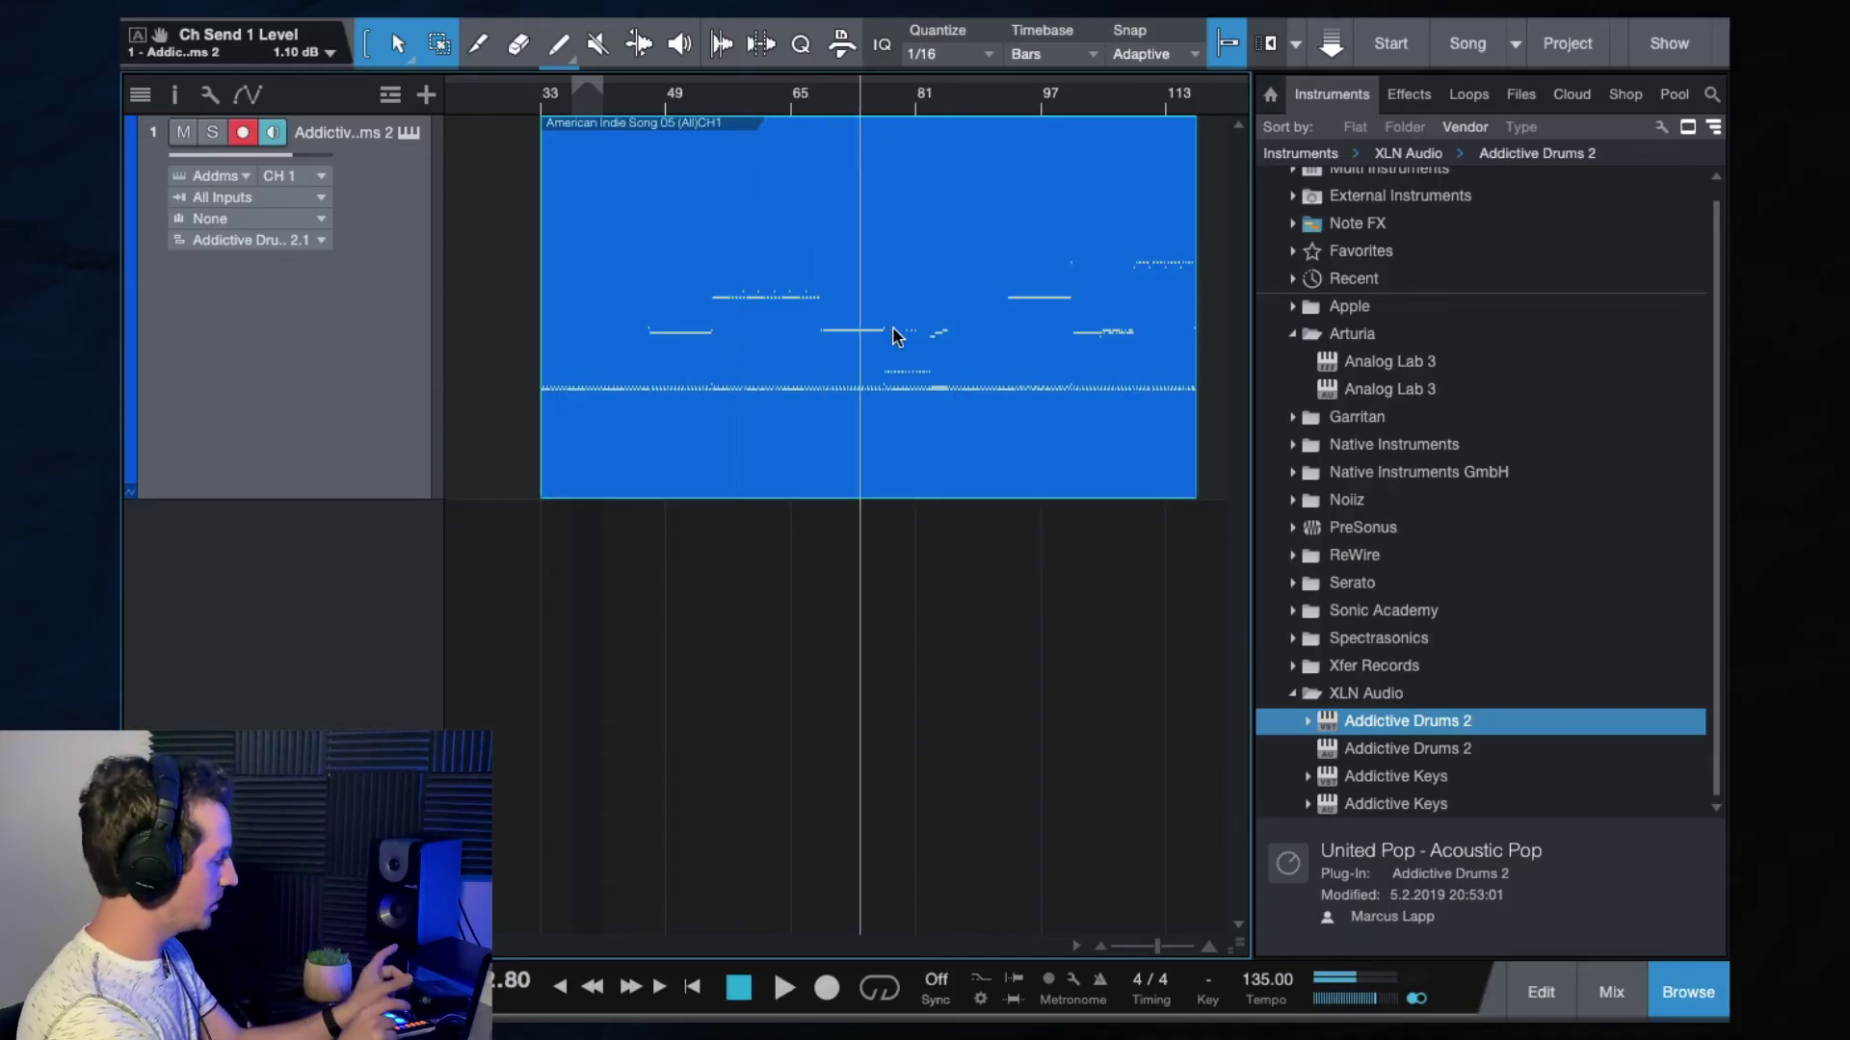
Split the drum clip at bars 71 and 78, then open the Addictive Drums 2 window.
key("3")
left_click(824, 335)
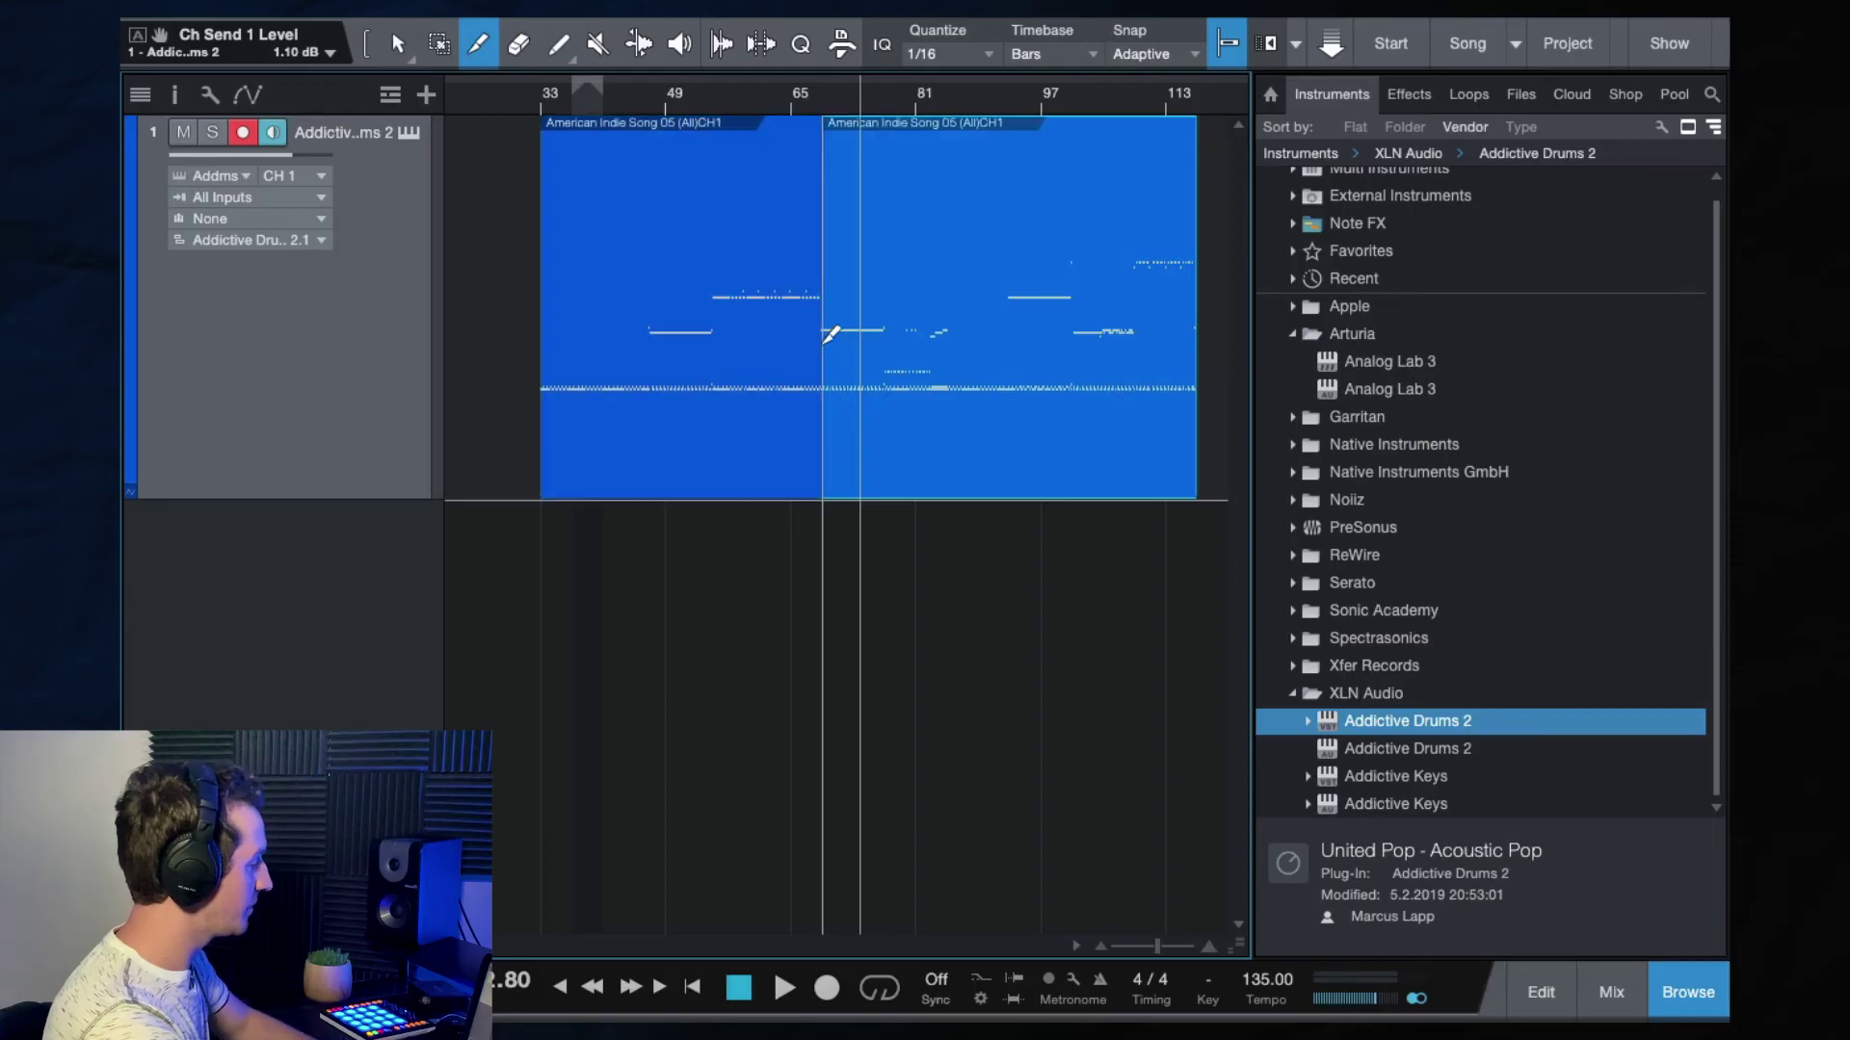
left_click(885, 338)
scroll(887, 339, "right", 2)
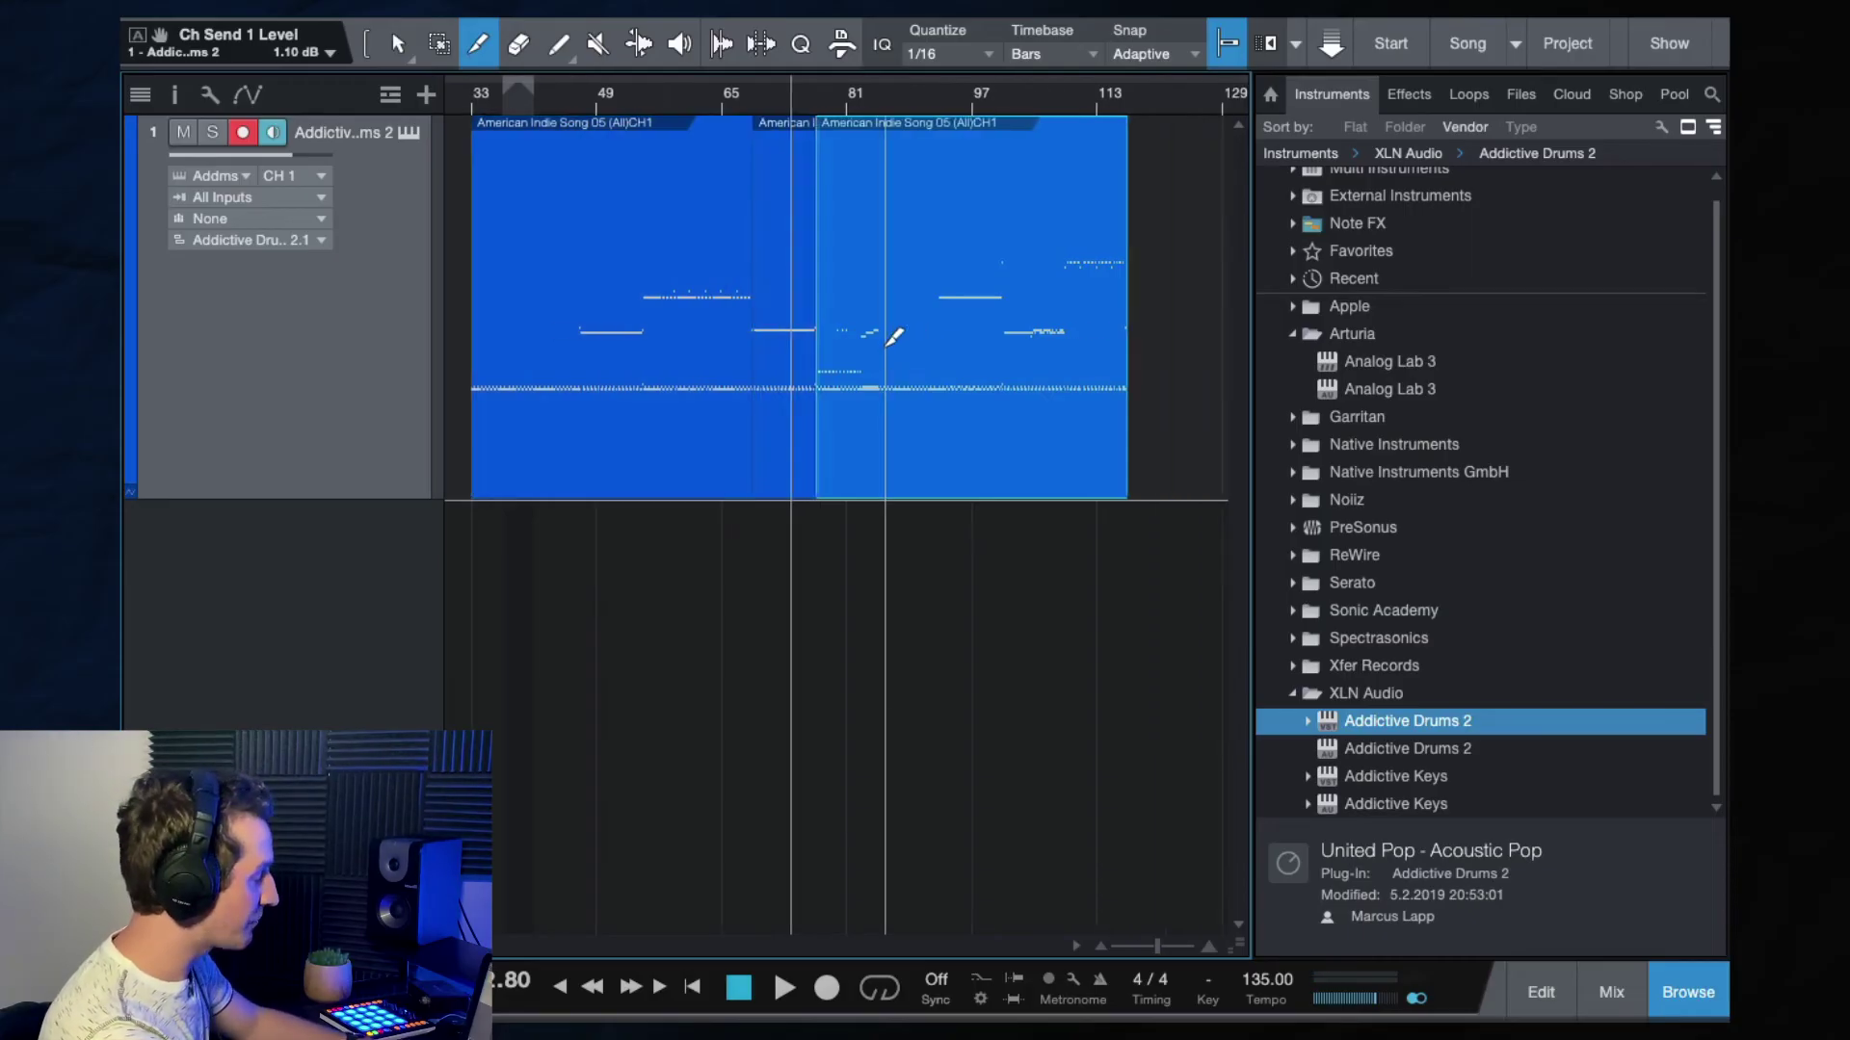
key("1")
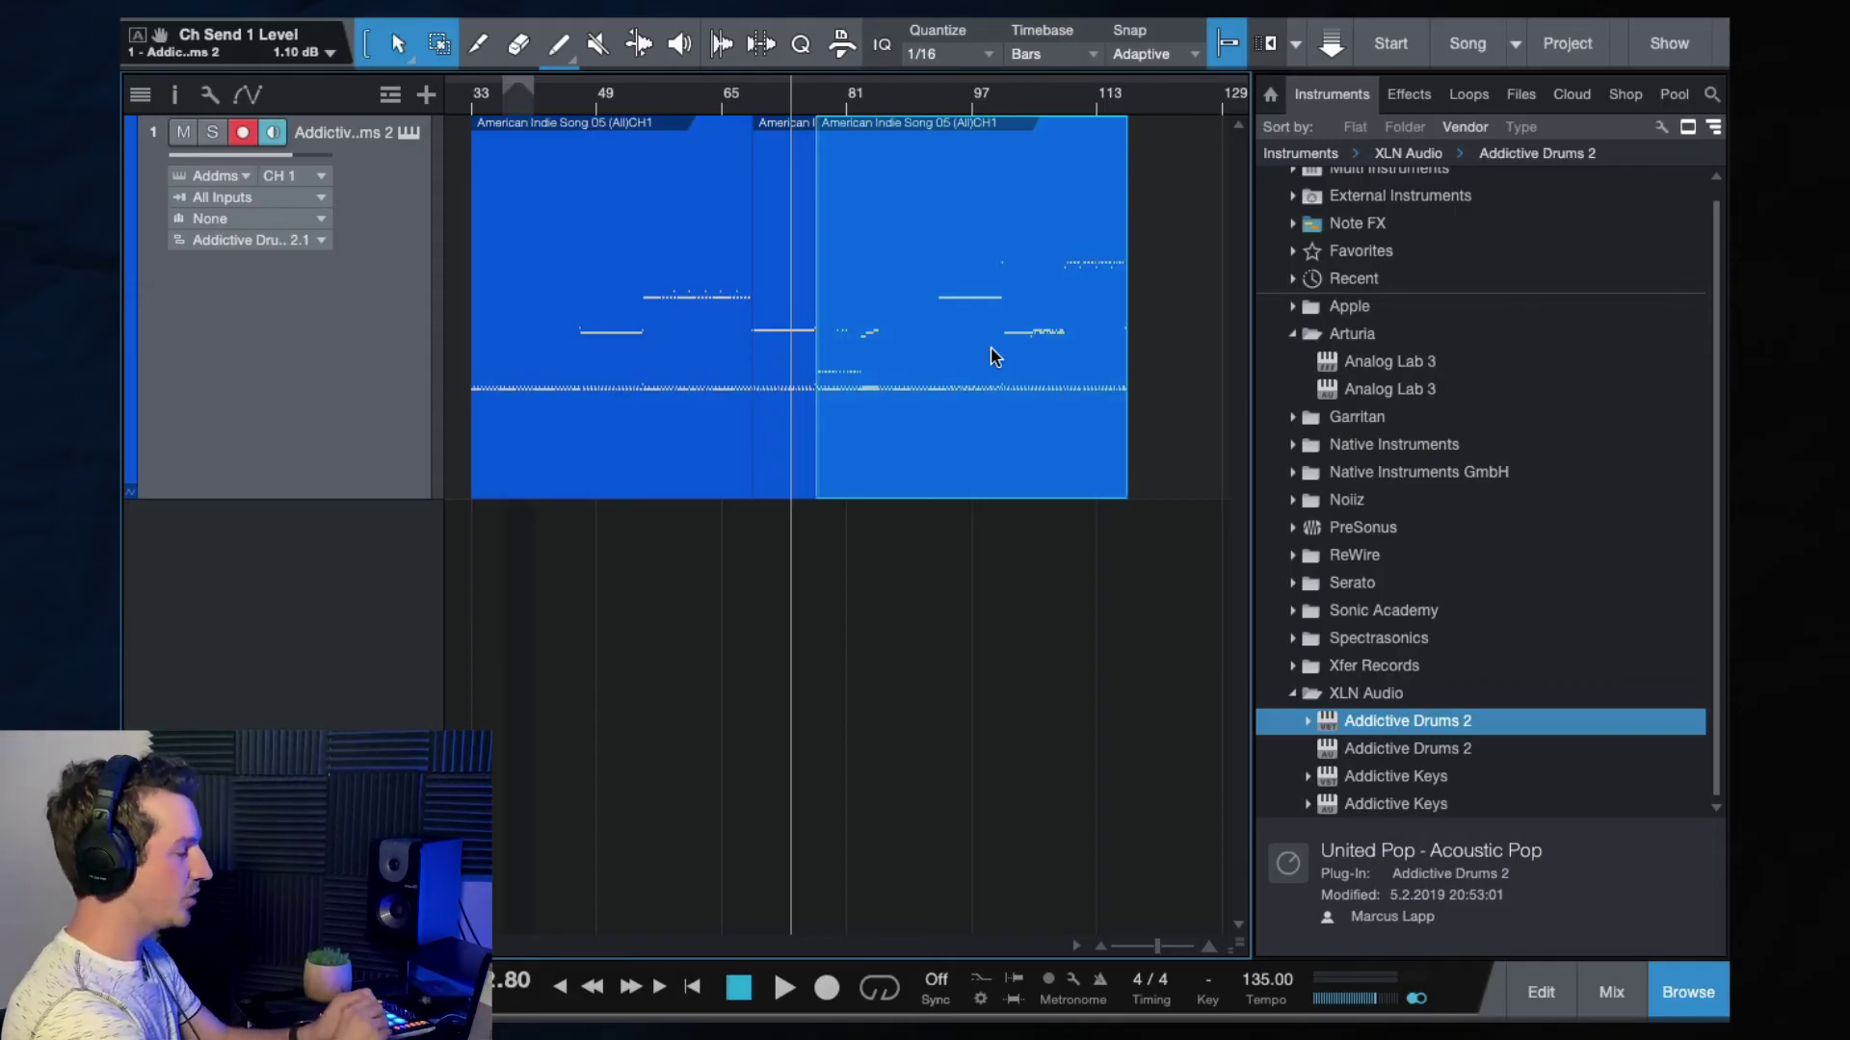
left_click(410, 133)
left_click_drag(954, 115, 1064, 75)
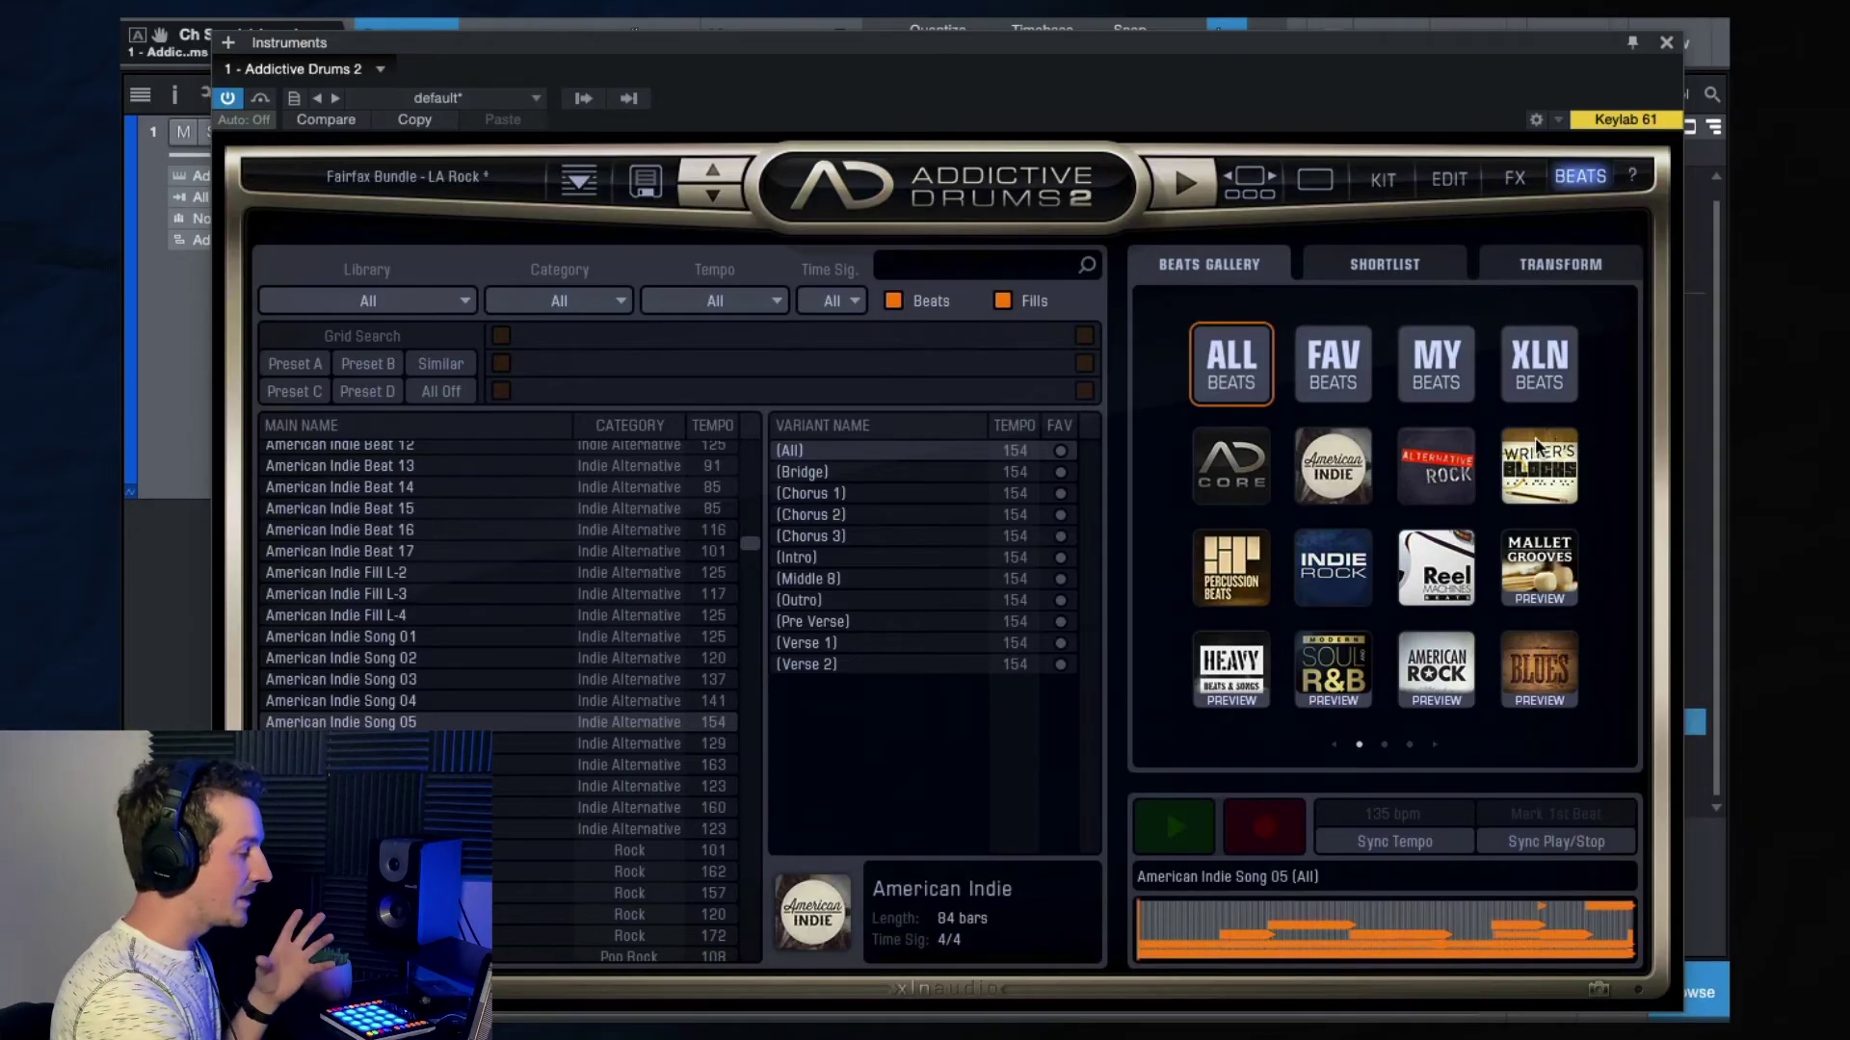
Open the Addictive Drums 2 pad Map Window from the help menu.
left_click(1632, 180)
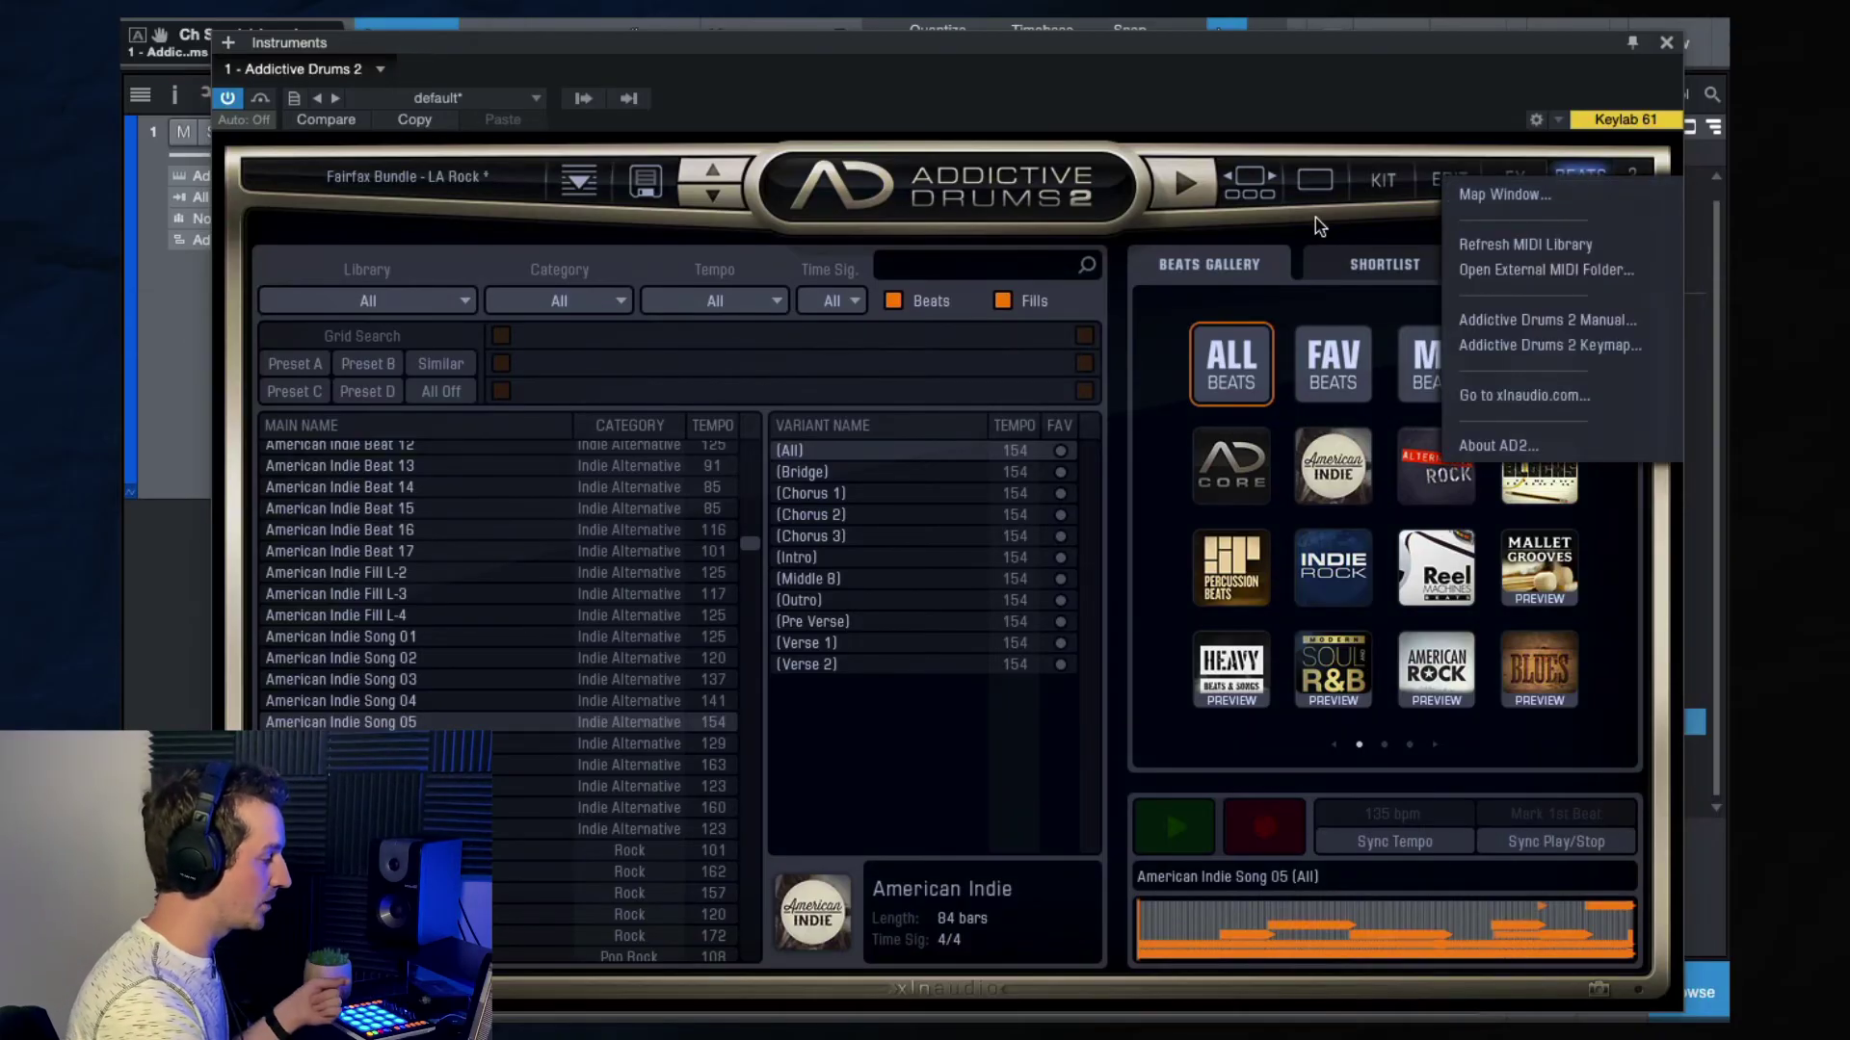
left_click(1659, 223)
left_click(1635, 180)
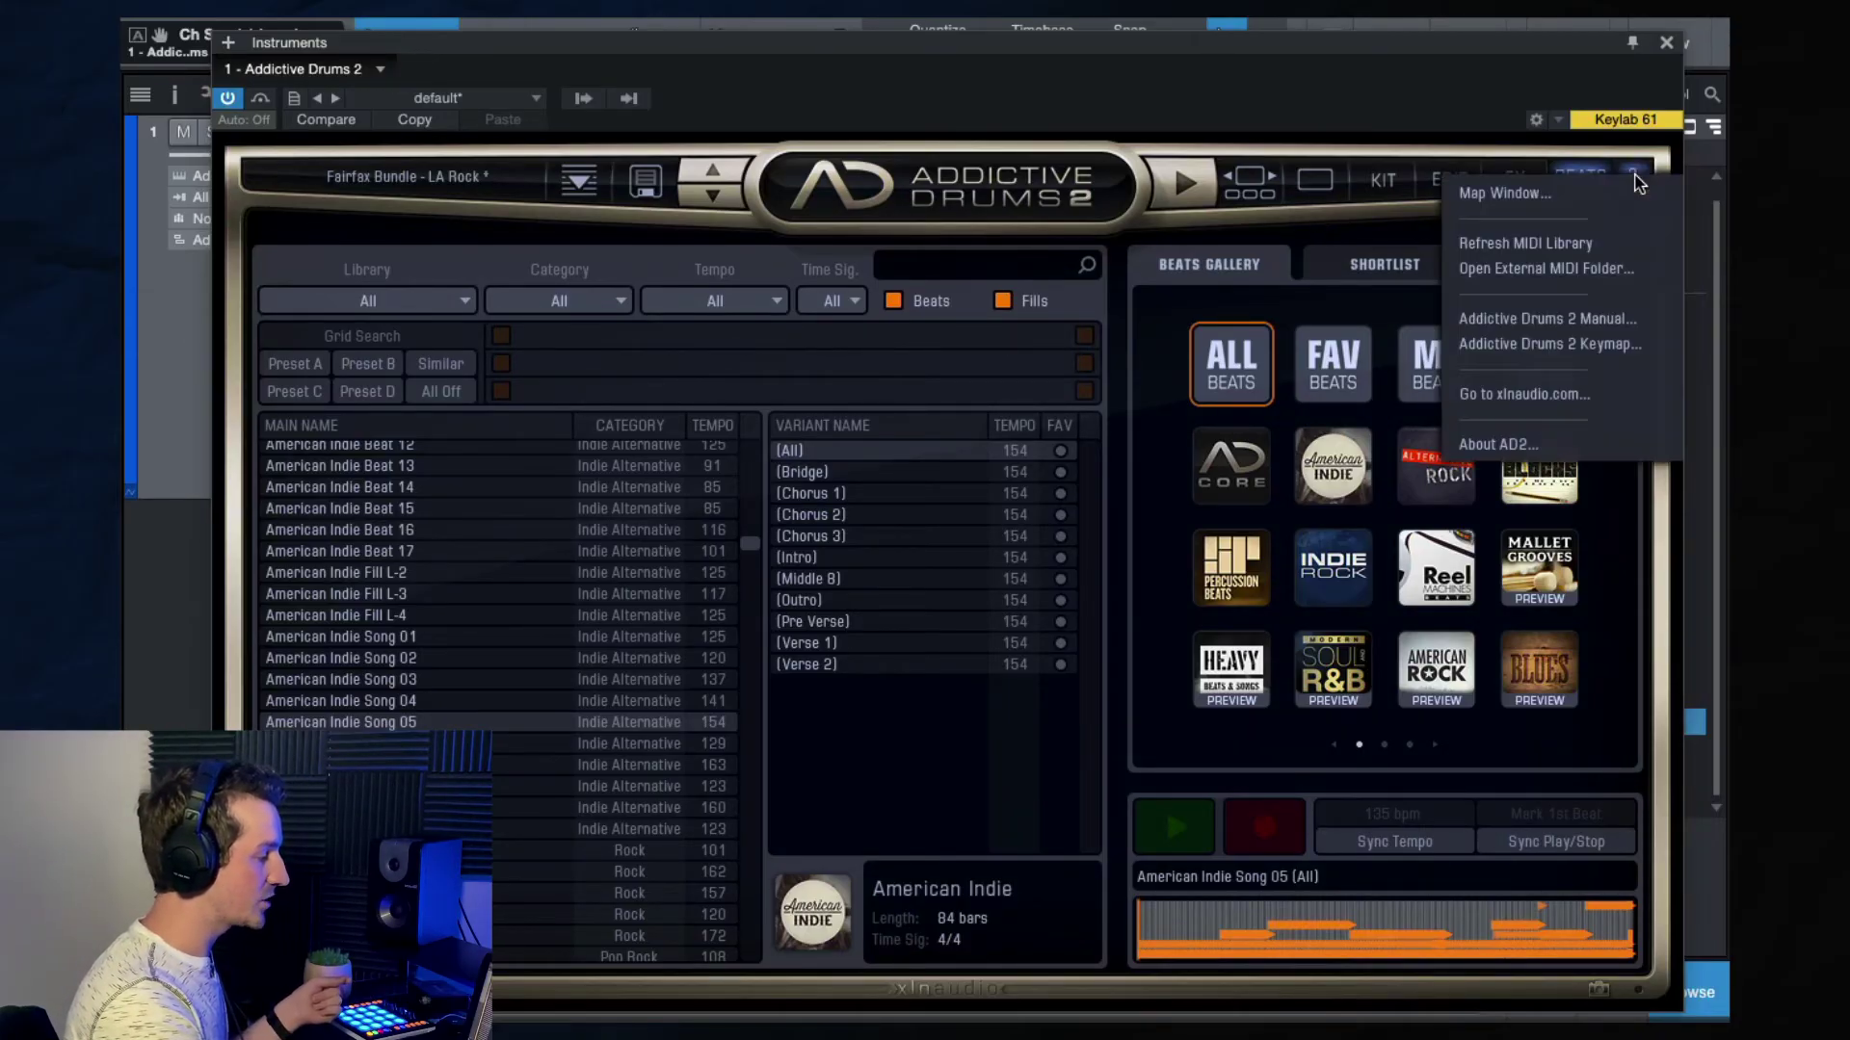
left_click(1518, 198)
scroll(1265, 510, "down", 5)
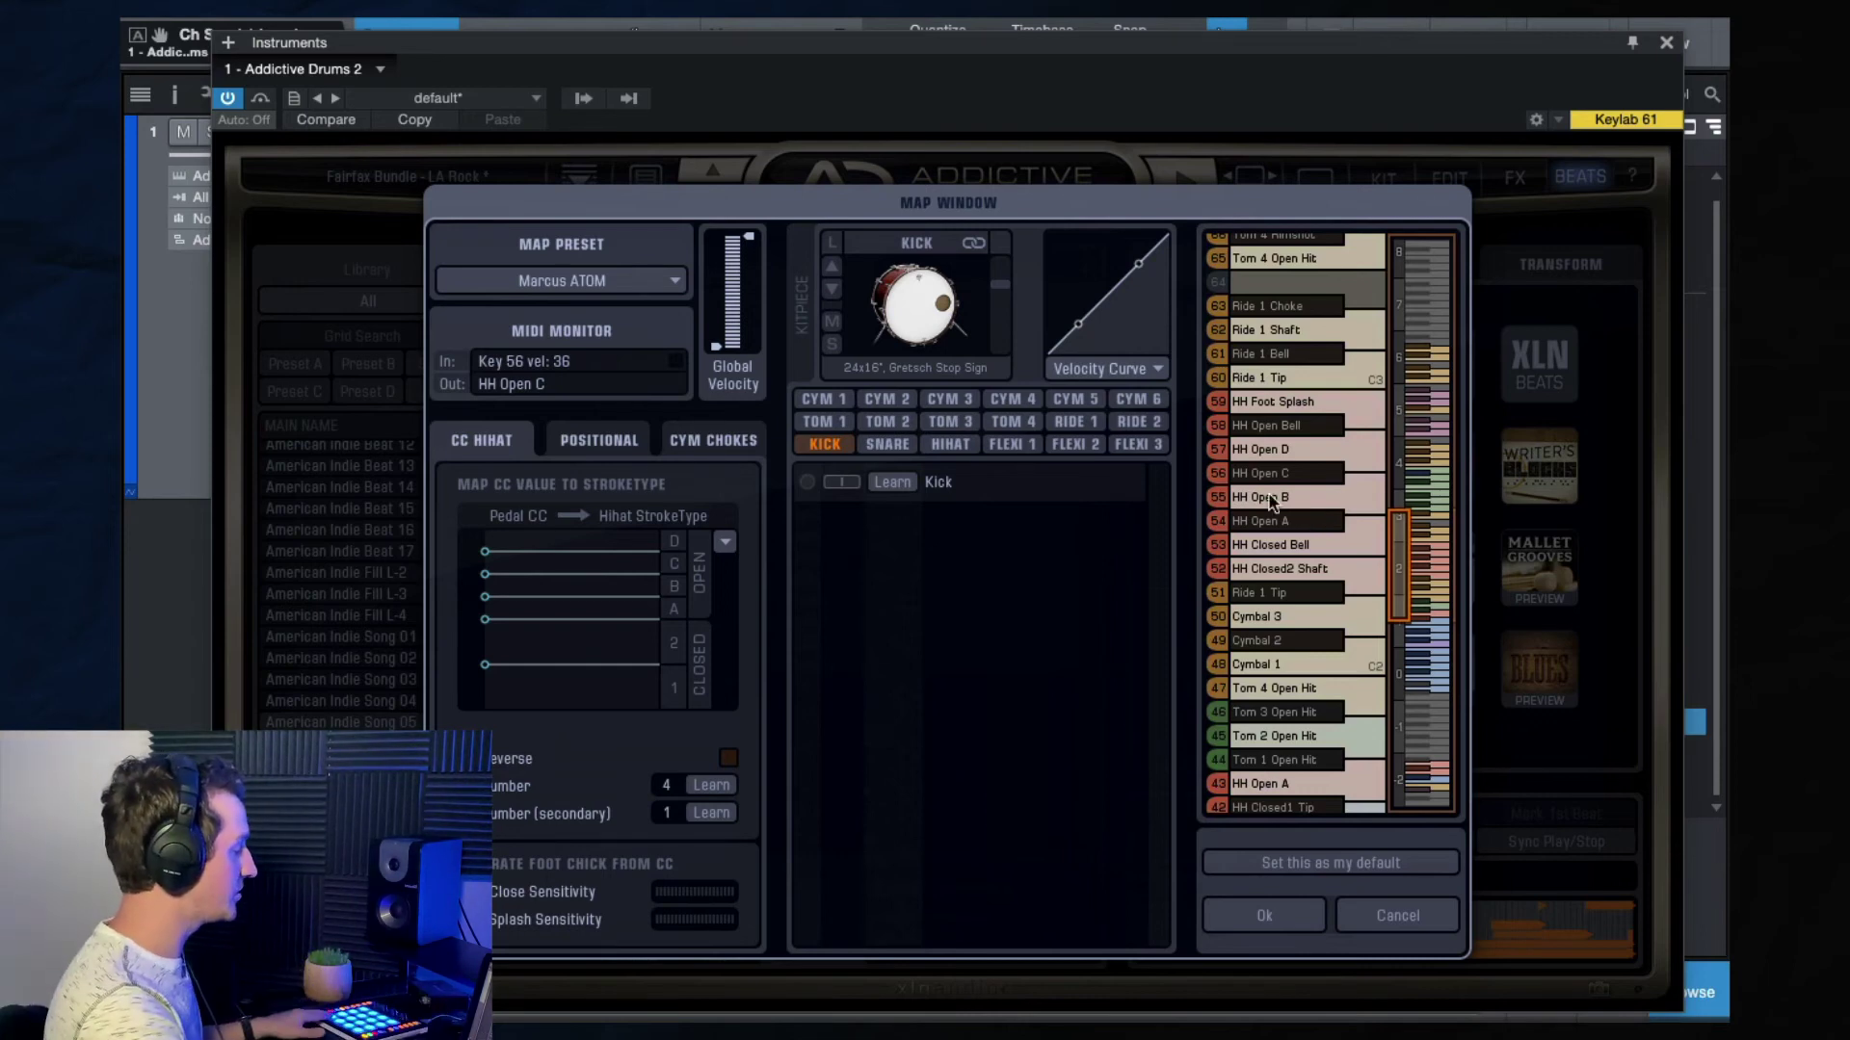
Load the saved Marcus ATOM map from the Map Preset list.
left_click(620, 287)
mouse_move(569, 439)
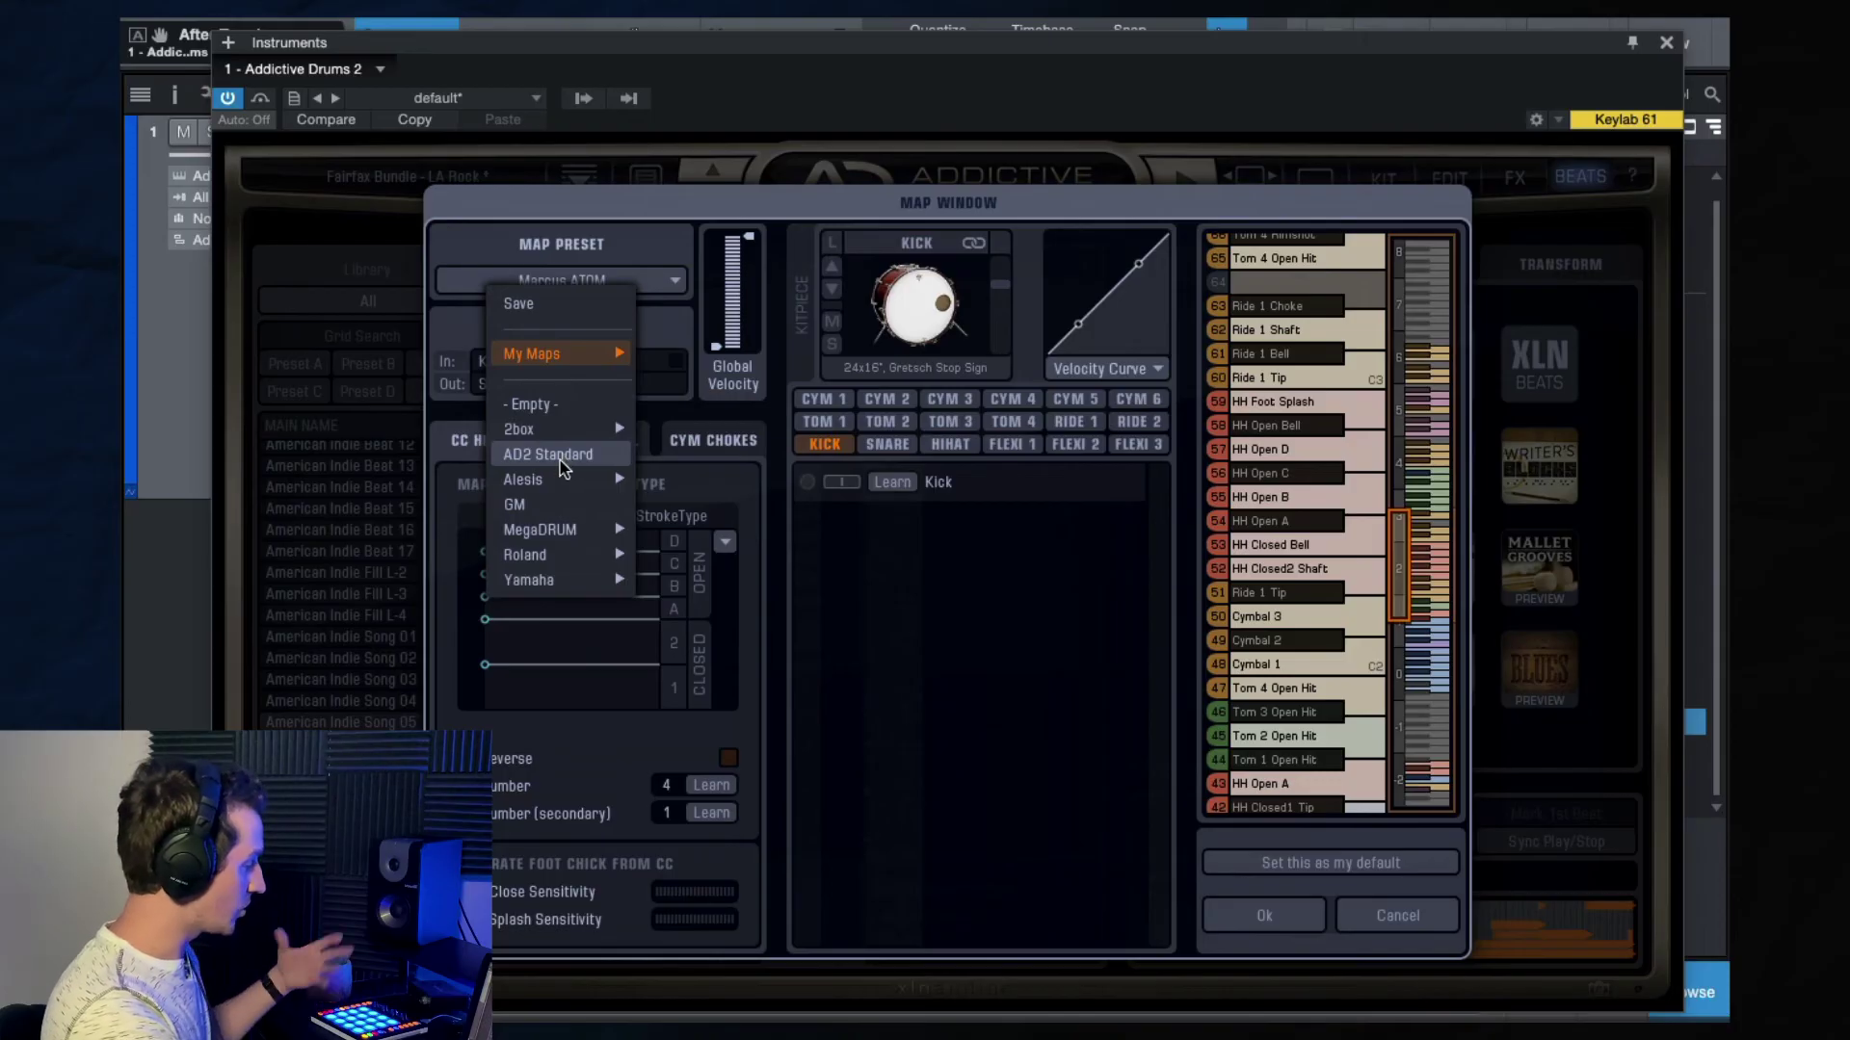
mouse_move(571, 482)
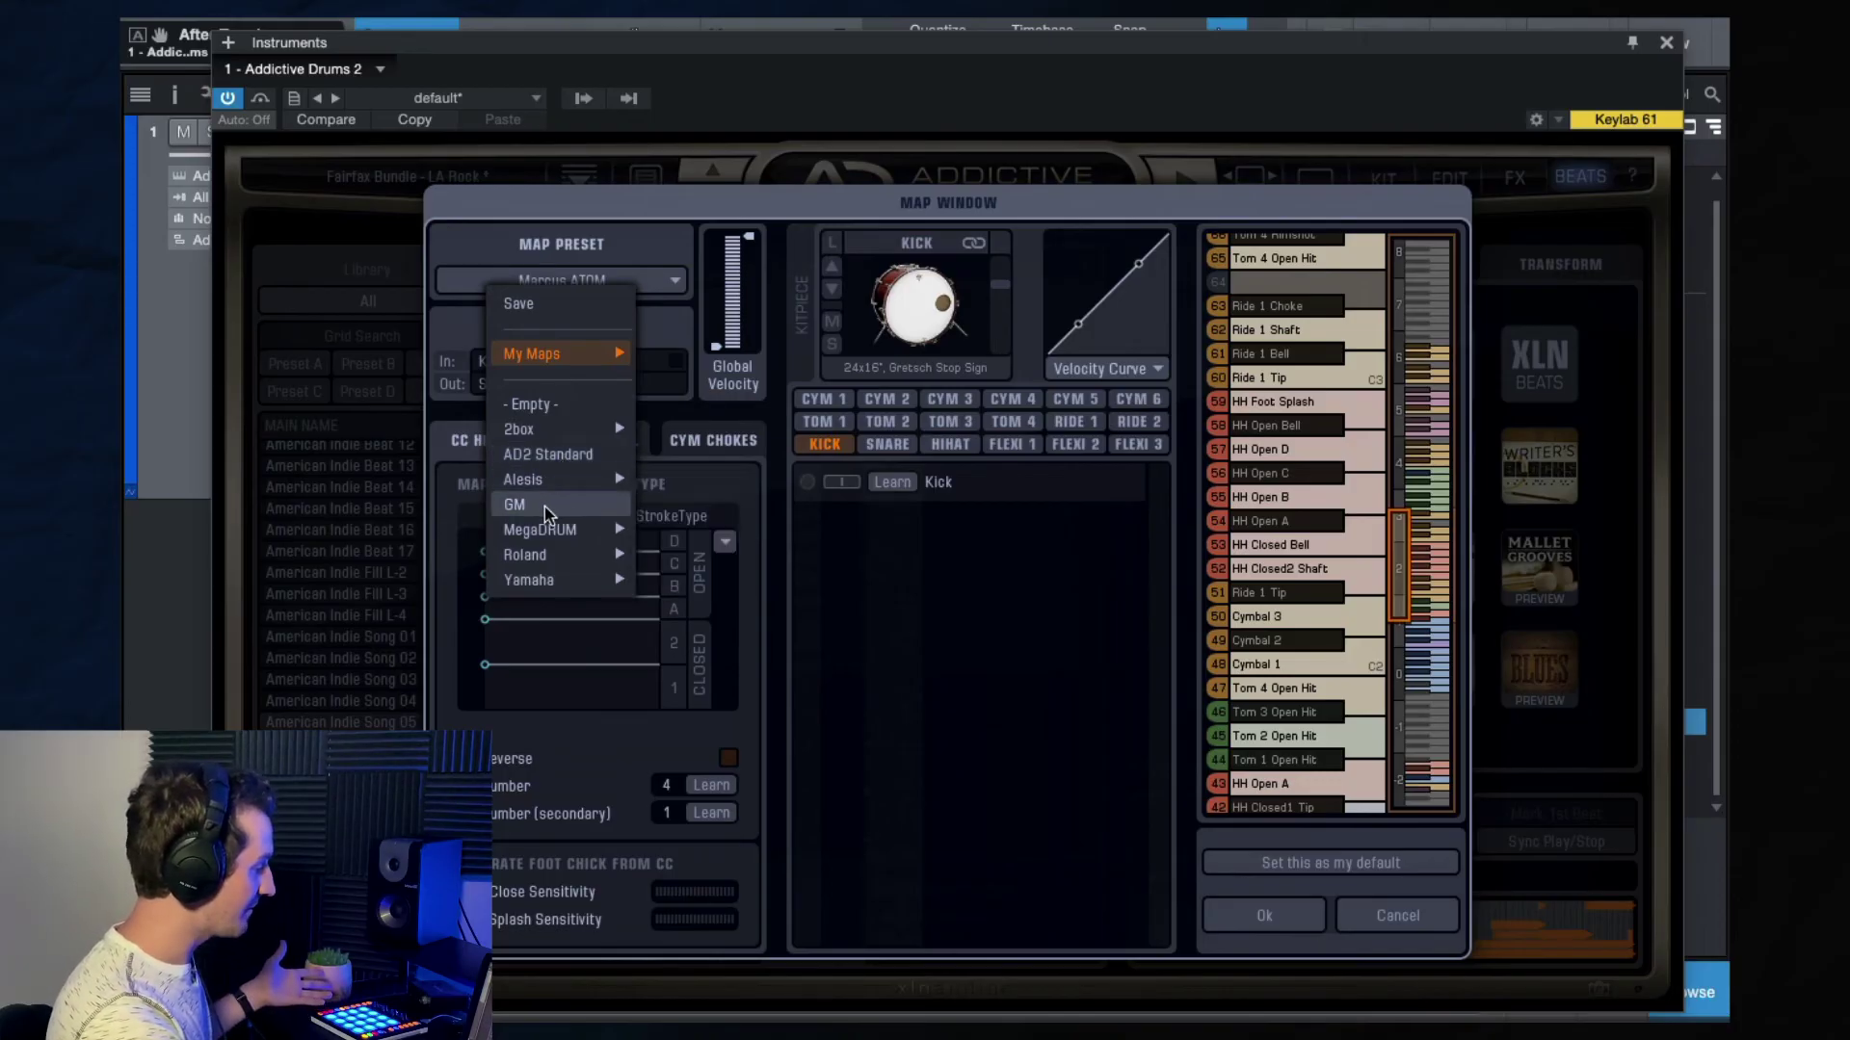
mouse_move(562, 528)
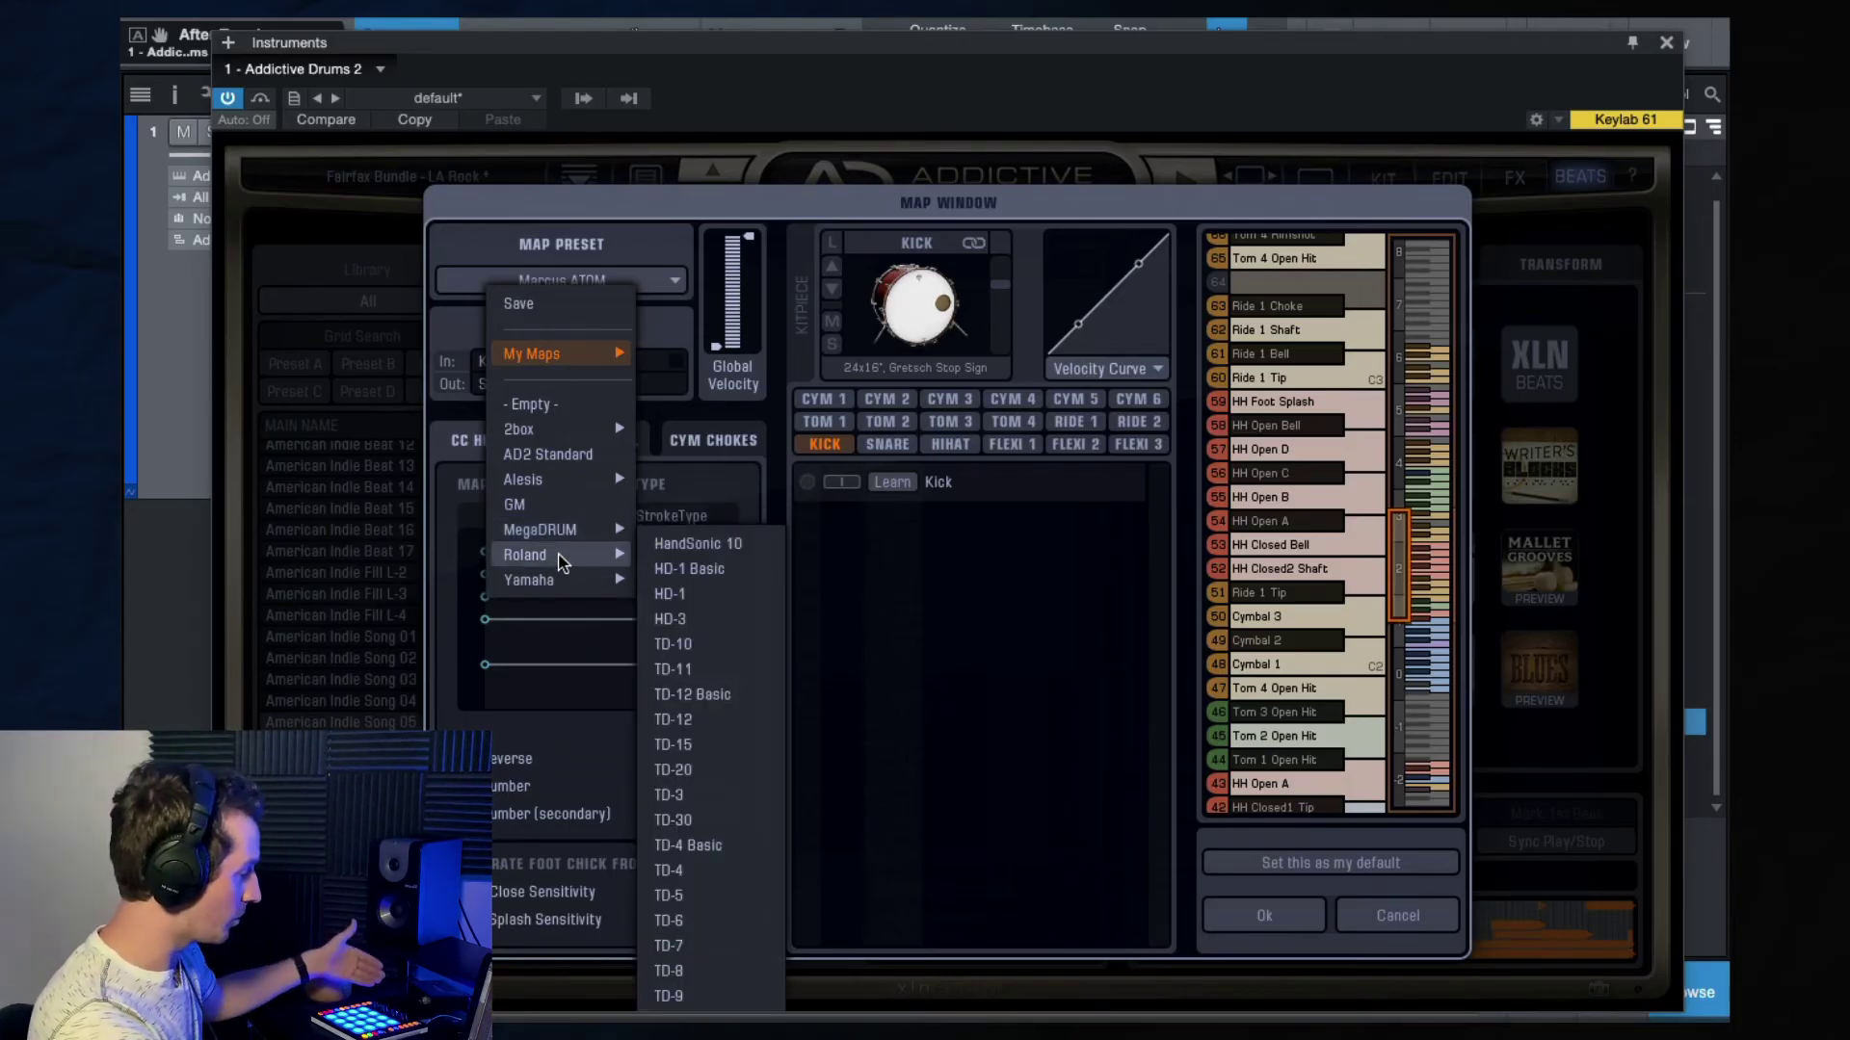
mouse_move(564, 582)
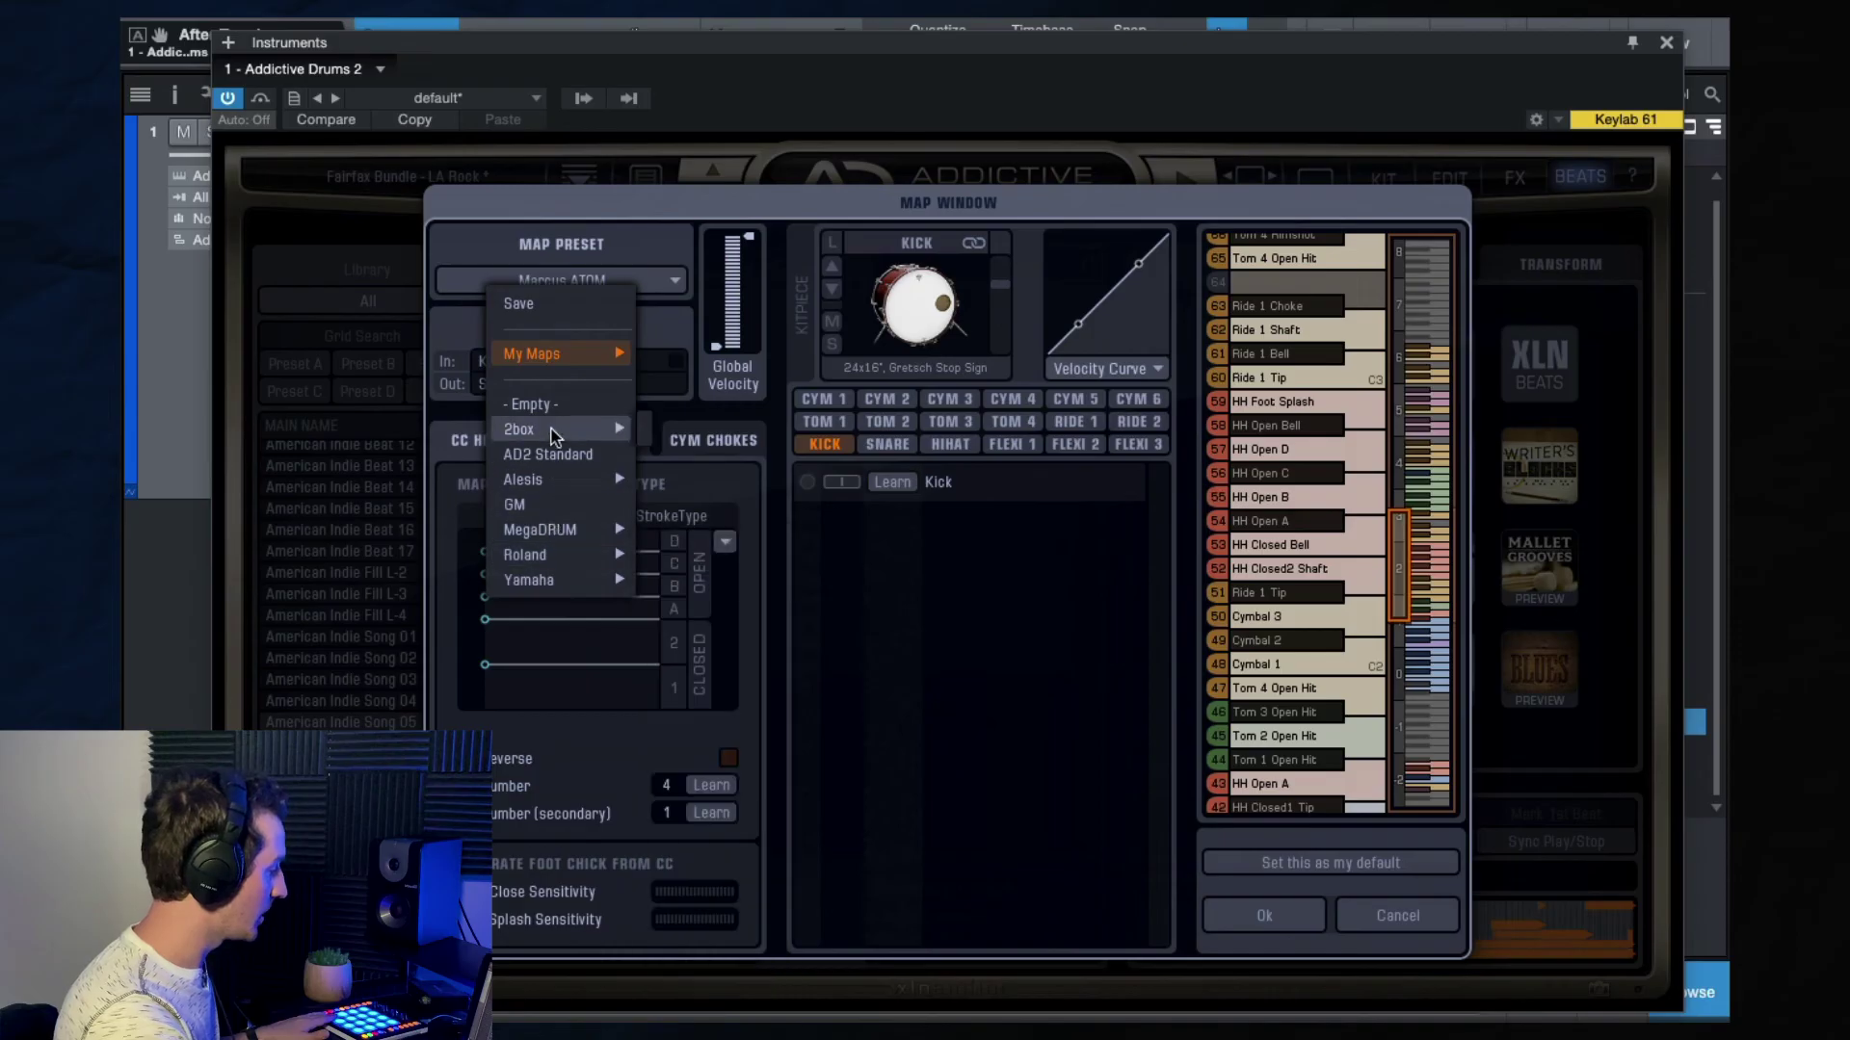
mouse_move(545, 357)
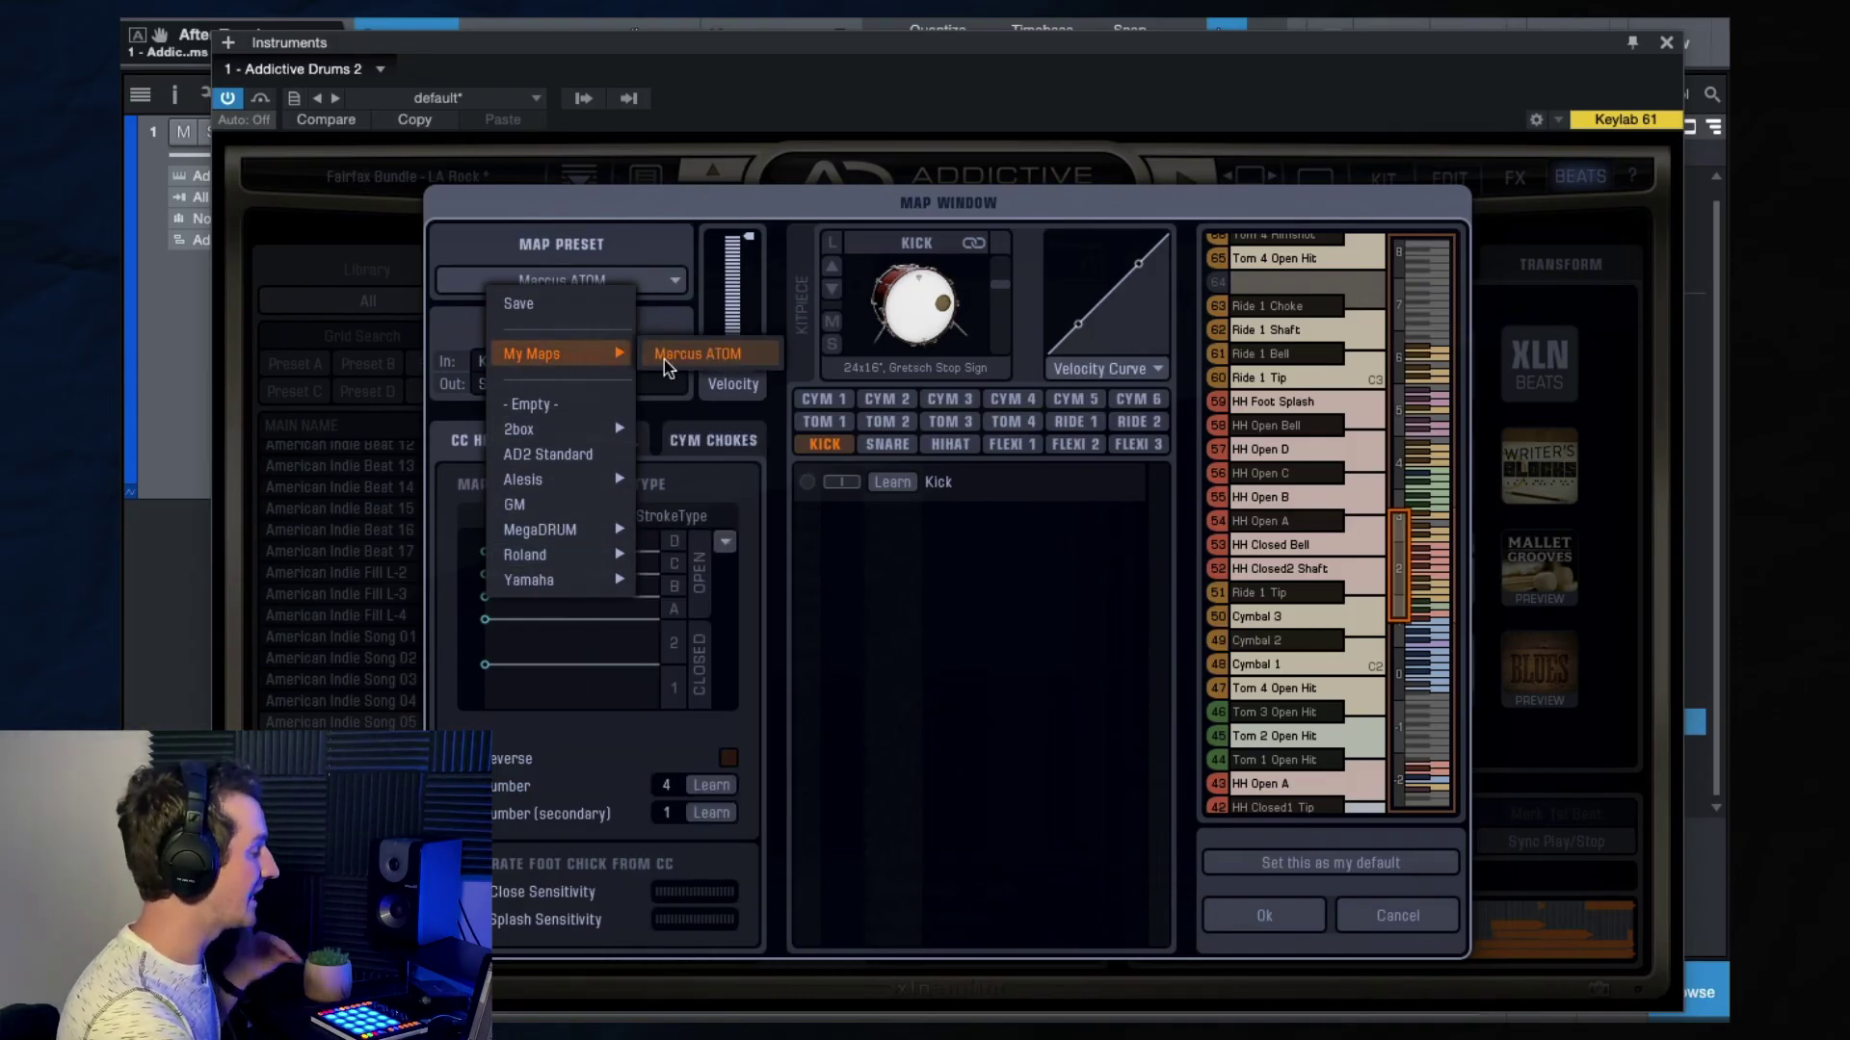
left_click(651, 247)
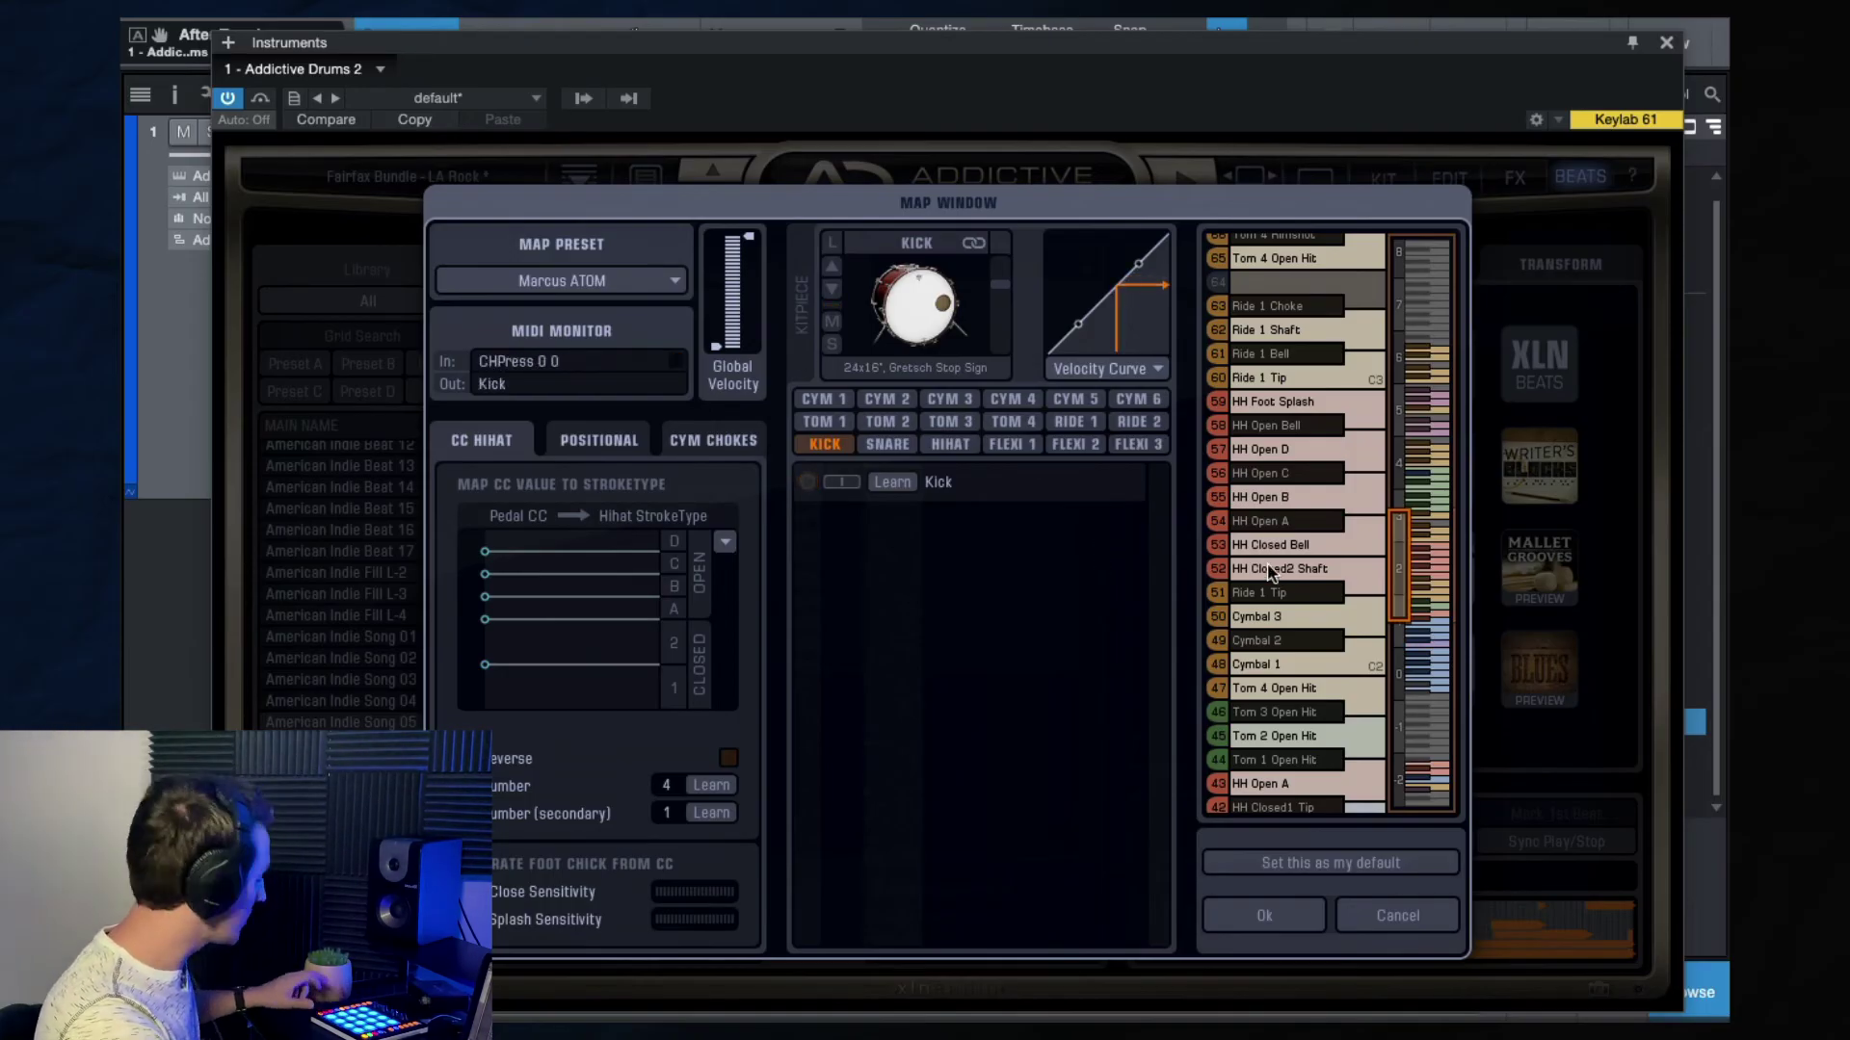
Assign Snare Open Hit to MIDI note 37.
scroll(1291, 564, "up", 5)
scroll(1291, 564, "up", 6)
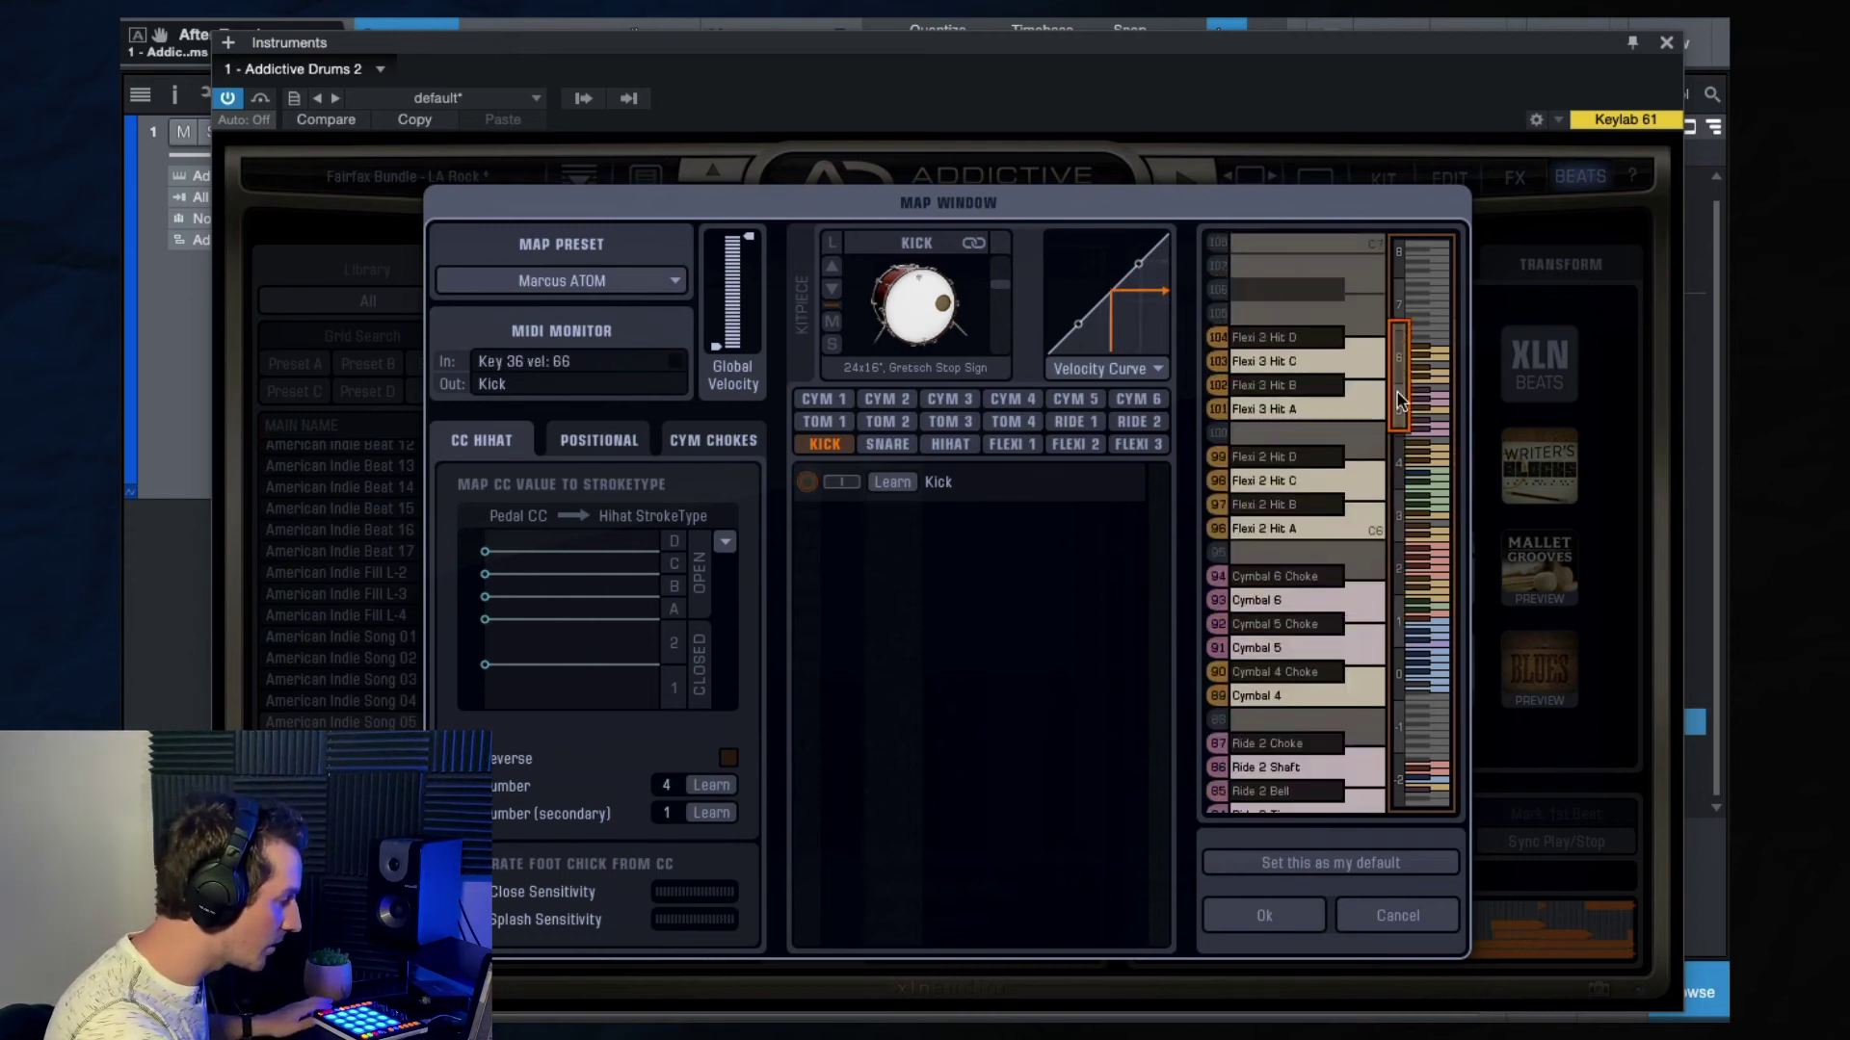
mouse_move(1395, 378)
left_mouse_down()
mouse_move(1402, 693)
mouse_move(1402, 660)
left_mouse_up()
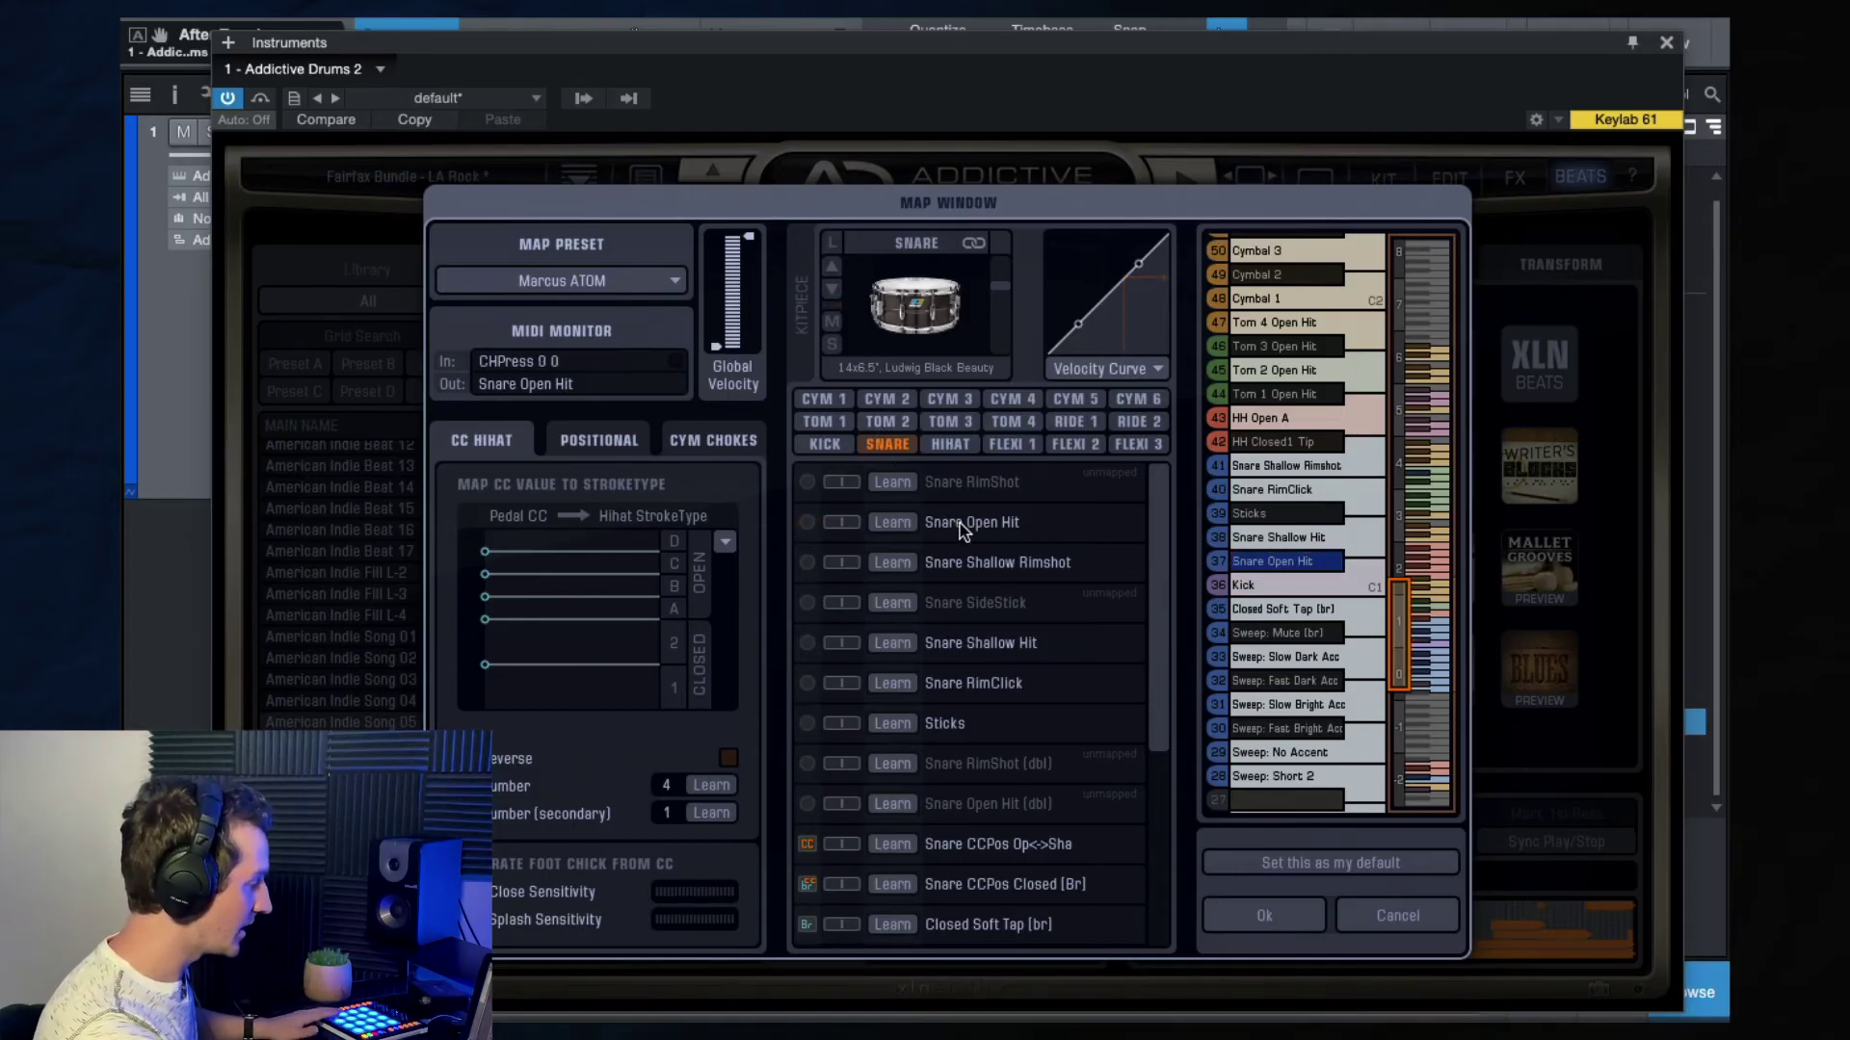
mouse_move(960, 523)
left_mouse_down()
mouse_move(1265, 576)
mouse_move(1270, 561)
left_mouse_up()
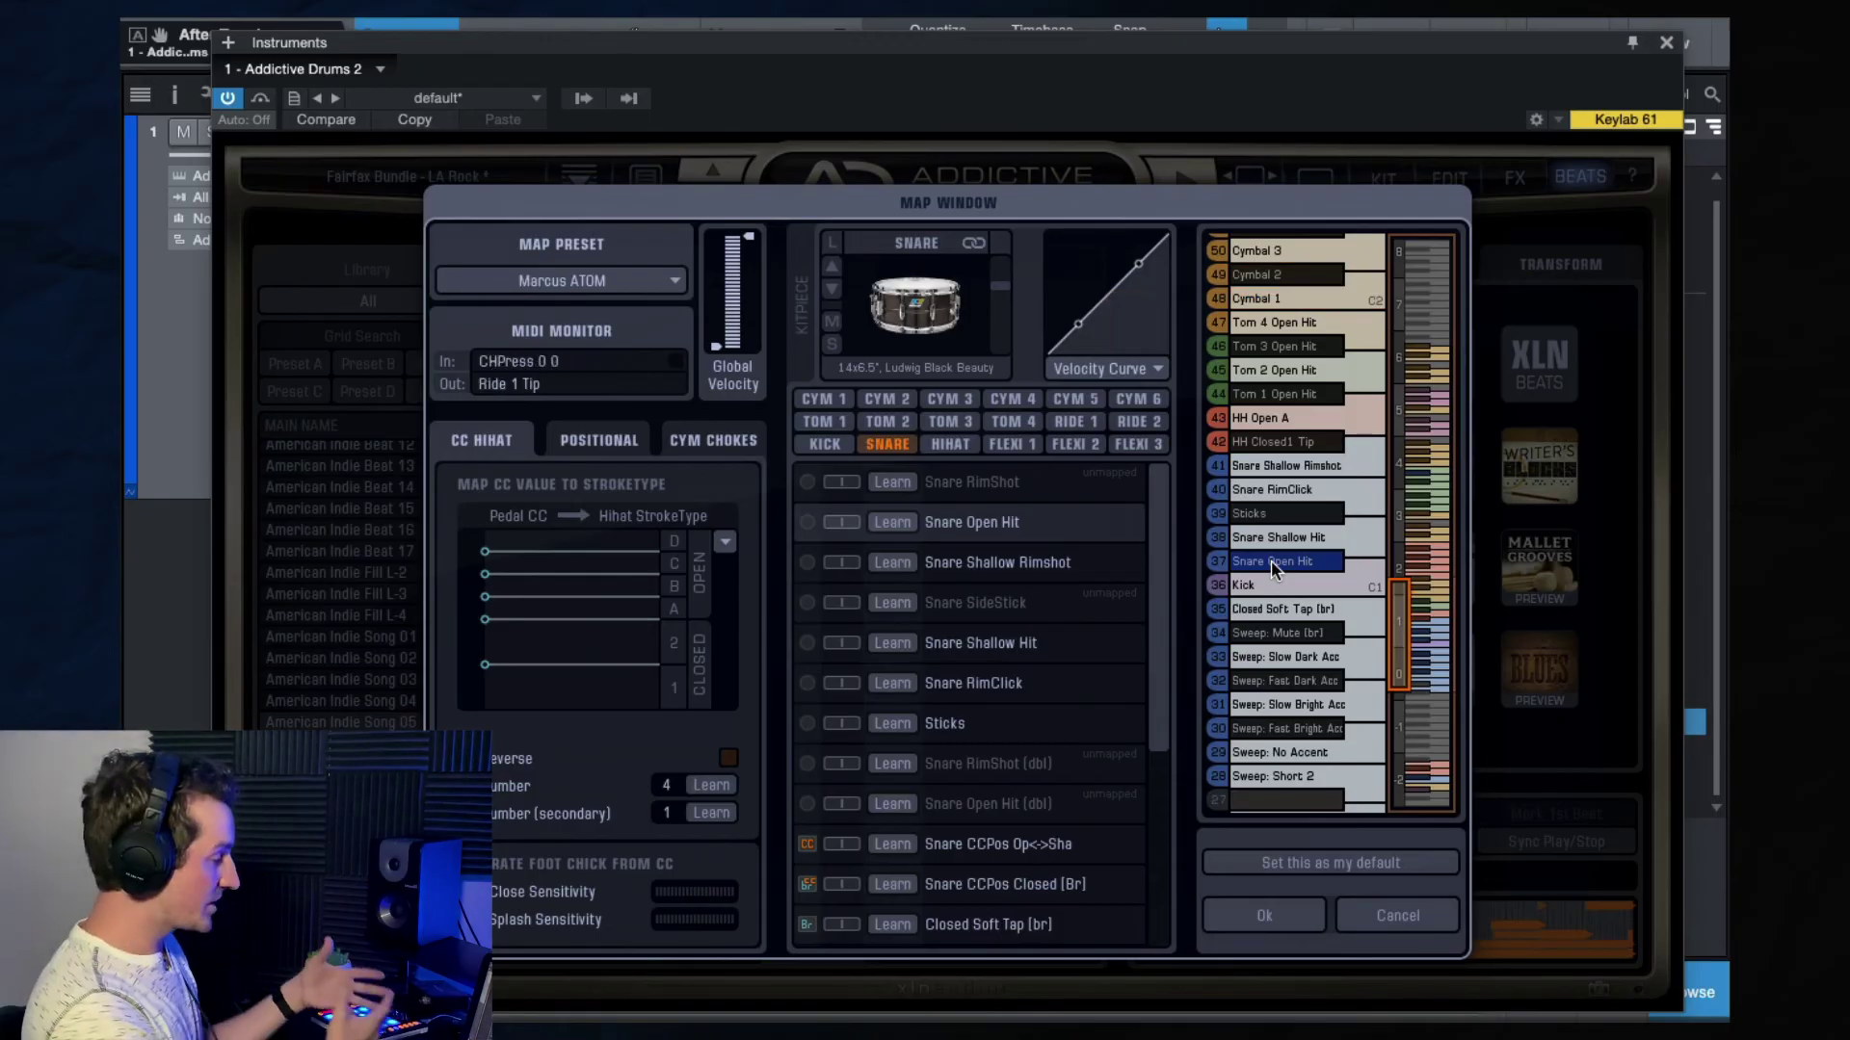
Save the Marcus ATOM pad map from the Map Preset list.
left_click(643, 281)
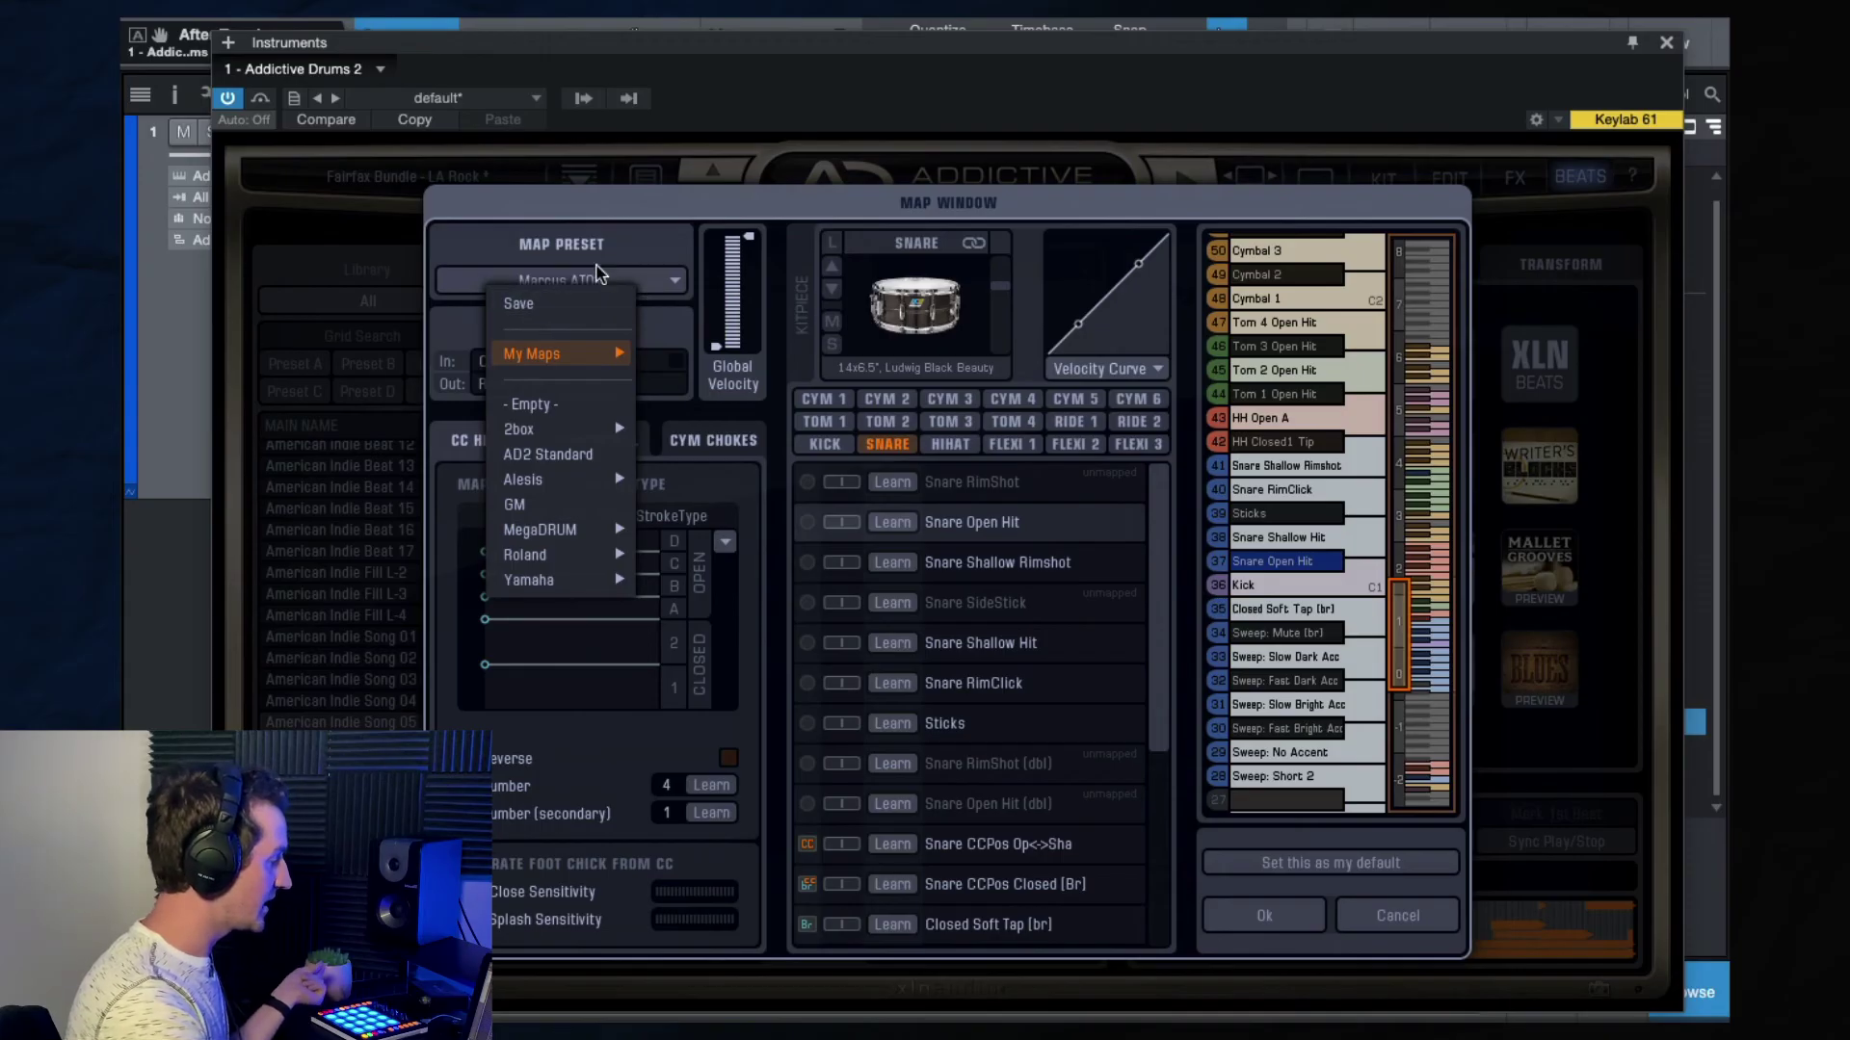
left_click(619, 231)
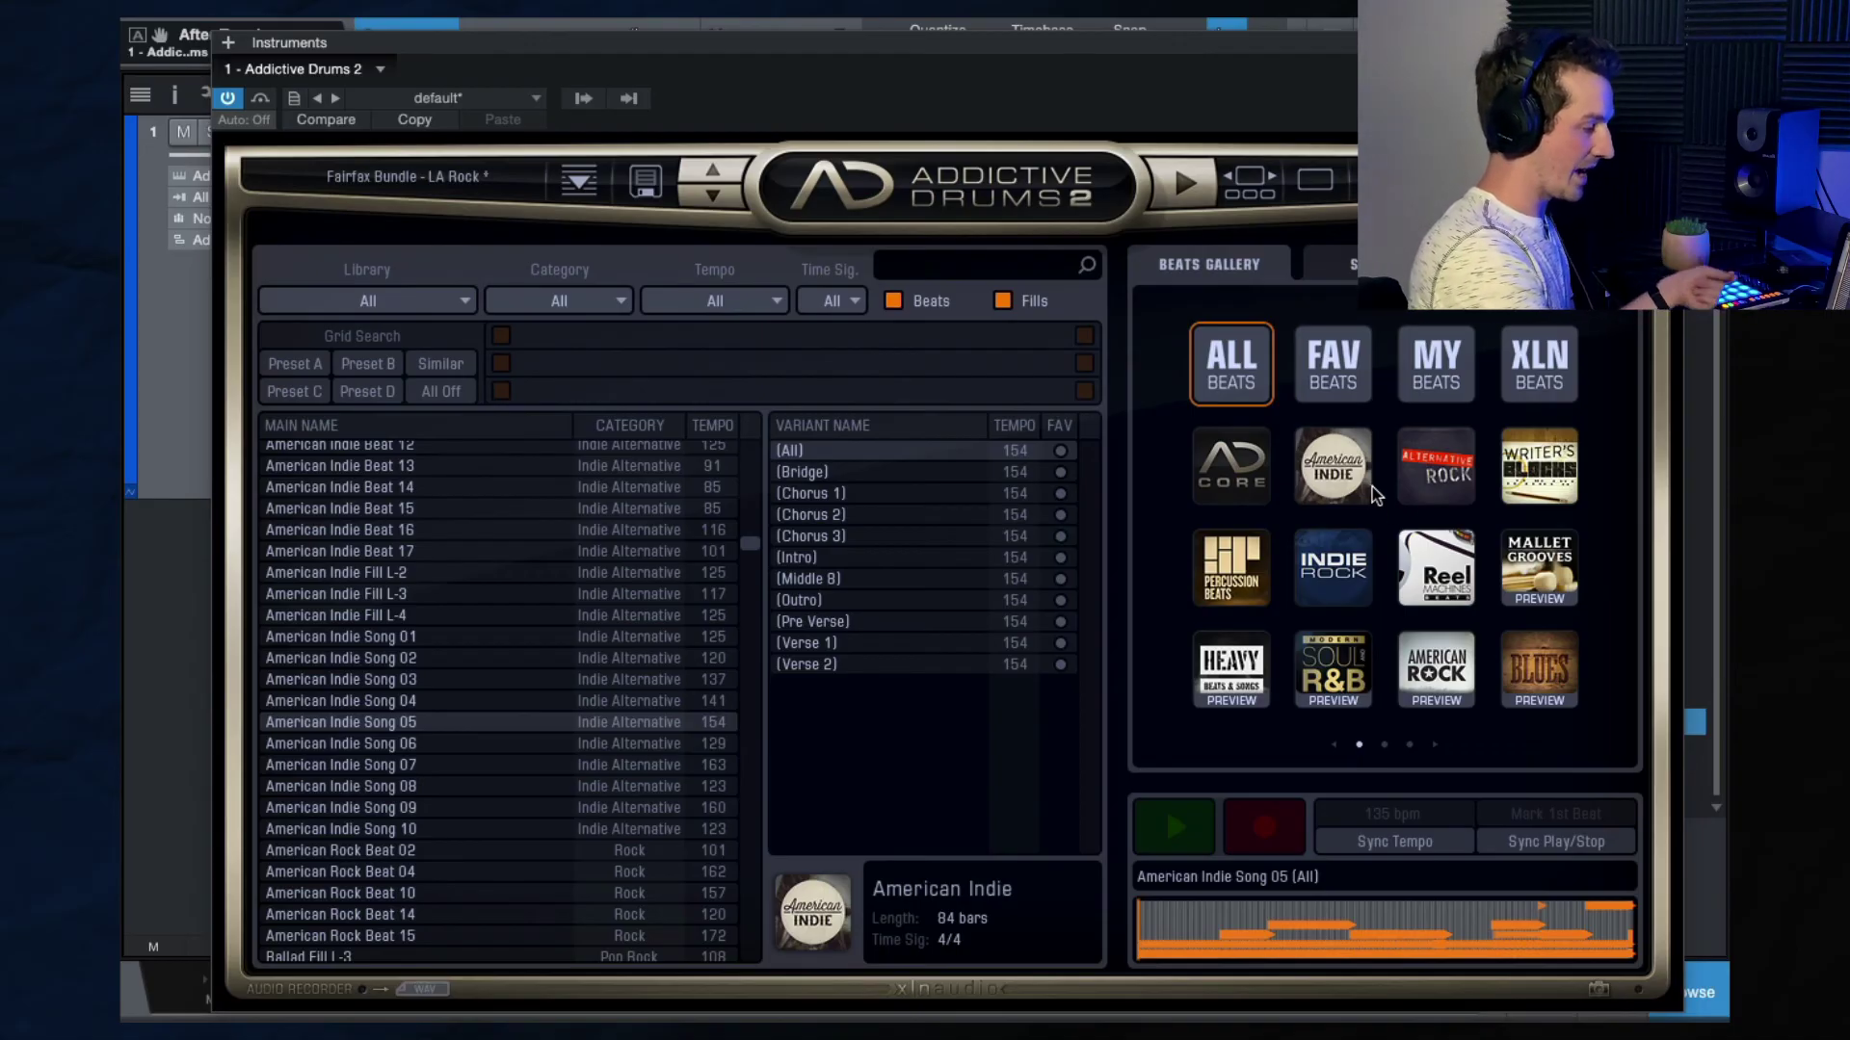
Show the Reel Machines beat library and load the Reel Machines 80s Linndrum kit.
left_click(1440, 574)
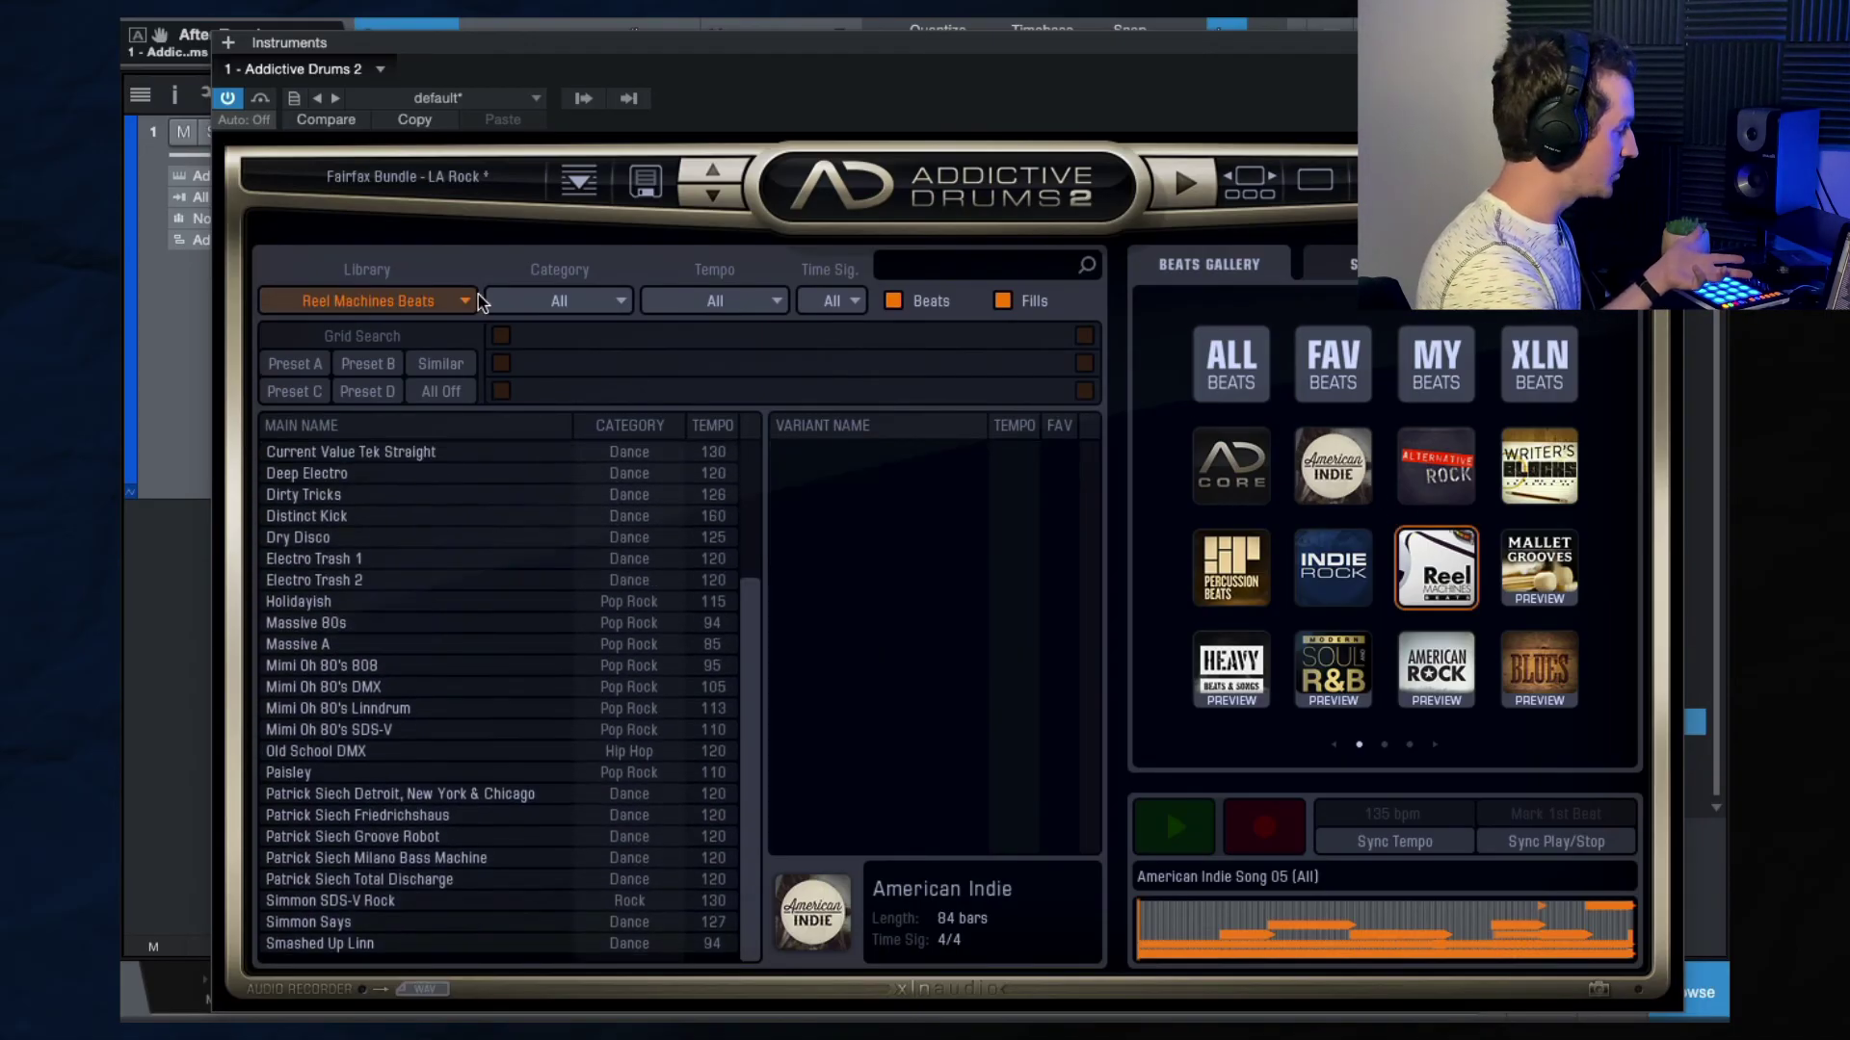
left_click(578, 180)
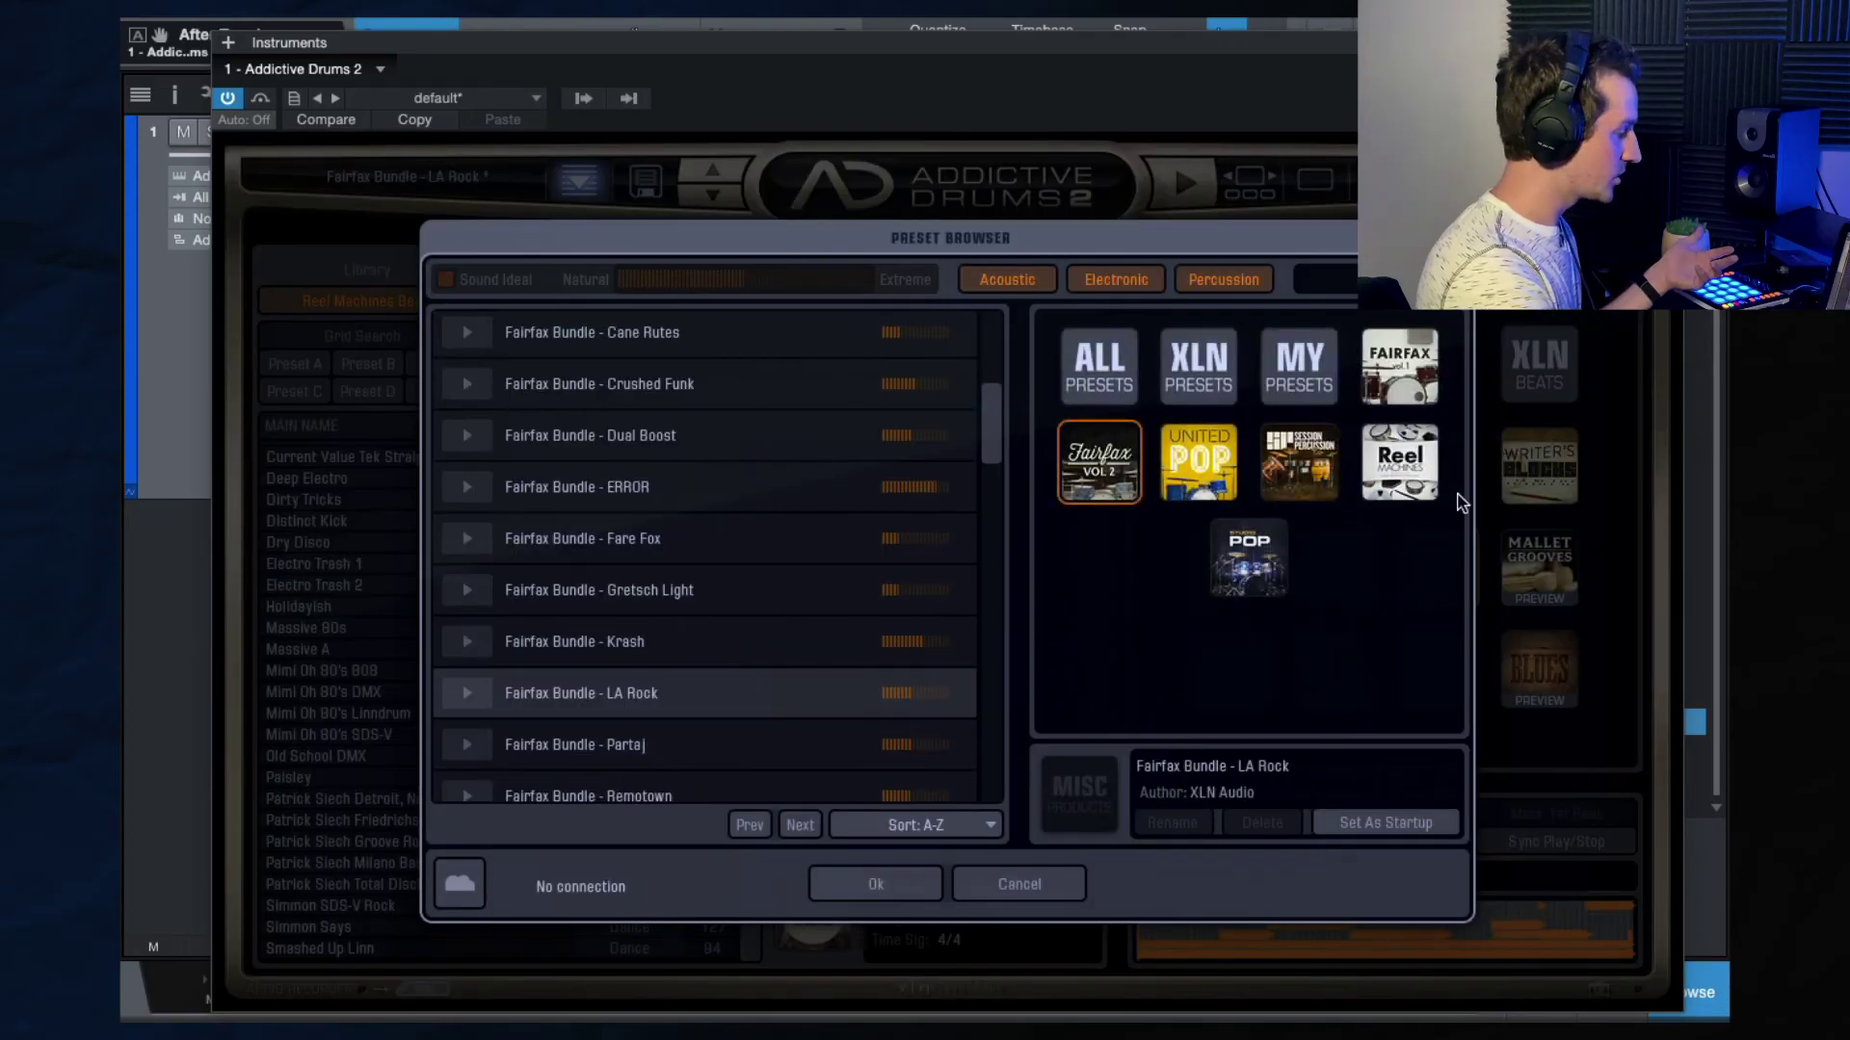
left_click(1397, 458)
scroll(778, 665, "up", 3)
scroll(770, 662, "down", 1)
scroll(732, 511, "up", 1)
left_click(639, 443)
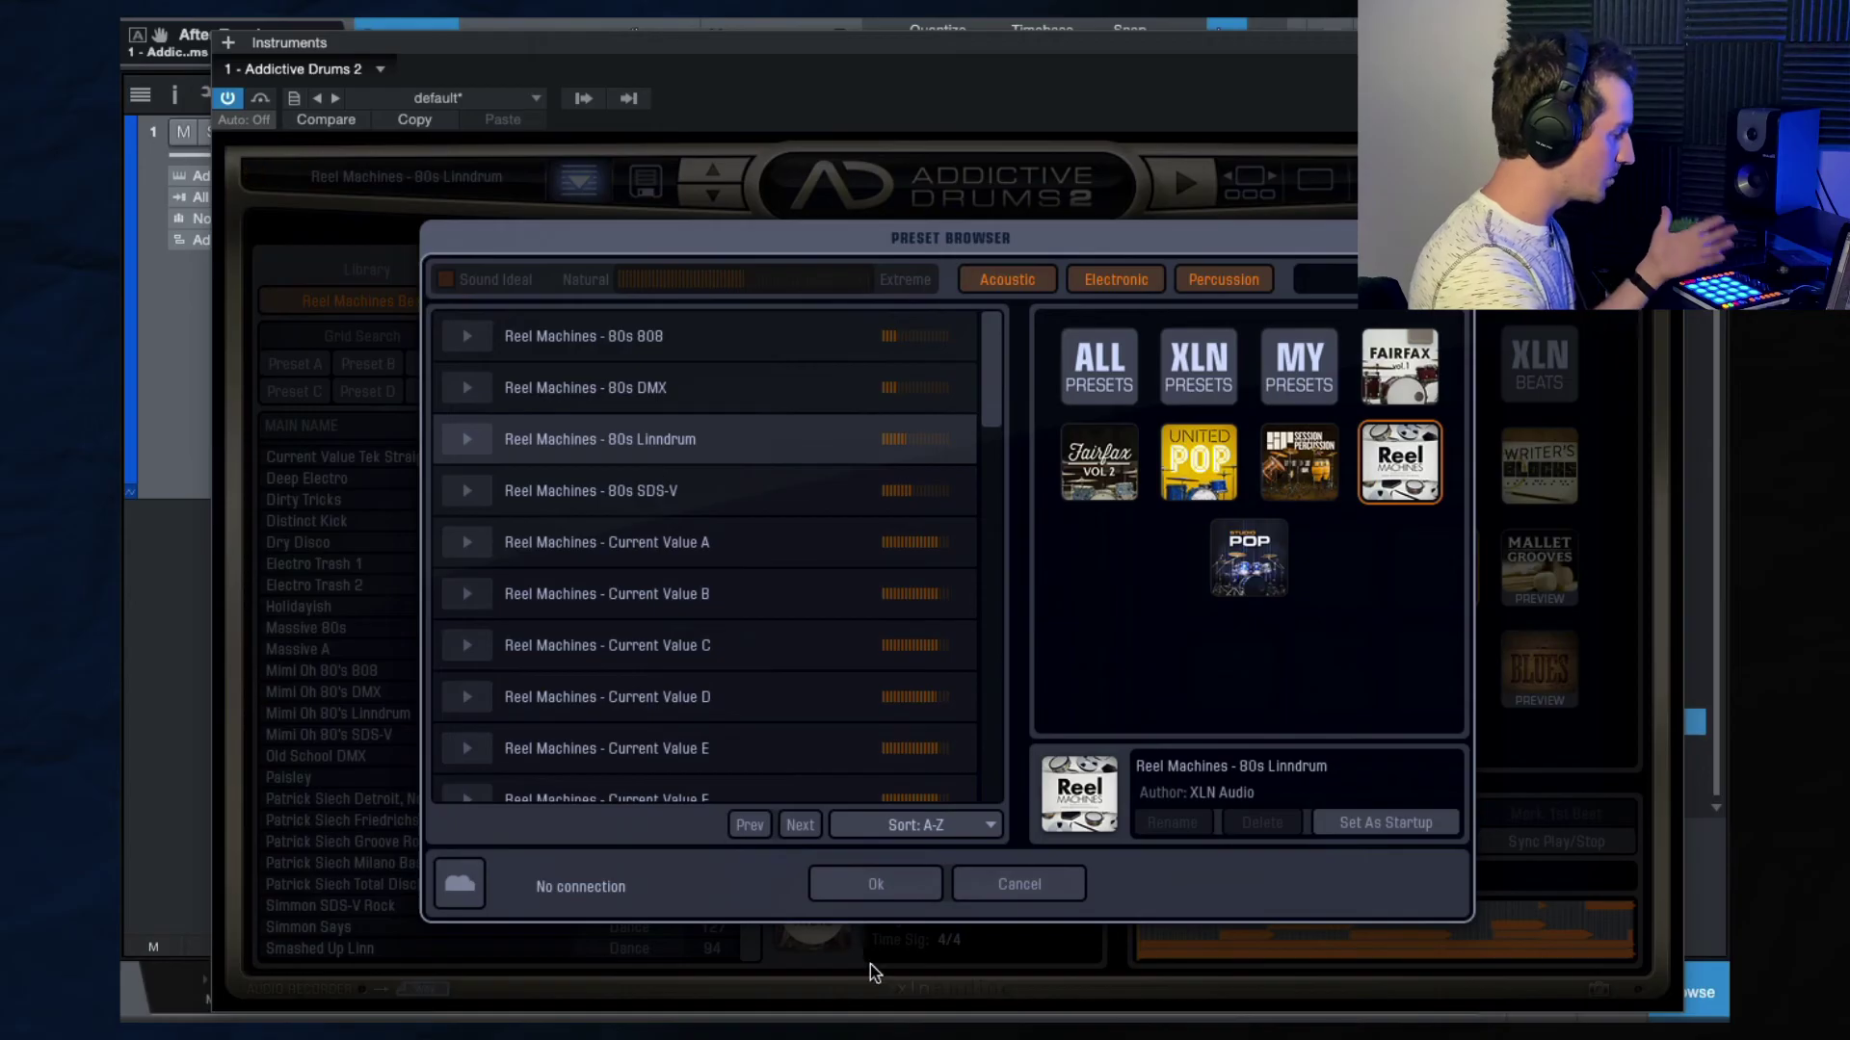
left_click(873, 882)
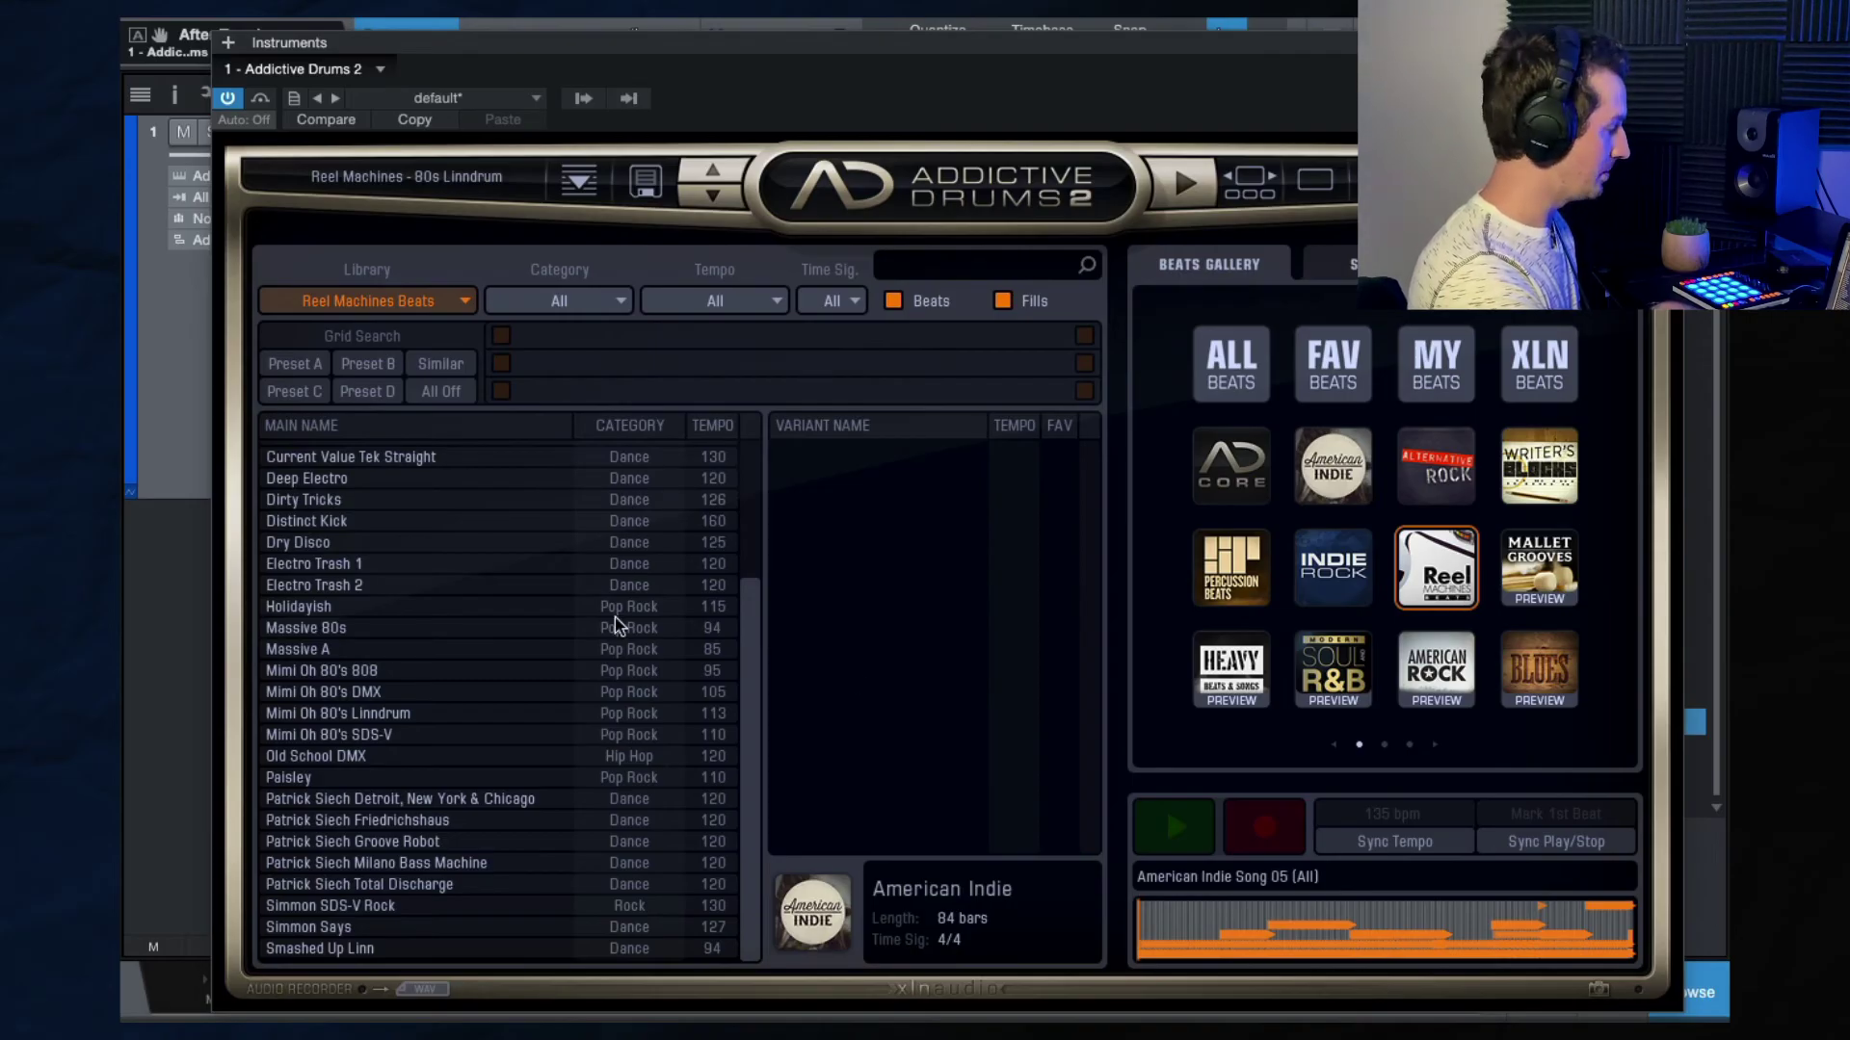
Preview the Patrick Siech beats: Detroit, Friedrichshaus, Groove Robot, Milano Bass Machine, Total Discharge.
scroll(421, 785, "up", 2)
scroll(424, 792, "down", 2)
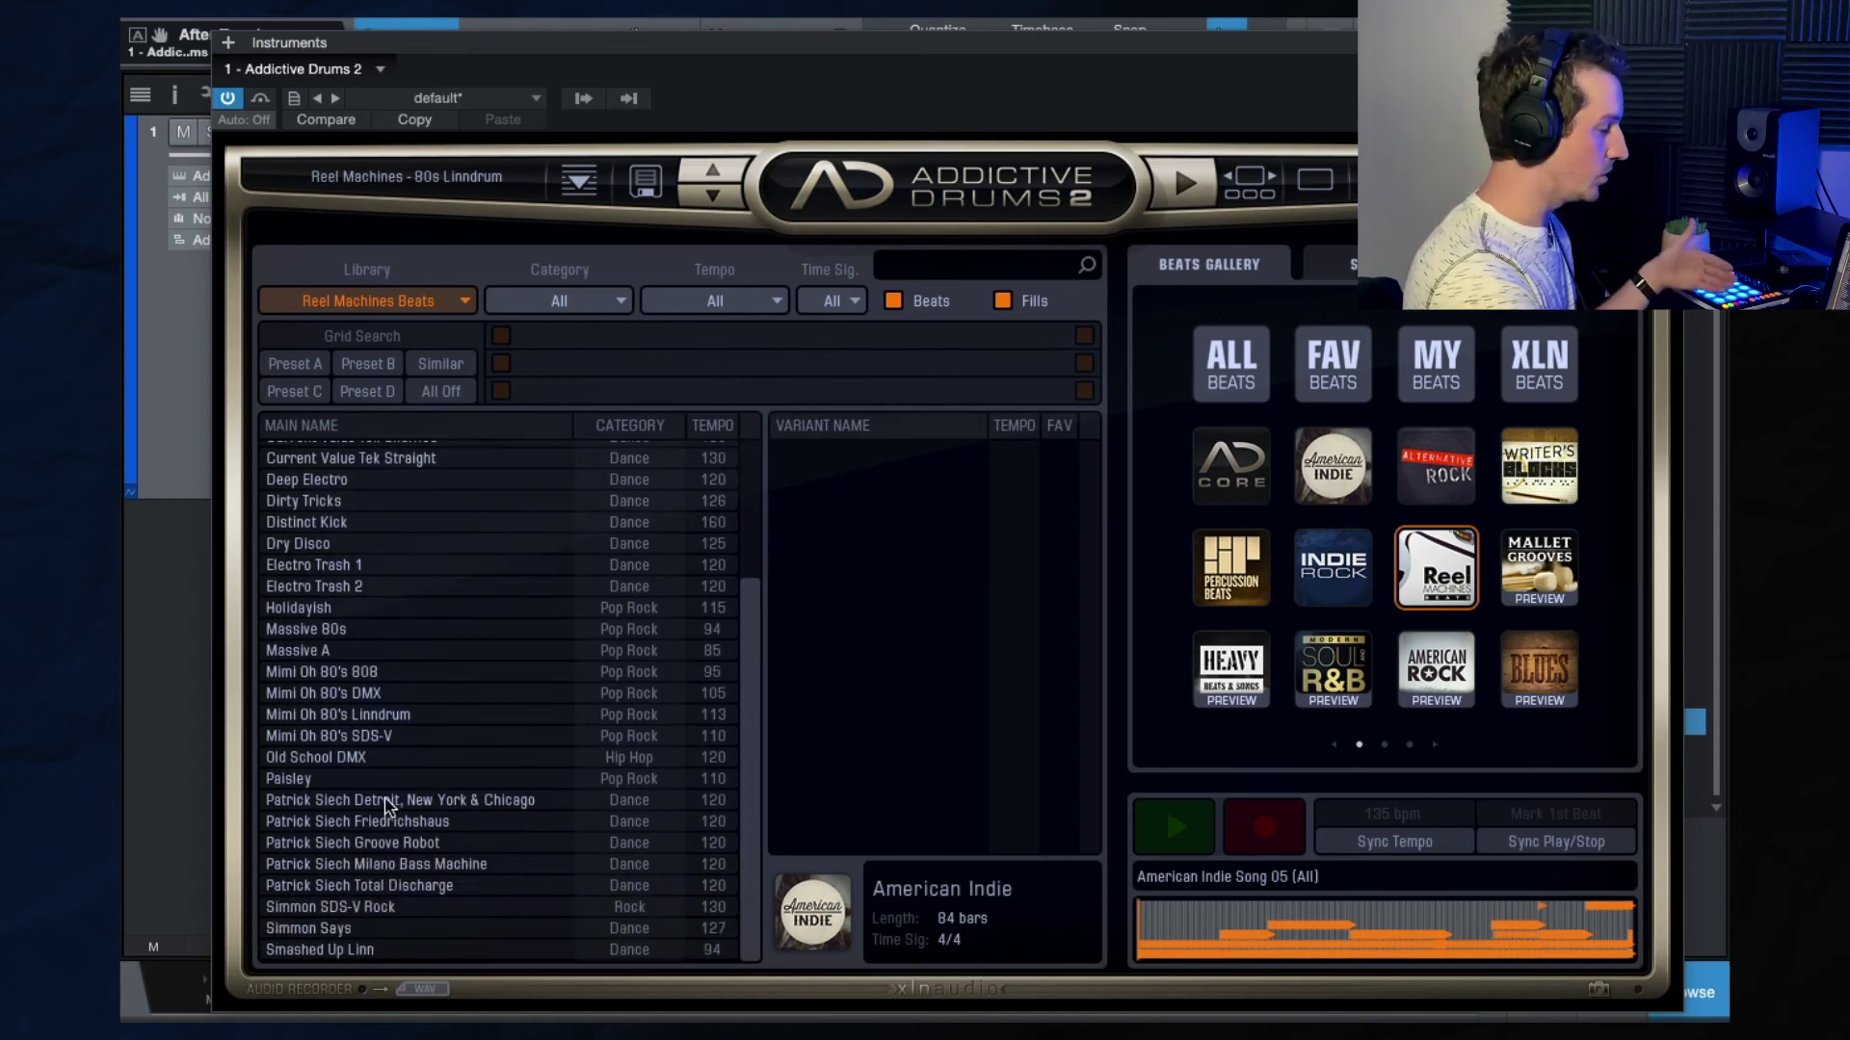
left_click(389, 802)
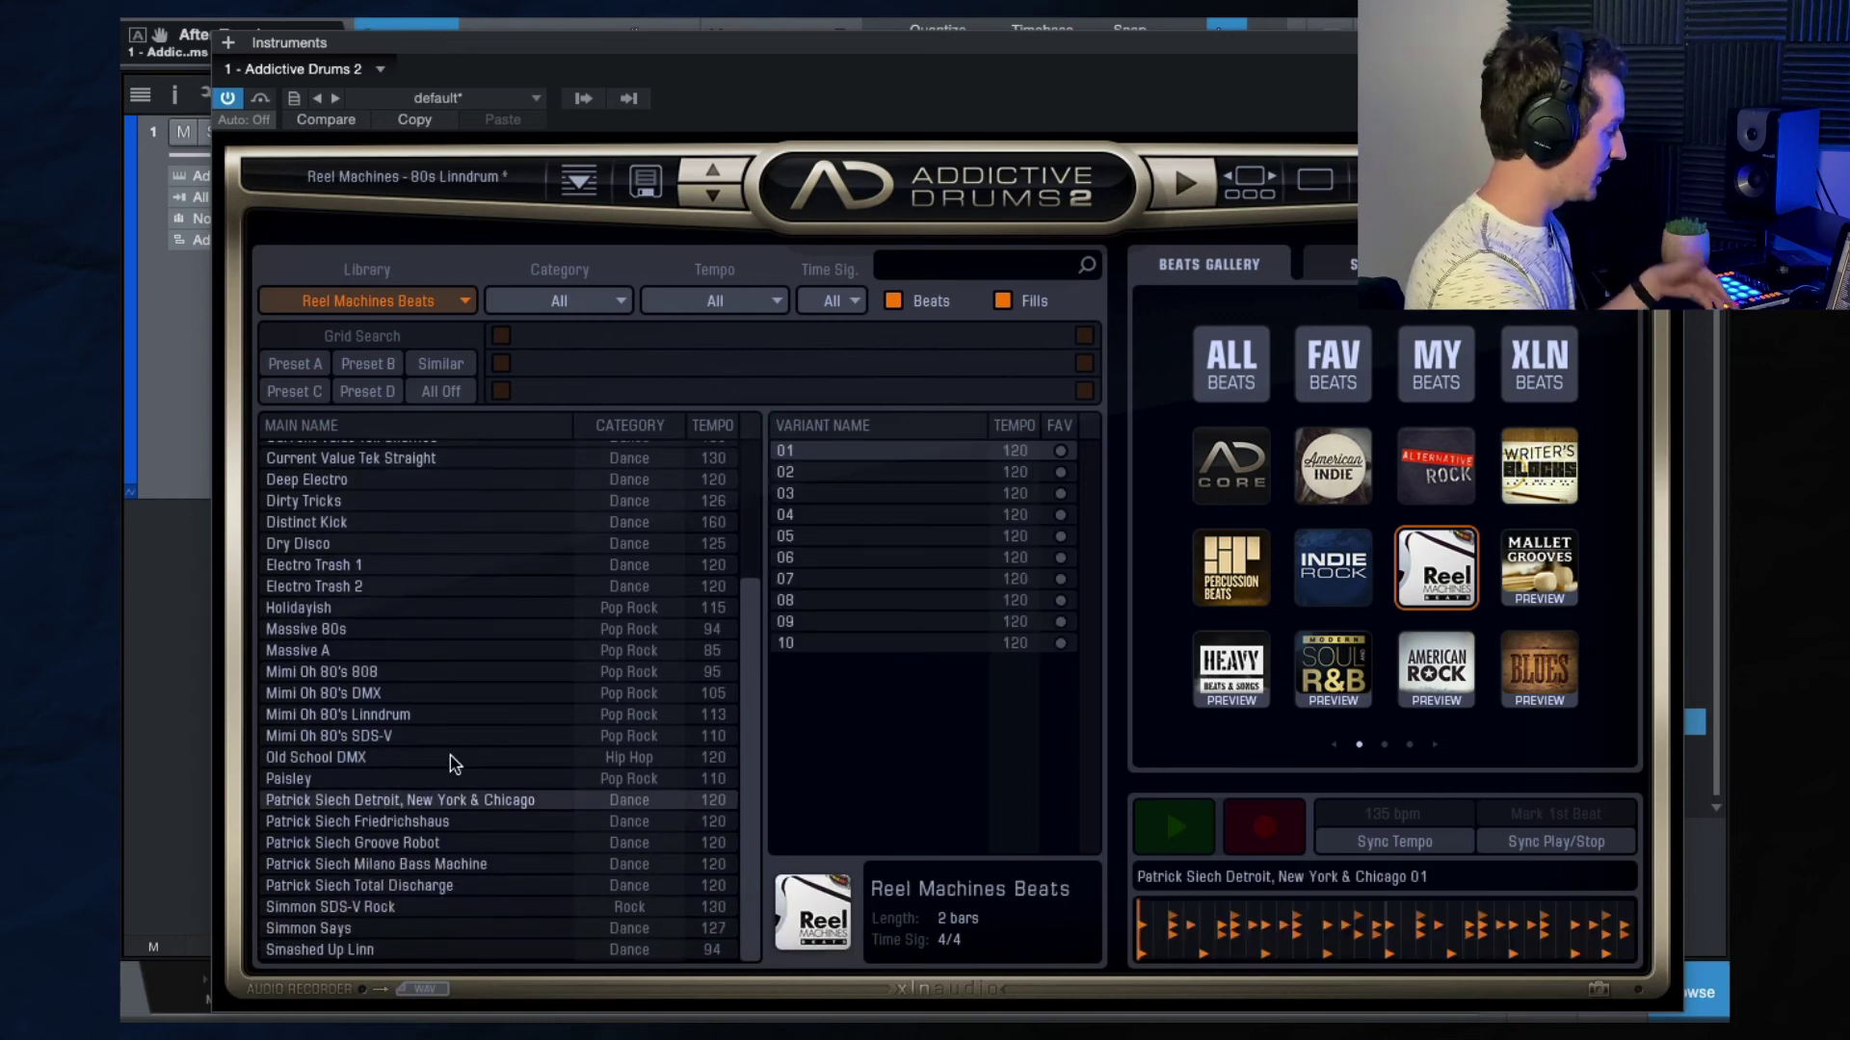
left_click(412, 818)
left_click(1173, 826)
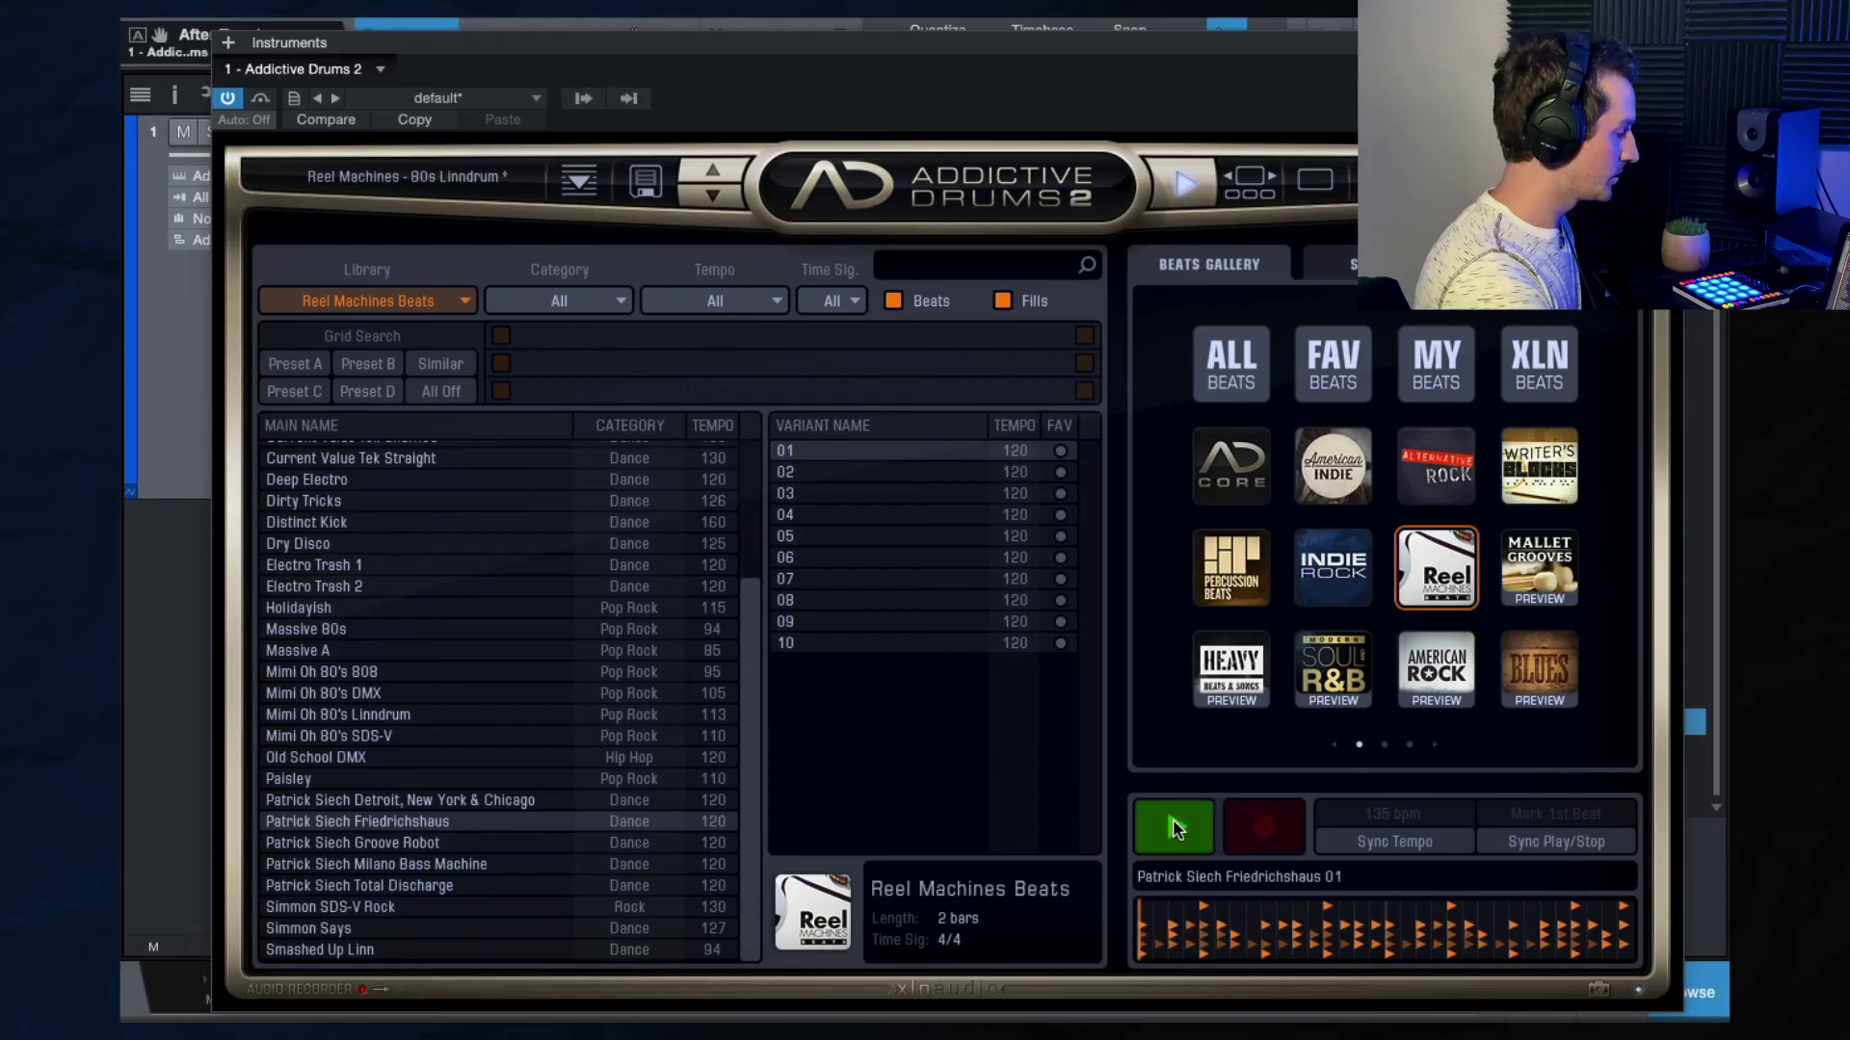
left_click(411, 844)
left_click(426, 867)
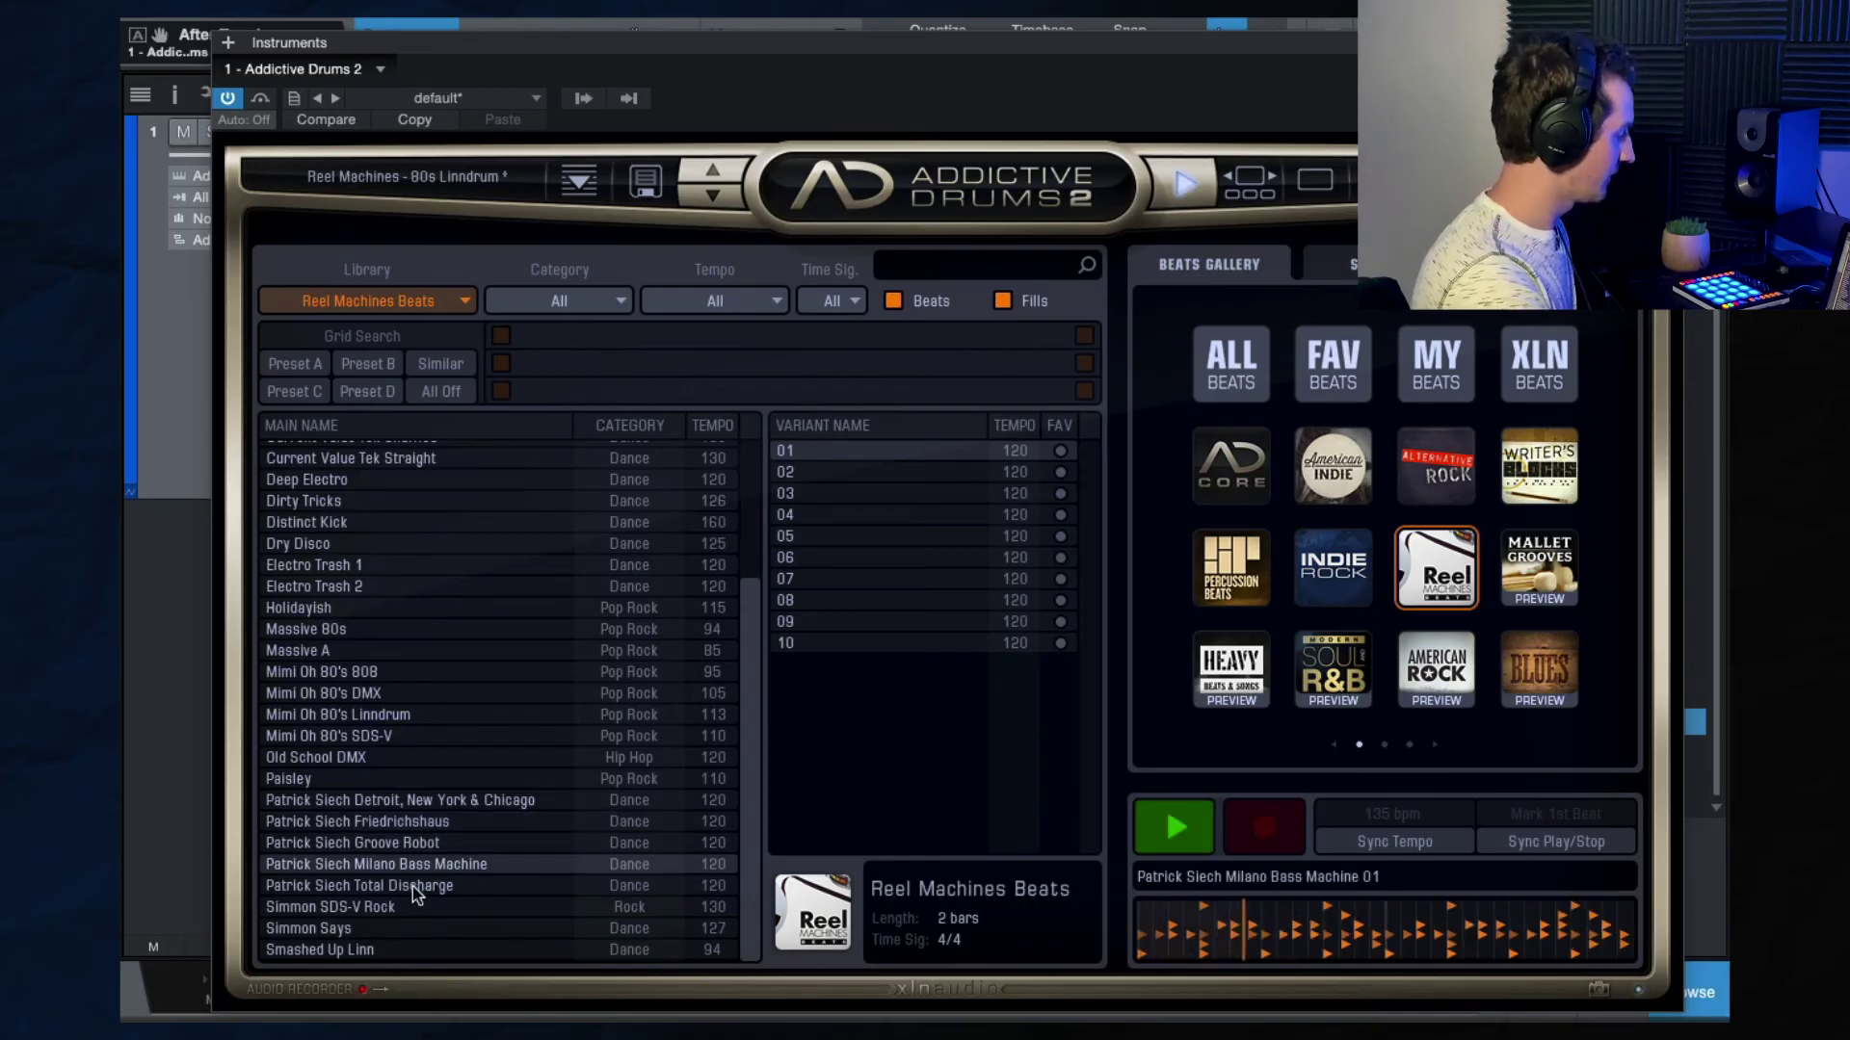
left_click(413, 887)
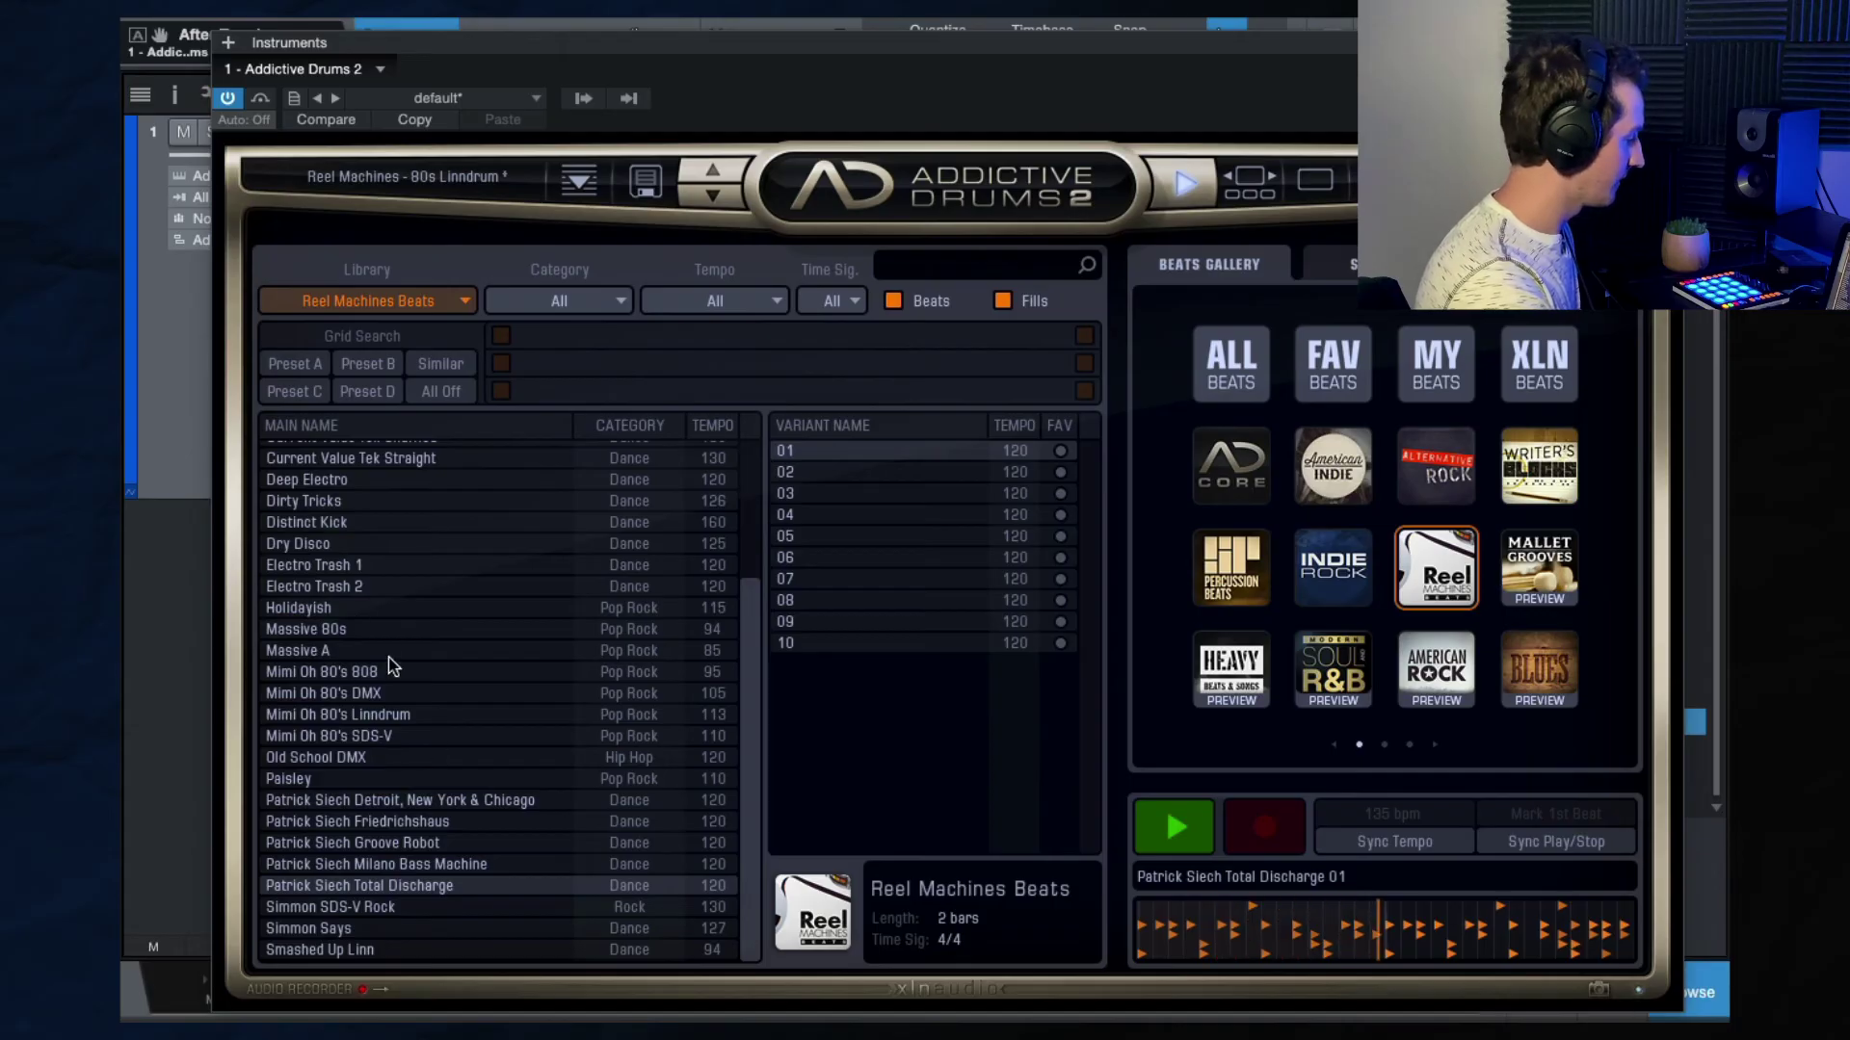
Audition the DnB Triplet Rollers and 909 Techno beats, then stop the preview.
left_click(343, 568)
scroll(483, 602, "up", 2)
left_click(338, 493)
scroll(337, 496, "up", 1)
left_click(317, 455)
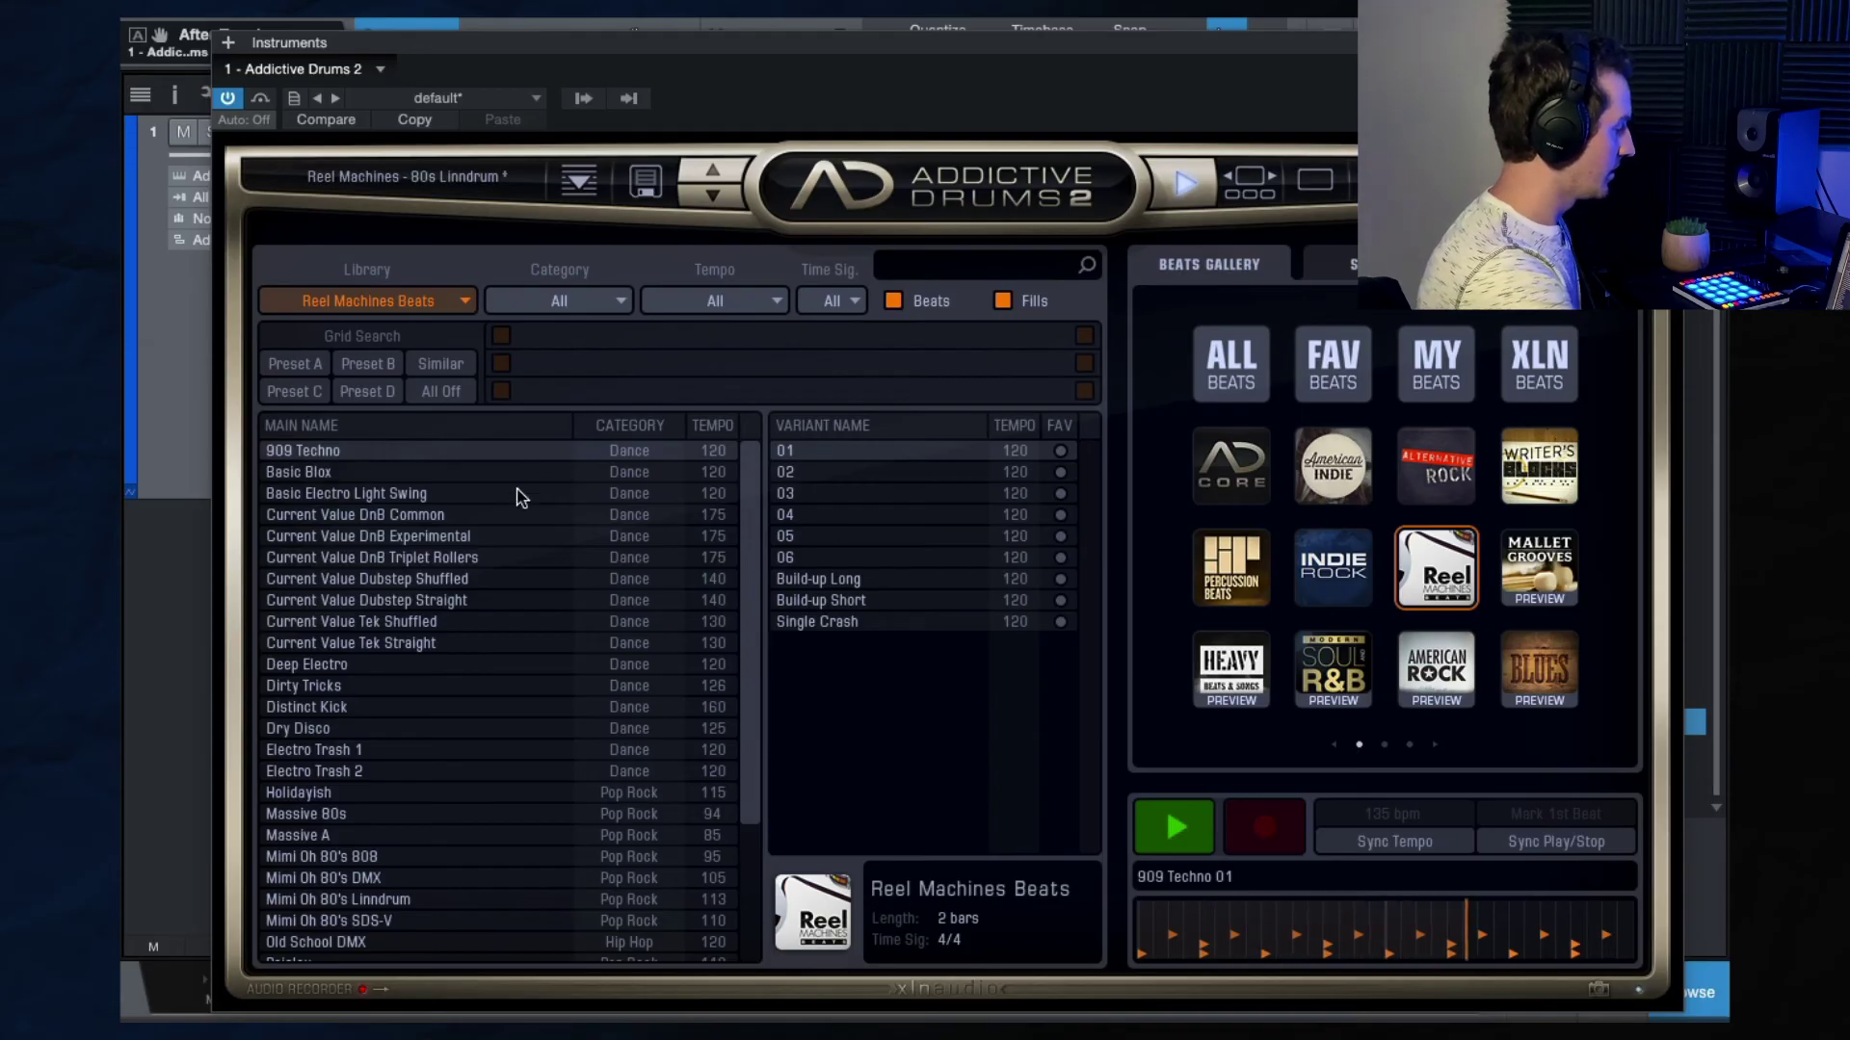
left_click(1142, 831)
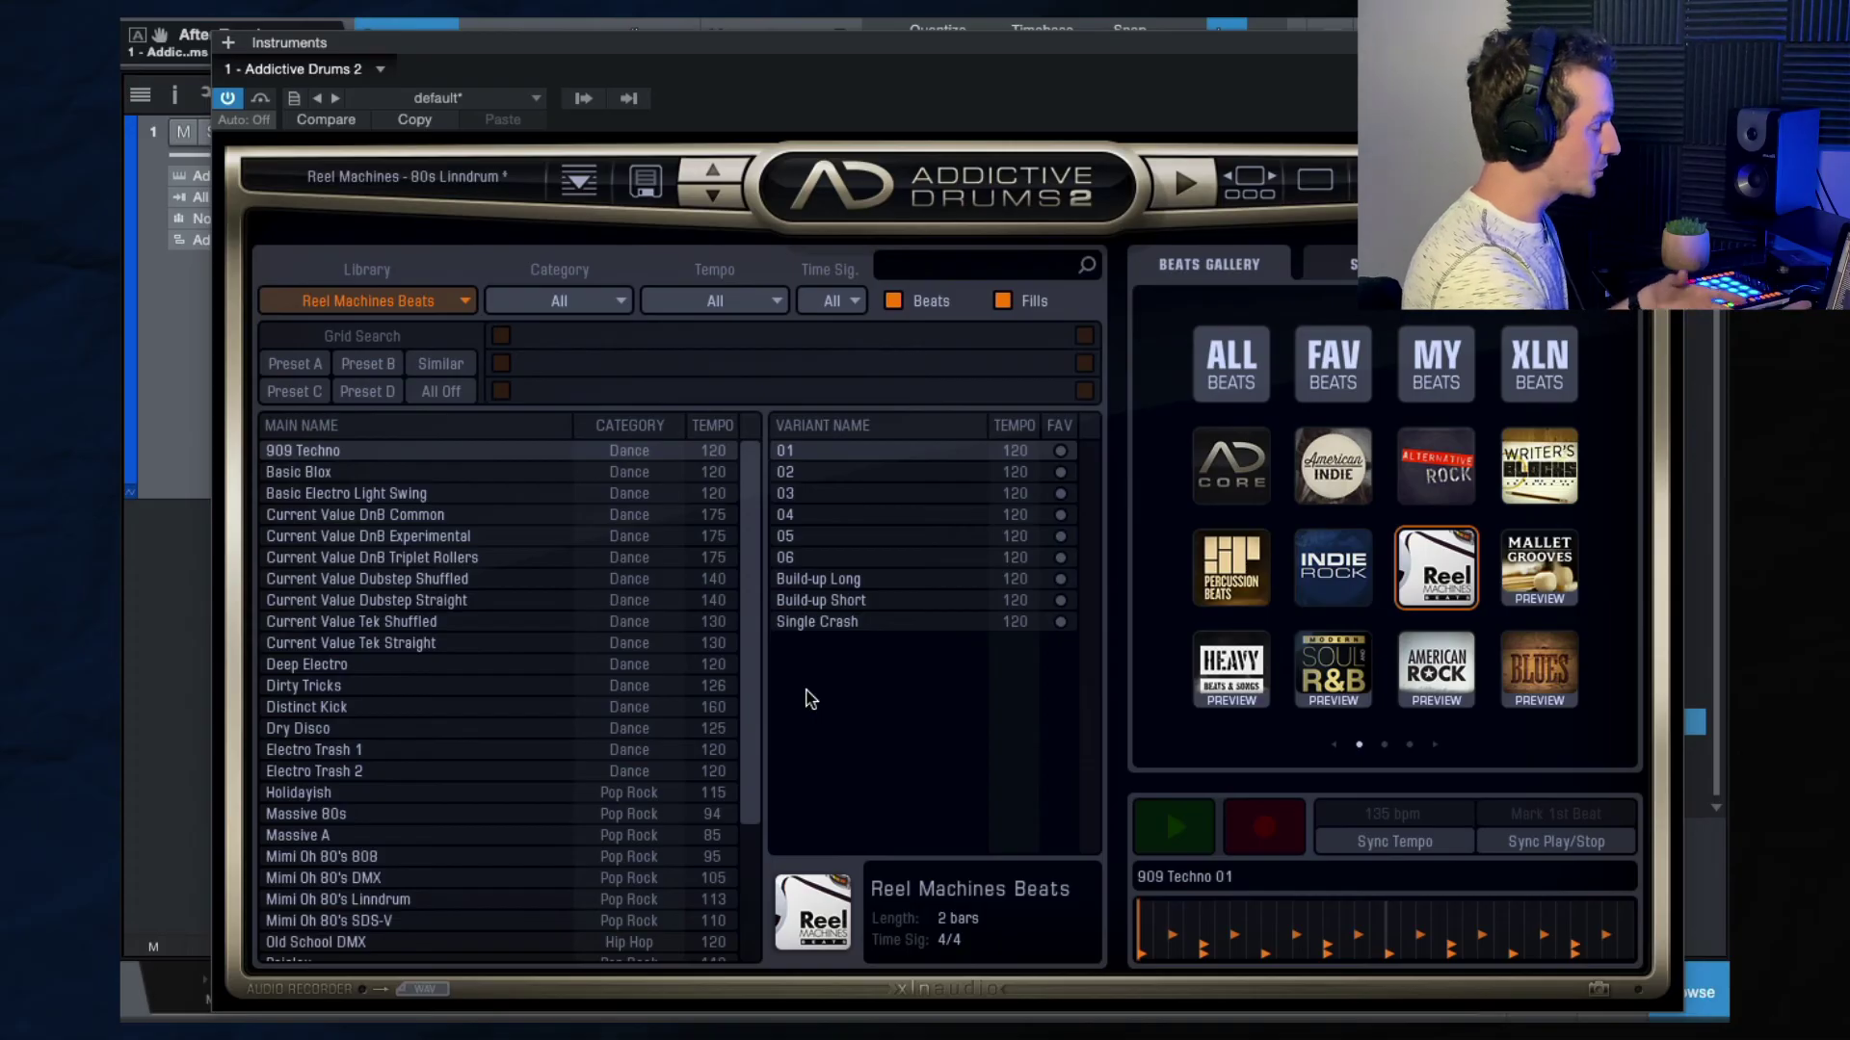
Audition Basic Blox, Tek Straight and Electro Trash 1, choosing its Hard variant.
left_click(342, 472)
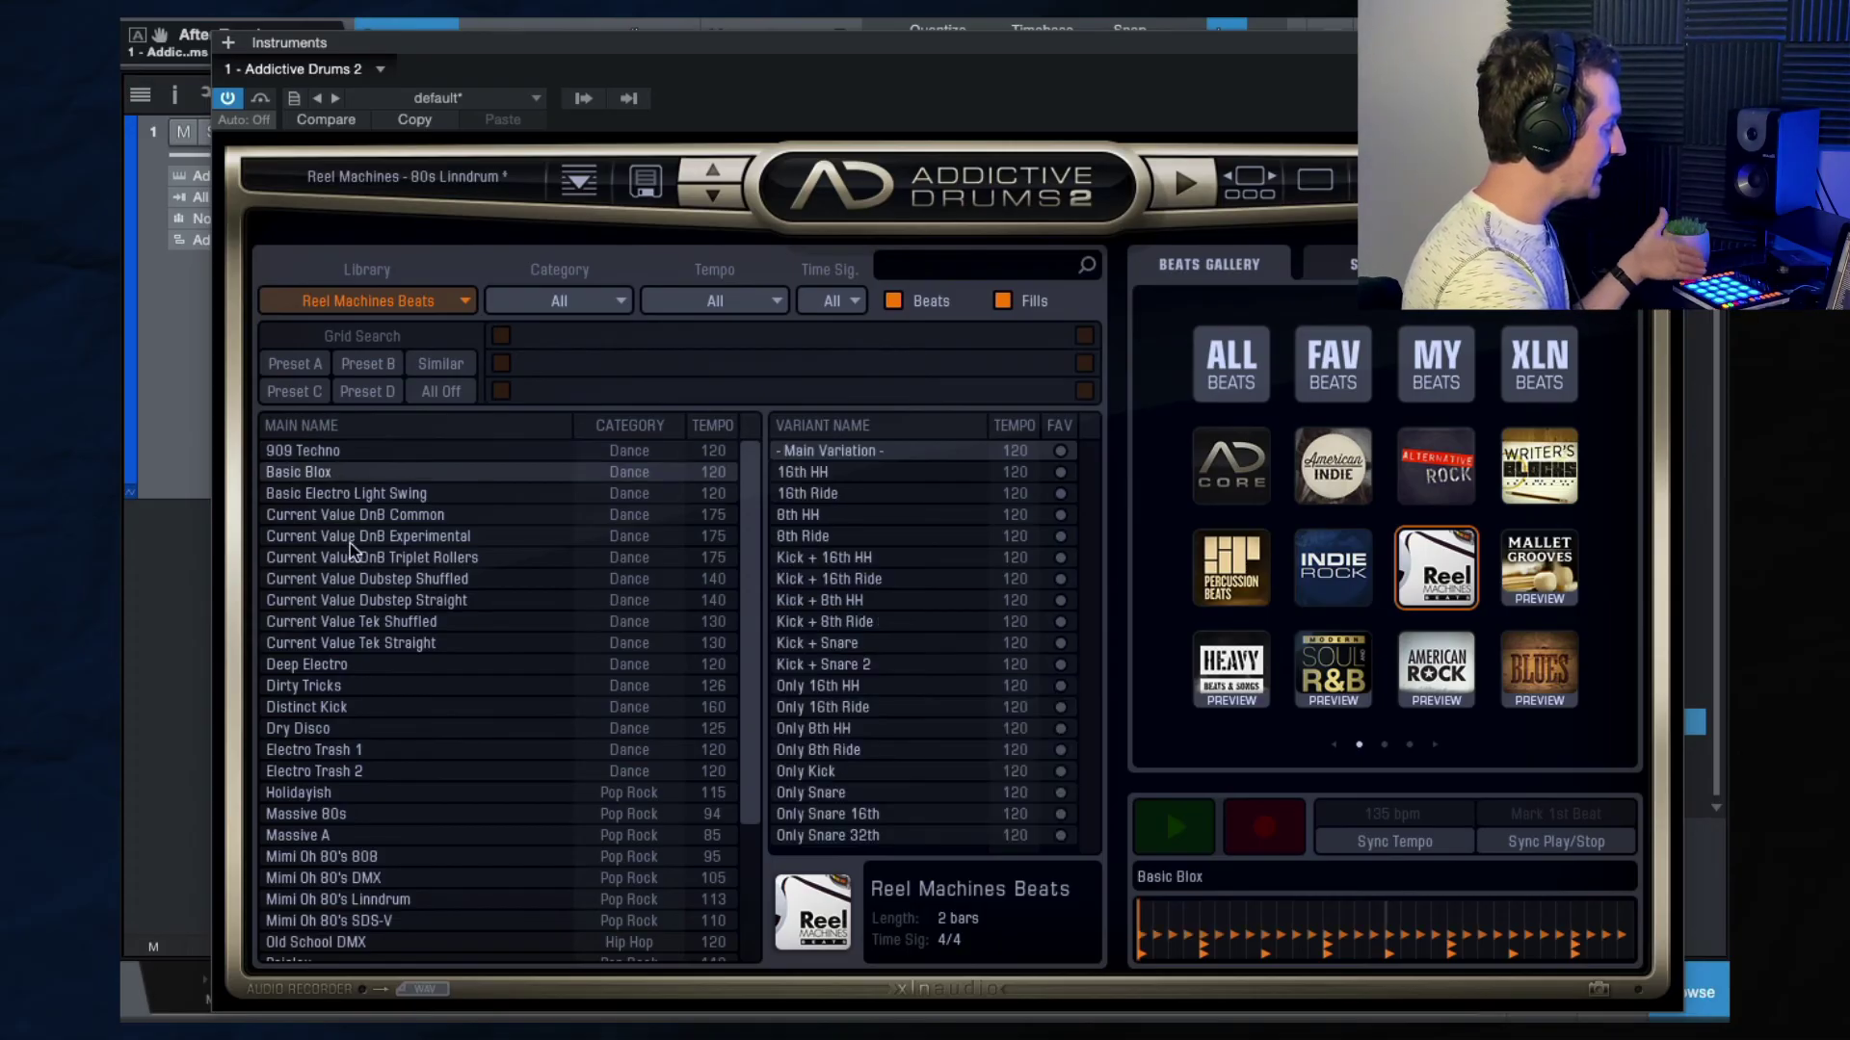
left_click(366, 644)
left_click(343, 759)
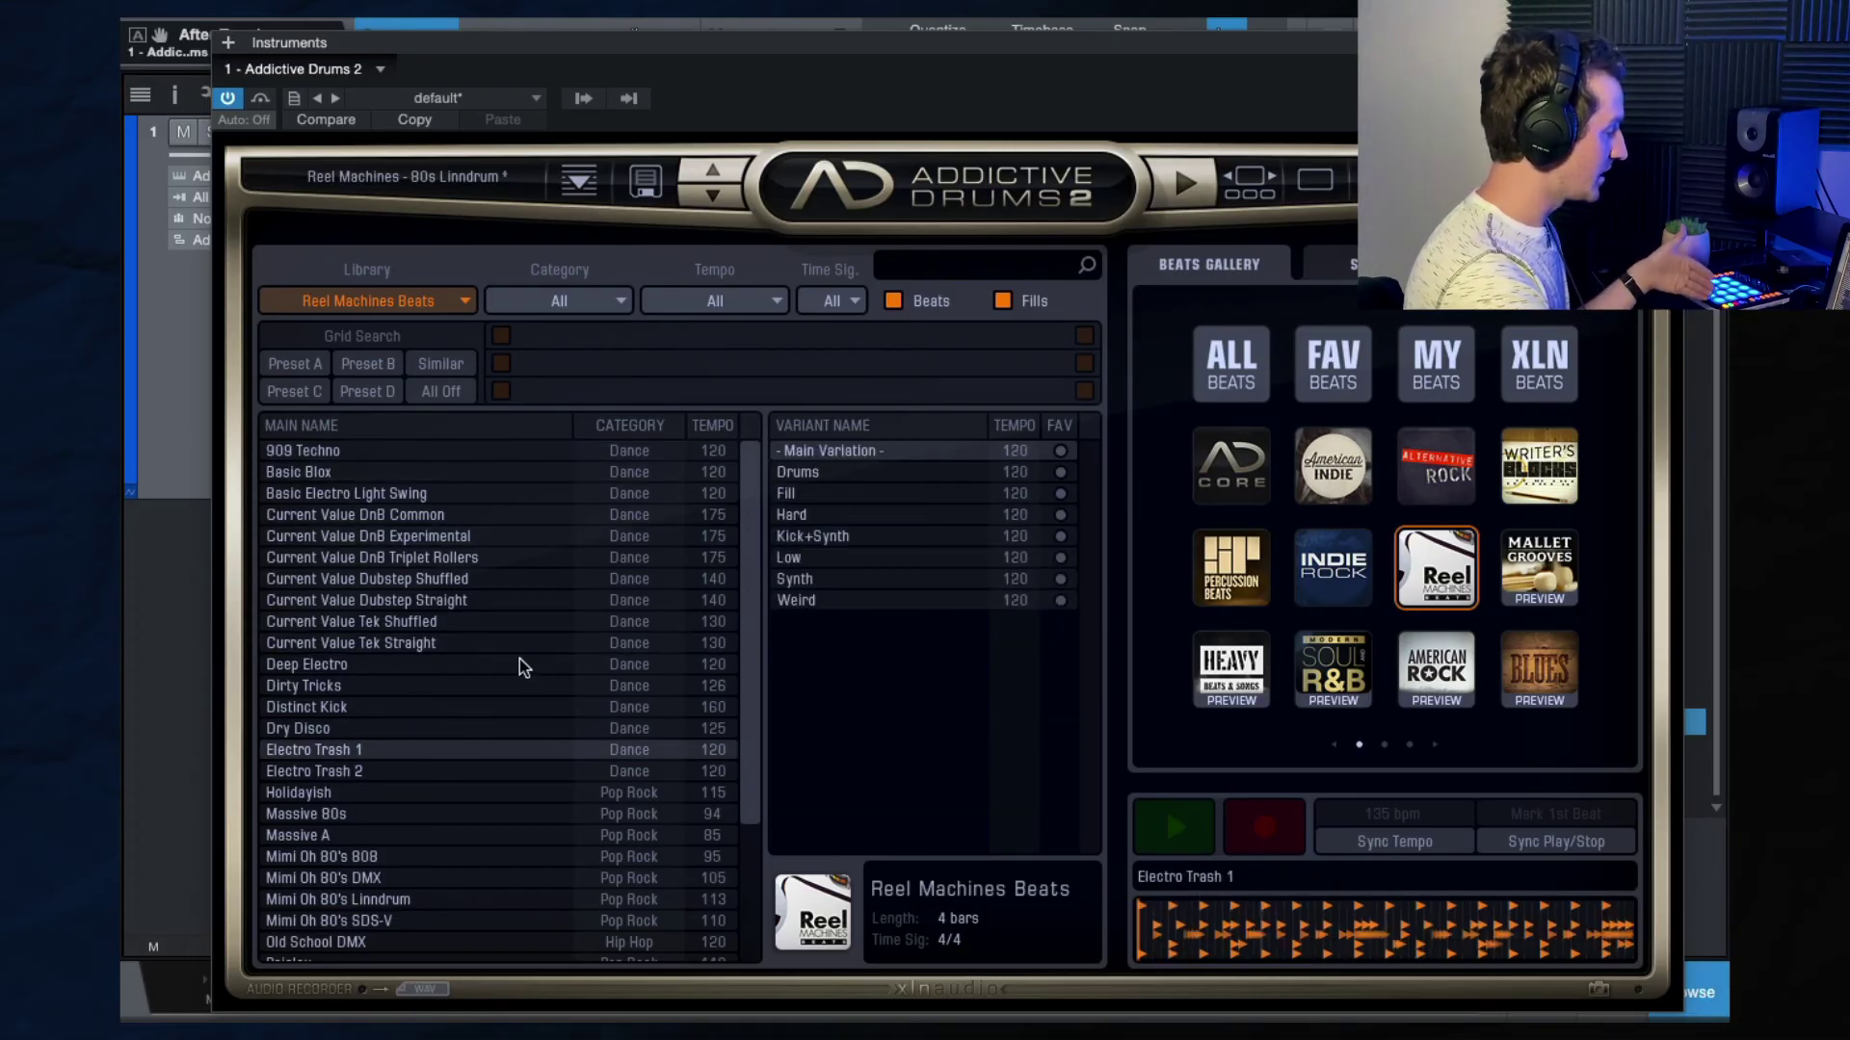
left_click(848, 478)
left_click(875, 496)
left_click(841, 513)
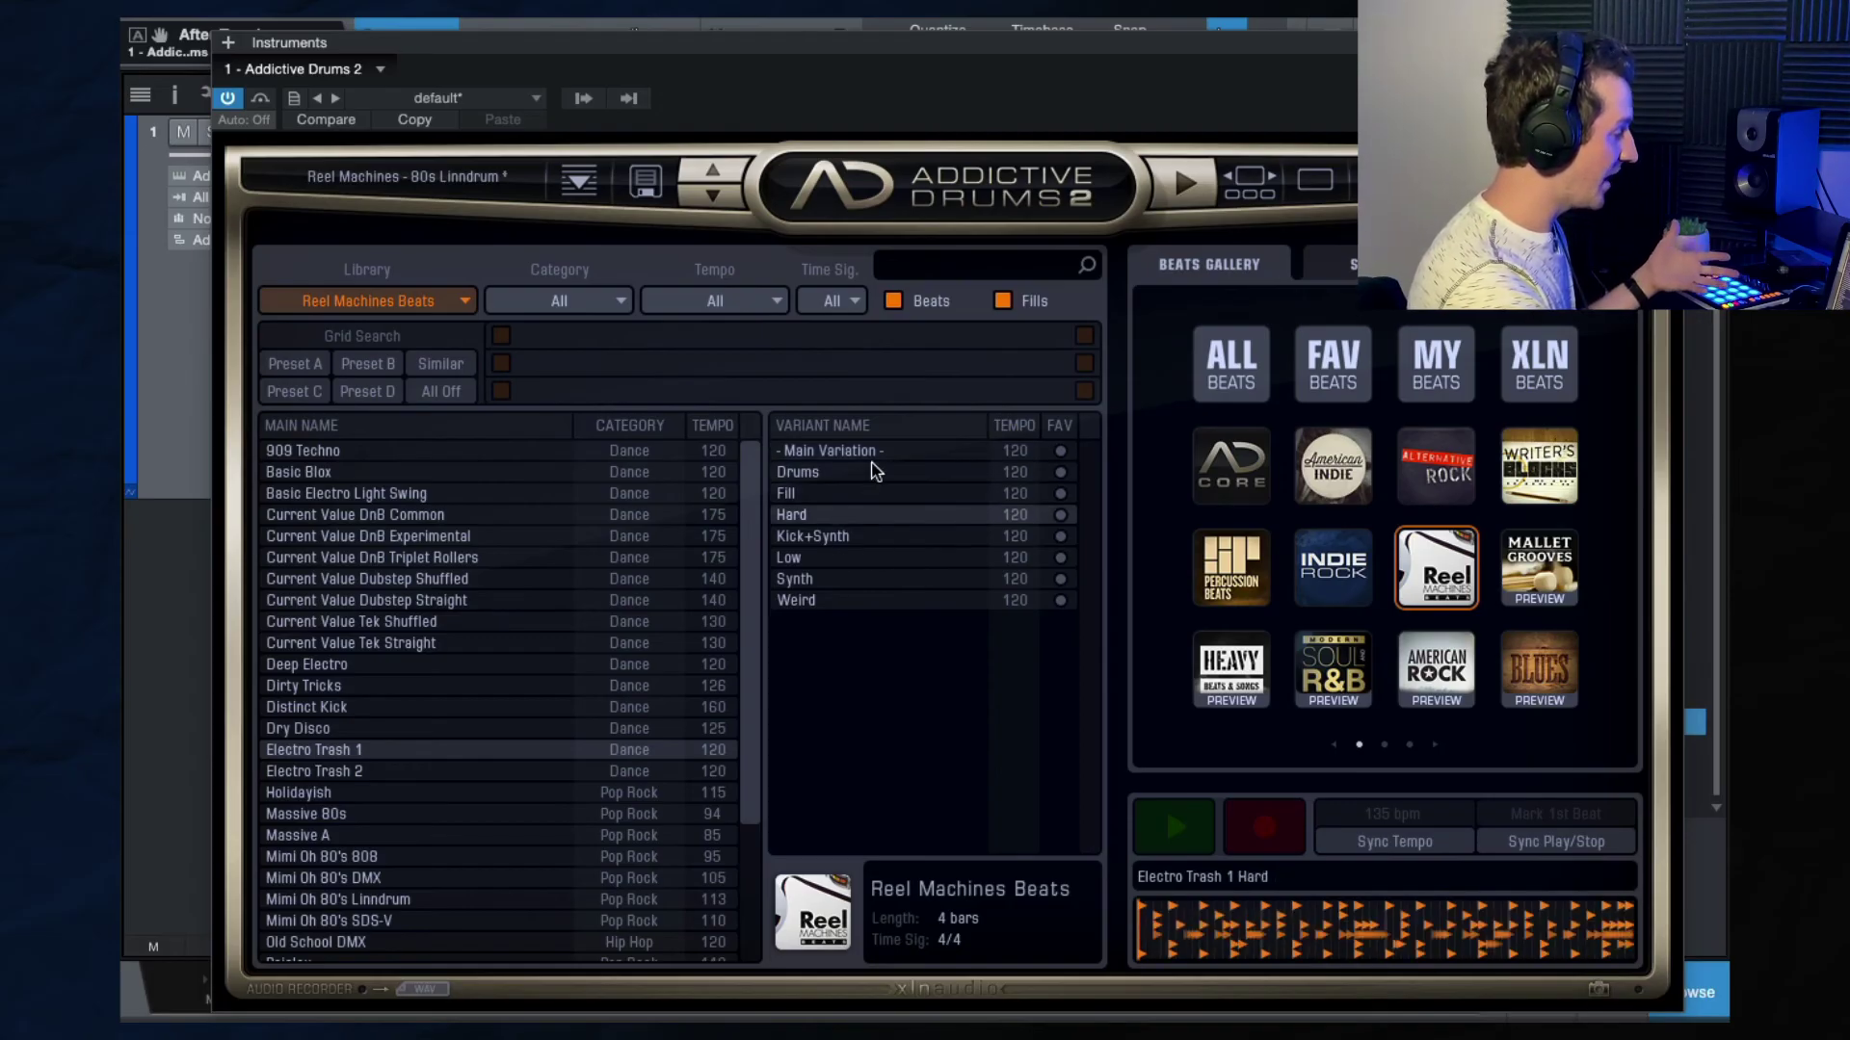
left_click_drag(962, 63, 961, 246)
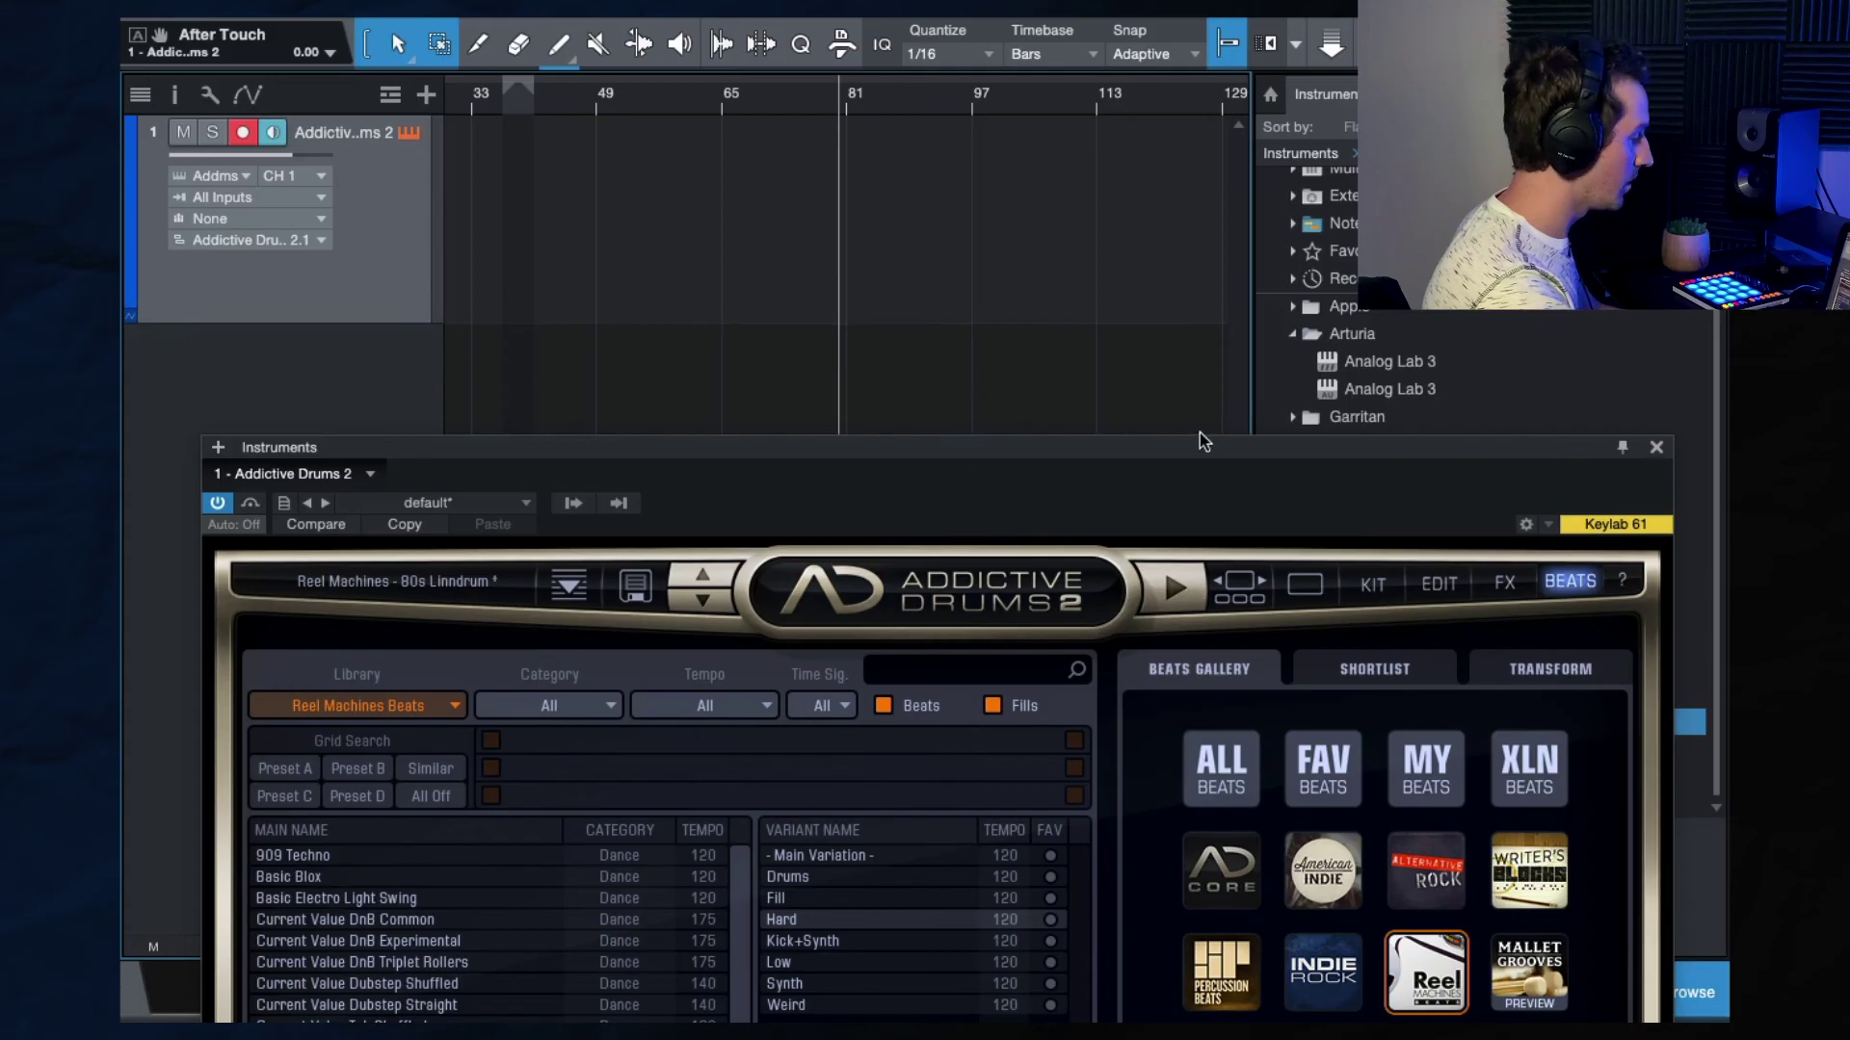
Audition Electro Trash 2, Holidayish and Massive 80s, placing the Massive 80s main beat at bar 65.
left_click_drag(1200, 436, 1202, 256)
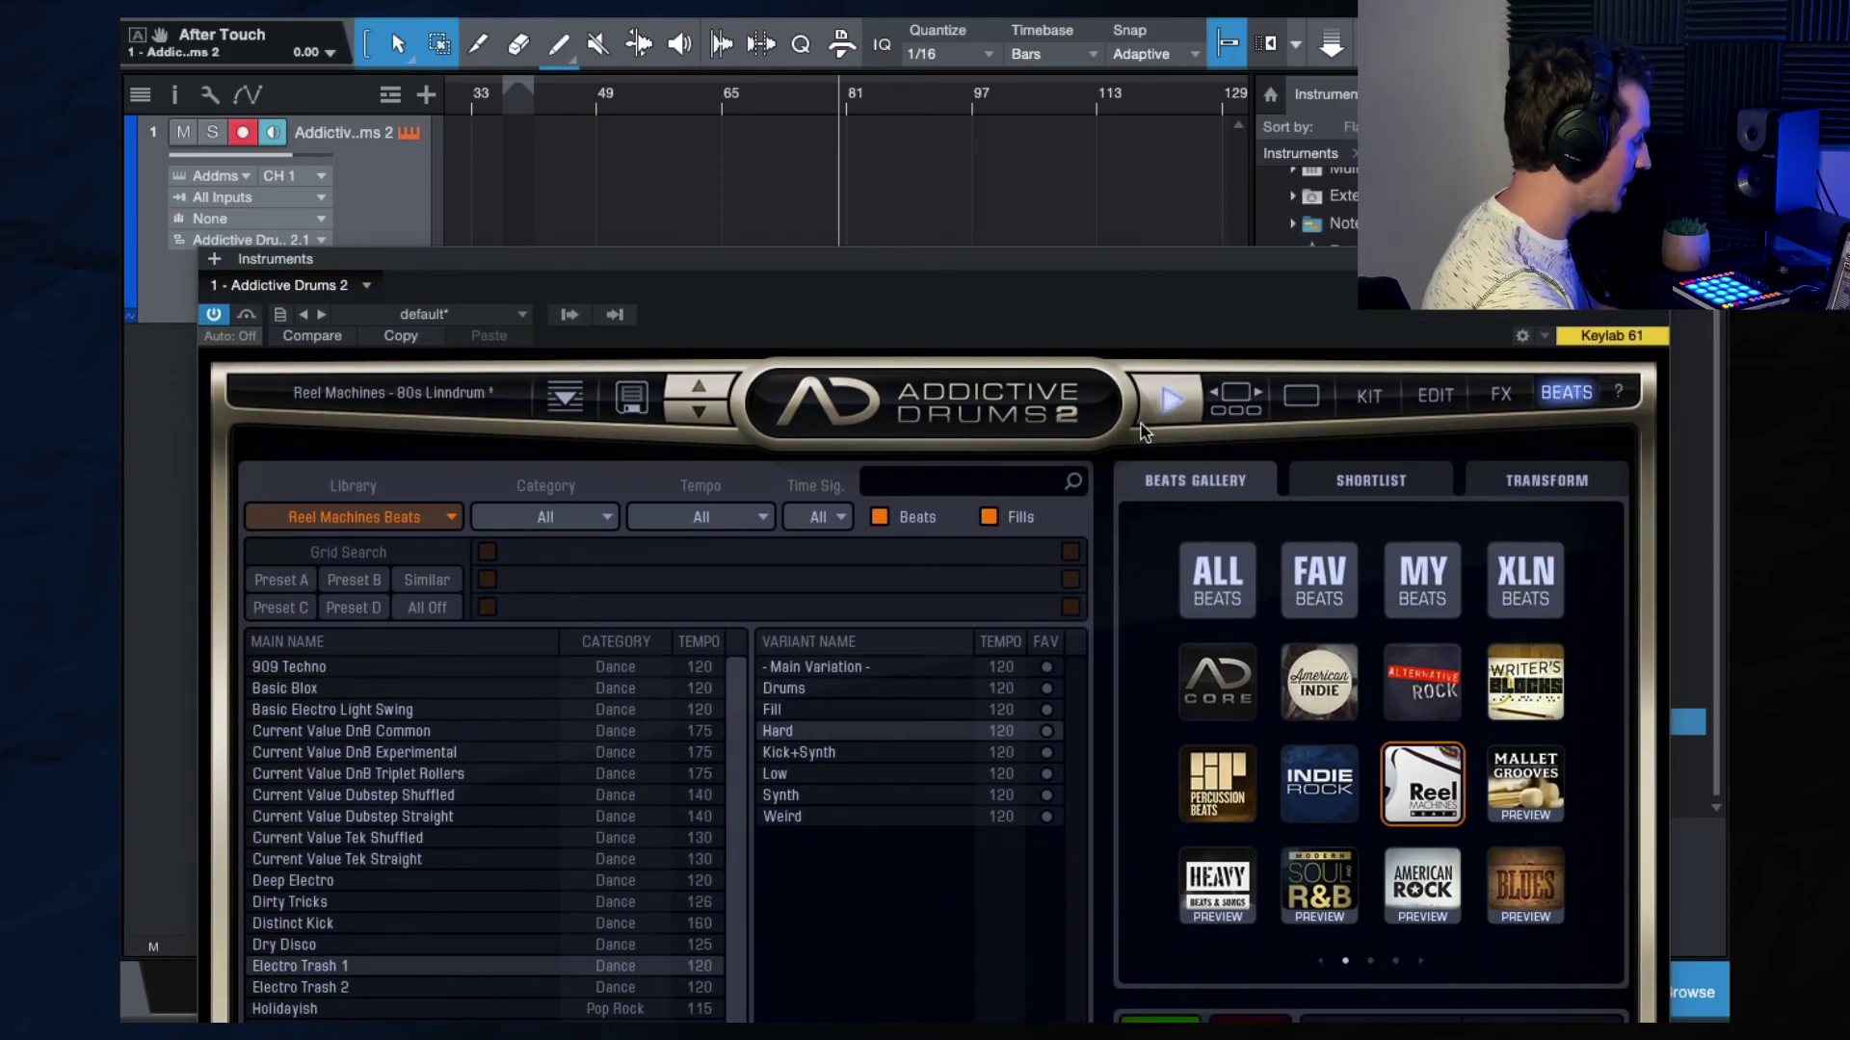
left_click(326, 990)
scroll(401, 937, "down", 1)
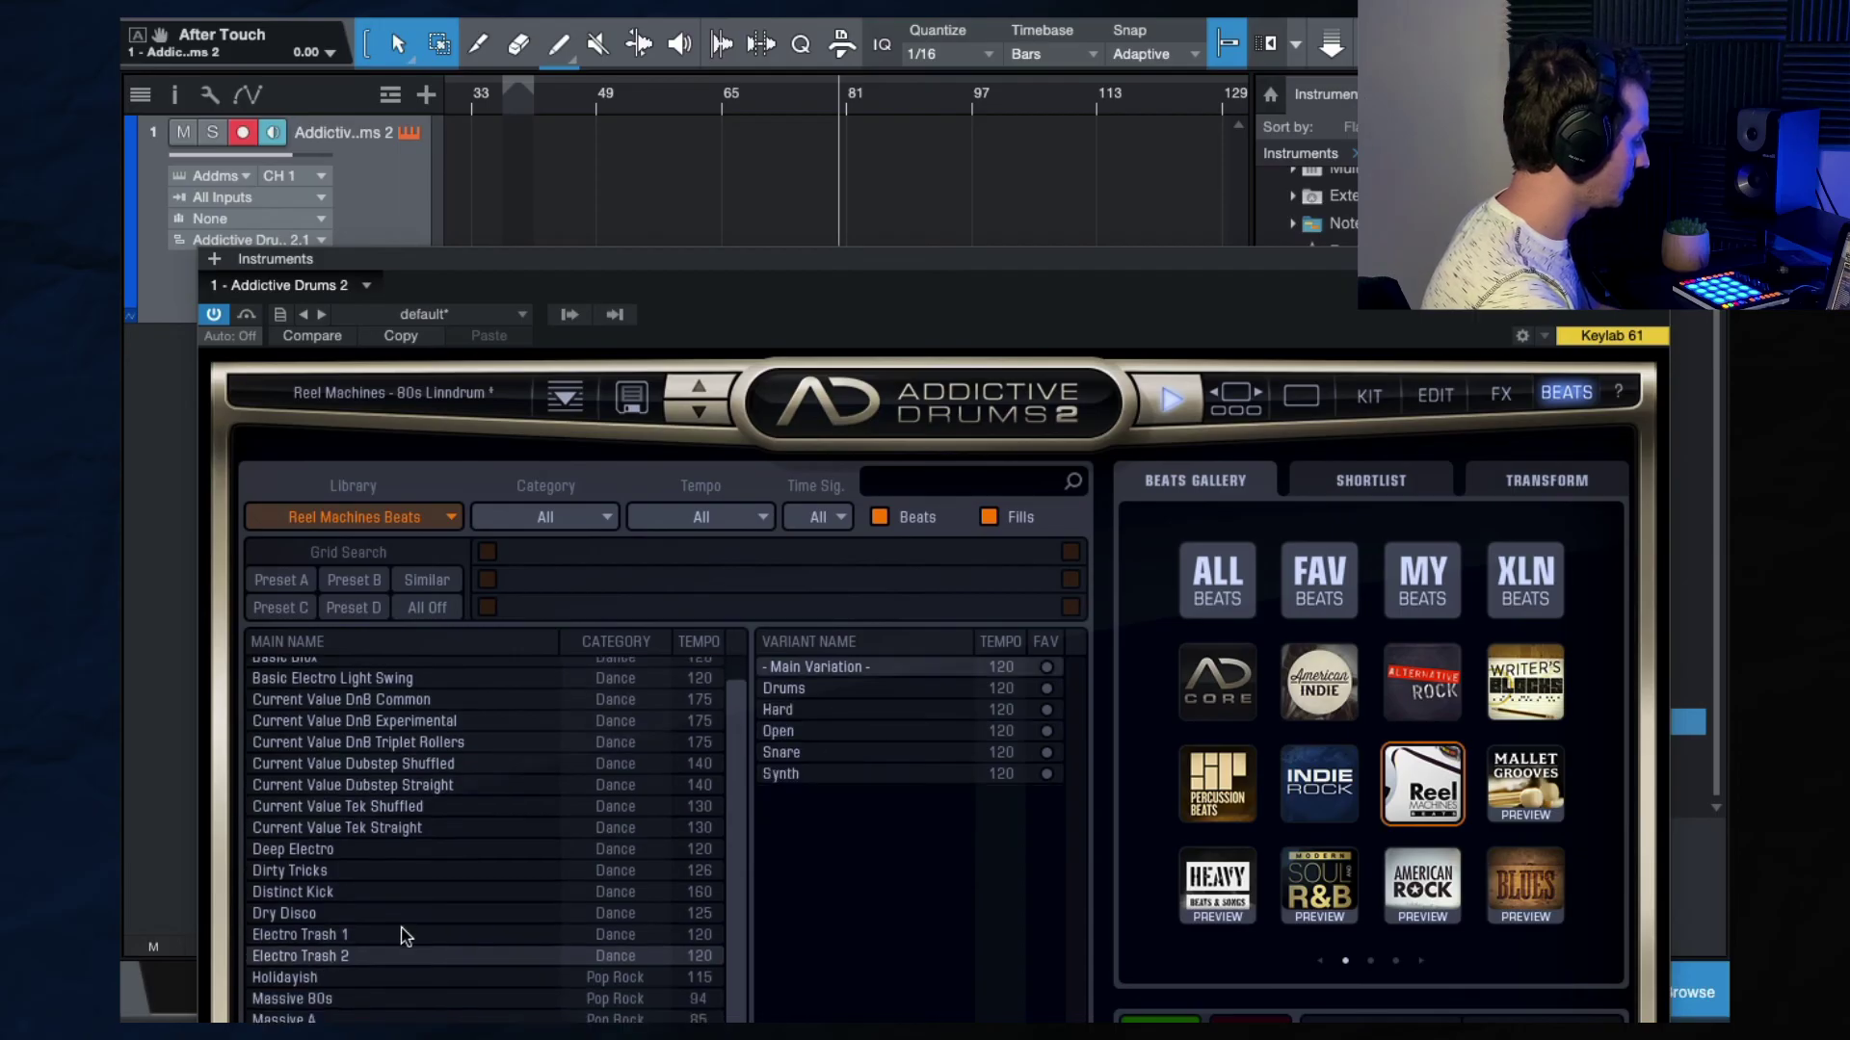
left_click(304, 978)
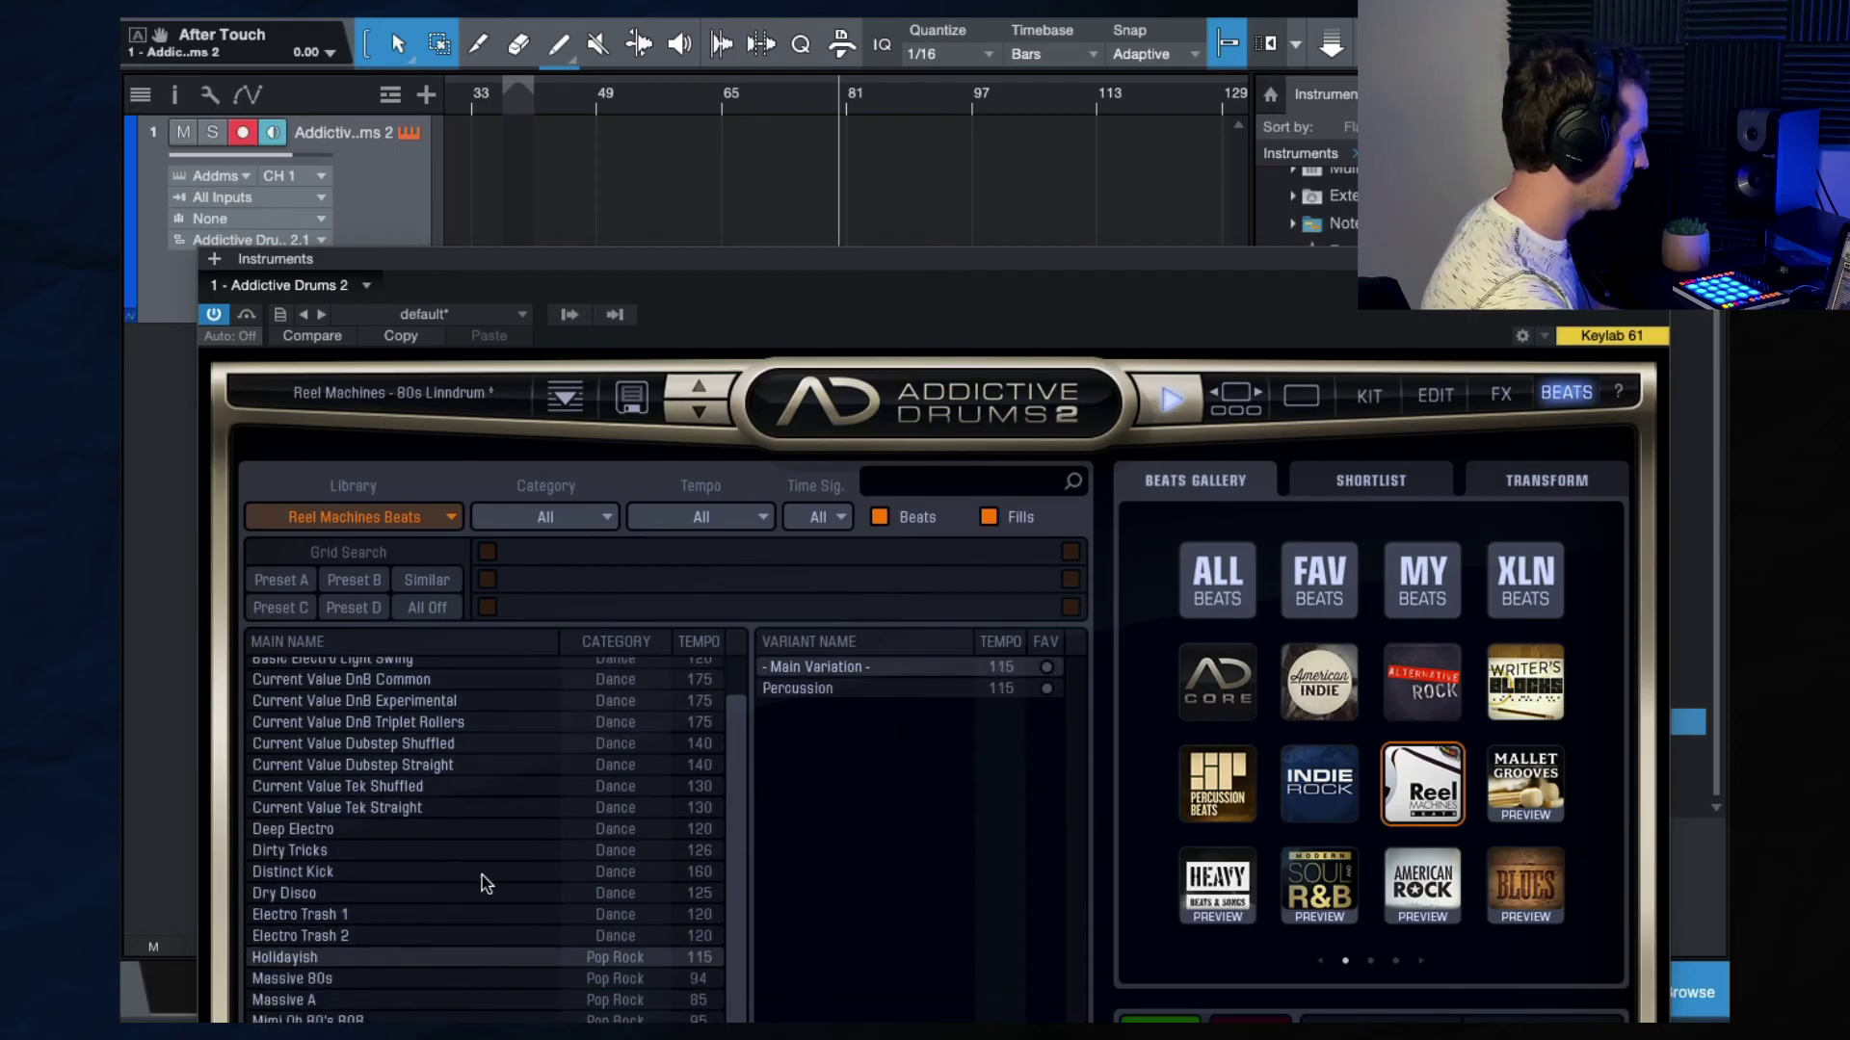
left_click(326, 979)
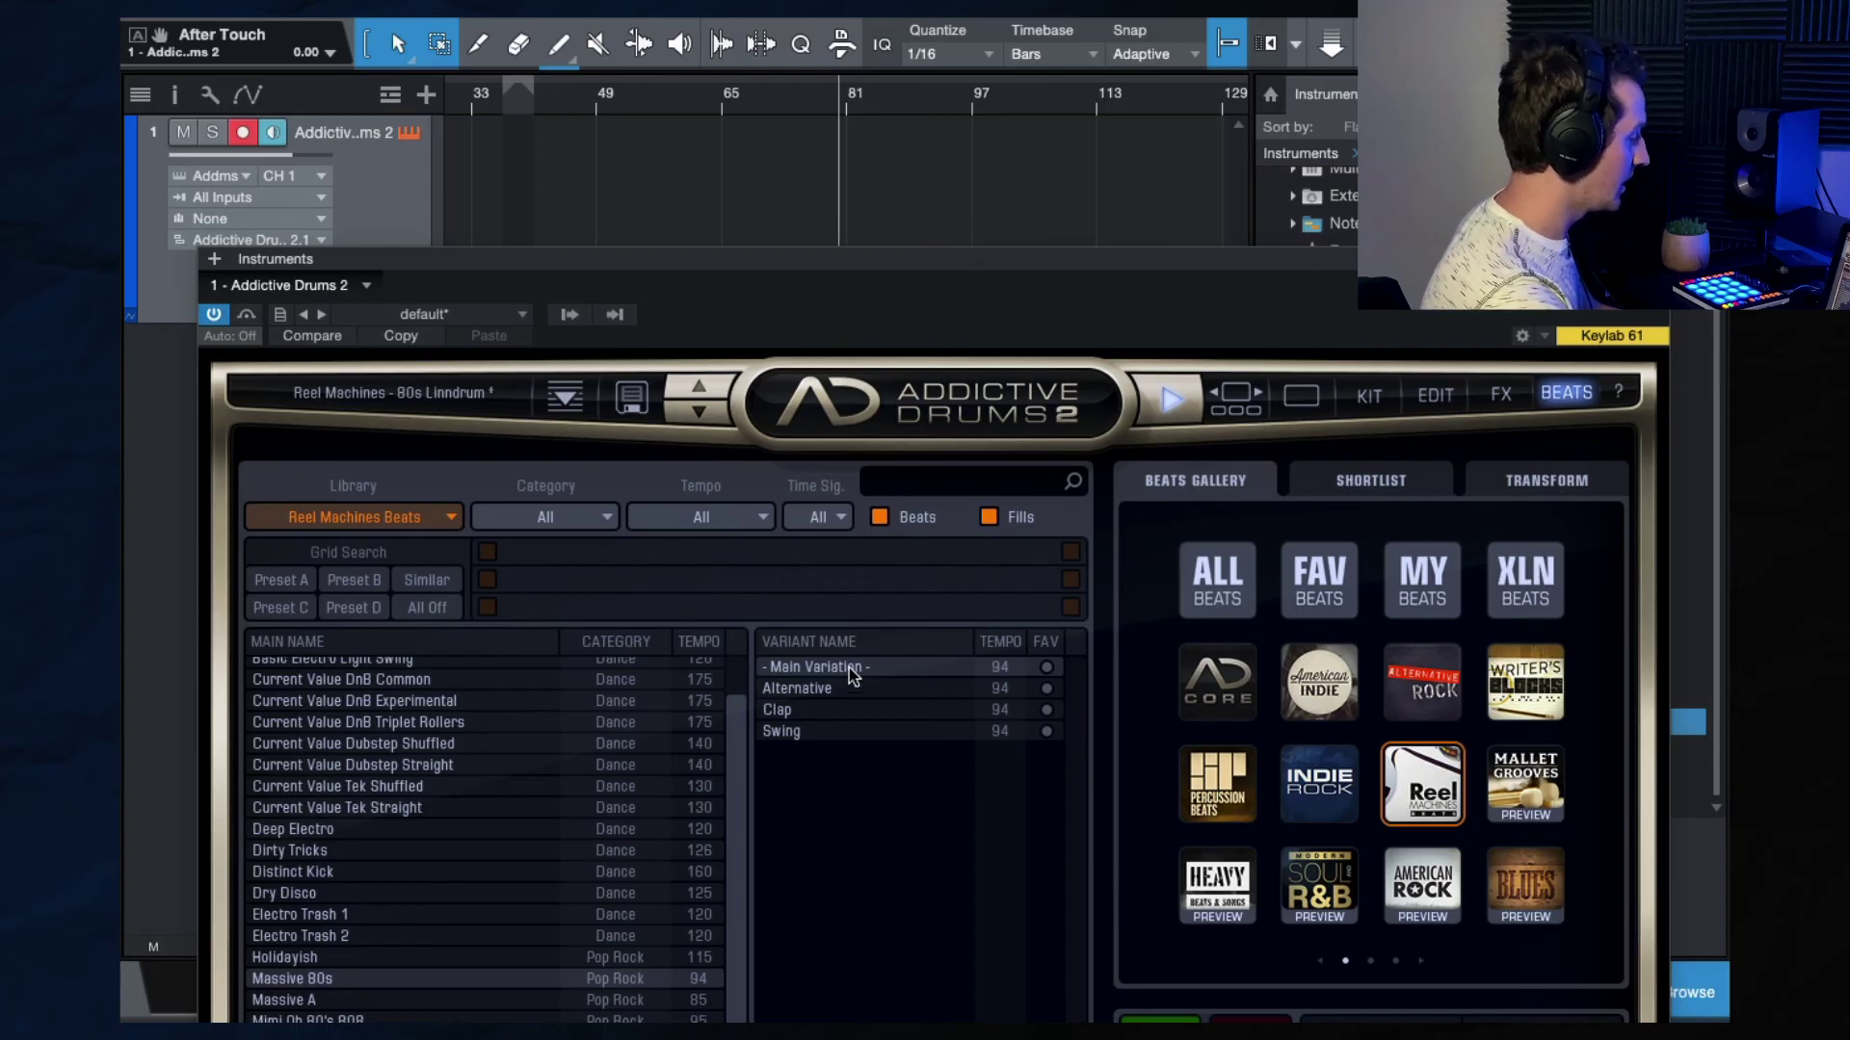
left_click_drag(841, 672, 740, 183)
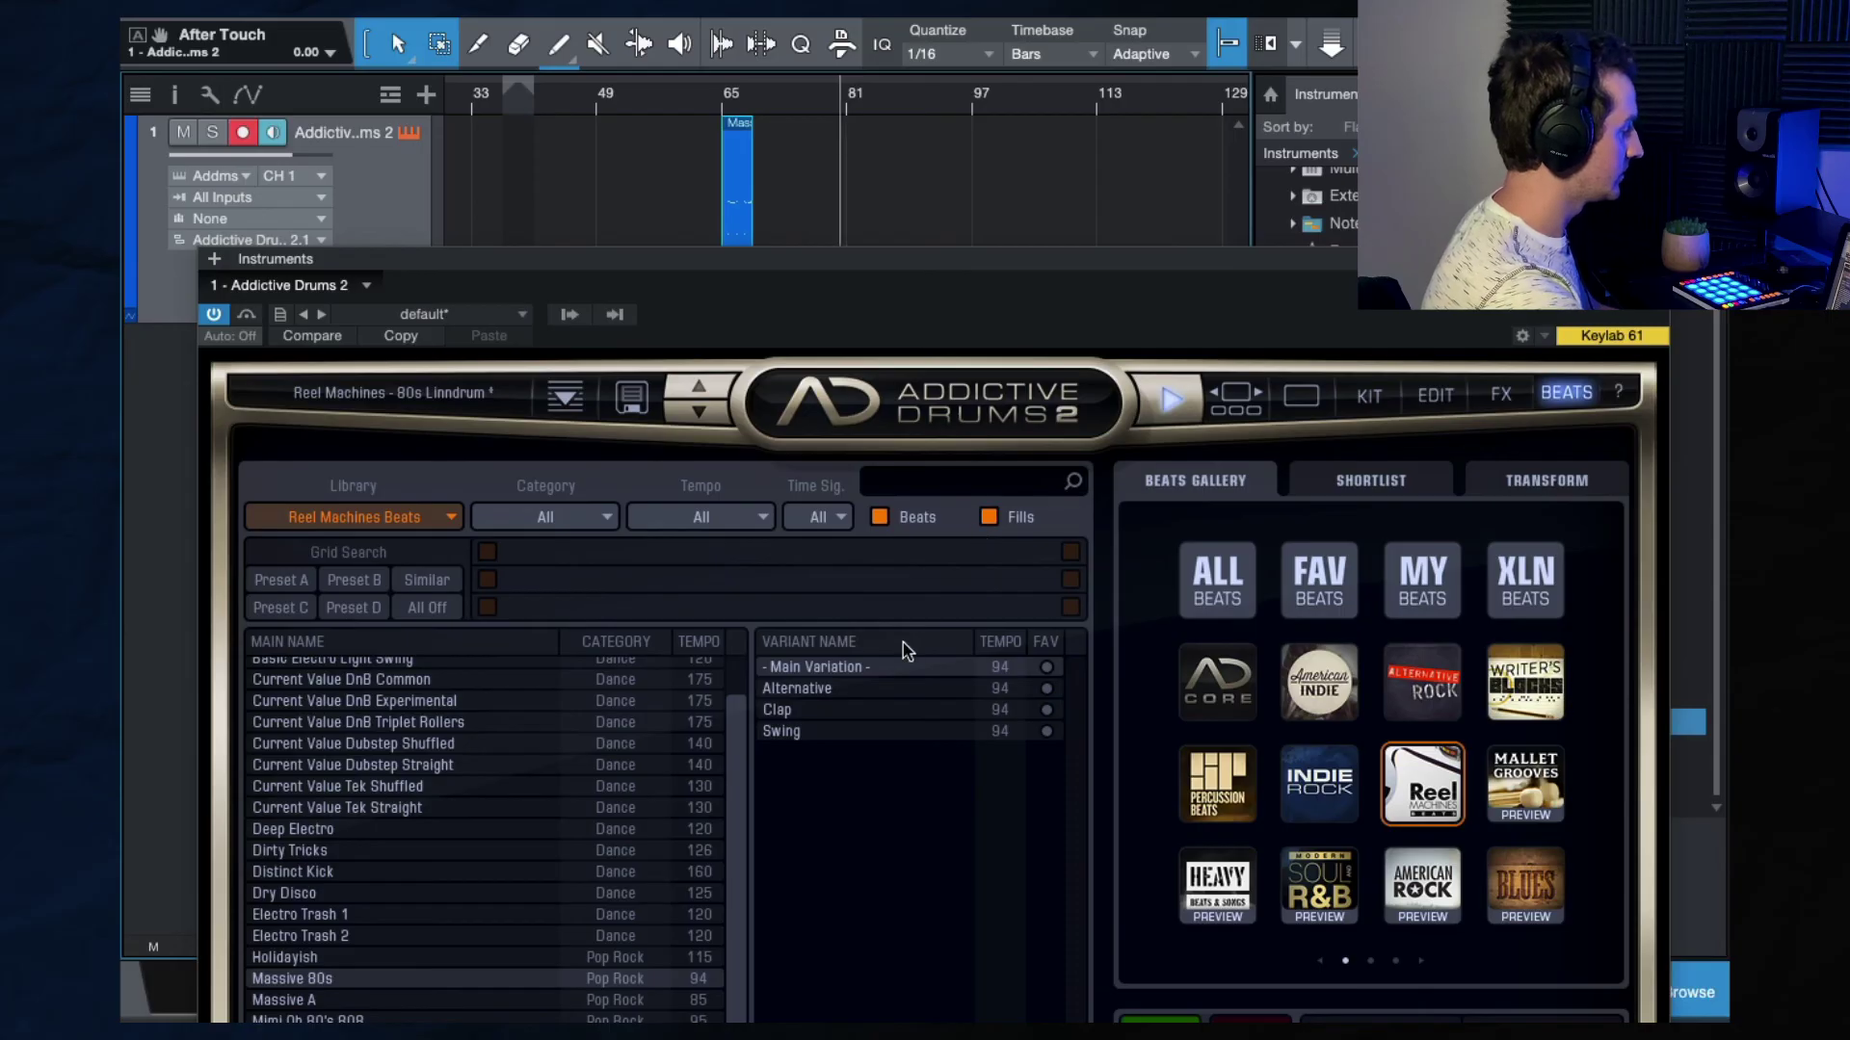
left_click(1161, 410)
left_click(723, 98)
Close the drum plugin and set the song tempo to 100 BPM.
key("space")
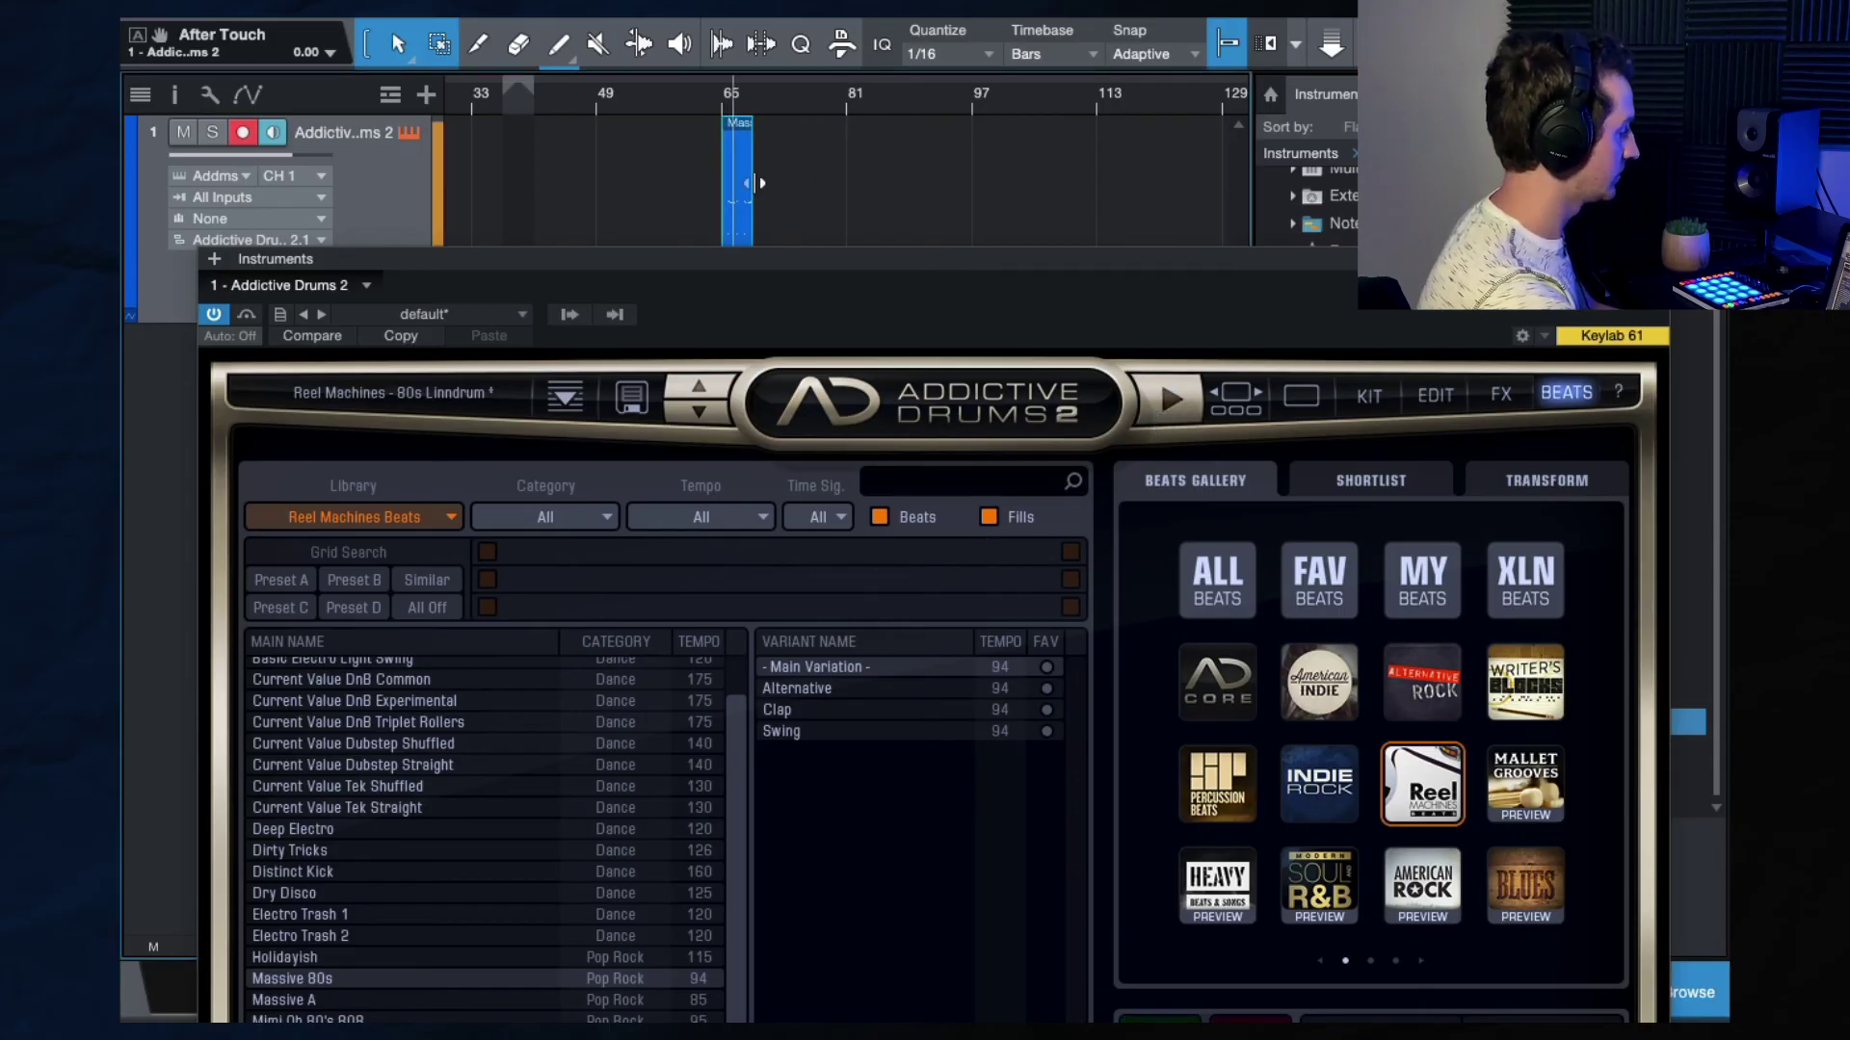
key("space")
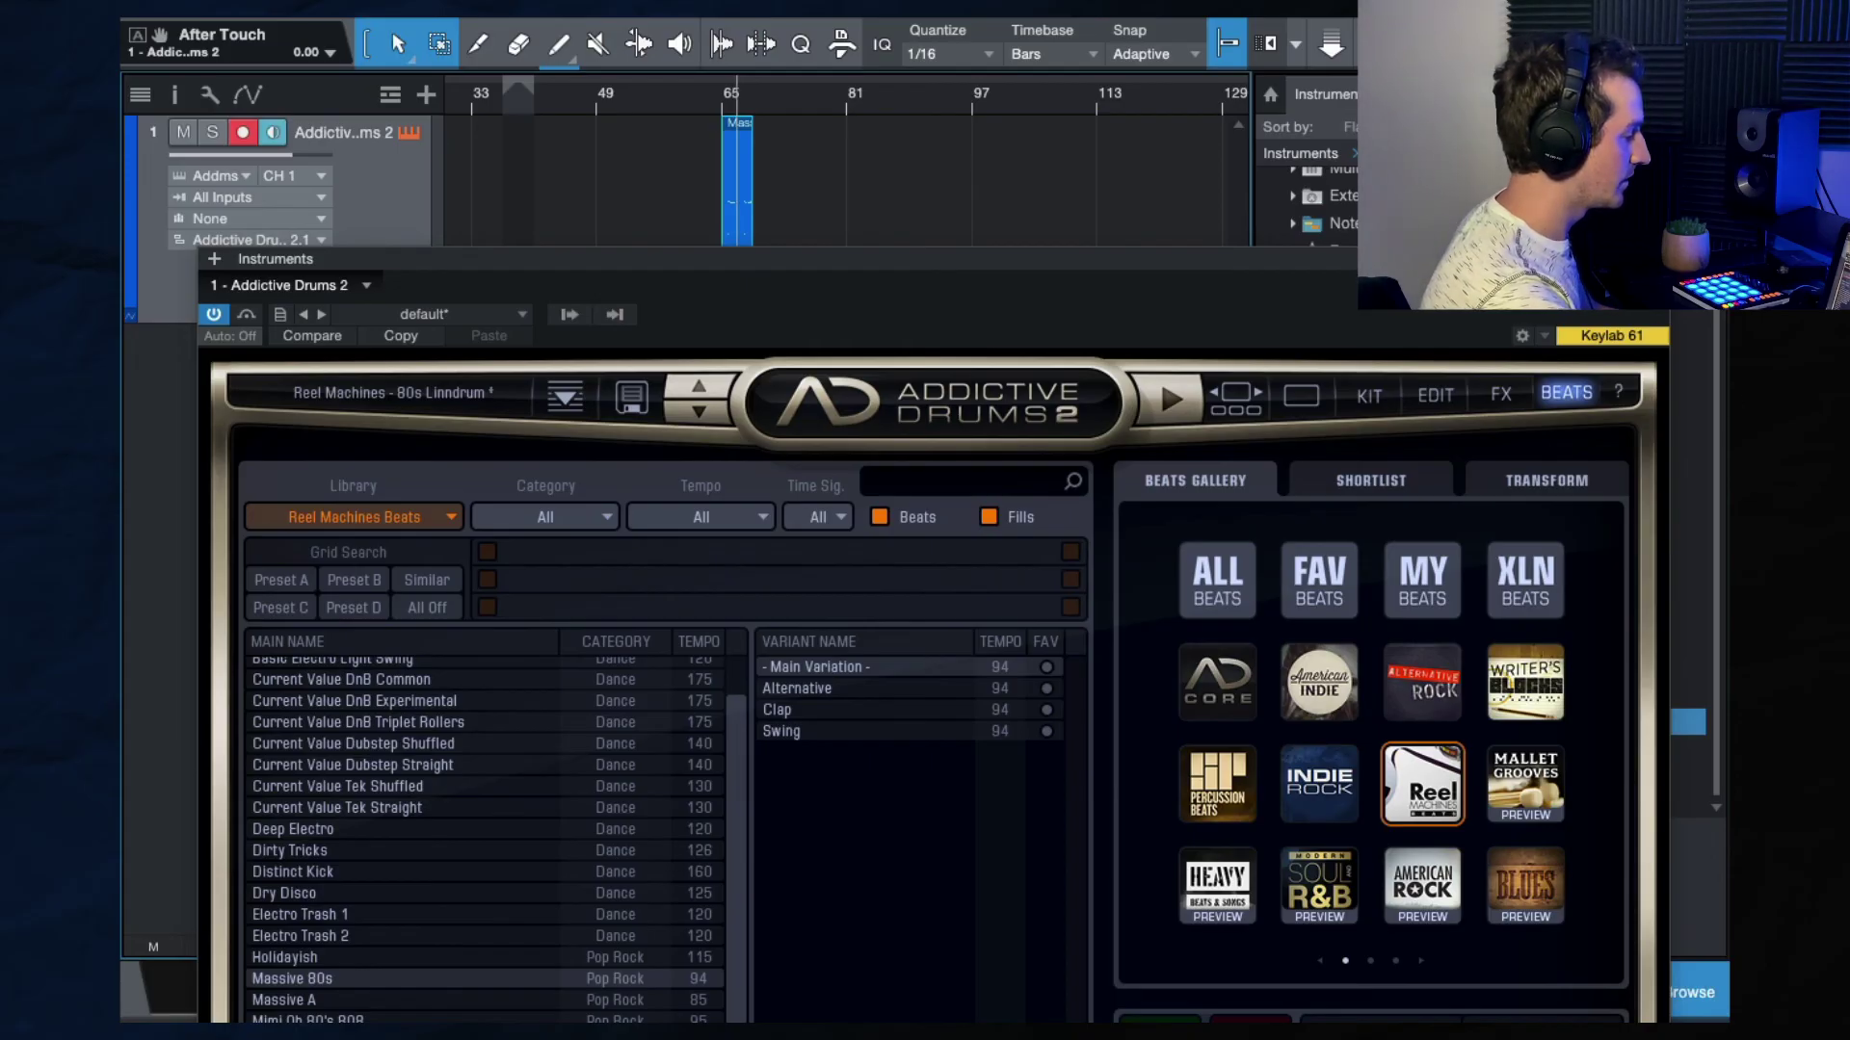
key("F11")
left_click(1259, 979)
type("120")
type("0")
key("Return")
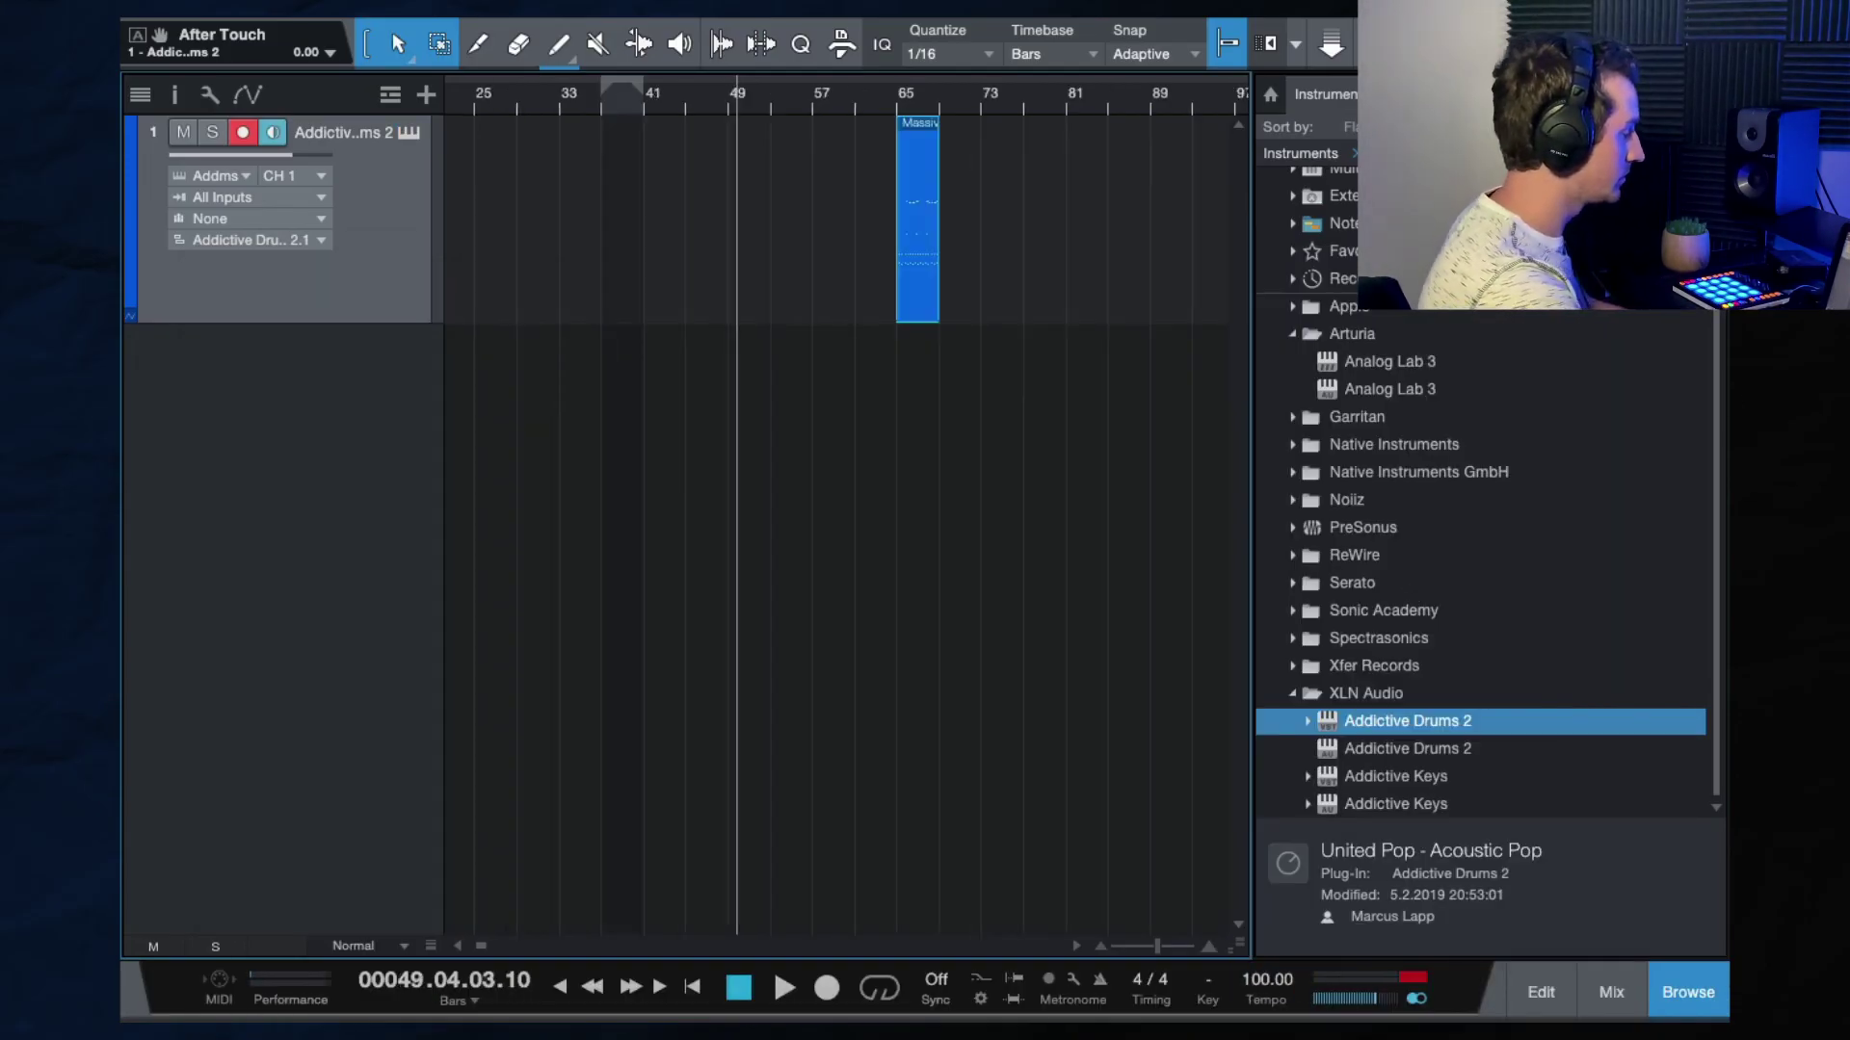
Play from bar 65 and check the Massive 80s clip's notes in the drum editor.
left_click(891, 108)
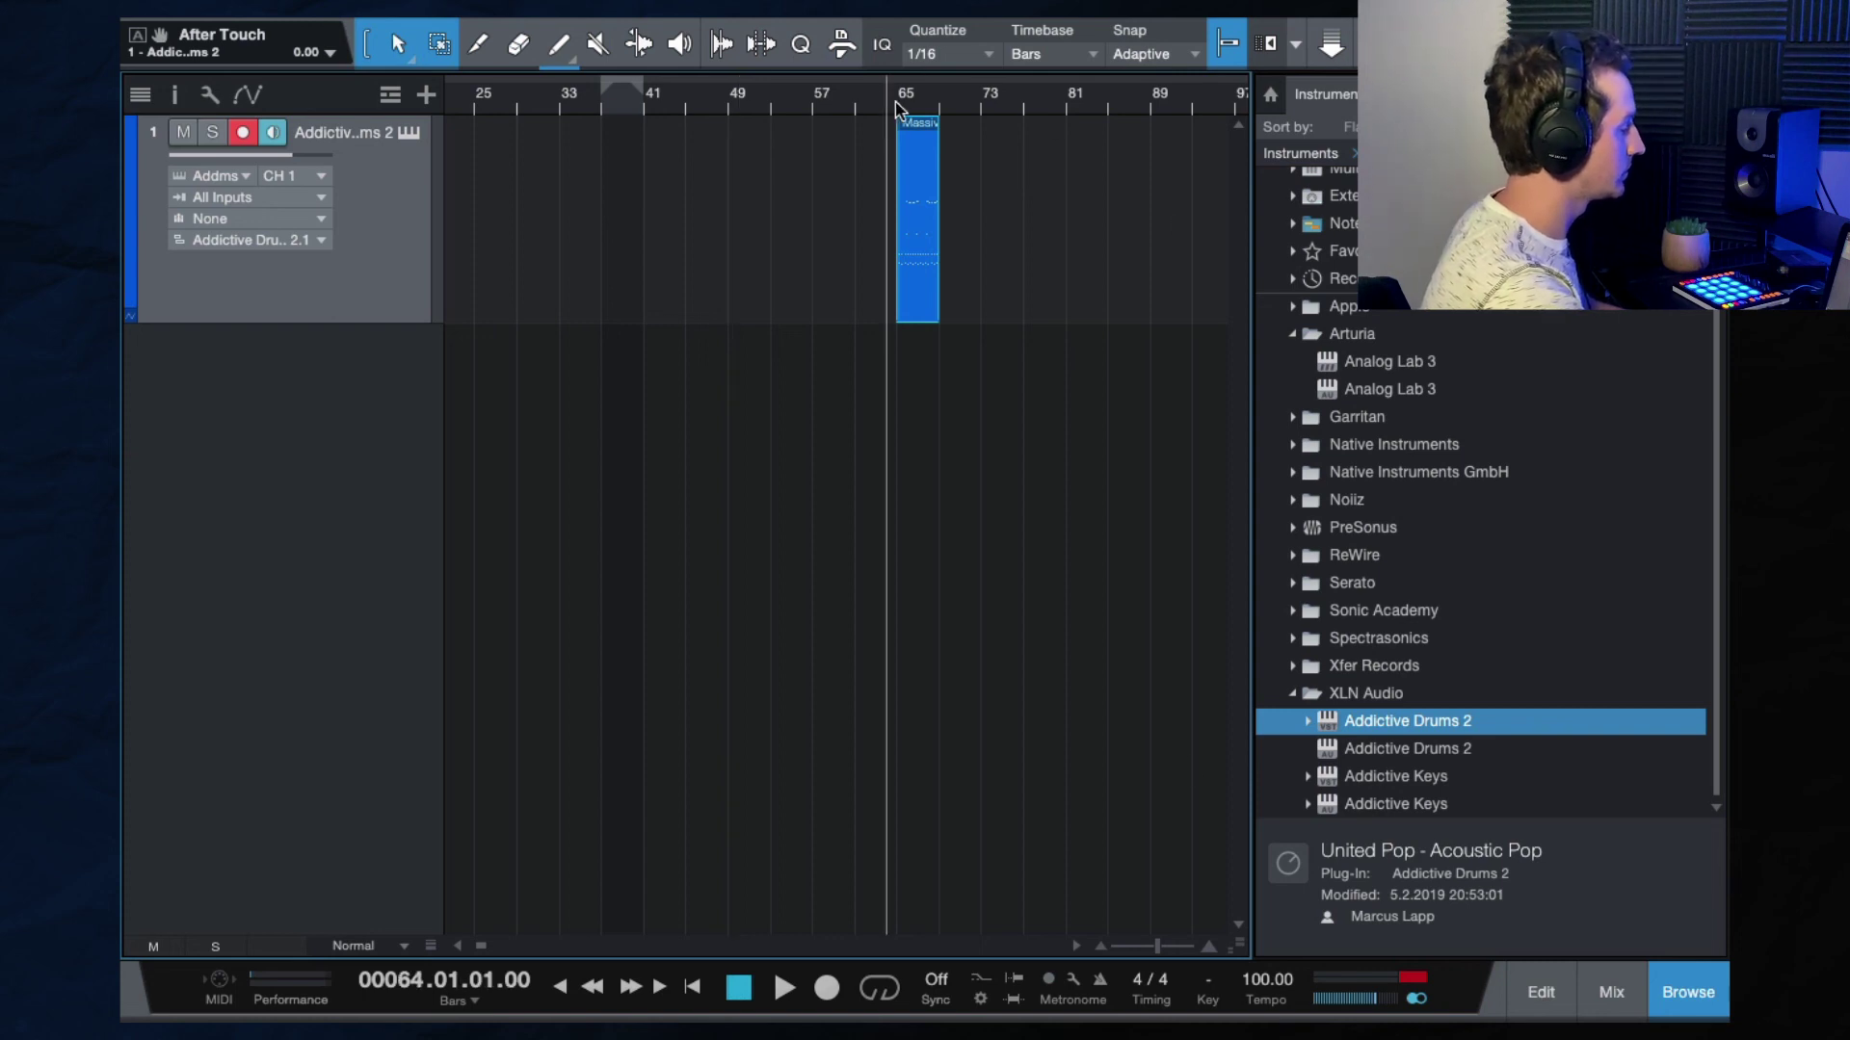
left_click(896, 107)
key("space")
key("e")
key("e")
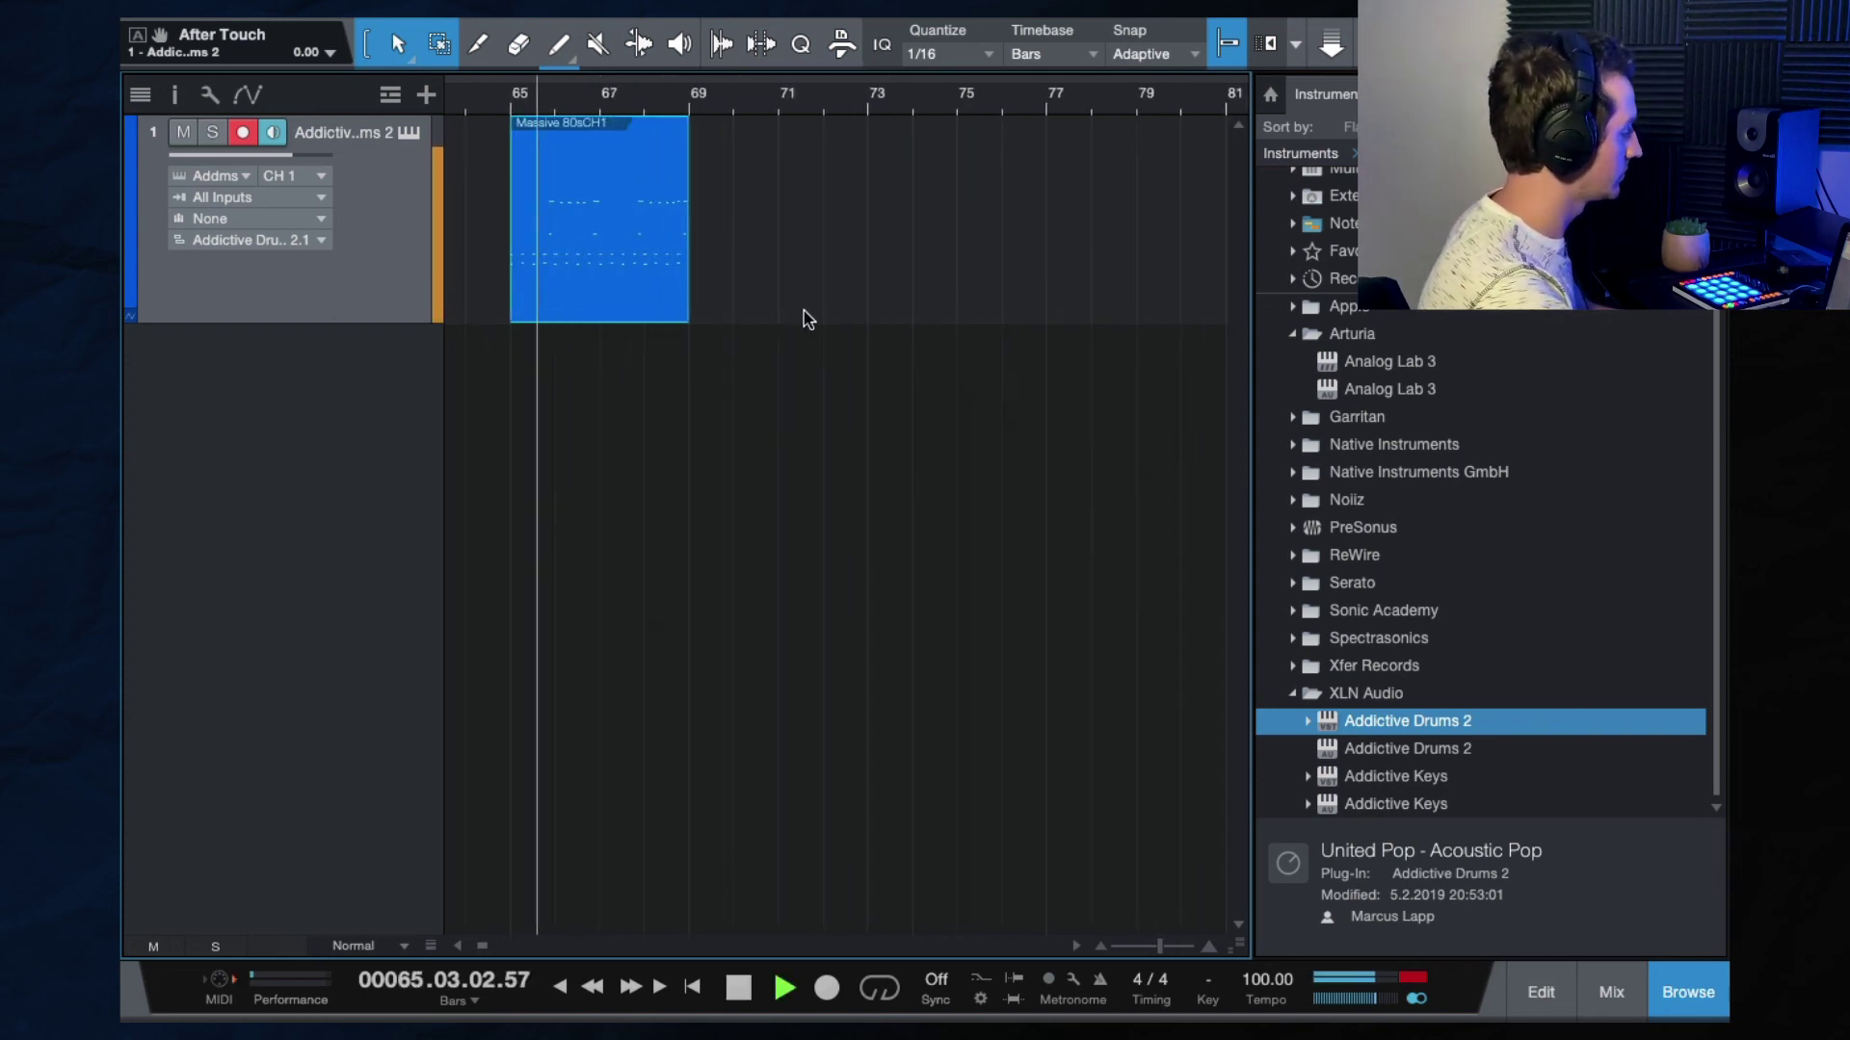
double_click(694, 293)
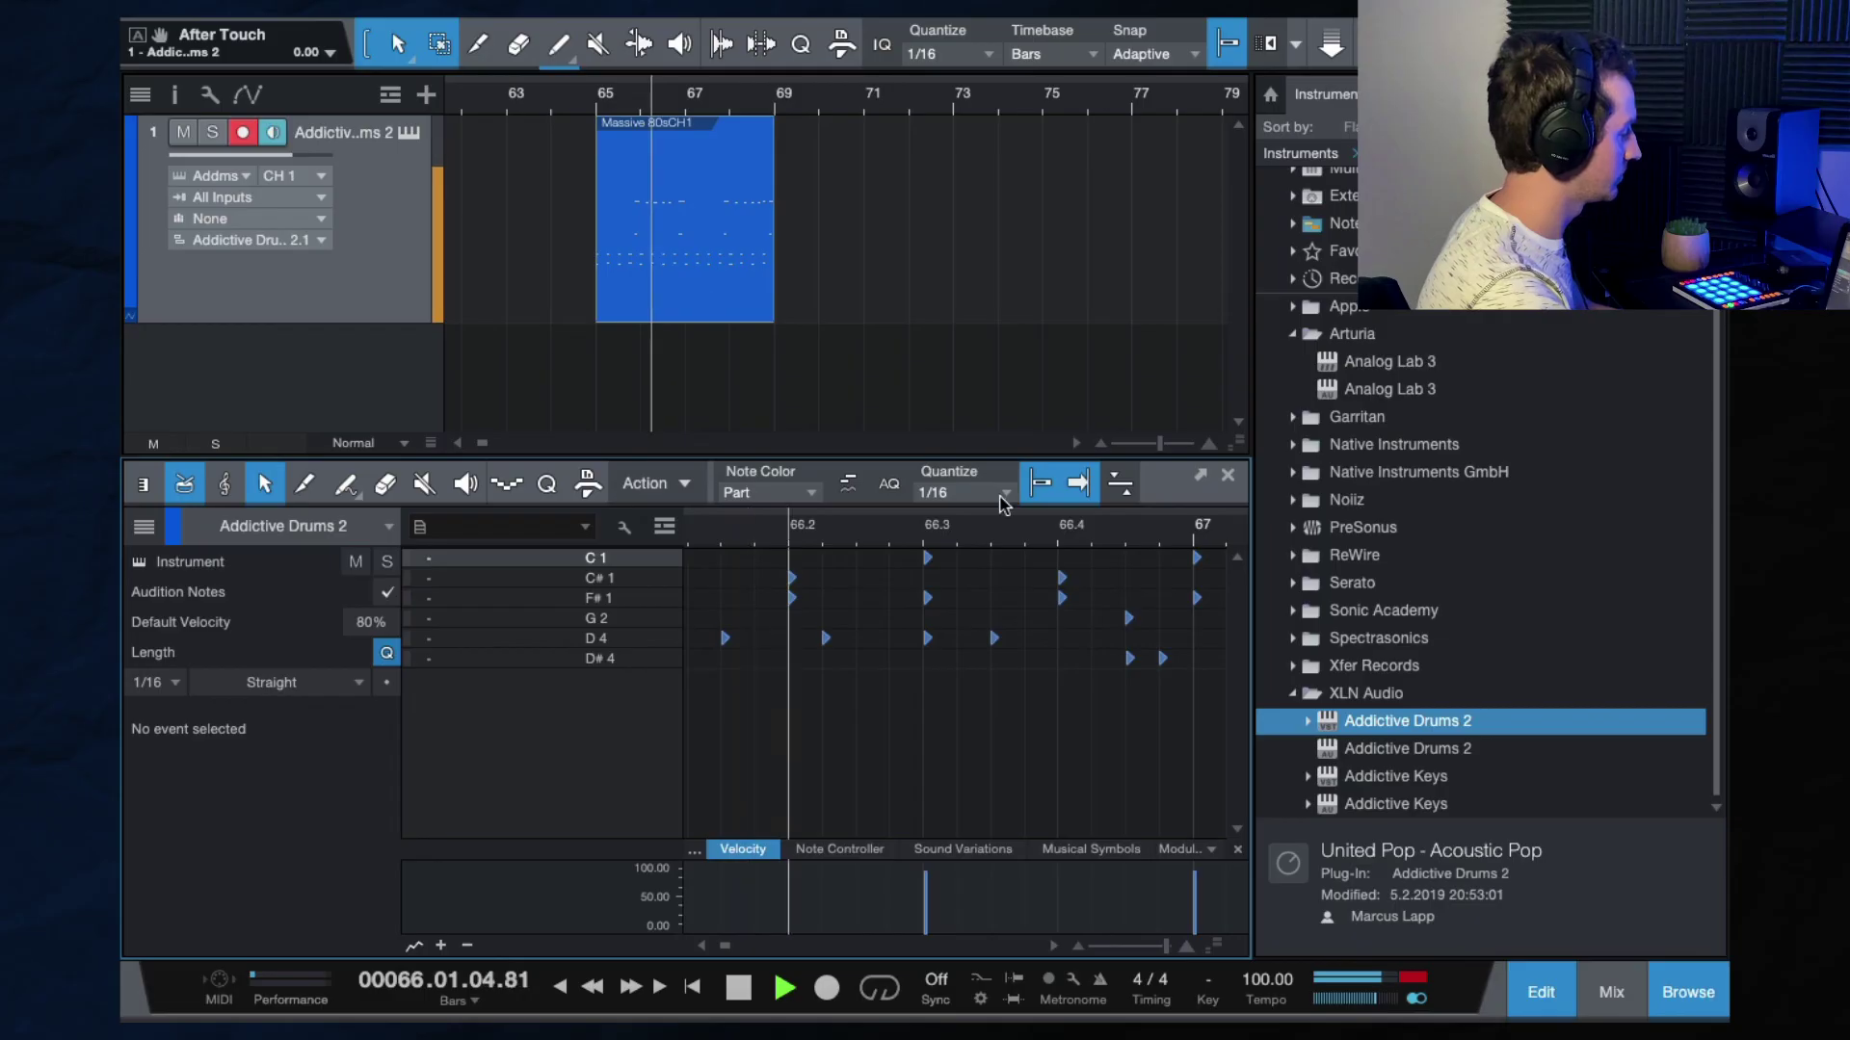
left_click(1227, 475)
key("w")
key("space")
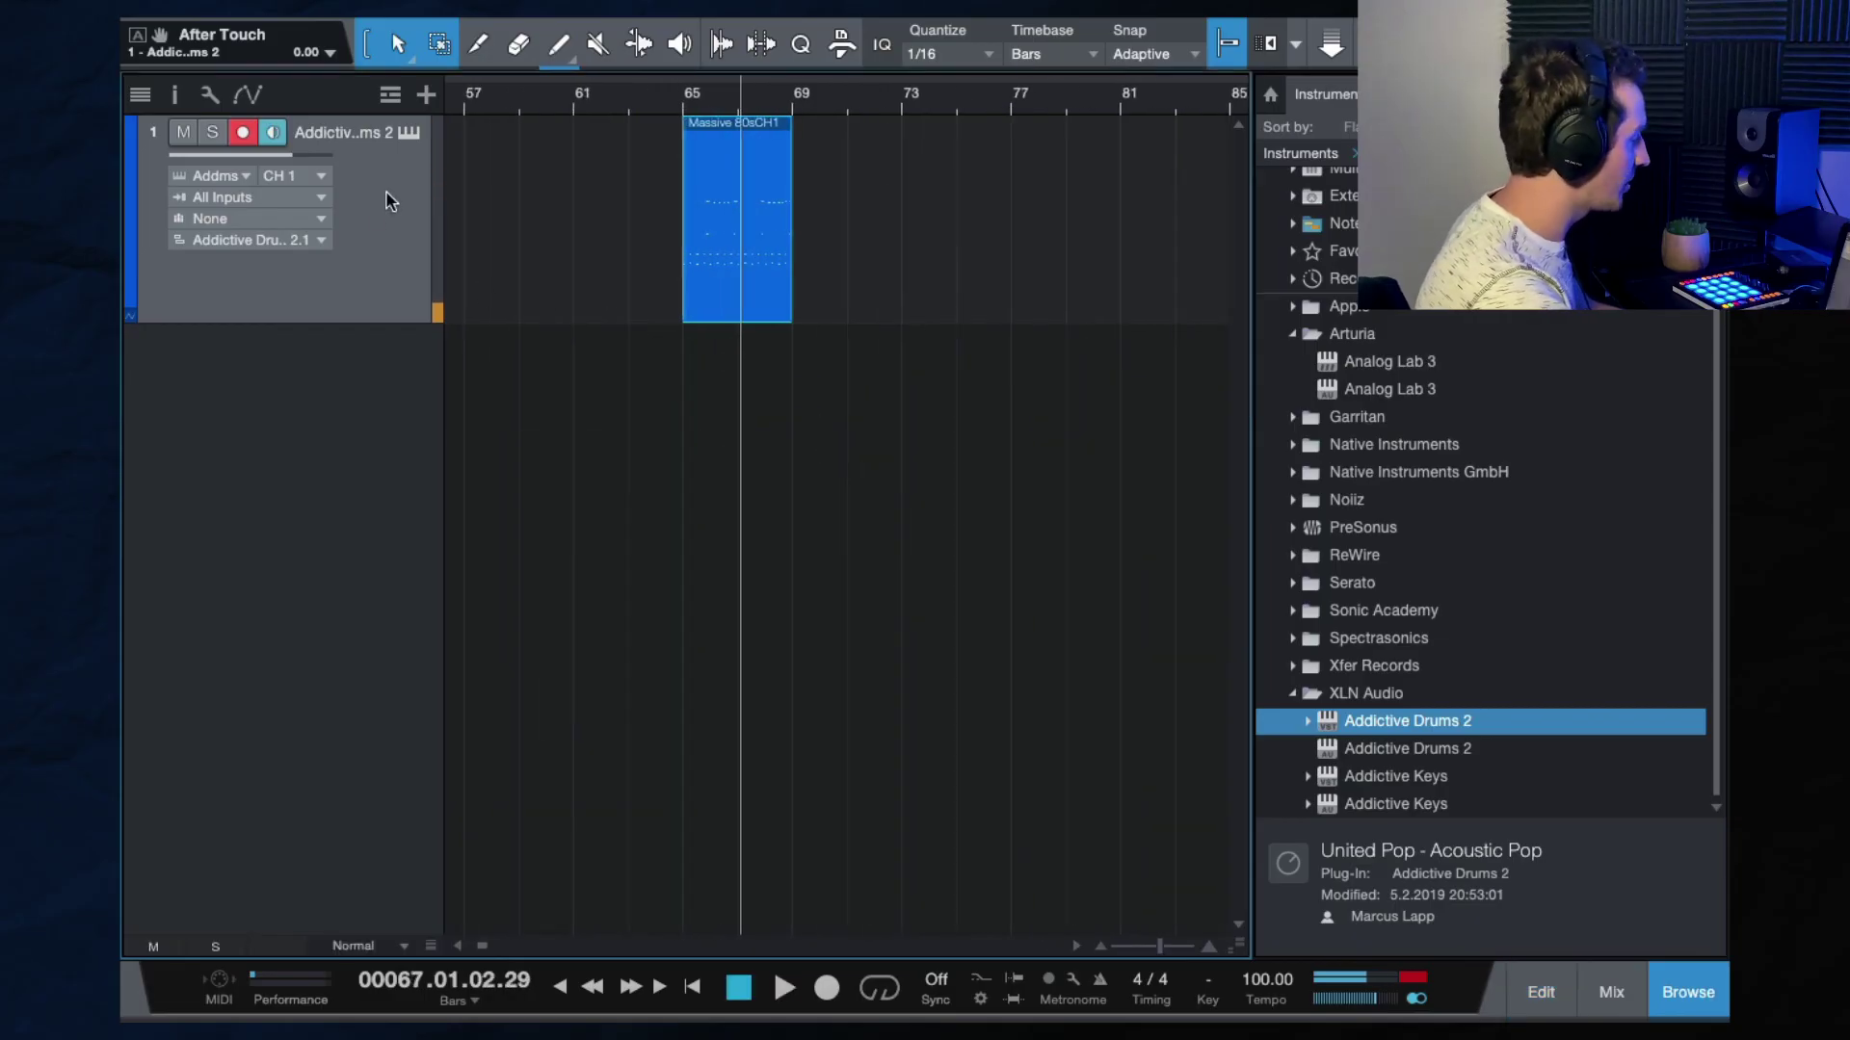
Add the Massive 80s Clap variant clip at bar 69 and play it back from there.
left_click(409, 132)
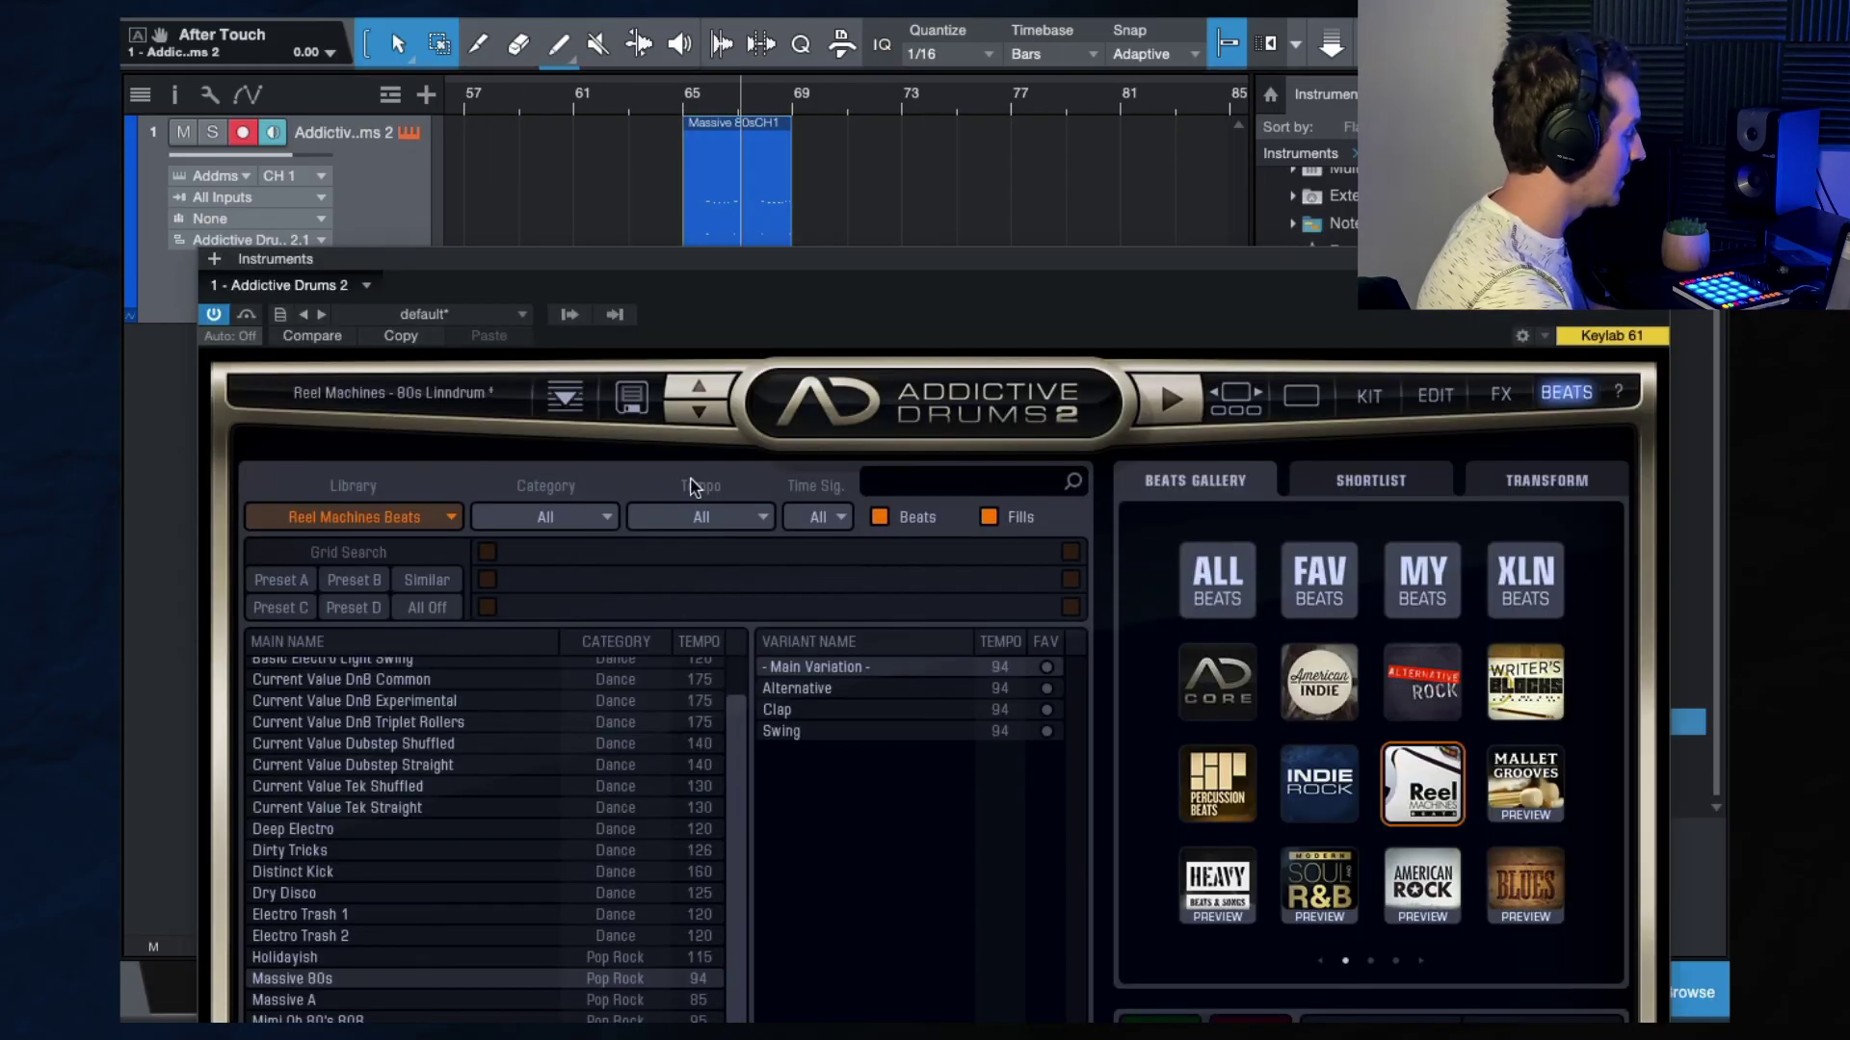
left_click(825, 690)
left_click_drag(869, 723, 839, 183)
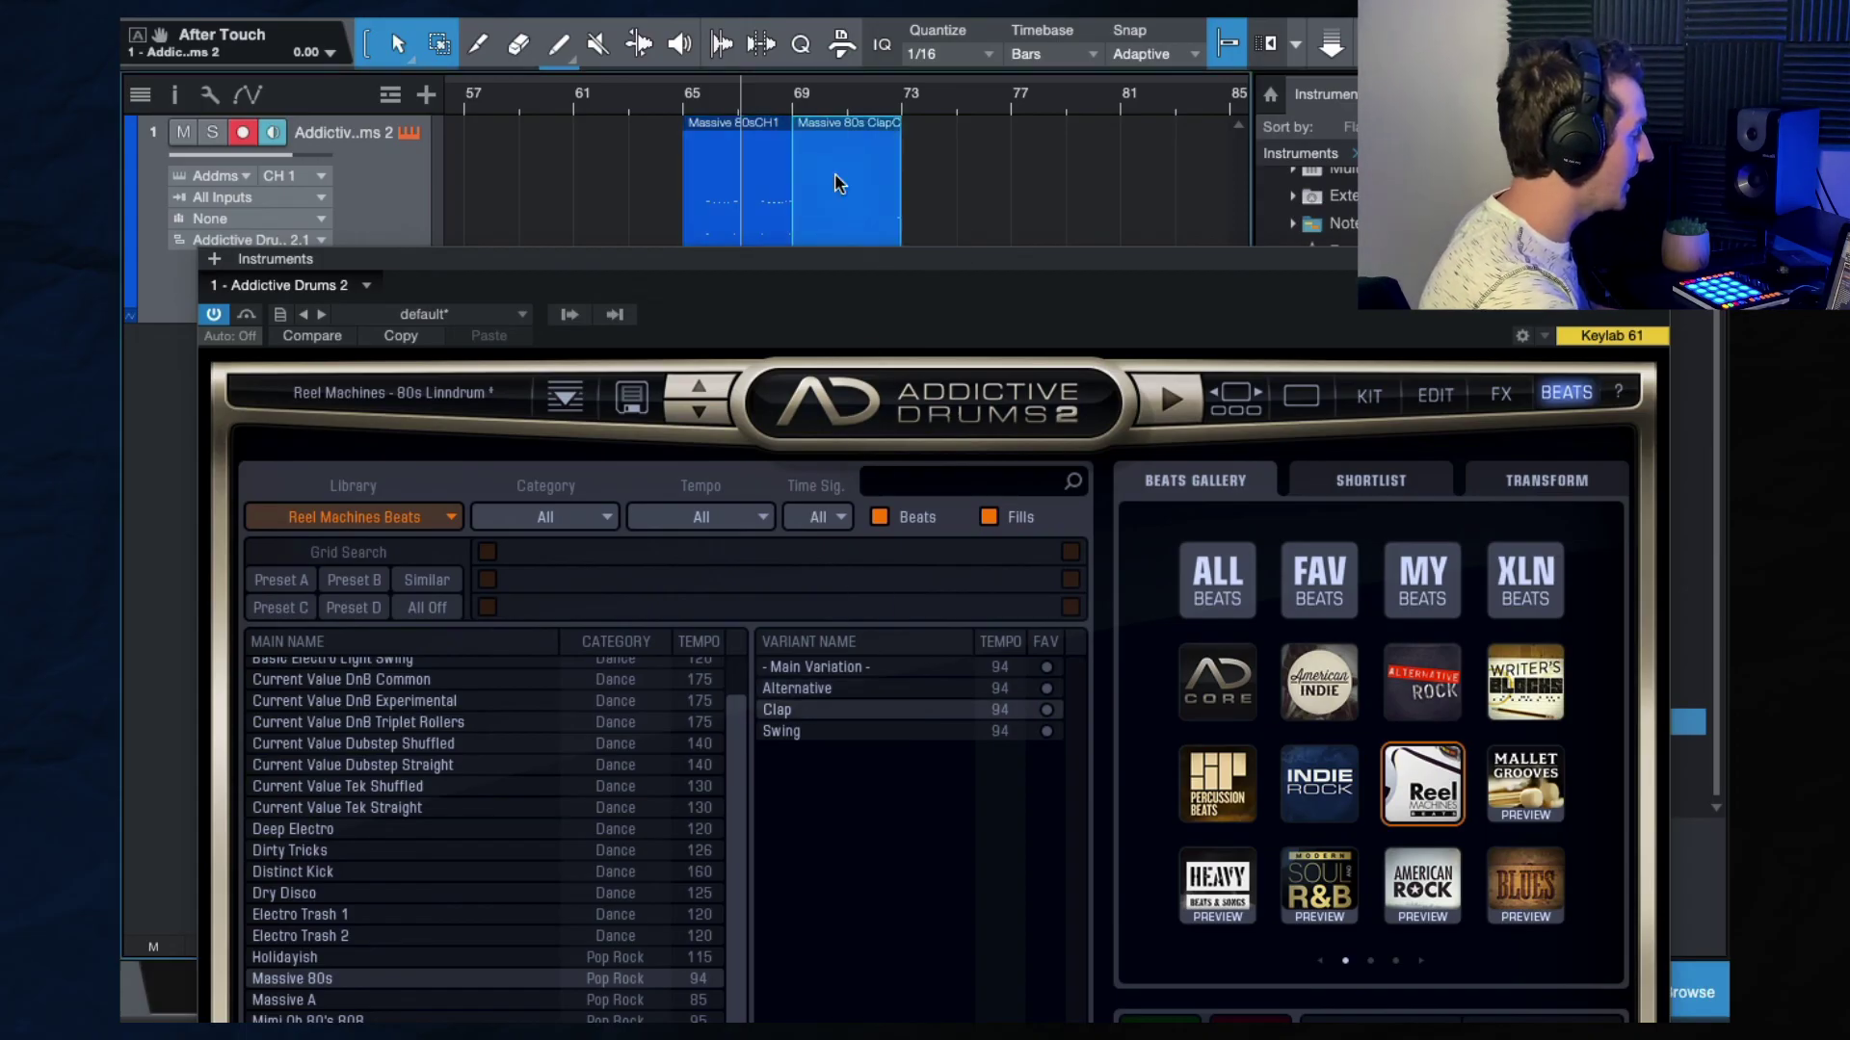
left_click(799, 108)
key("space")
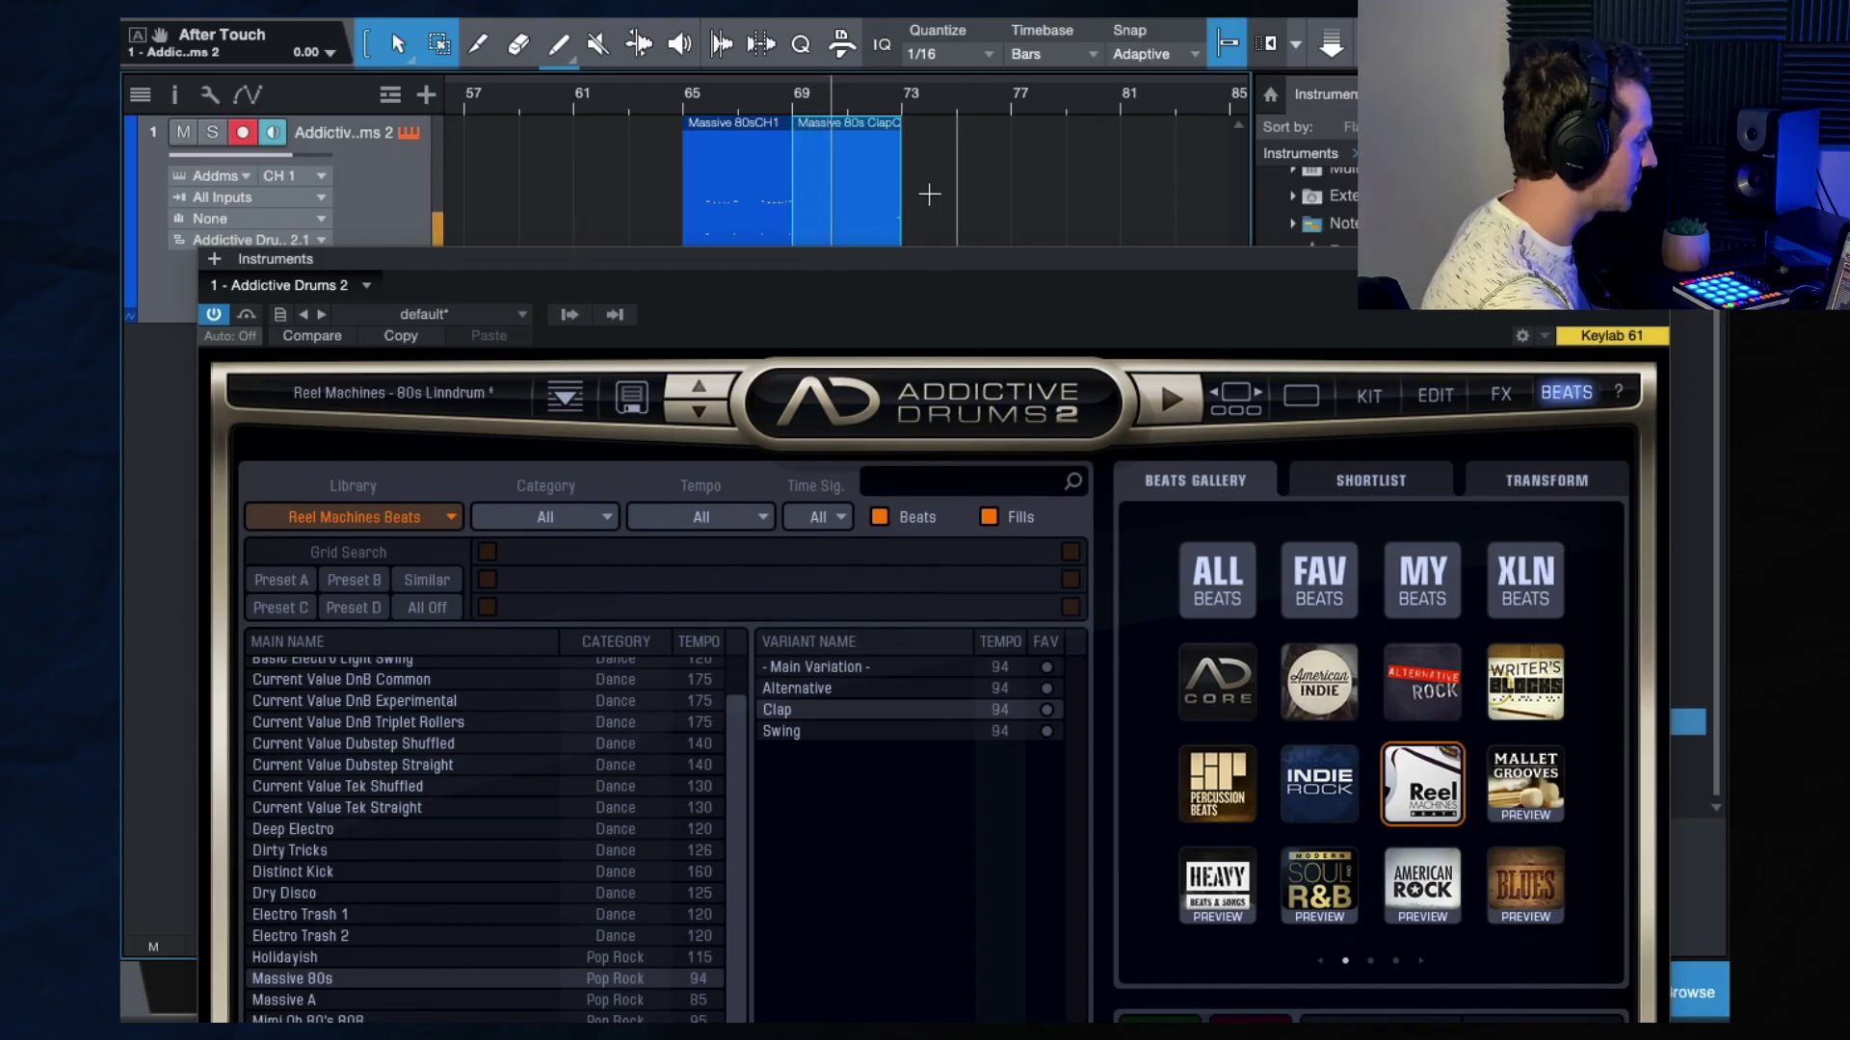
scroll(914, 194, "up", 3)
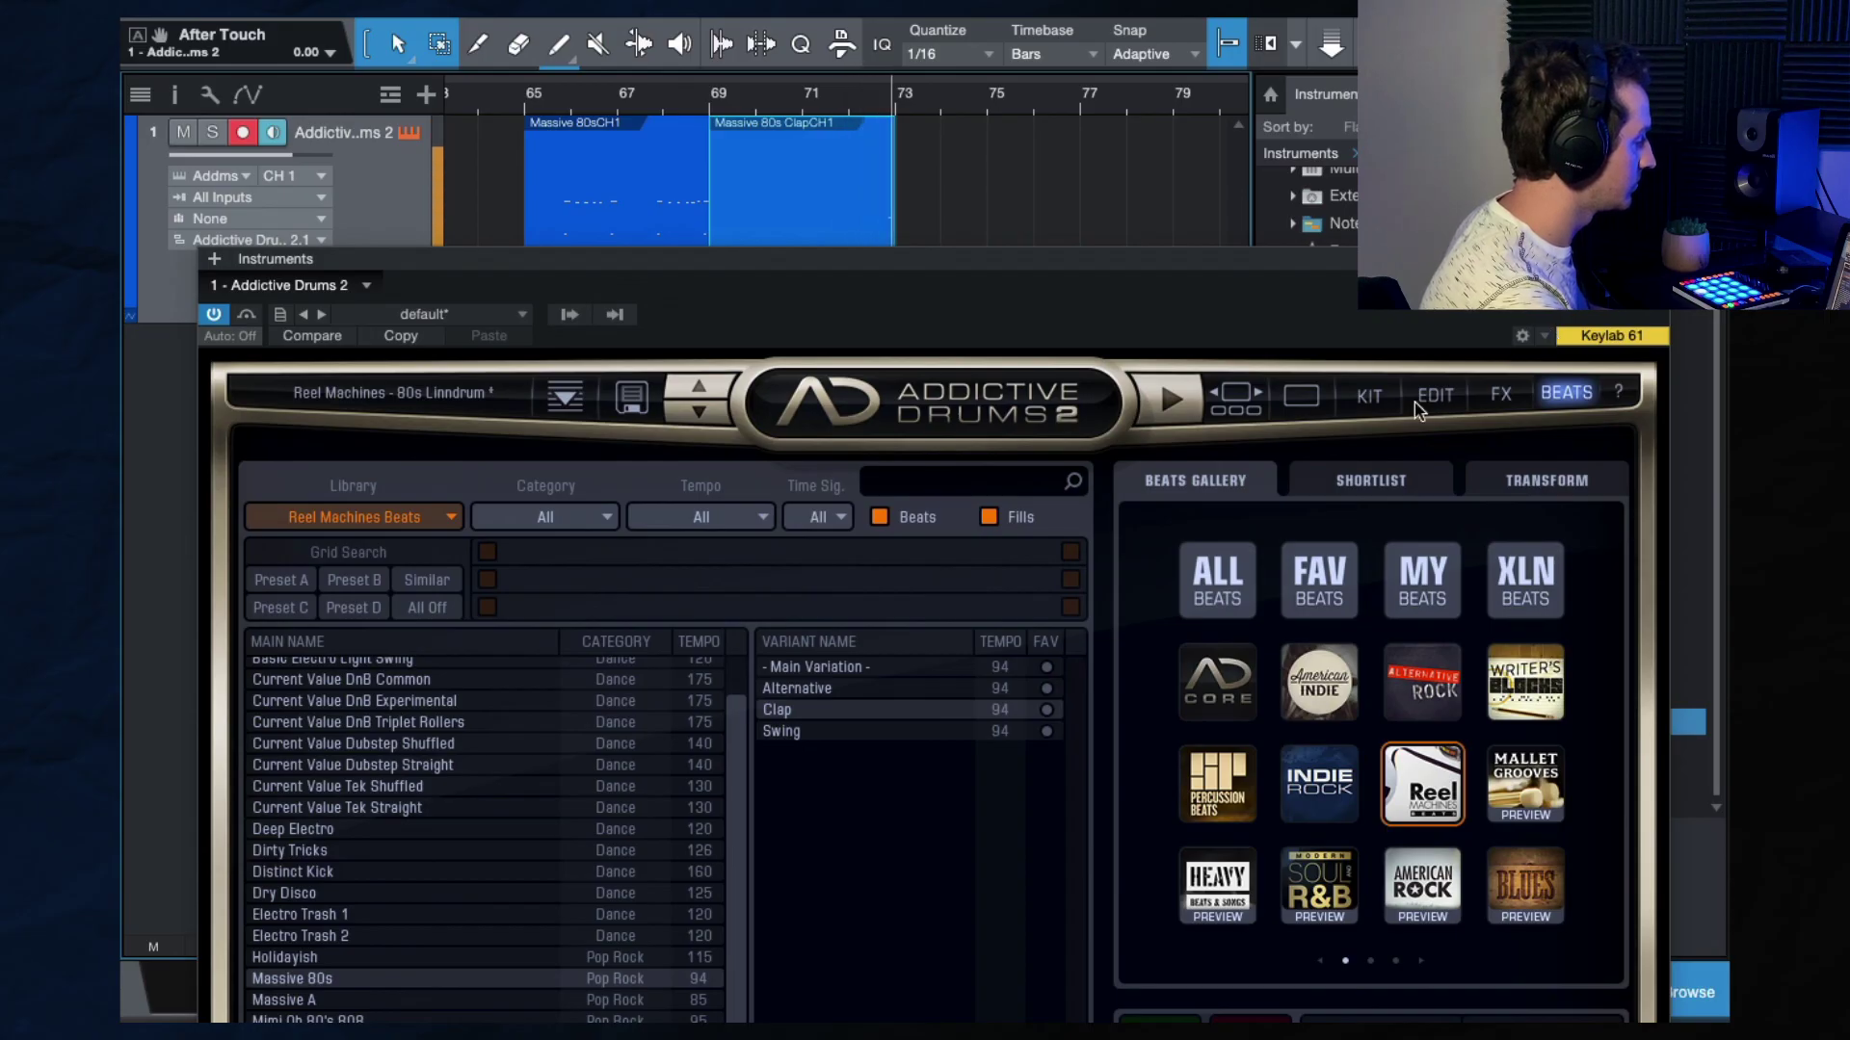
Stop playback and delete both Massive 80s clips, then bring Addictive Drums 2 back up.
left_click(959, 318)
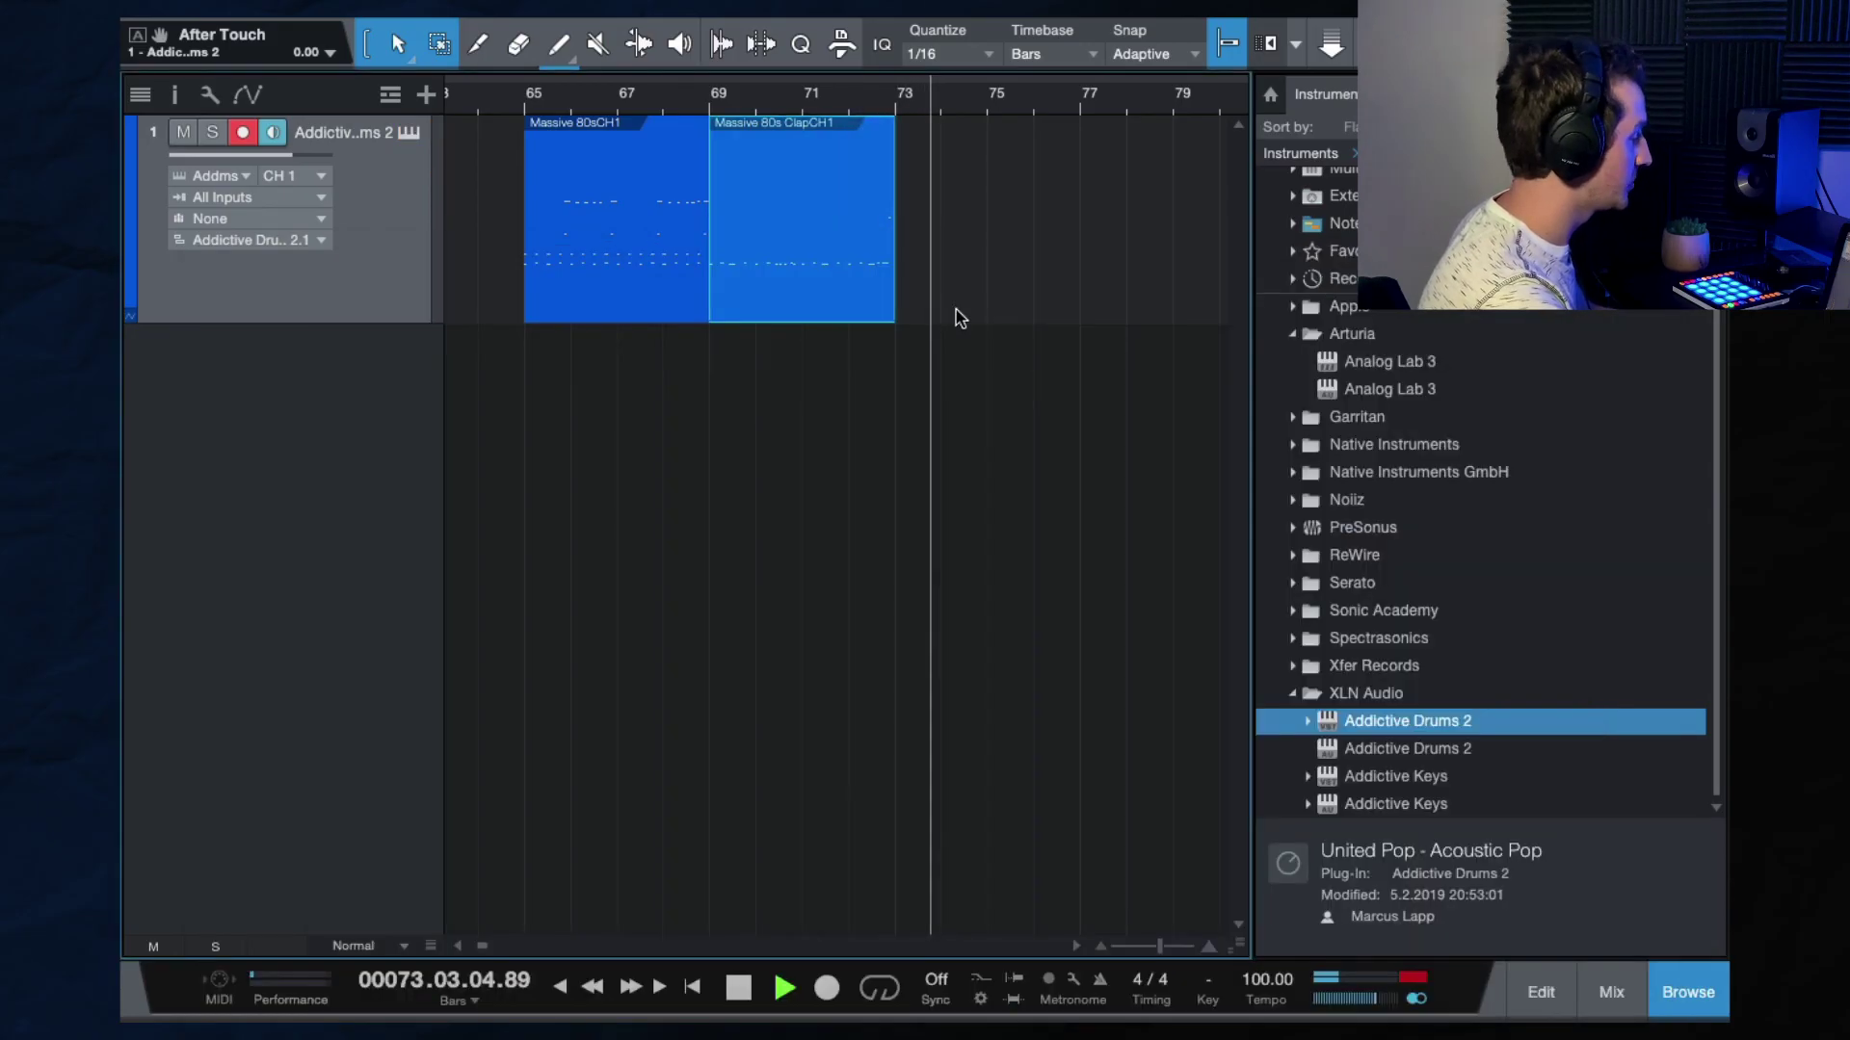
key("space")
left_click_drag(959, 318, 650, 280)
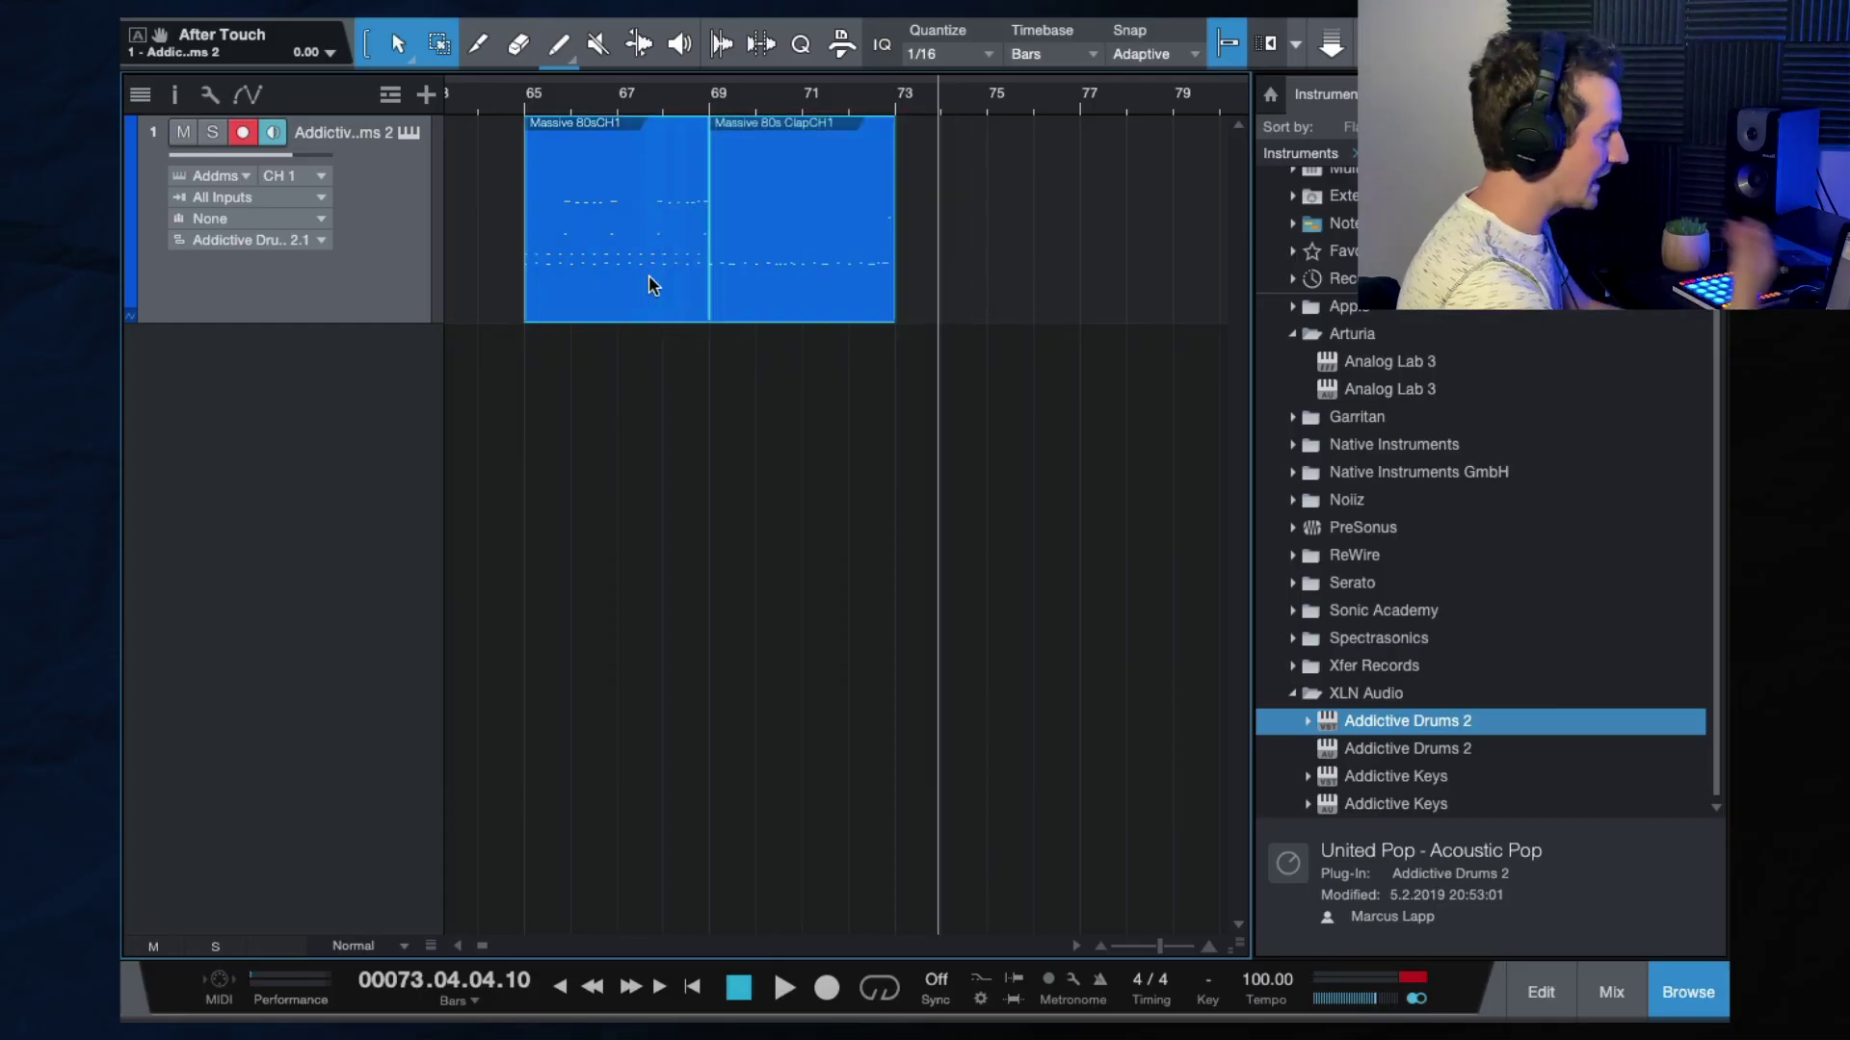
key("Delete")
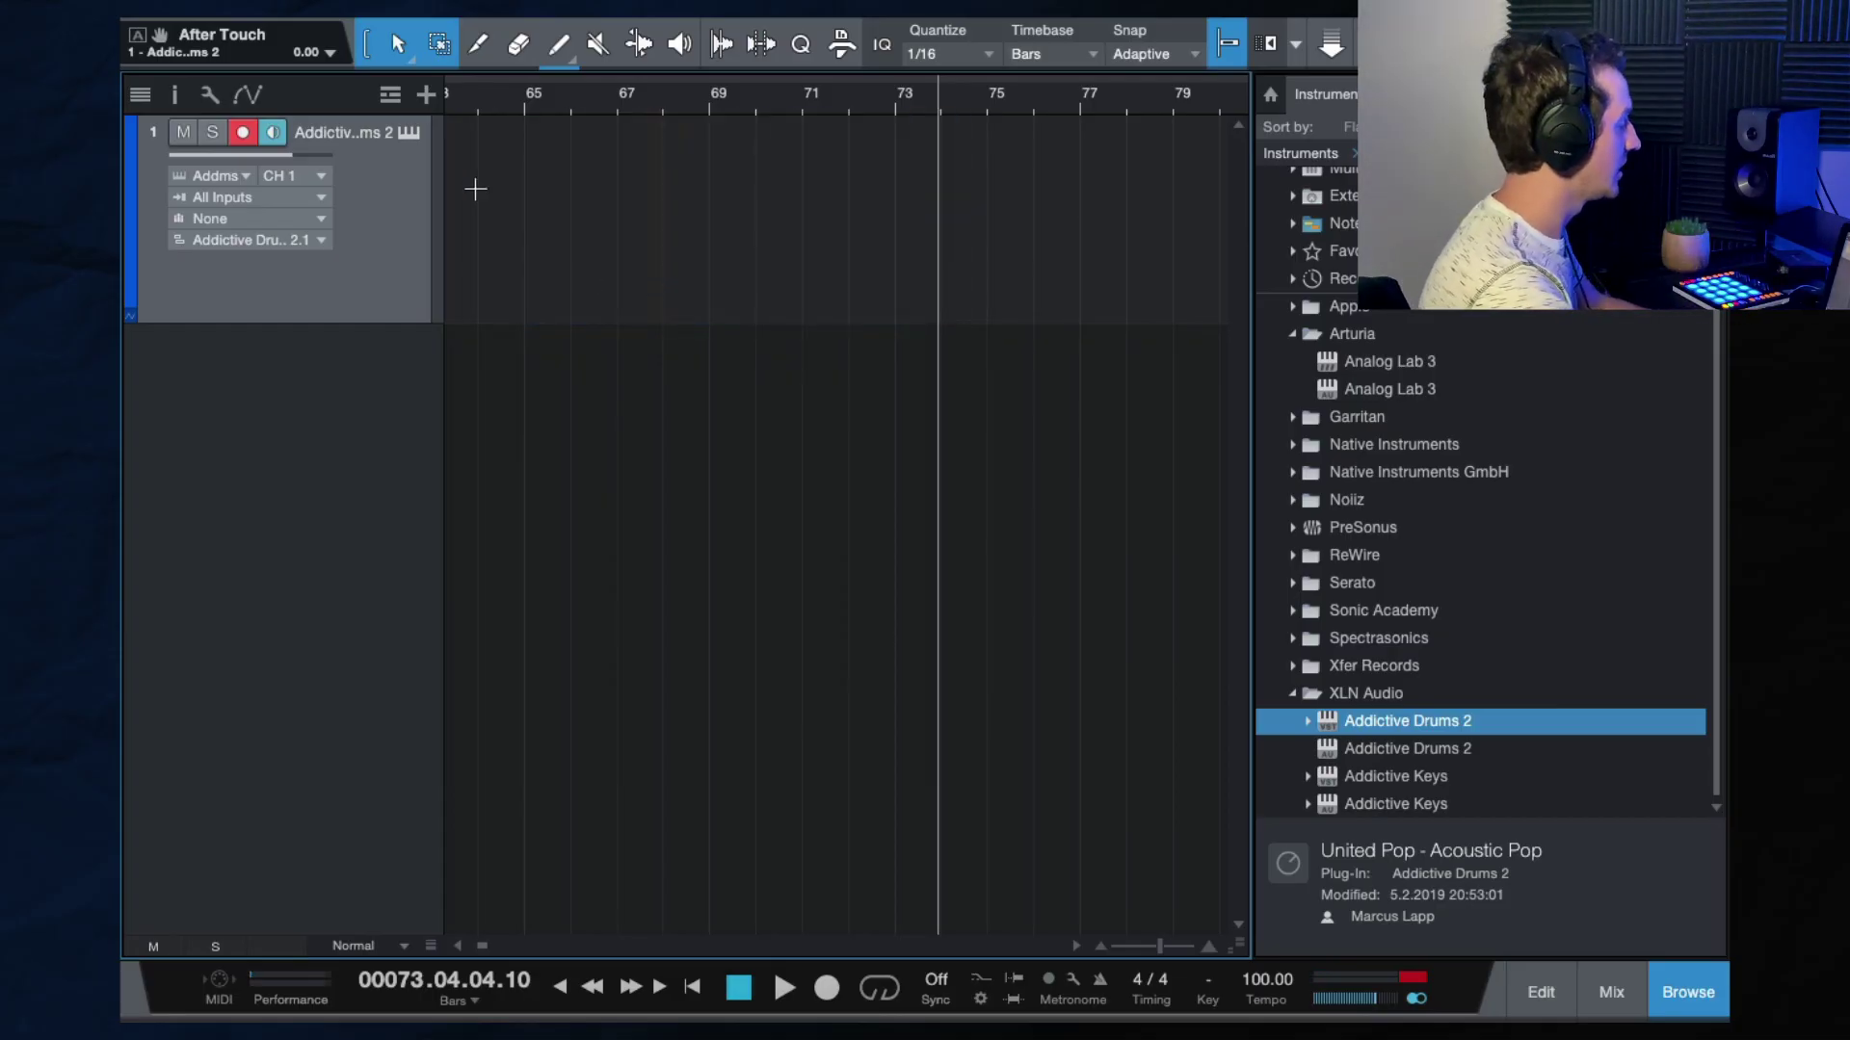
left_click(409, 132)
Preview Massive 80s Swing and the Distinct Kick beat, then show the LinnDrum kit slots and mixer.
left_click_drag(1217, 262, 1196, 96)
left_click(792, 566)
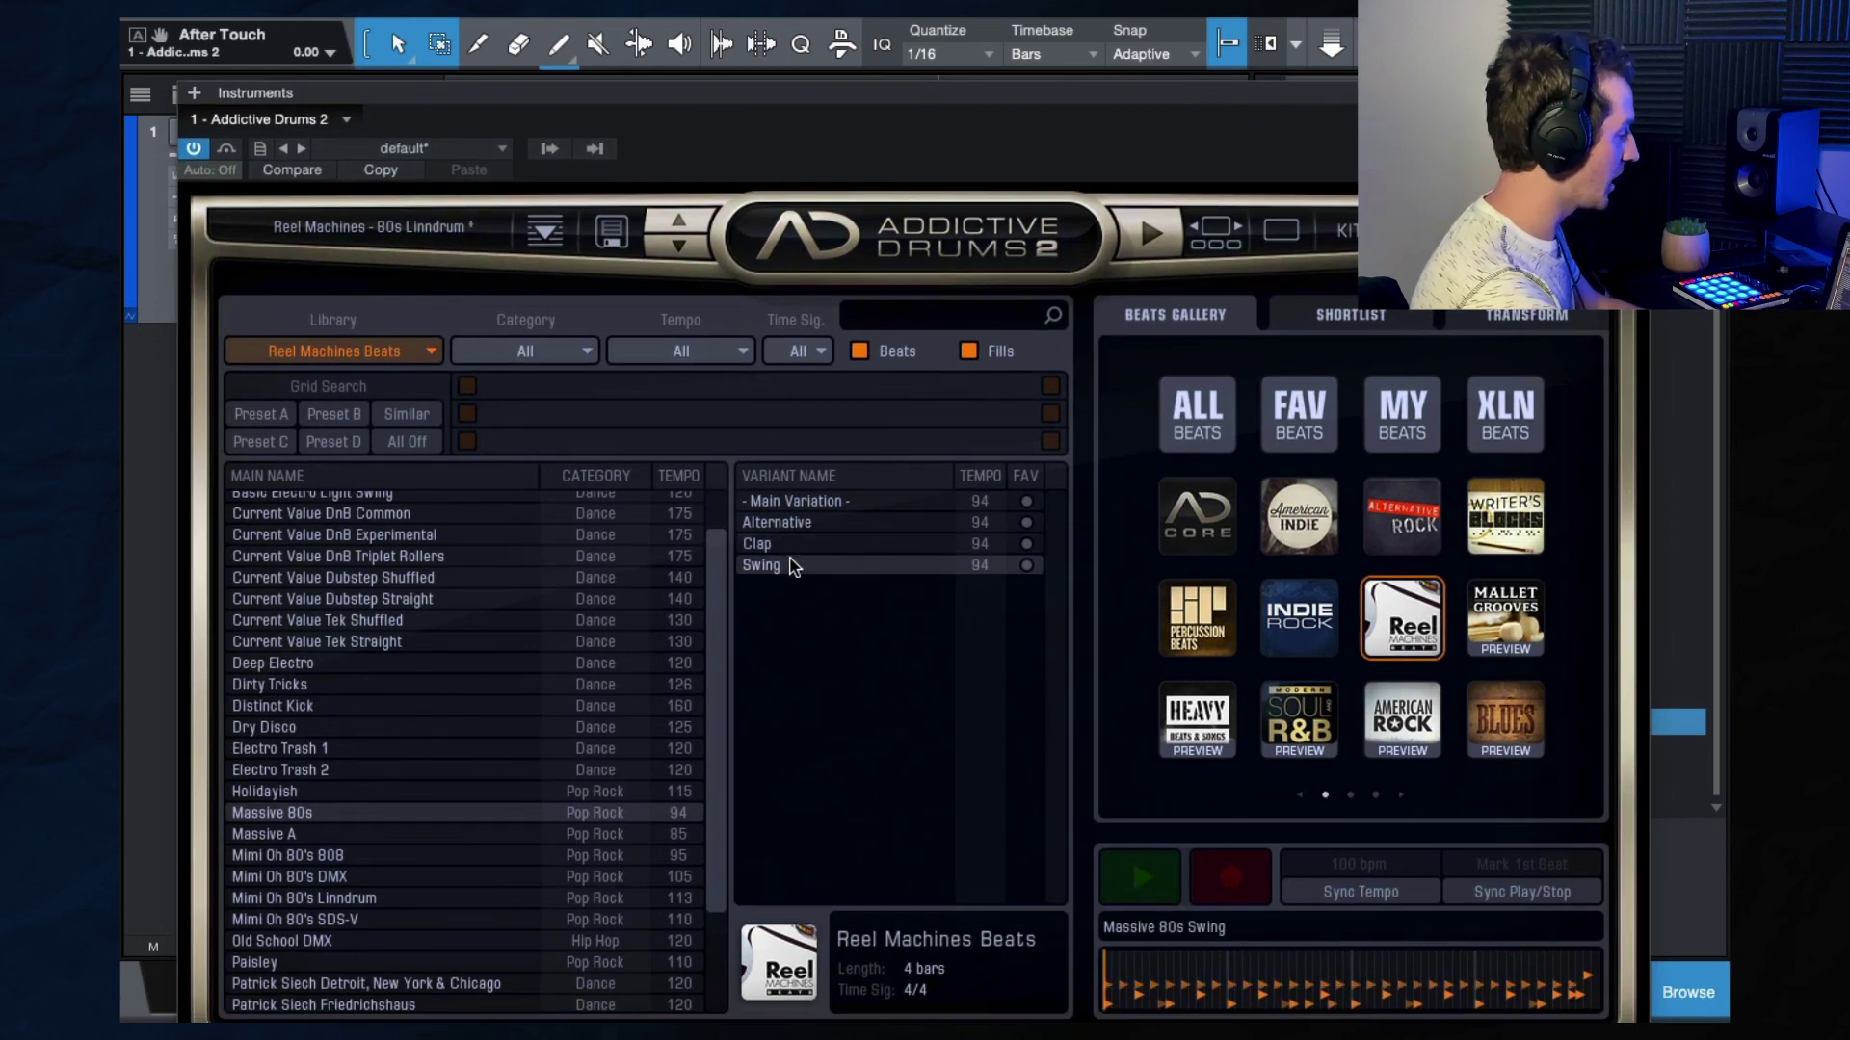
left_click(372, 708)
scroll(375, 713, "down", 3)
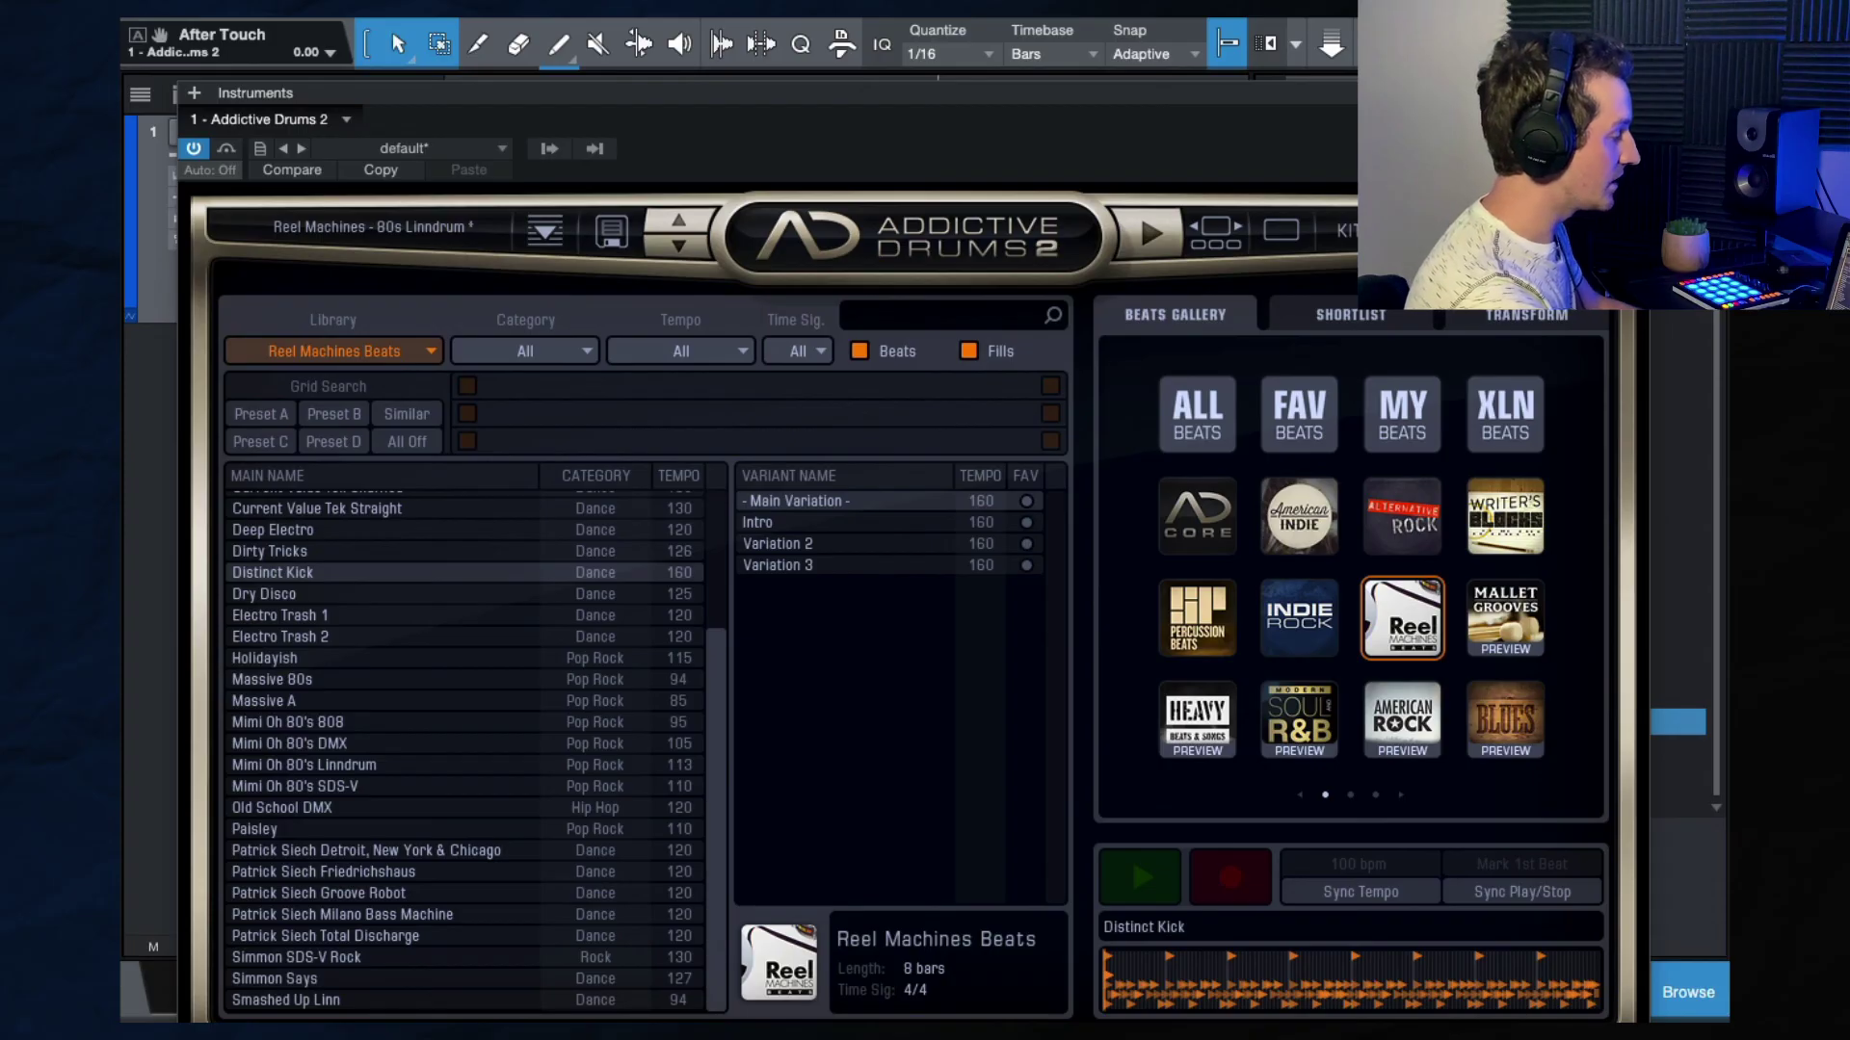
left_click(1349, 231)
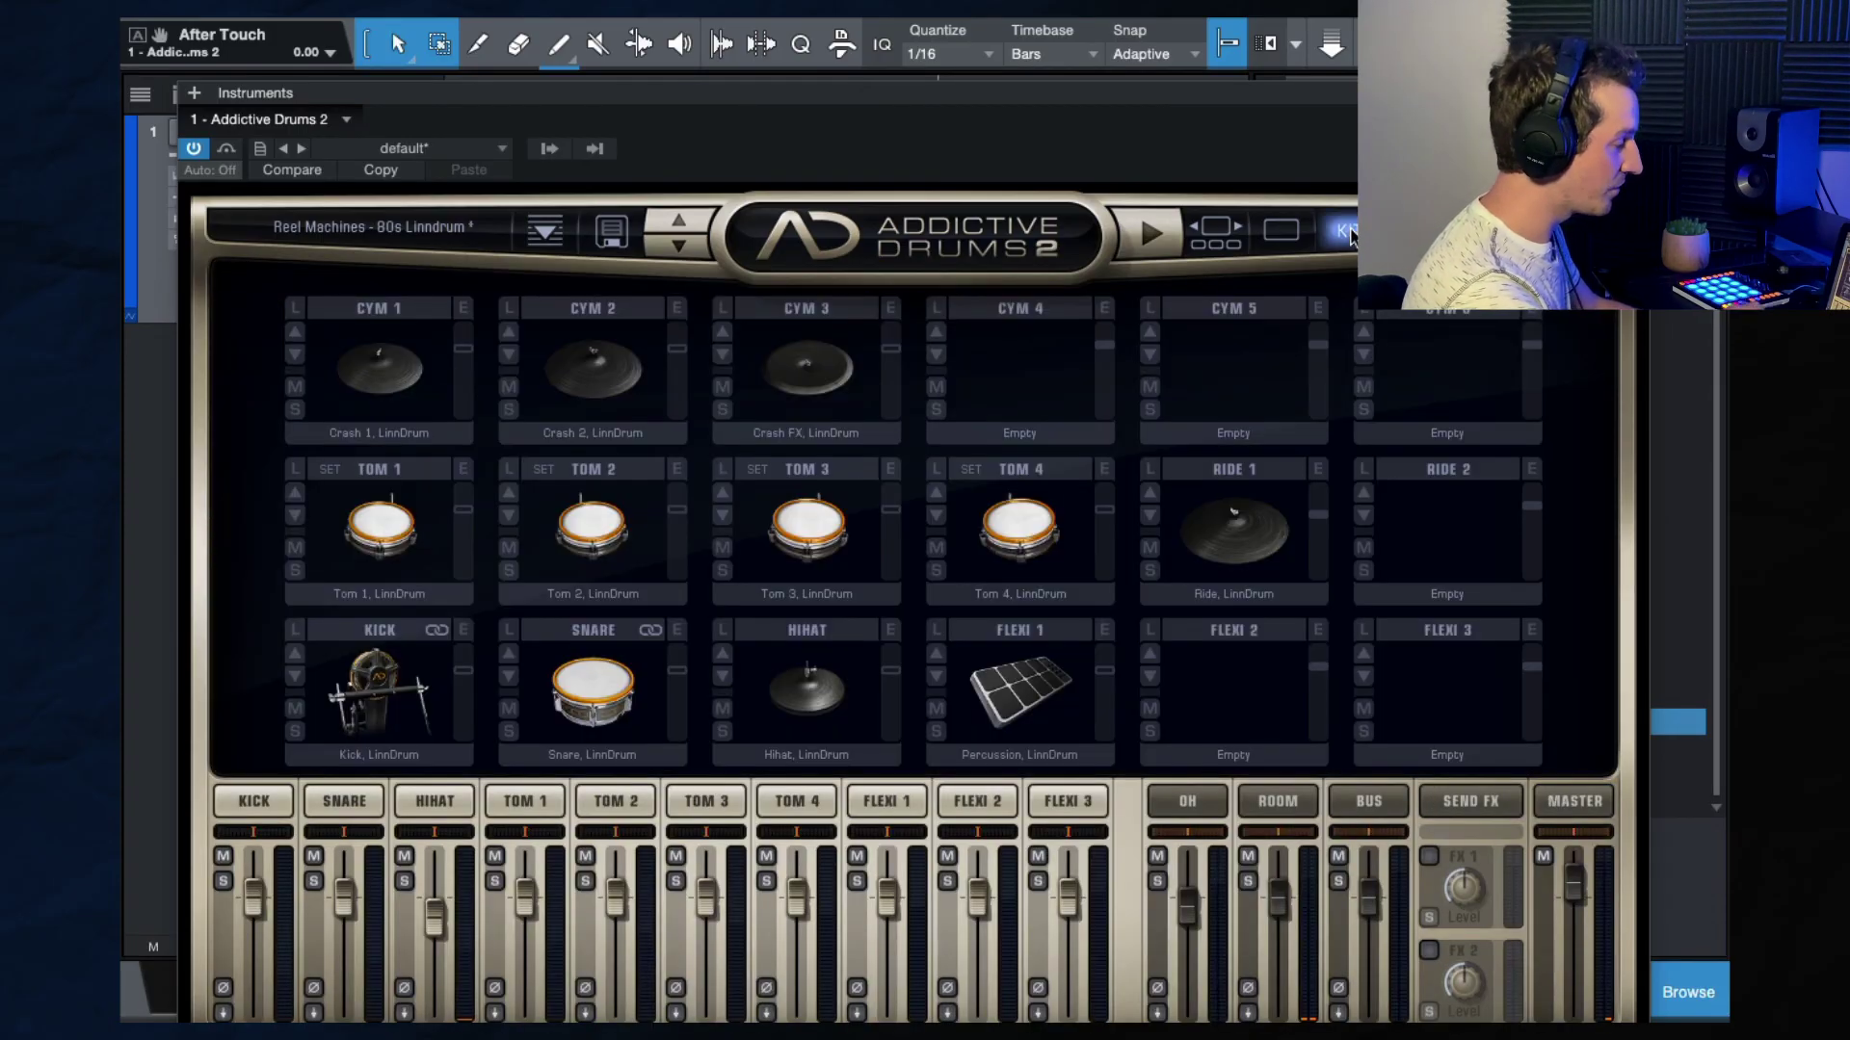
Go from the Reel Machines kit overview to the Explore page featuring Fairfax Vol. 1.
left_click(1286, 233)
left_click(1243, 239)
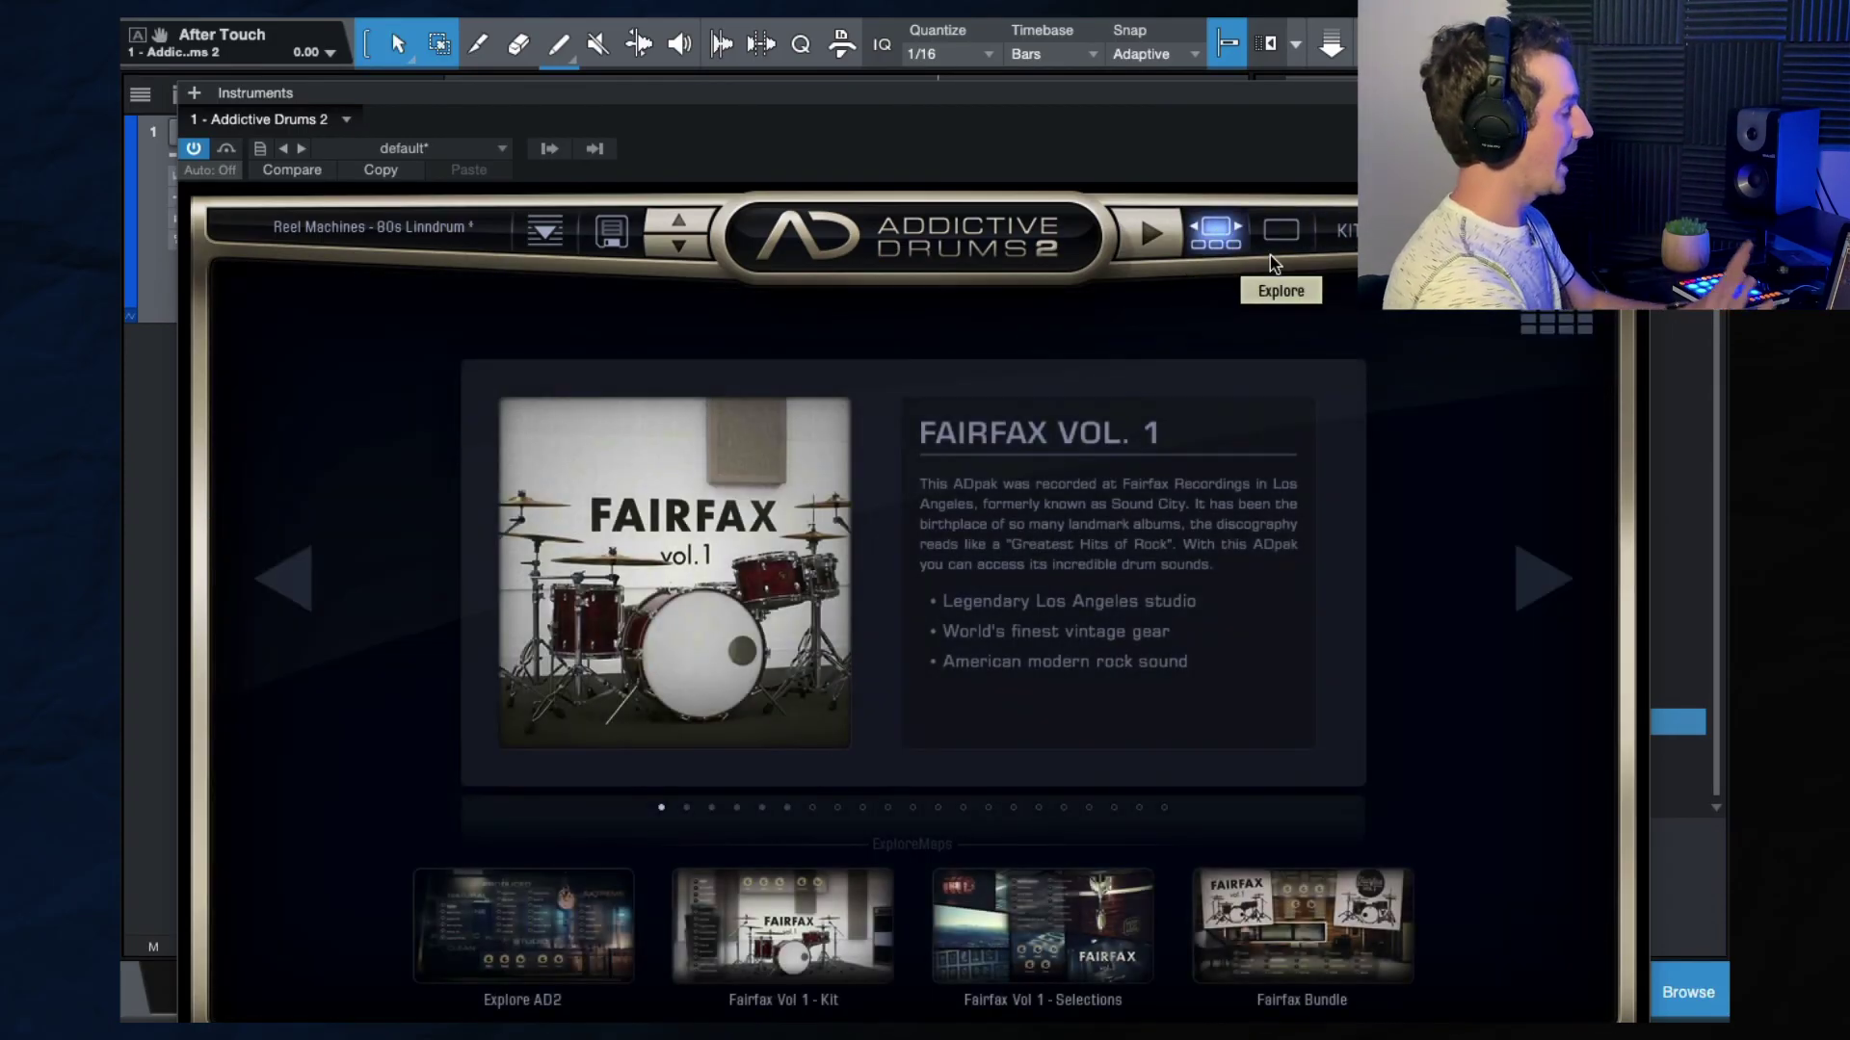